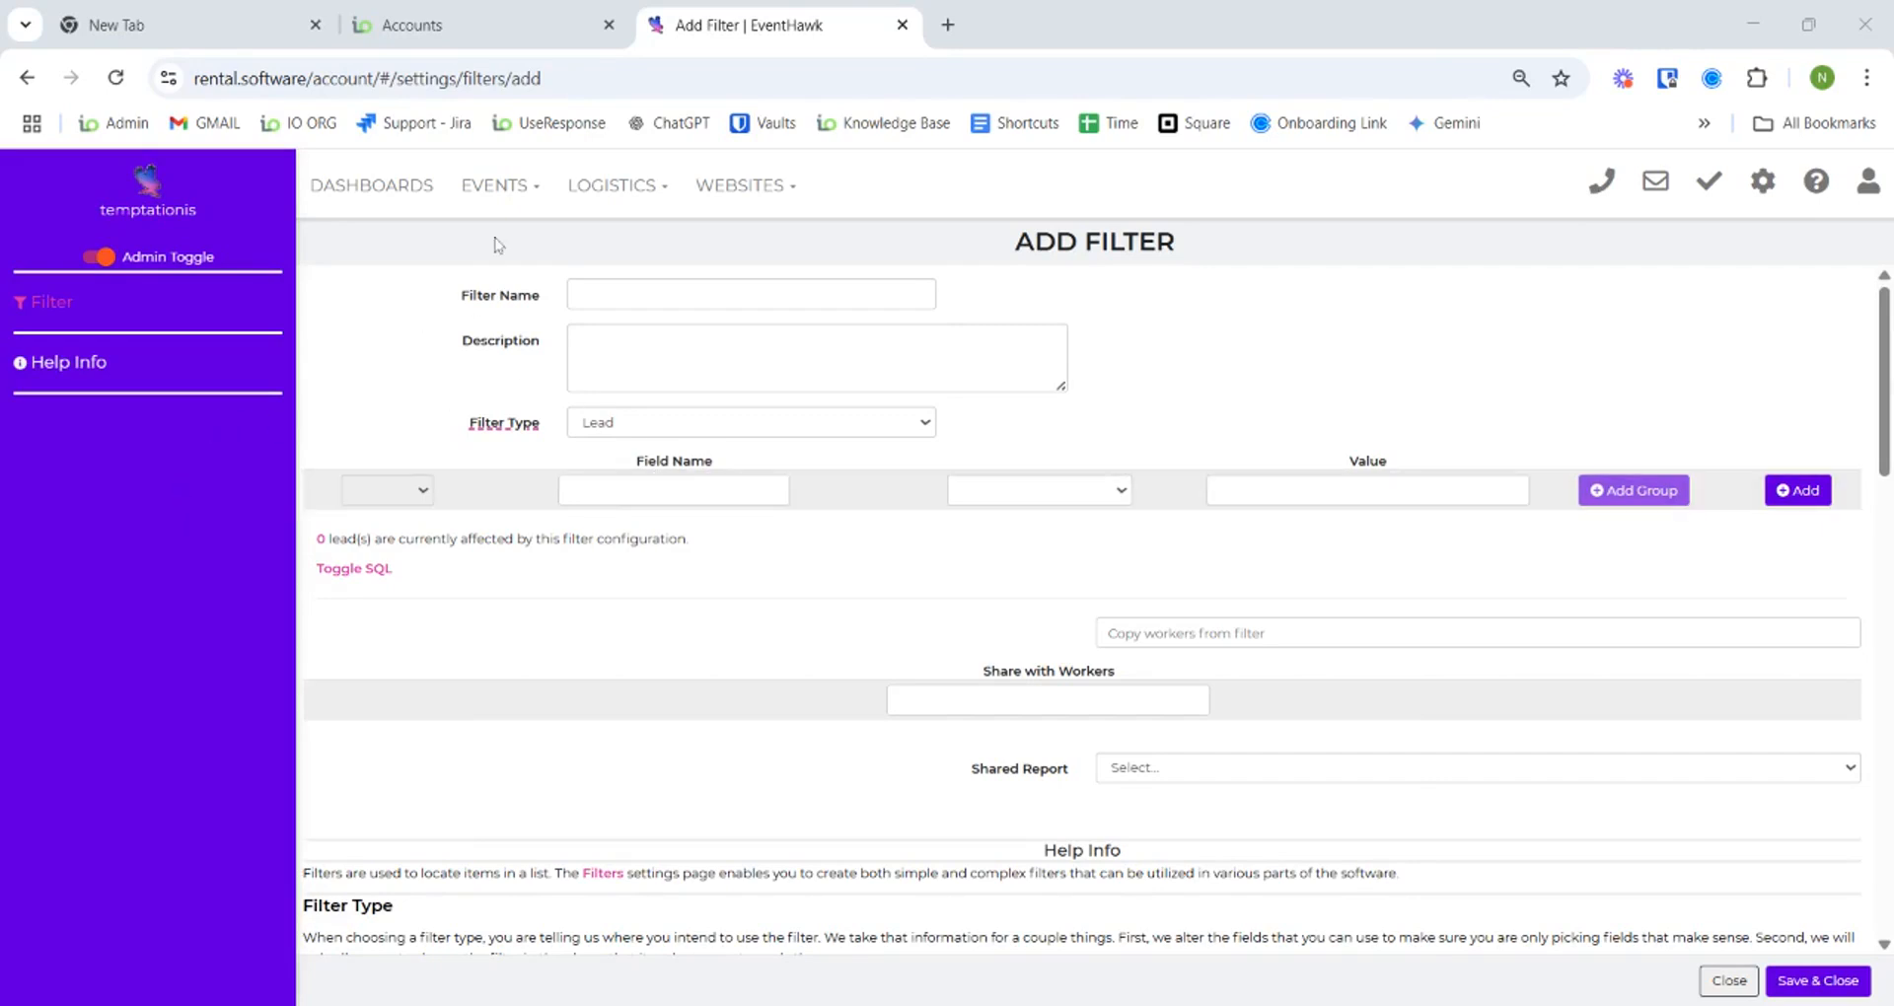
- Browse the settings page list and its search, then close it without picking a page
{"action": "left_click", "coordinate": [1767, 201]}
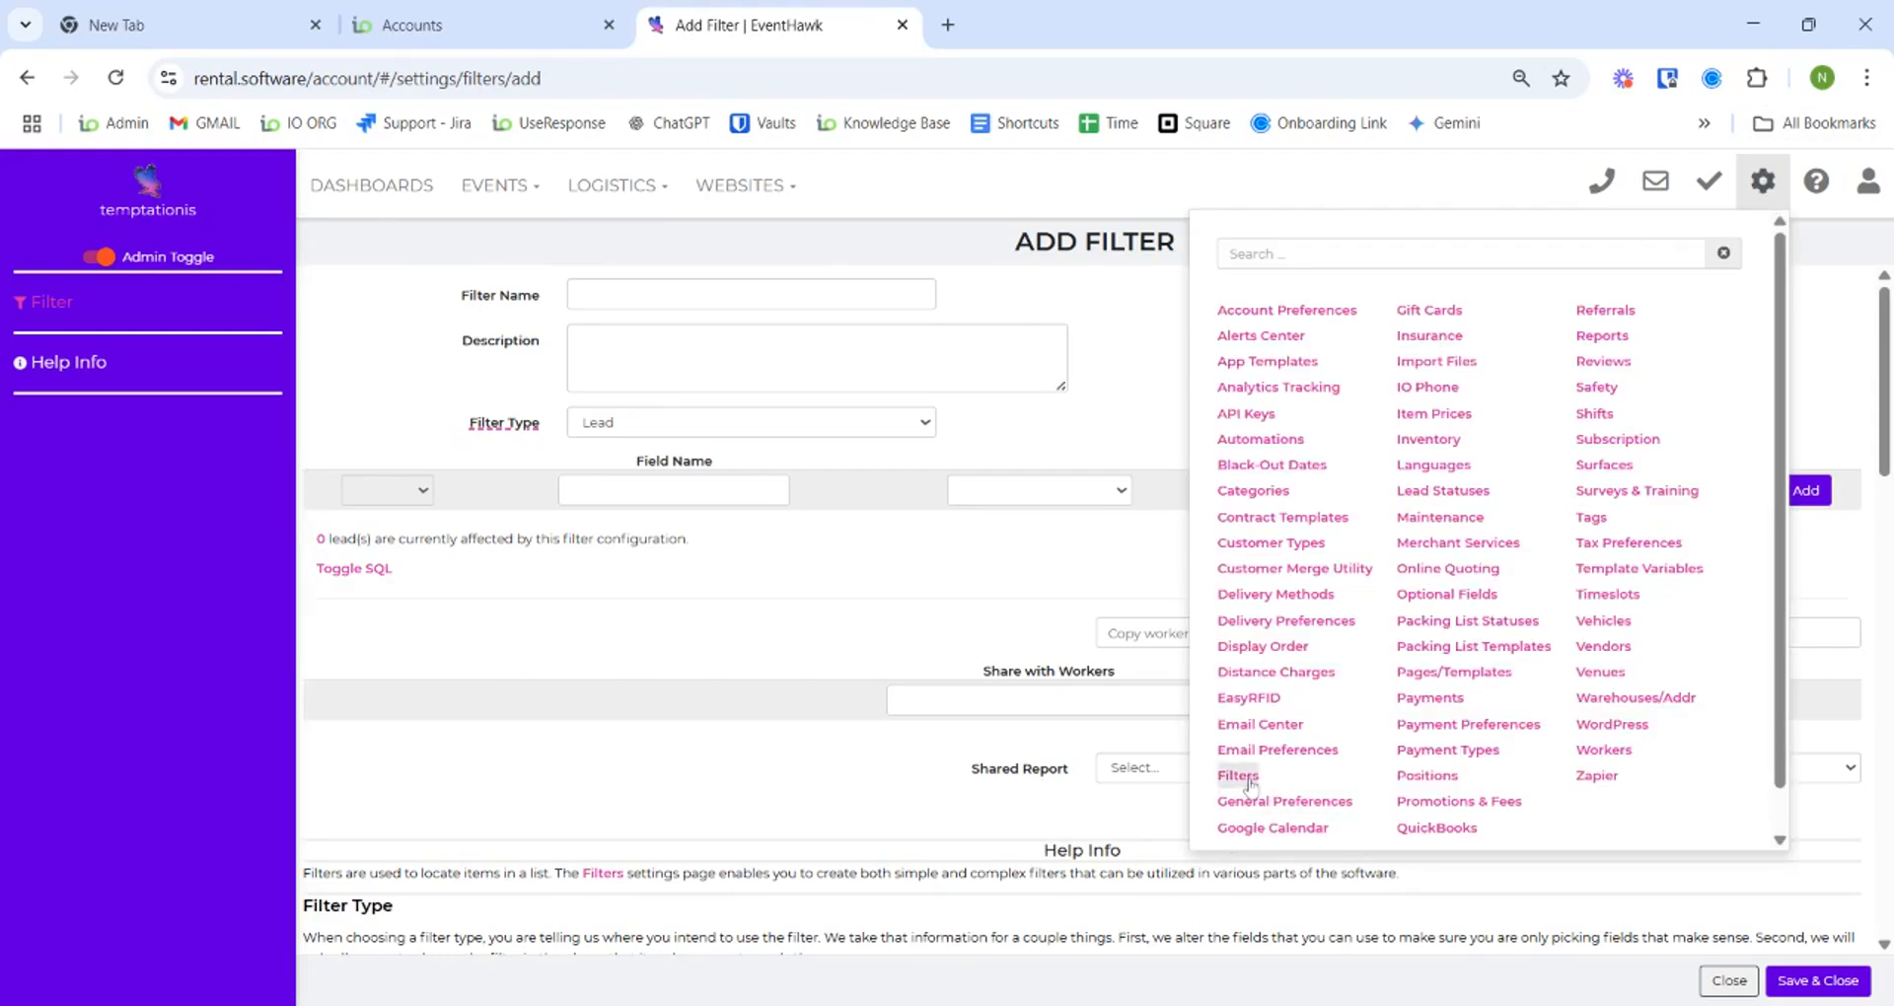
{"action": "left_click", "coordinate": [1766, 189]}
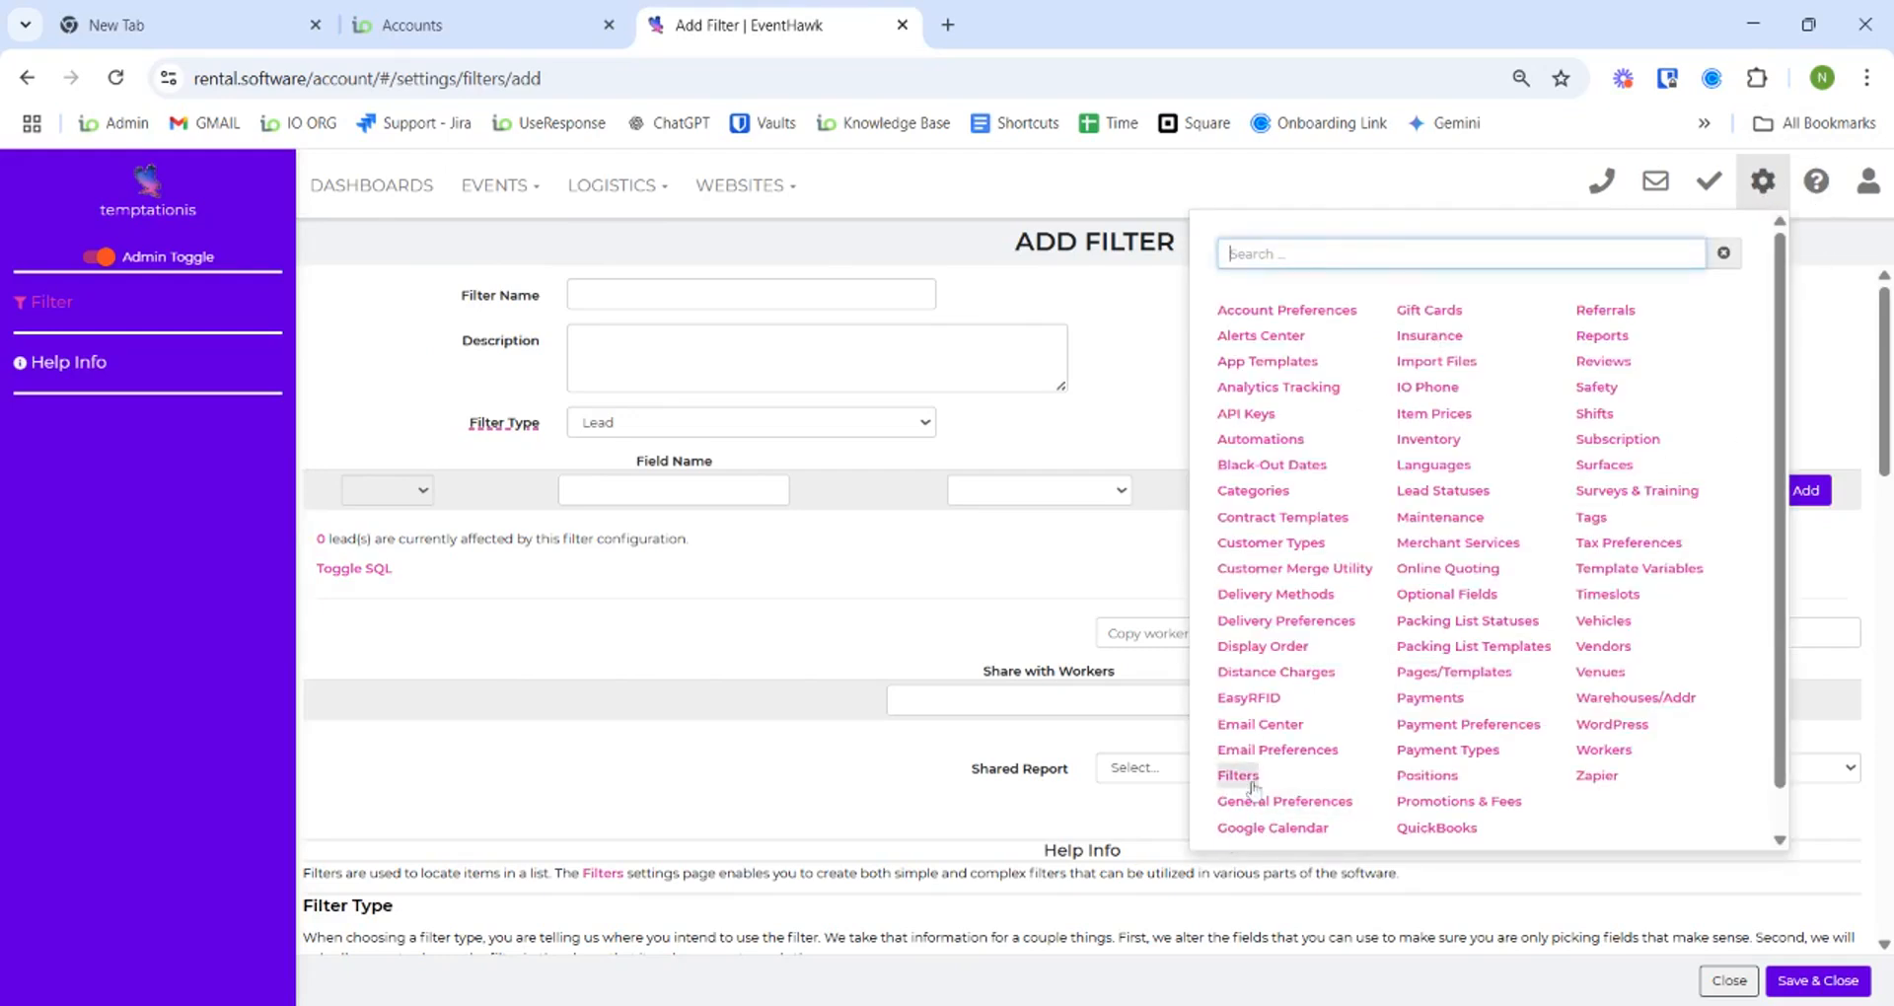
{"action": "left_click", "coordinate": [845, 532]}
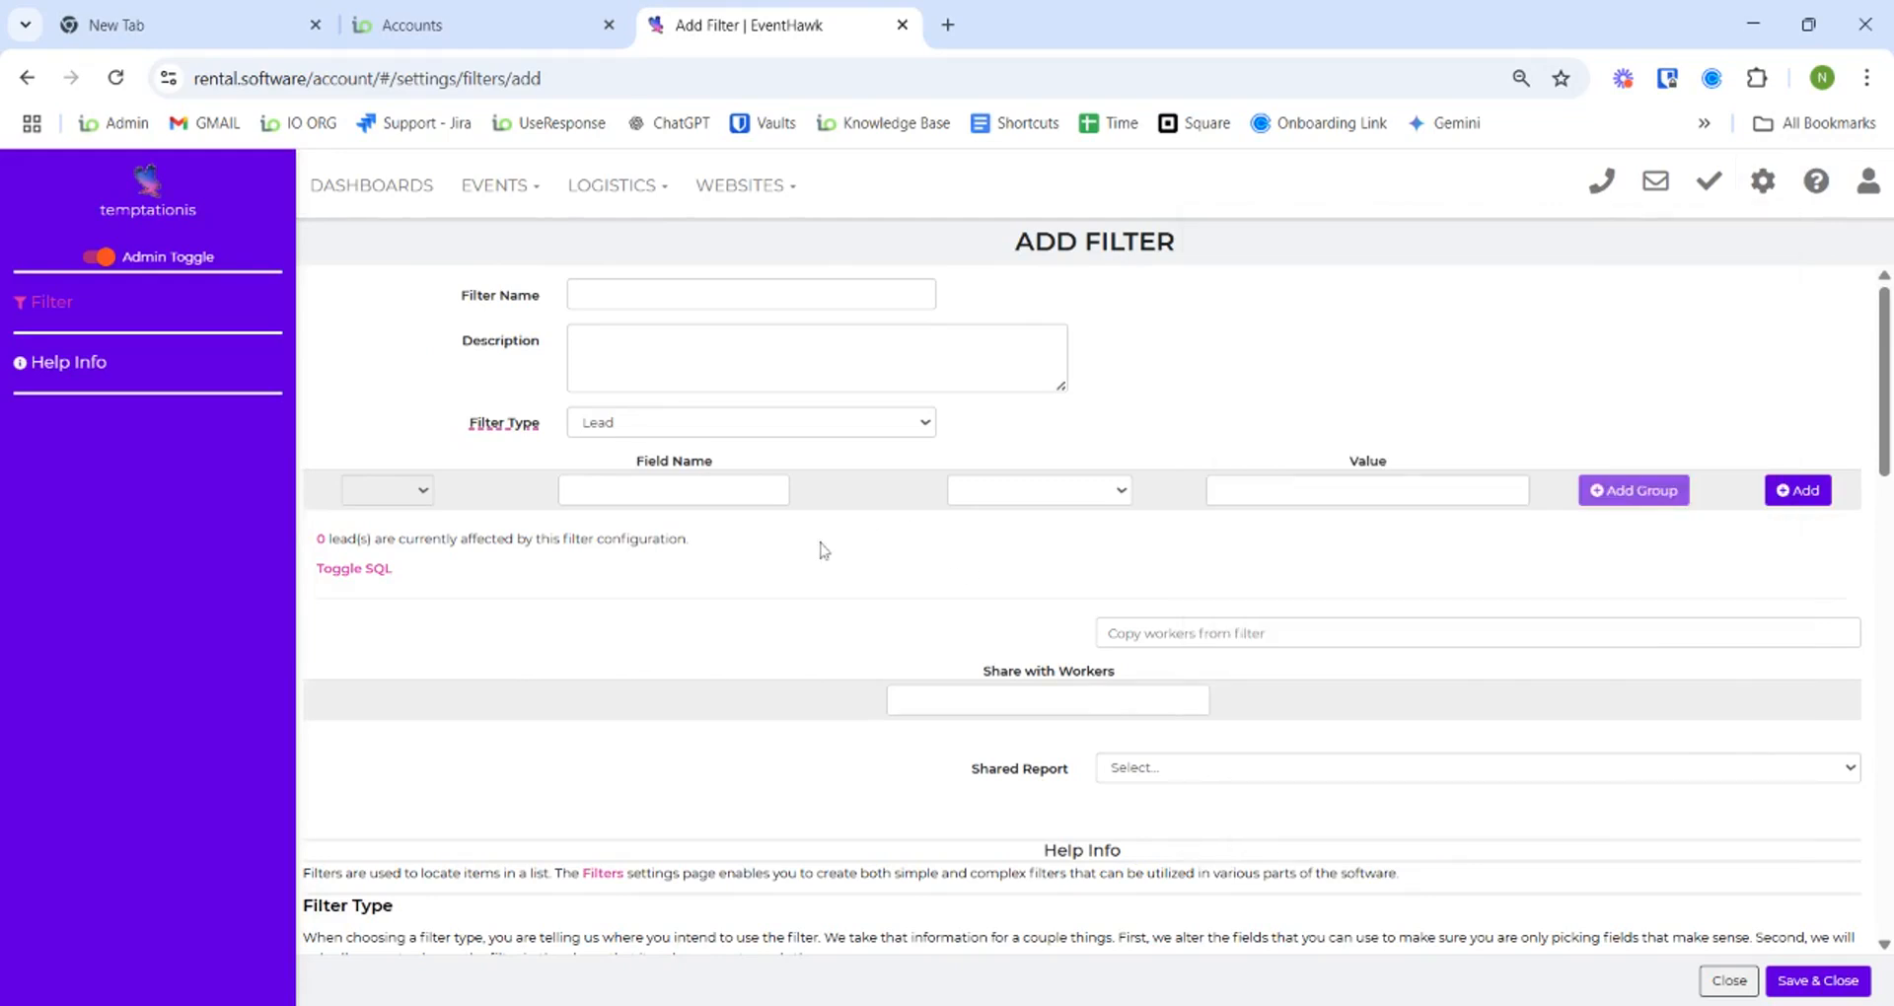
- Review the Filter Type, left as Lead, and the Field Name options without choosing any, then leave the form unsaved
{"action": "left_click", "coordinate": [669, 426]}
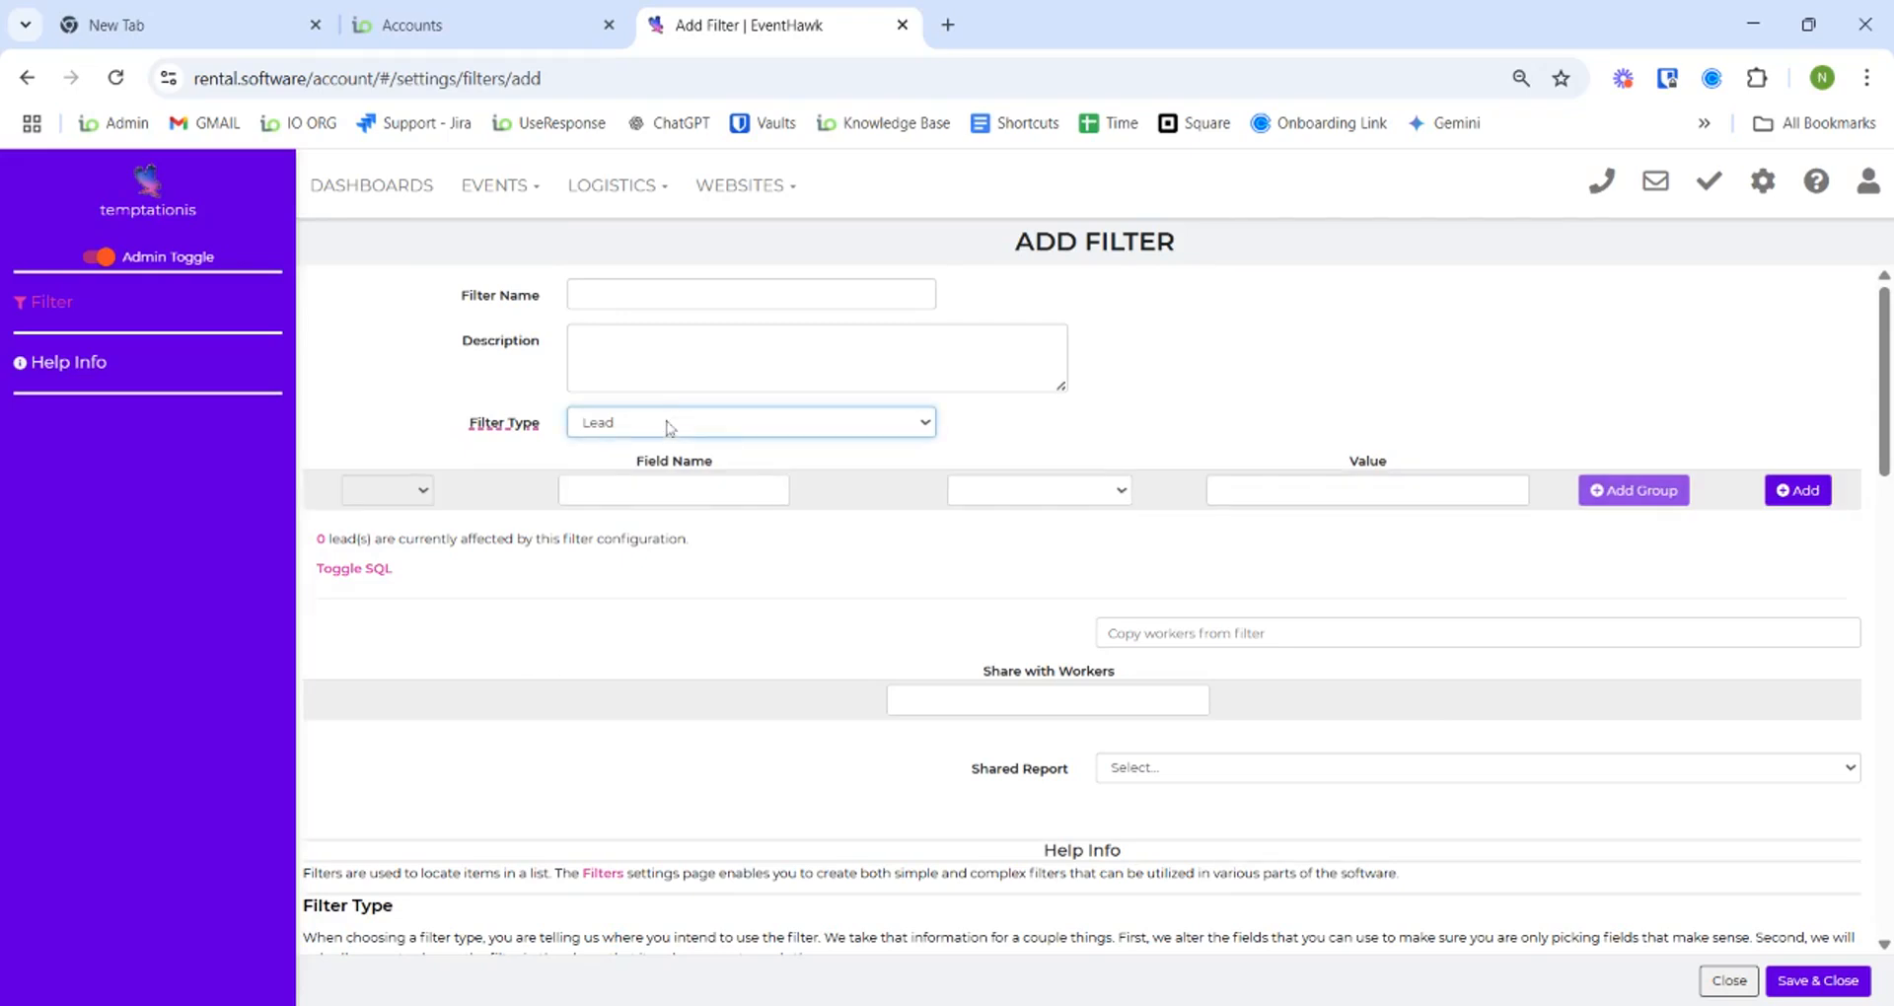
{"action": "left_click", "coordinate": [1049, 560]}
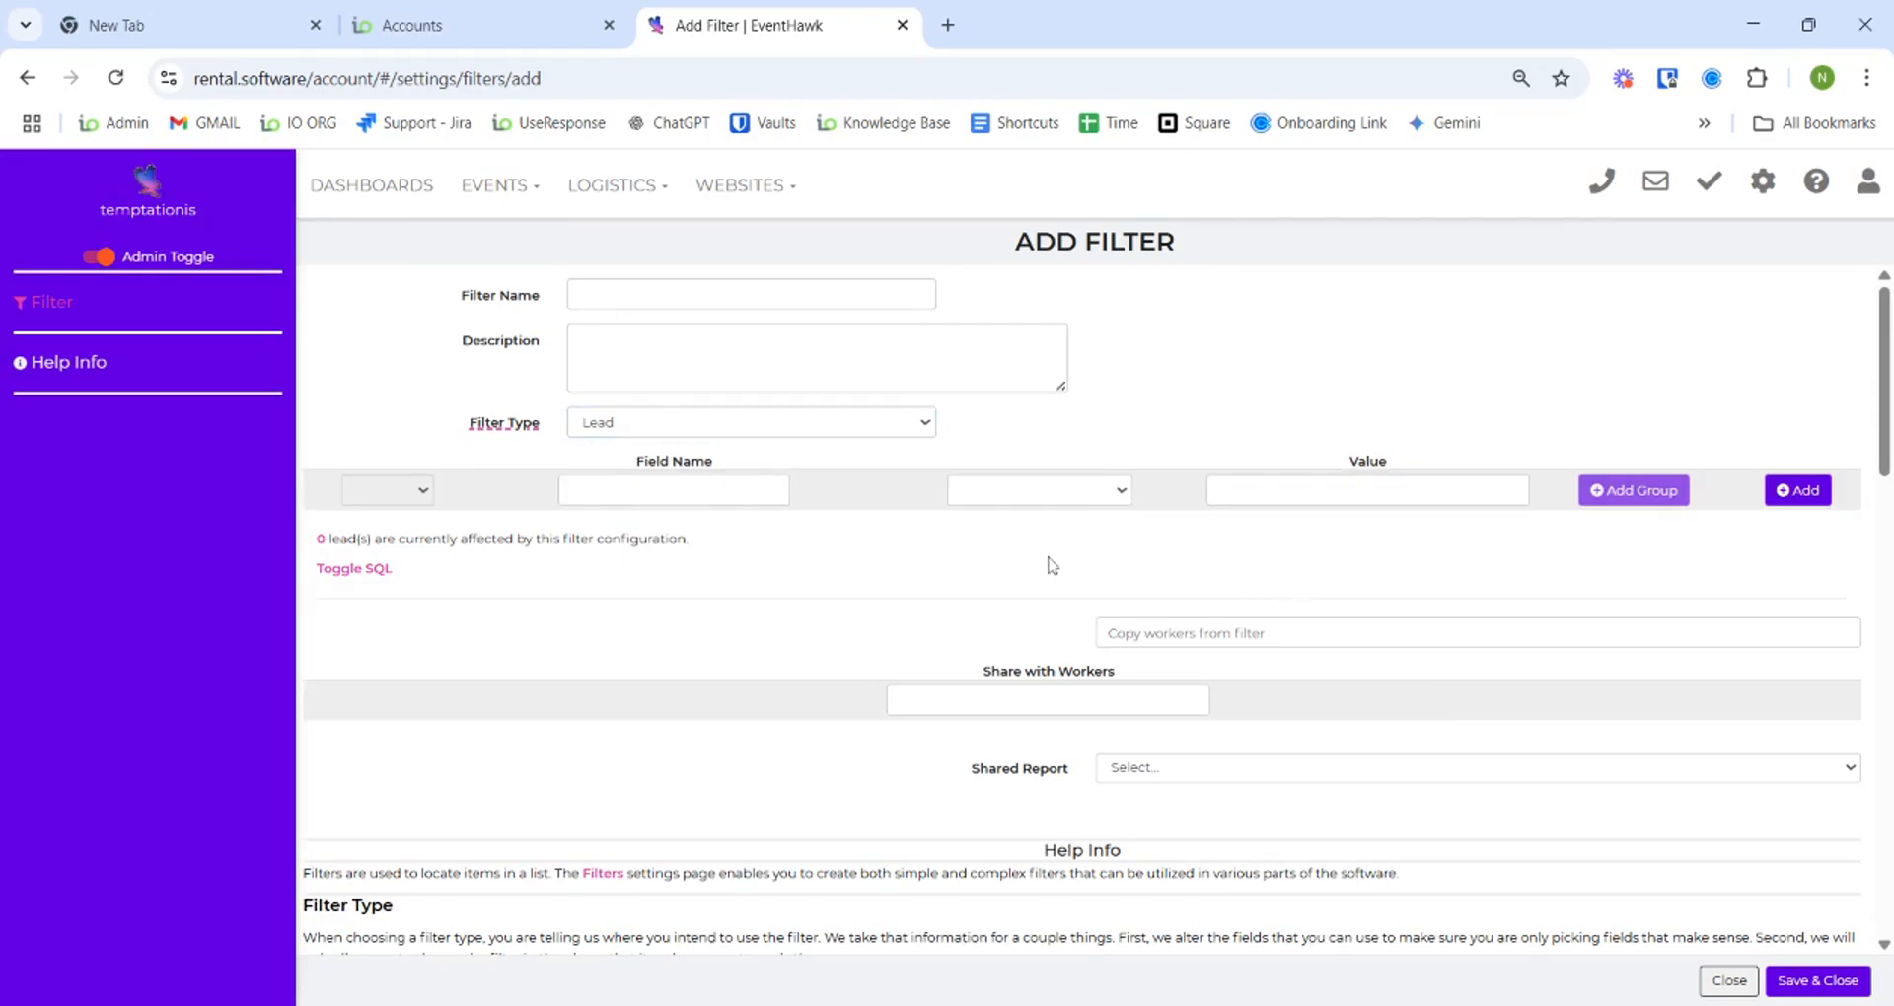
{"action": "left_click", "coordinate": [698, 499]}
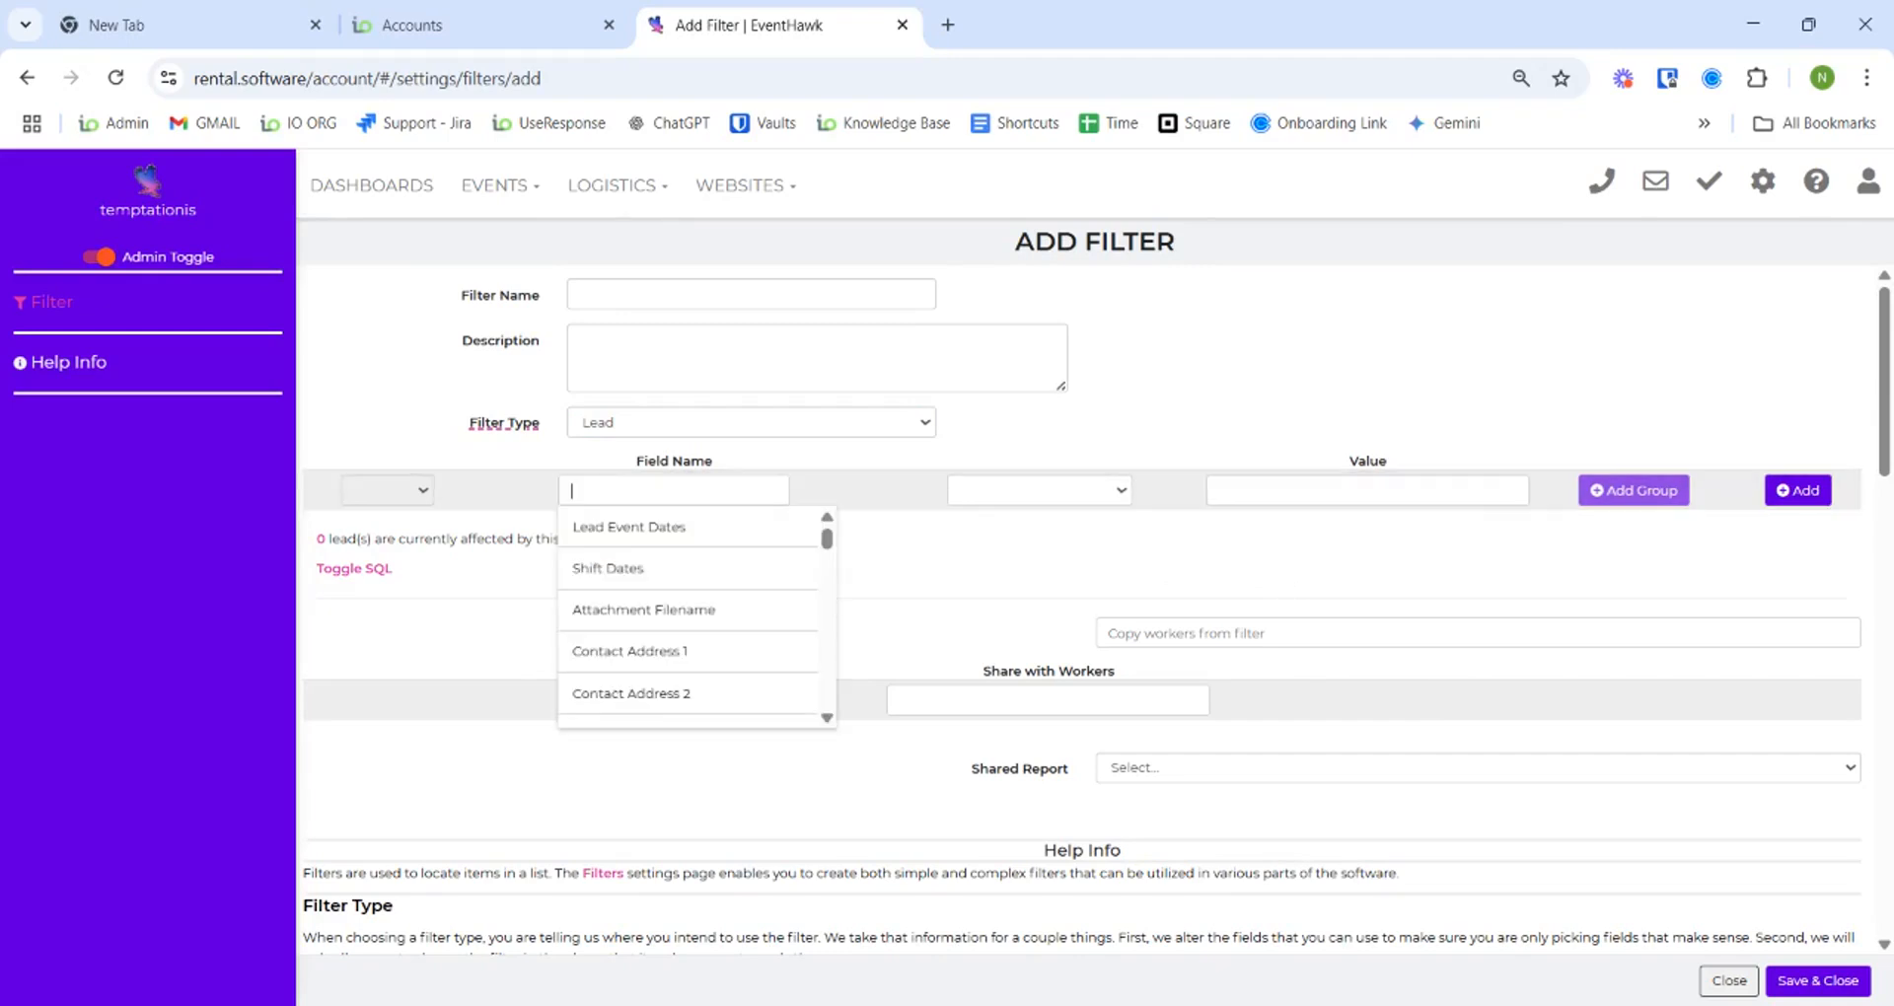
{"action": "scroll", "coordinate": [730, 617], "scroll_direction": "down", "scroll_amount": 3}
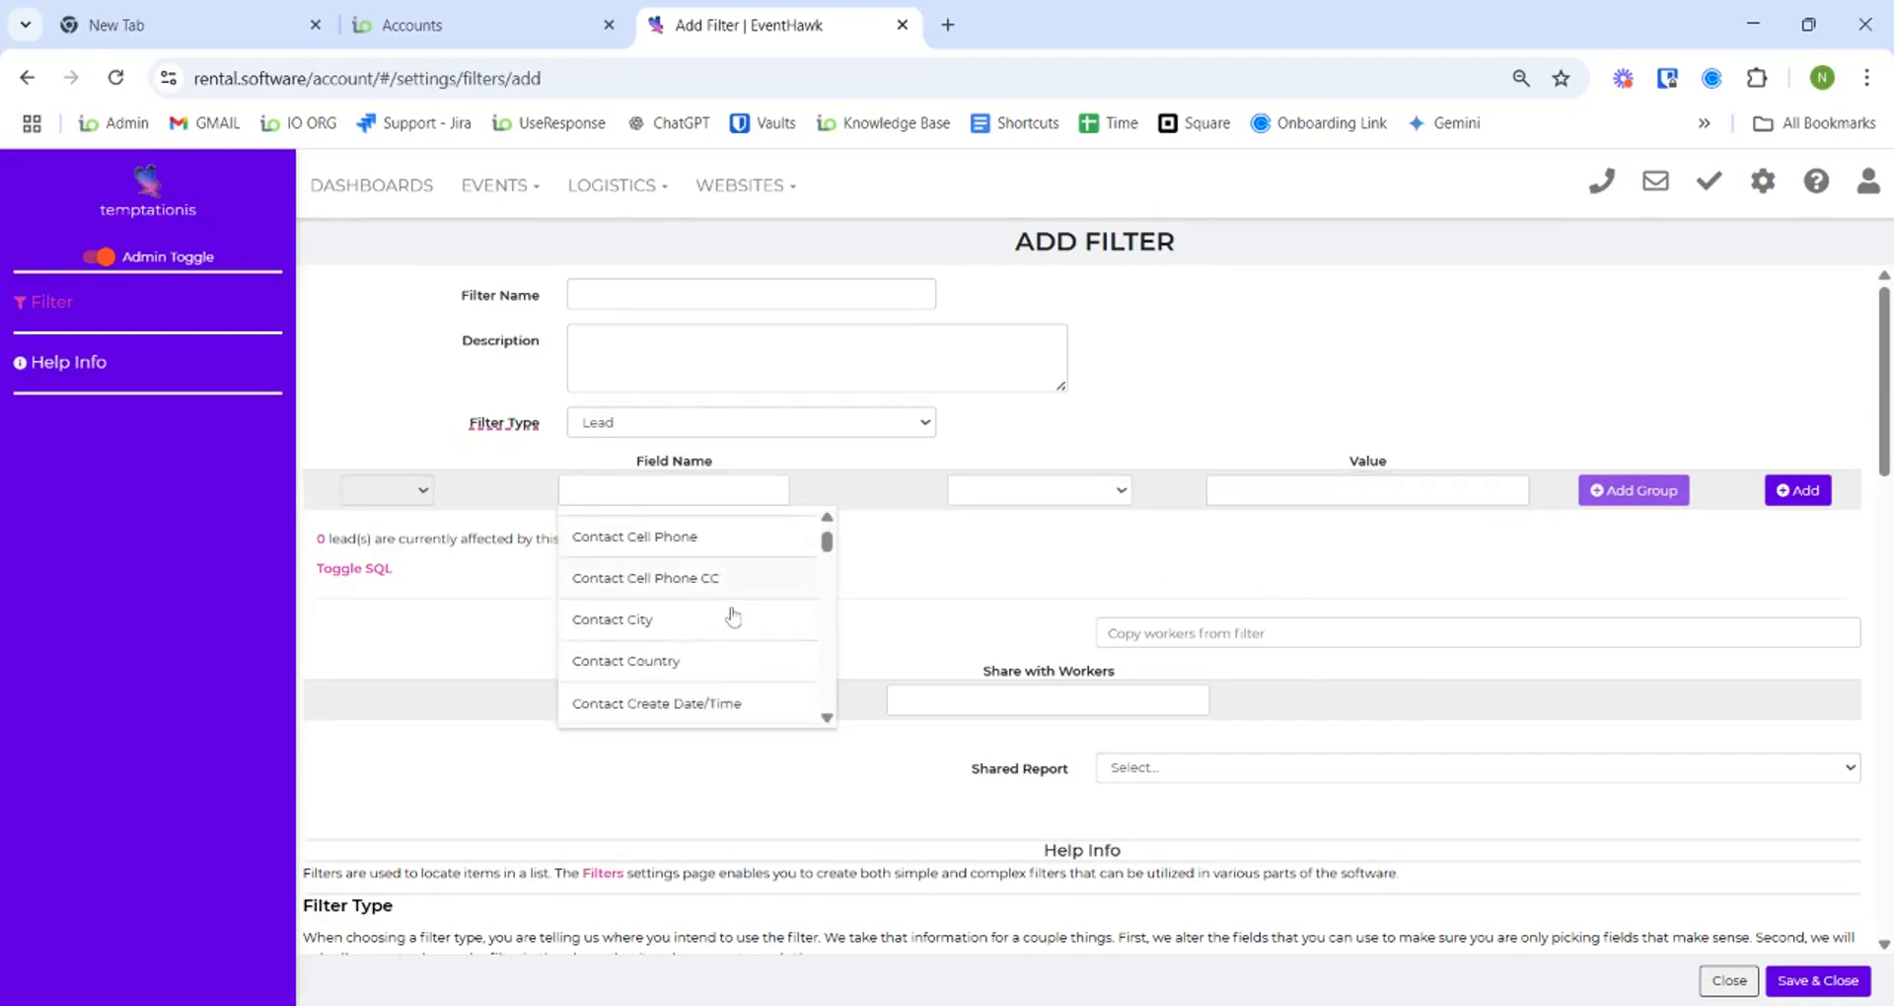
{"action": "scroll", "coordinate": [760, 609], "scroll_direction": "up", "scroll_amount": 2}
{"action": "scroll", "coordinate": [763, 607], "scroll_direction": "up", "scroll_amount": 1}
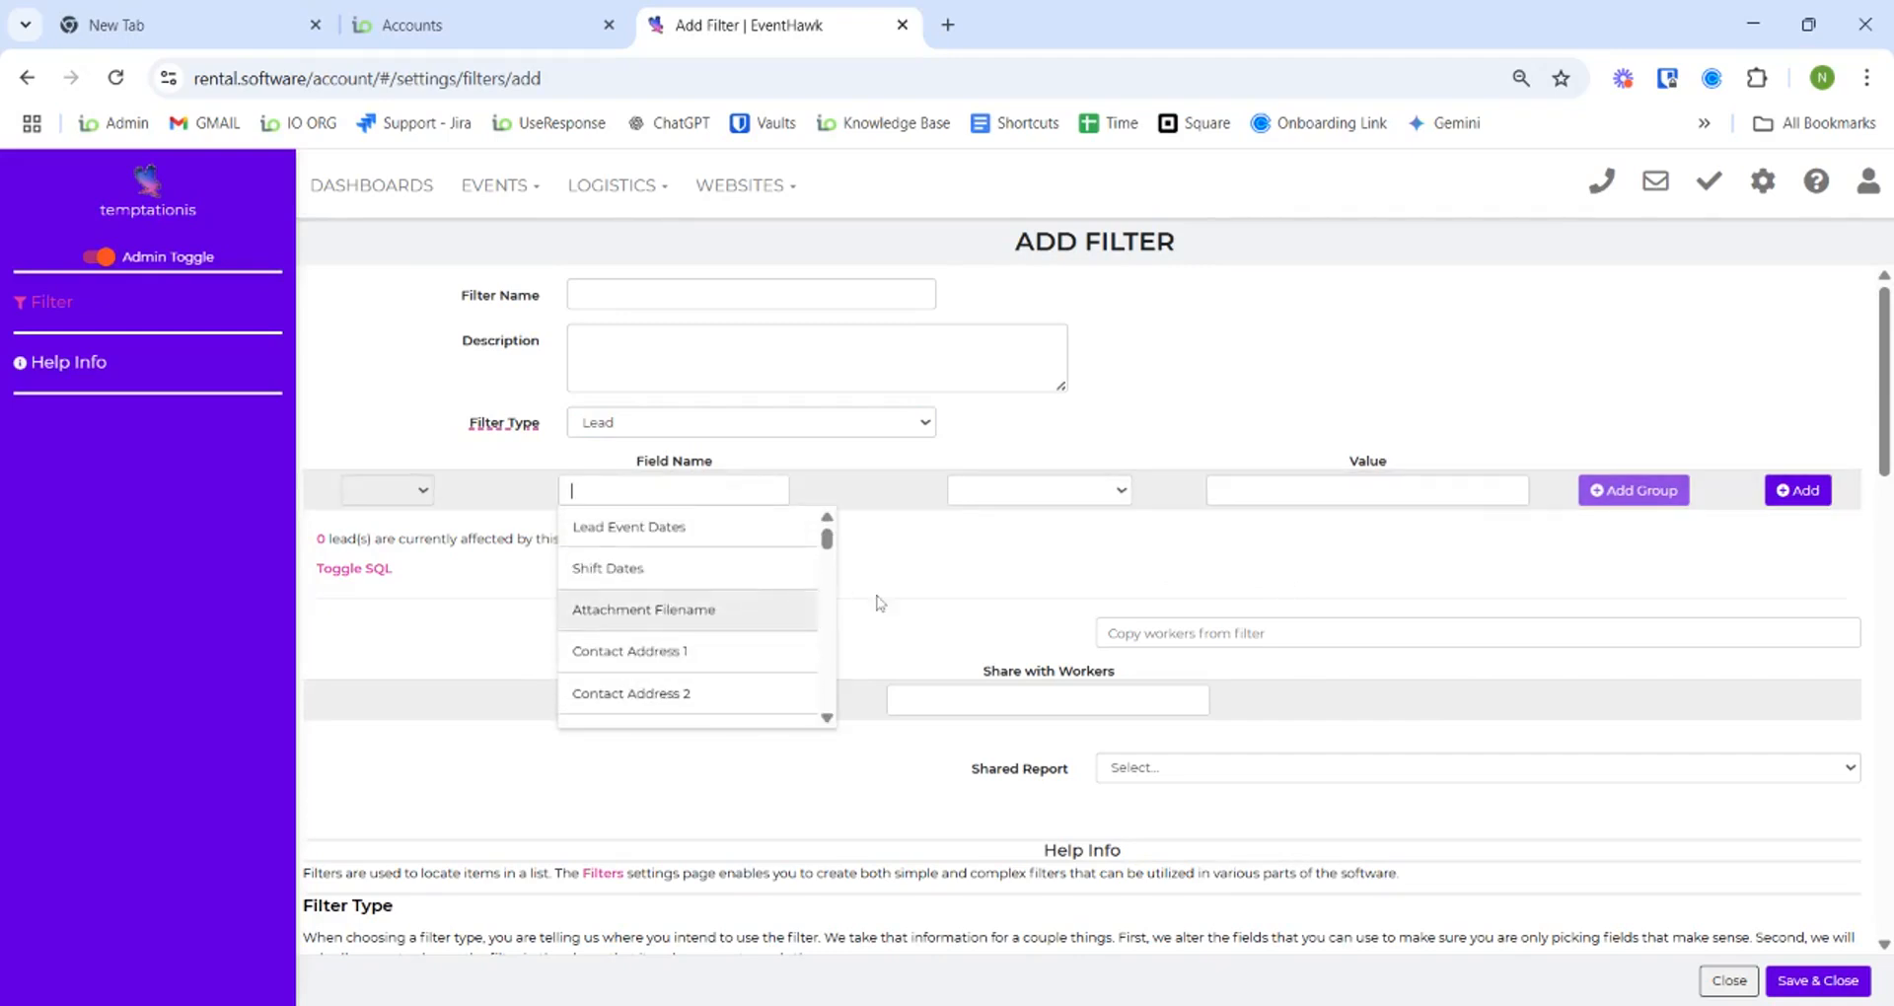
{"action": "left_click", "coordinate": [1002, 598]}
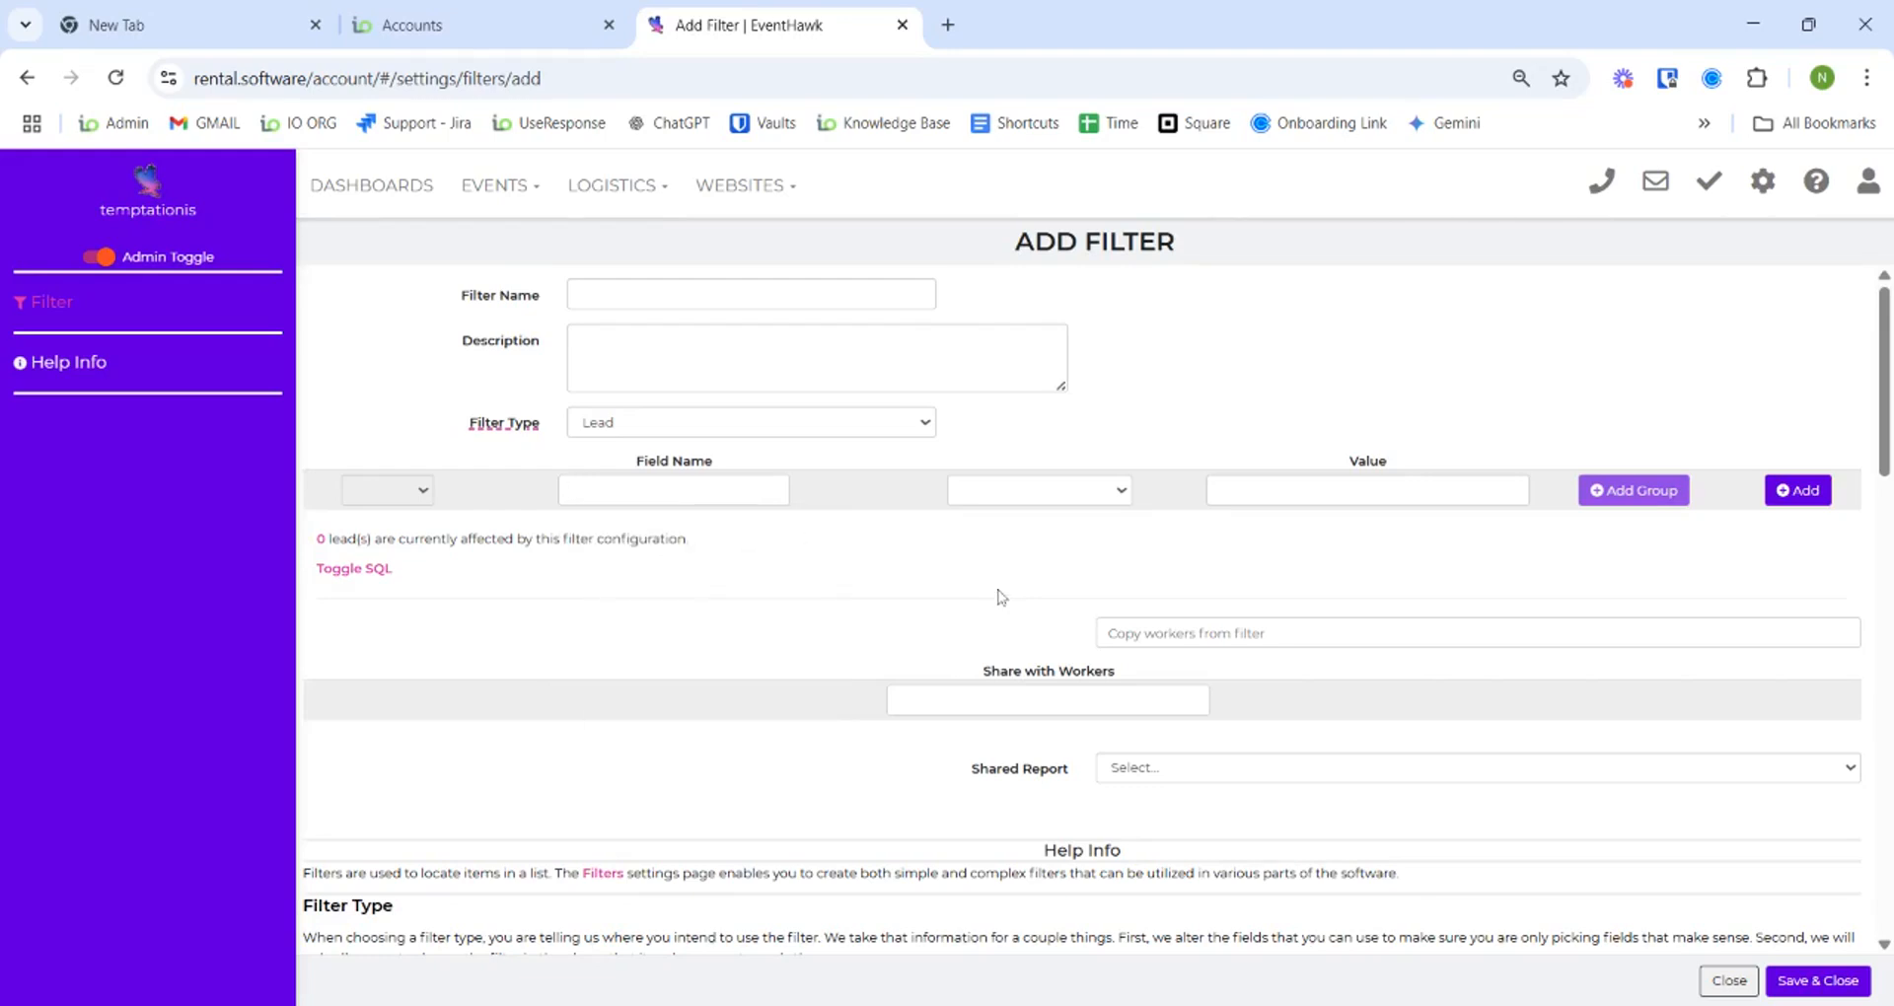
{"action": "left_click", "coordinate": [674, 493]}
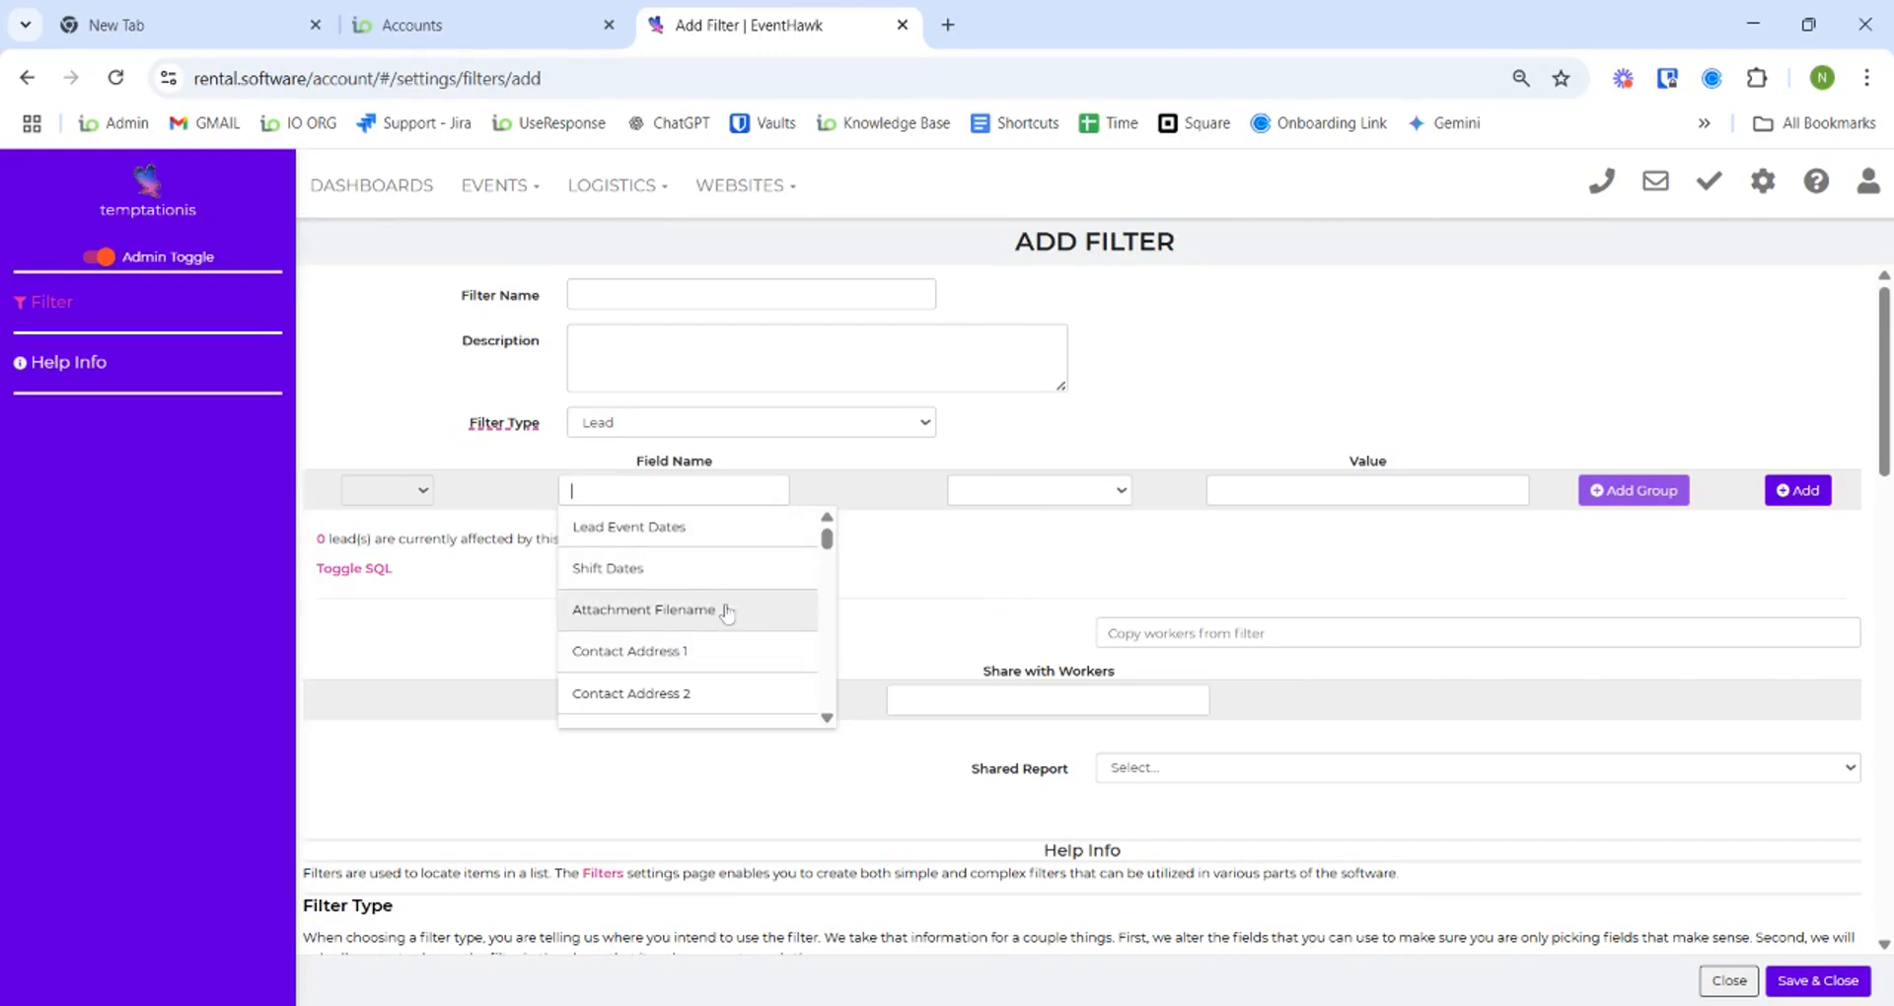
{"action": "left_click", "coordinate": [994, 585]}
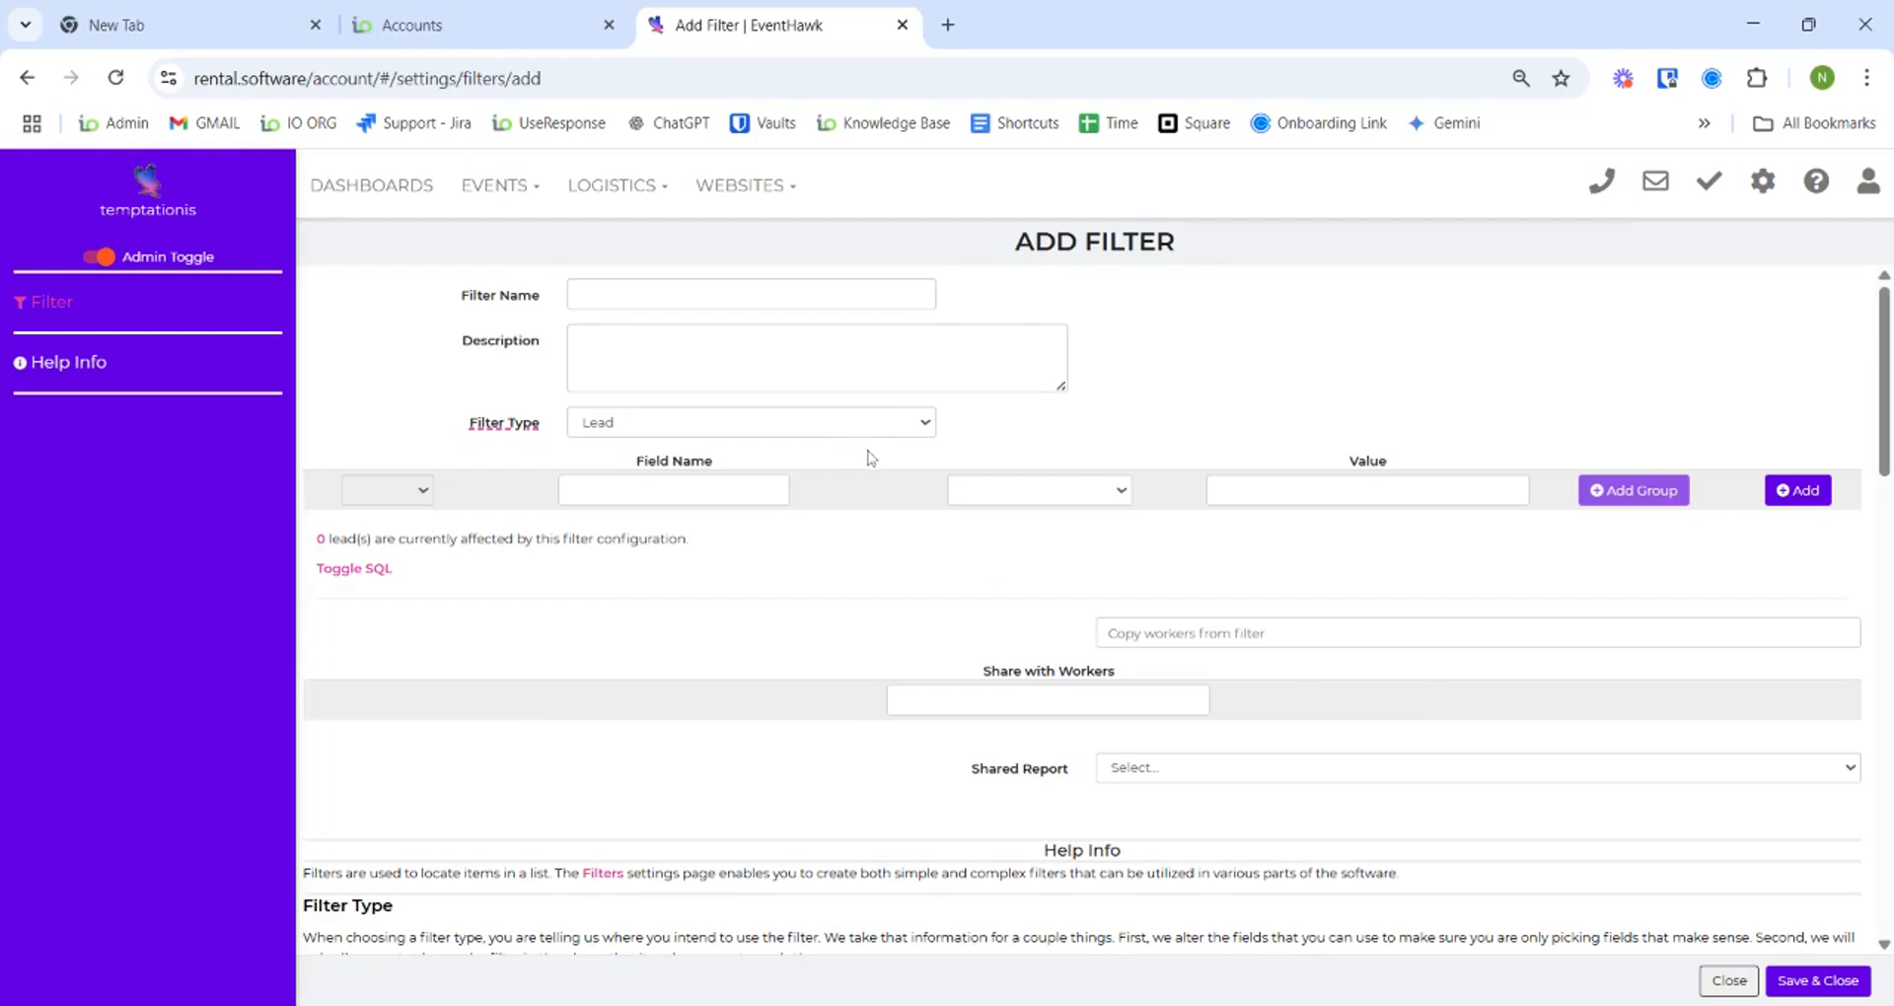
{"action": "left_click", "coordinate": [826, 434]}
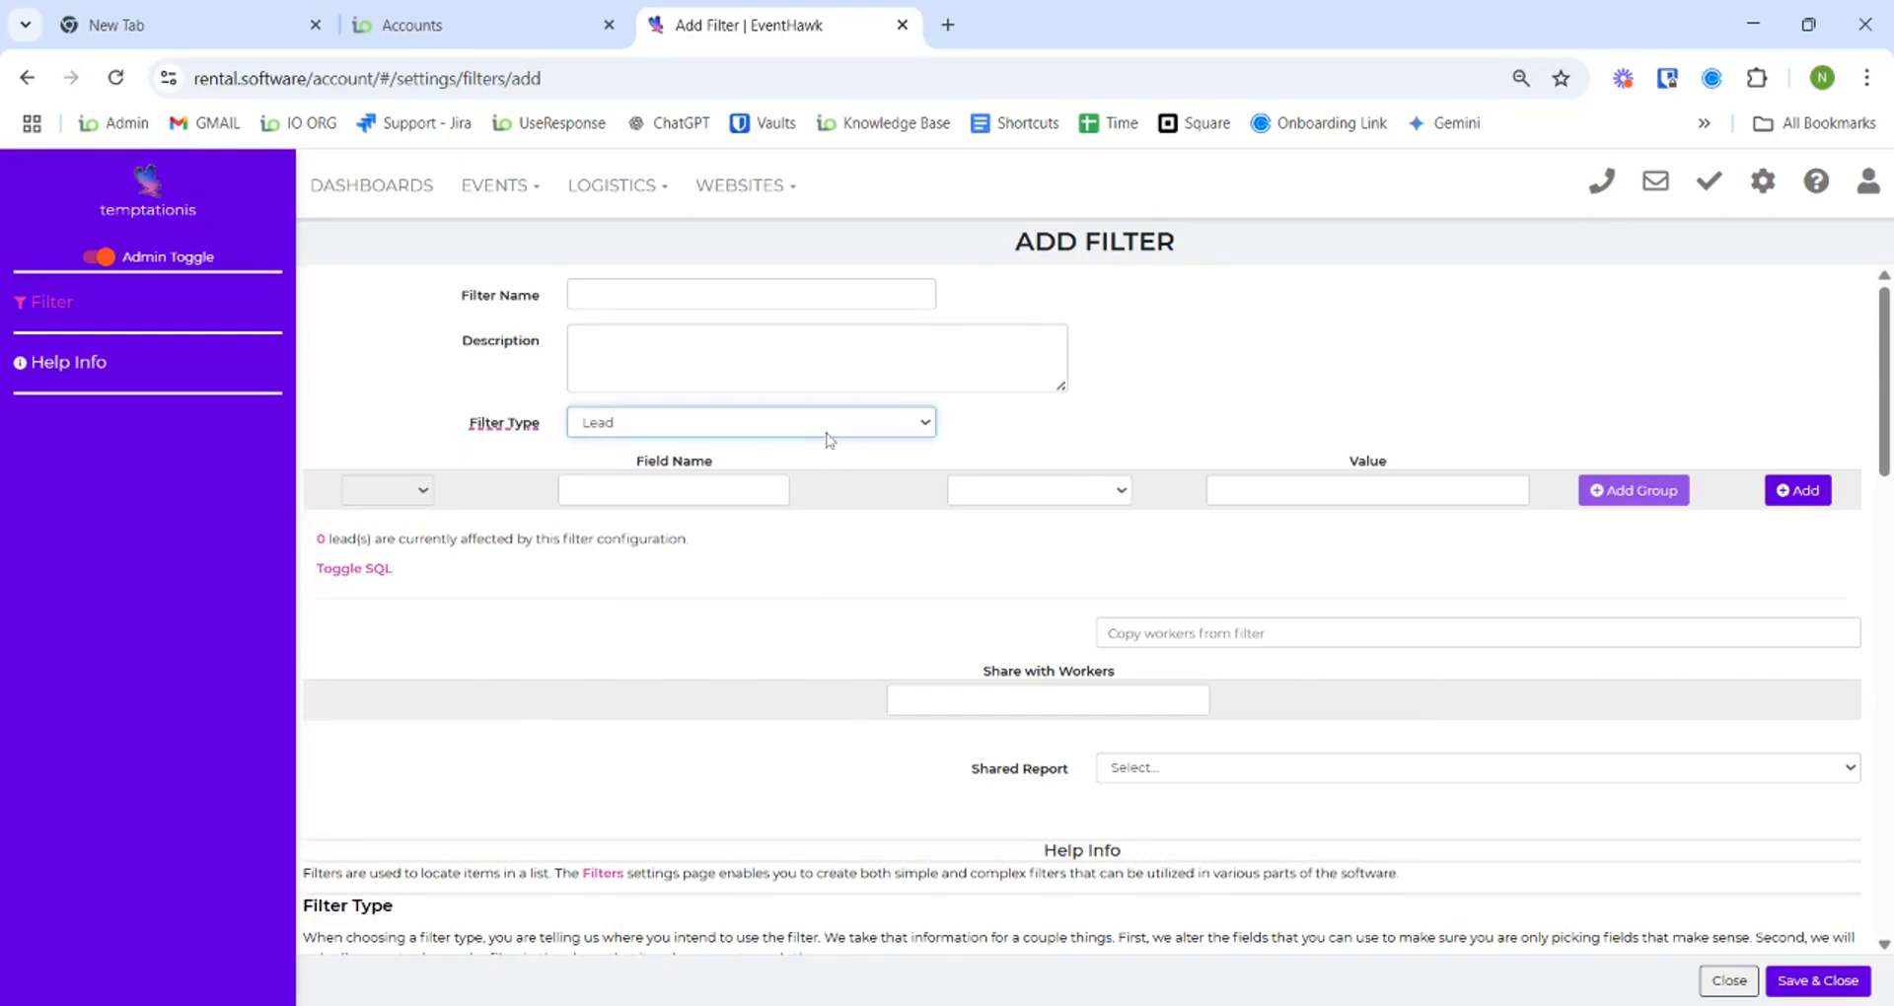
{"action": "left_click", "coordinate": [1026, 567]}
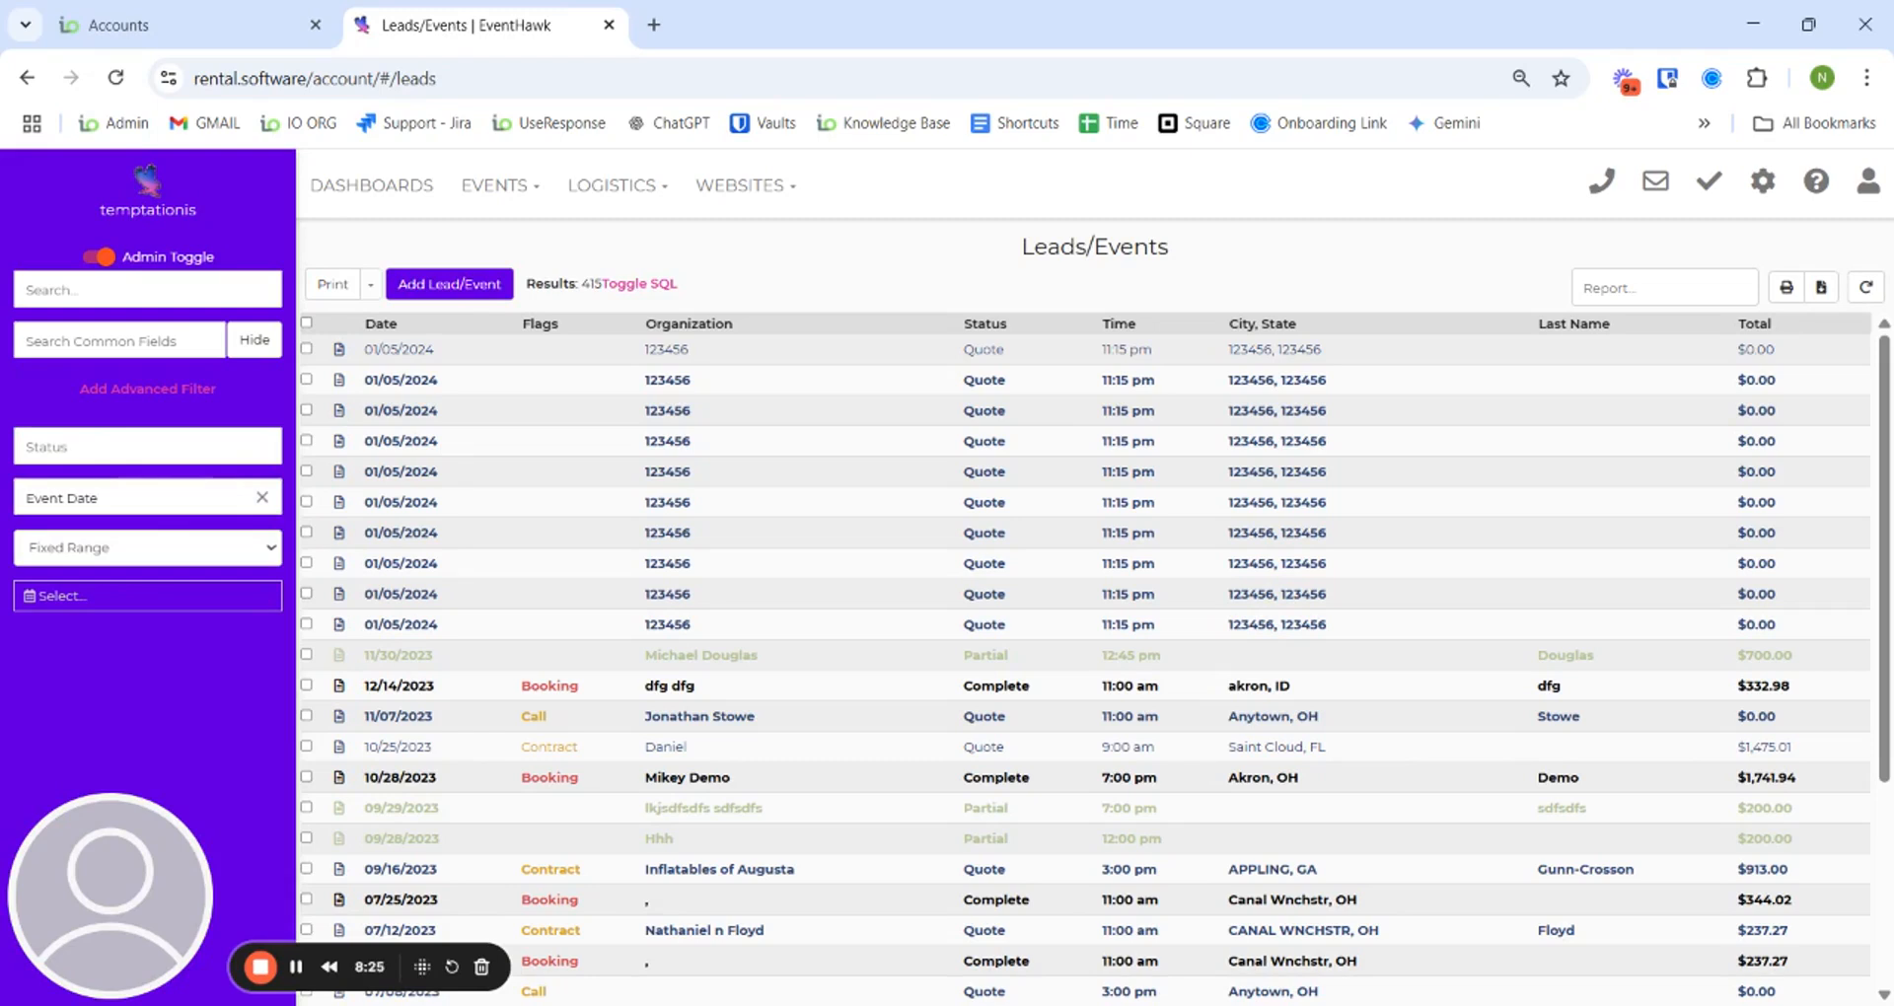
- Look through the saved lead filter presets, then switch to the Customers list showing 339 results
{"action": "left_click", "coordinate": [144, 296]}
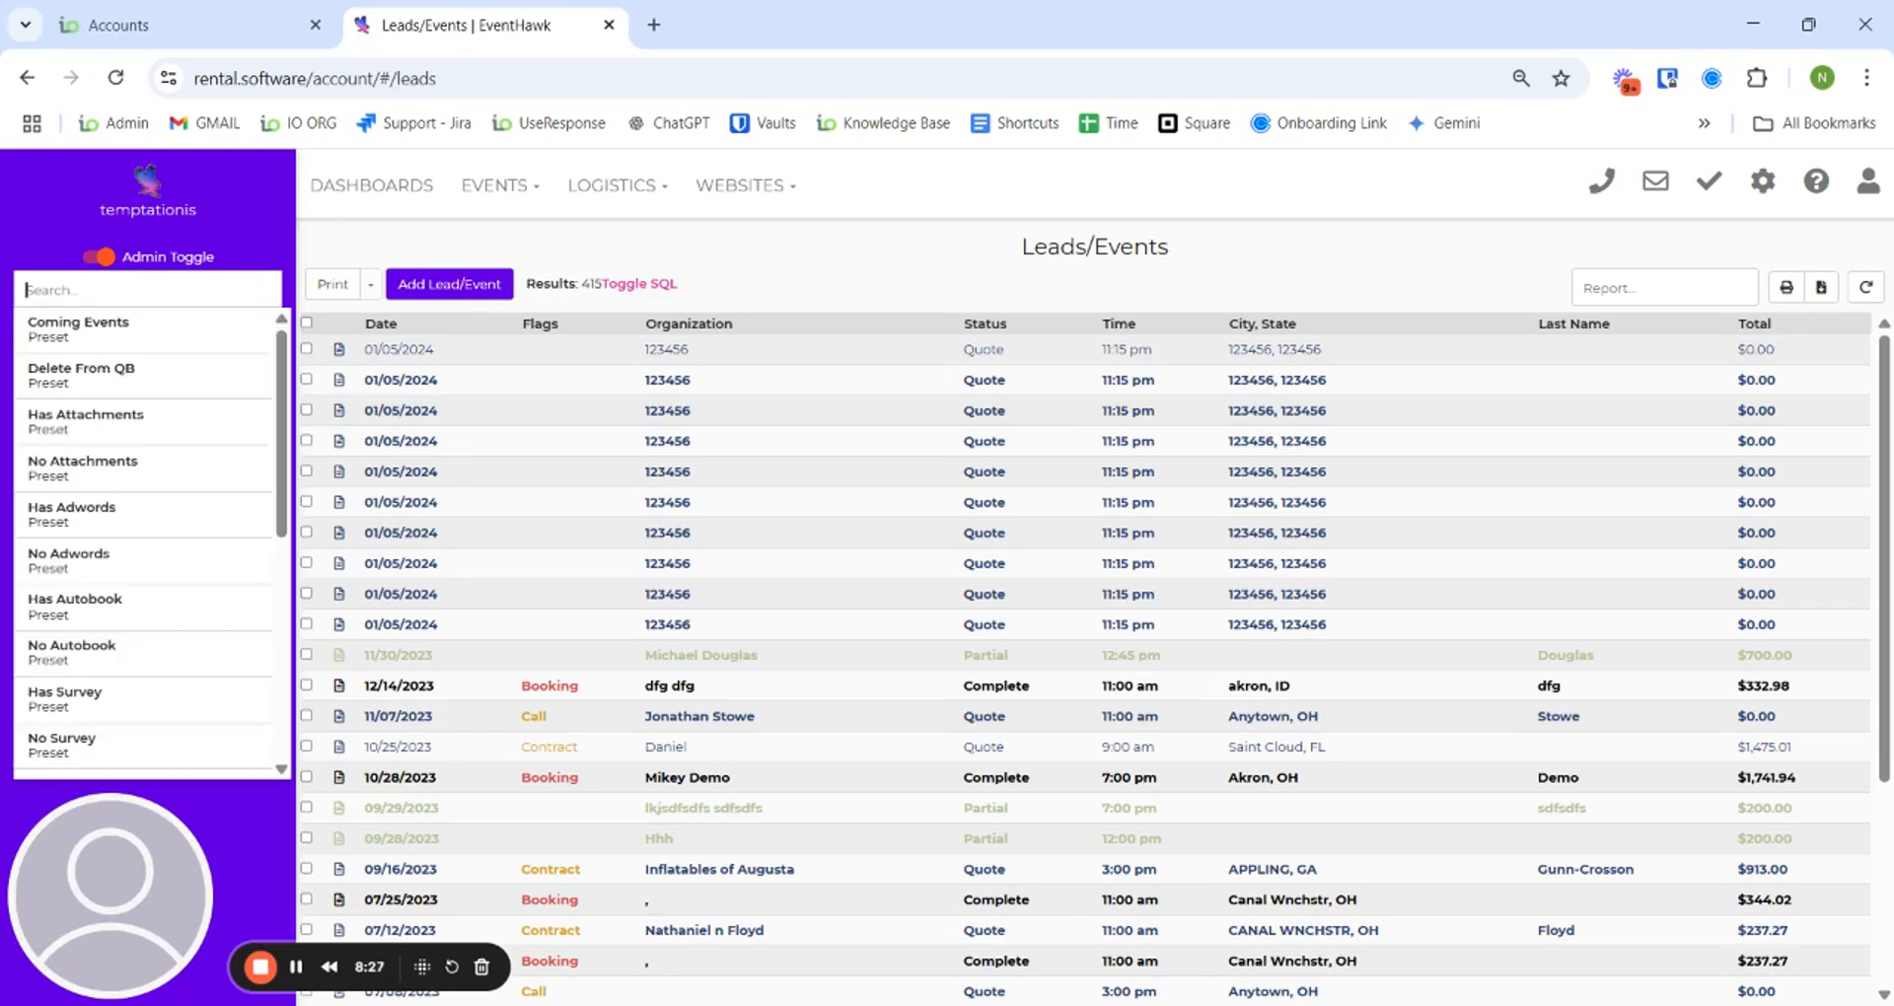
{"action": "scroll", "coordinate": [163, 572], "scroll_direction": "down", "scroll_amount": 6}
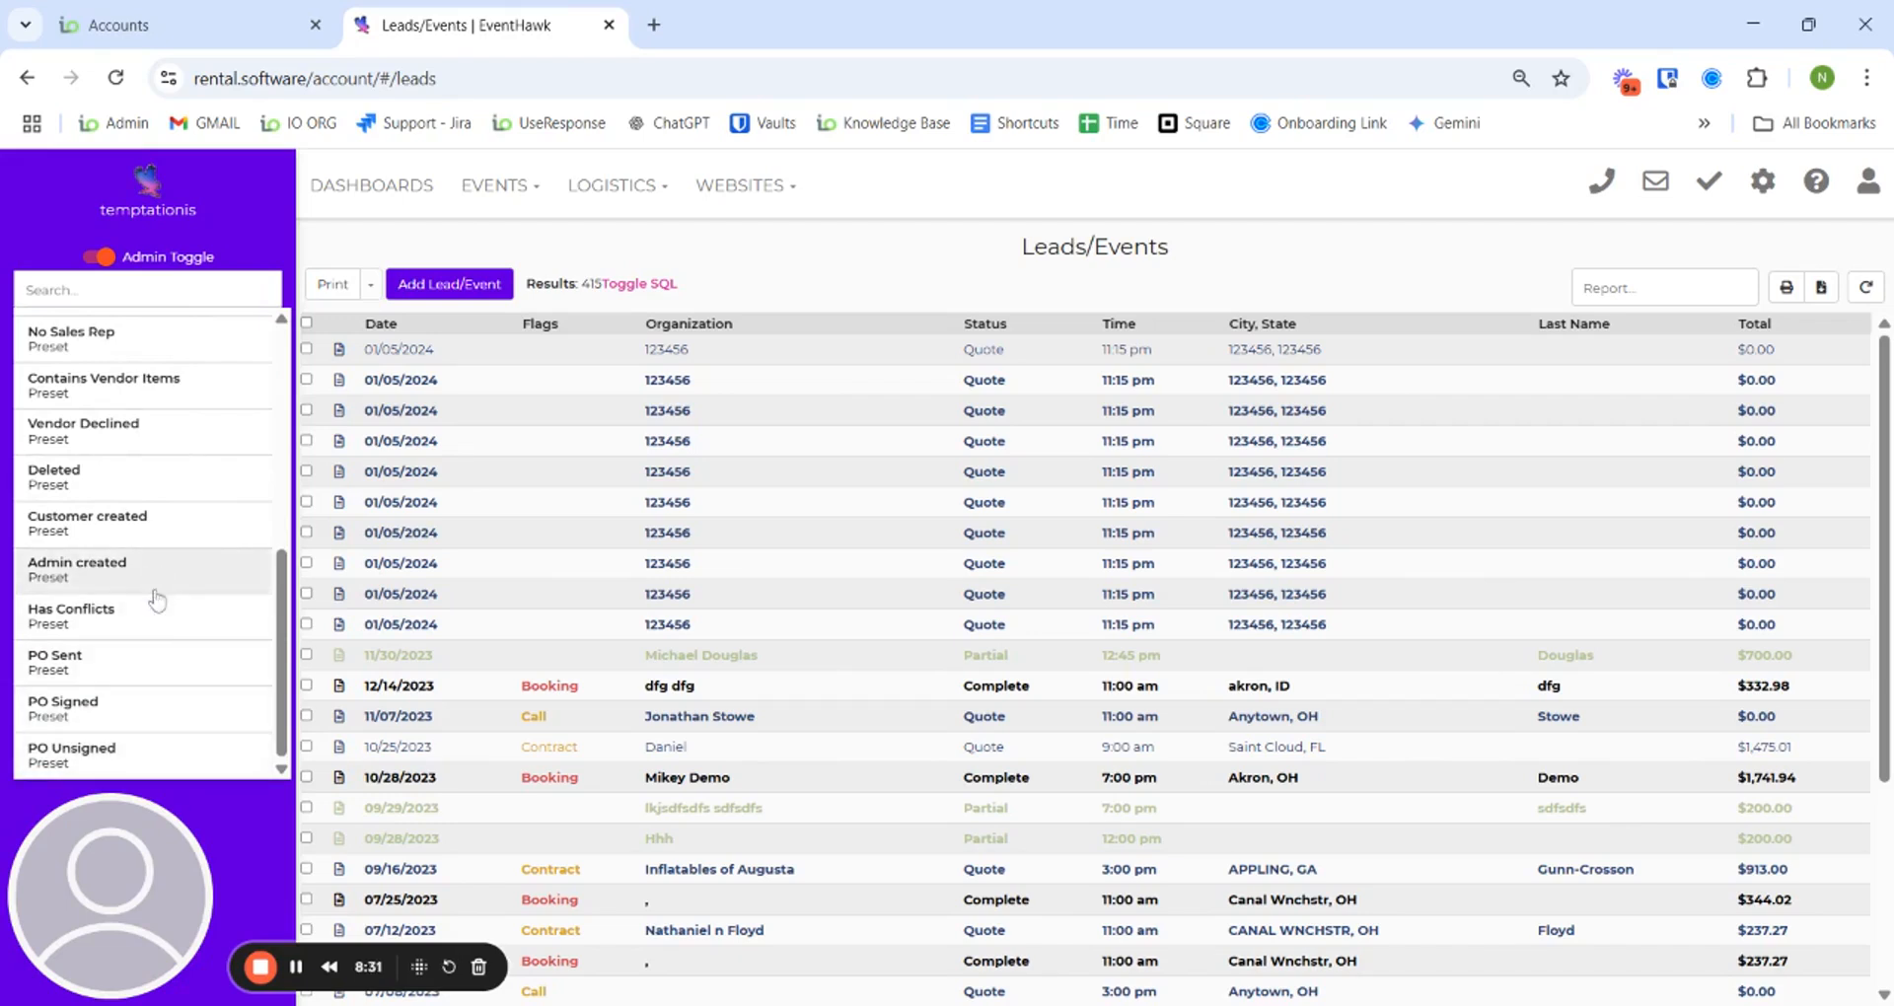
{"action": "scroll", "coordinate": [158, 587], "scroll_direction": "up", "scroll_amount": 6}
{"action": "left_click", "coordinate": [283, 234]}
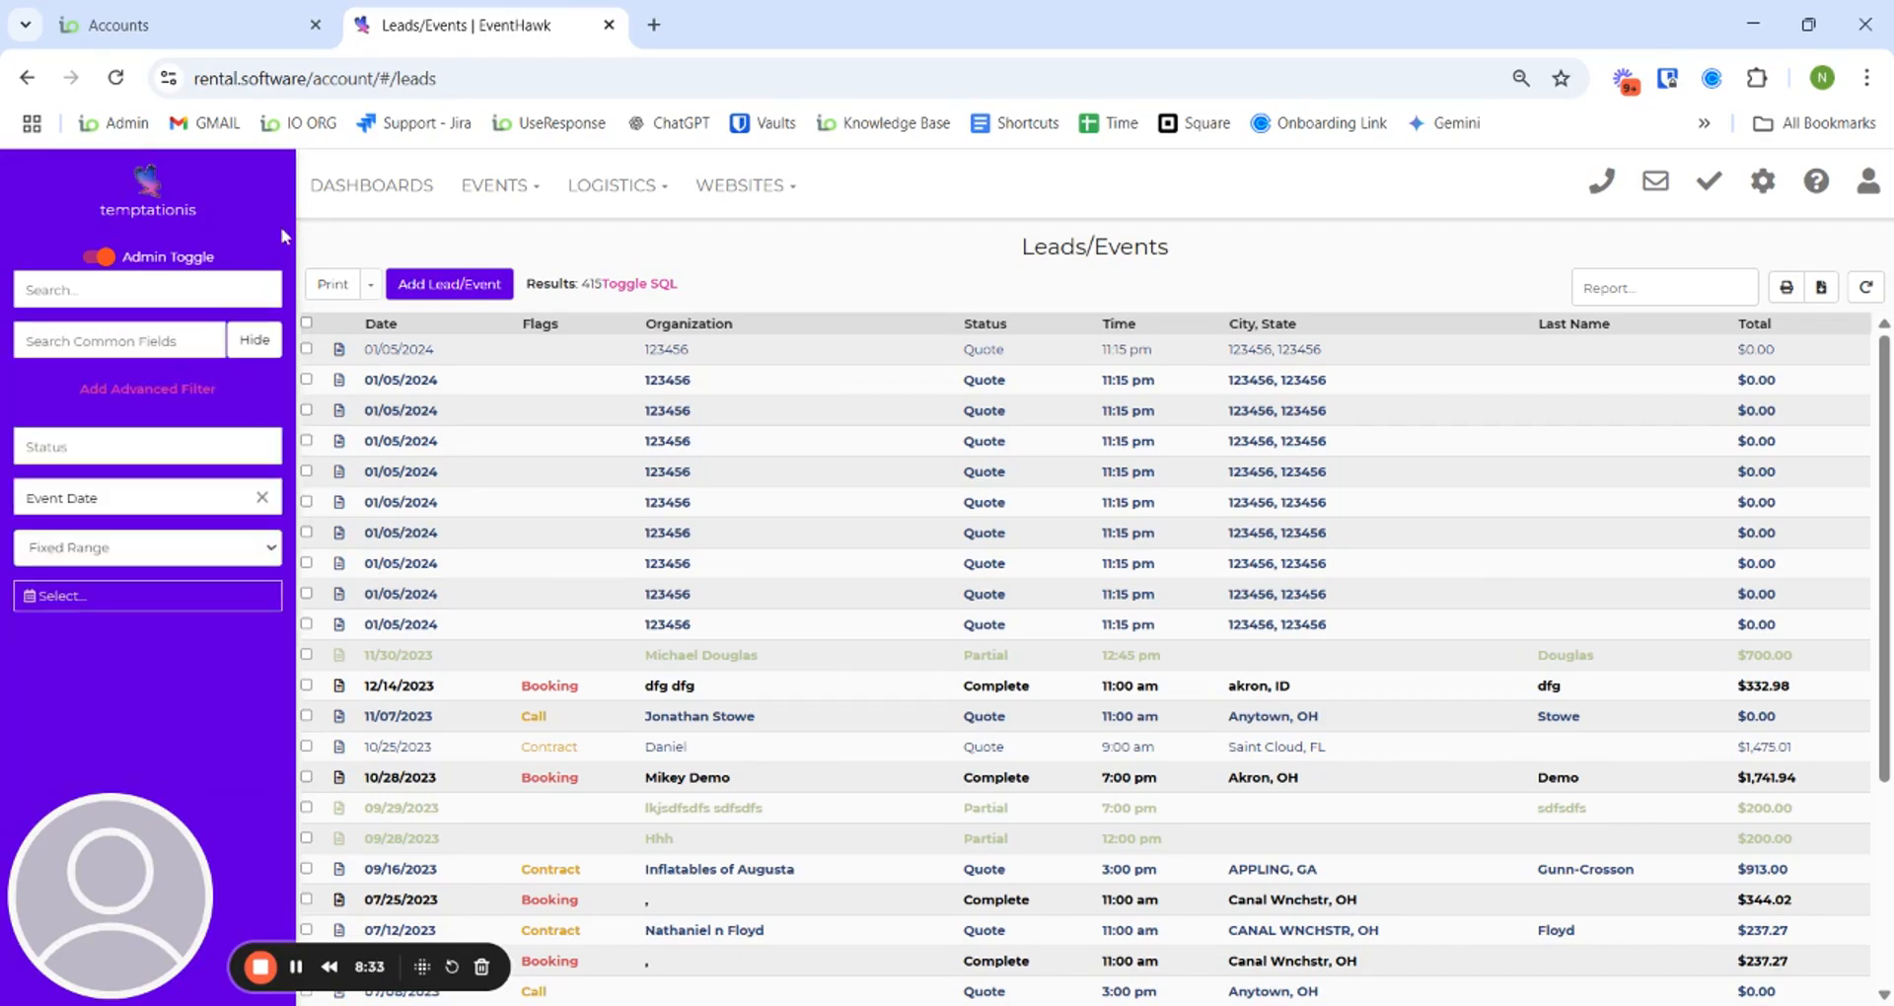
{"action": "left_click", "coordinate": [531, 194]}
{"action": "left_click", "coordinate": [515, 311]}
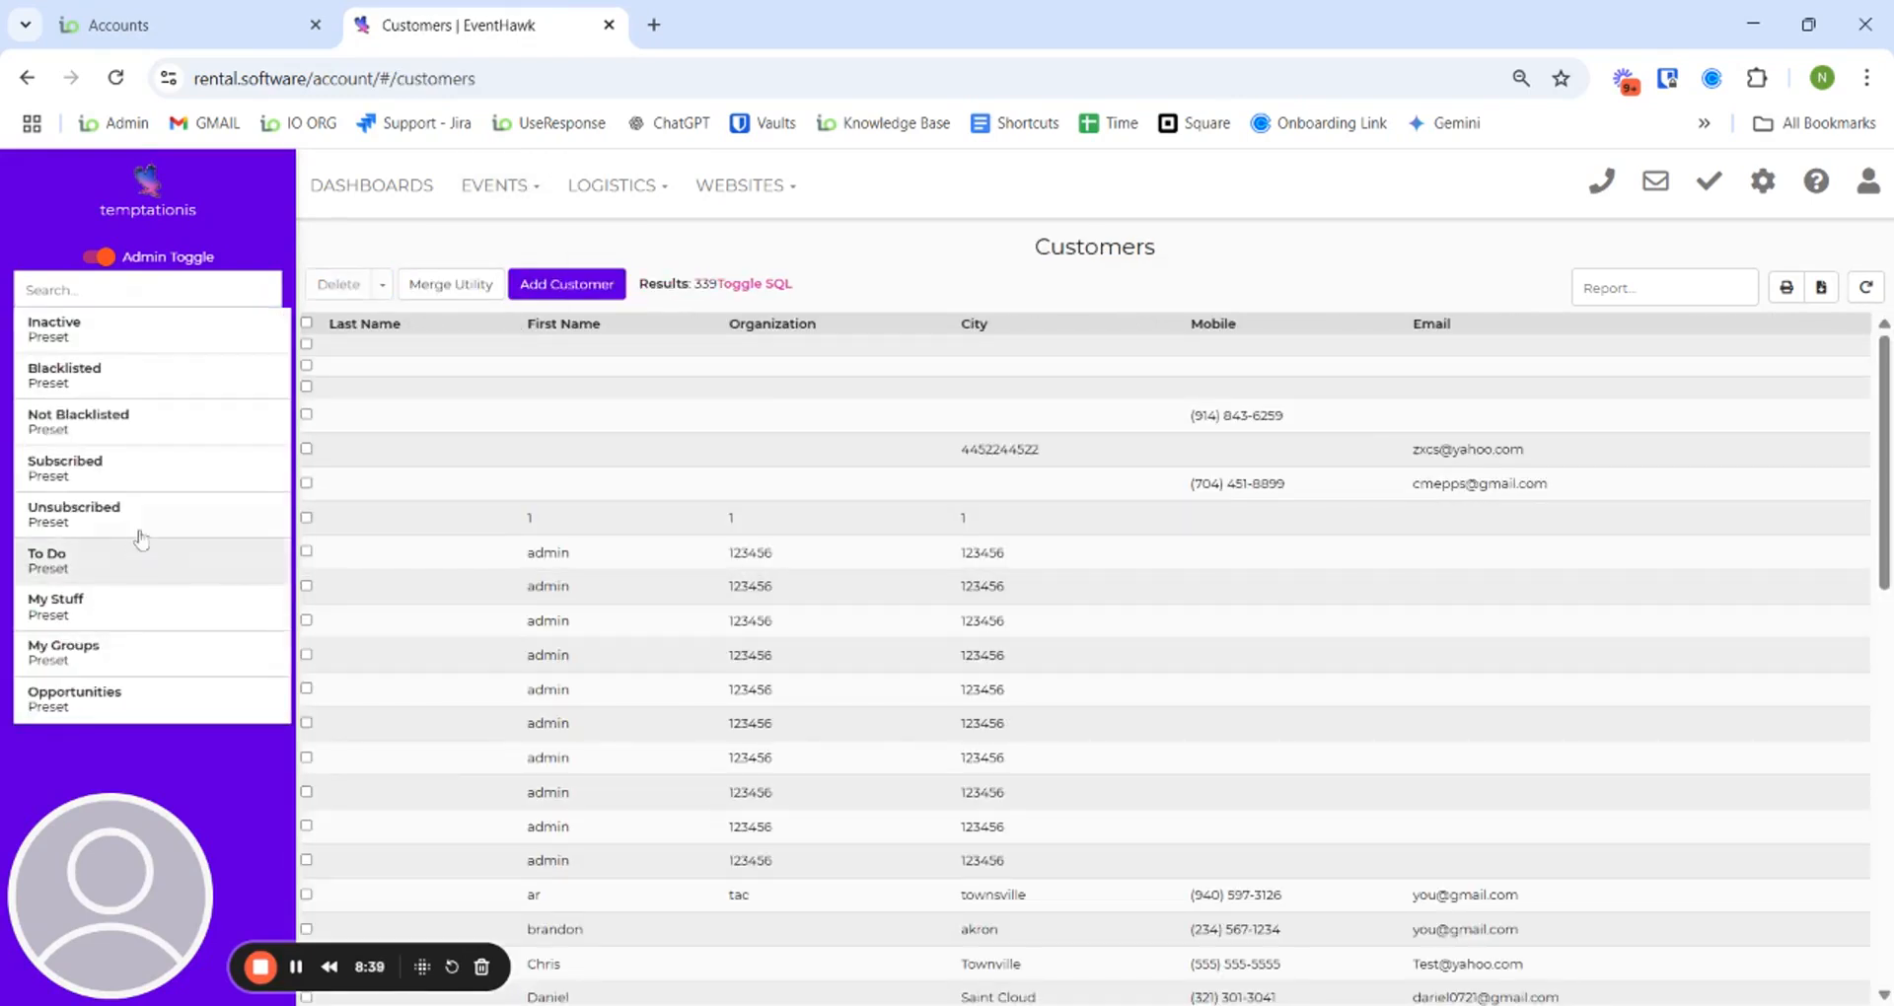
- Open the 23-item Inventory settings page, then return to Leads/Events with 415 results
{"action": "left_click", "coordinate": [1781, 190]}
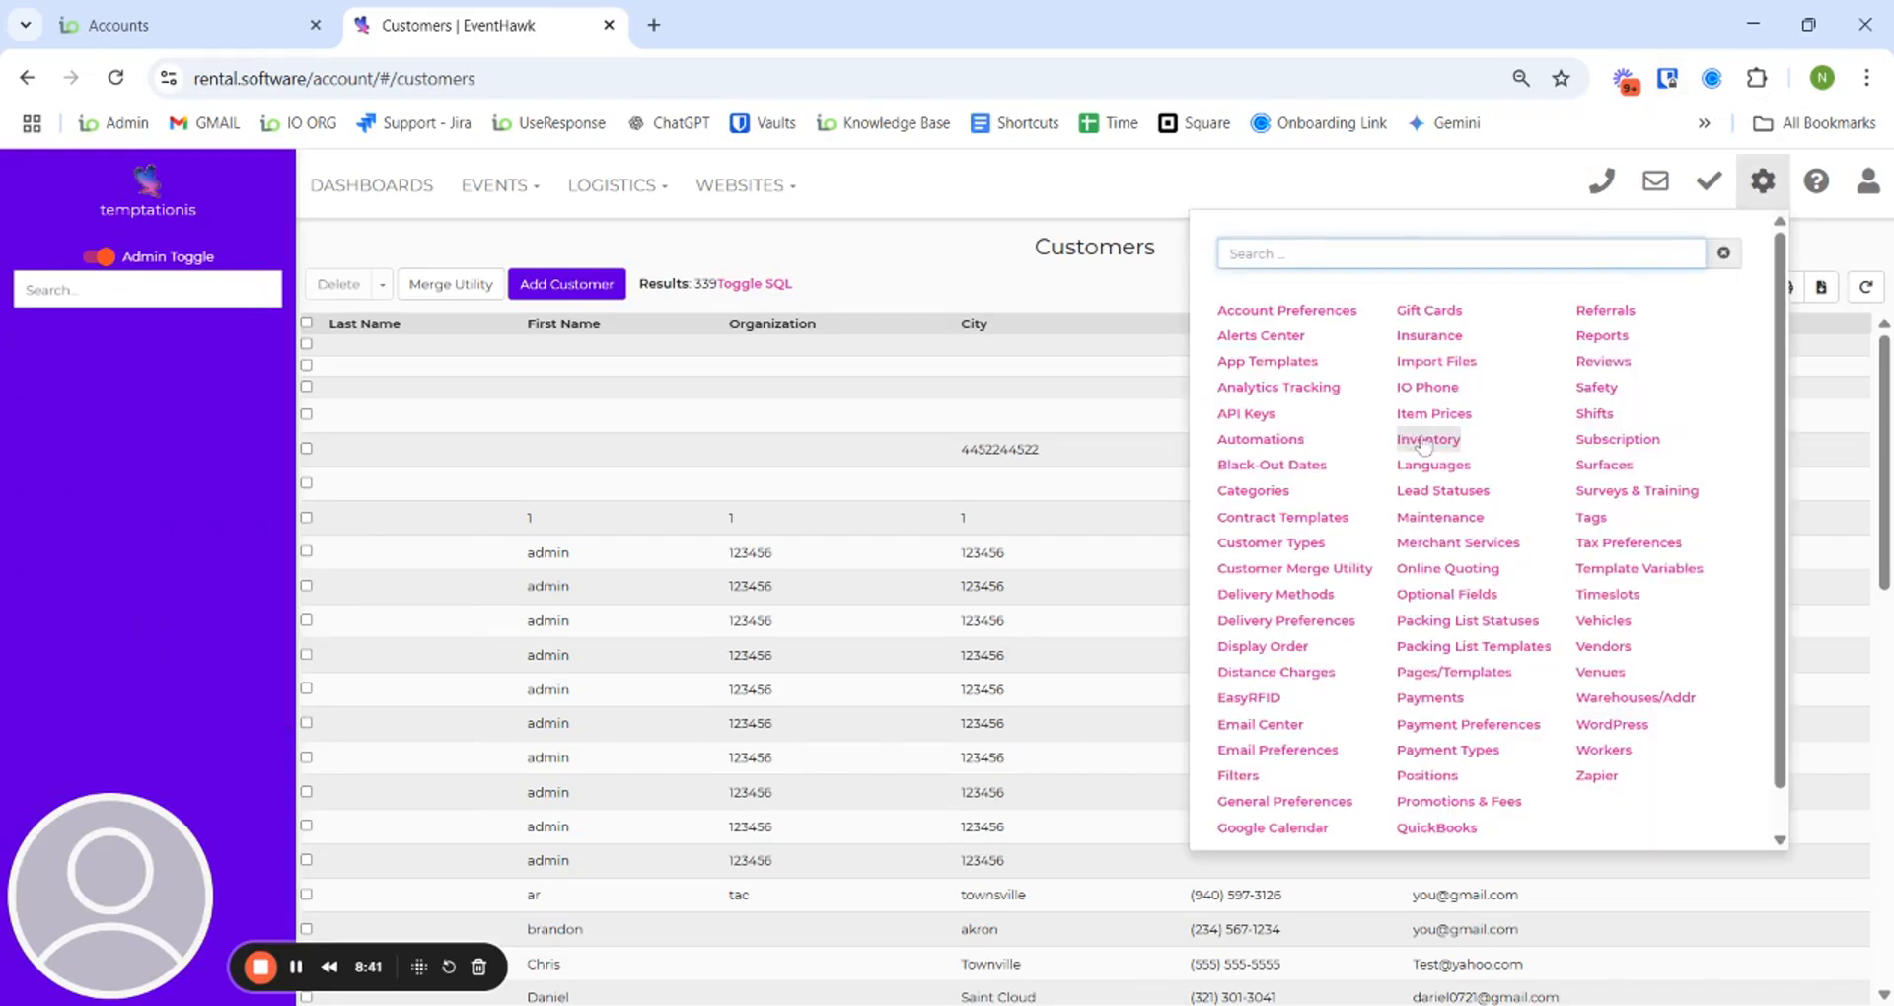
{"action": "left_click", "coordinate": [1421, 434]}
{"action": "left_click", "coordinate": [498, 186]}
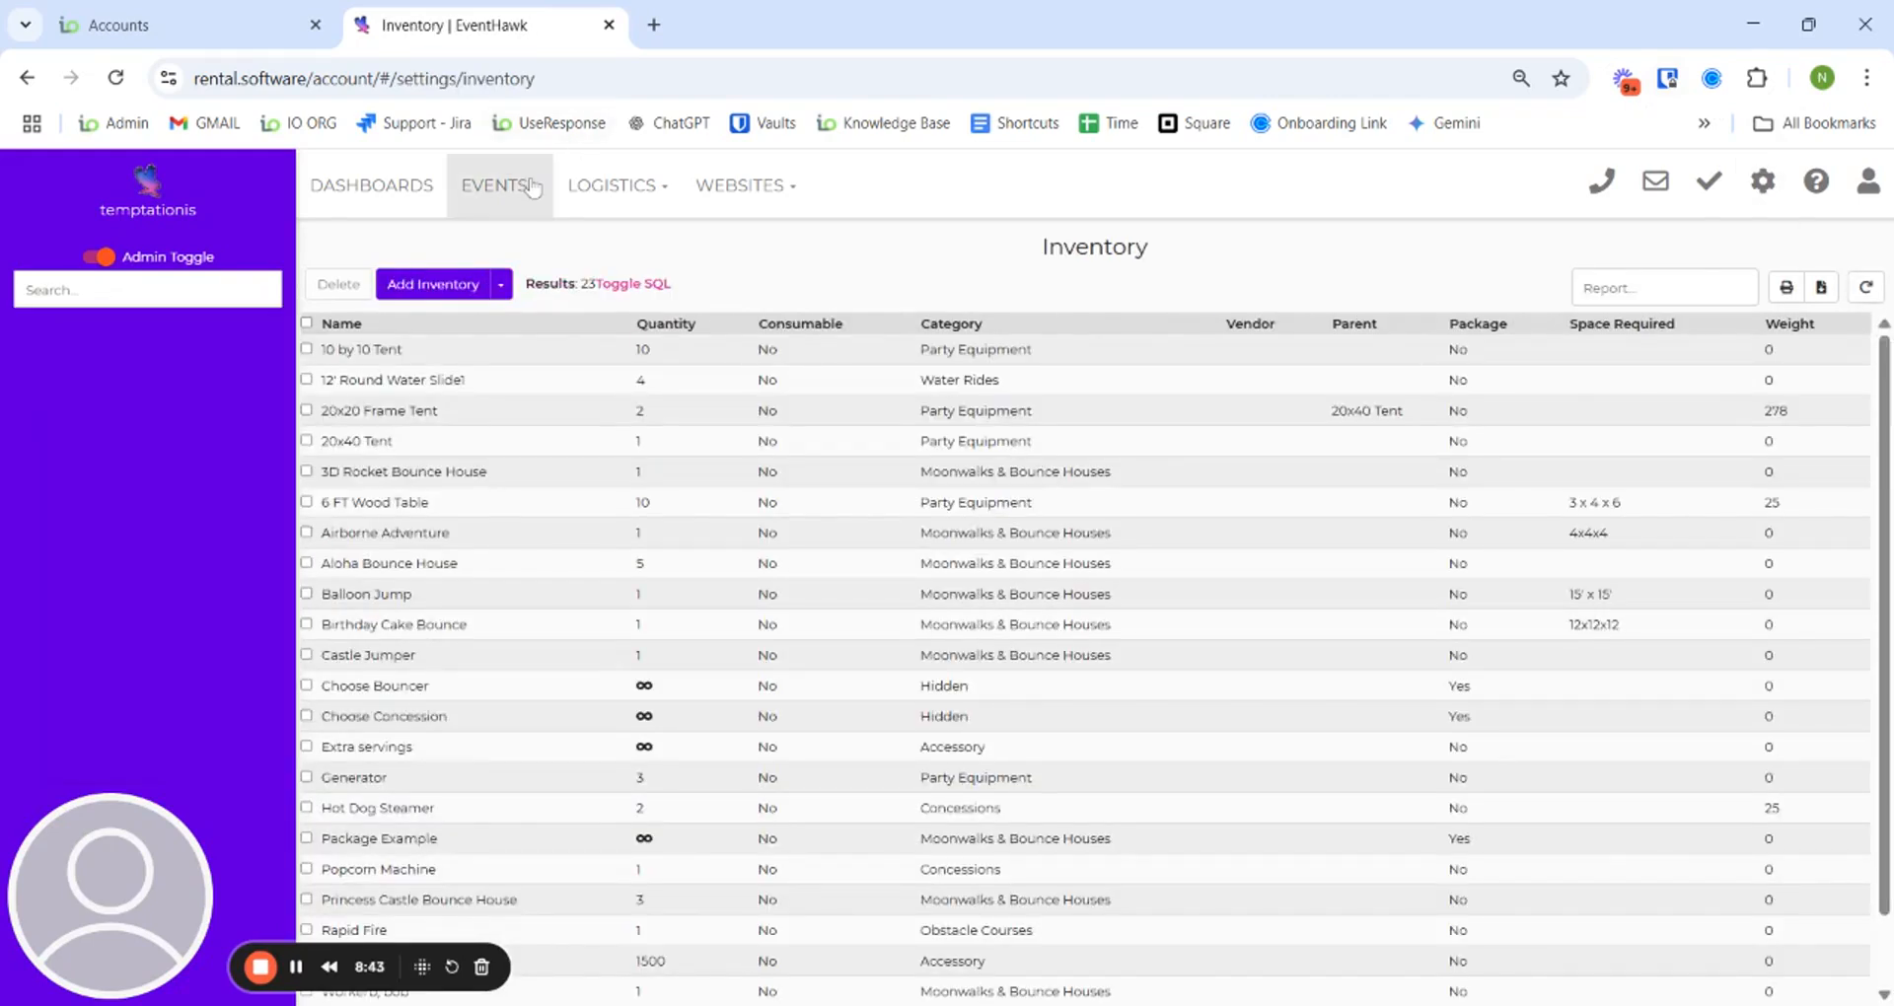
{"action": "left_click", "coordinate": [523, 239]}
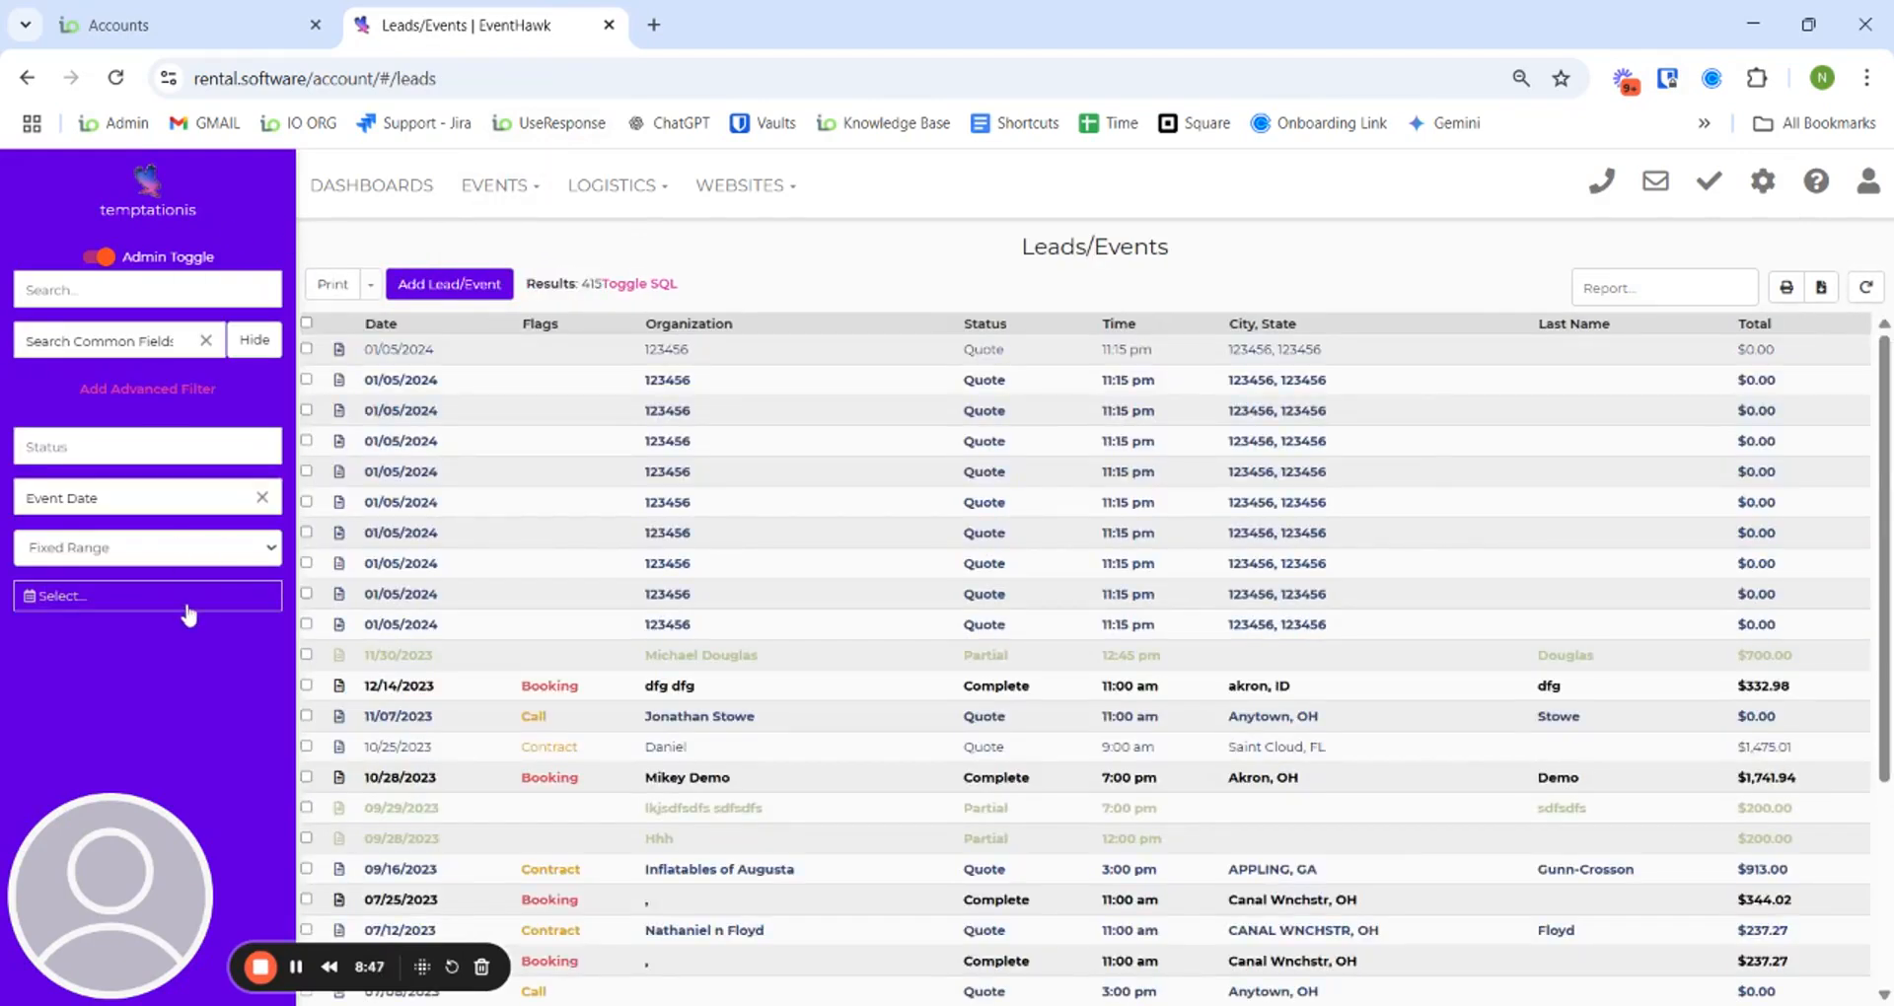
- Remove Event Date from the sidebar date filter, keeping 415 leads, then check the saved presets
{"action": "left_click", "coordinate": [207, 342]}
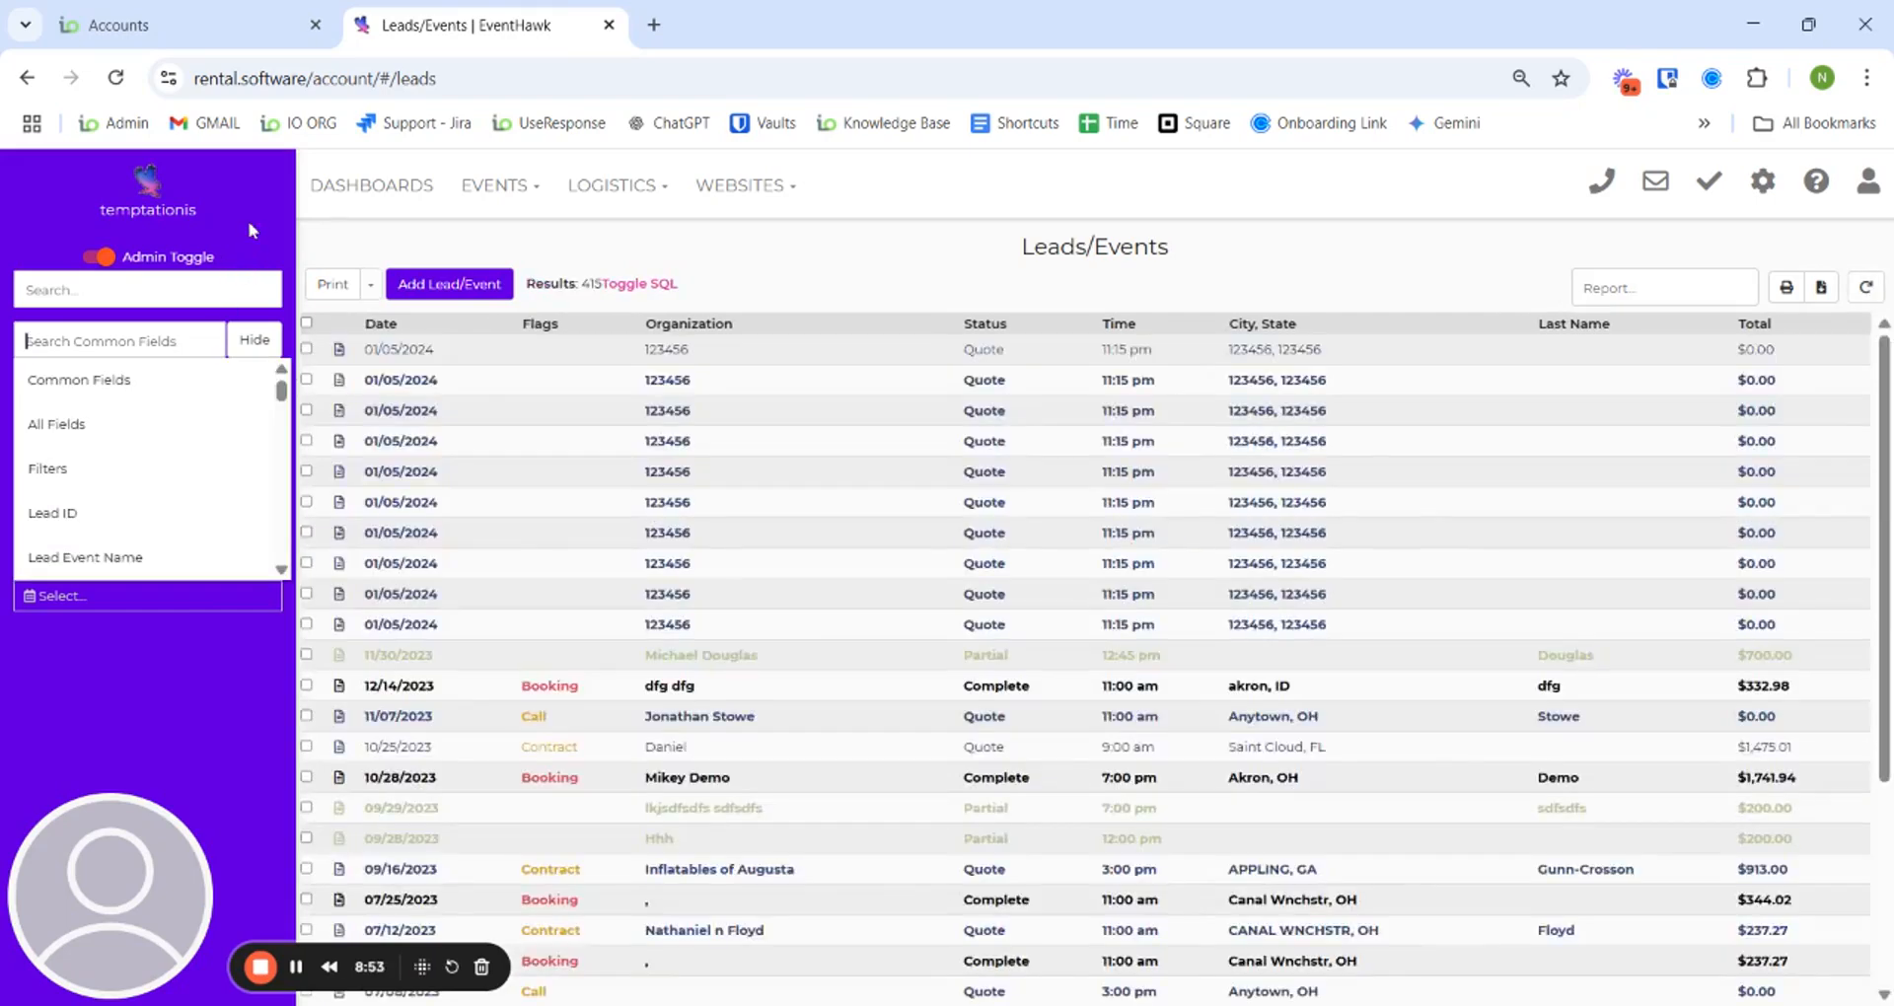
{"action": "left_click", "coordinate": [251, 225]}
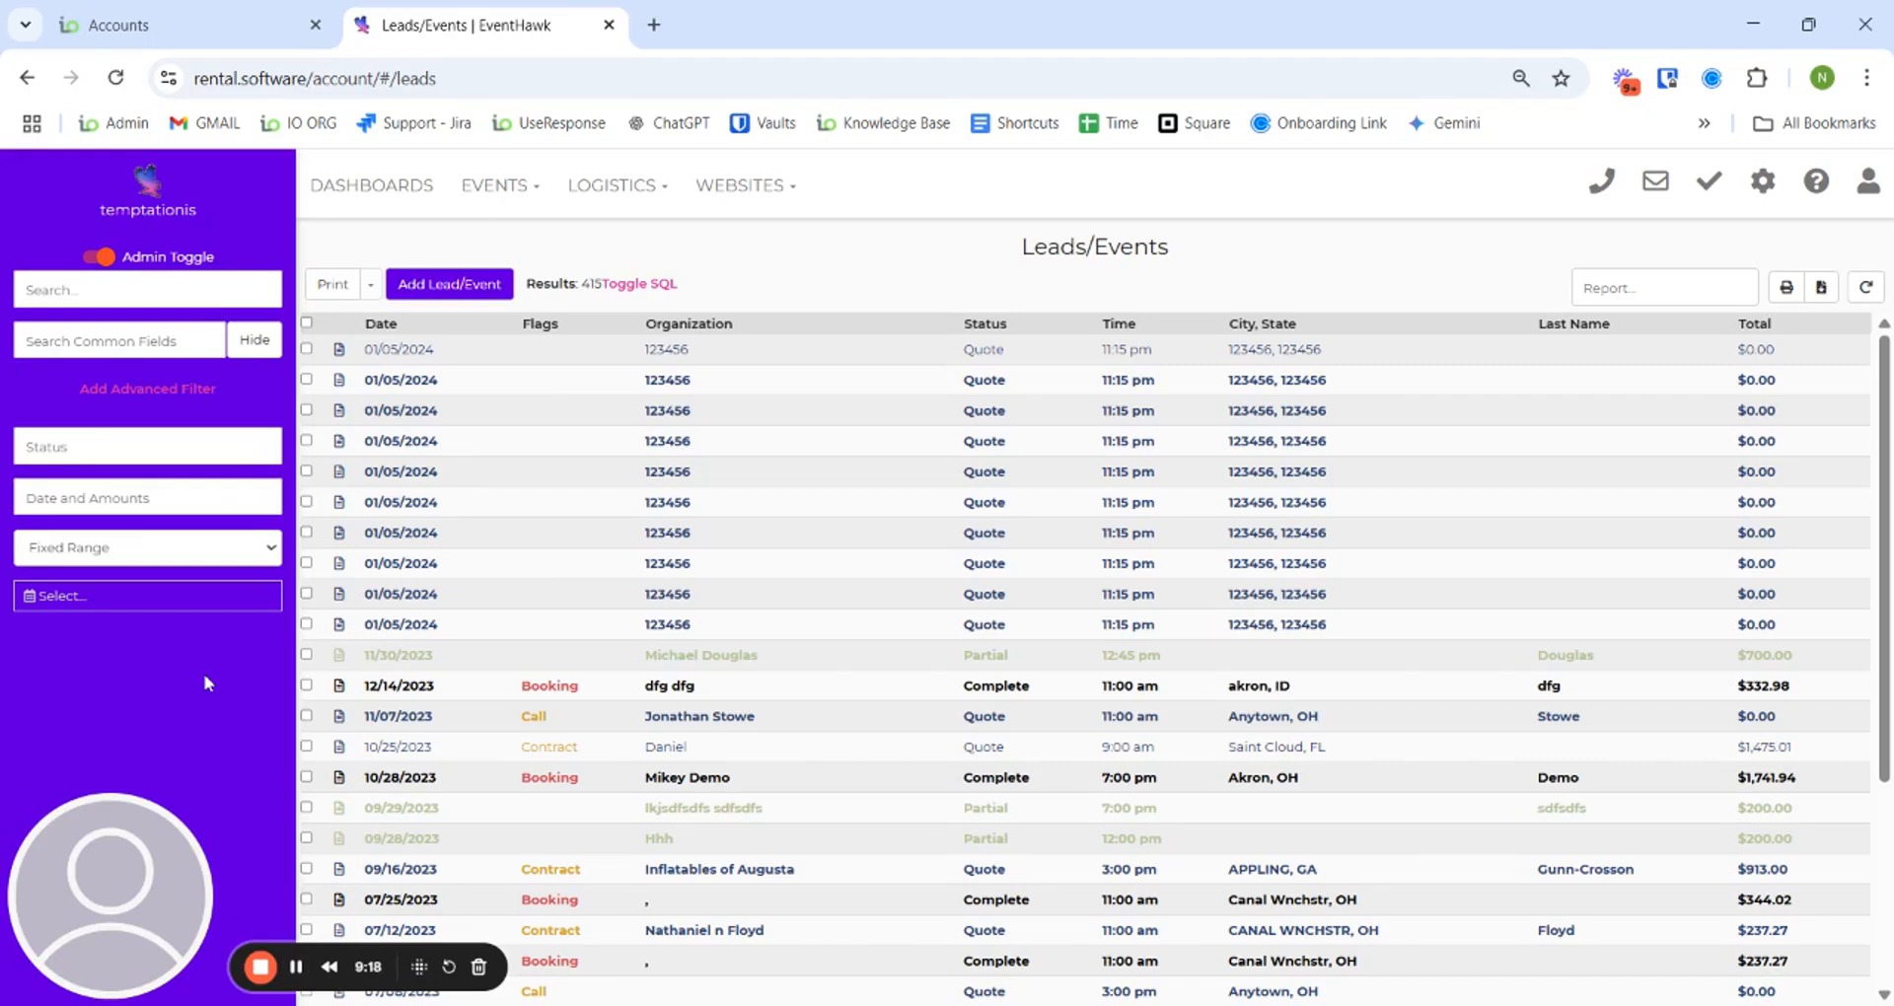
{"action": "left_click", "coordinate": [169, 302]}
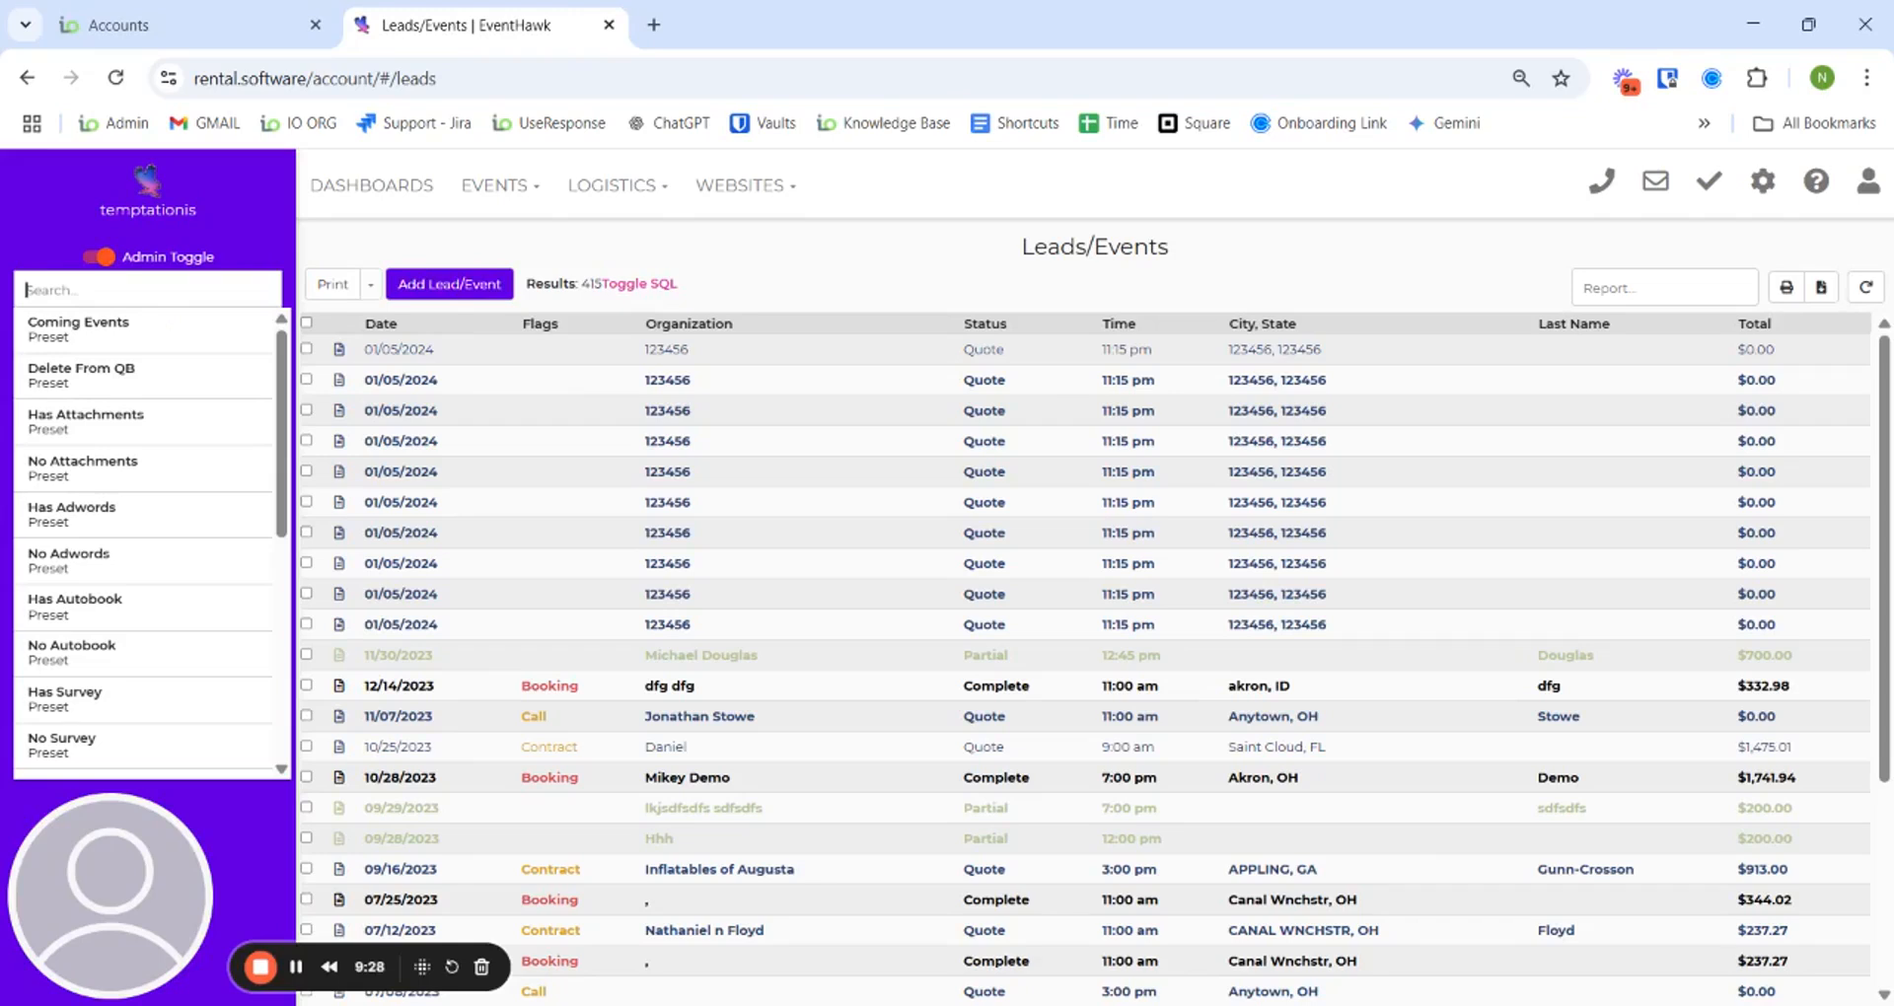
- Filter the leads to Quote status
{"action": "left_click", "coordinate": [227, 235]}
{"action": "left_click", "coordinate": [221, 456]}
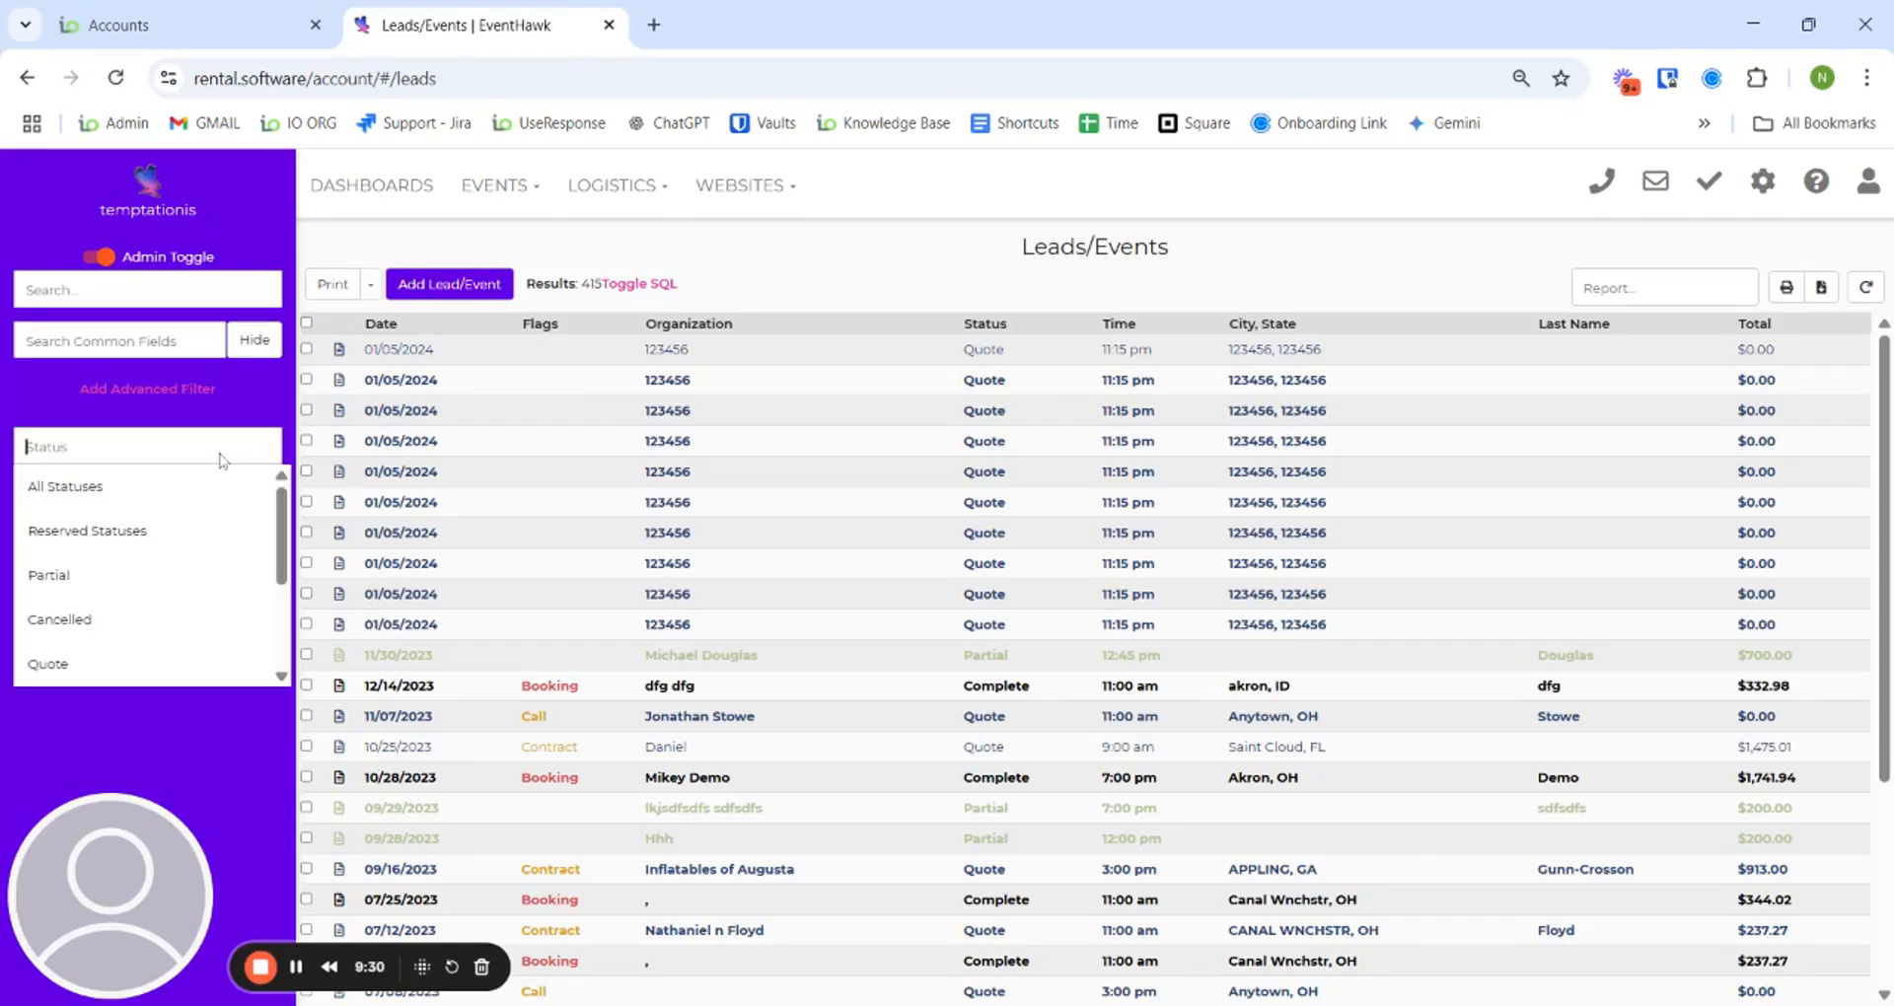
{"action": "scroll", "coordinate": [196, 613], "scroll_direction": "down", "scroll_amount": 2}
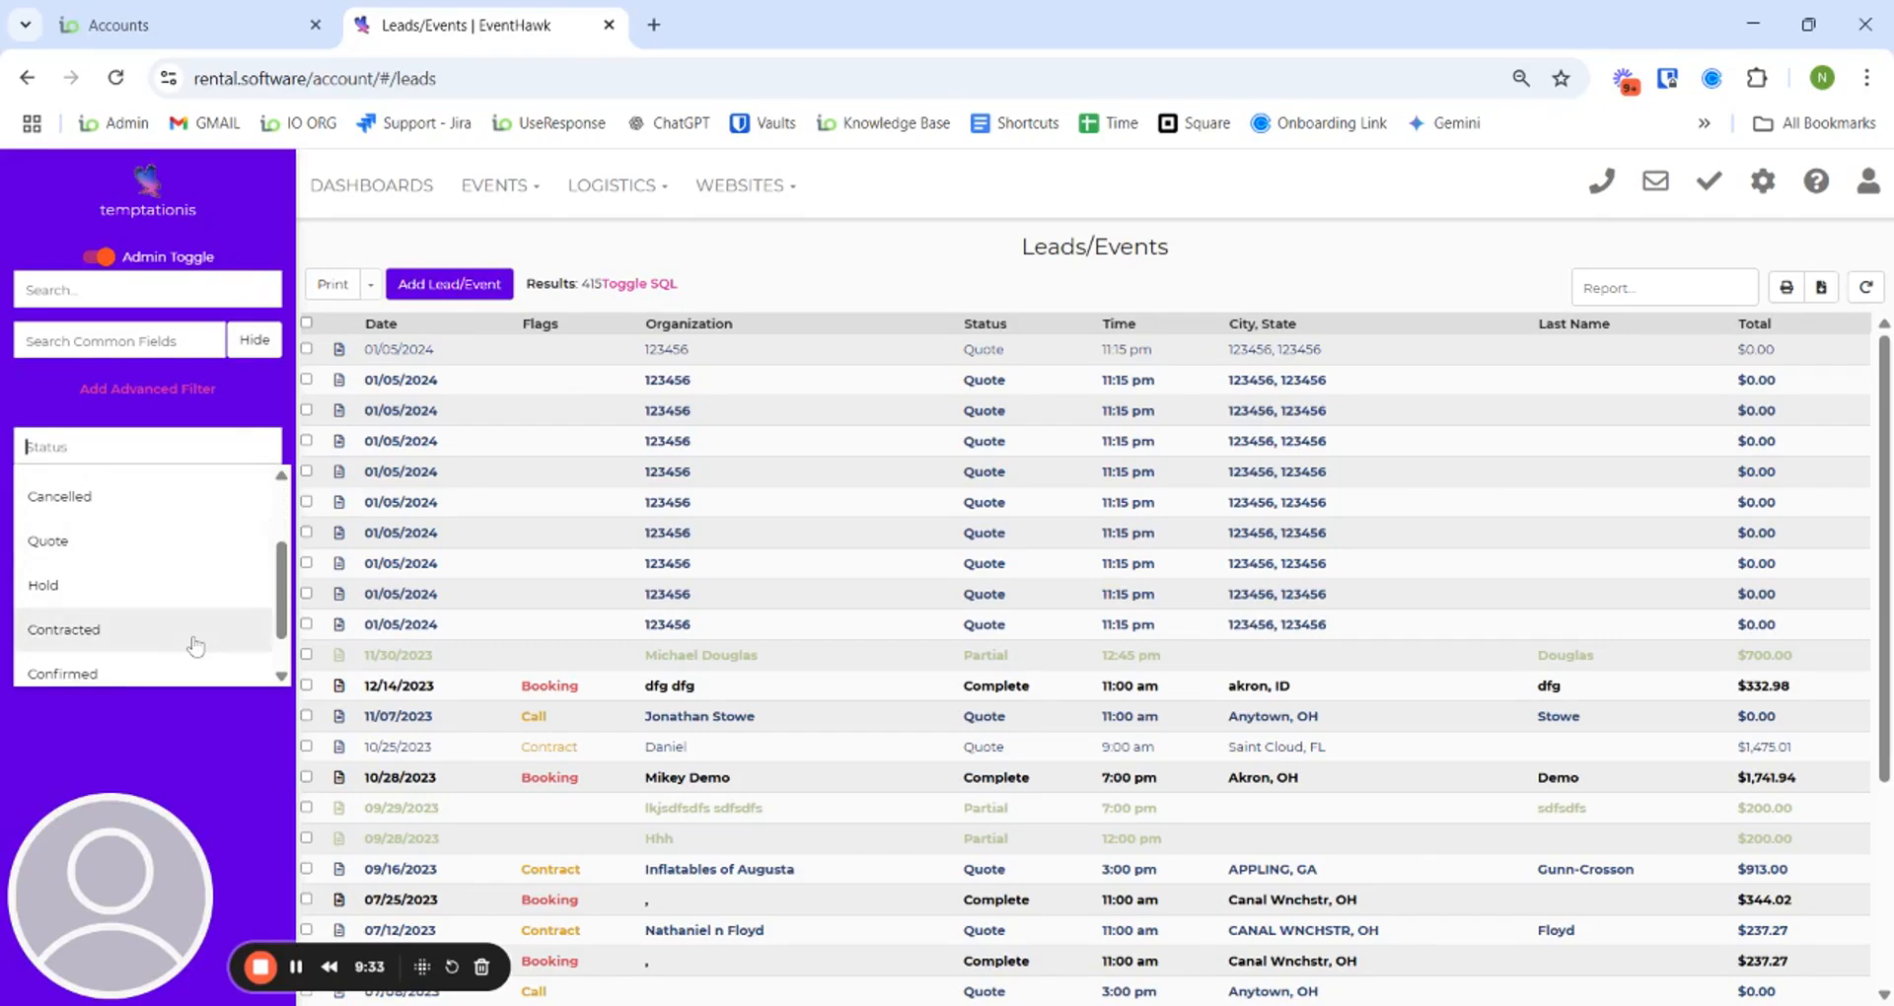
{"action": "scroll", "coordinate": [182, 642], "scroll_direction": "down", "scroll_amount": 1}
{"action": "scroll", "coordinate": [177, 592], "scroll_direction": "up", "scroll_amount": 3}
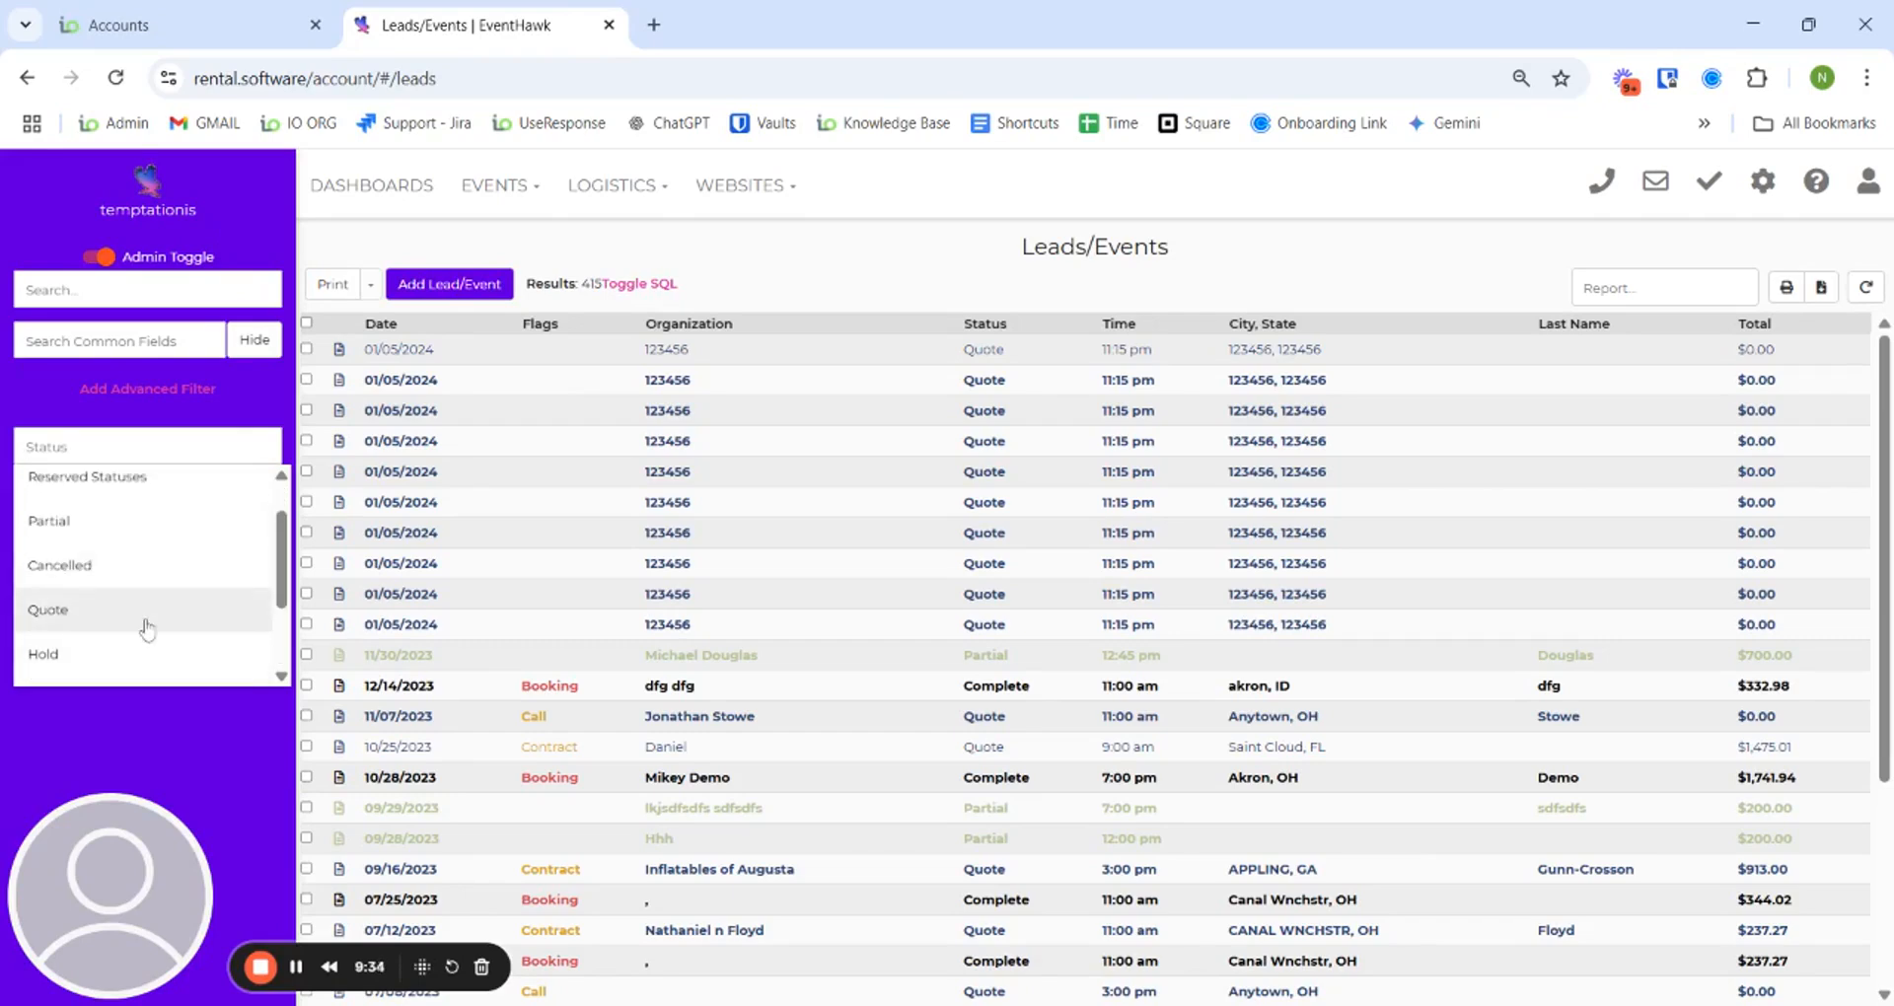
{"action": "left_click", "coordinate": [146, 626]}
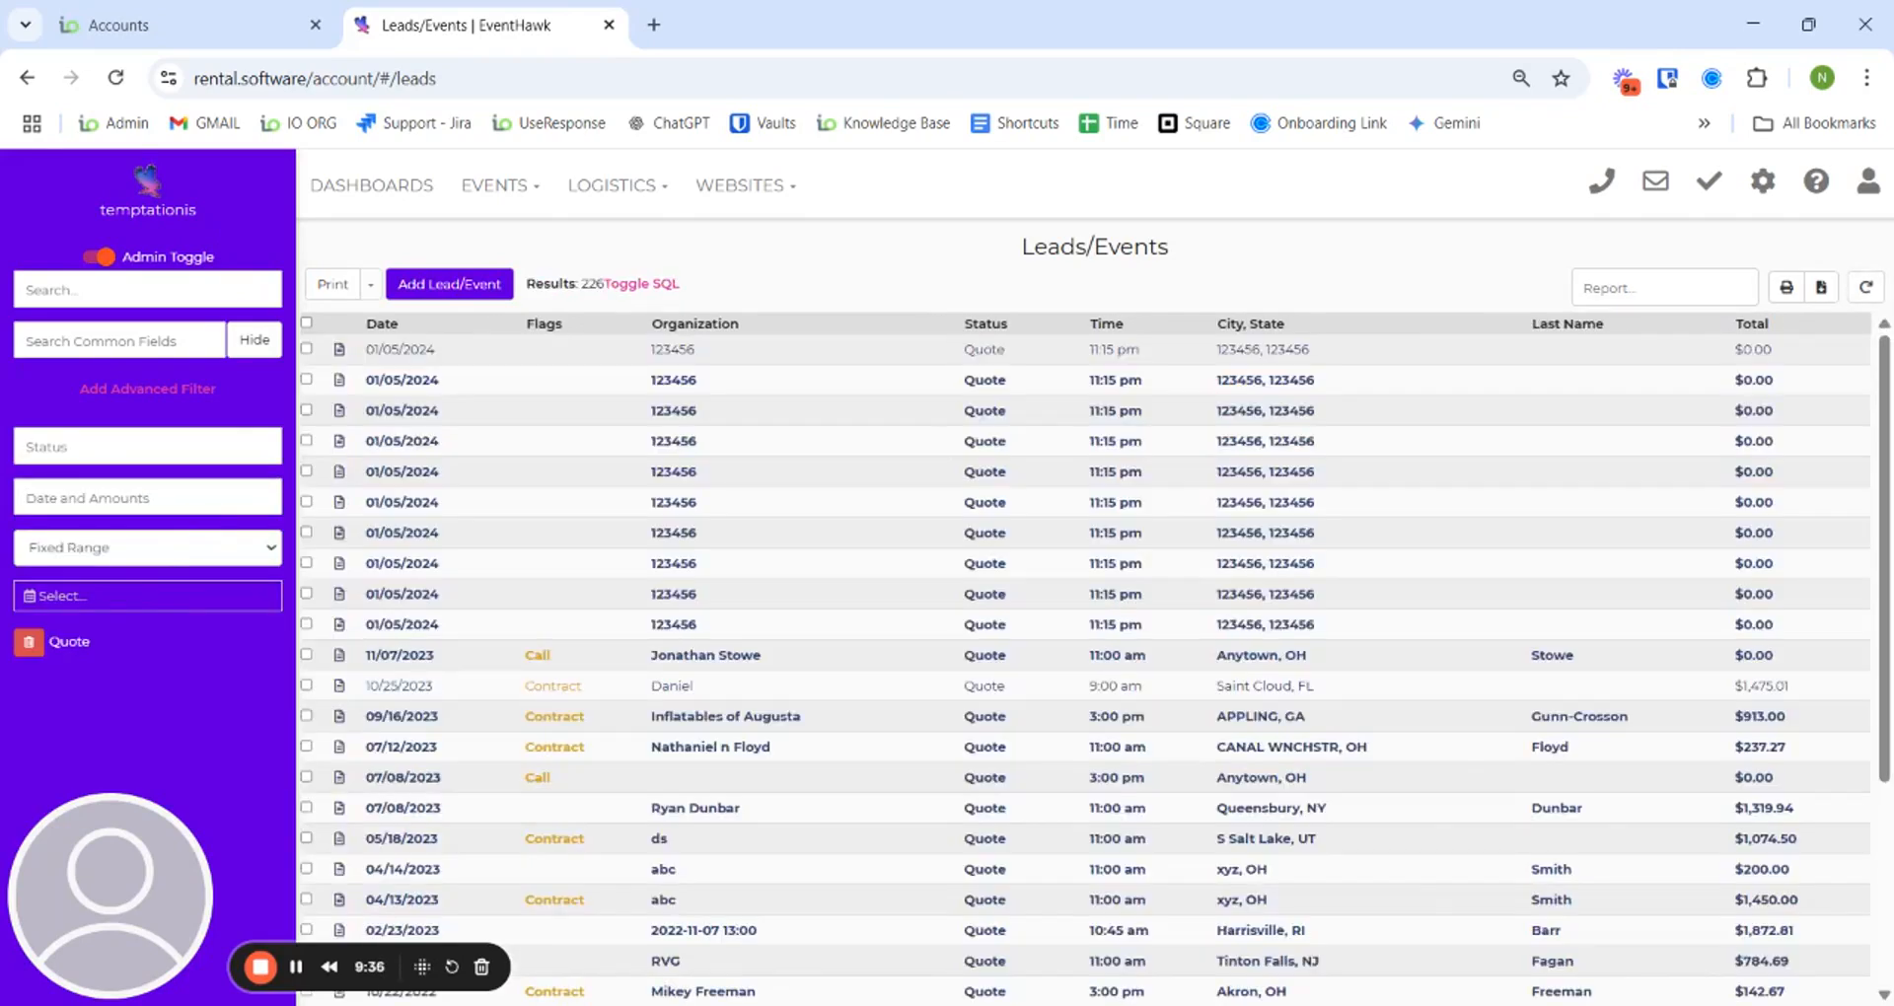
- Add an Event Date range of 04/01/2025–04/30/2025, which returns 0 results
{"action": "left_click", "coordinate": [202, 499]}
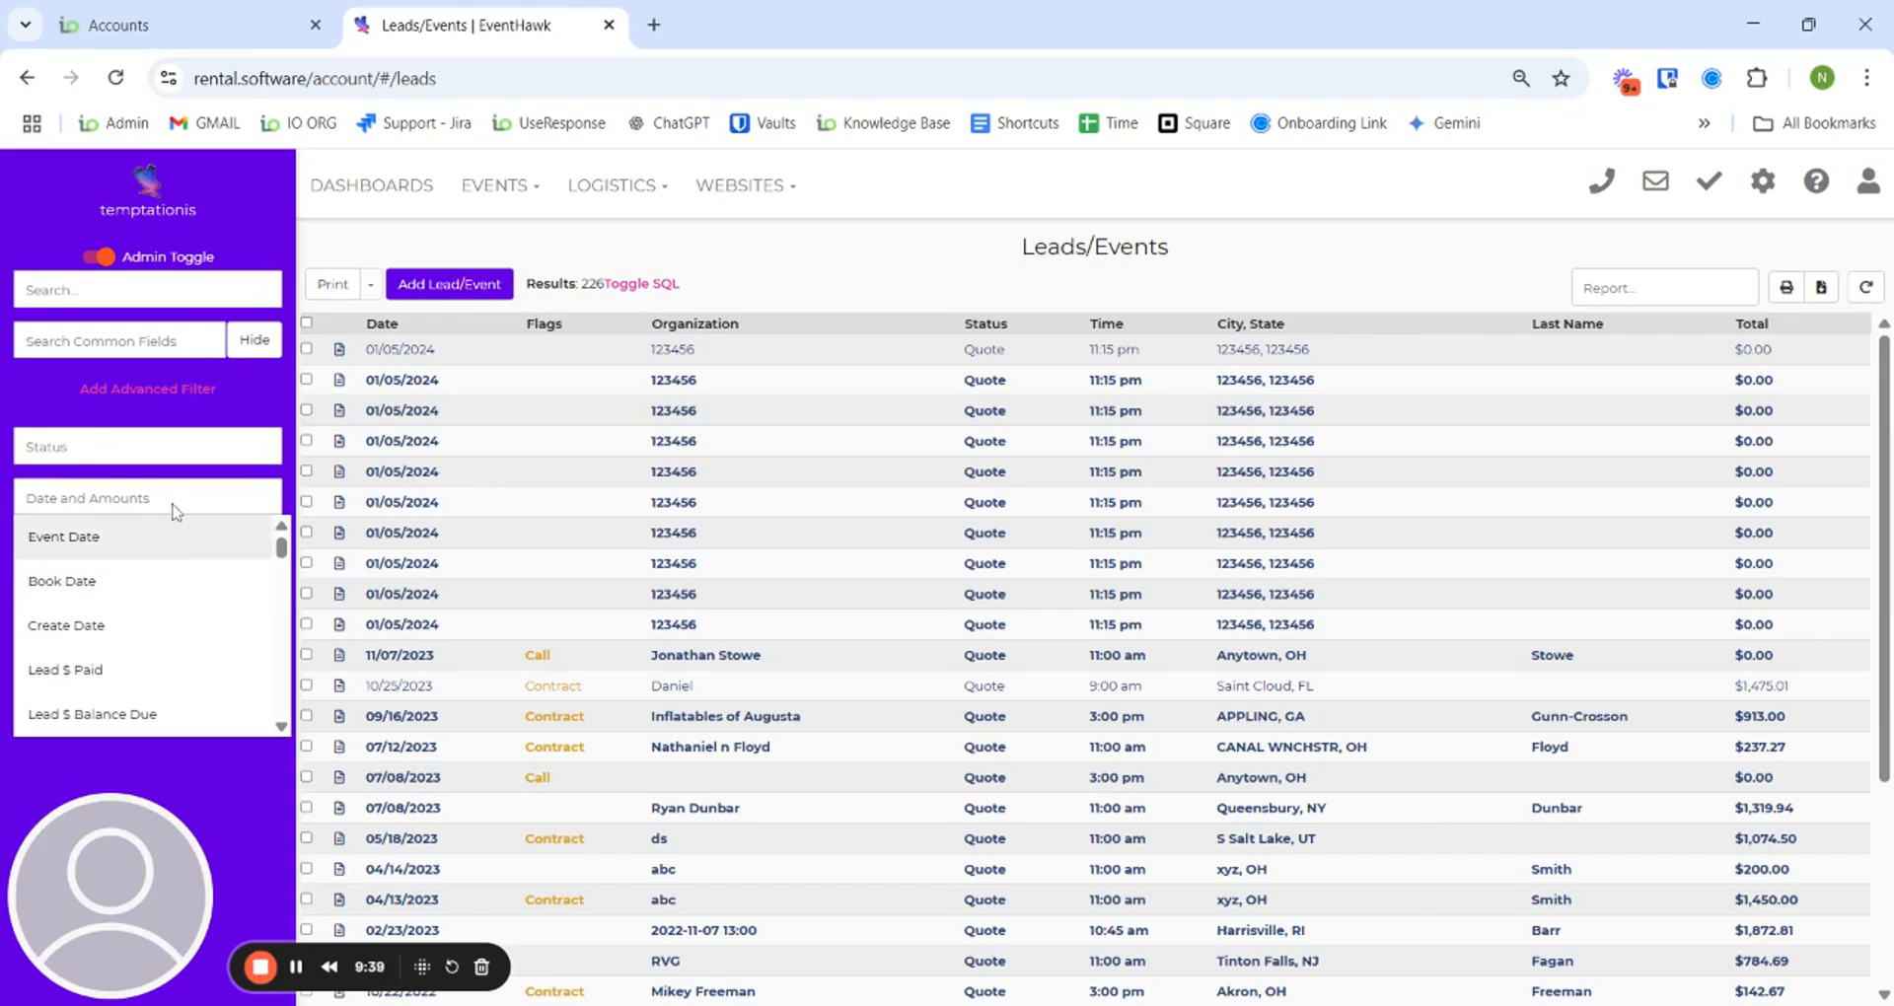
{"action": "scroll", "coordinate": [200, 617], "scroll_direction": "down", "scroll_amount": 1}
{"action": "scroll", "coordinate": [203, 604], "scroll_direction": "down", "scroll_amount": 3}
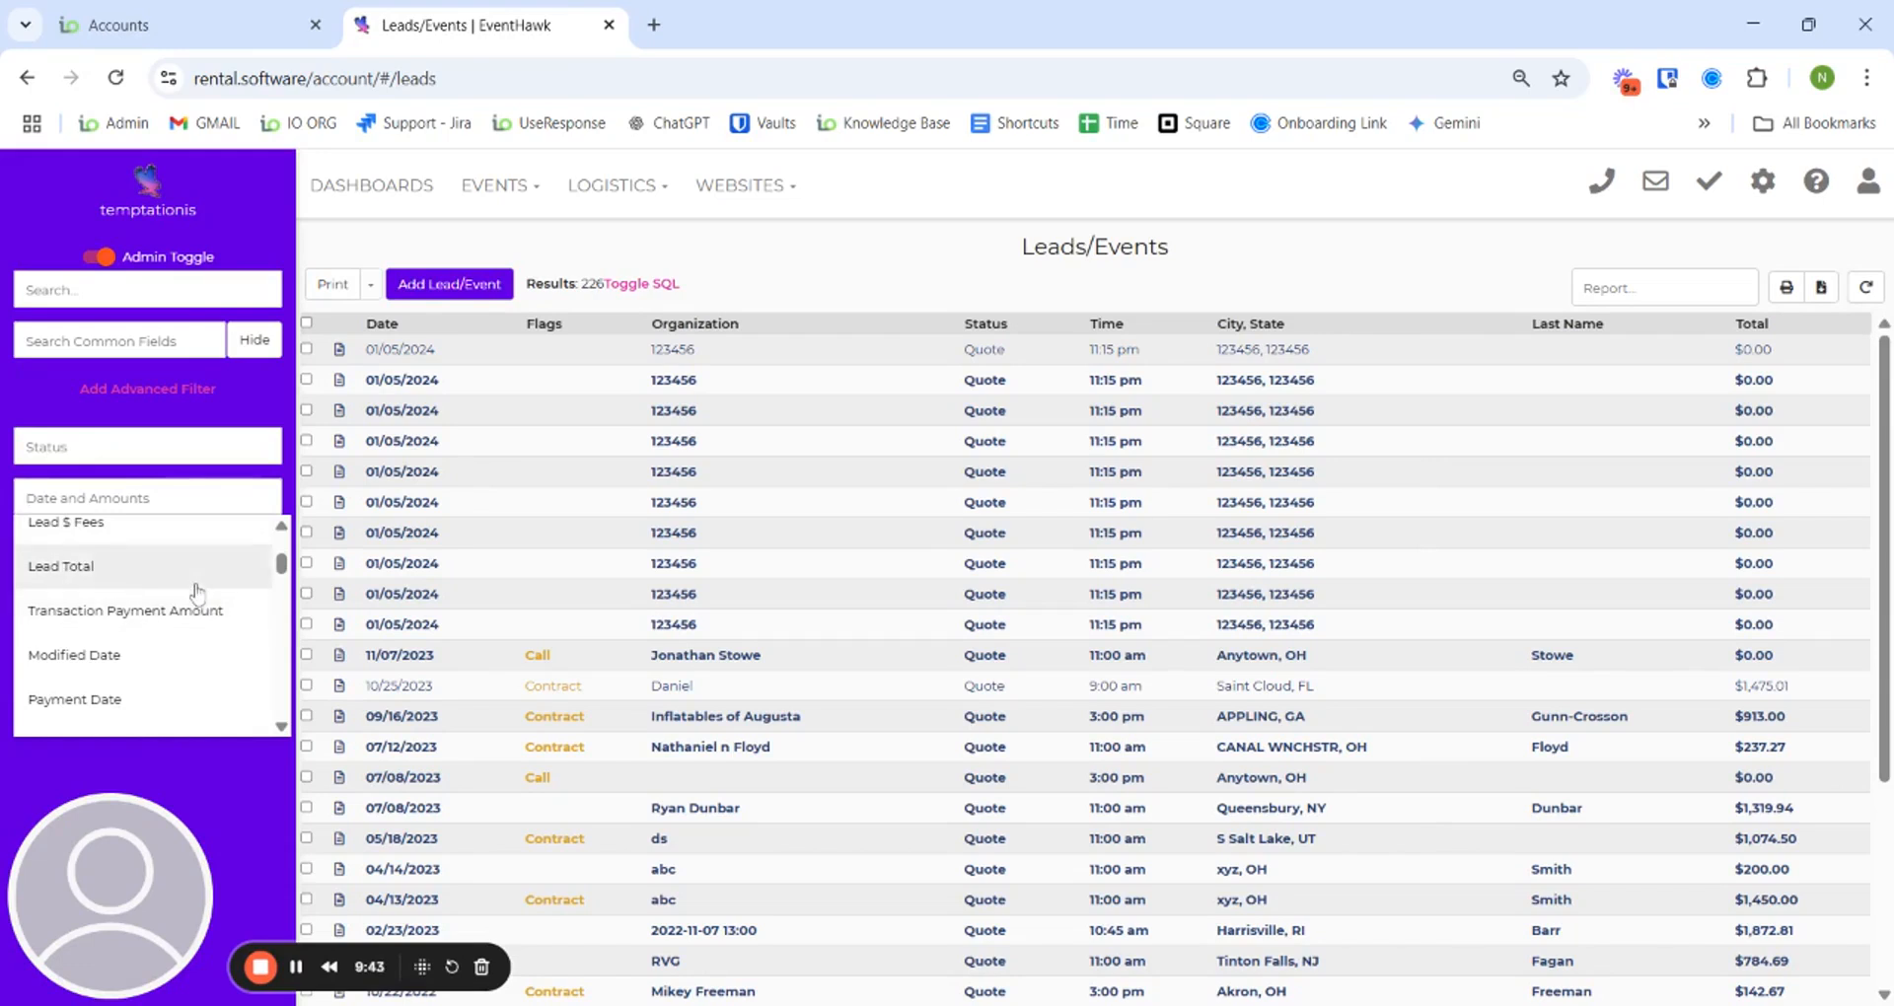
{"action": "scroll", "coordinate": [173, 612], "scroll_direction": "down", "scroll_amount": 1}
{"action": "scroll", "coordinate": [171, 617], "scroll_direction": "up", "scroll_amount": 3}
{"action": "scroll", "coordinate": [172, 607], "scroll_direction": "up", "scroll_amount": 5}
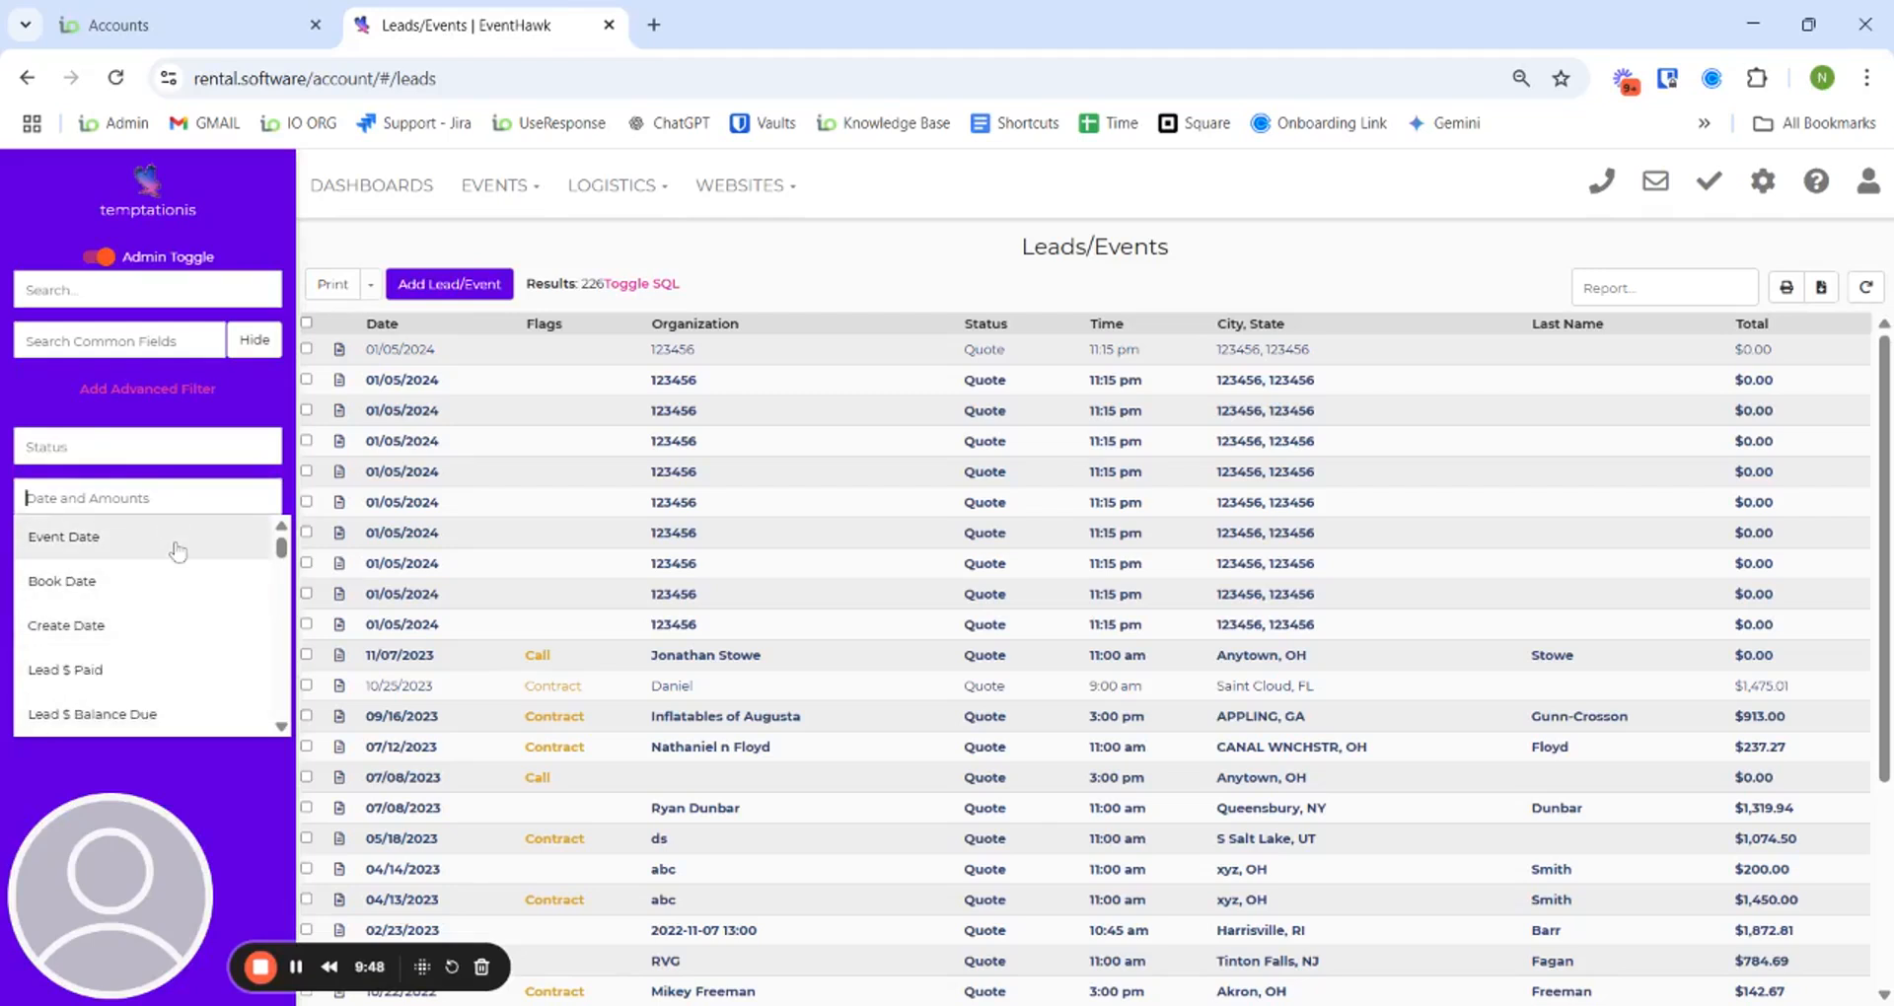
{"action": "left_click", "coordinate": [177, 550]}
{"action": "left_click", "coordinate": [127, 607]}
{"action": "left_click", "coordinate": [106, 639]}
{"action": "left_click", "coordinate": [98, 691]}
{"action": "left_click", "coordinate": [97, 685]}
{"action": "left_click", "coordinate": [127, 777]}
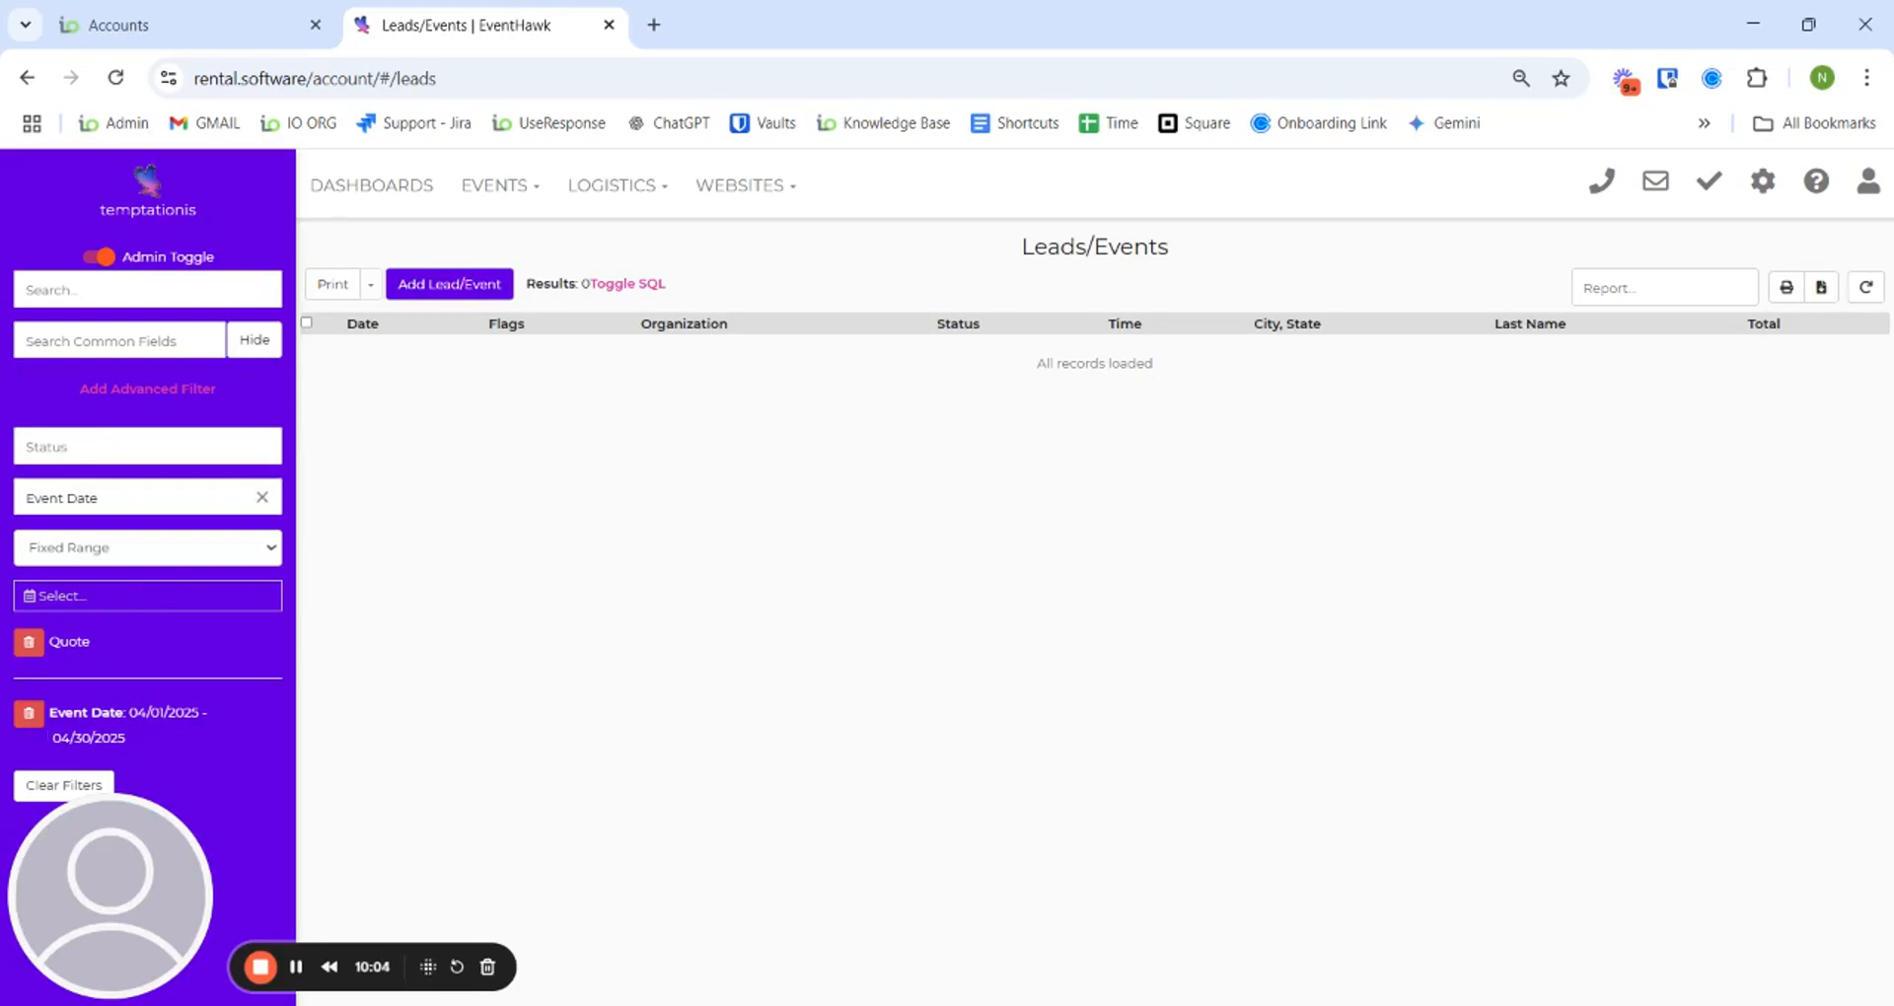
- Add Lead Sales Rep Name as a search field and apply a sales rep's name as a keyword filter
{"action": "left_click", "coordinate": [131, 340]}
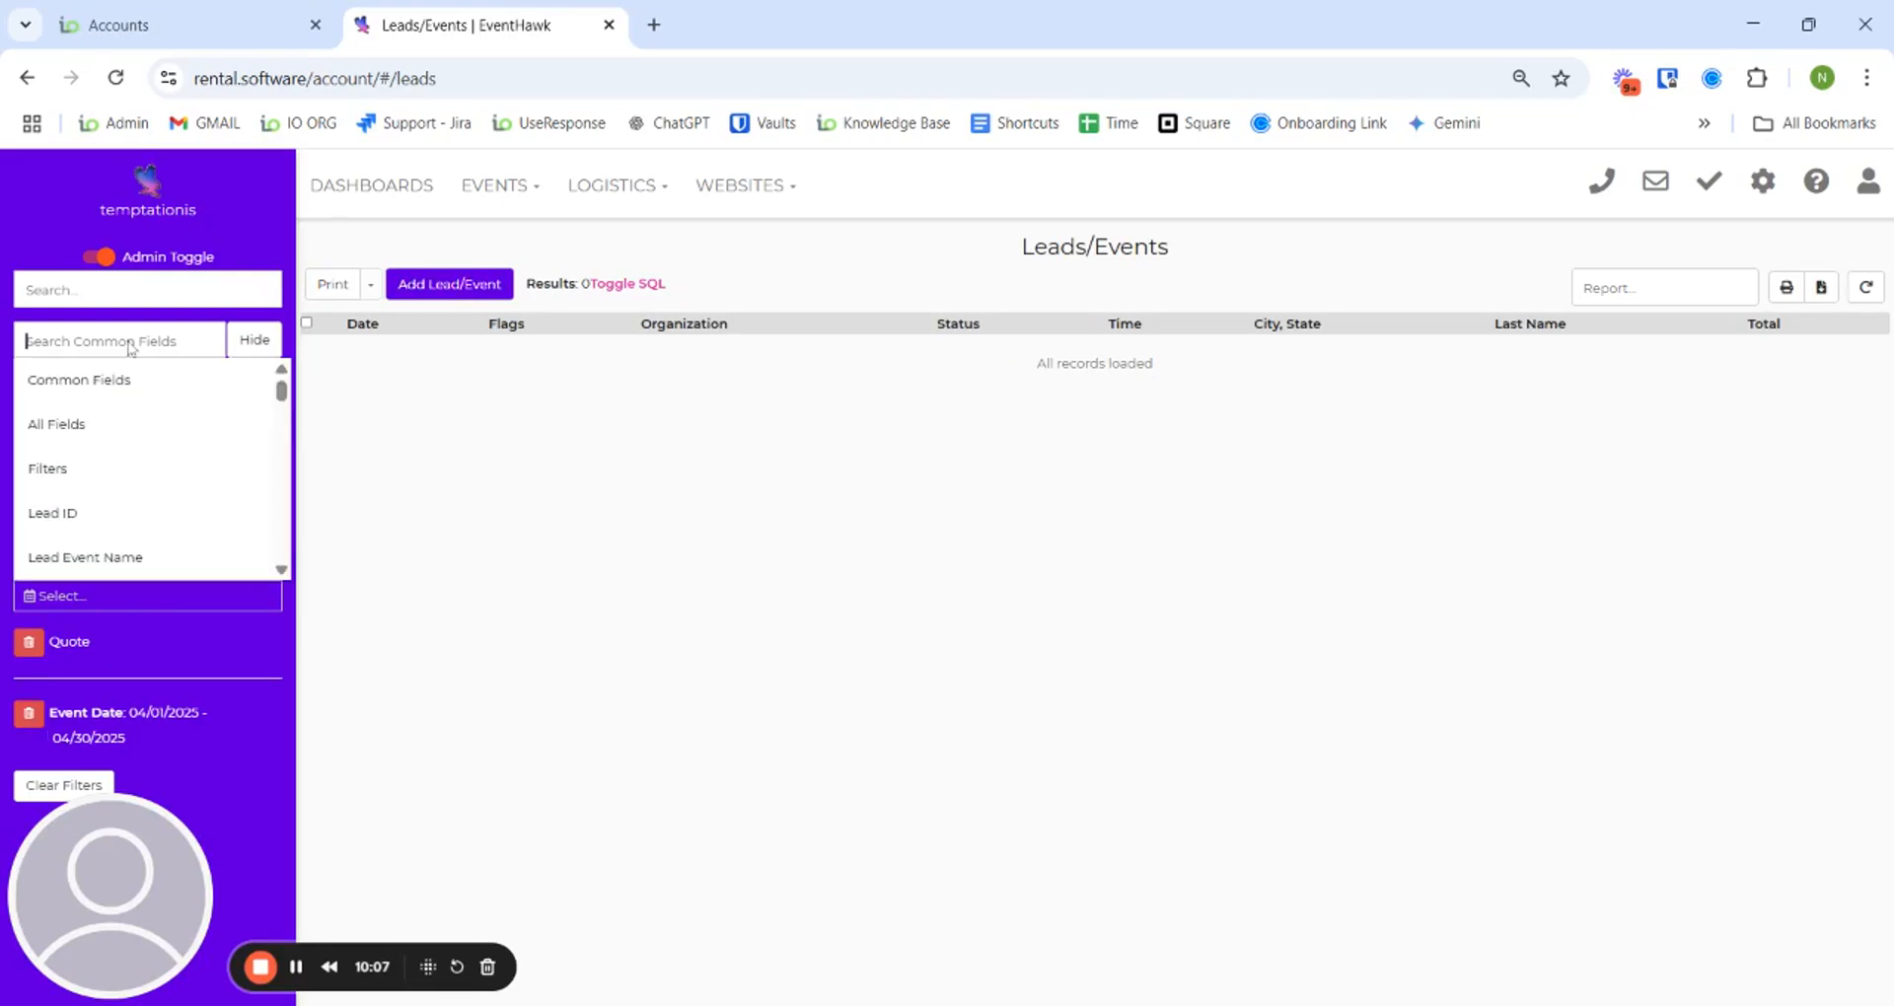
{"action": "mouse_move", "coordinate": [282, 399]}
{"action": "left_mouse_down"}
{"action": "mouse_move", "coordinate": [282, 438]}
{"action": "mouse_move", "coordinate": [280, 383]}
{"action": "left_mouse_up"}
{"action": "type", "text": "sales"}
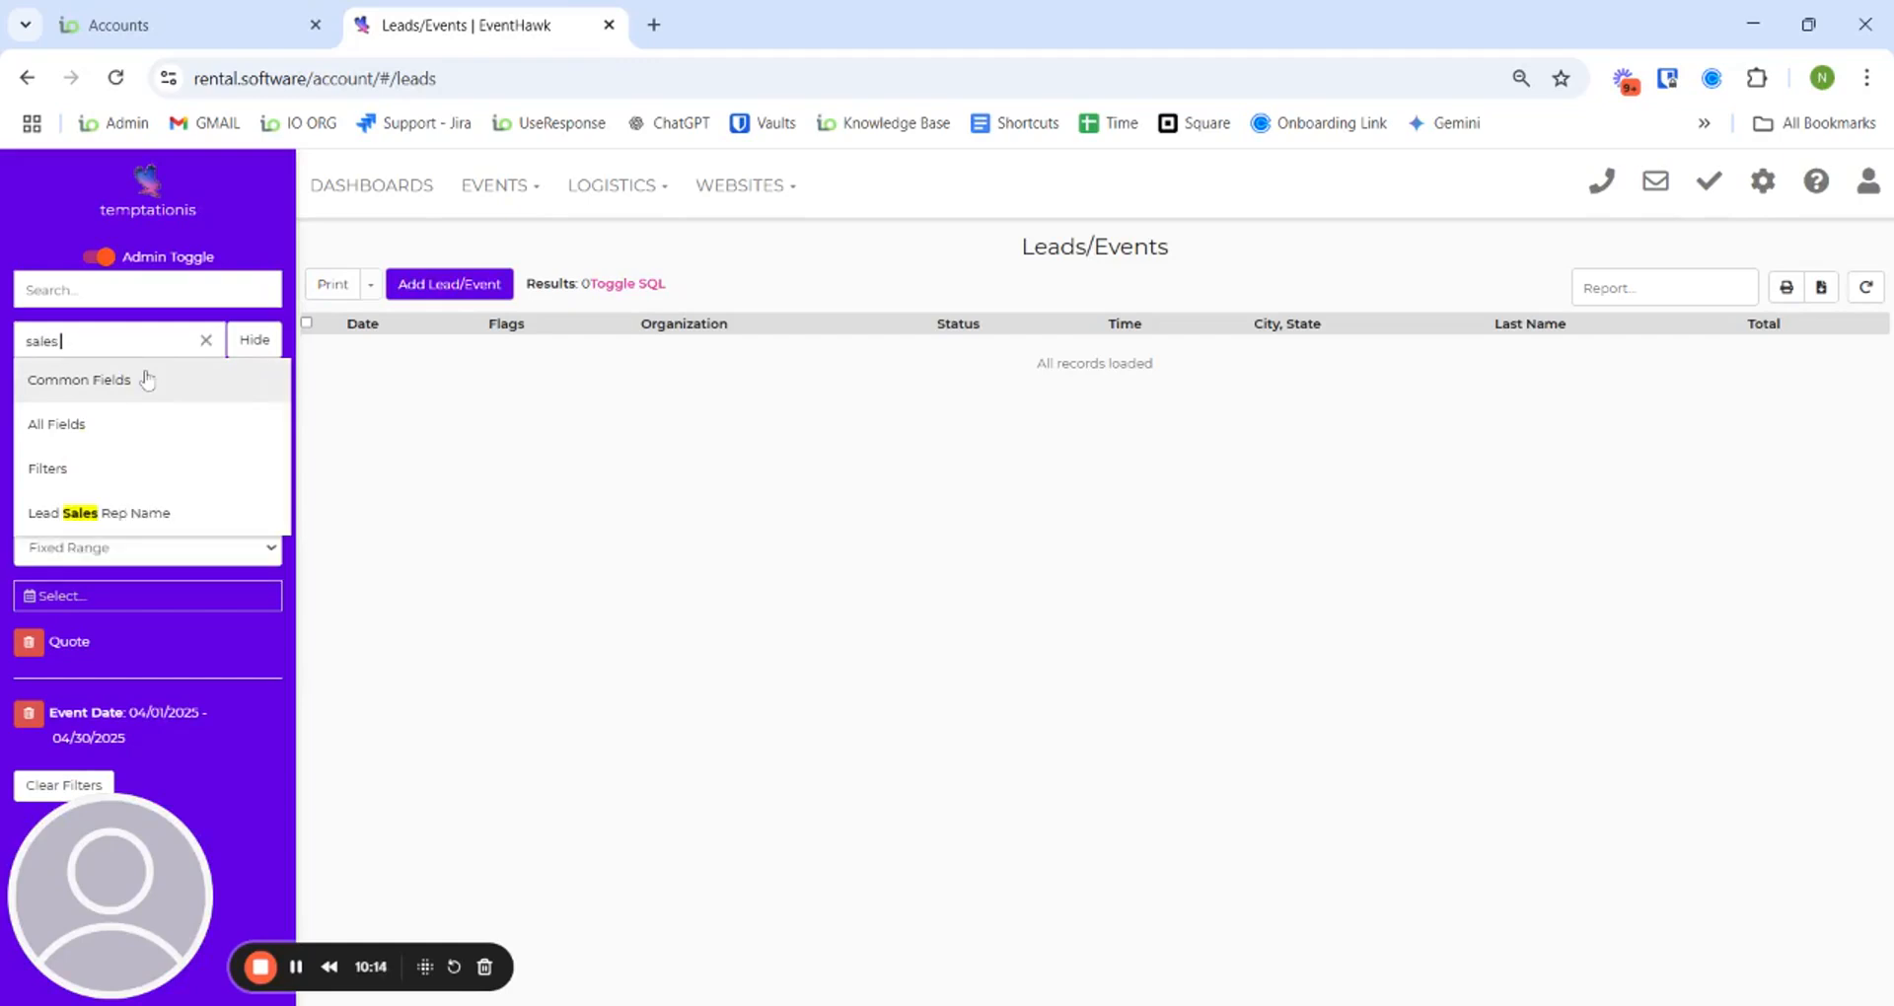
{"action": "left_click", "coordinate": [148, 512]}
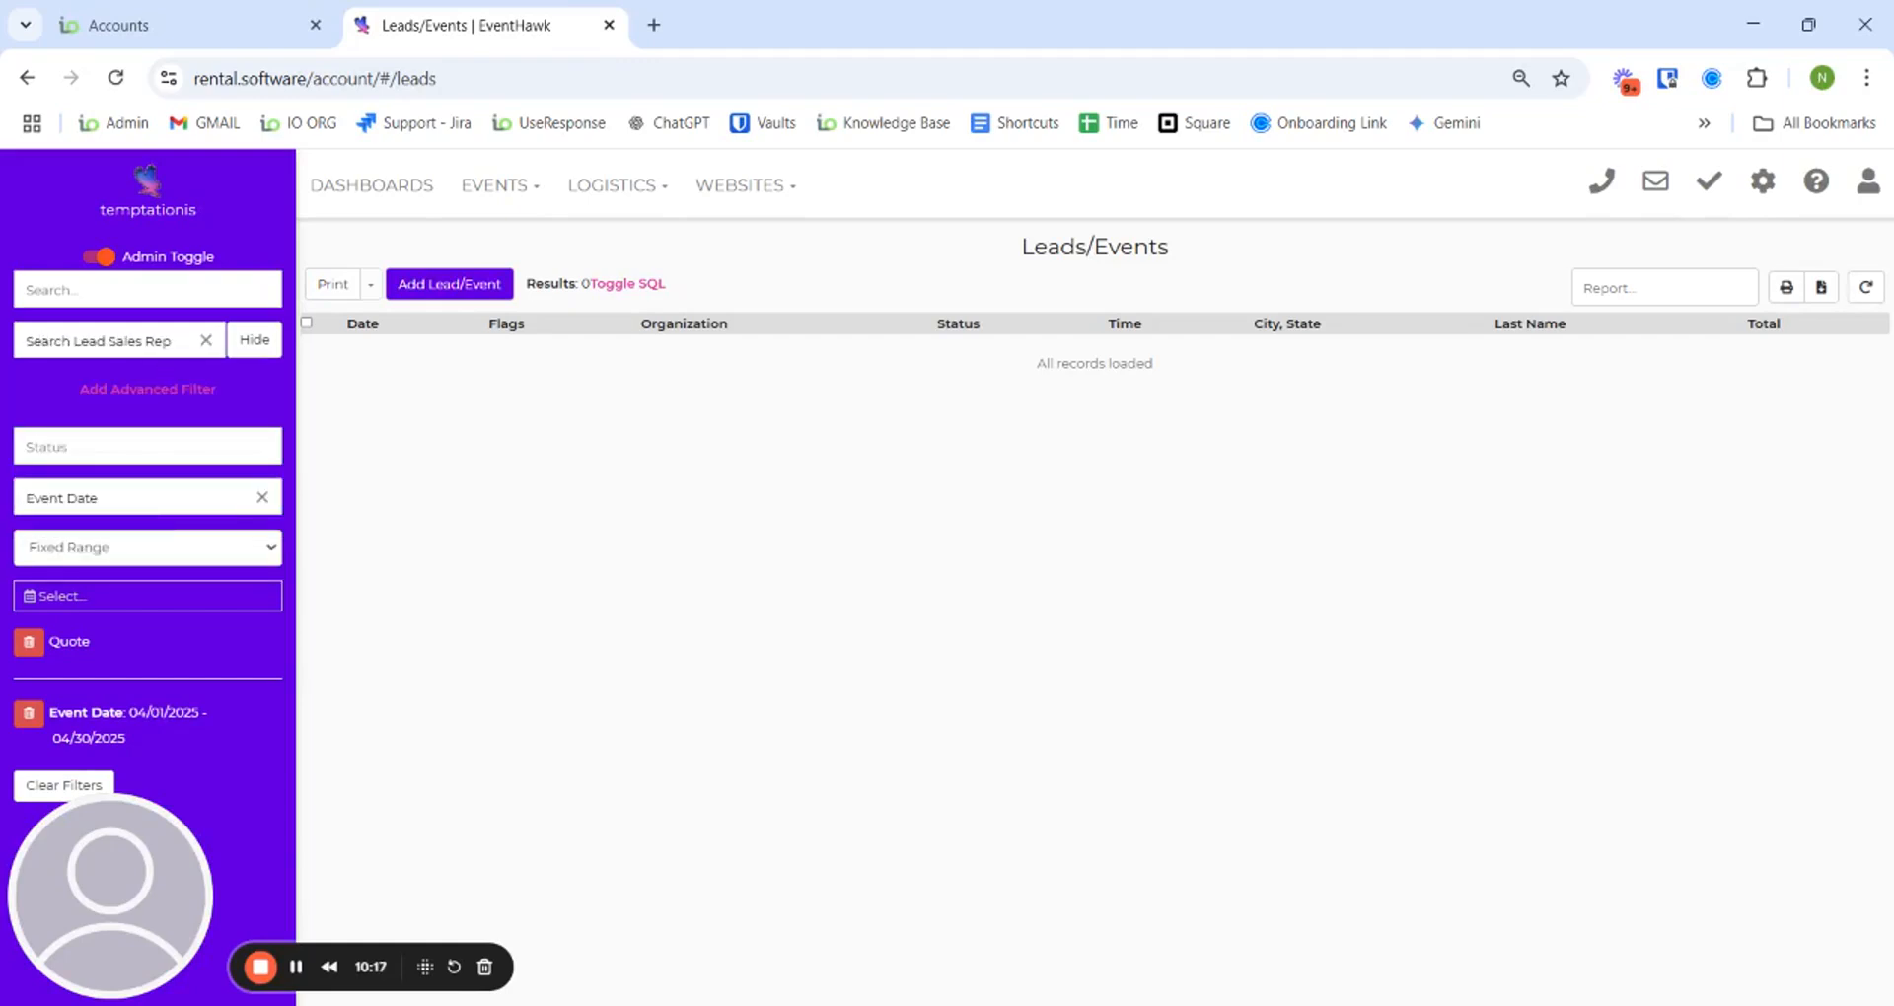
{"action": "left_click", "coordinate": [173, 292]}
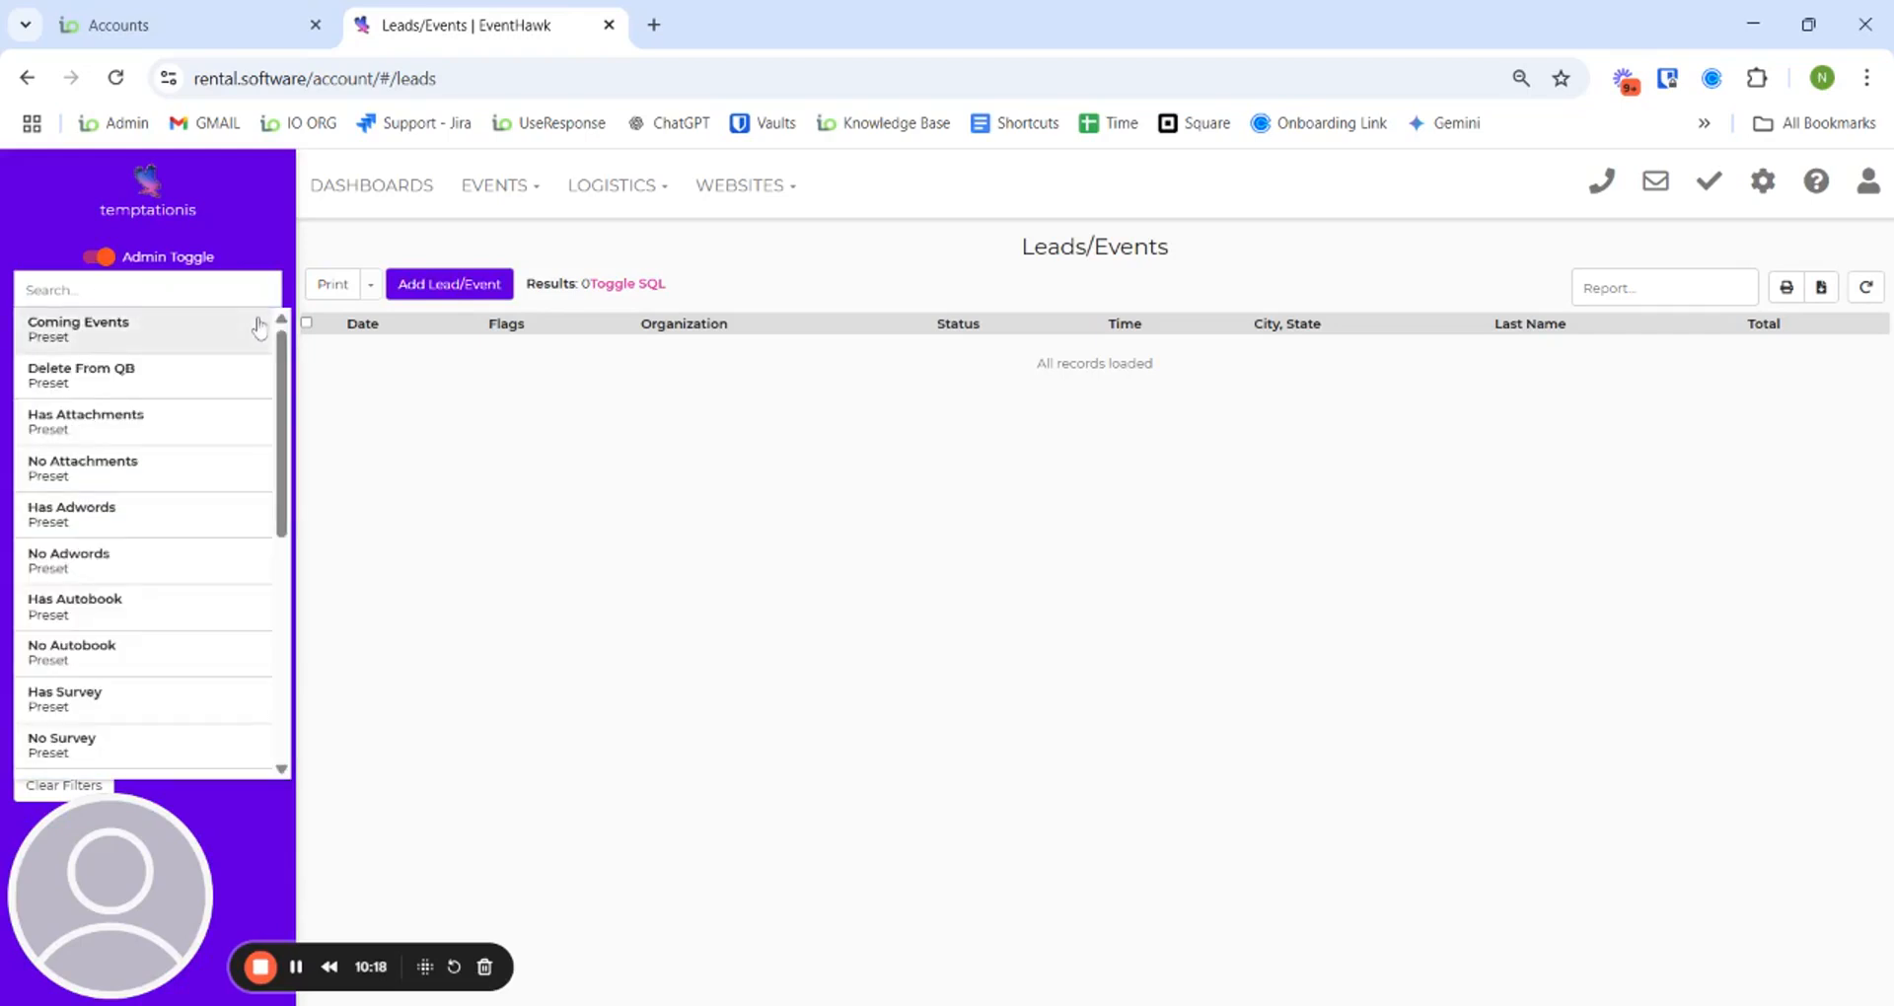
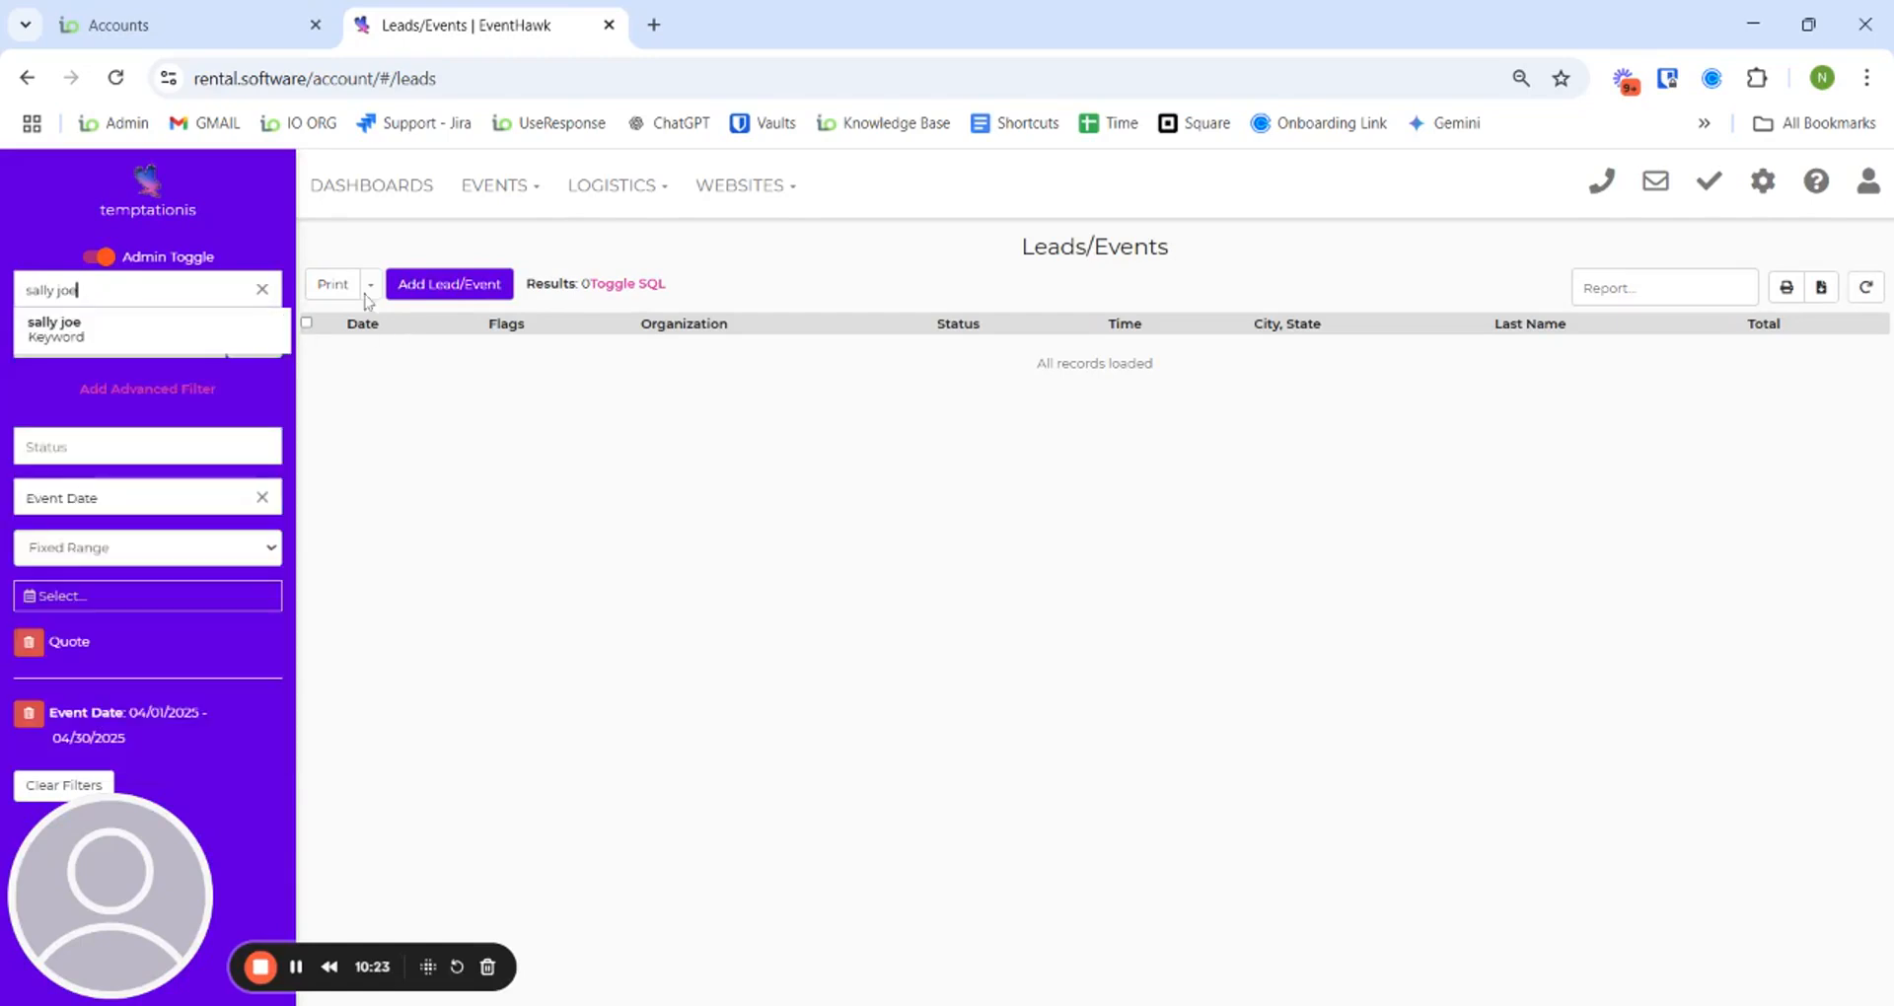
{"action": "left_click", "coordinate": [252, 340]}
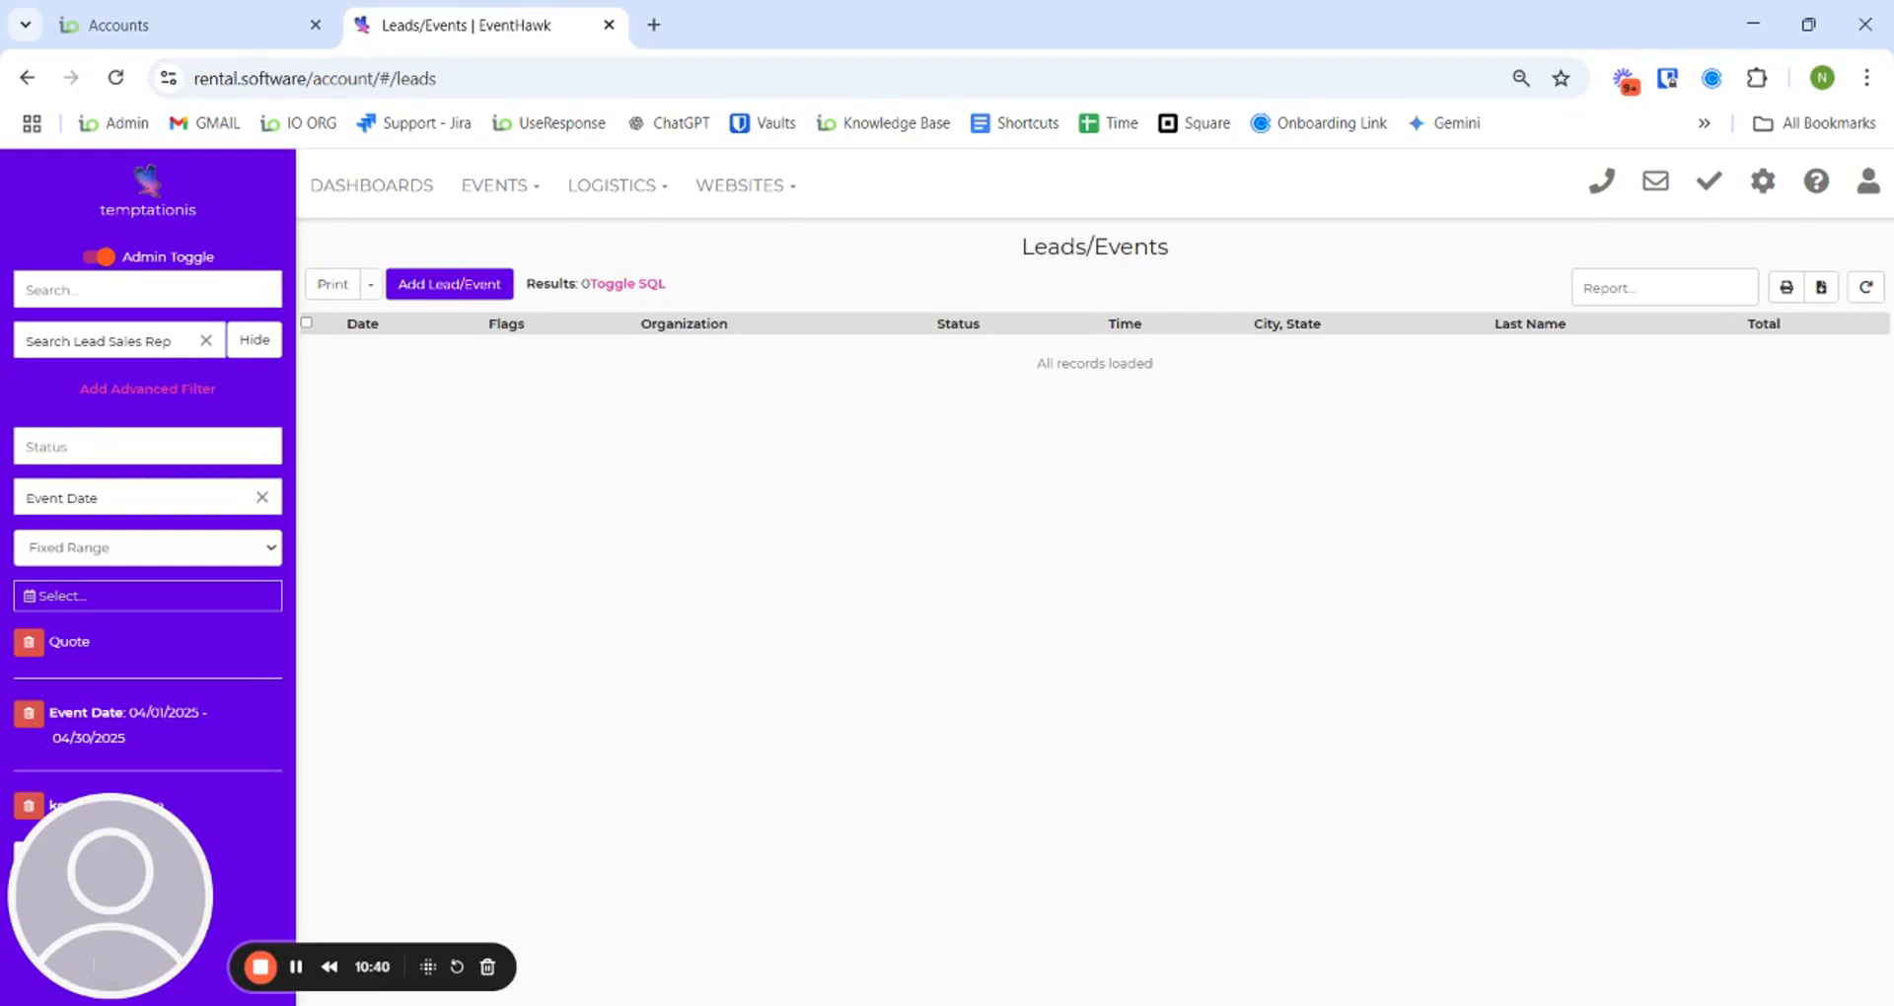
- Delete the Quote and Event Date filters, leaving only the name keyword filter
{"action": "left_click", "coordinate": [35, 647]}
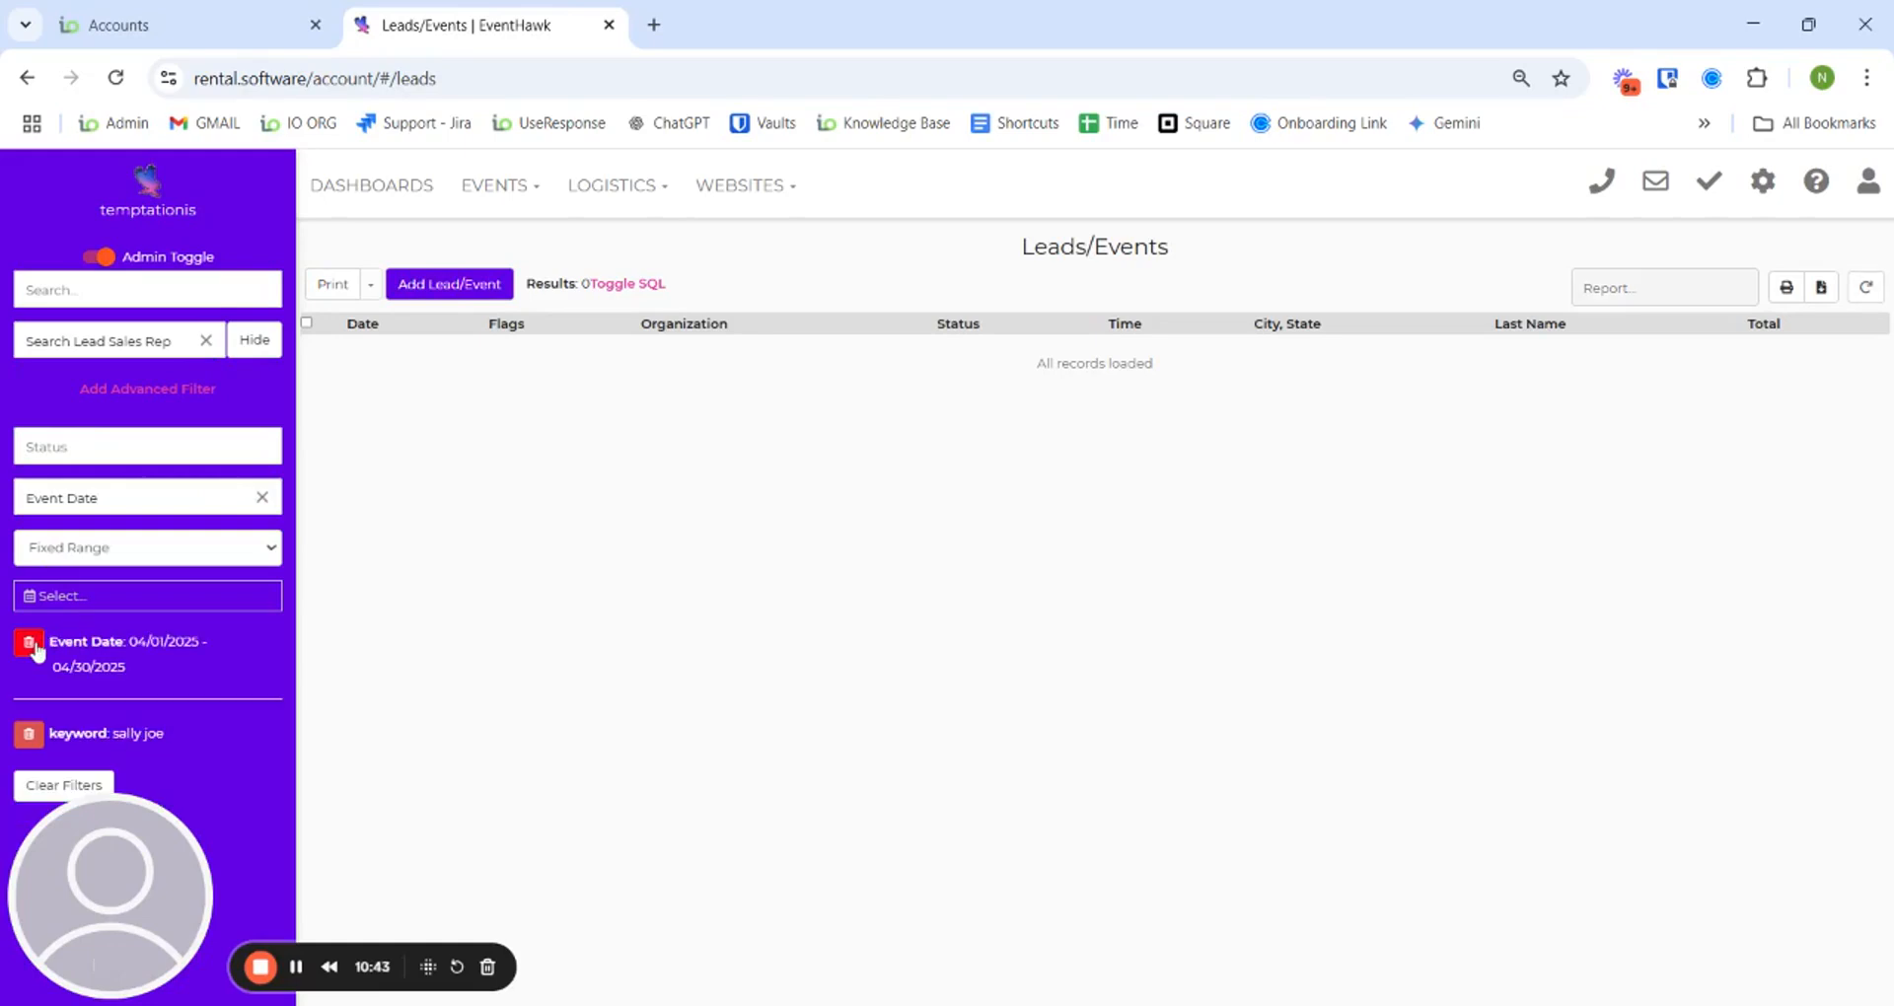
{"action": "left_click", "coordinate": [36, 647]}
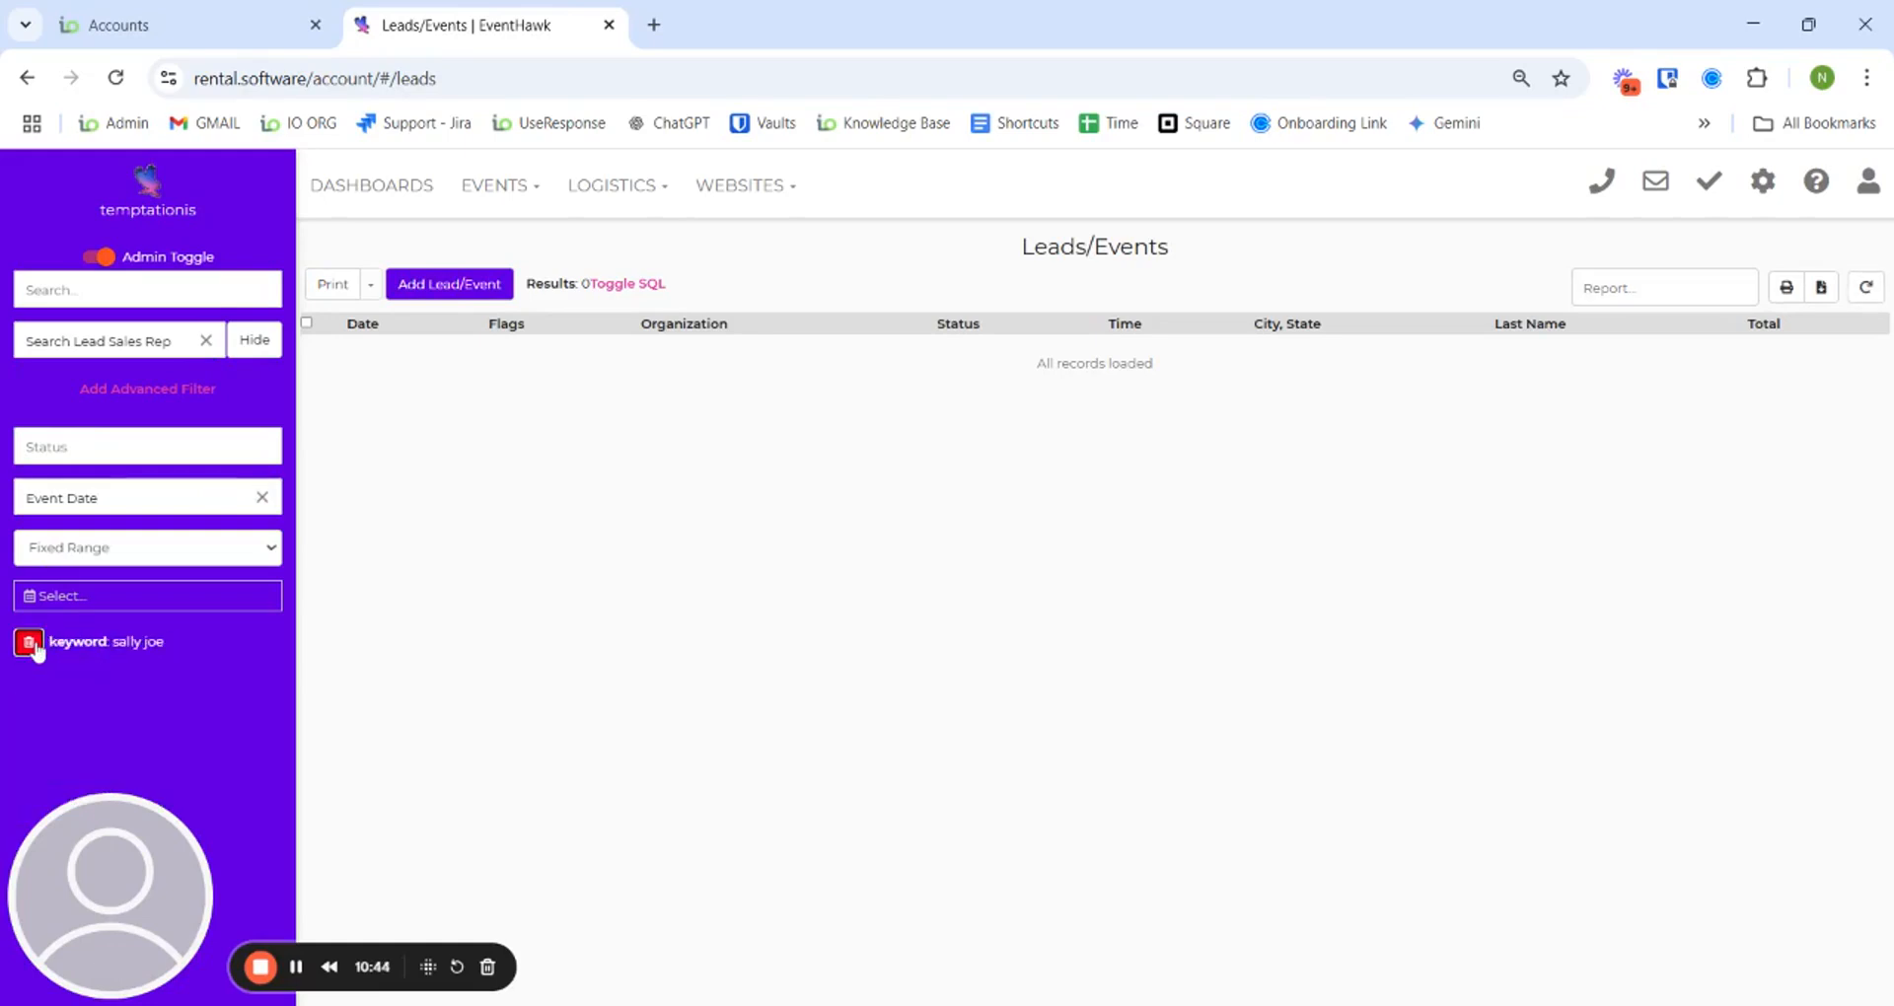
{"action": "left_click", "coordinate": [35, 647]}
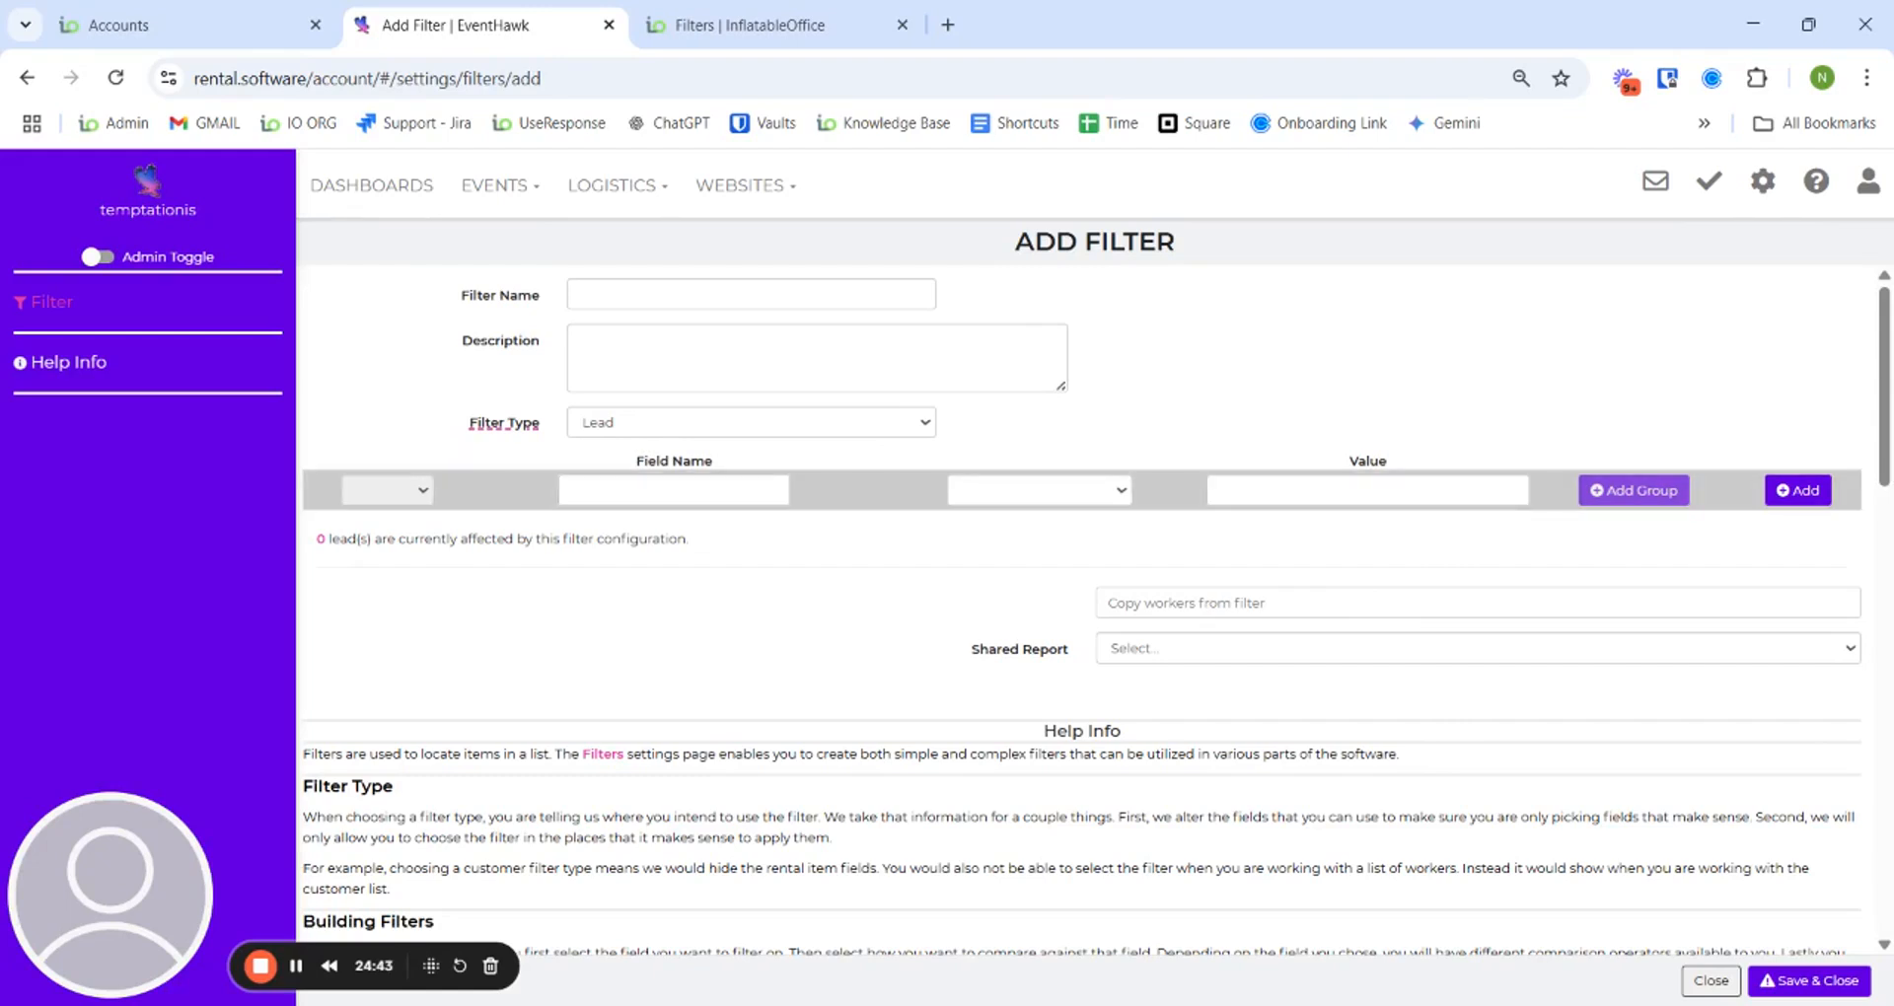
{"action": "left_click", "coordinate": [727, 493]}
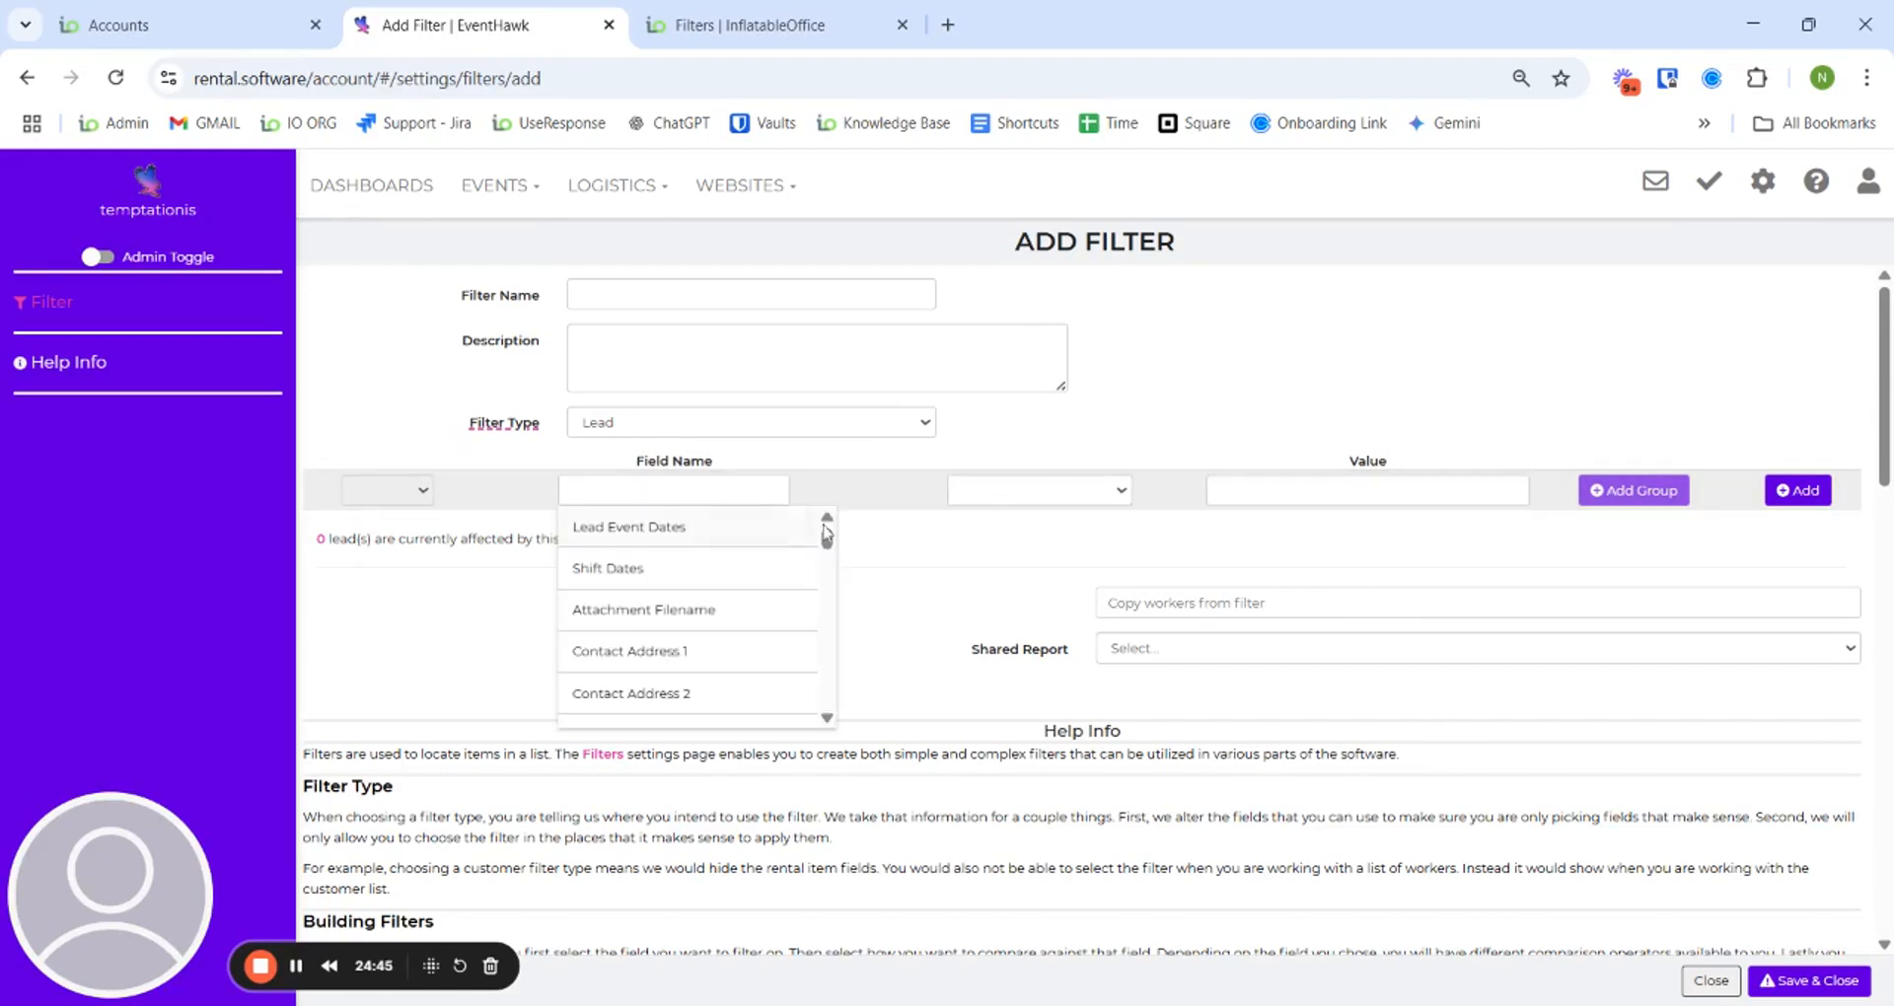
{"action": "mouse_move", "coordinate": [829, 549]}
{"action": "left_mouse_down"}
{"action": "mouse_move", "coordinate": [828, 688]}
{"action": "mouse_move", "coordinate": [827, 540]}
{"action": "left_mouse_up"}
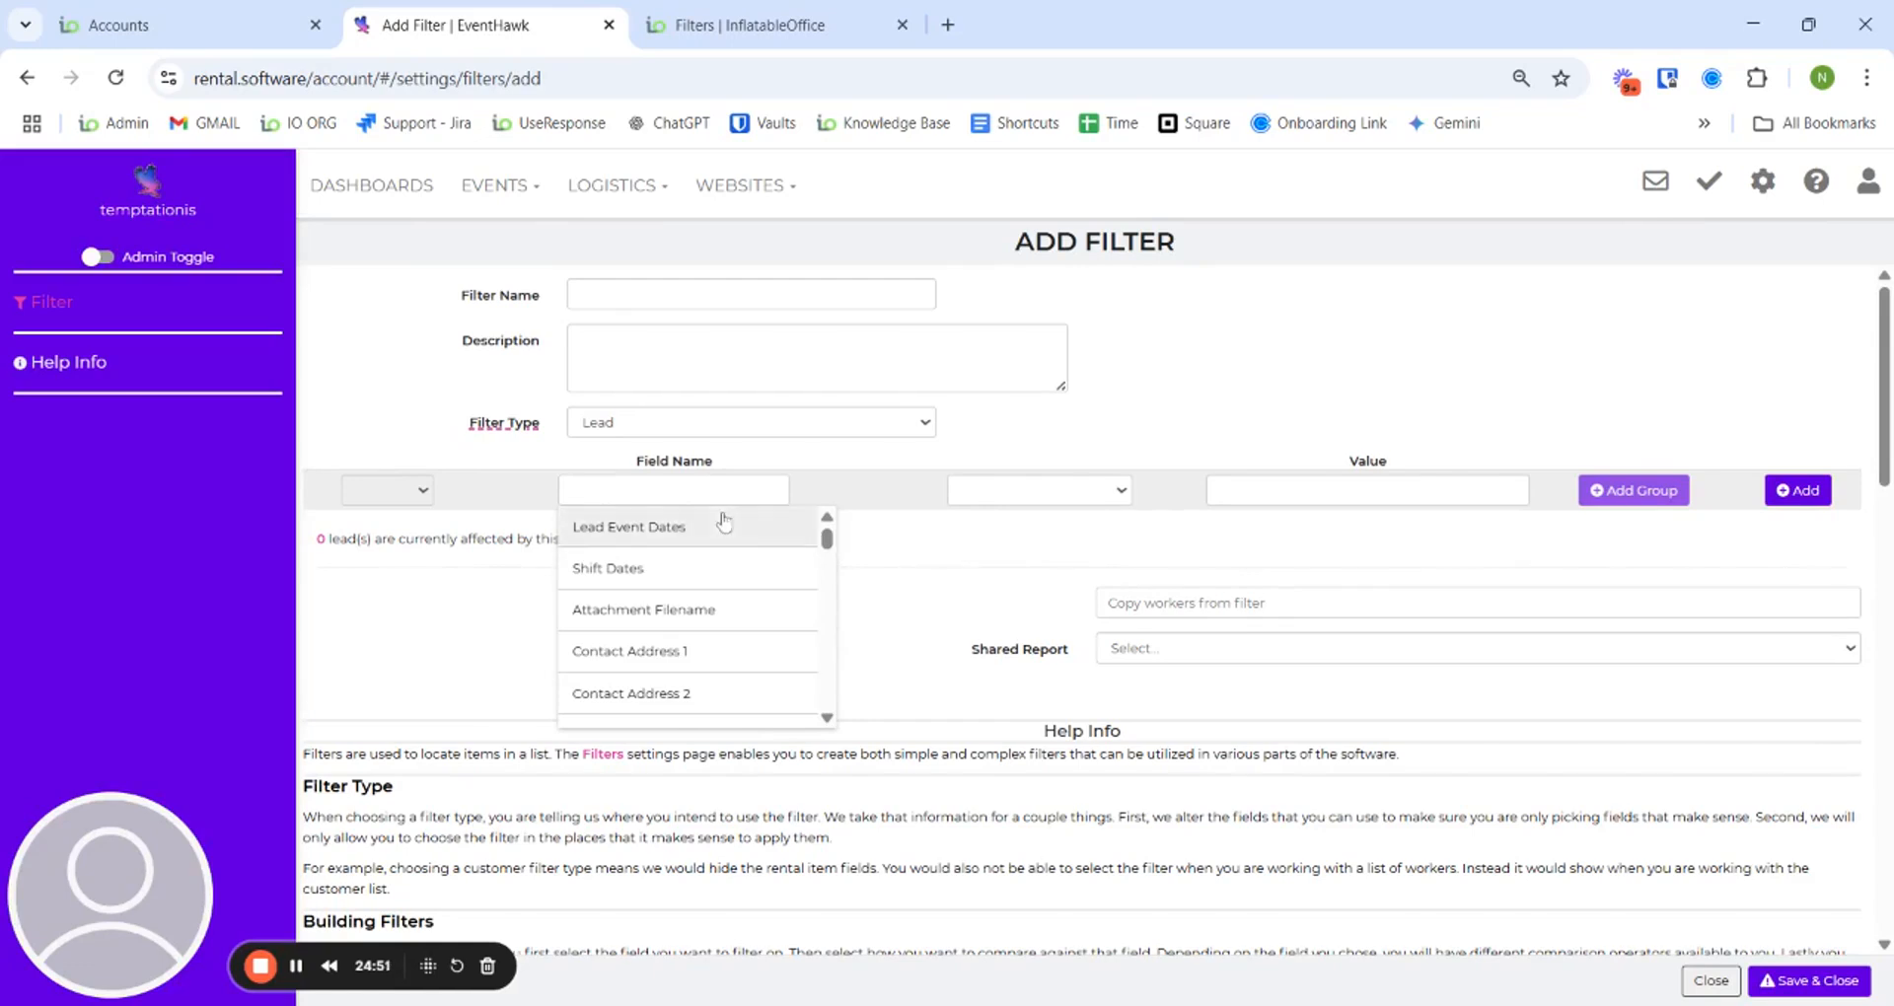
{"action": "left_click", "coordinate": [912, 565]}
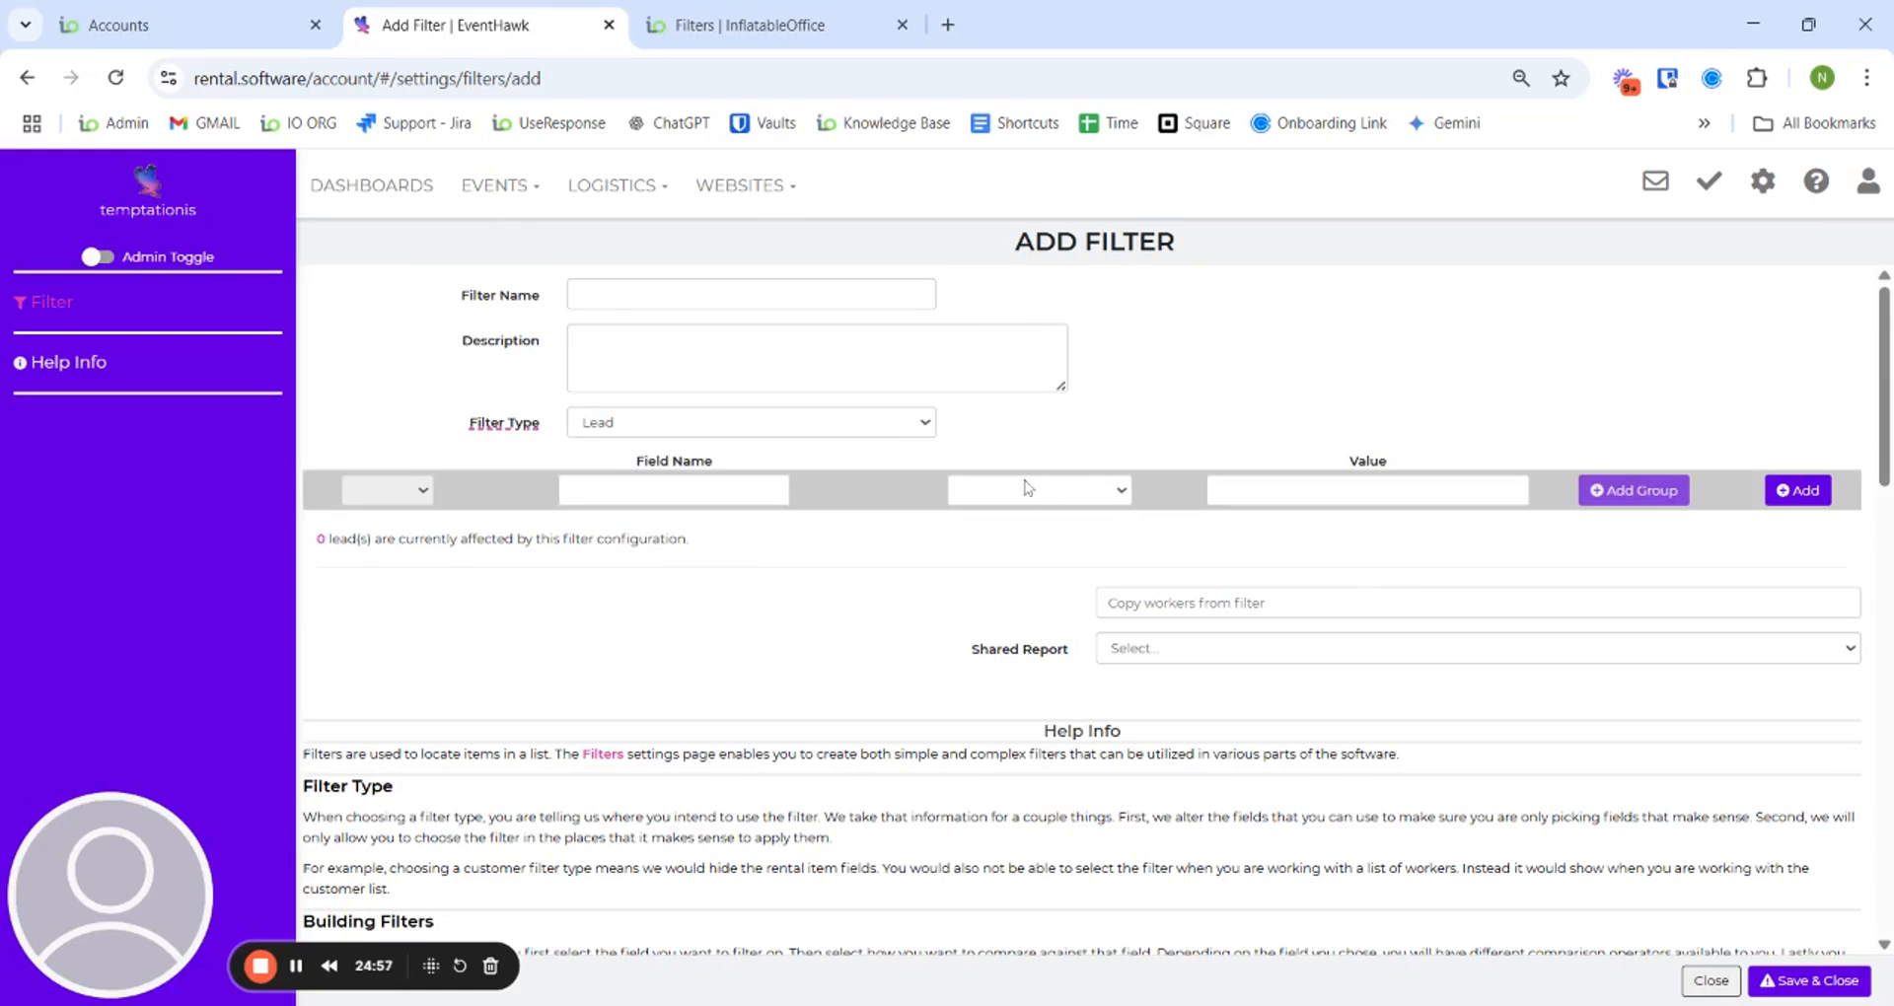
{"action": "left_click", "coordinate": [1085, 493]}
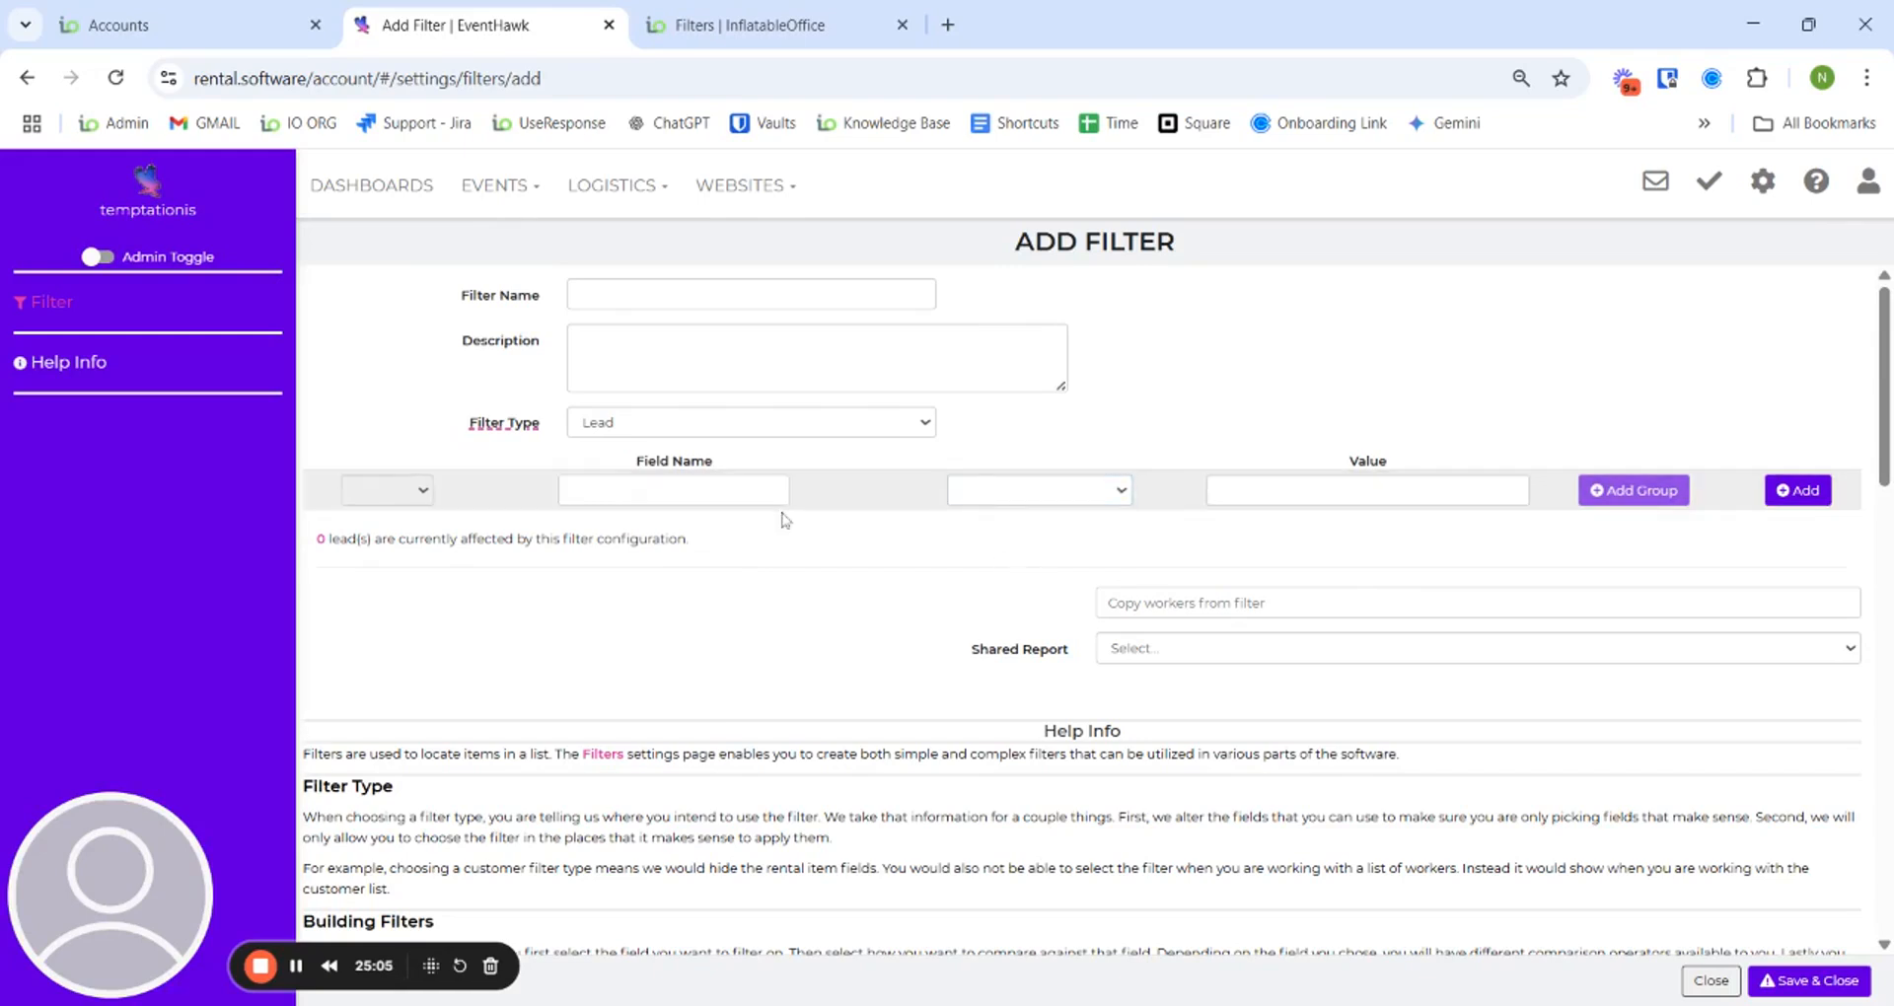
{"action": "left_click", "coordinate": [720, 498]}
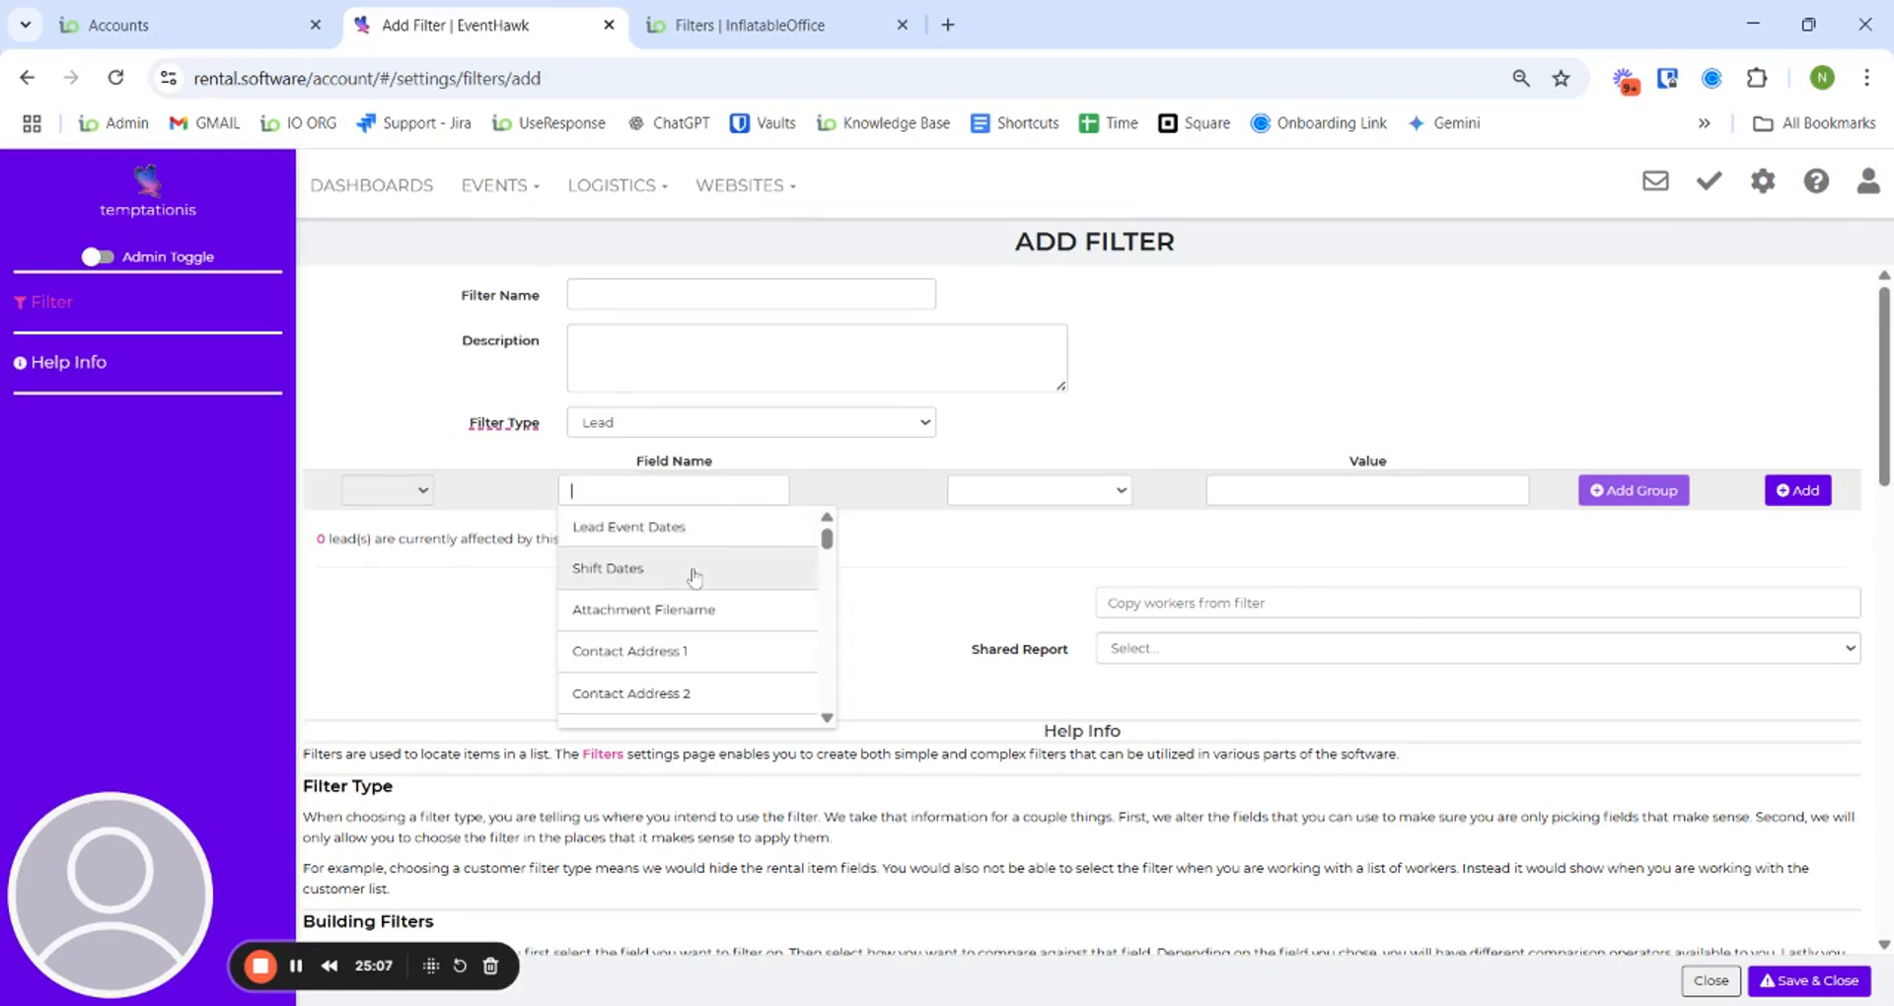
{"action": "scroll", "coordinate": [691, 641], "scroll_direction": "down", "scroll_amount": 1}
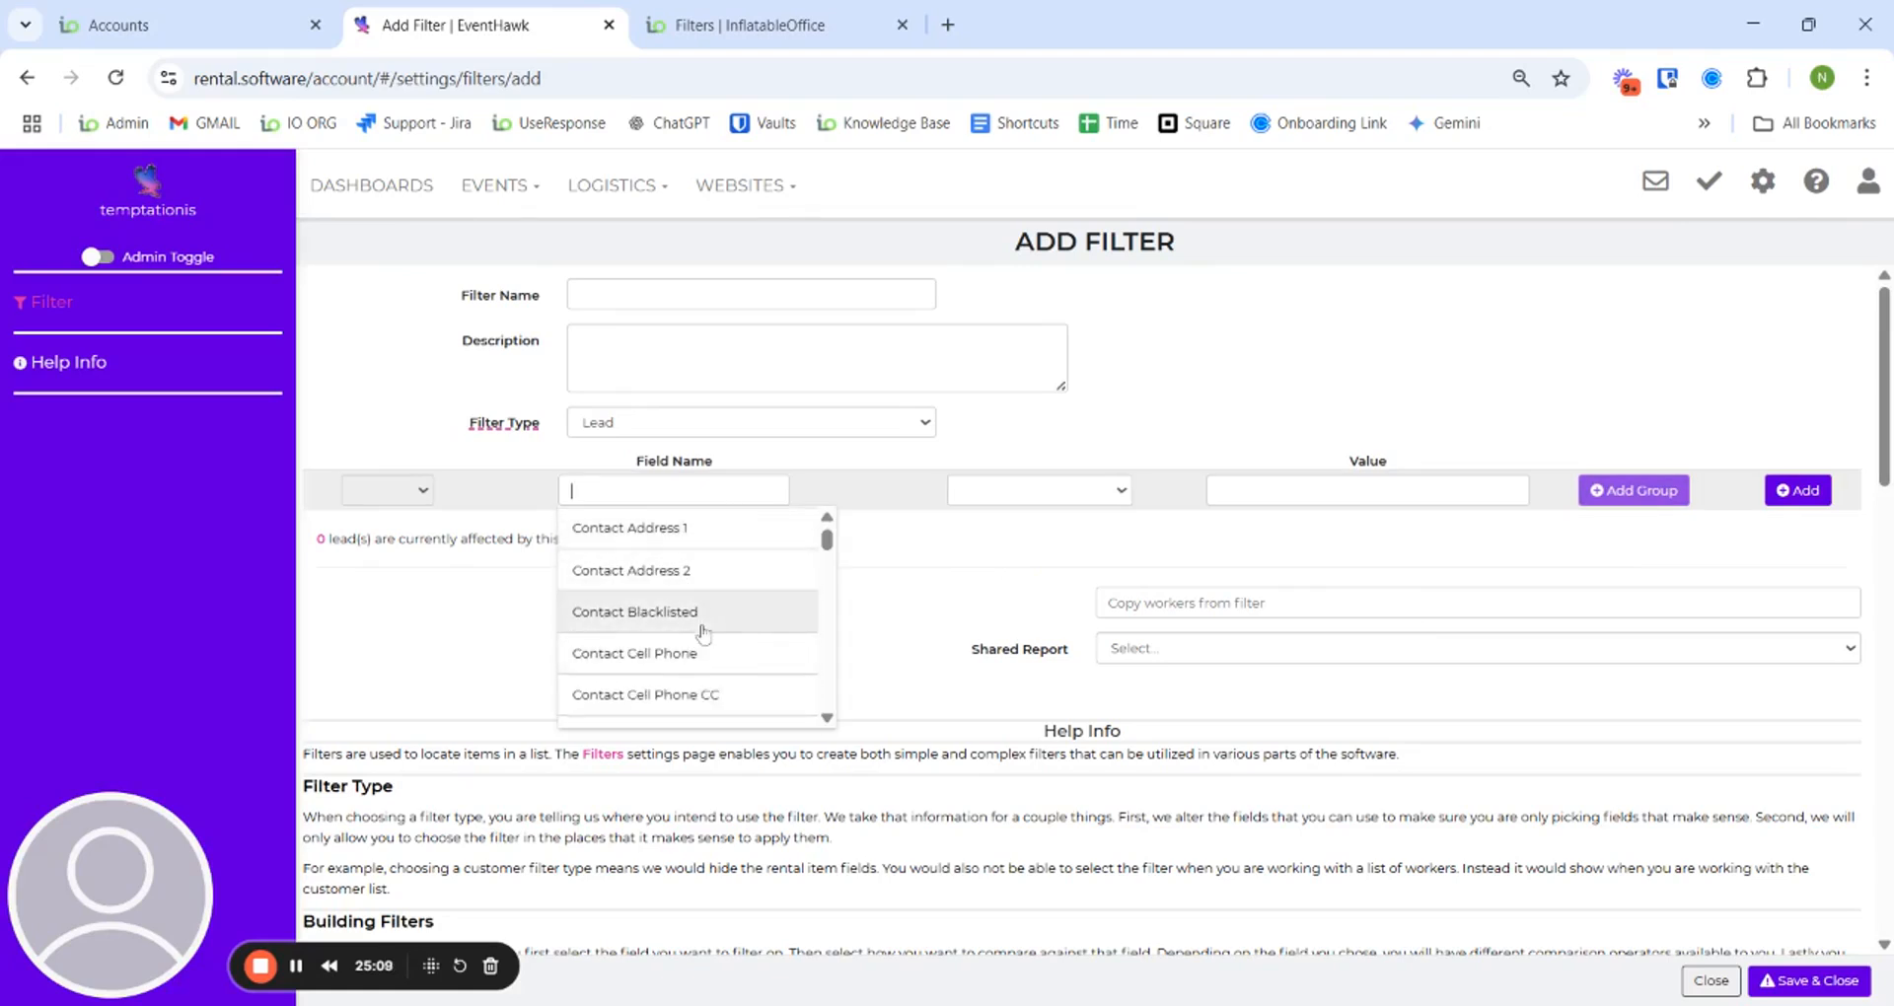
{"action": "left_click", "coordinate": [703, 570]}
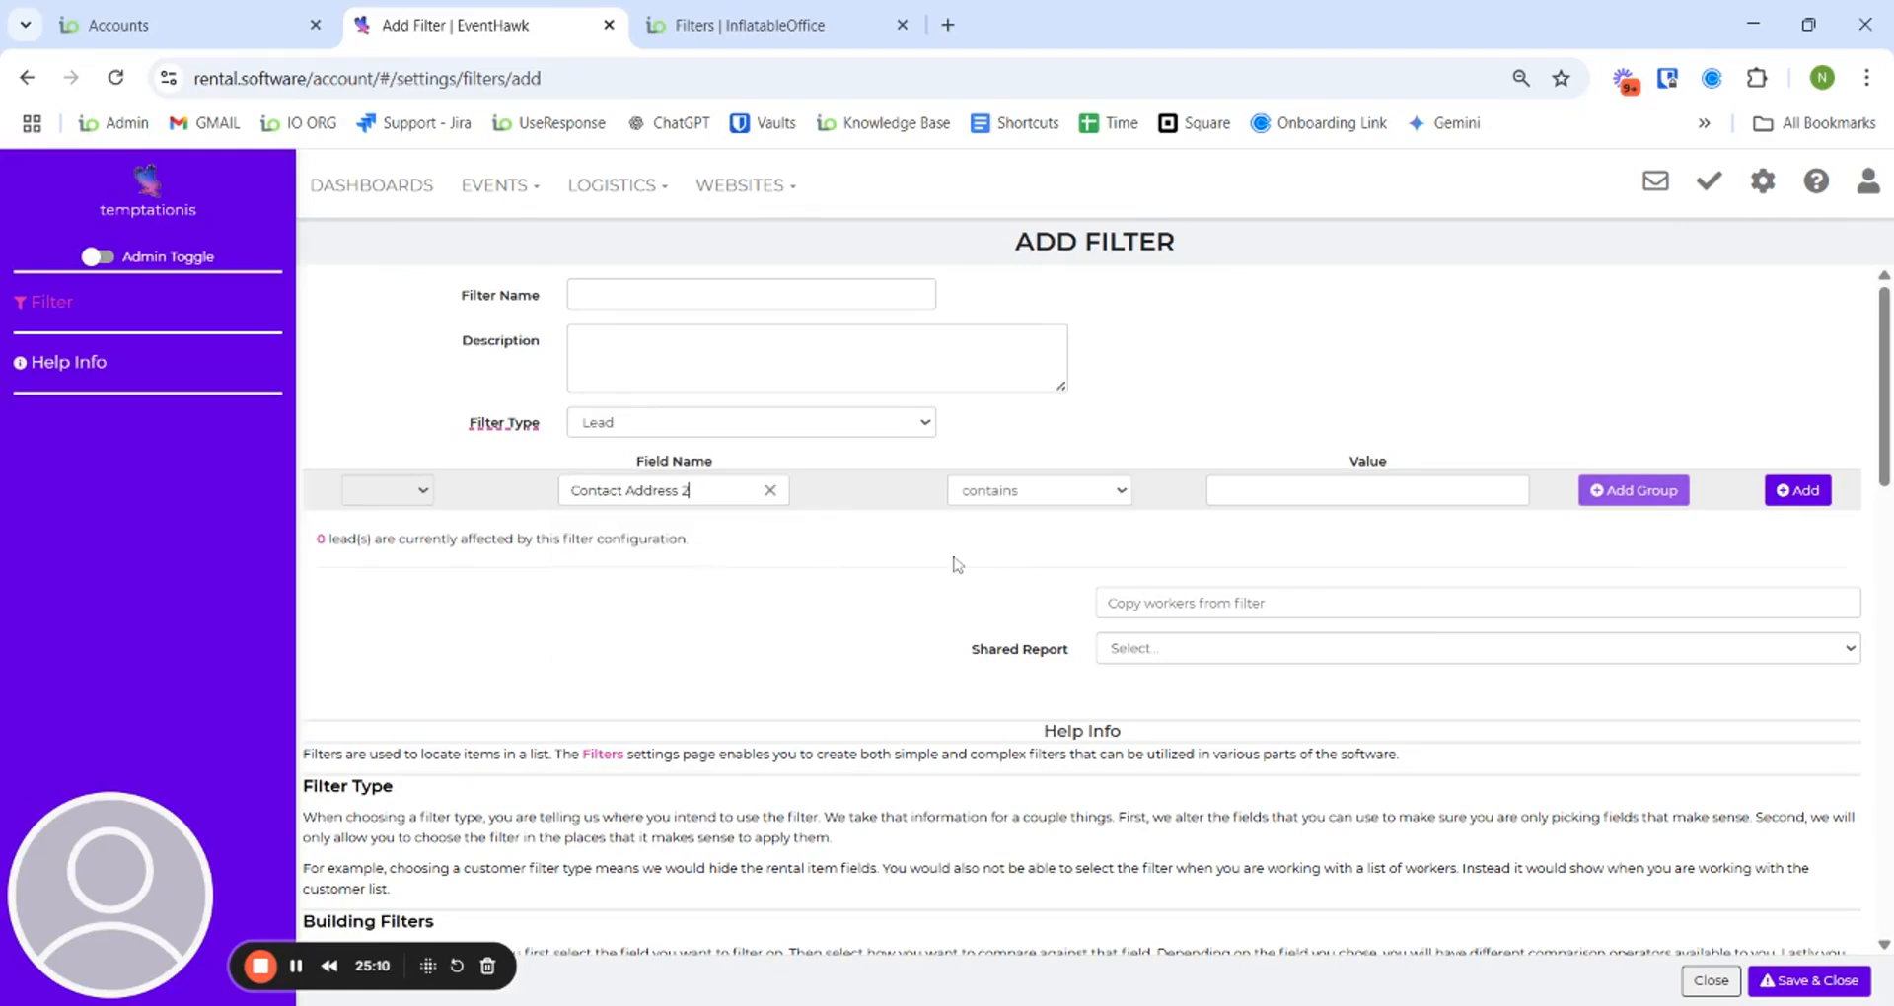
{"action": "left_click", "coordinate": [1043, 503]}
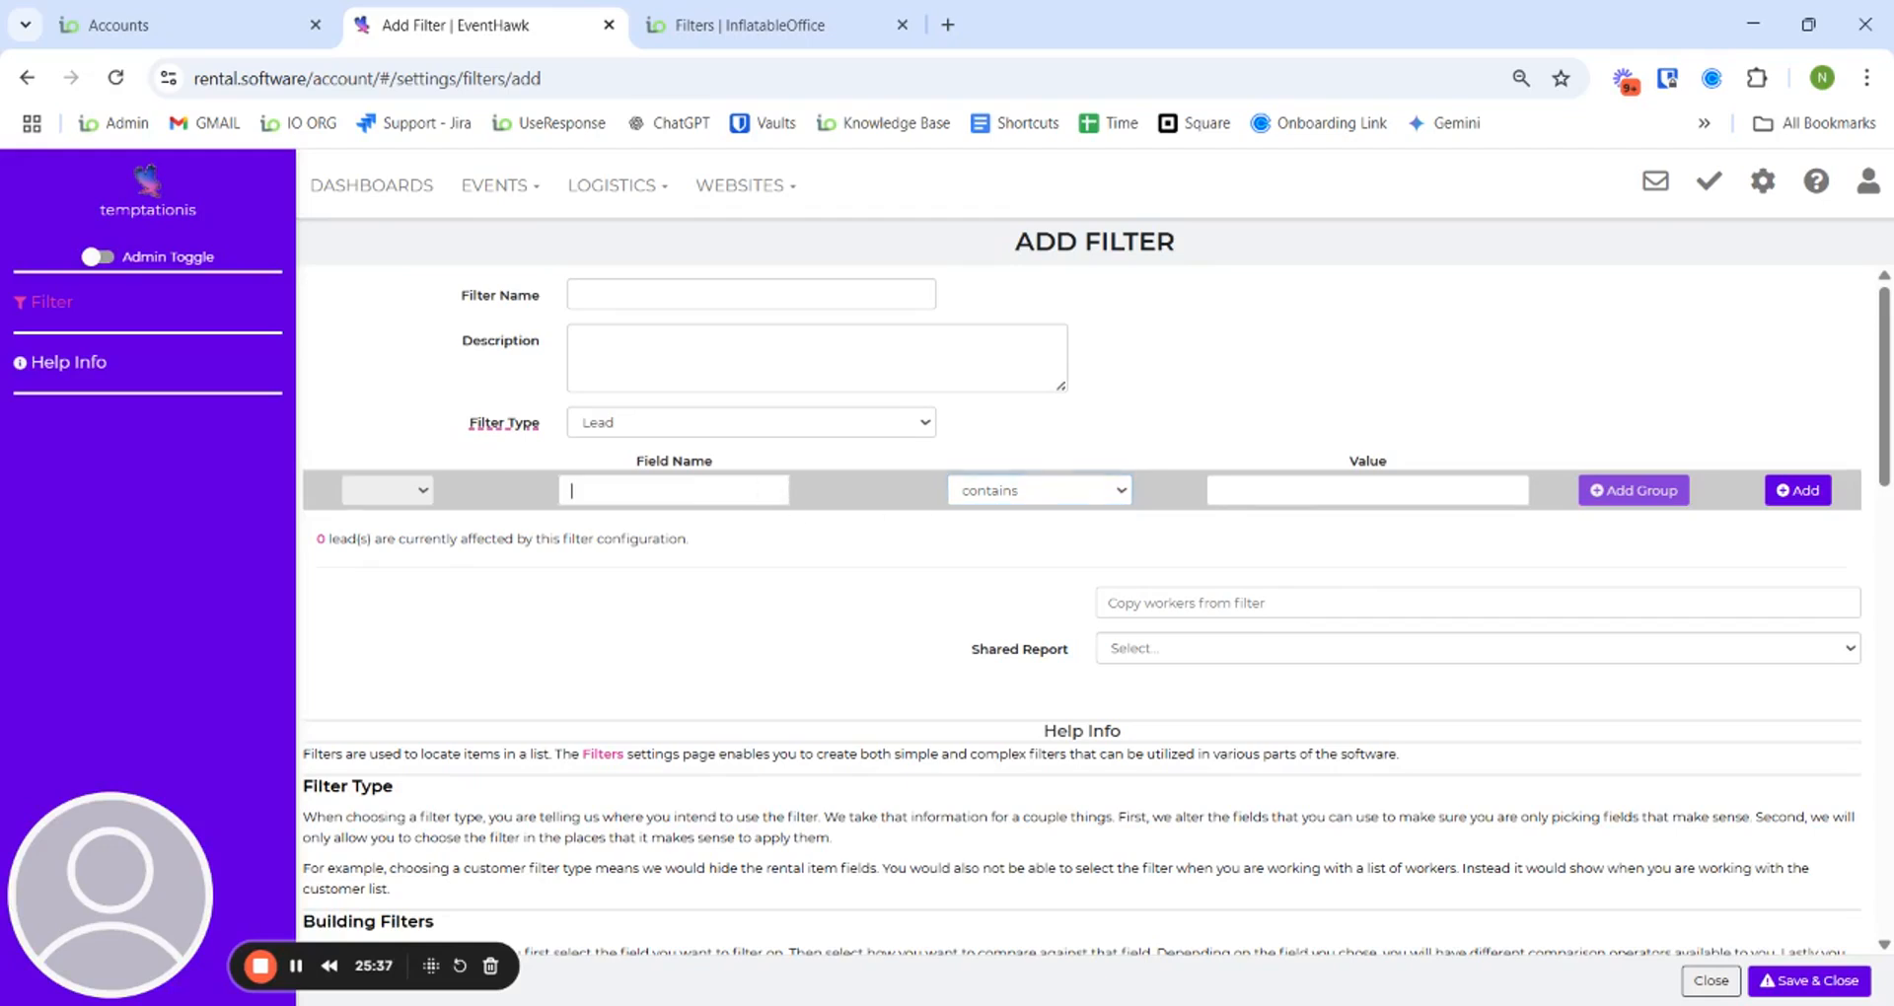
{"action": "left_click", "coordinate": [769, 491]}
{"action": "left_click", "coordinate": [846, 502]}
- Add a condition where Contact Full Name contains the contact's name, matching 1 lead
{"action": "left_click", "coordinate": [695, 493]}
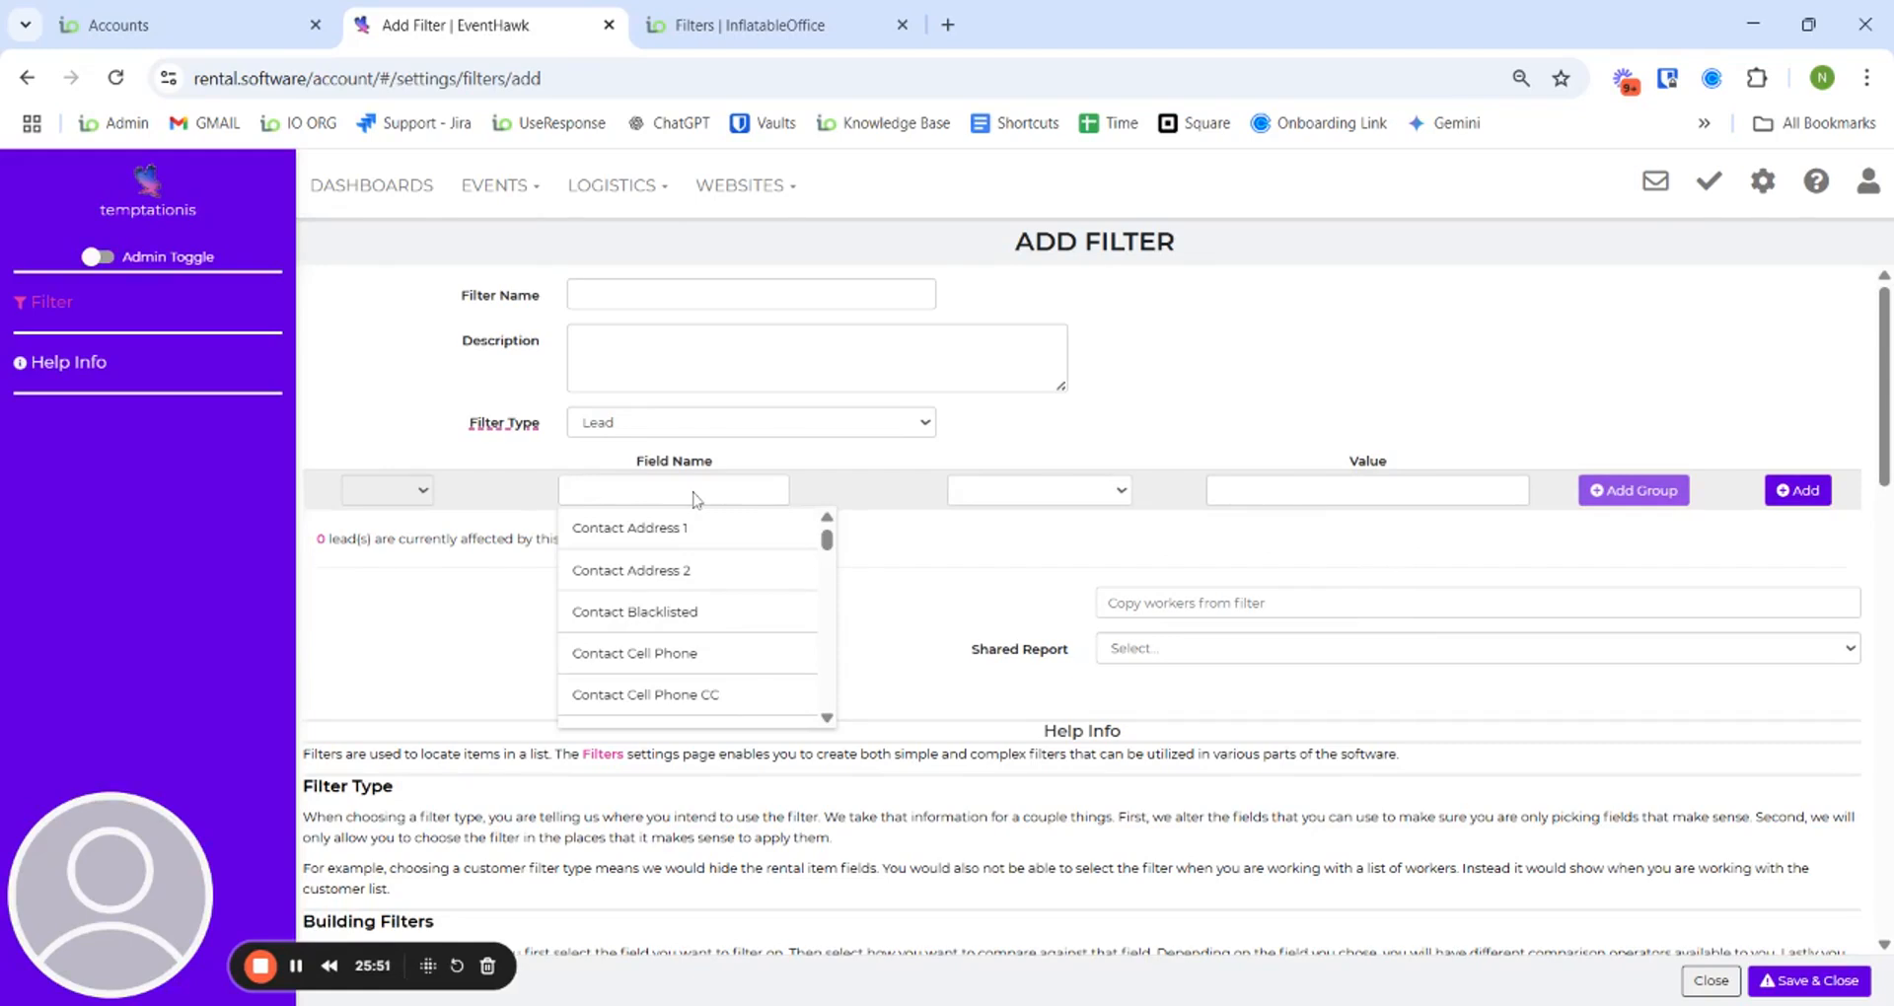
{"action": "type", "text": "co"}
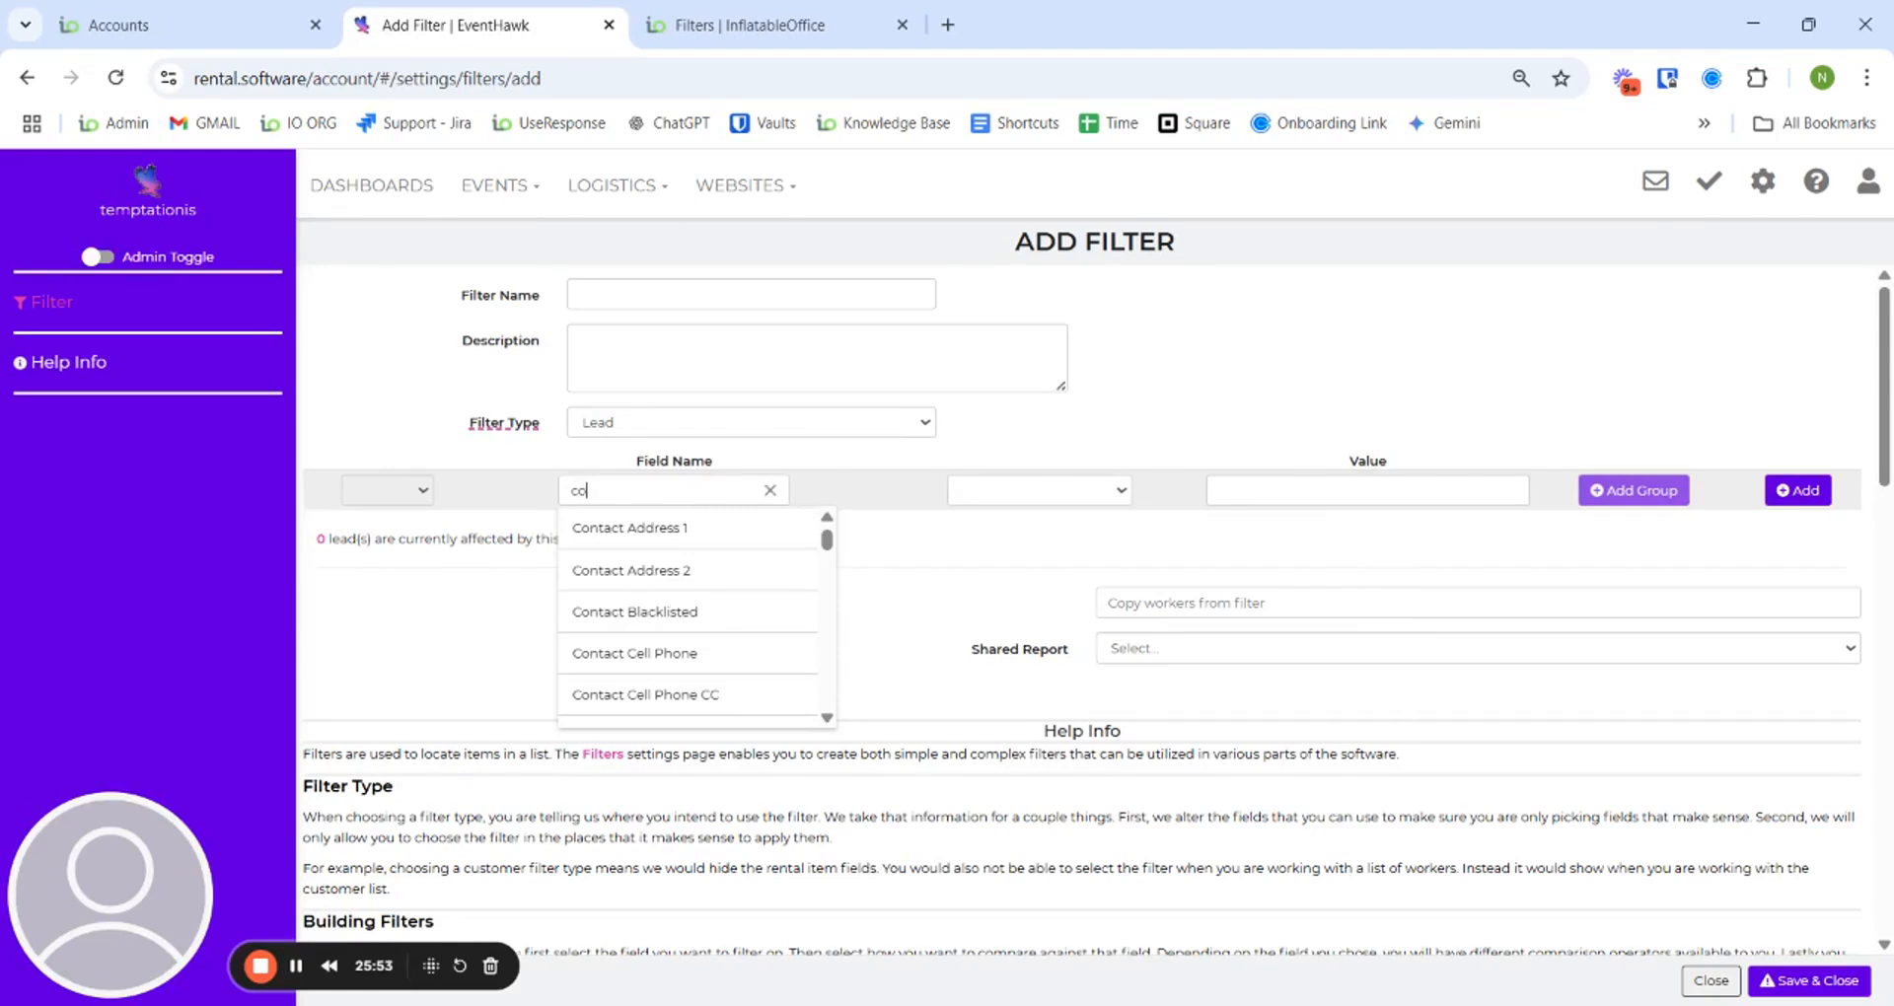
{"action": "type", "text": "ntact full"}
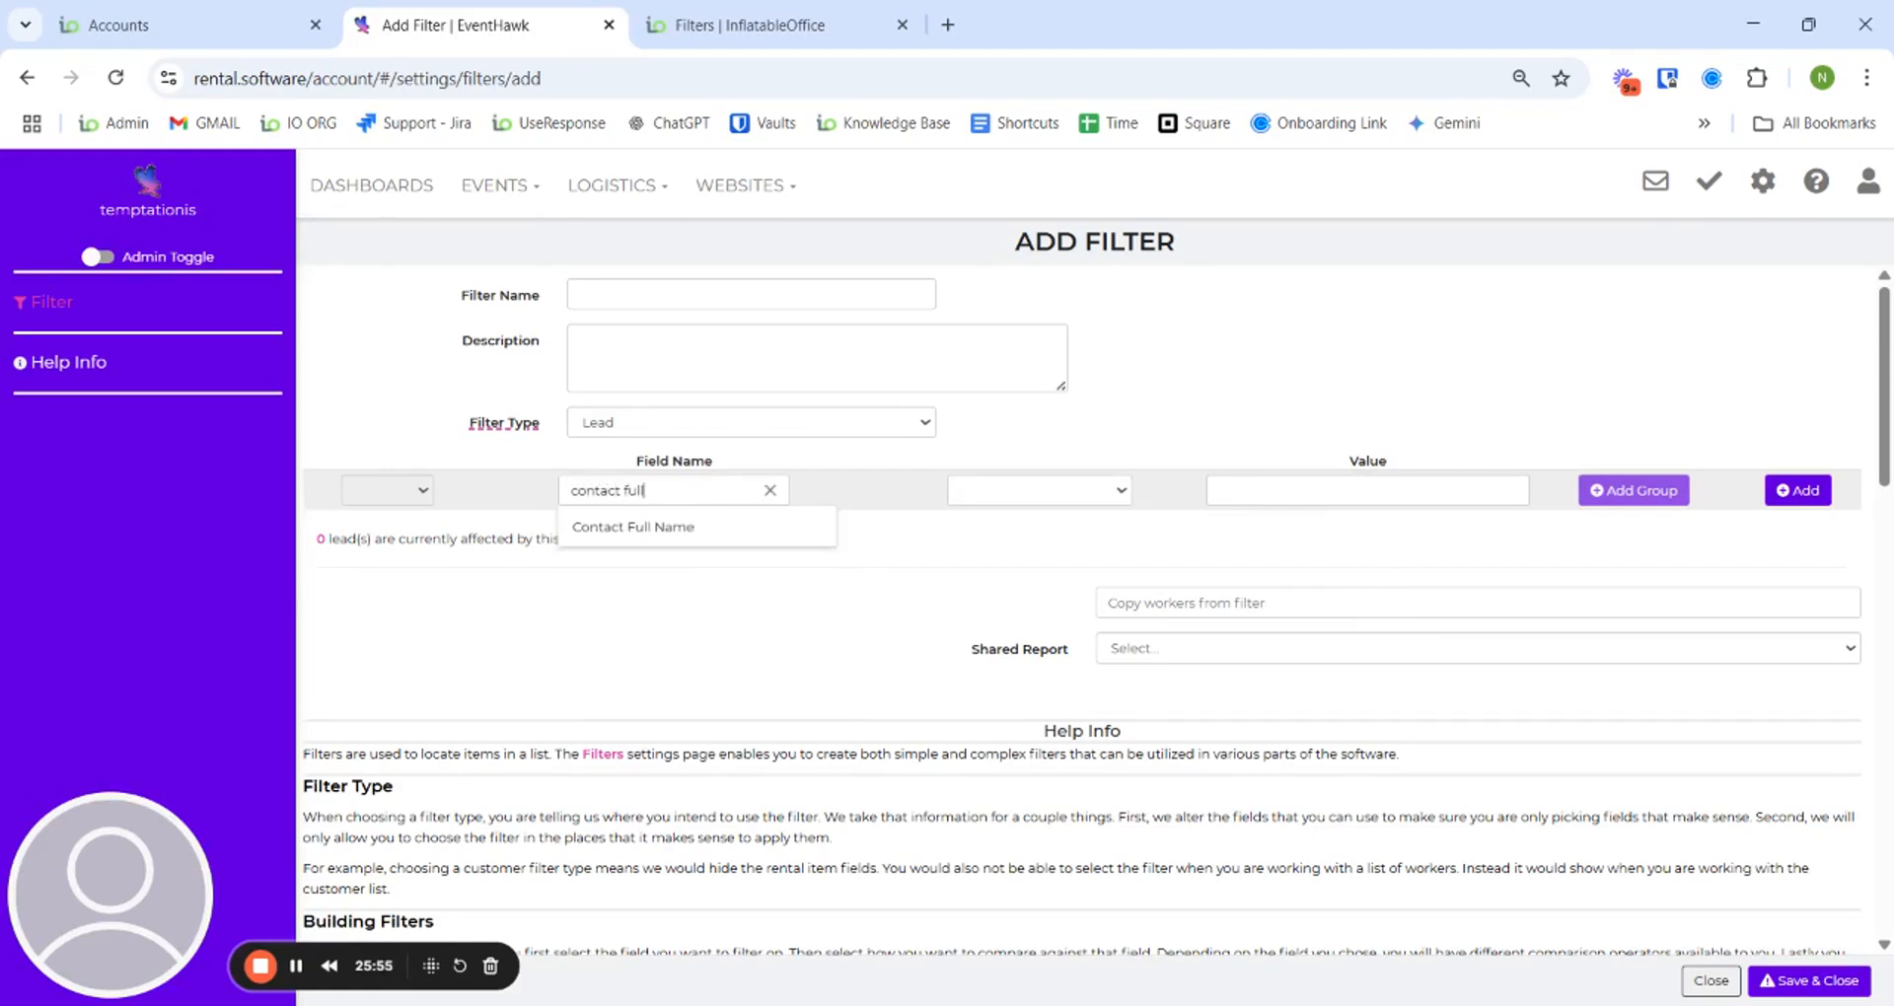
{"action": "left_click", "coordinate": [674, 527]}
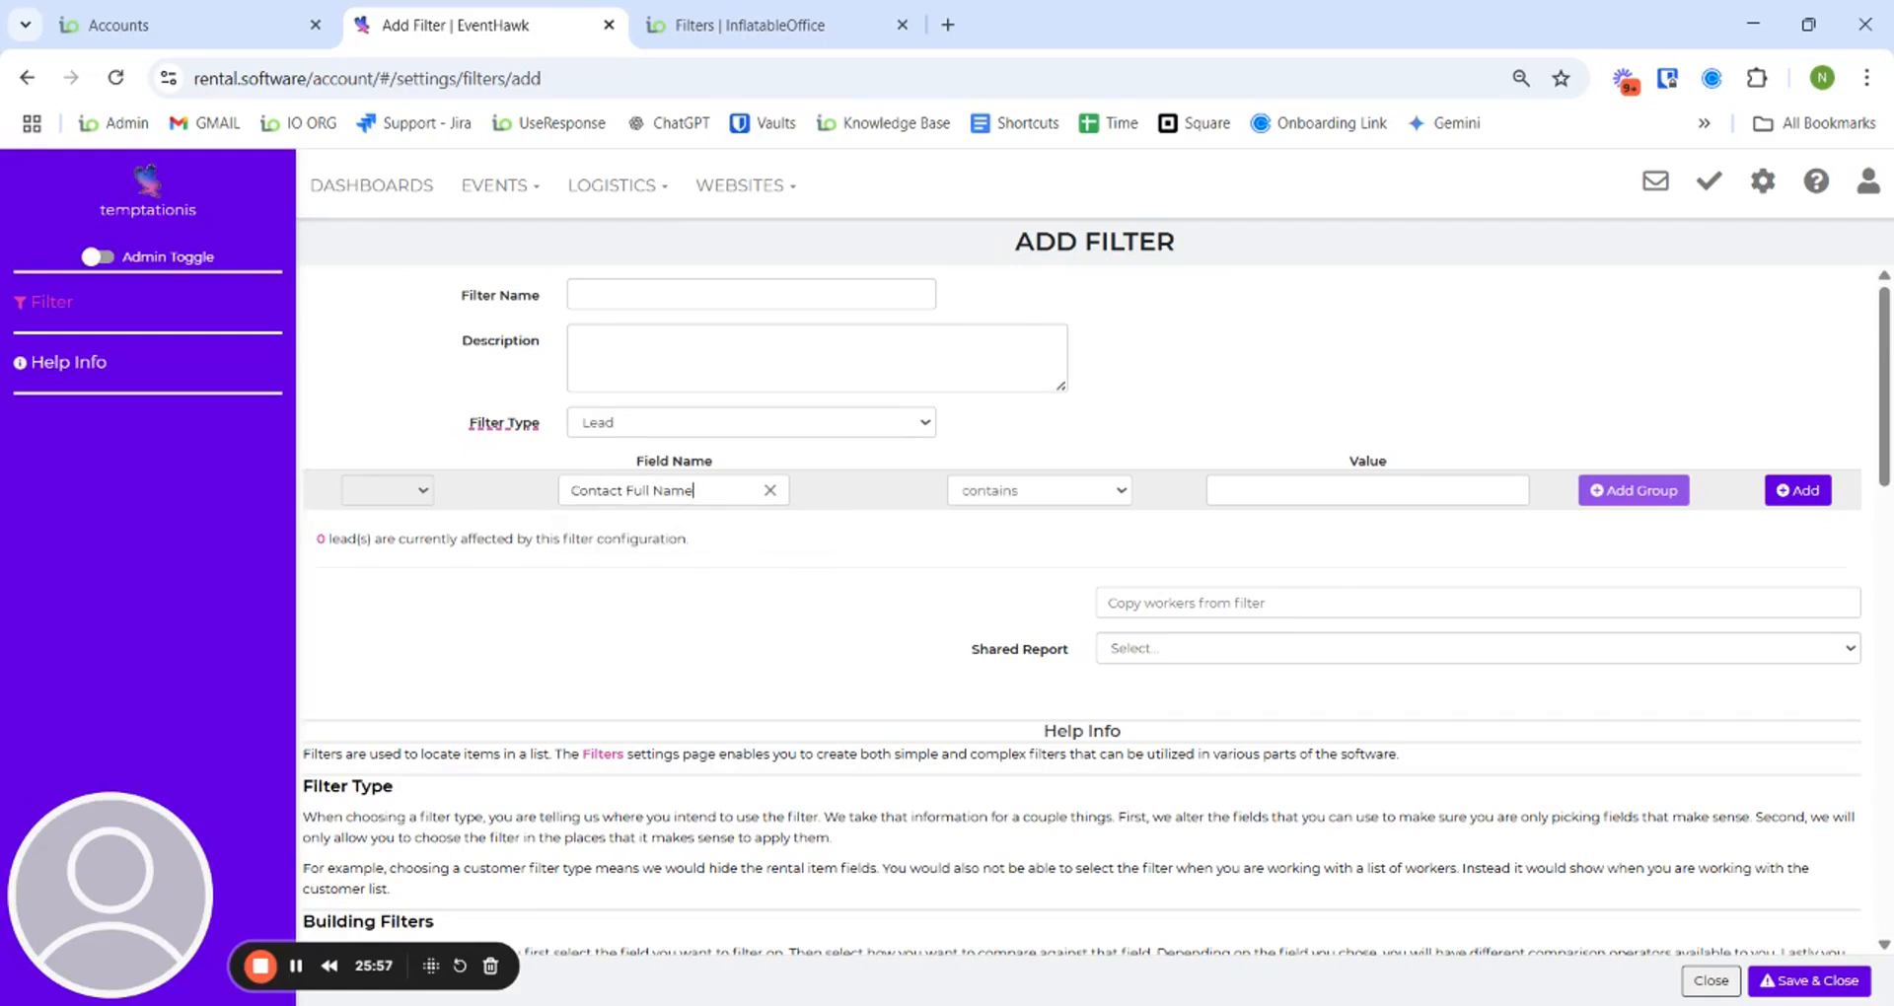
{"action": "left_click", "coordinate": [1006, 490]}
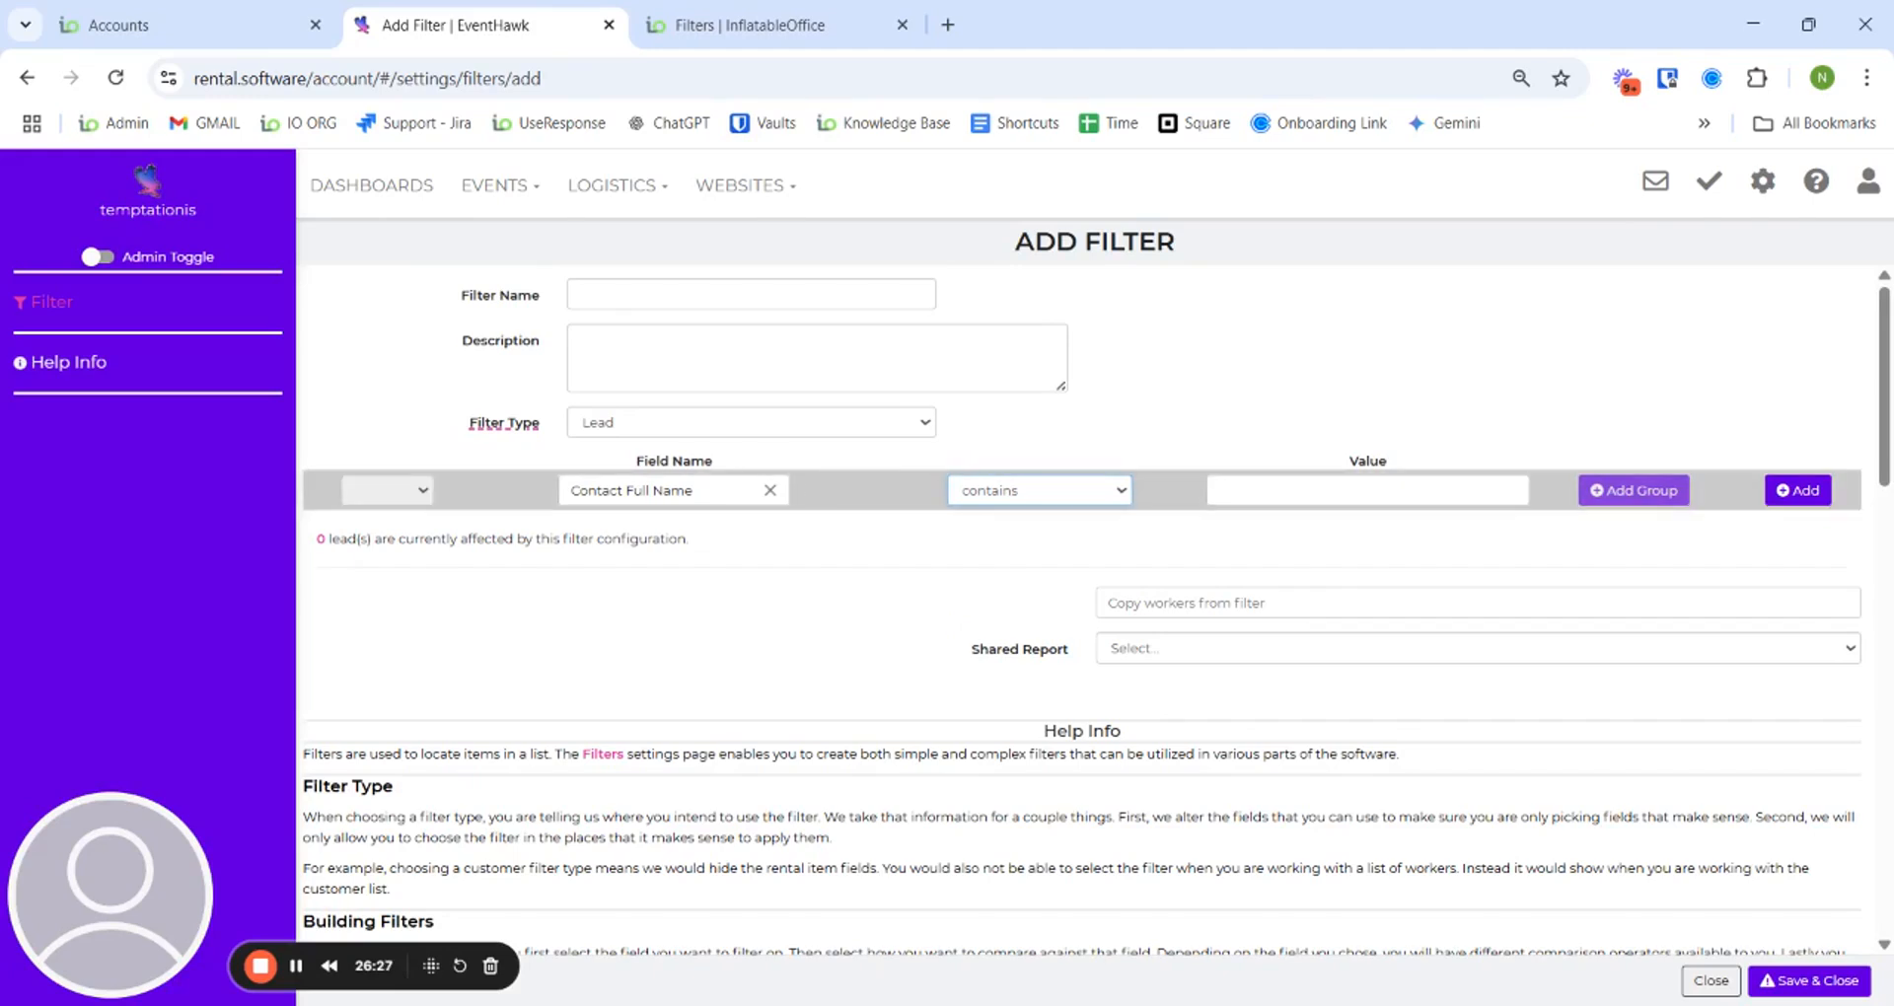
{"action": "left_click", "coordinate": [1327, 486]}
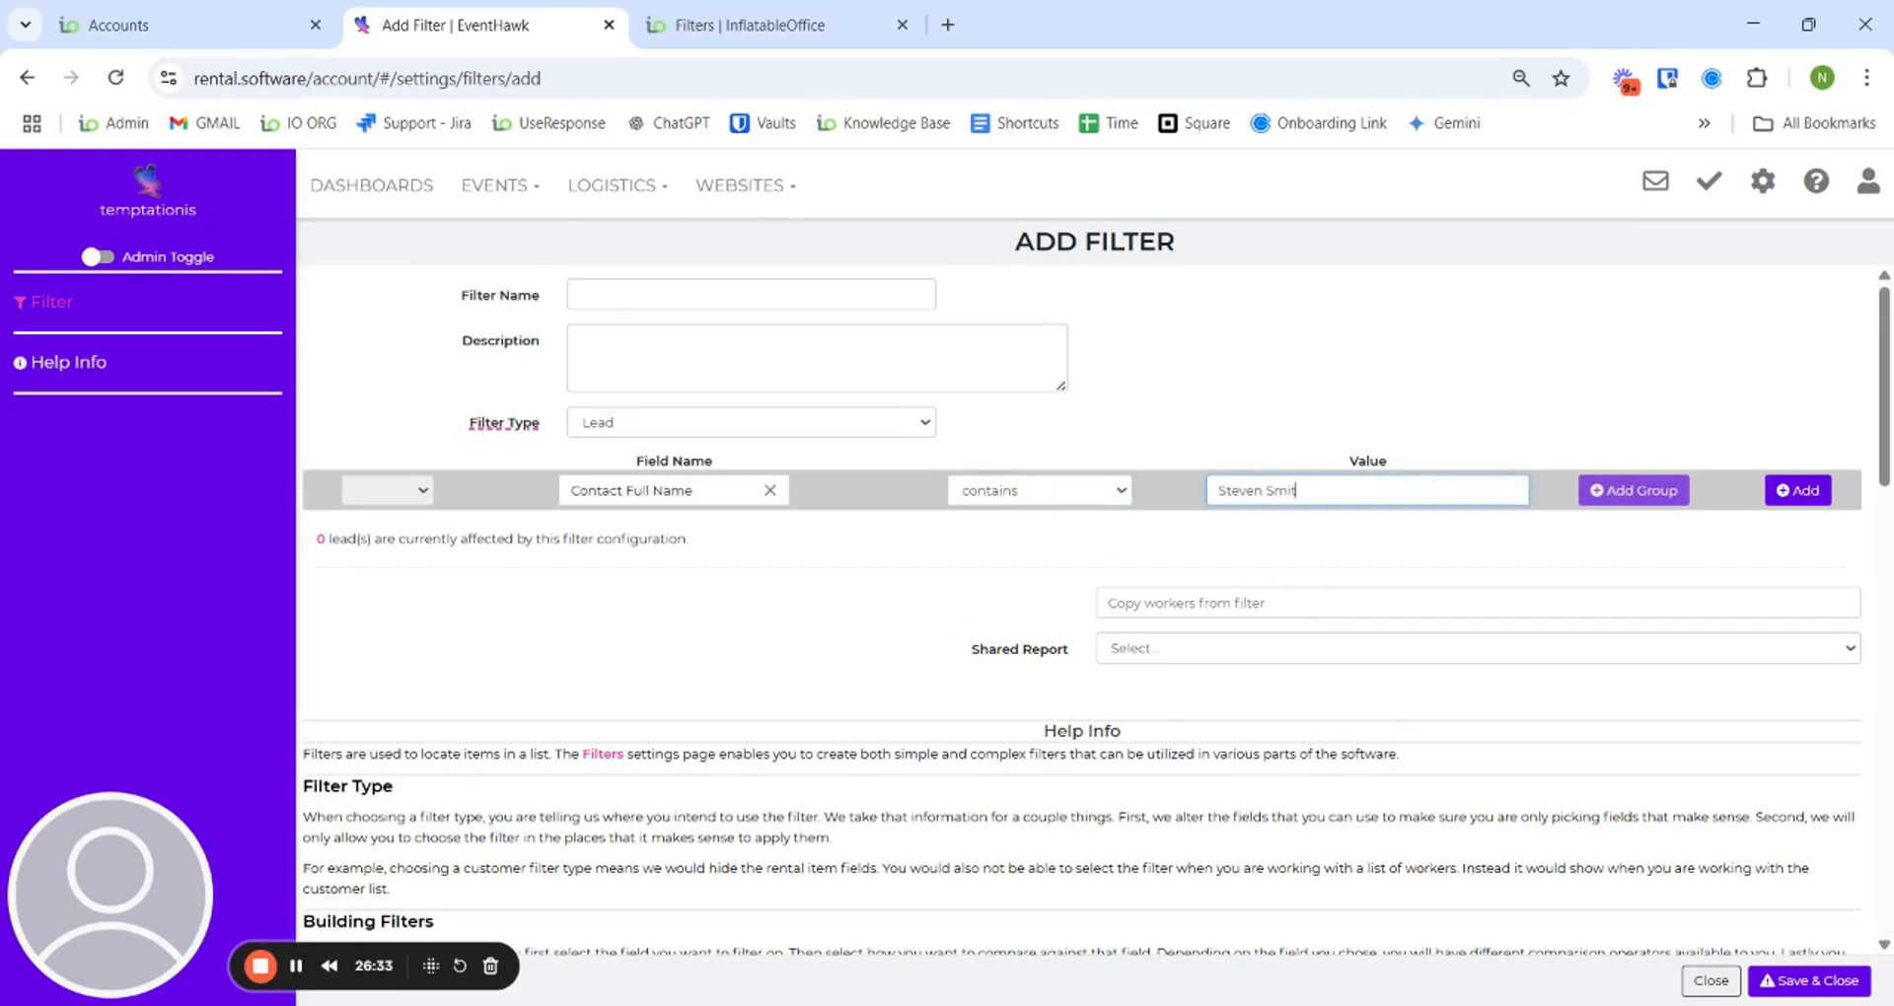
{"action": "left_click", "coordinate": [1804, 493]}
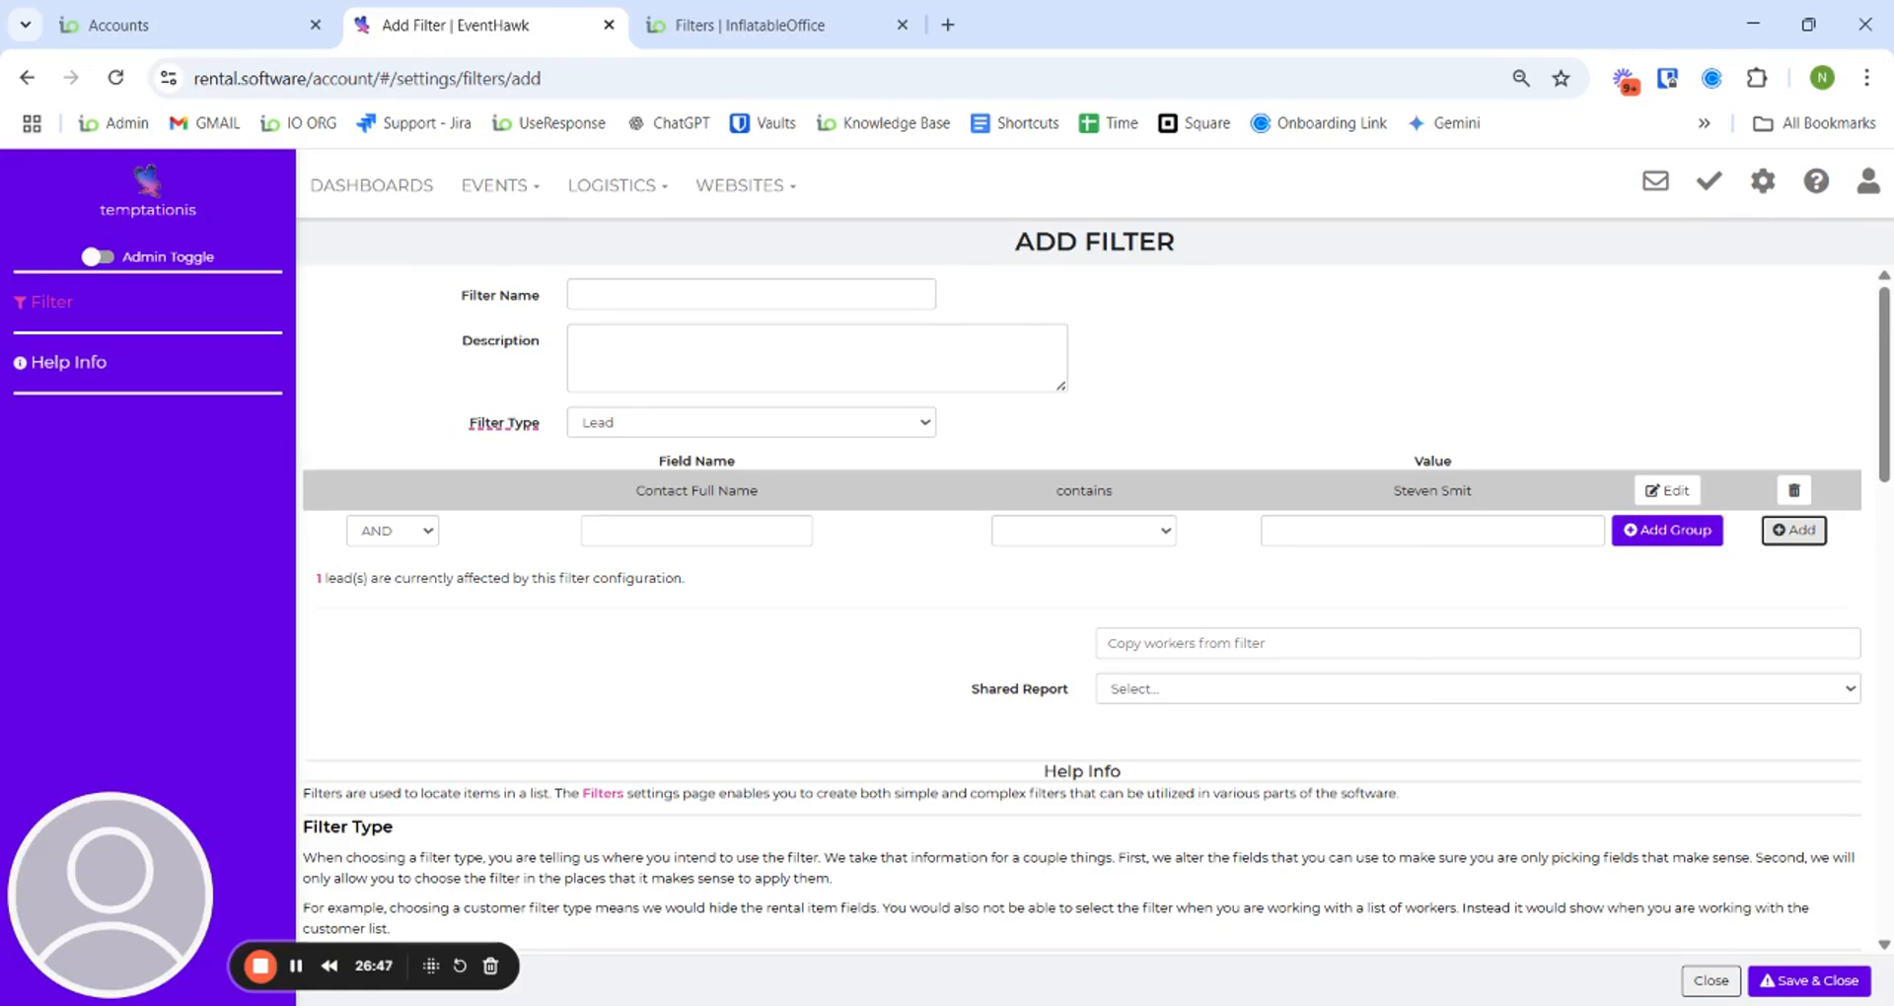
{"action": "left_click_drag", "start_coordinate": [1491, 503], "coordinate": [1393, 494]}
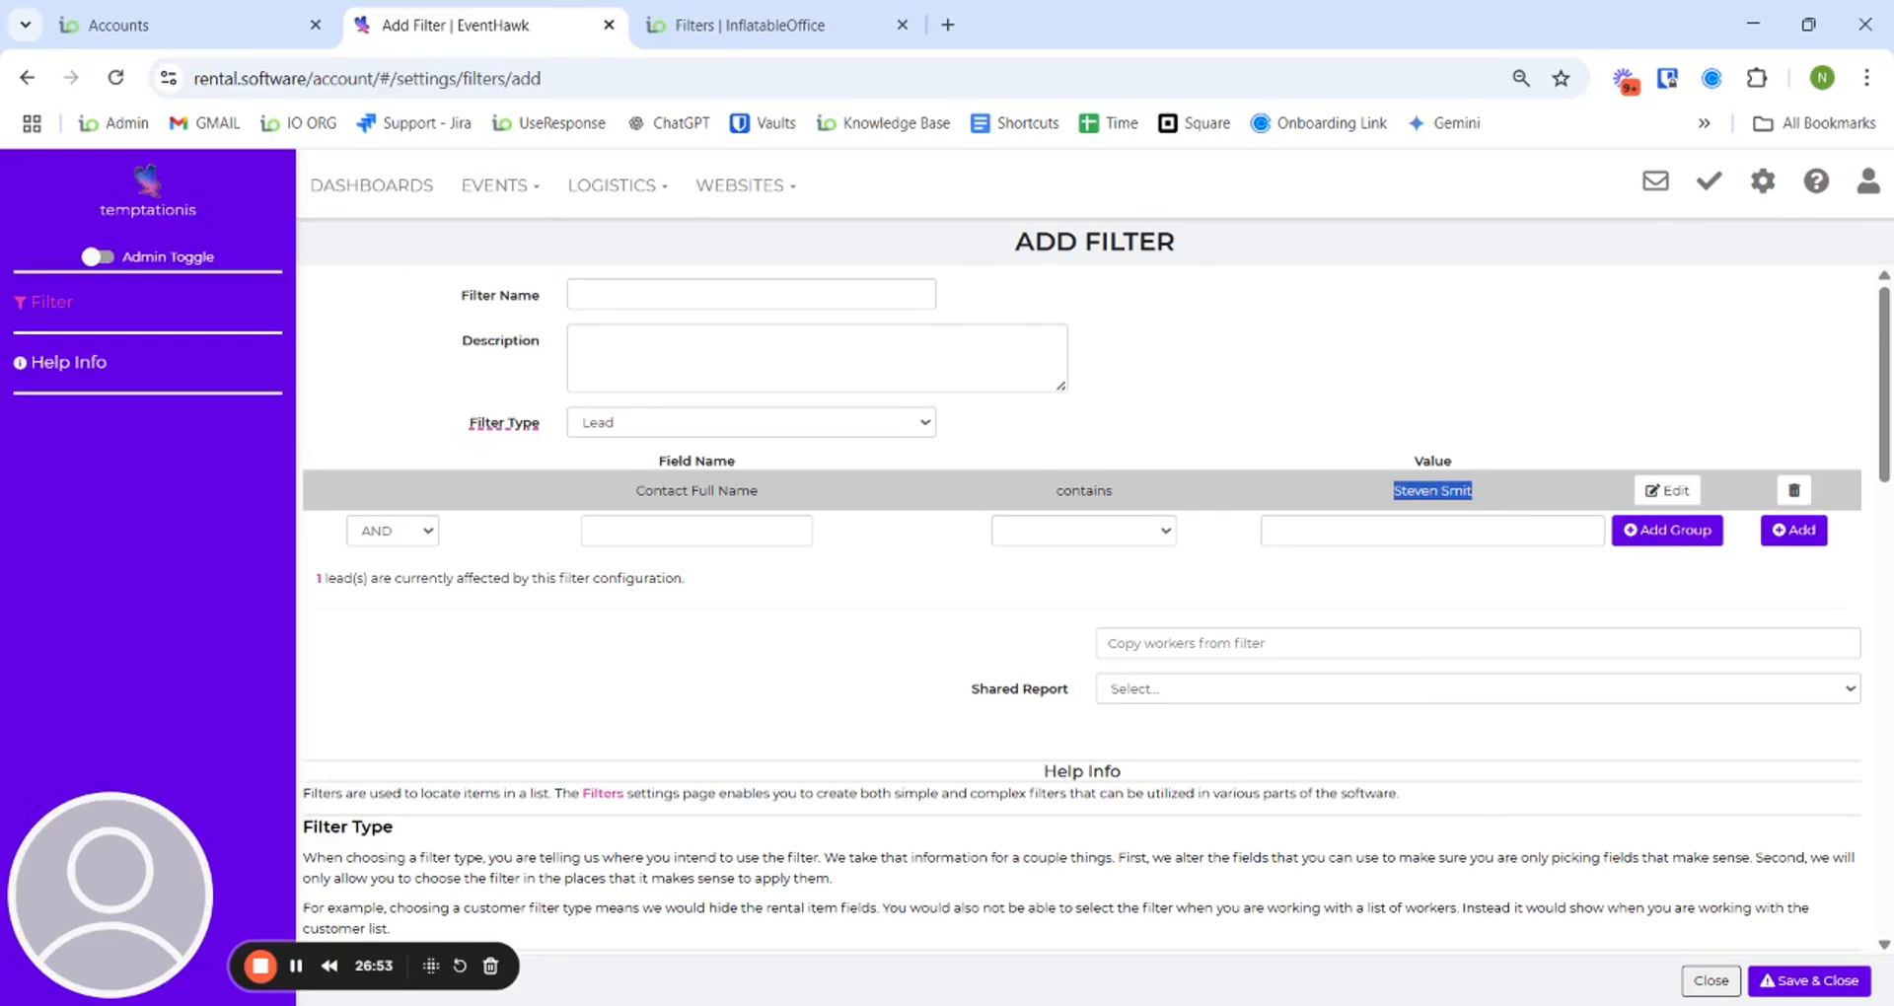
{"action": "left_click", "coordinate": [1510, 499]}
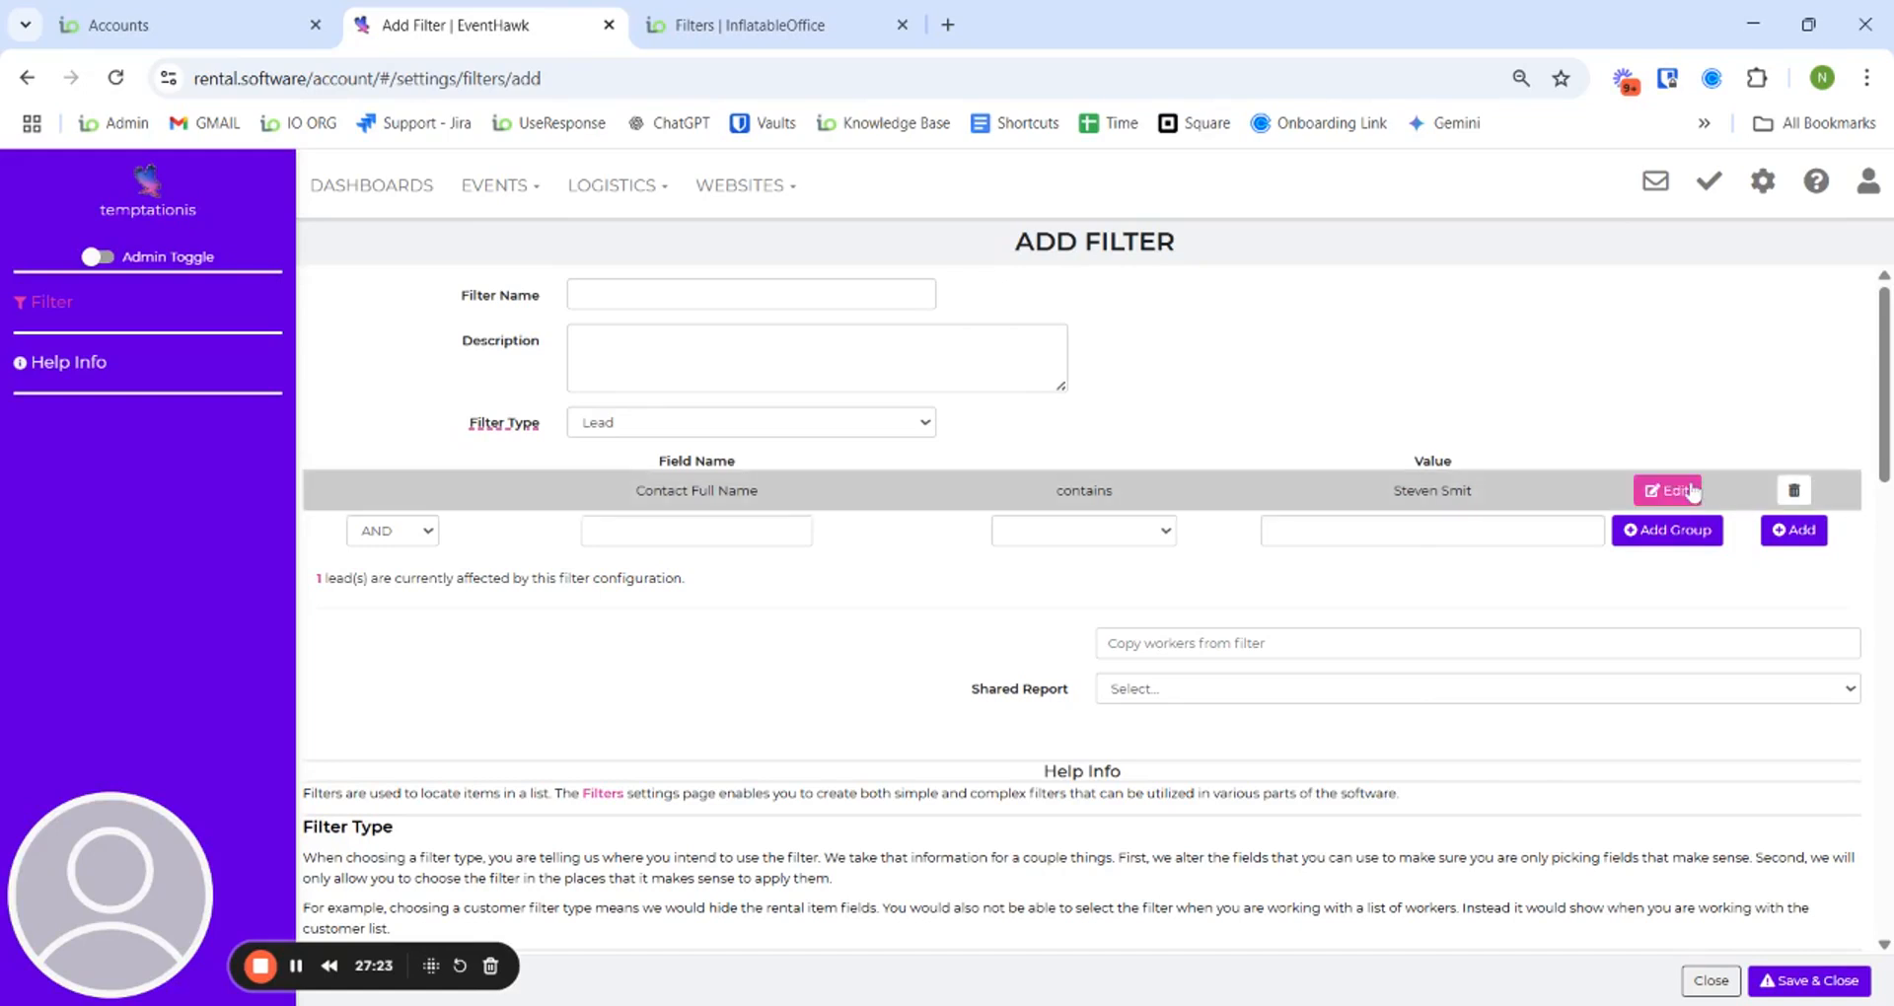
- Switch the Contact Full Name condition to equals, fix the truncated name value, and save it
{"action": "left_click", "coordinate": [1691, 492]}
{"action": "left_click", "coordinate": [1126, 502]}
{"action": "left_click", "coordinate": [1124, 511]}
{"action": "left_click", "coordinate": [1351, 490]}
{"action": "type", "text": "h"}
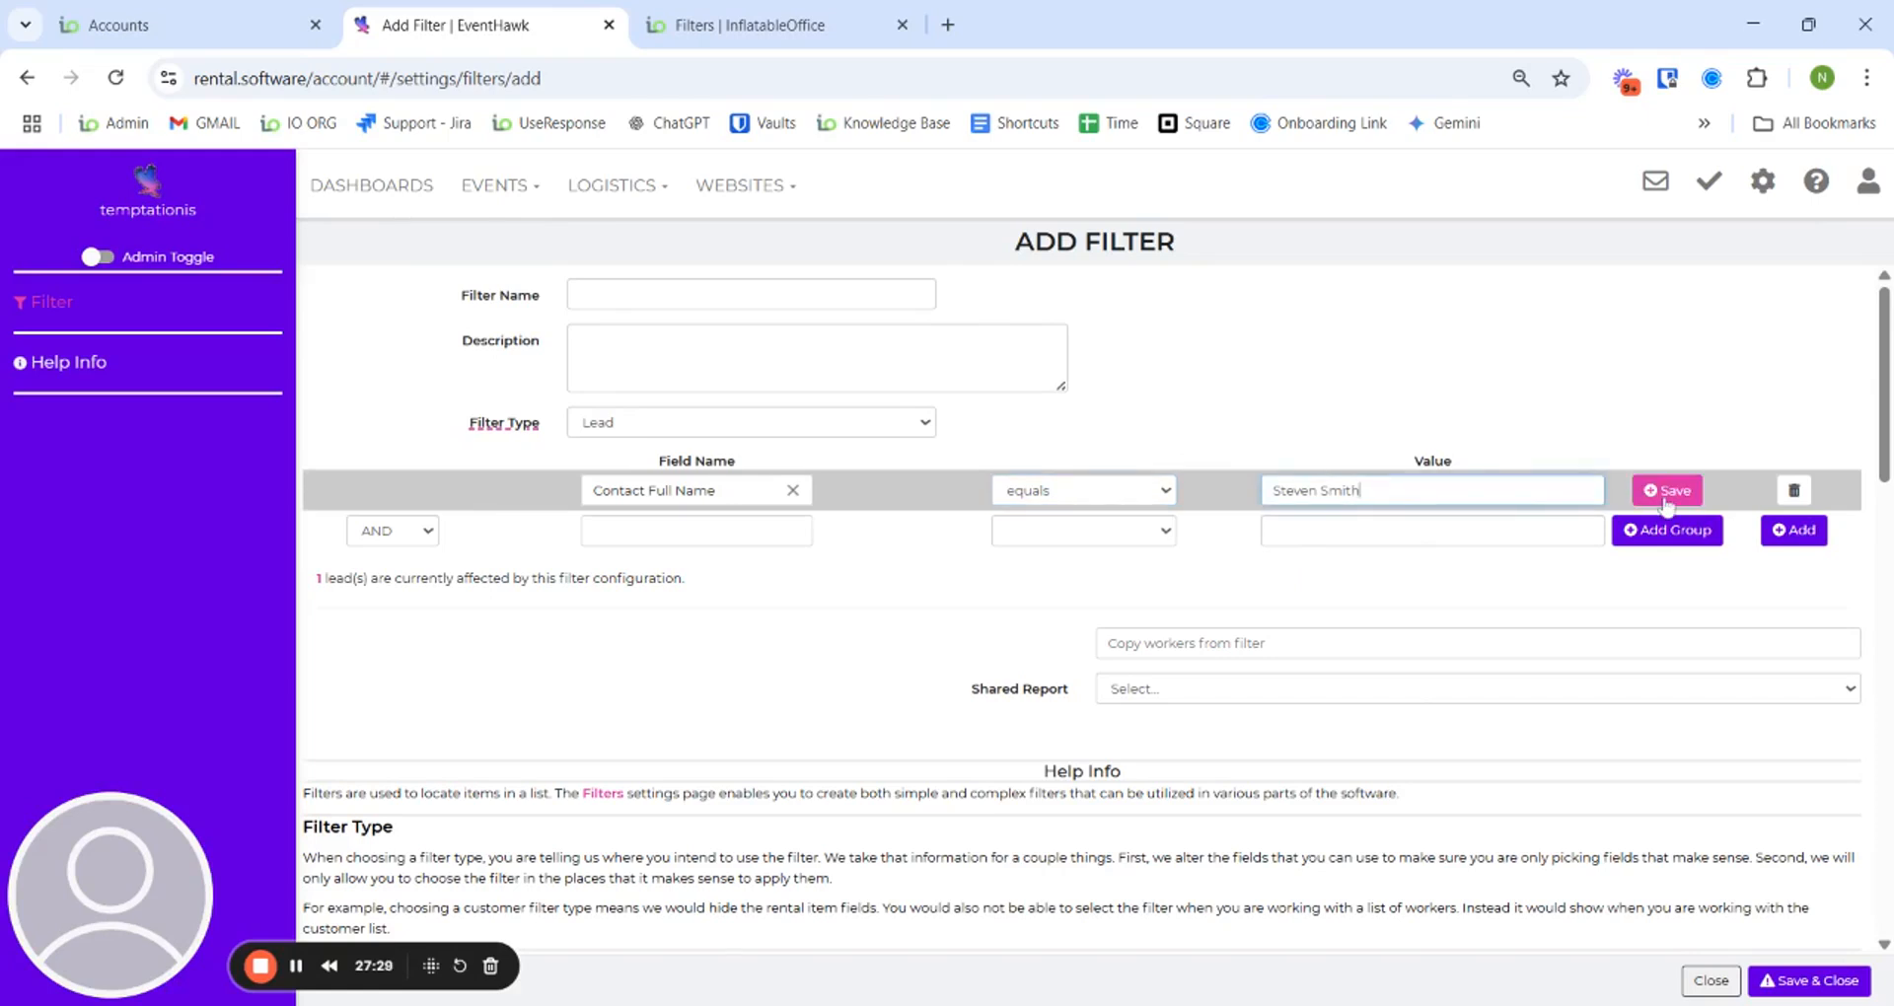
{"action": "left_click", "coordinate": [1667, 491]}
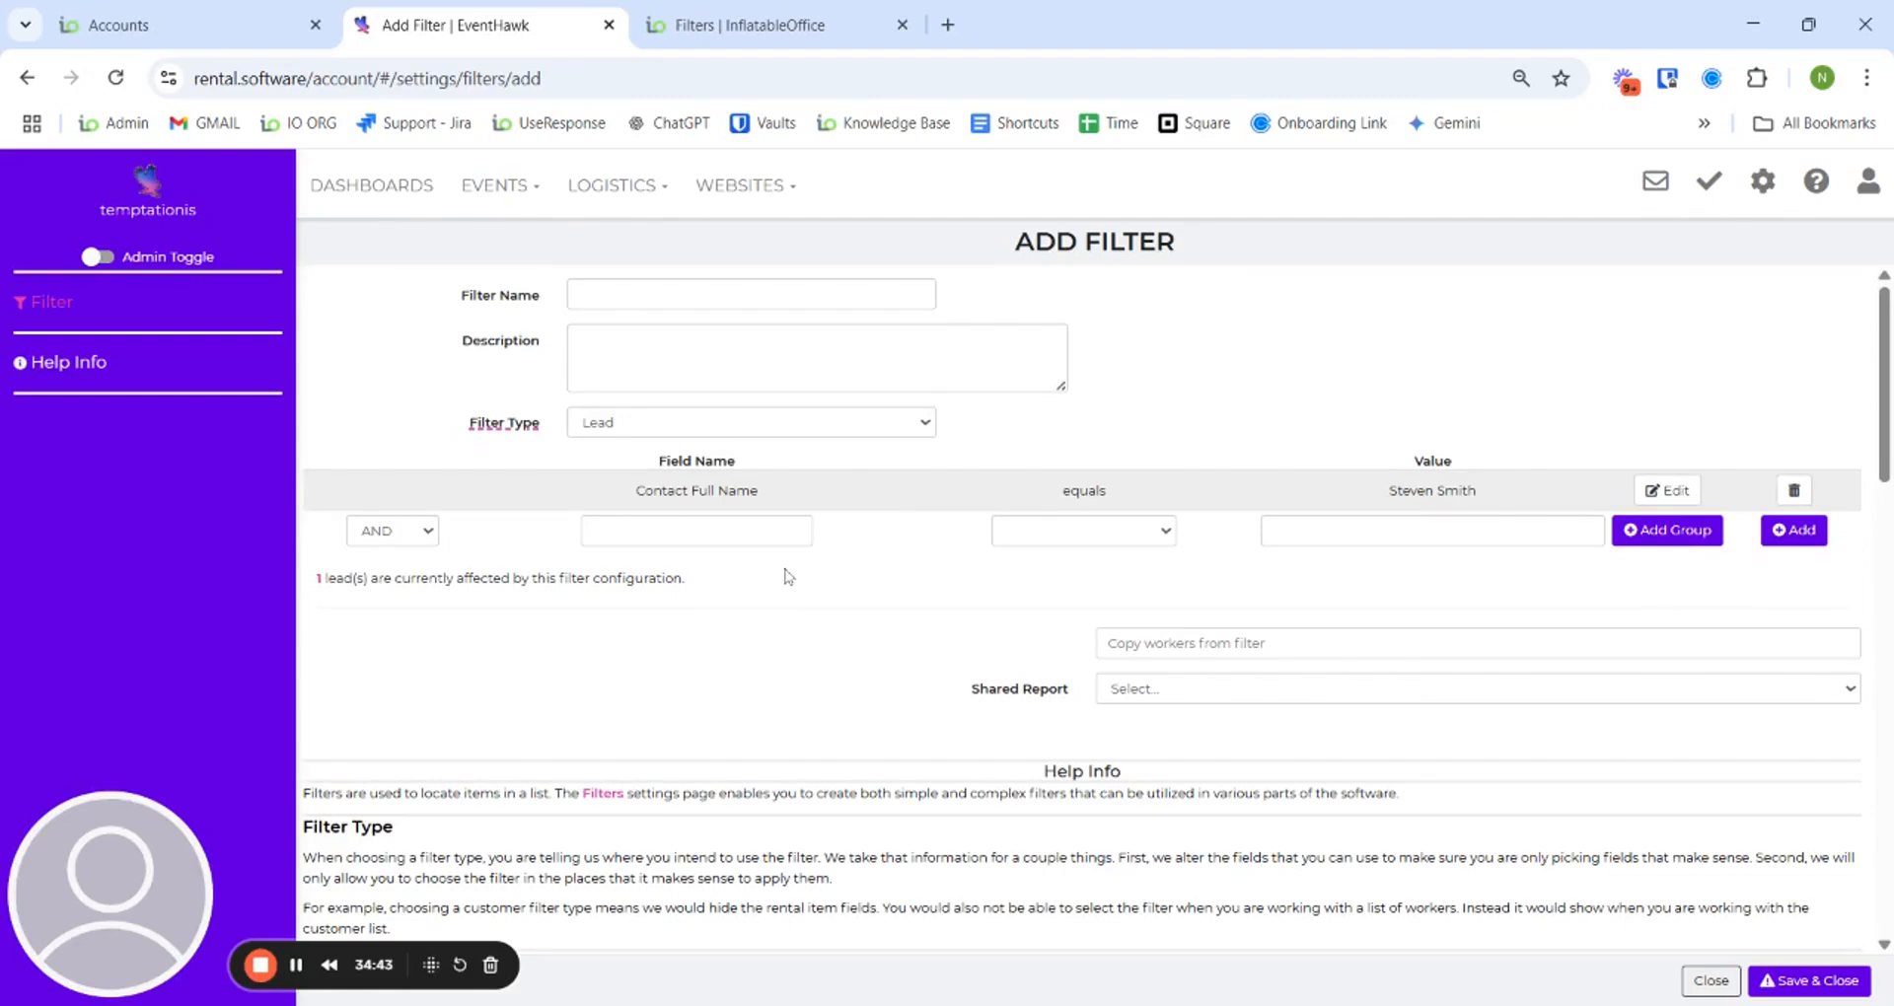
- Add a Lead Start Date condition using Last X days with the value 14
{"action": "left_click", "coordinate": [768, 534]}
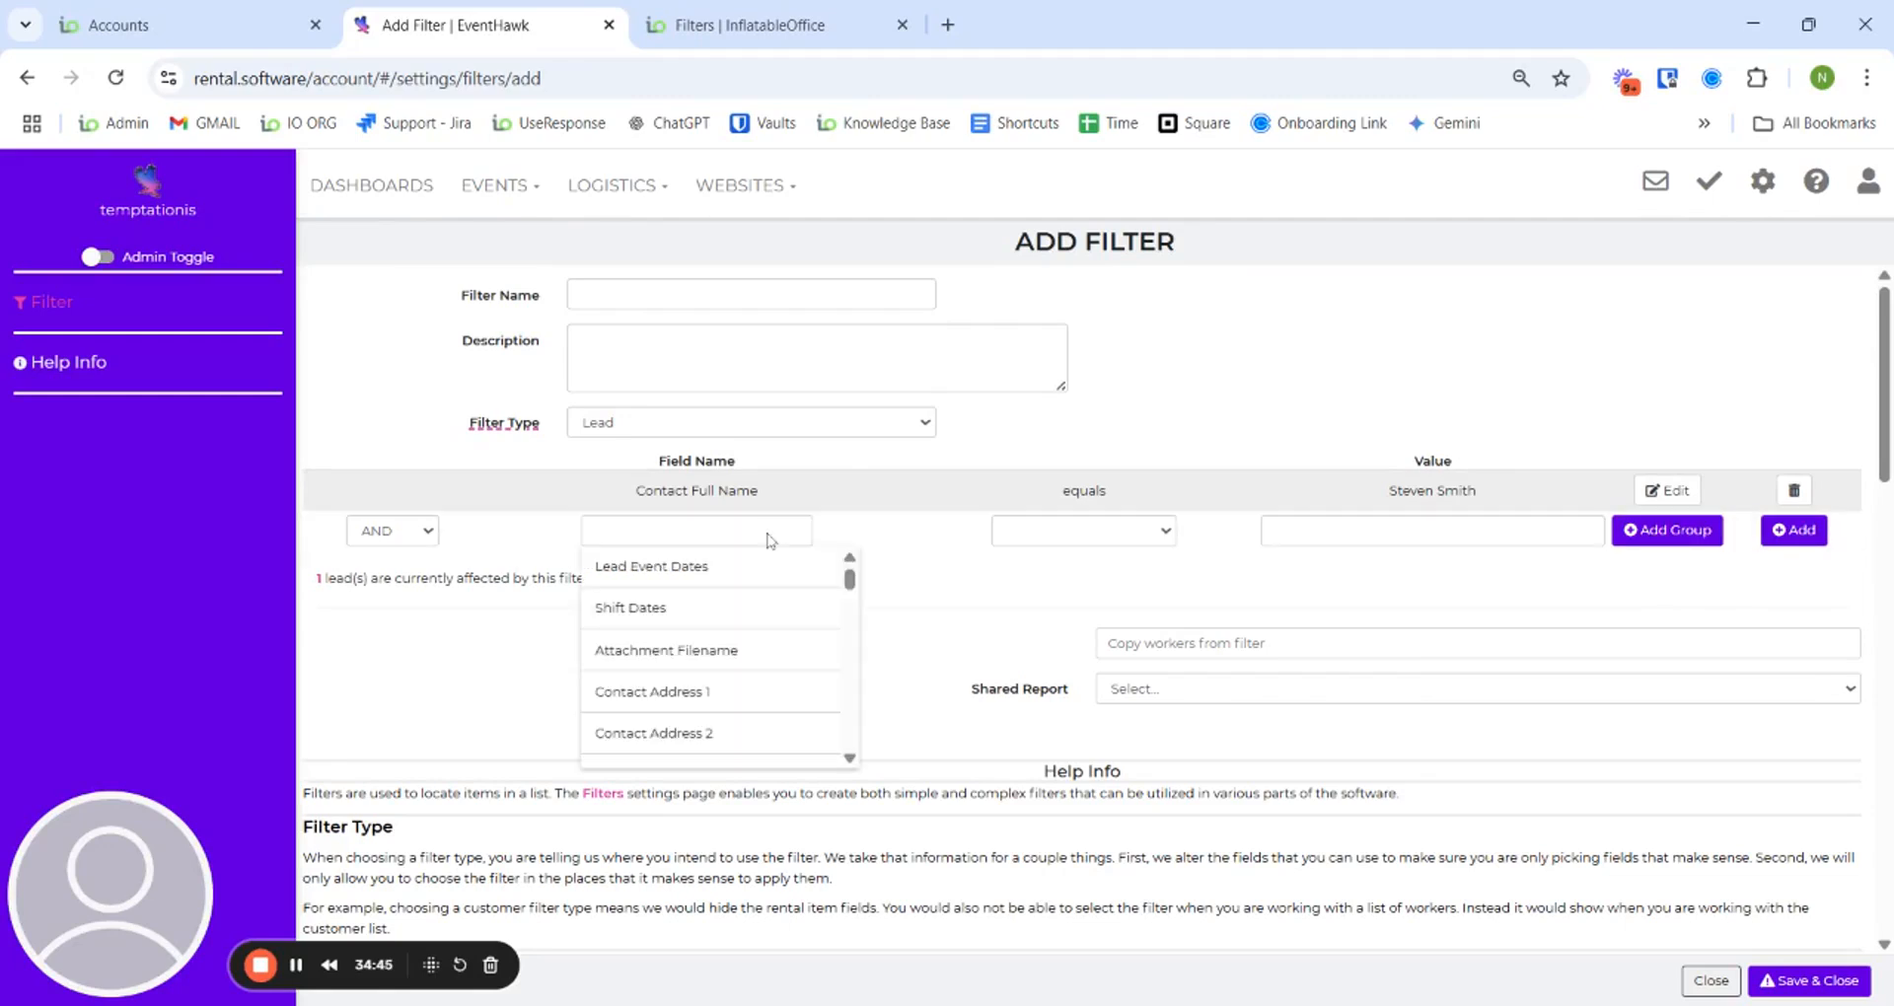
{"action": "type", "text": "event s"}
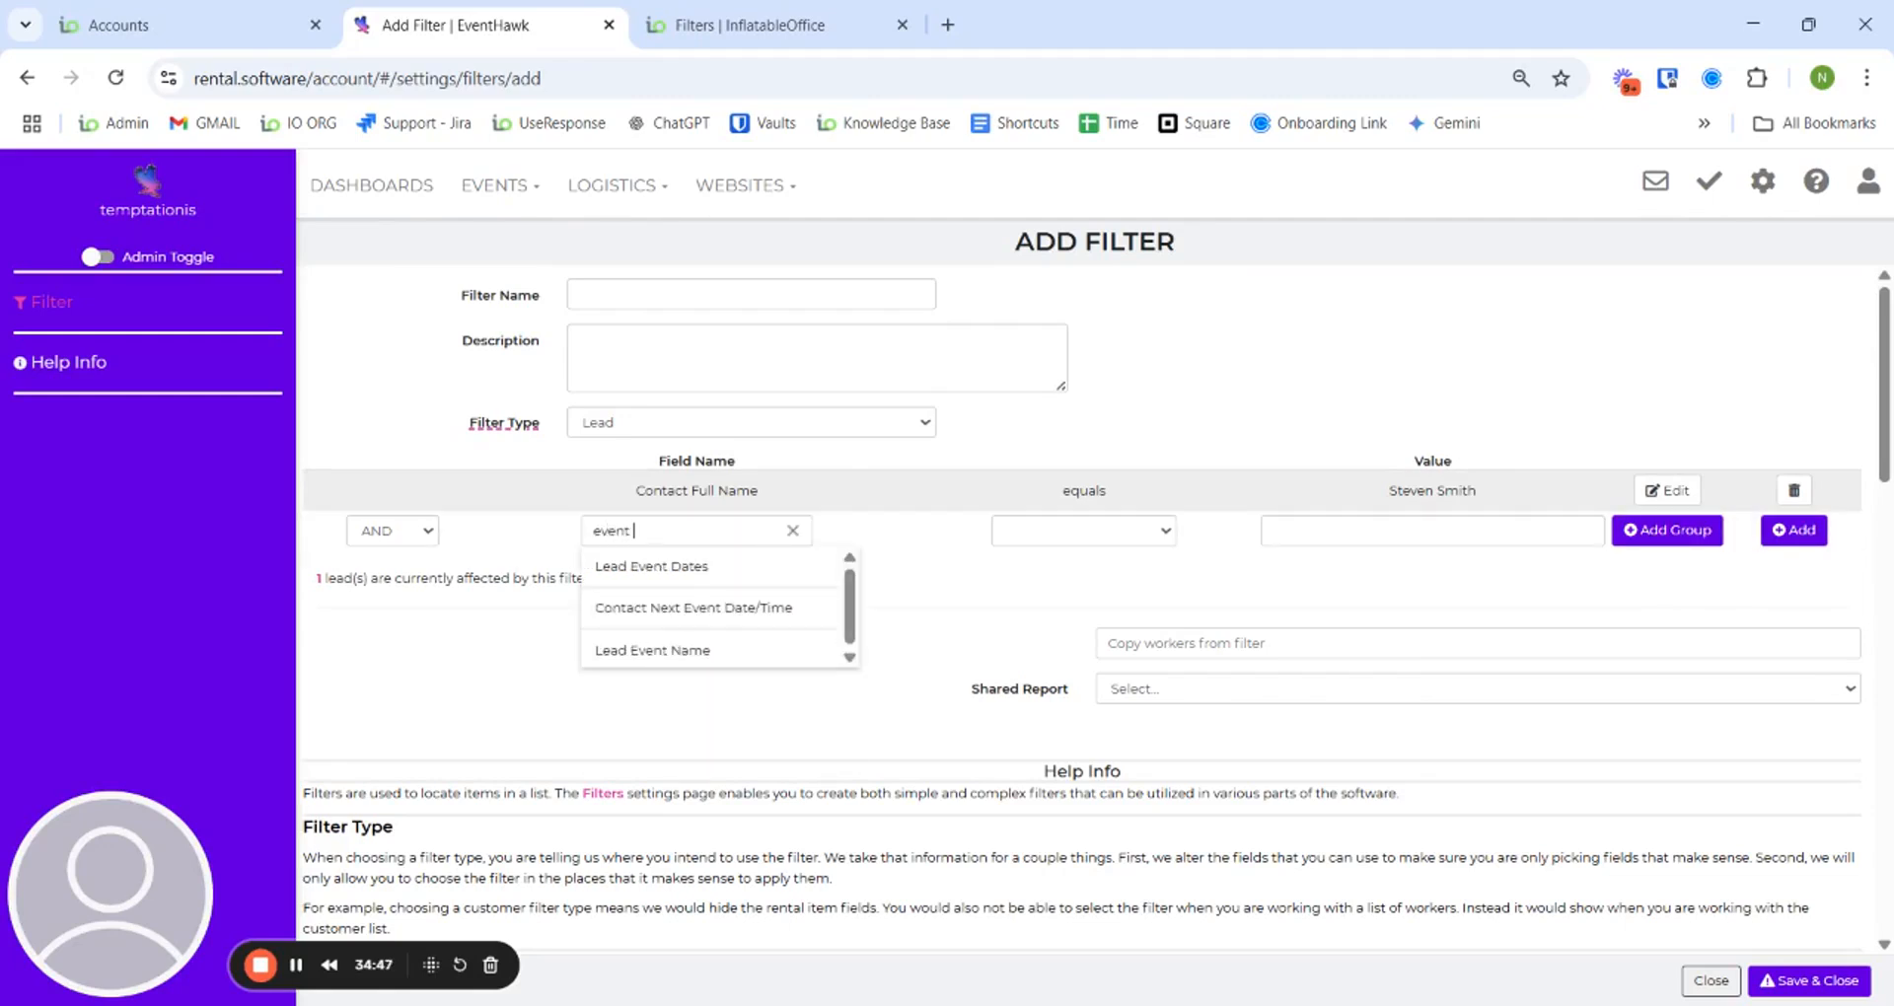
{"action": "key", "text": "BackSpace"}
{"action": "key", "text": "BackSpace"}
{"action": "key", "text": "BackSpace"}
{"action": "key", "text": "BackSpace"}
{"action": "key", "text": "BackSpace"}
{"action": "key", "text": "BackSpace"}
{"action": "key", "text": "BackSpace"}
{"action": "type", "text": "lead sta"}
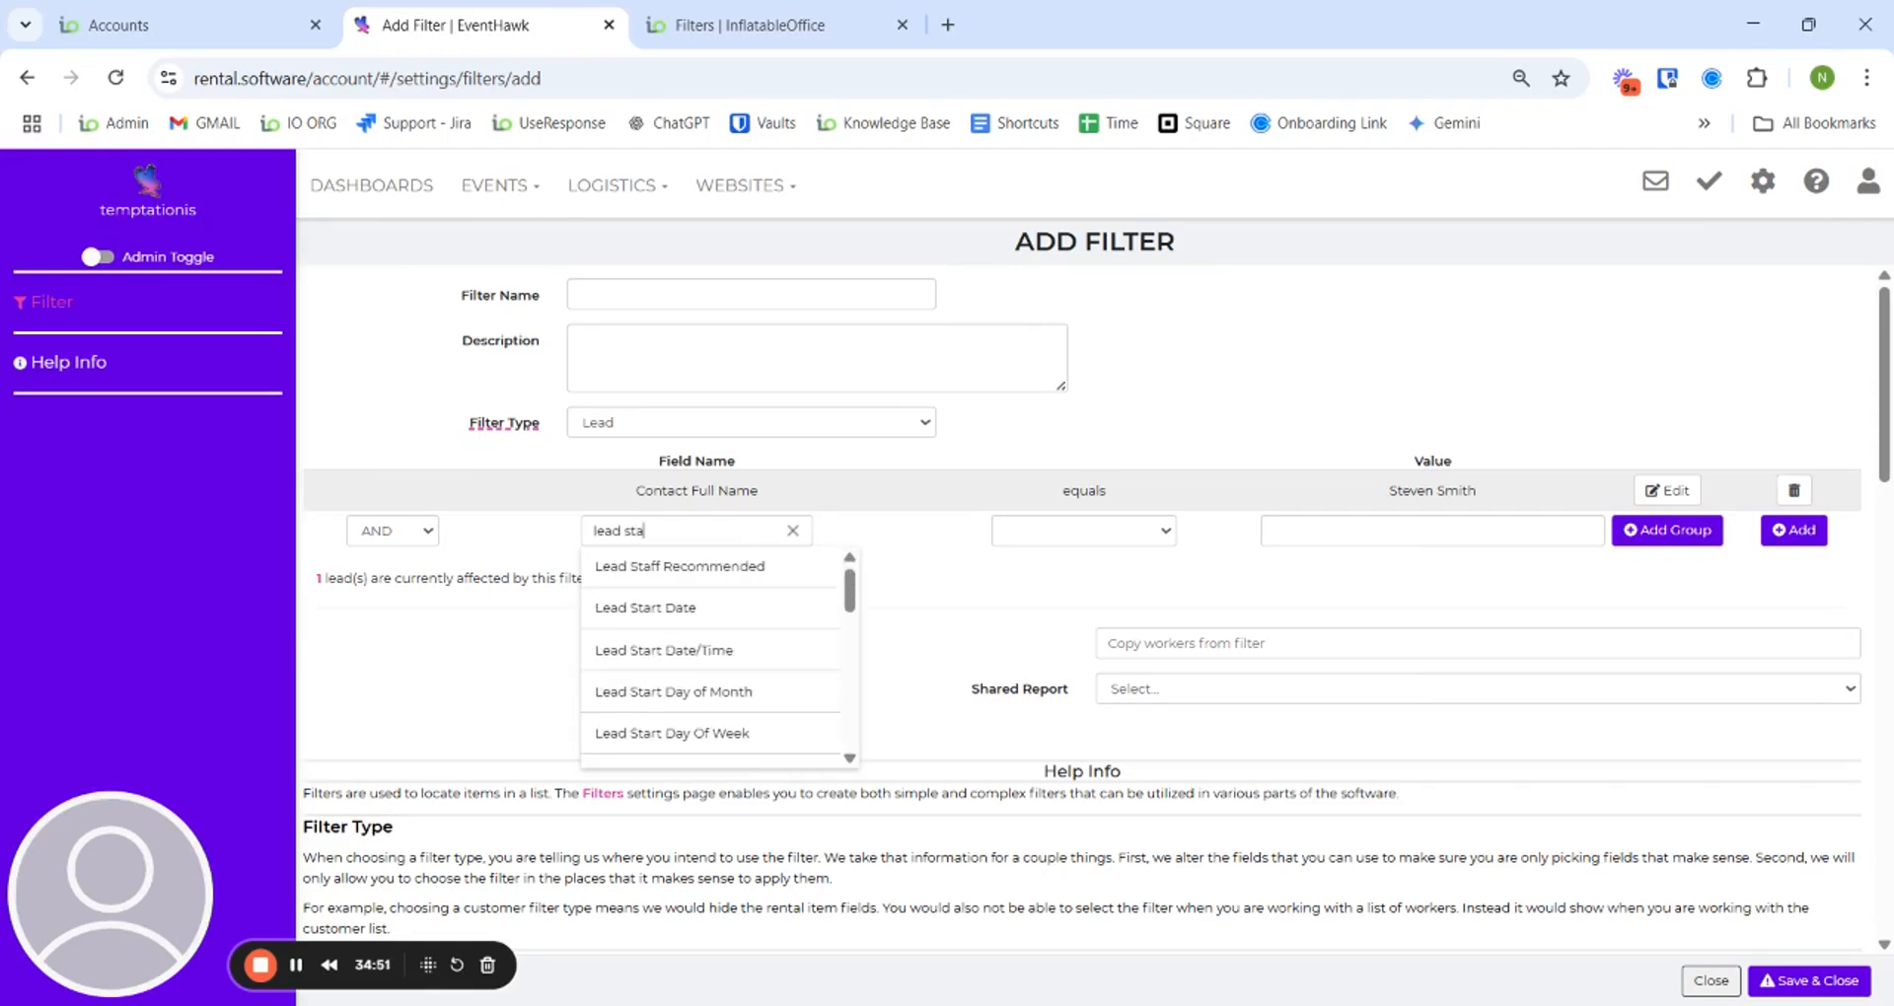
{"action": "left_click", "coordinate": [739, 617]}
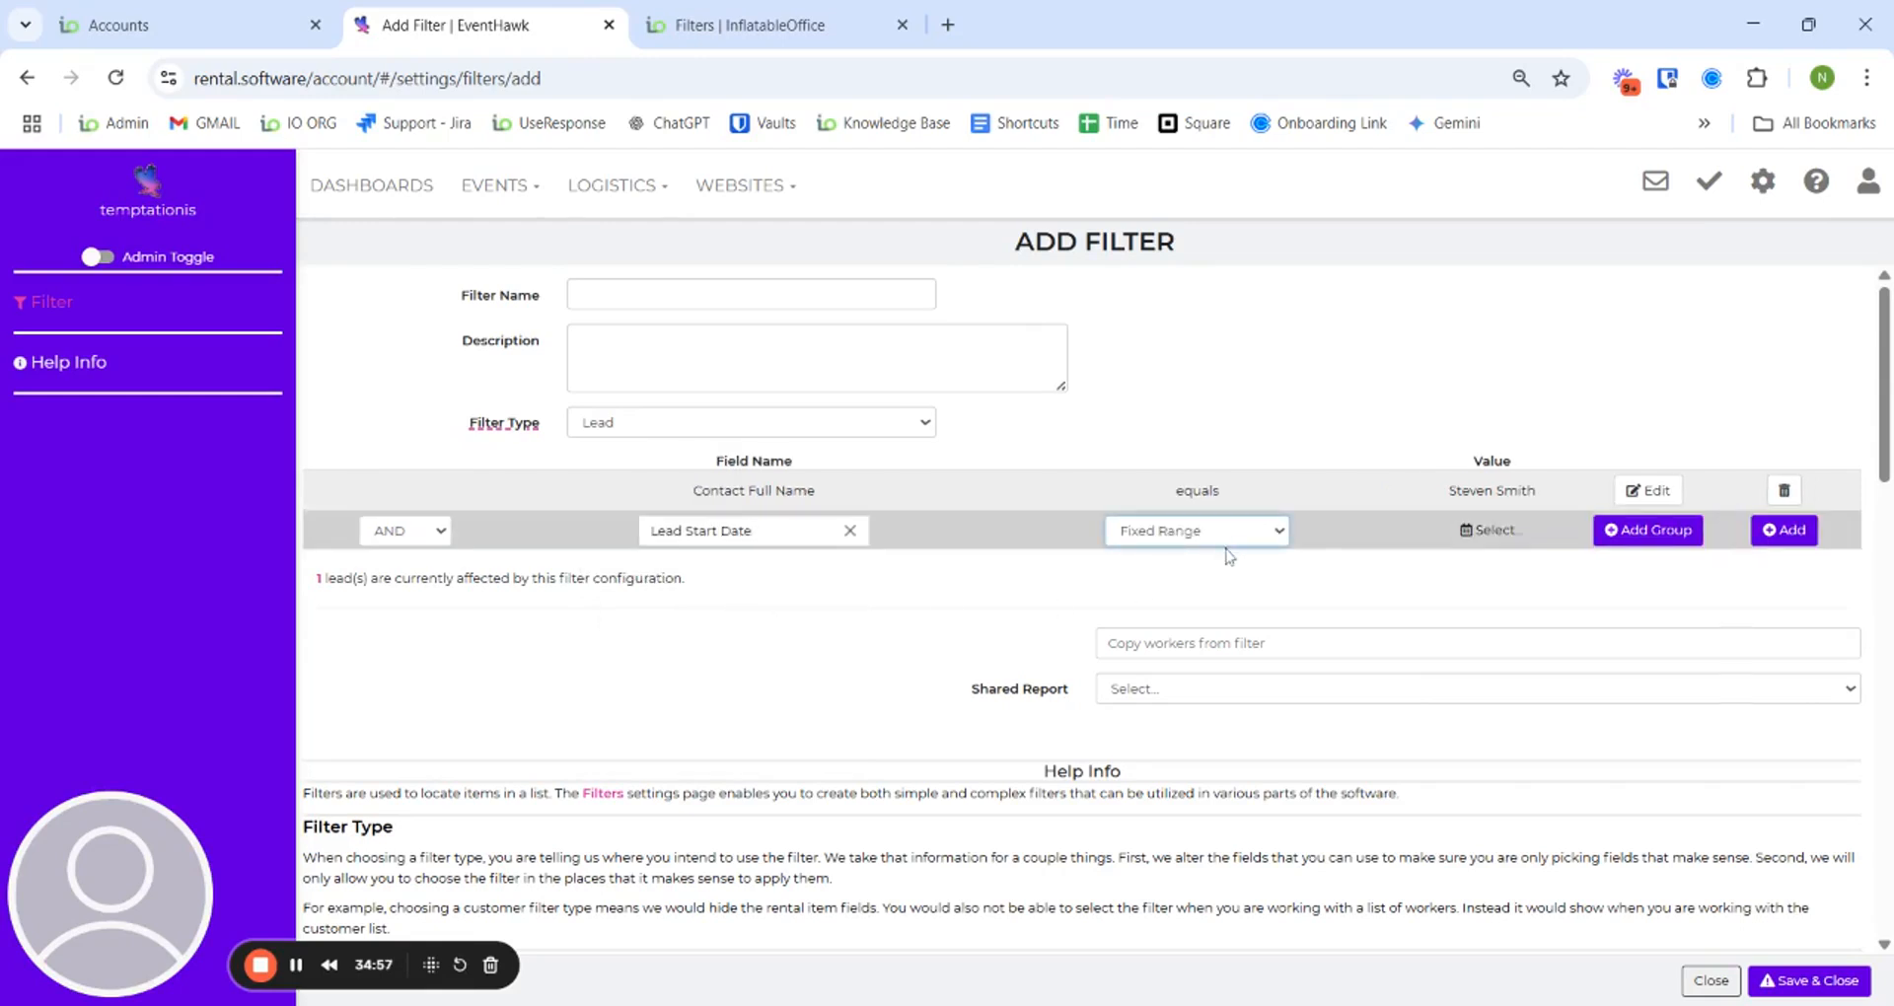
{"action": "left_click", "coordinate": [1237, 632]}
{"action": "left_click", "coordinate": [1426, 536]}
{"action": "type", "text": "14"}
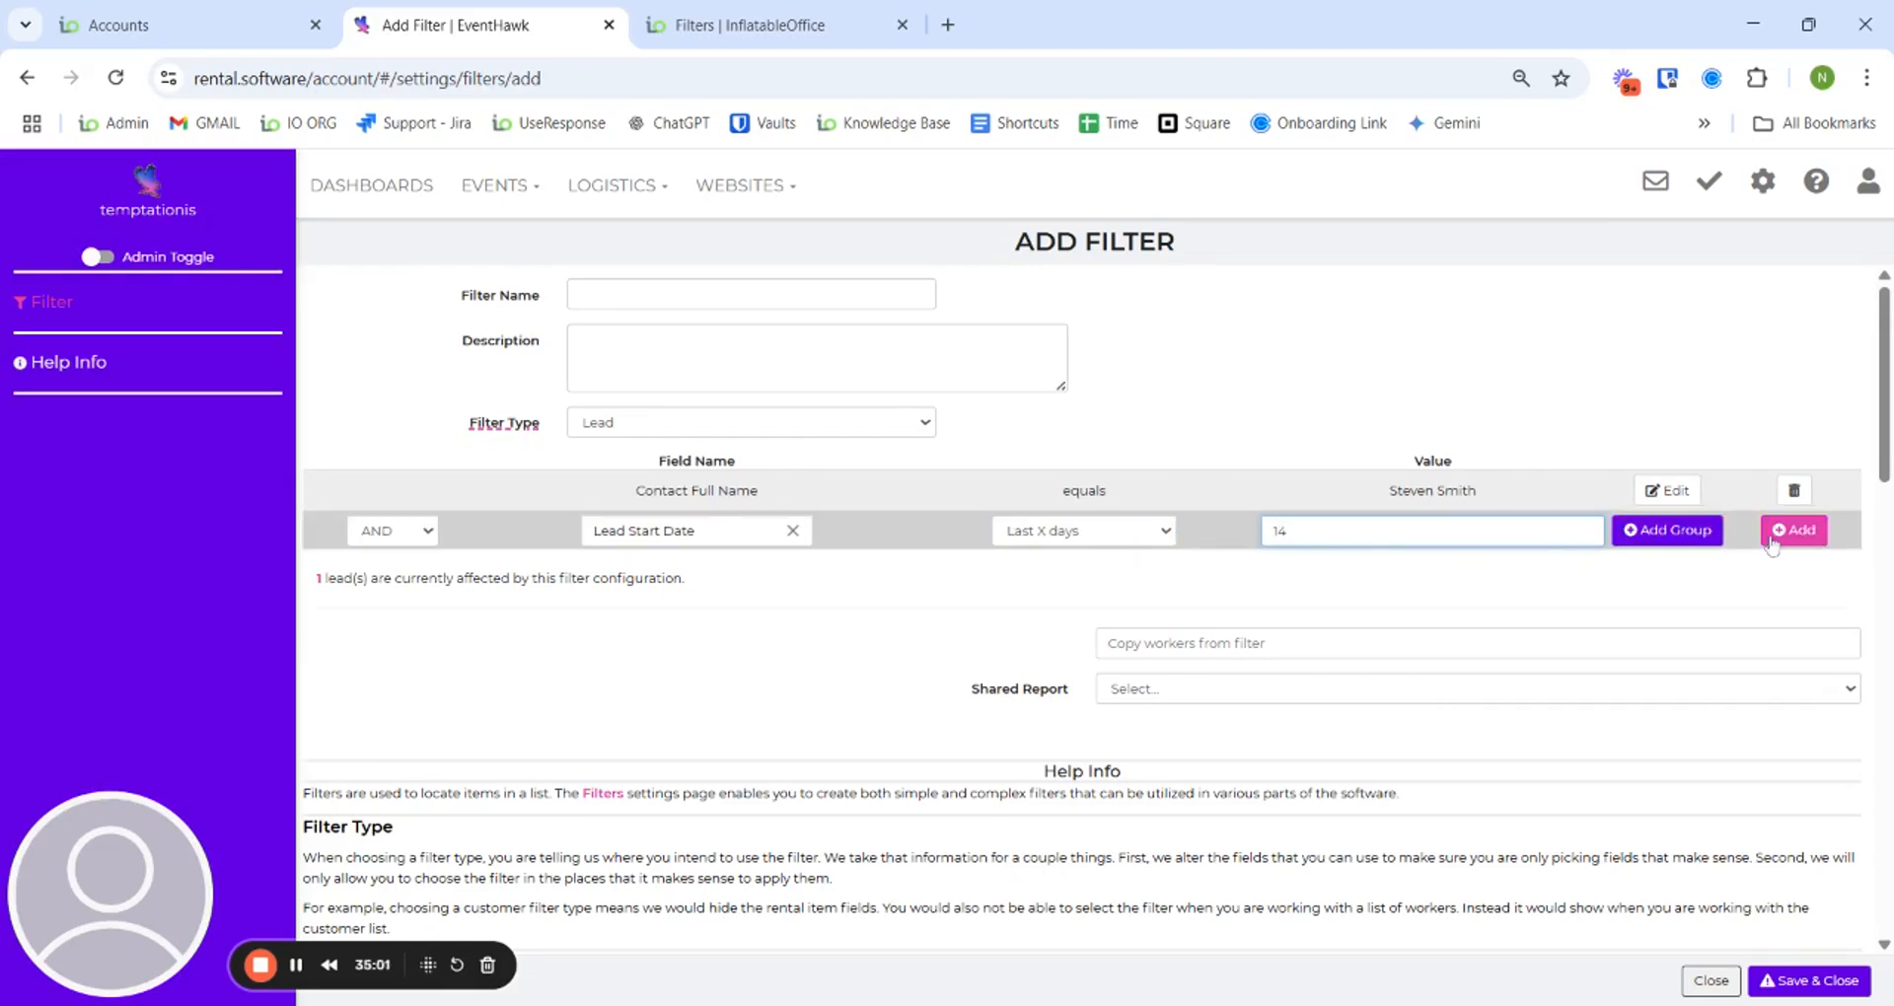
{"action": "left_click", "coordinate": [1765, 539]}
- Add a Lead Start Date Over X days ago 7 condition, dropping affected leads to 0
{"action": "left_click", "coordinate": [679, 572]}
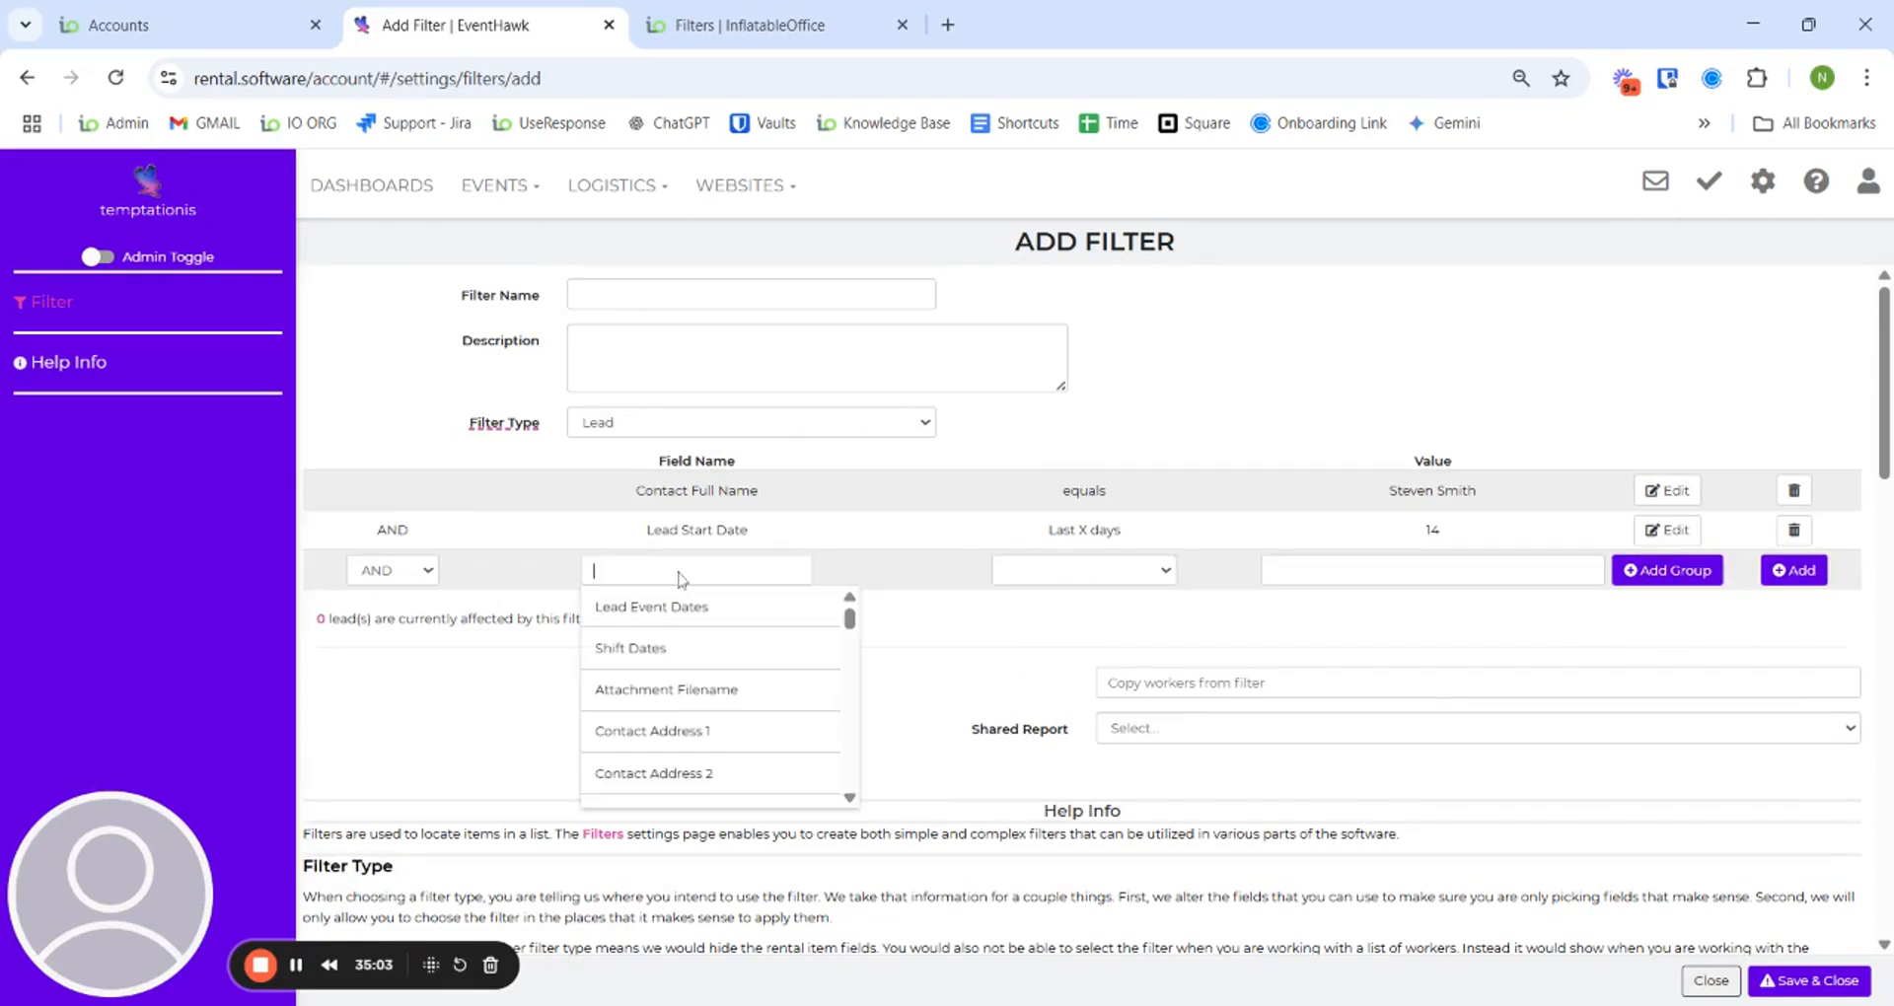
{"action": "type", "text": "lead star"}
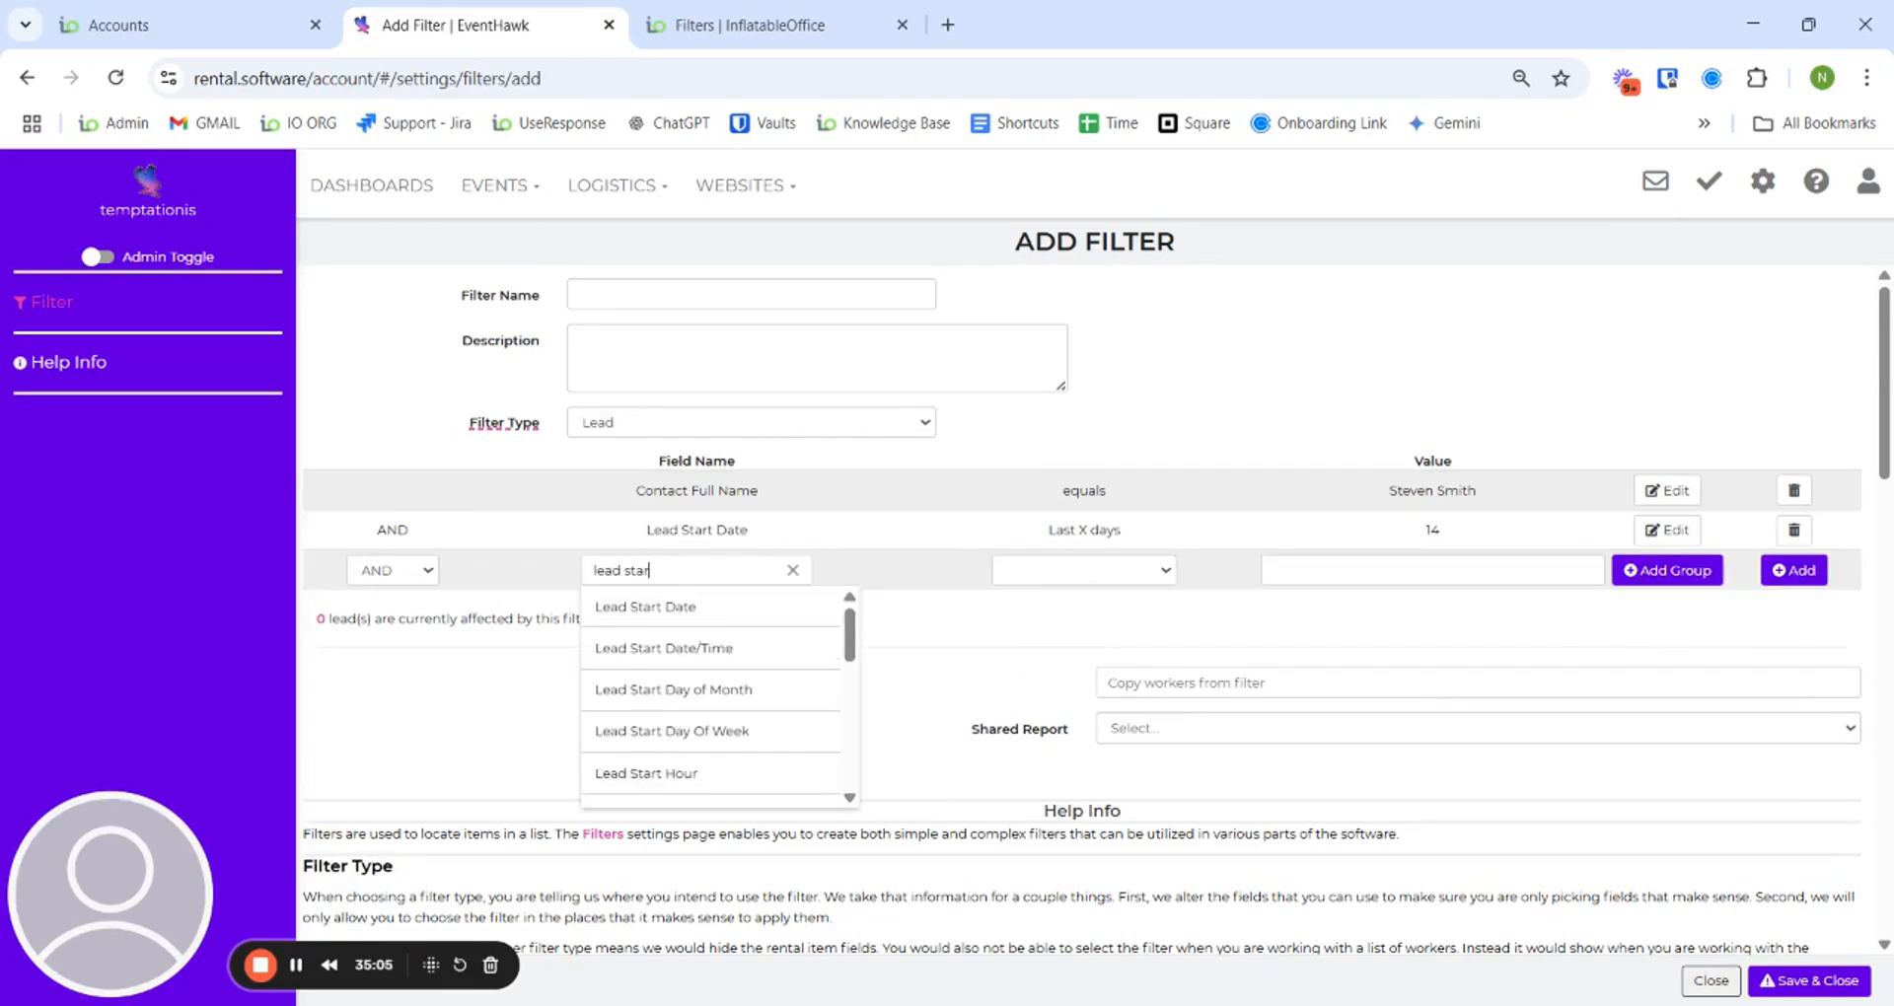
{"action": "left_click", "coordinate": [726, 606]}
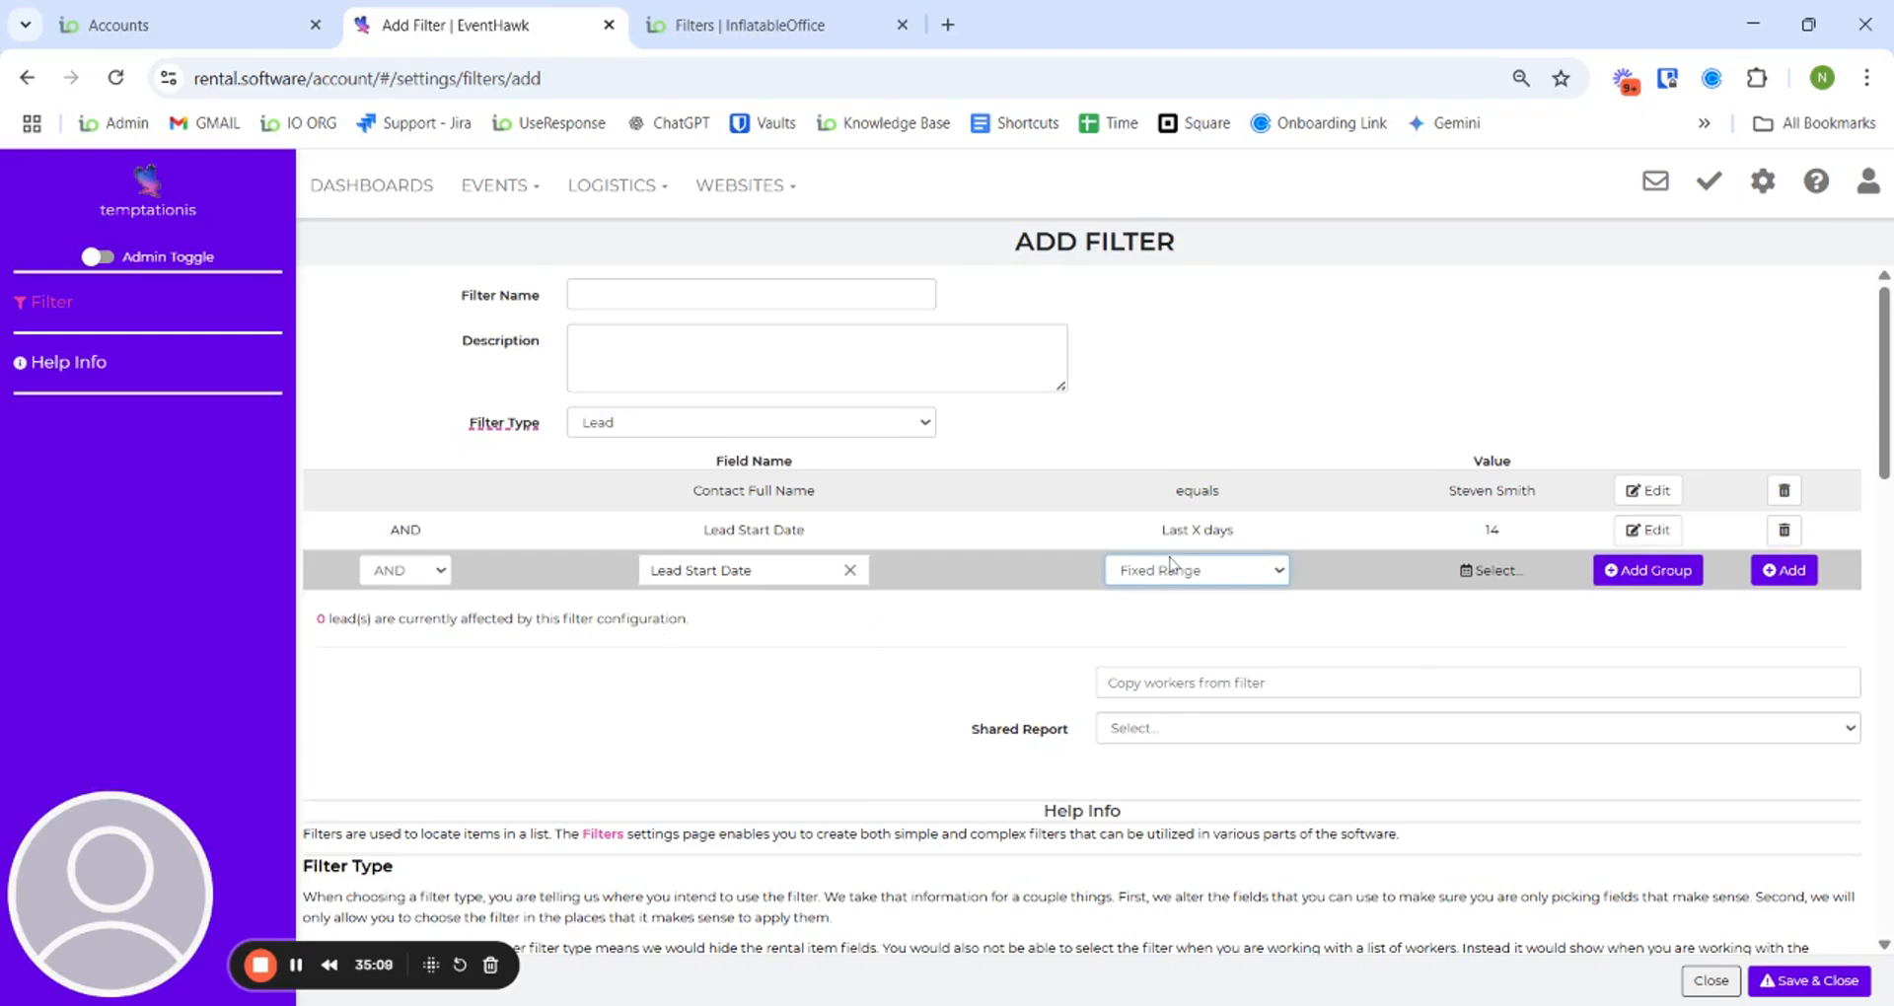
{"action": "left_click", "coordinate": [1174, 612]}
{"action": "left_click", "coordinate": [1430, 570]}
{"action": "type", "text": "7"}
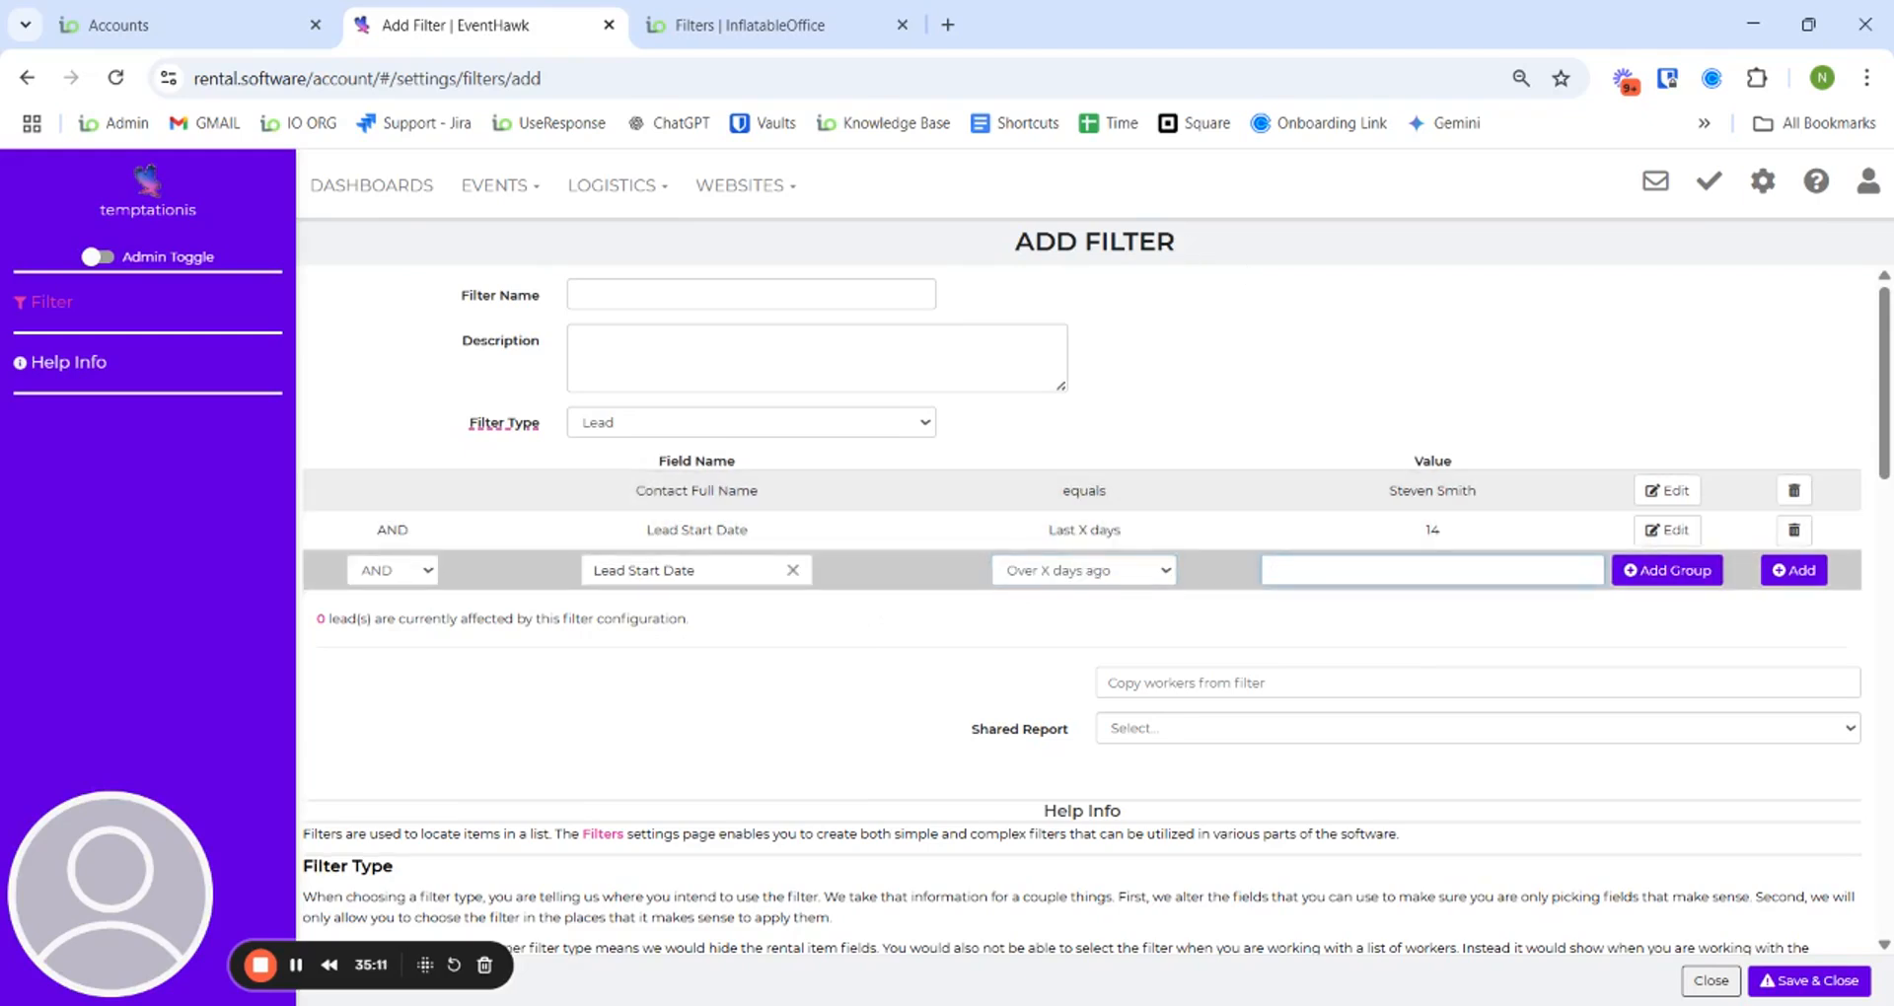
{"action": "left_click", "coordinate": [1792, 571]}
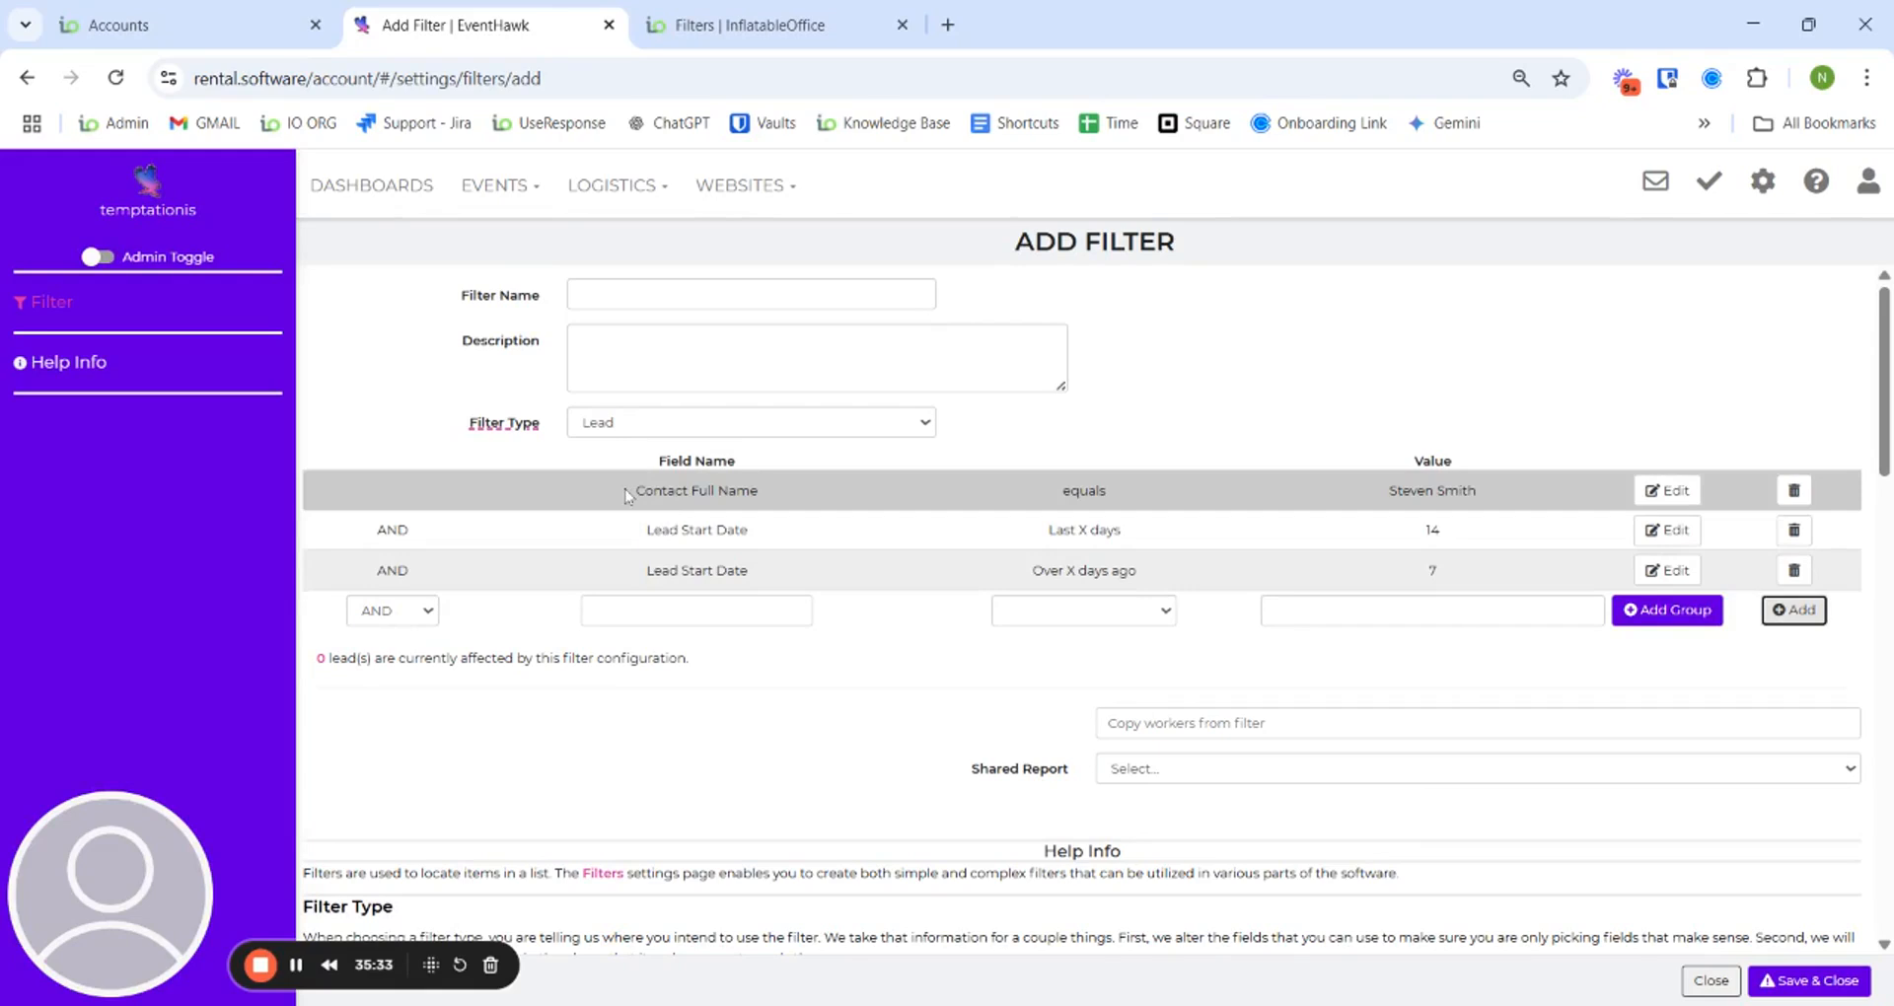
- Delete both Lead Start Date conditions and re-add Lead Start Date in last 14 days as its own group
{"action": "left_click", "coordinate": [1793, 531]}
{"action": "left_click", "coordinate": [1794, 531]}
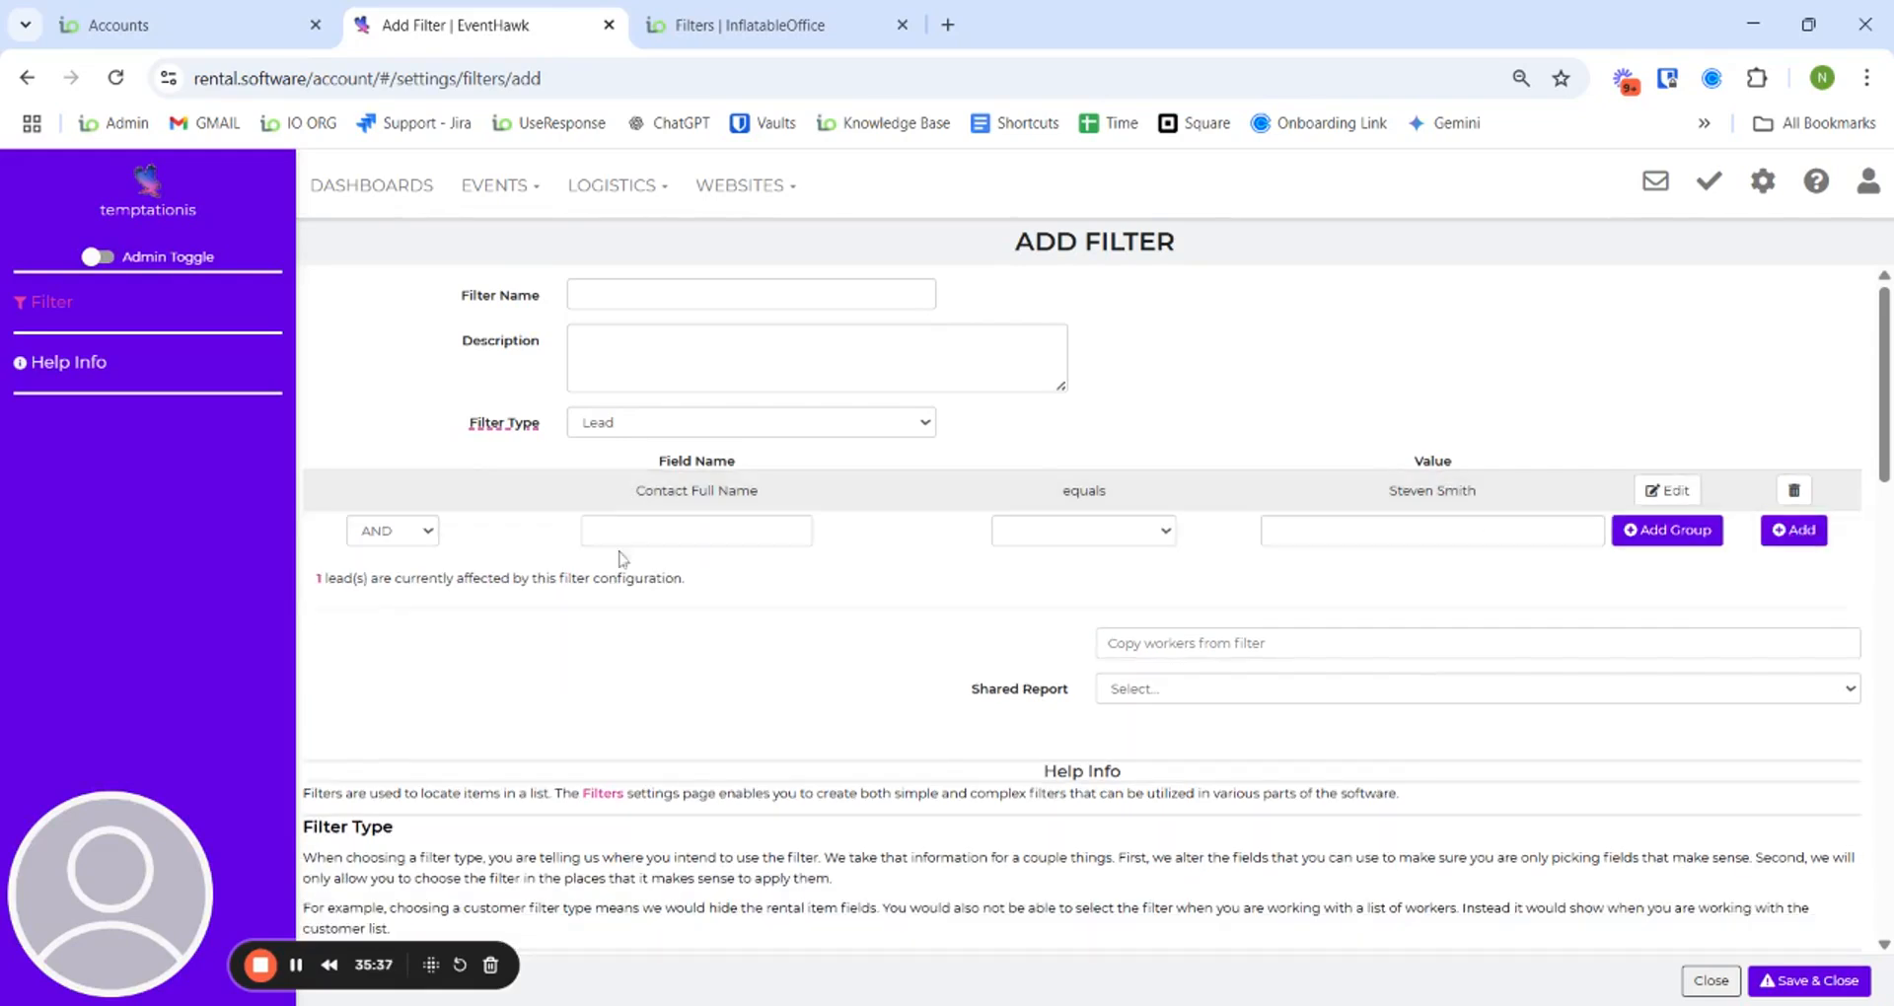
{"action": "left_click", "coordinate": [706, 533]}
{"action": "type", "text": "lead start"}
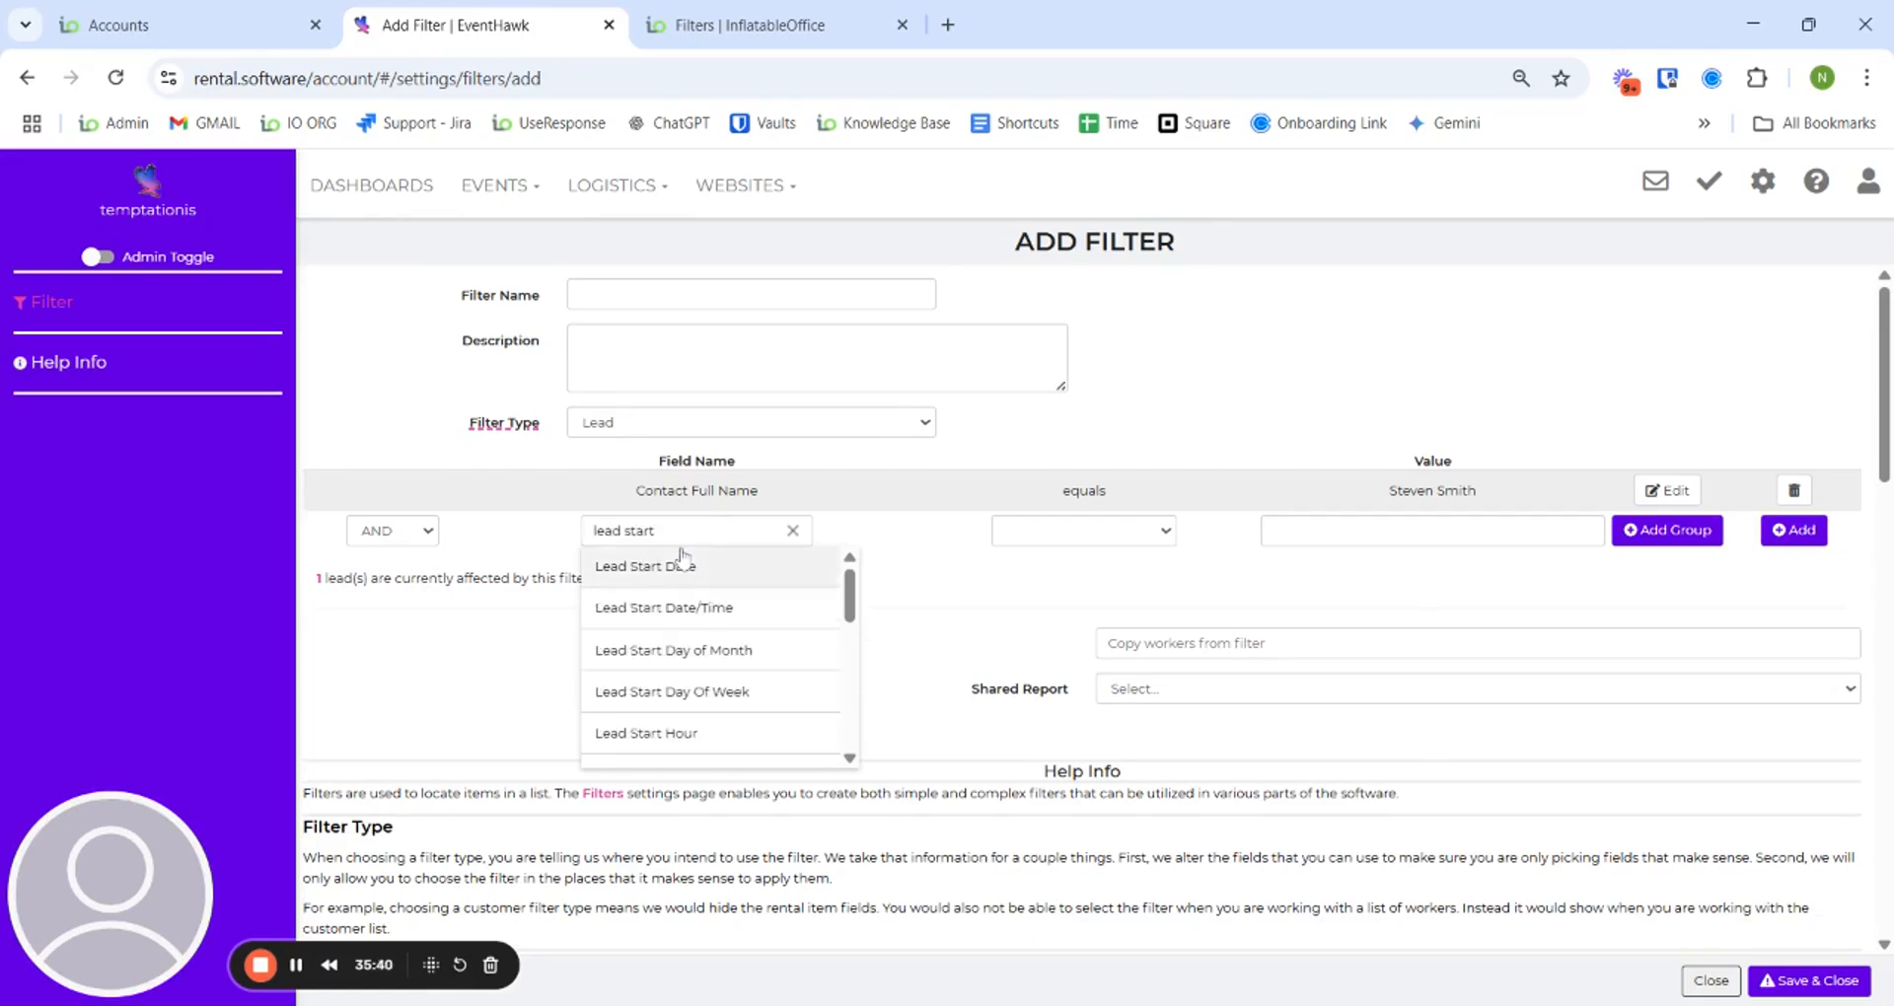
{"action": "left_click", "coordinate": [682, 564]}
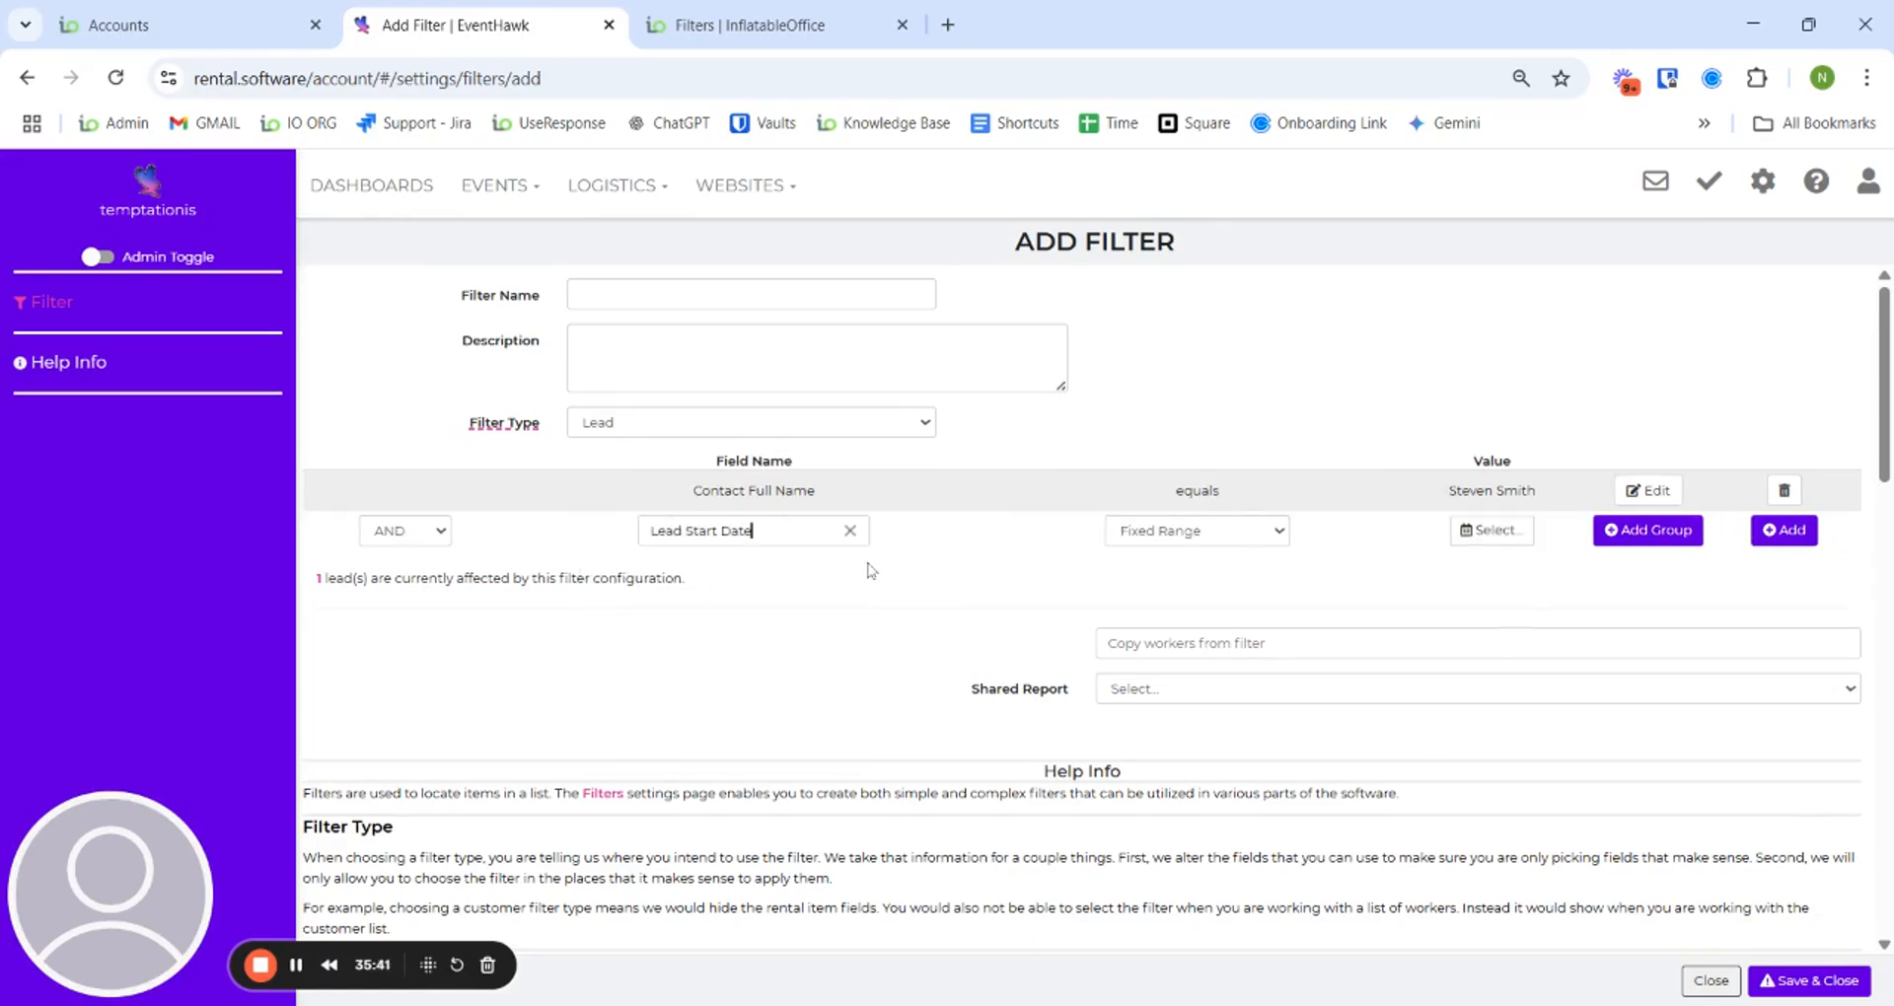
{"action": "left_click", "coordinate": [1172, 556]}
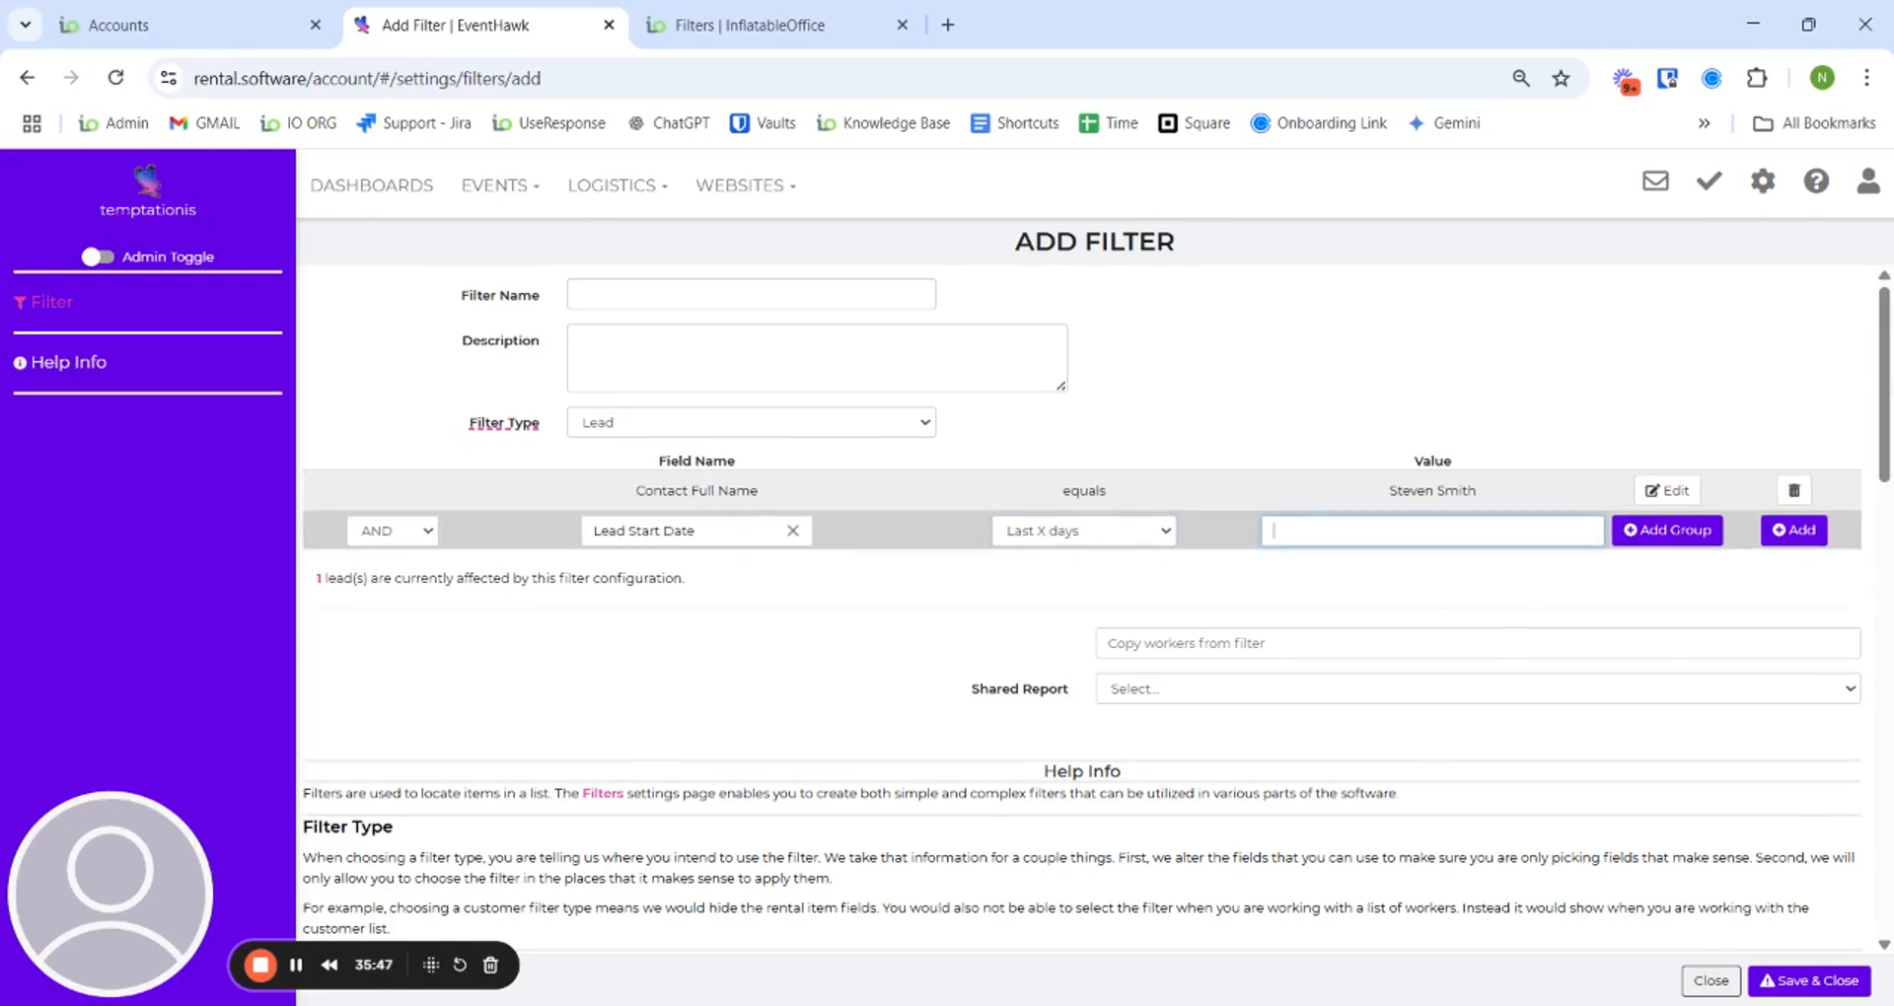
{"action": "type", "text": "14"}
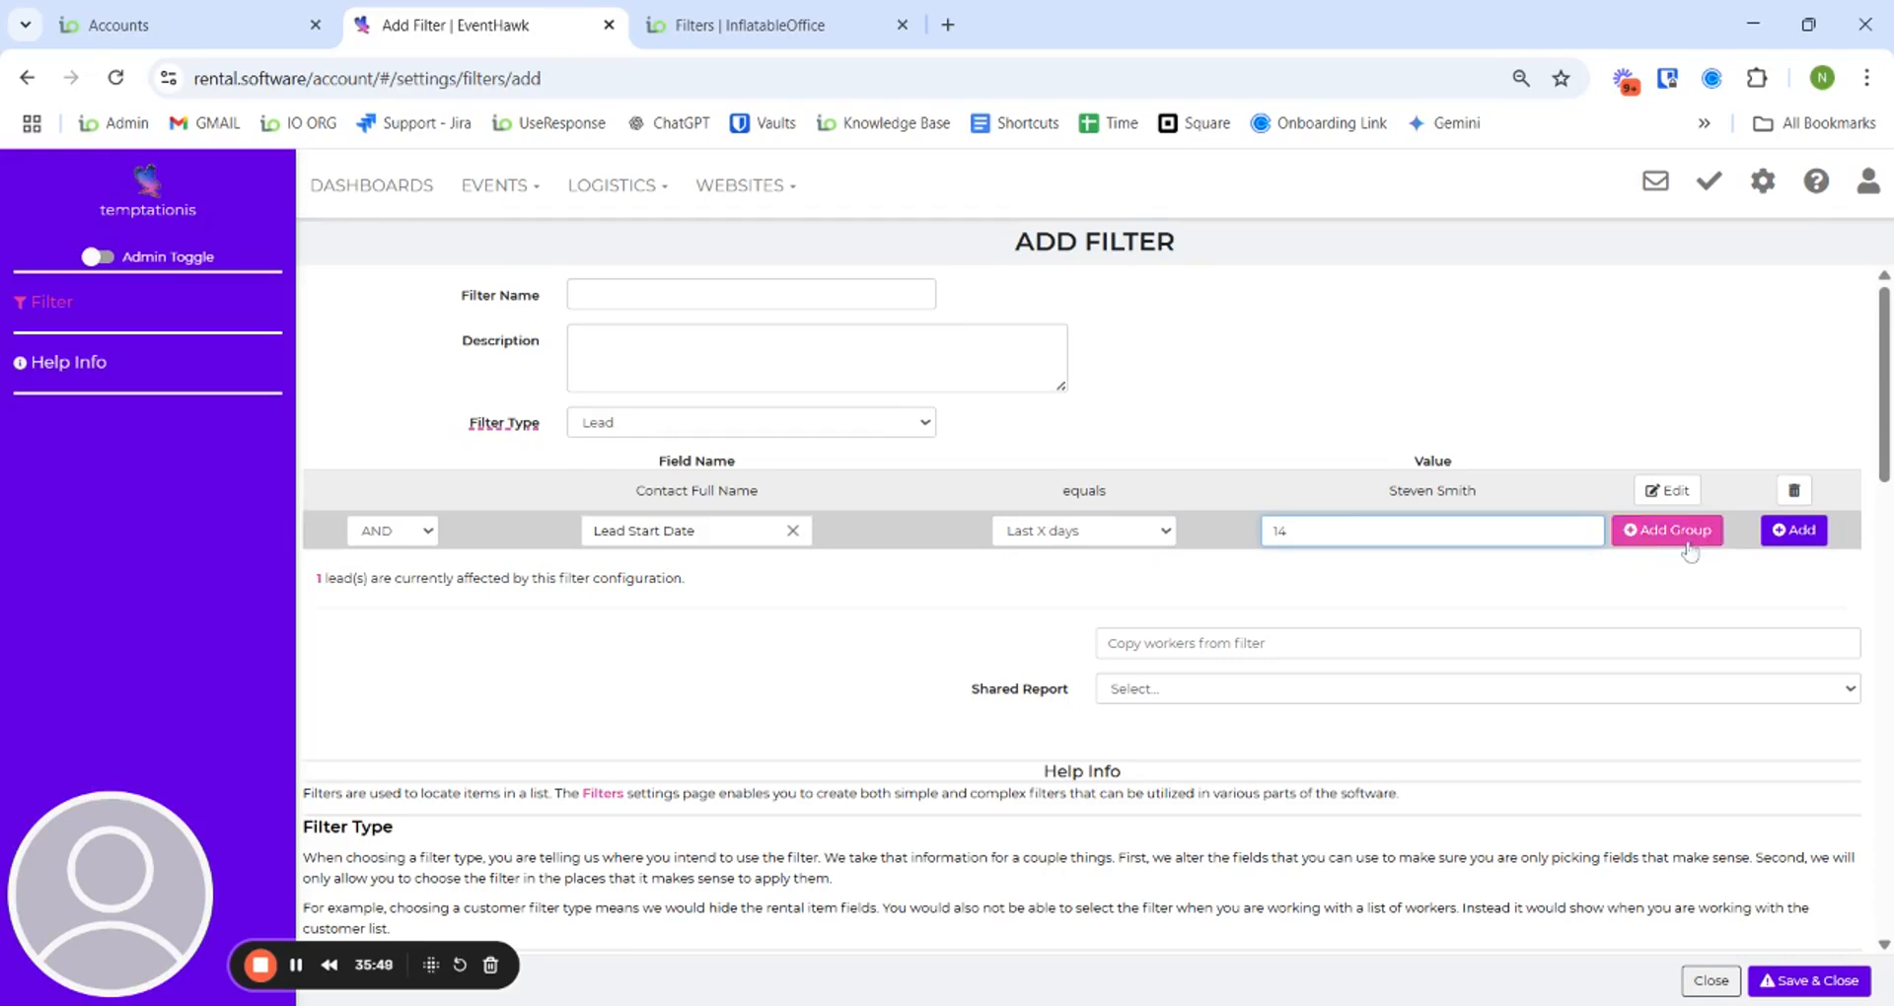
{"action": "left_click", "coordinate": [1677, 535]}
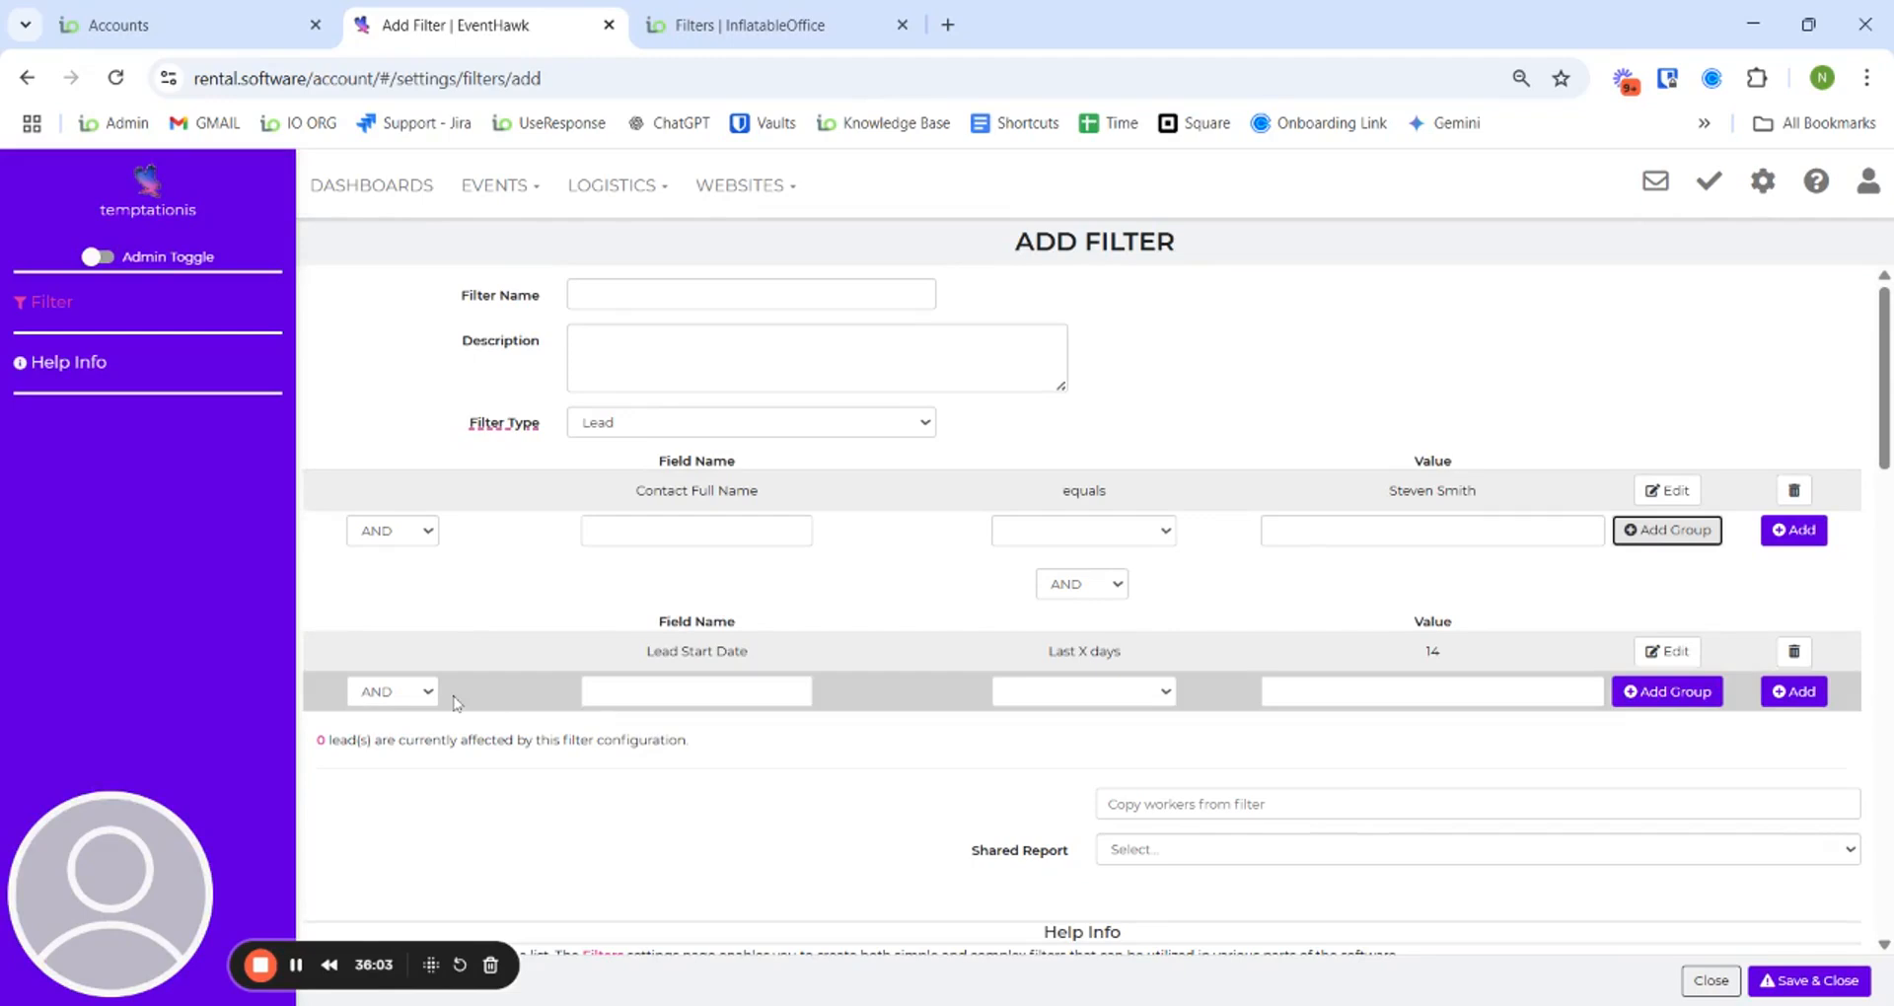
- Switch the first group's joining logic to OR, then load the saved Next 30 days quotes filter
{"action": "left_click", "coordinate": [413, 541]}
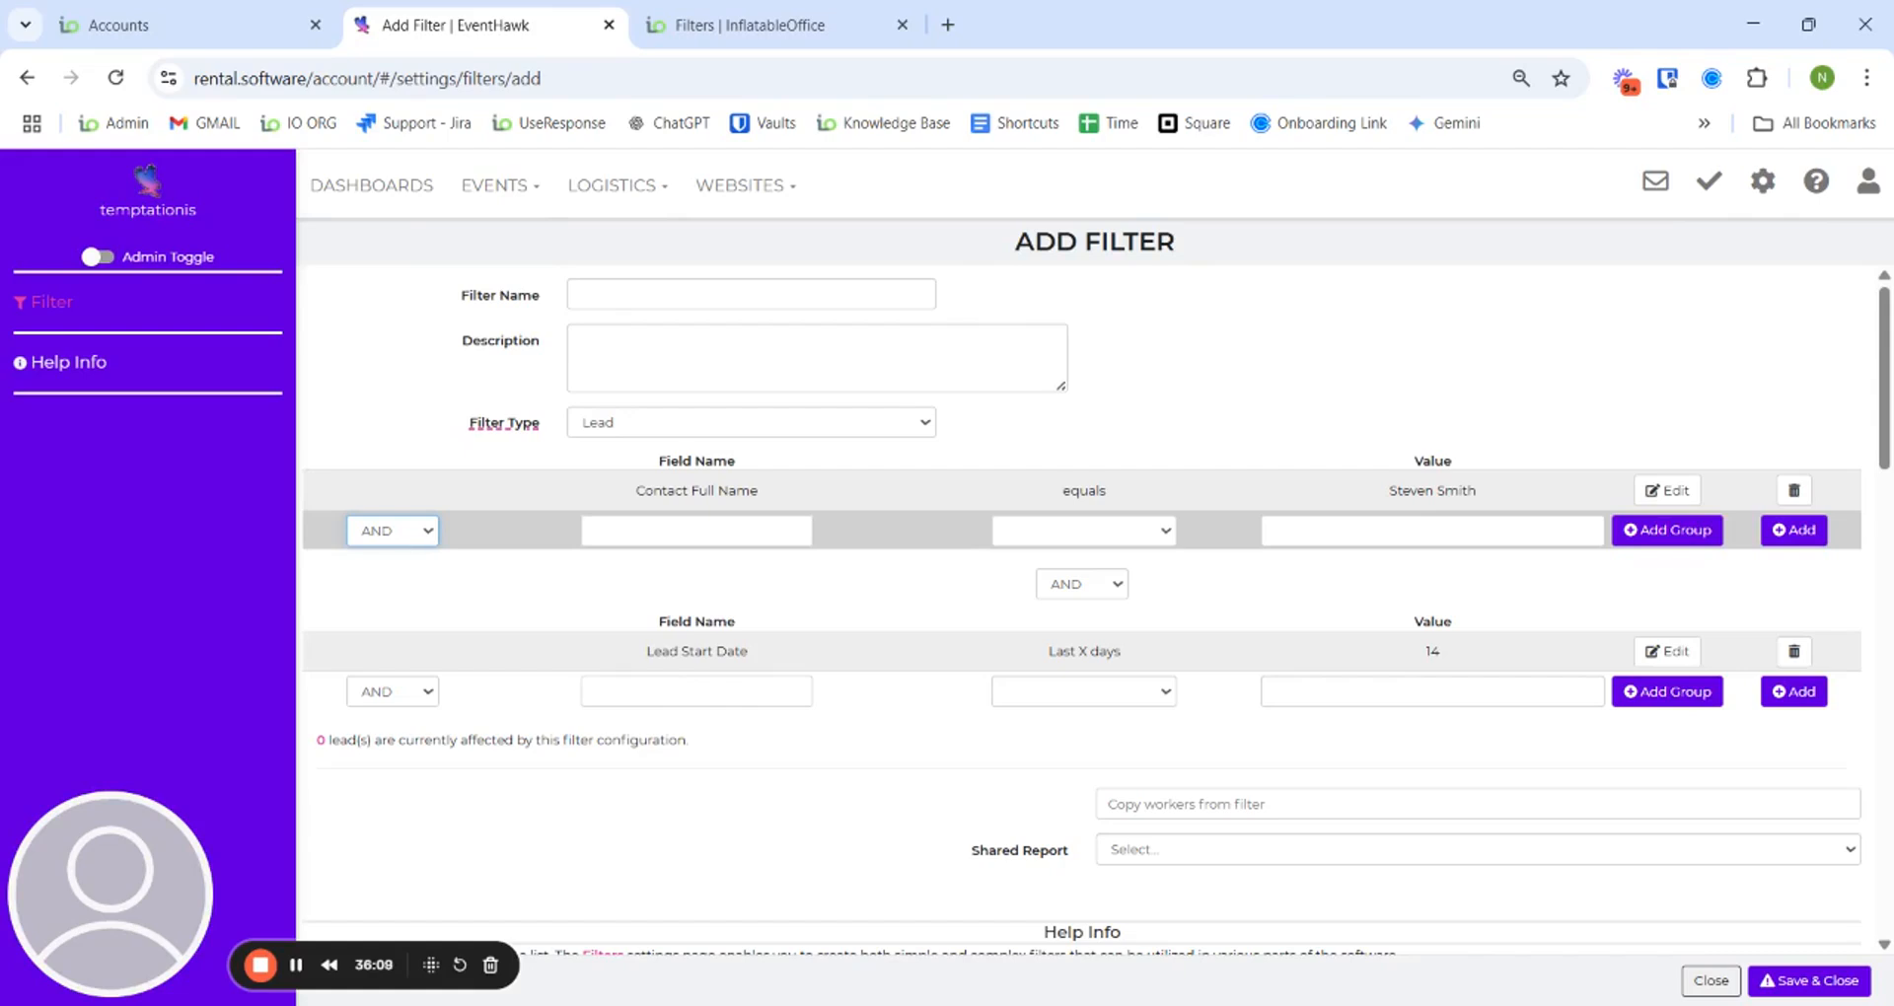
{"action": "left_click", "coordinate": [658, 584]}
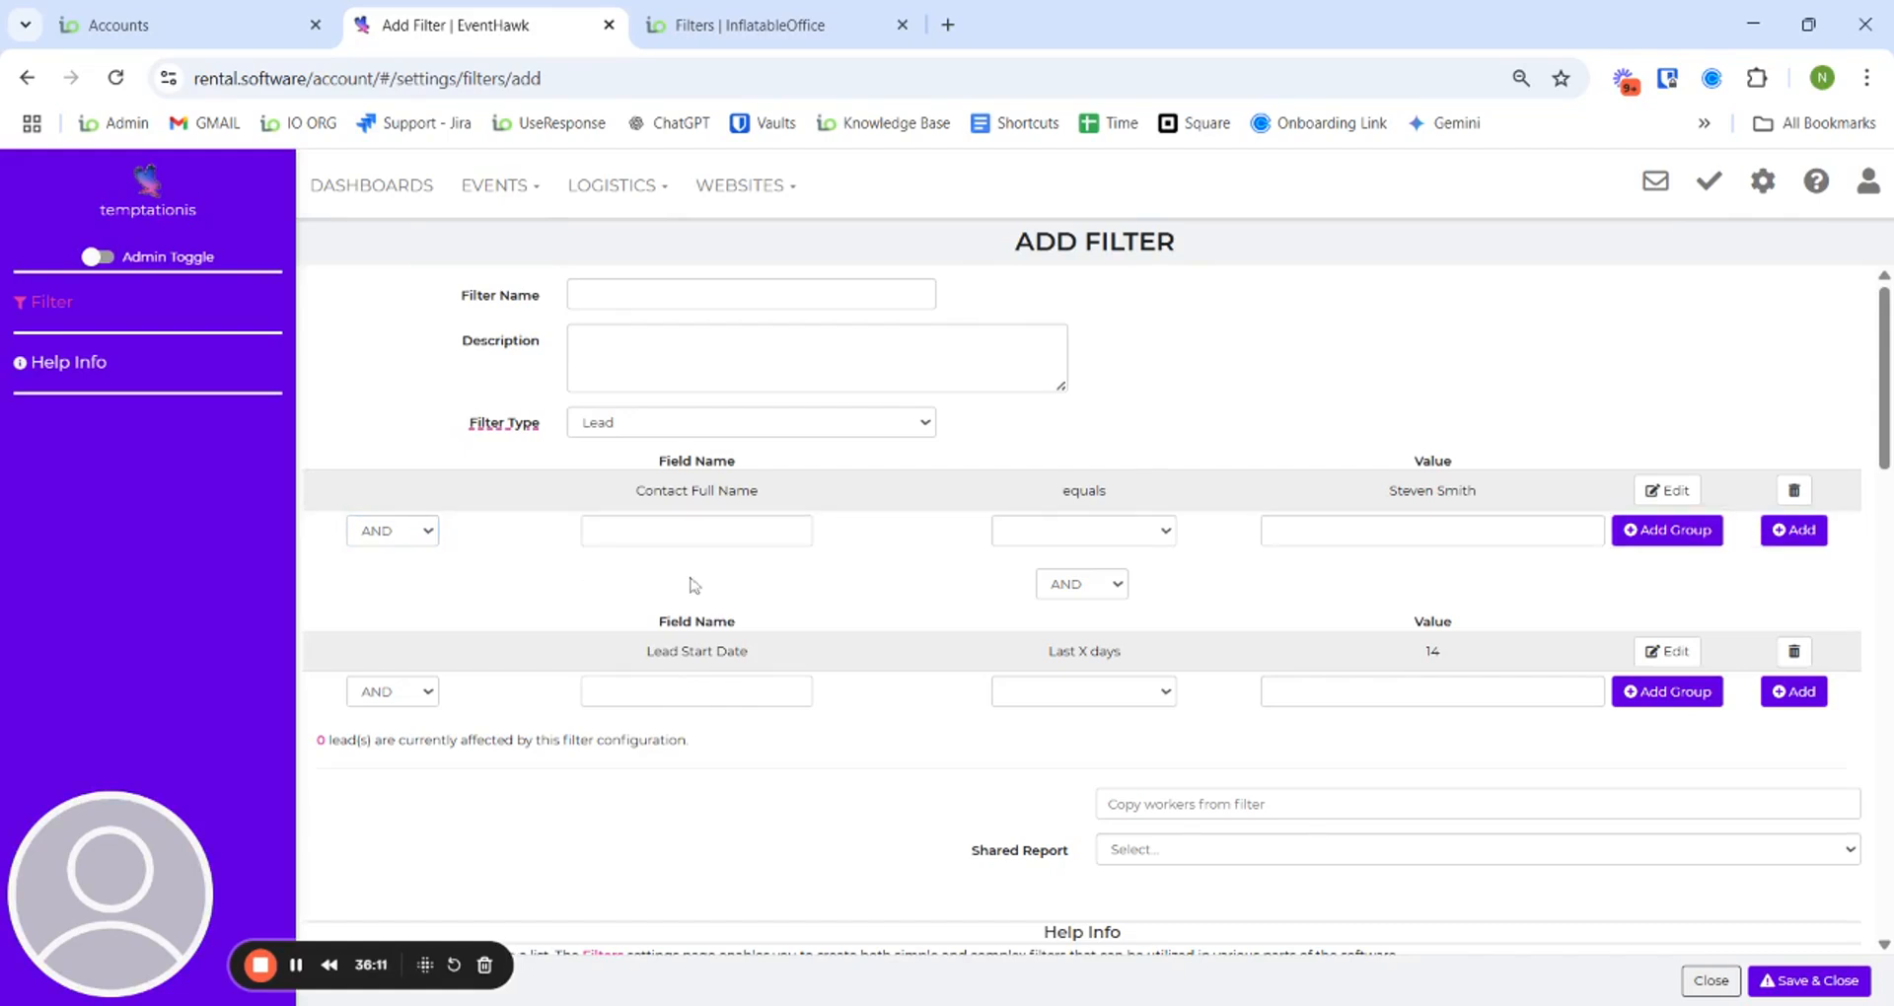
{"action": "left_click", "coordinate": [383, 534]}
{"action": "left_click", "coordinate": [394, 555]}
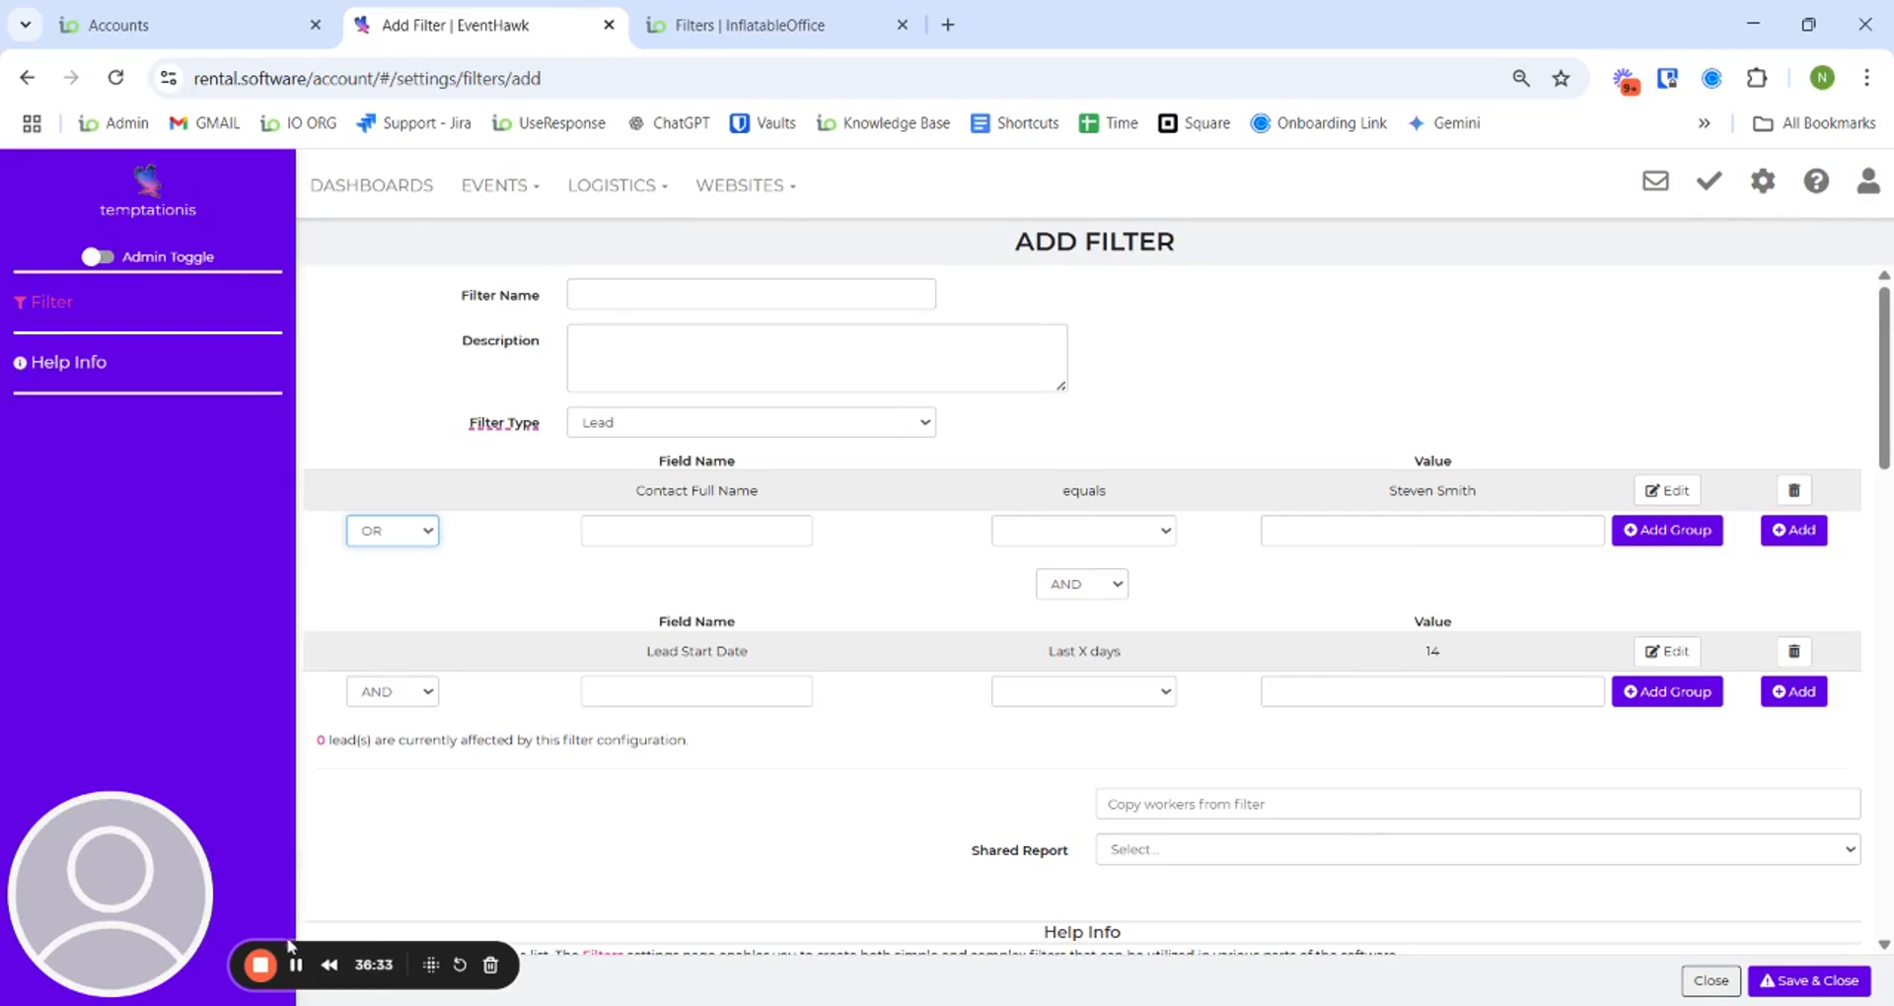
{"action": "left_click", "coordinate": [295, 965]}
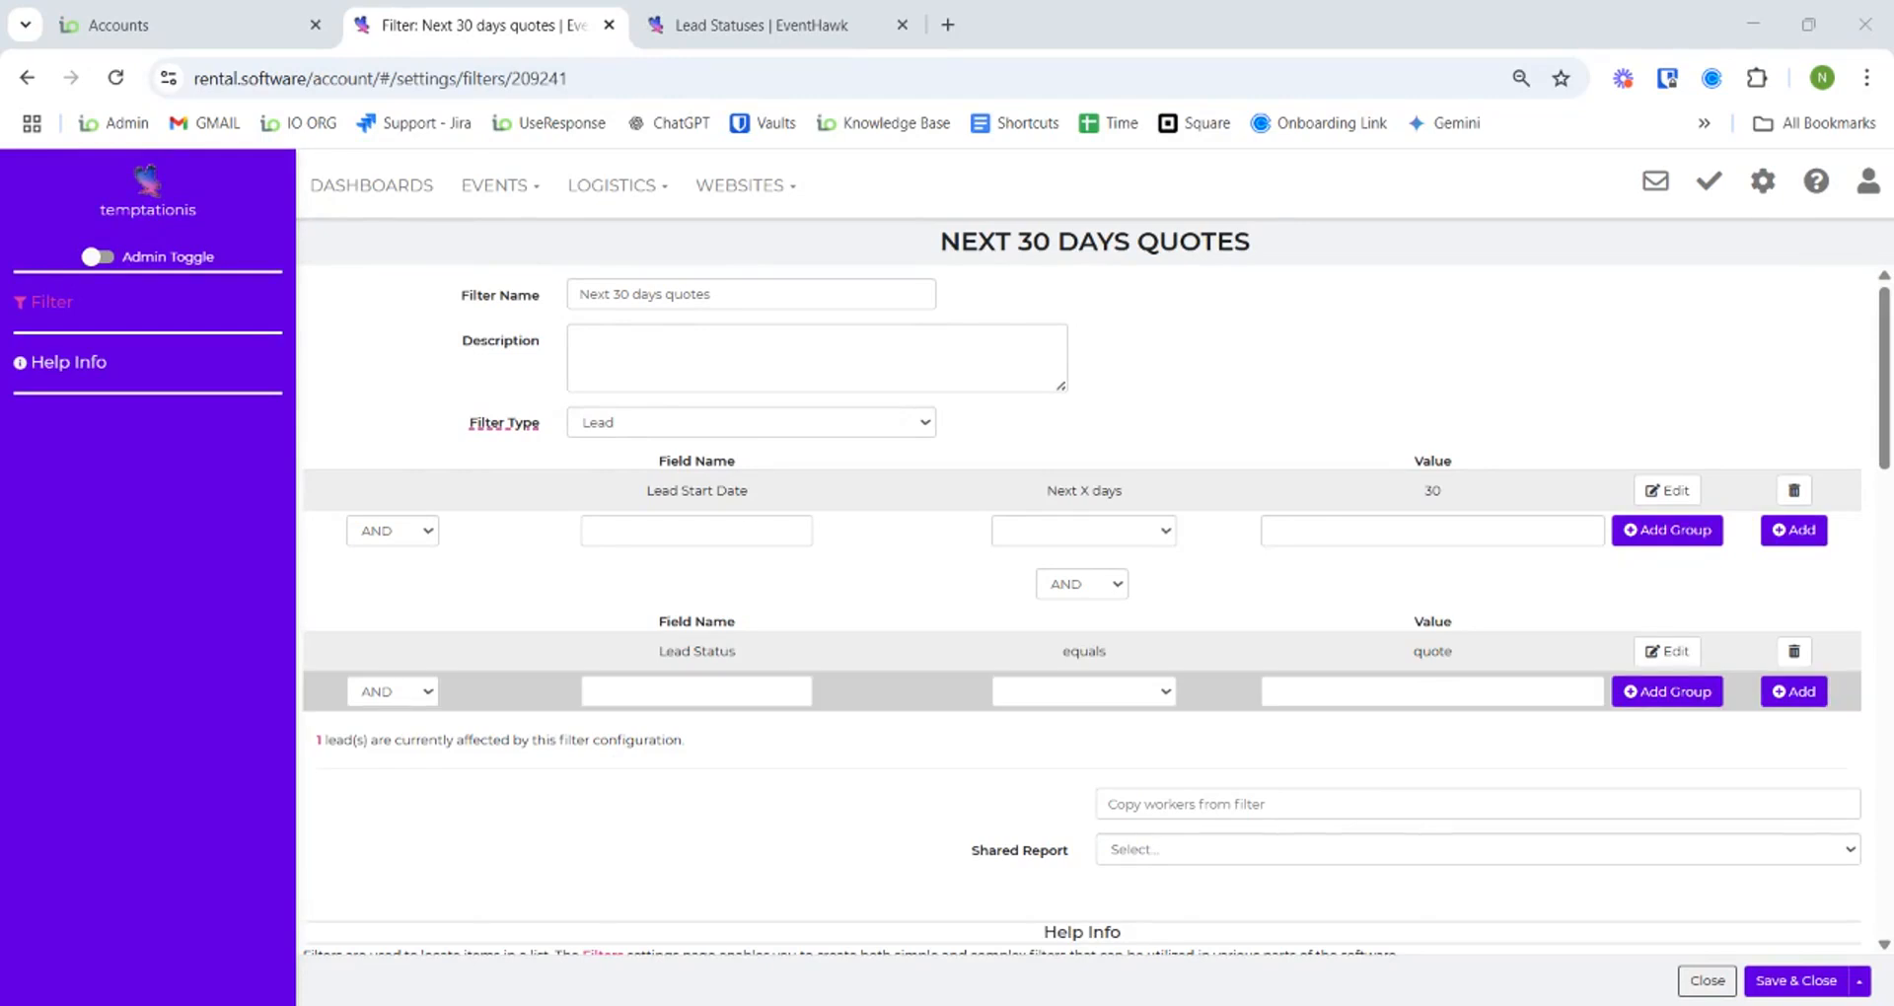
- Add an OR Lead Status equals hold condition to the lower group and save the filter
{"action": "left_click", "coordinate": [757, 696]}
{"action": "type", "text": "lead status"}
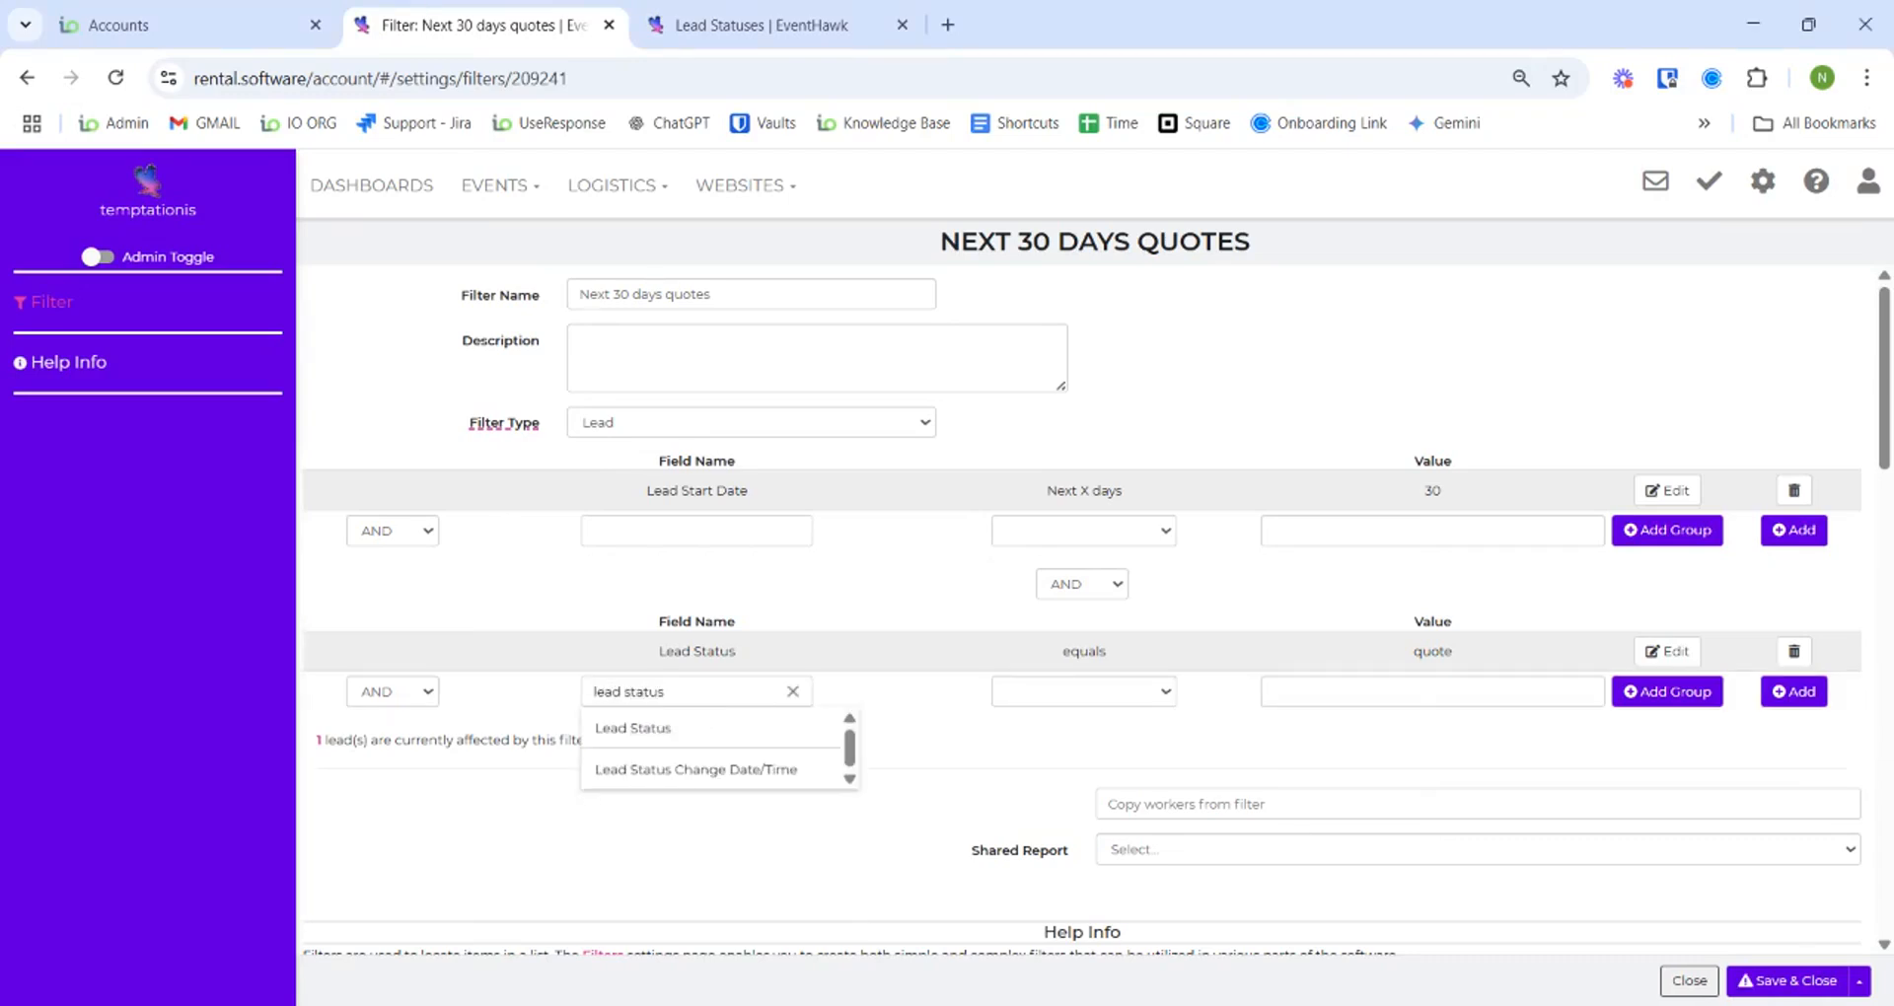
{"action": "left_click", "coordinate": [746, 732]}
{"action": "left_click", "coordinate": [427, 701]}
{"action": "left_click", "coordinate": [419, 759]}
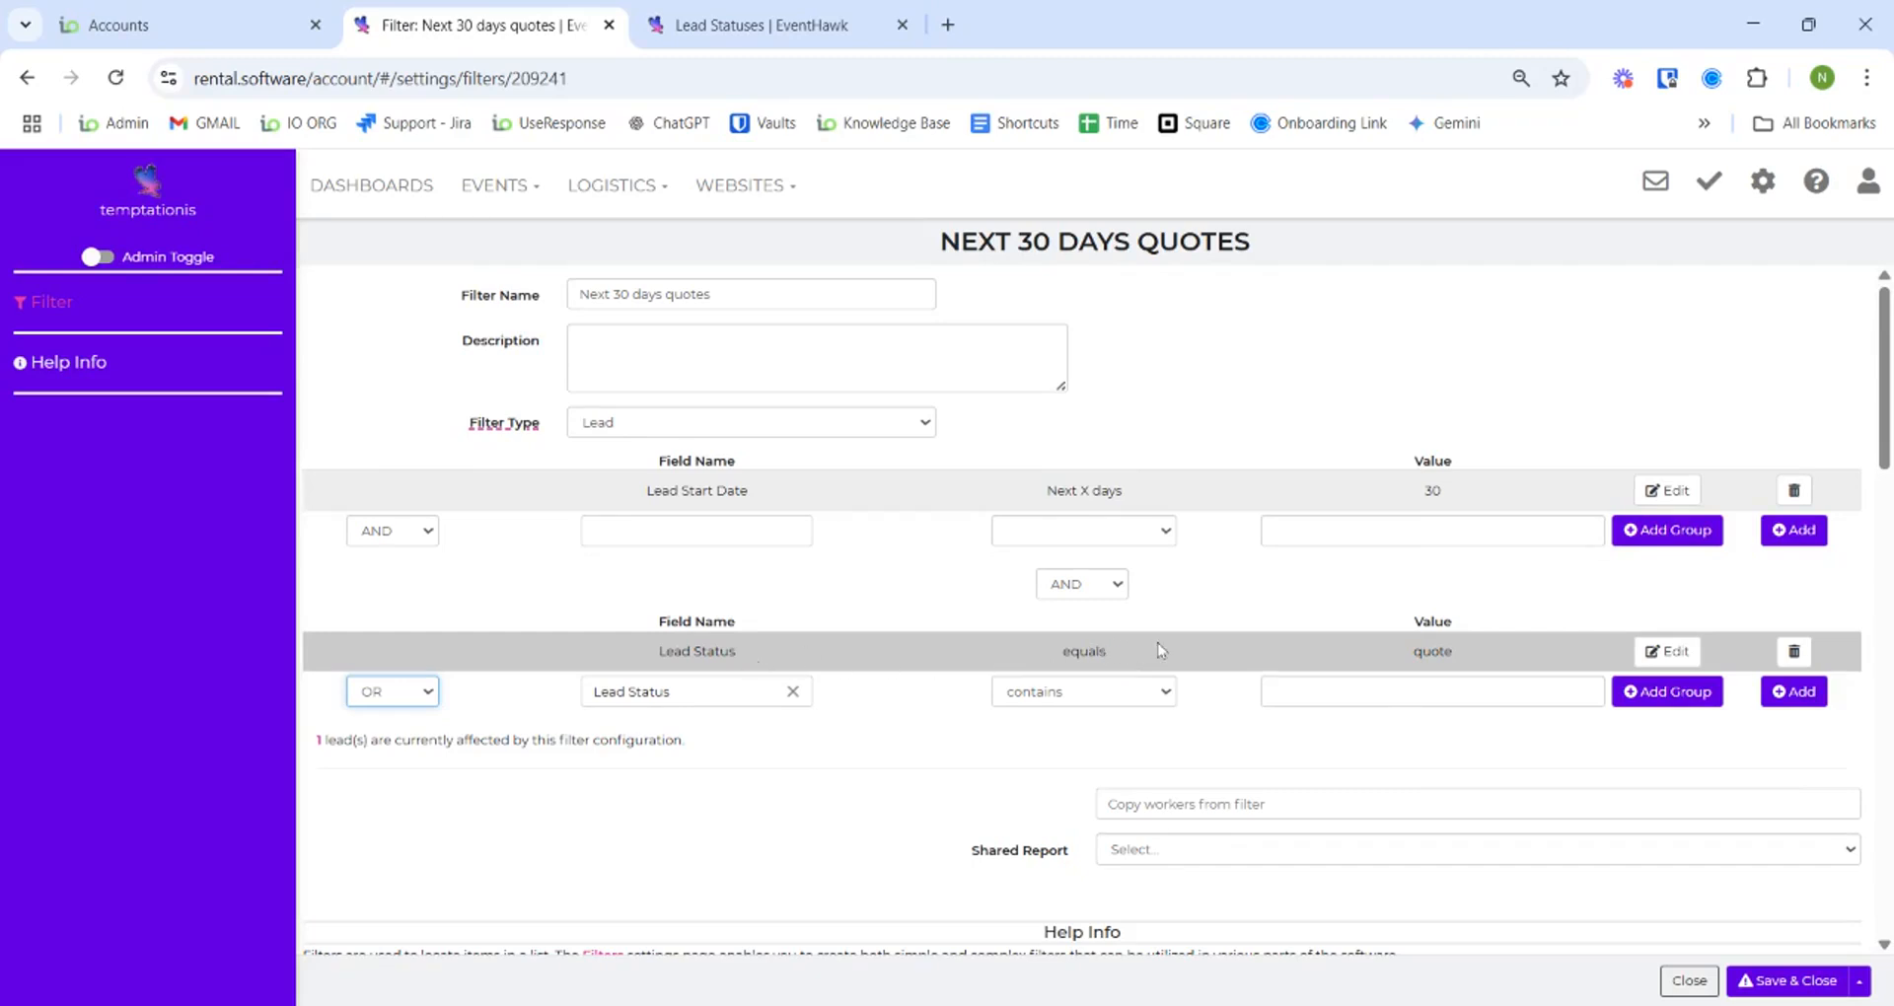
{"action": "left_click", "coordinate": [1367, 693]}
{"action": "type", "text": "hold"}
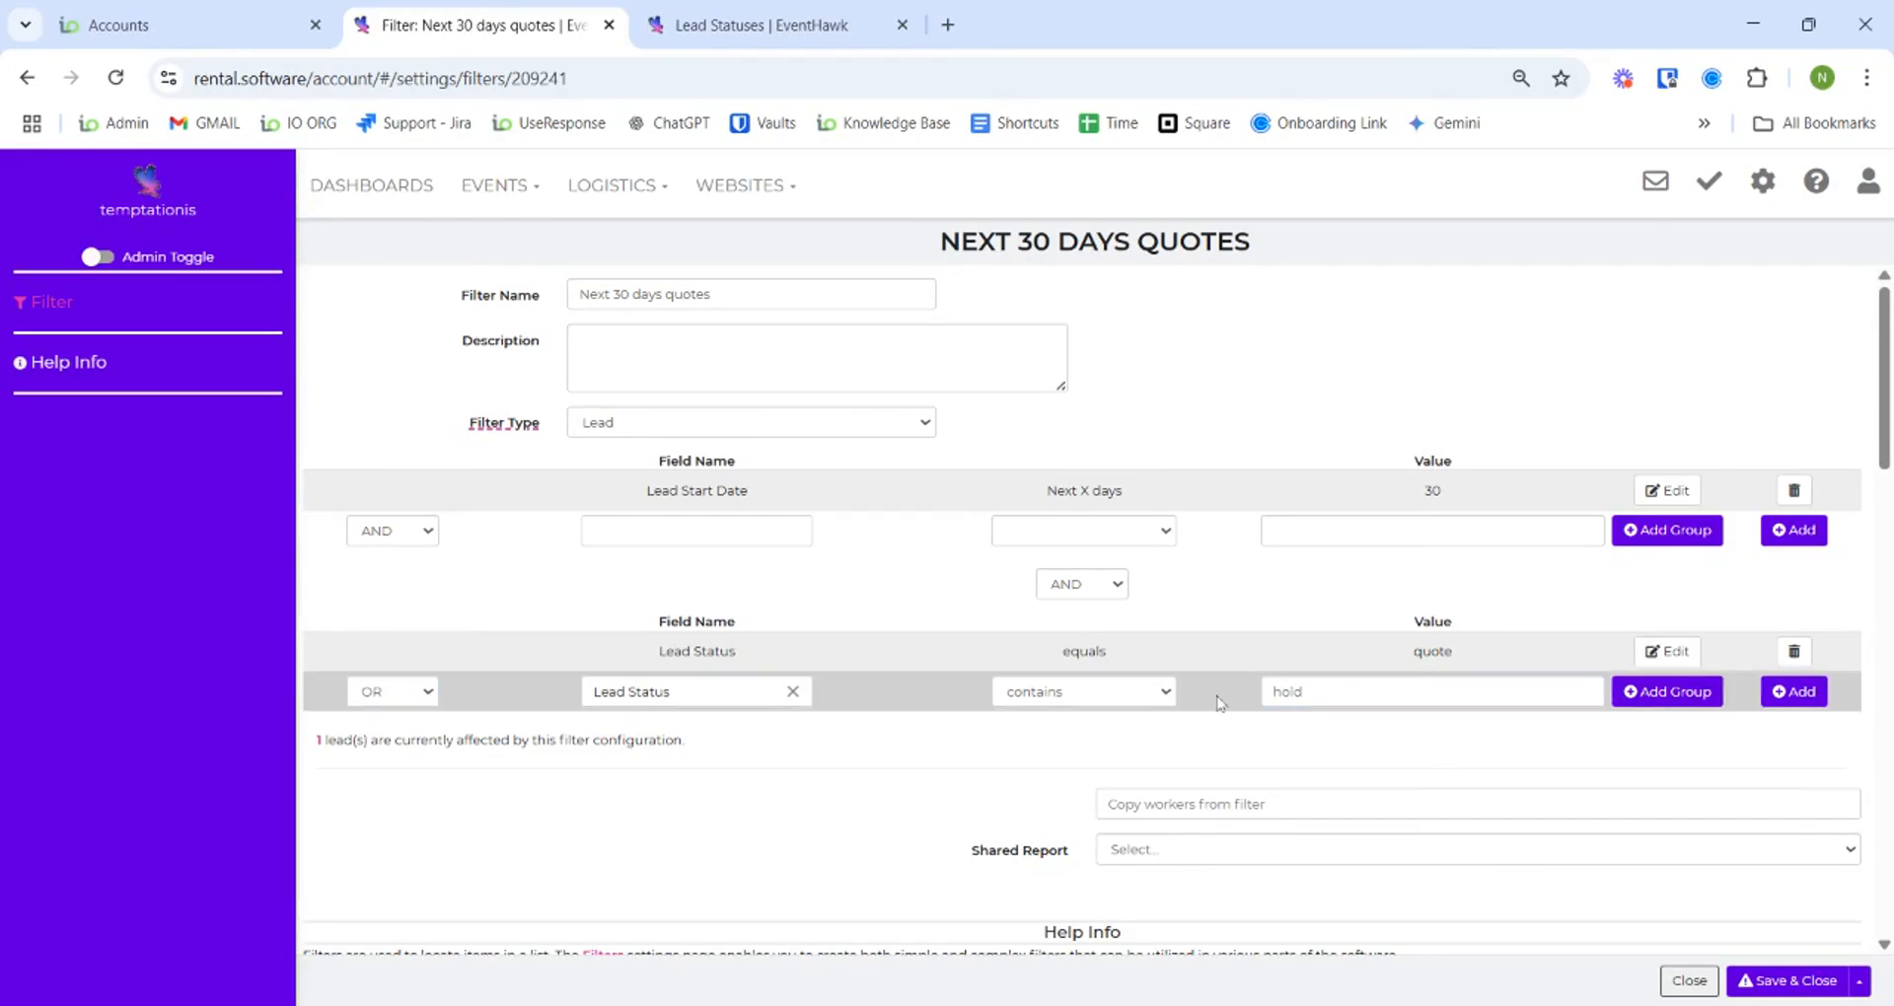
{"action": "left_click", "coordinate": [1160, 692]}
{"action": "left_click", "coordinate": [1153, 715]}
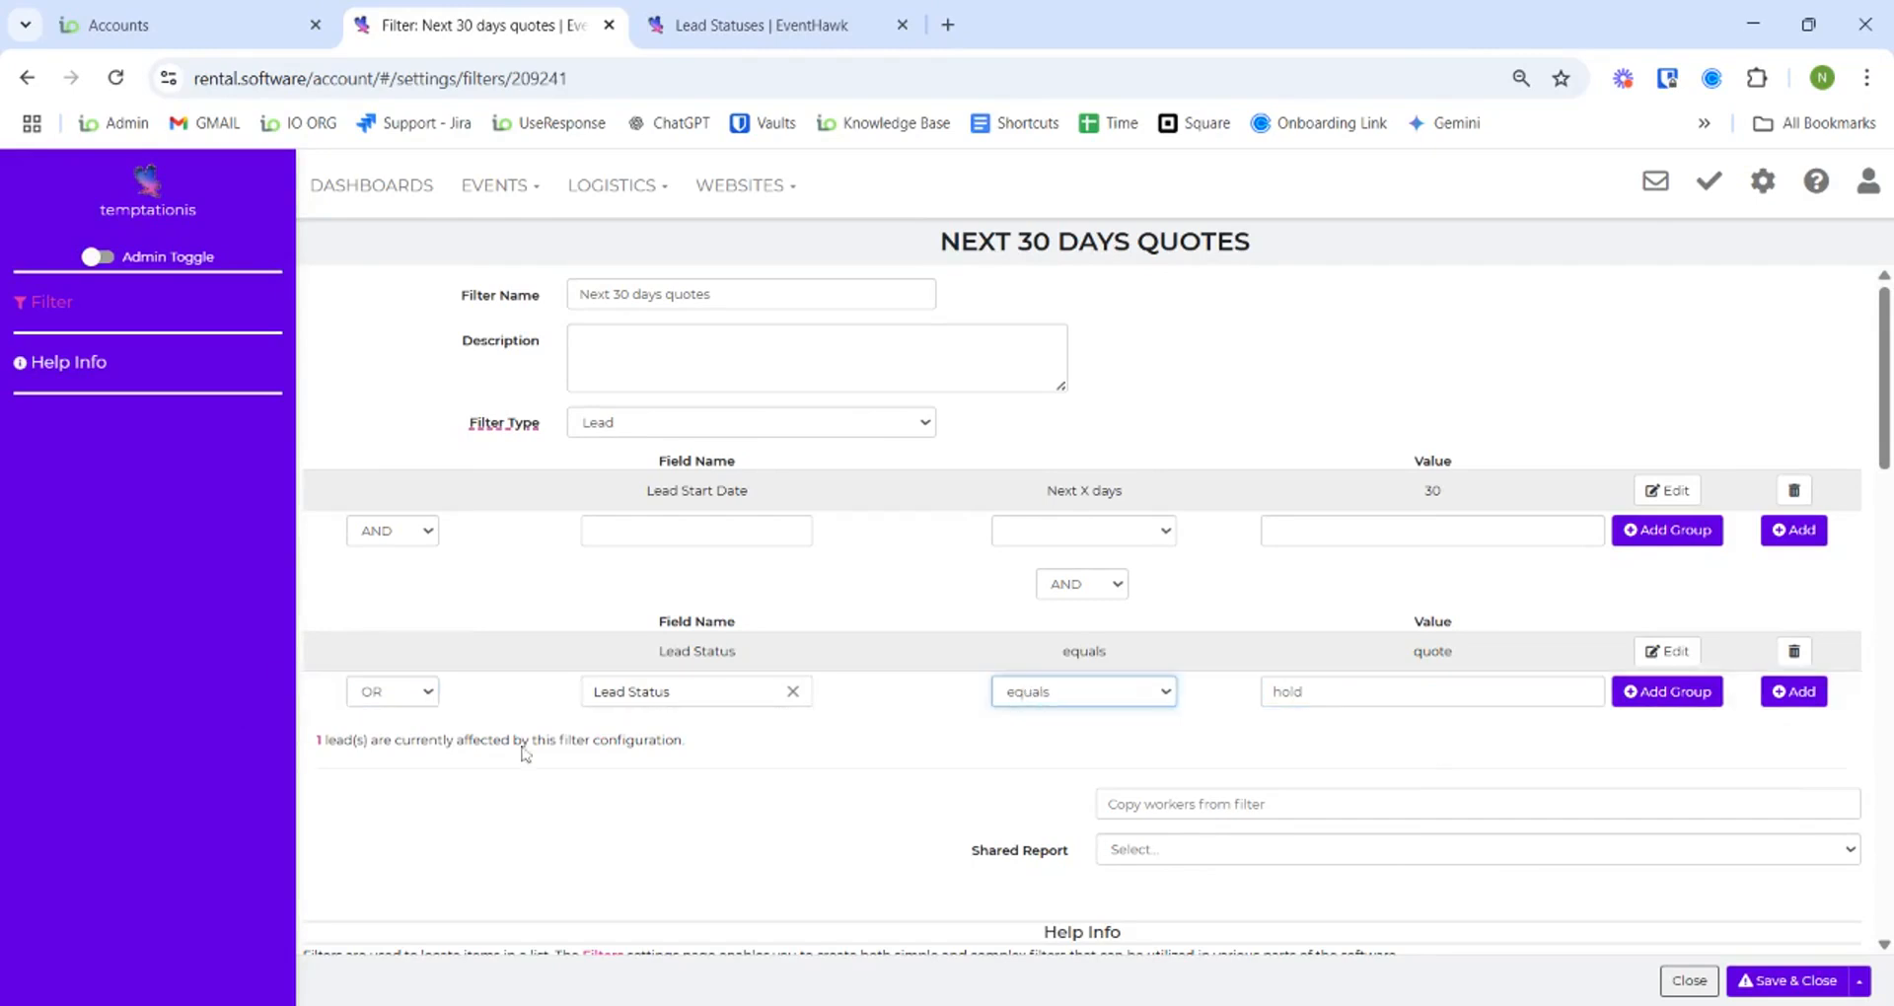
{"action": "left_click", "coordinate": [1795, 692]}
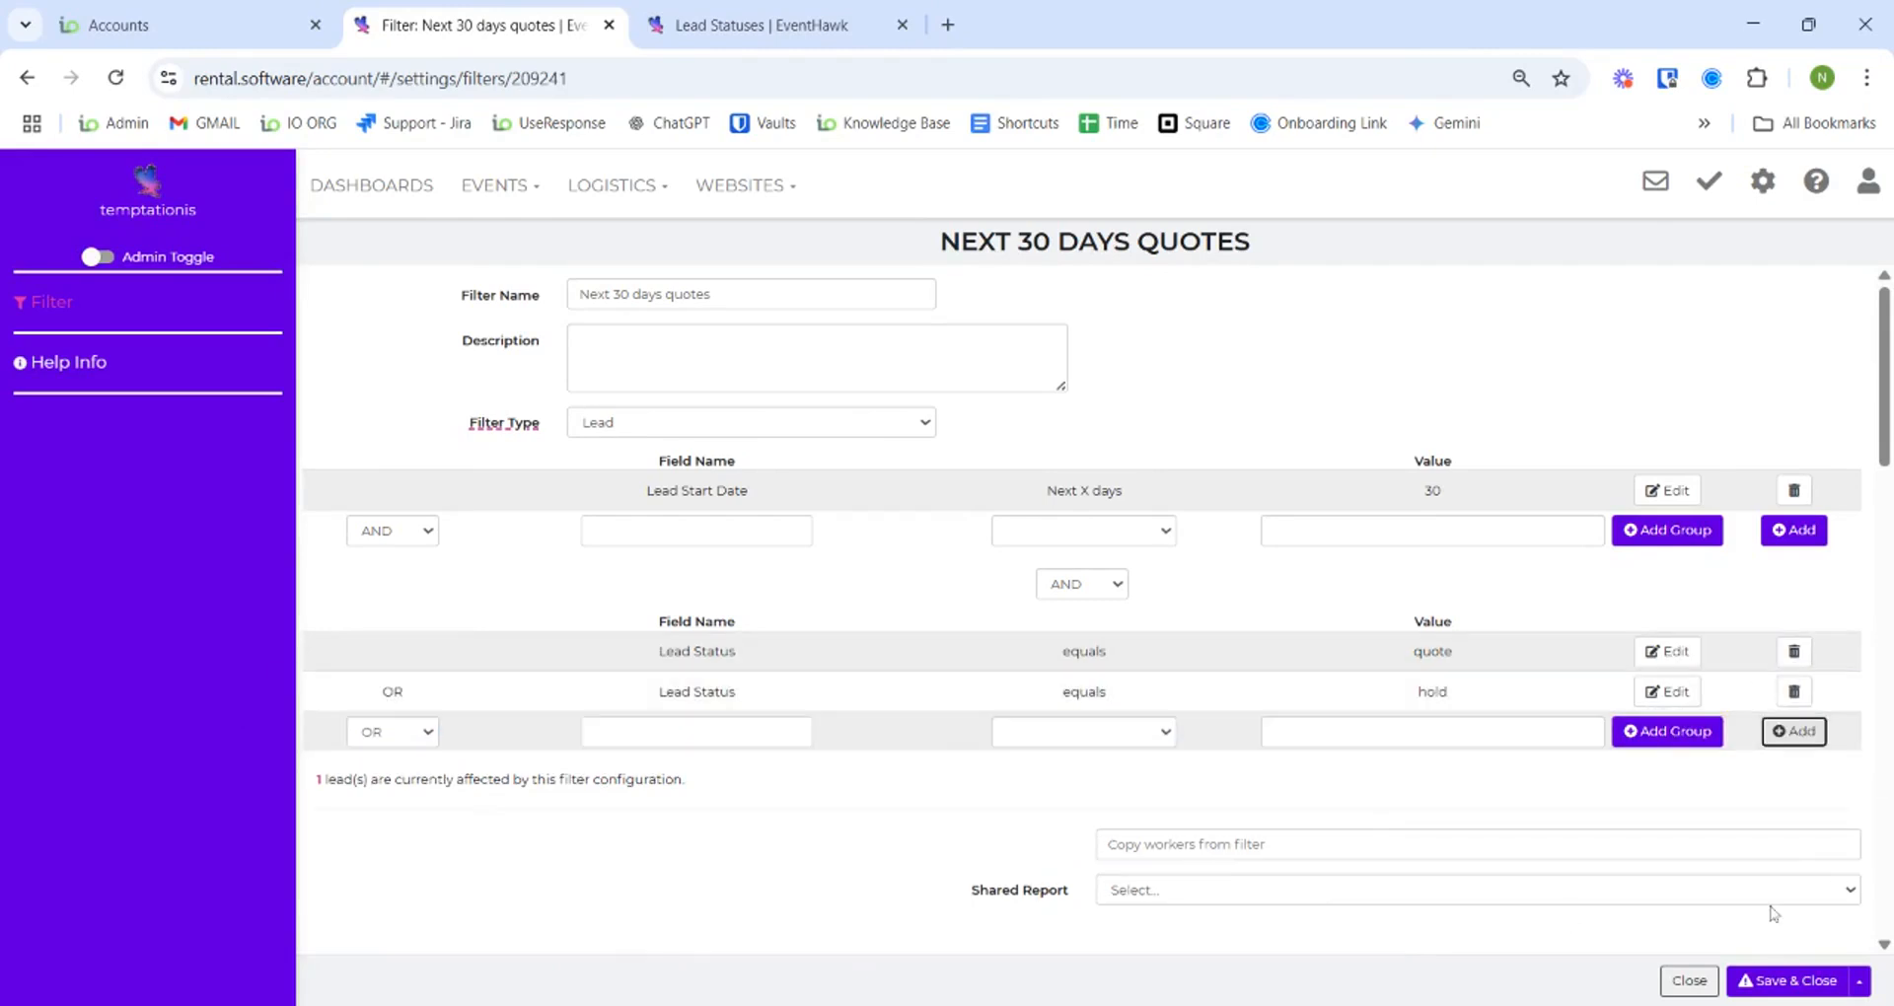
{"action": "left_click", "coordinate": [1808, 986]}
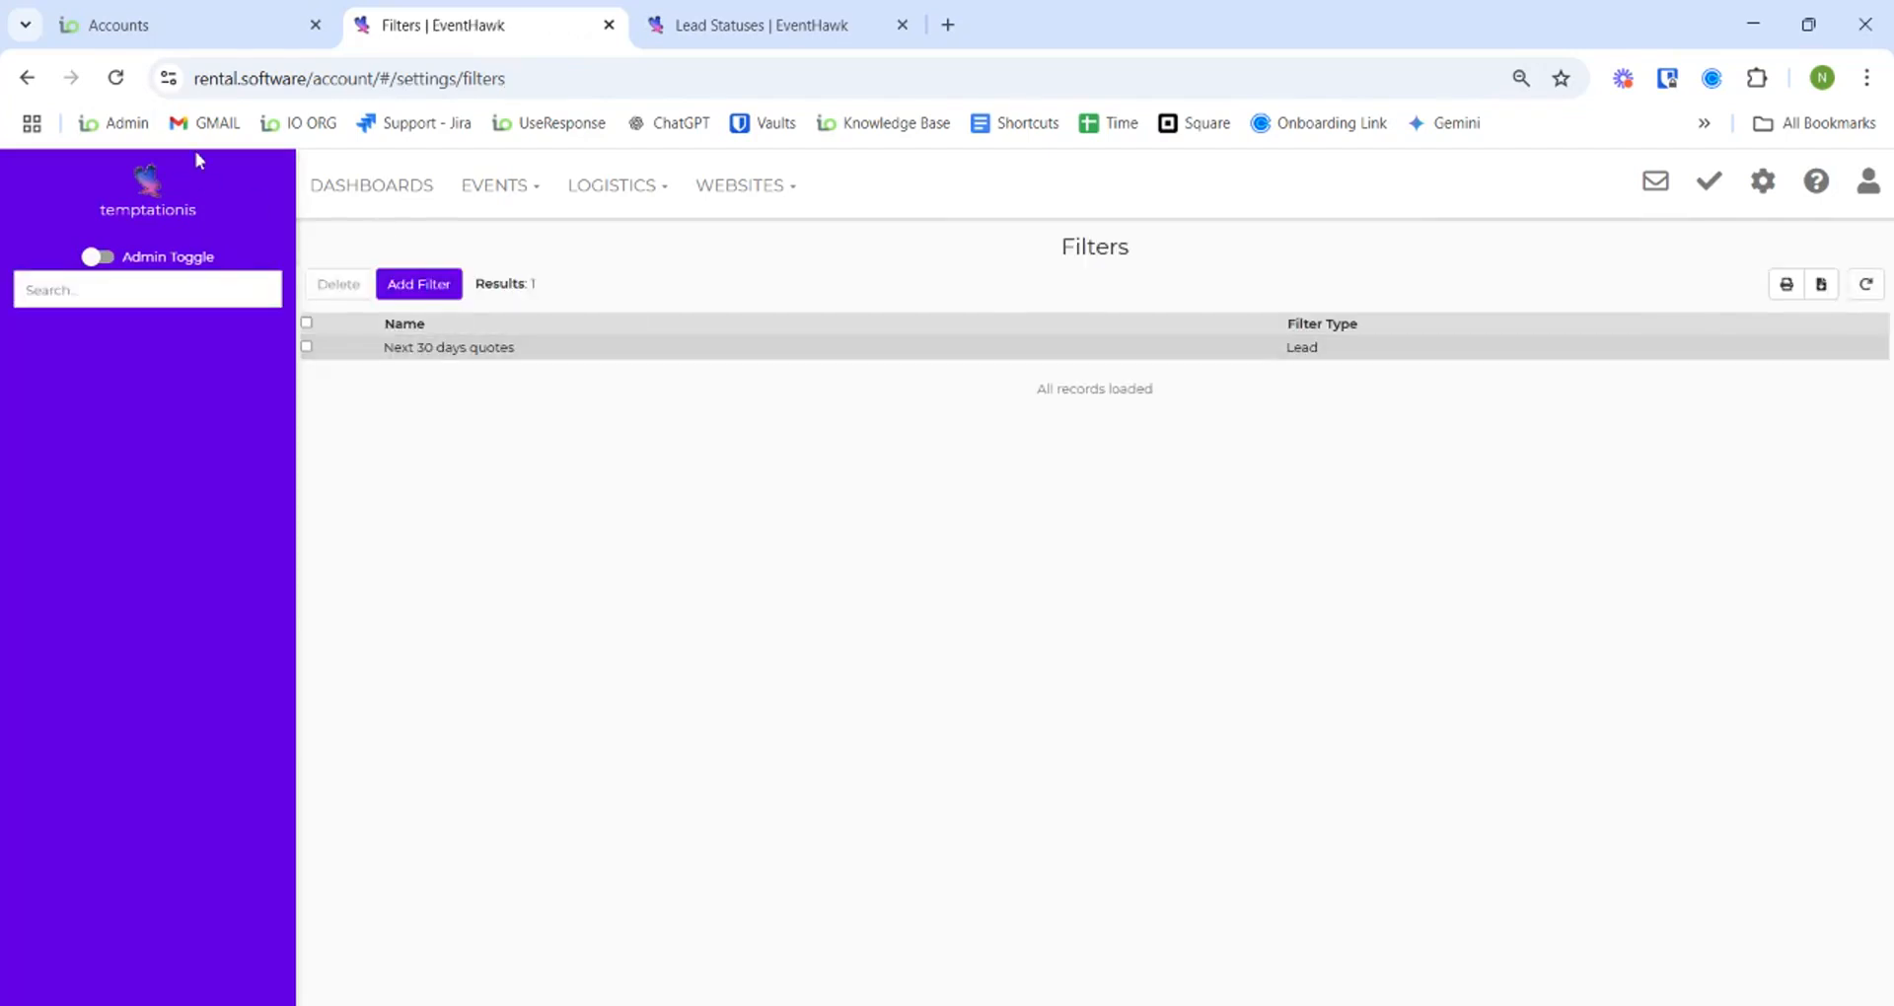
- Go to the leads list and apply the Next 30 days quotes filter
{"action": "left_click", "coordinate": [487, 189]}
{"action": "left_click", "coordinate": [498, 237]}
{"action": "left_click", "coordinate": [148, 290]}
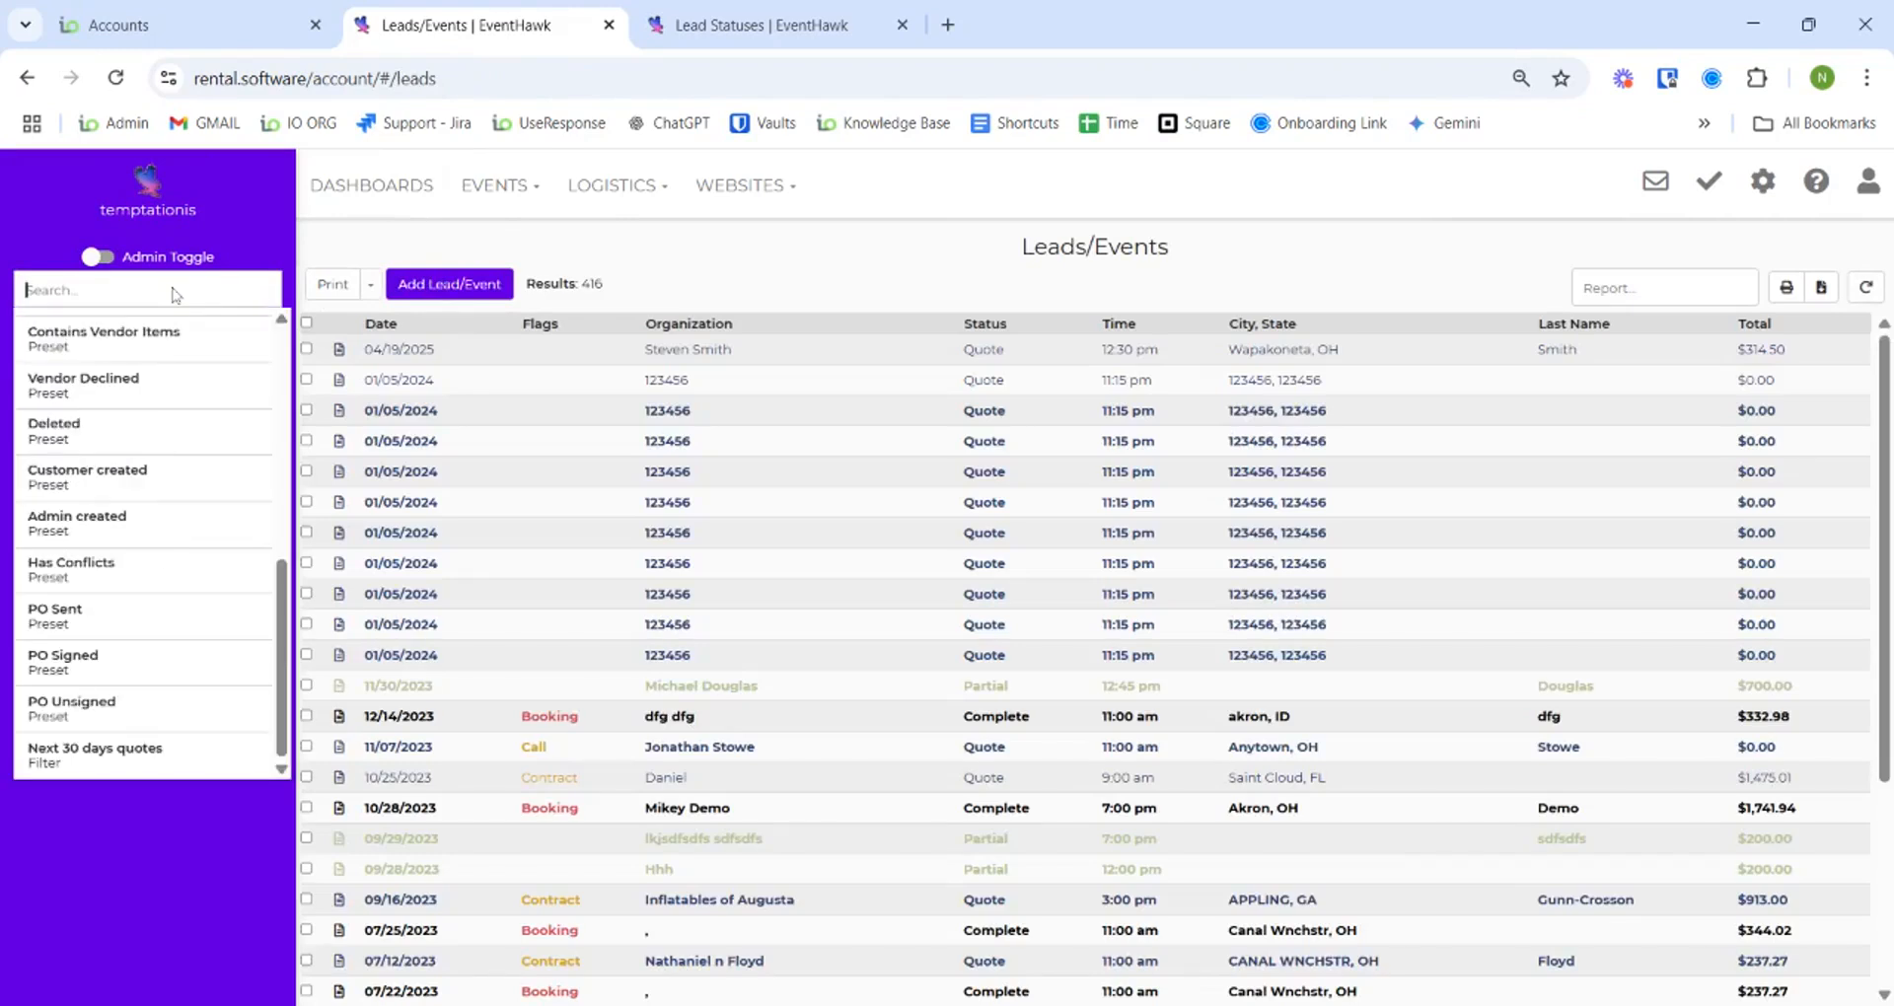
{"action": "left_click", "coordinate": [143, 752]}
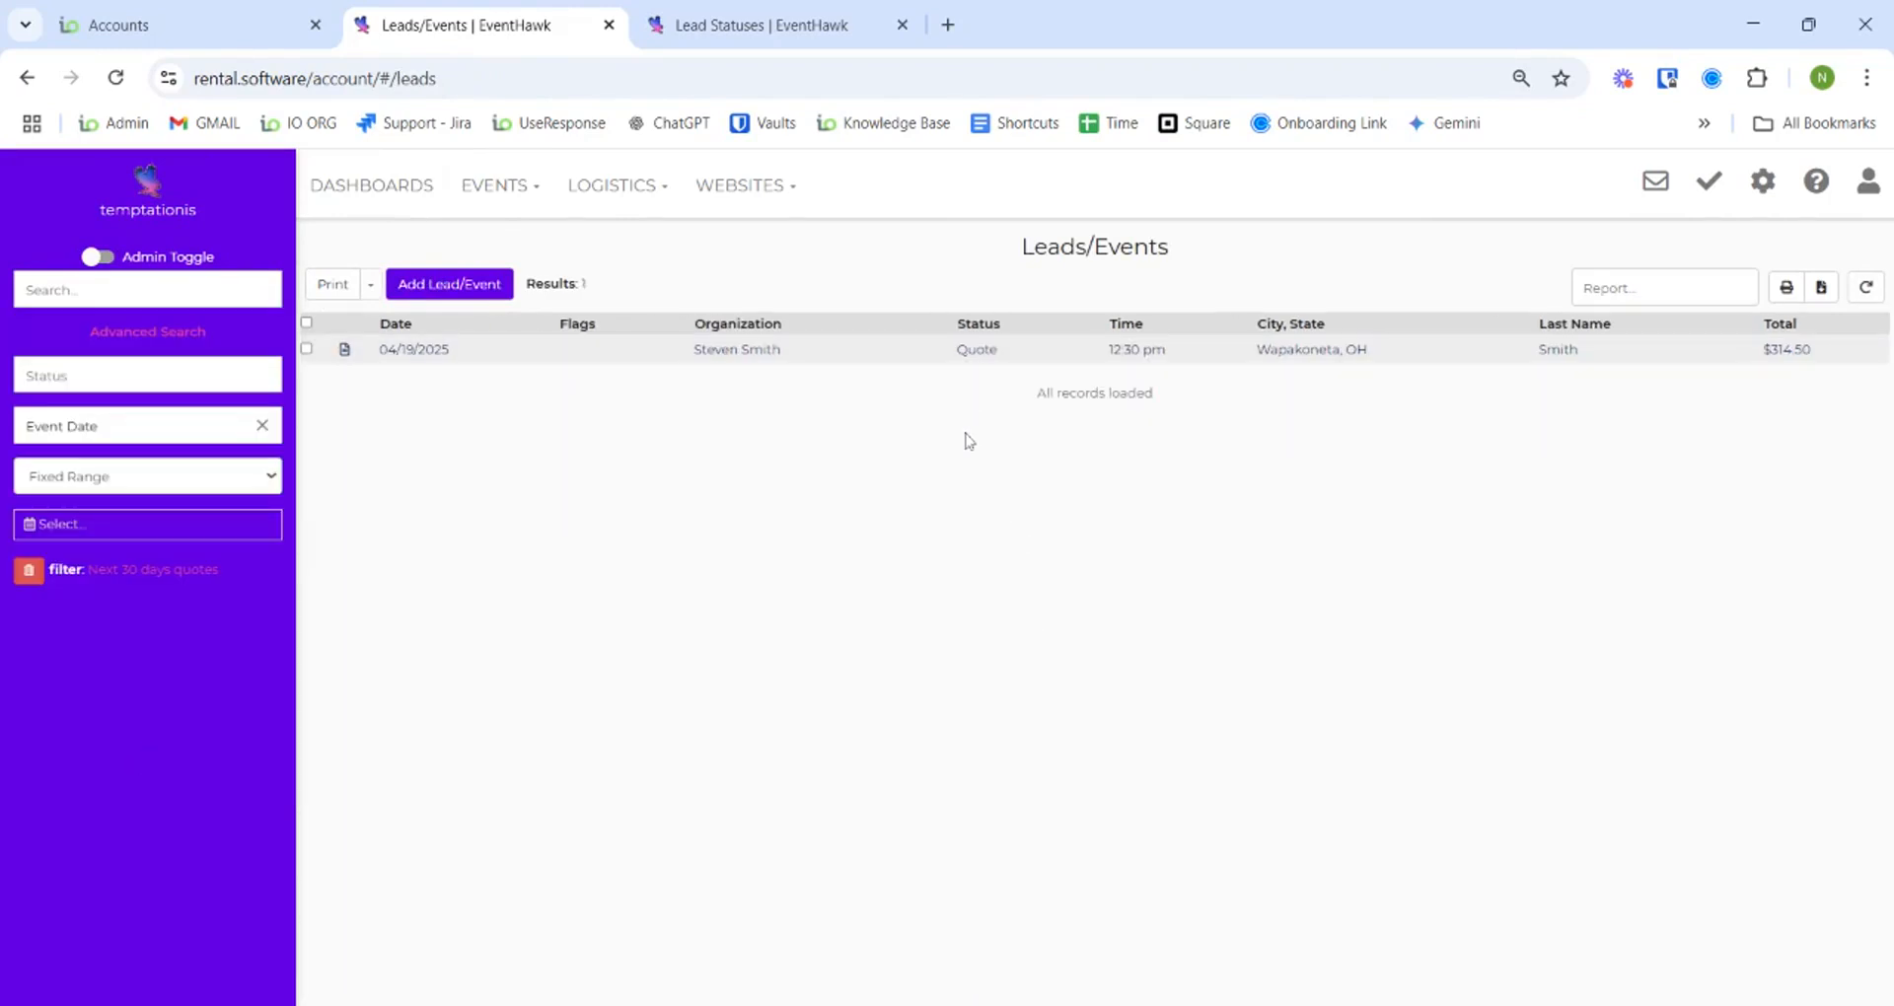
- Search the leads by Lead Sales Rep Name for the rep's name, getting zero results
{"action": "left_click", "coordinate": [1763, 181]}
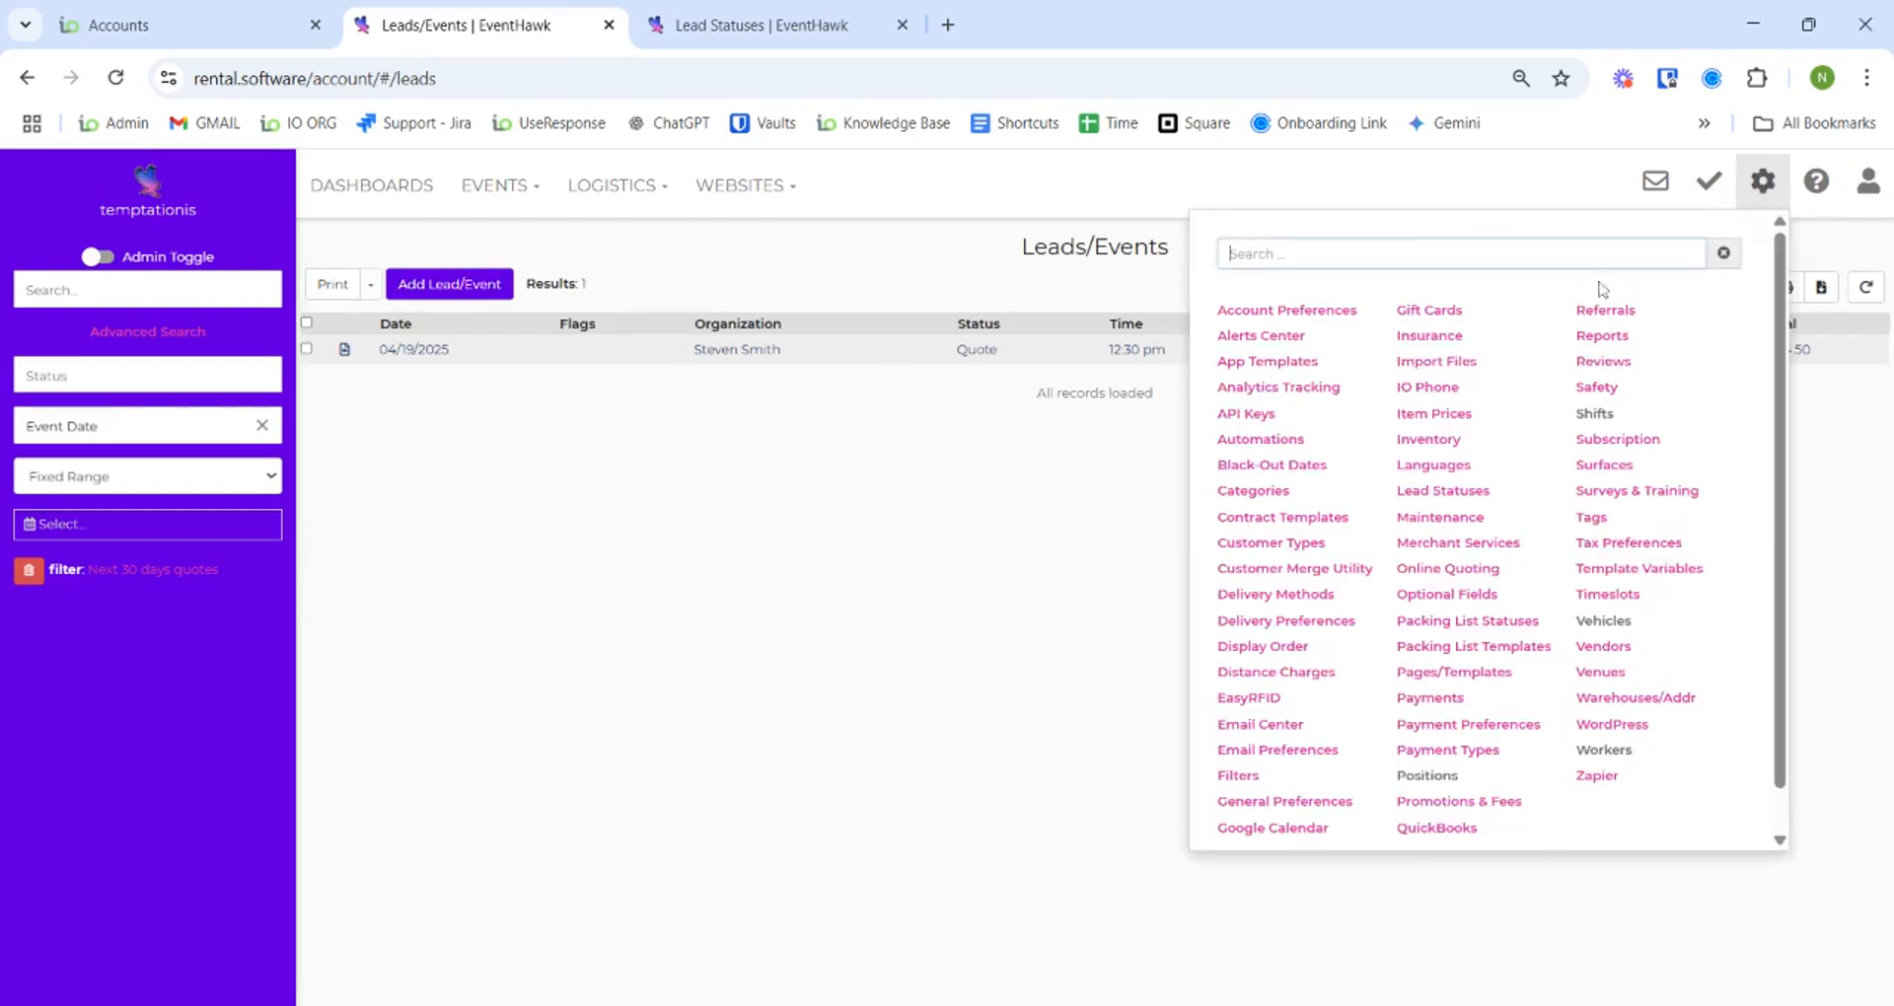
{"action": "left_click", "coordinate": [643, 565]}
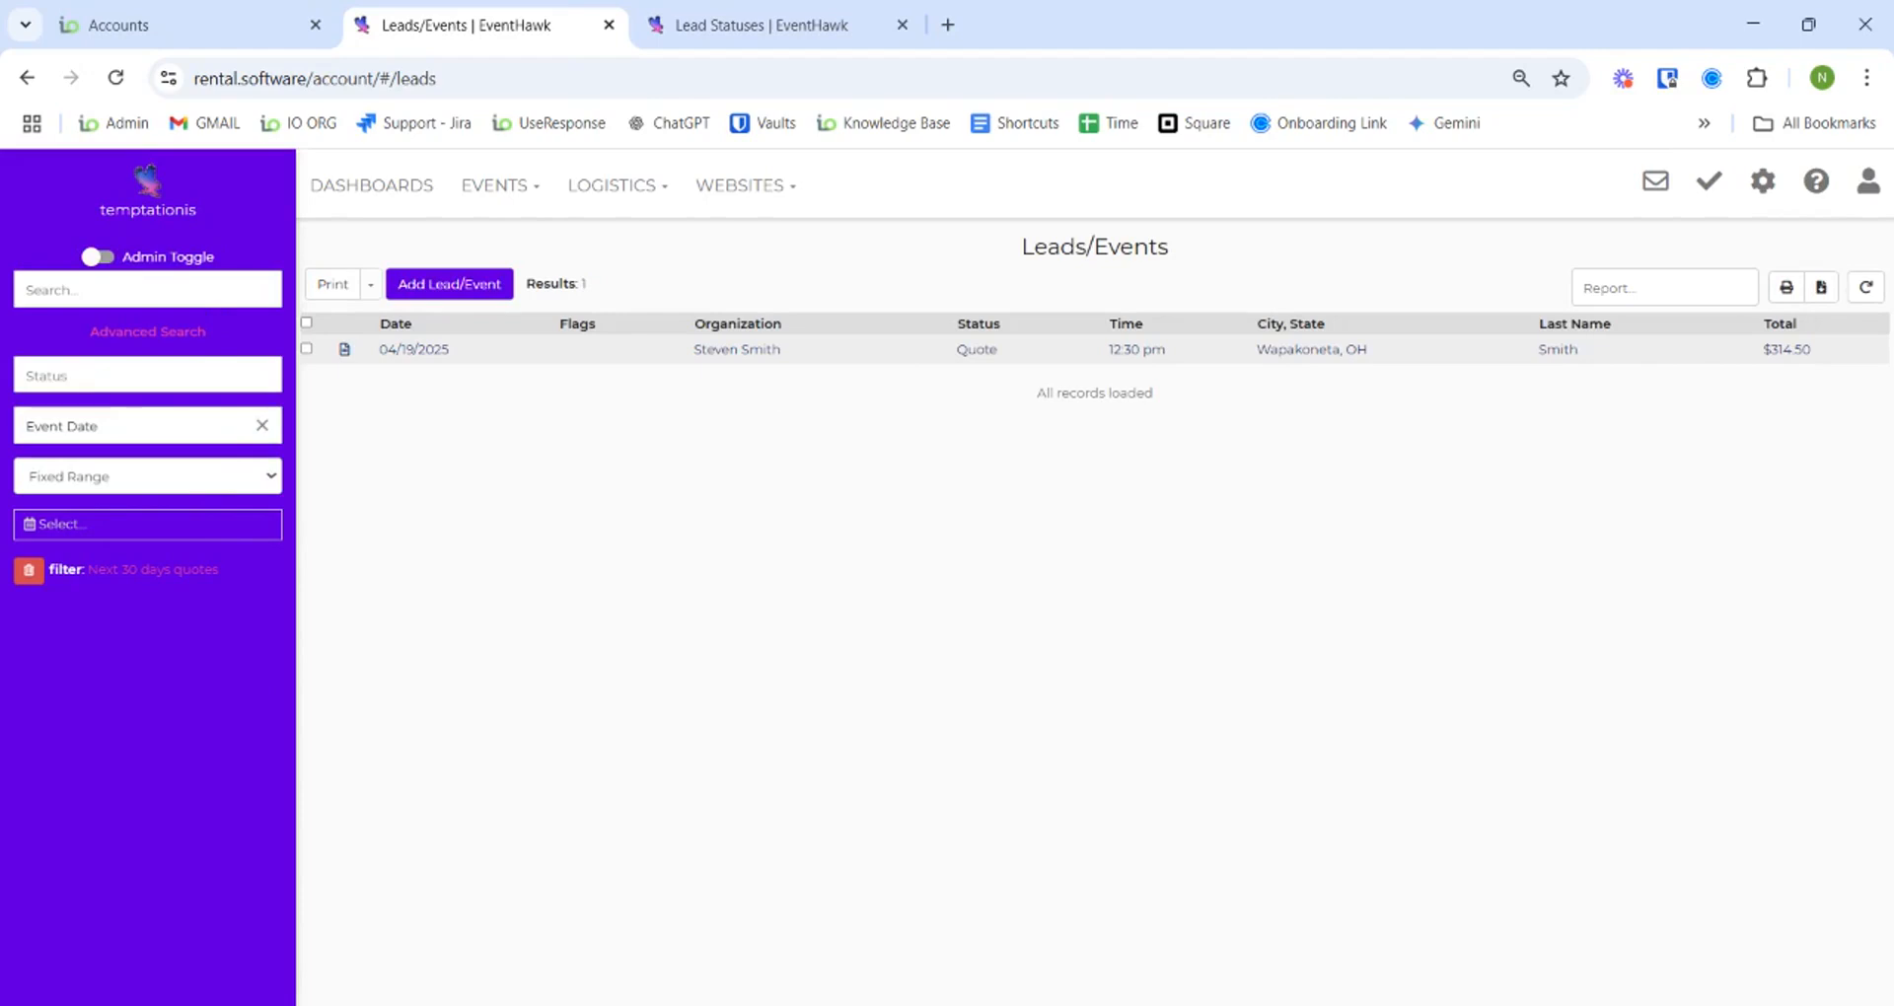
{"action": "left_click", "coordinate": [222, 296]}
{"action": "left_click", "coordinate": [260, 248]}
{"action": "double_click", "coordinate": [187, 333]}
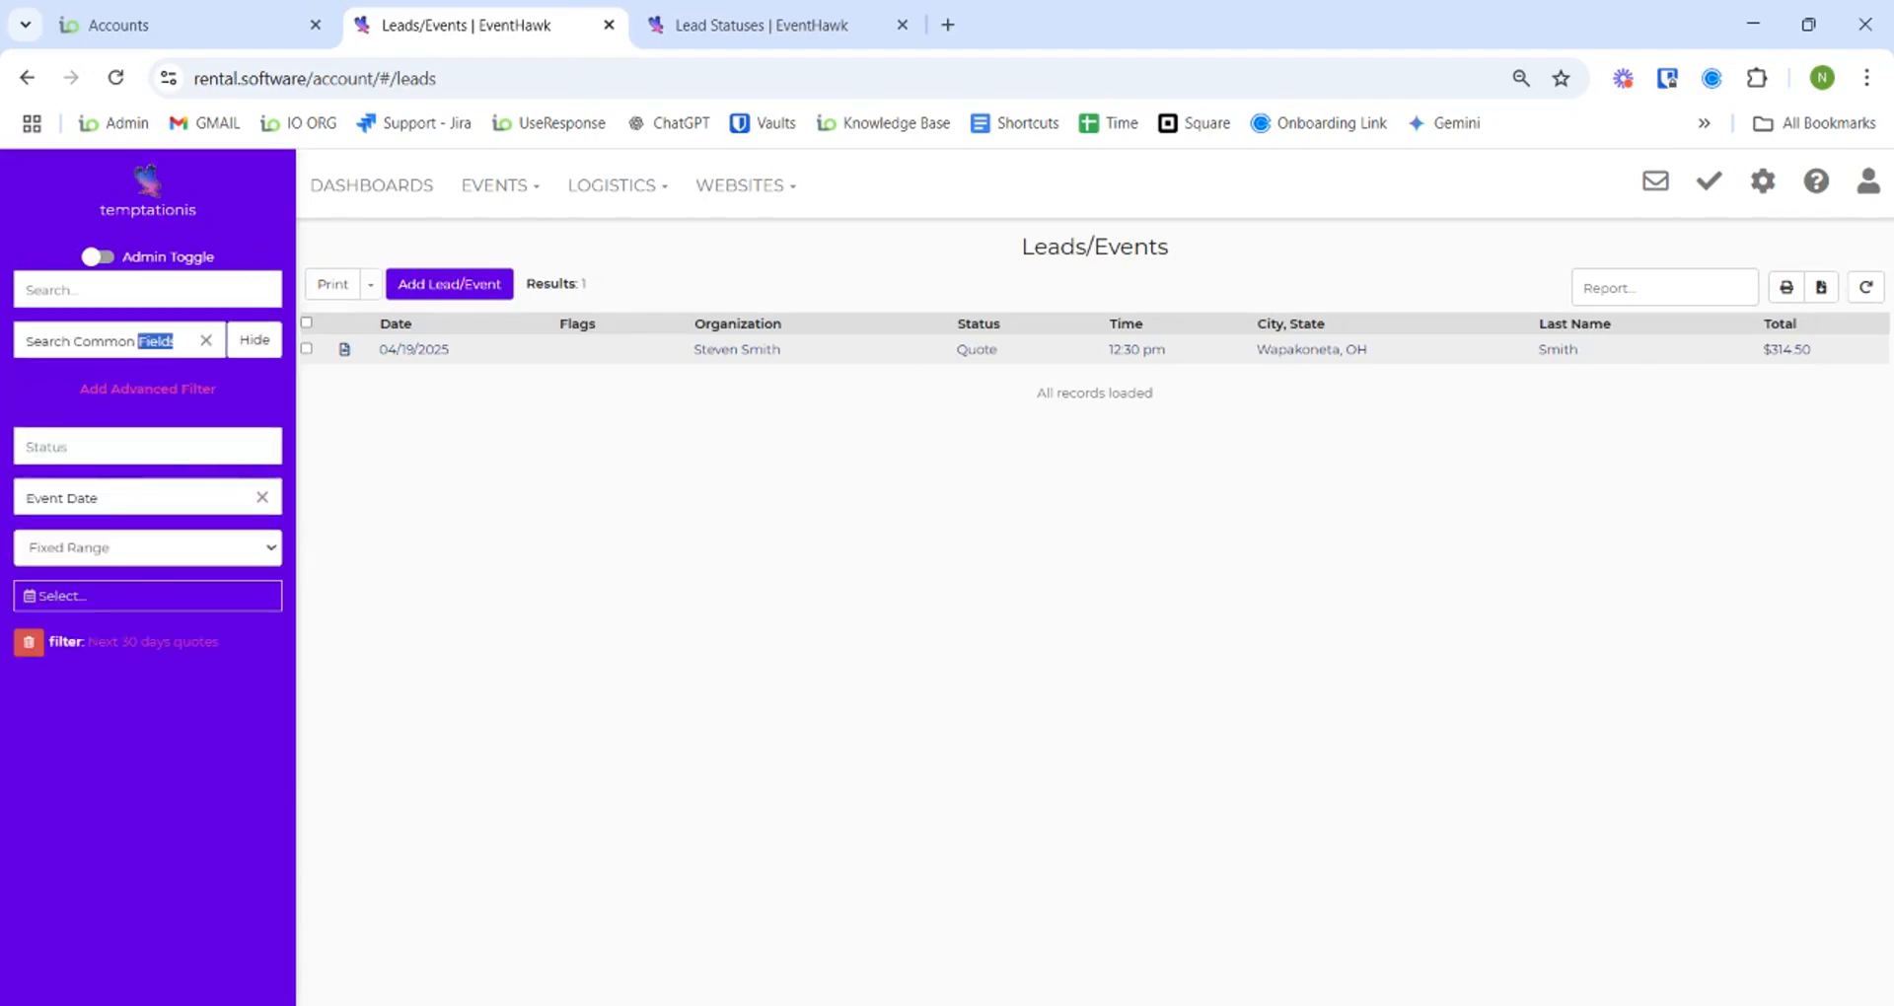
{"action": "left_click", "coordinate": [207, 343]}
{"action": "type", "text": "lead sales"}
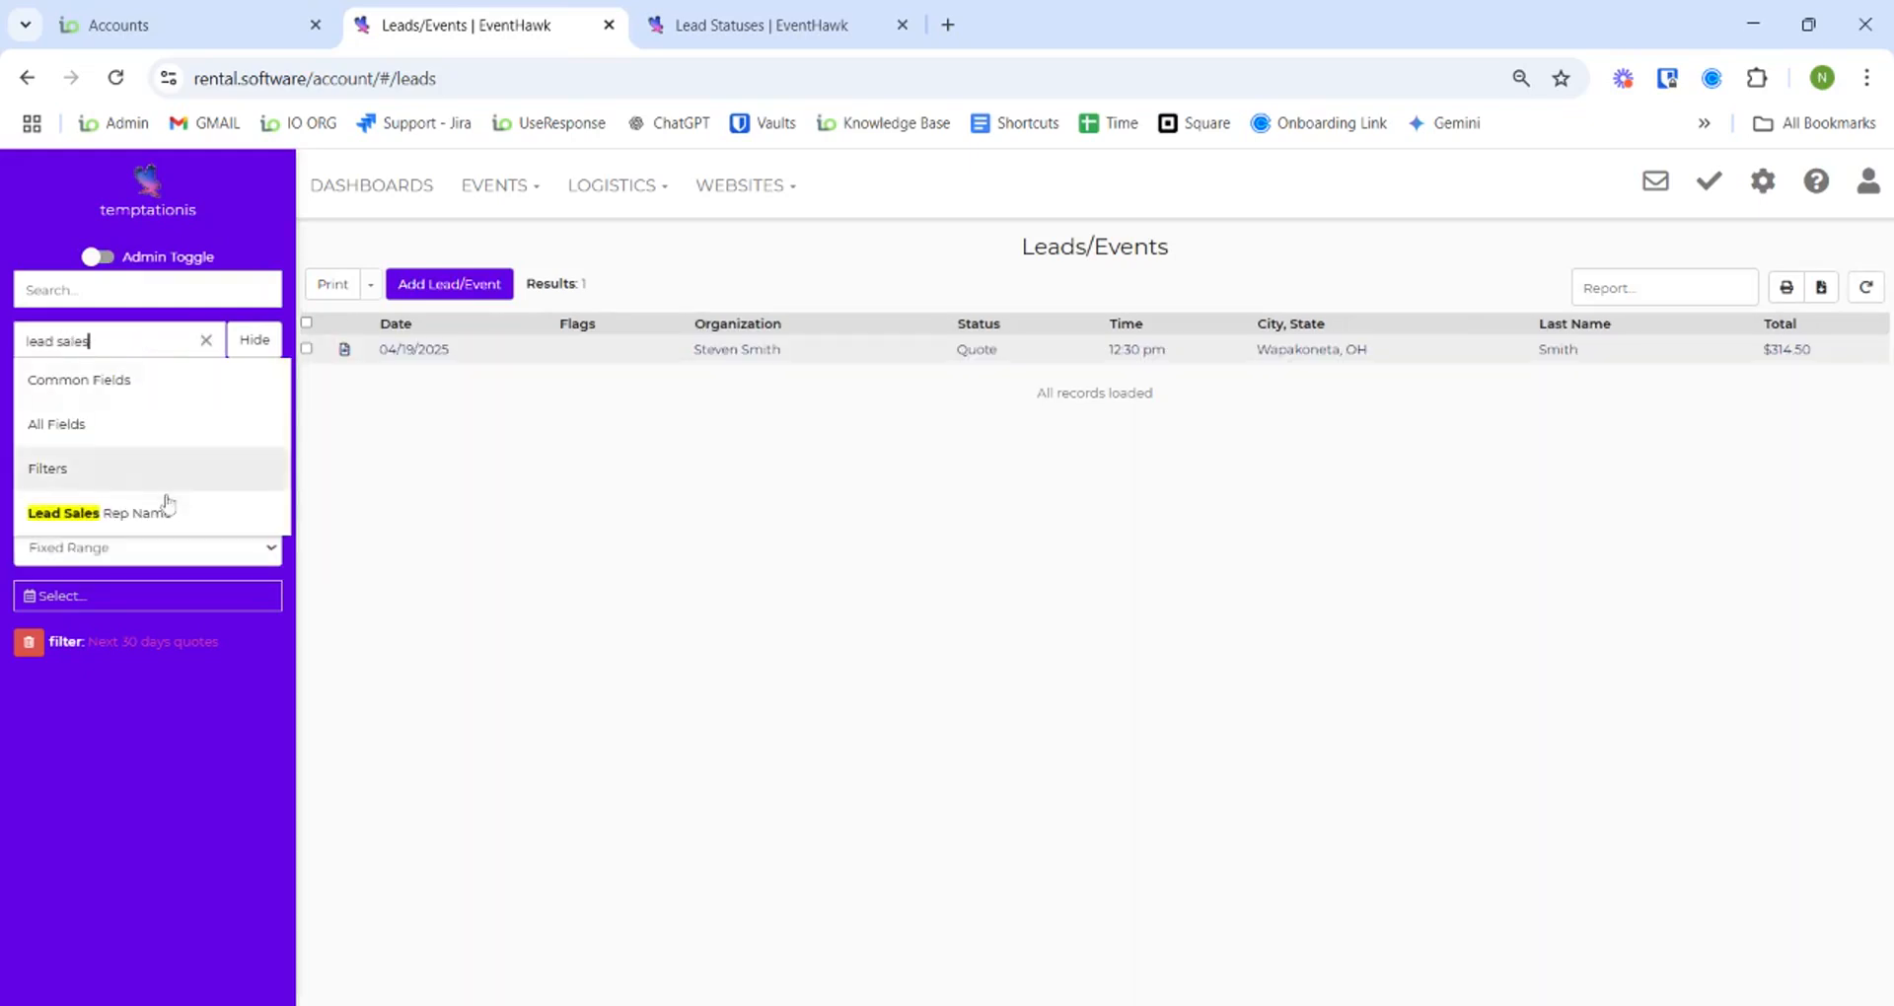
{"action": "left_click", "coordinate": [138, 513]}
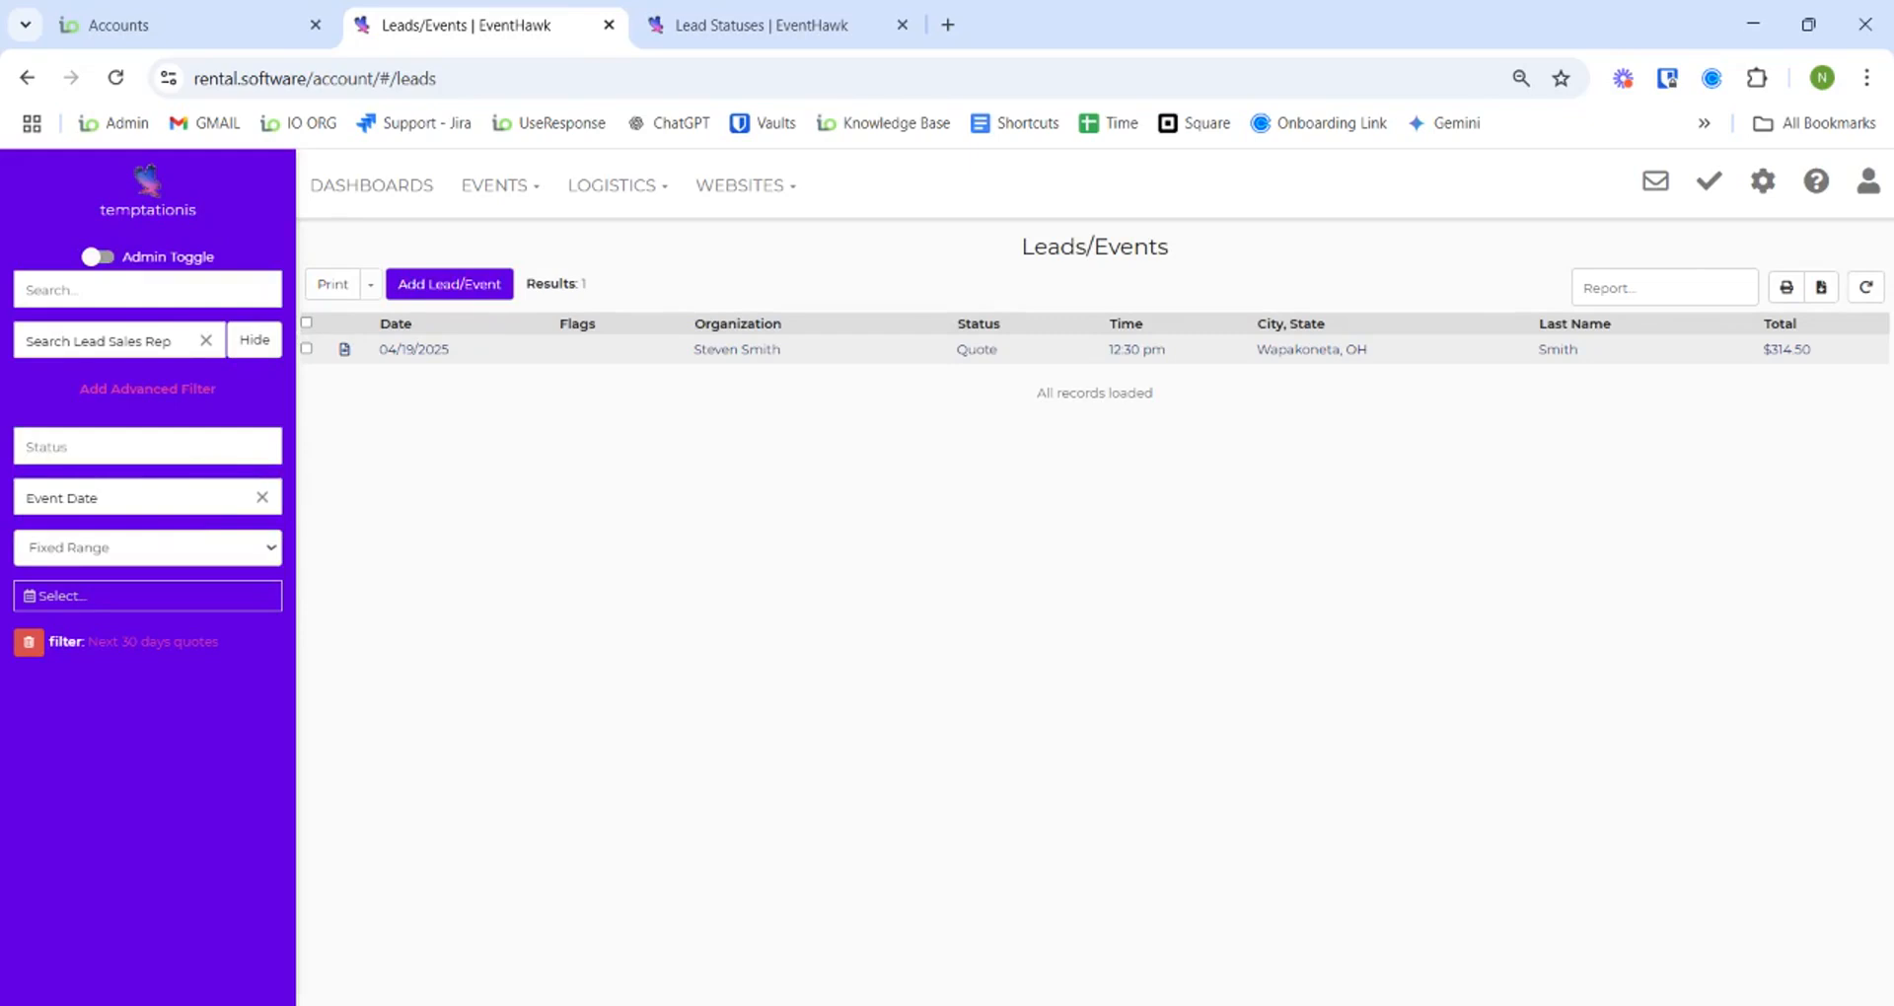
{"action": "left_click", "coordinate": [218, 296]}
{"action": "type", "text": "sally"}
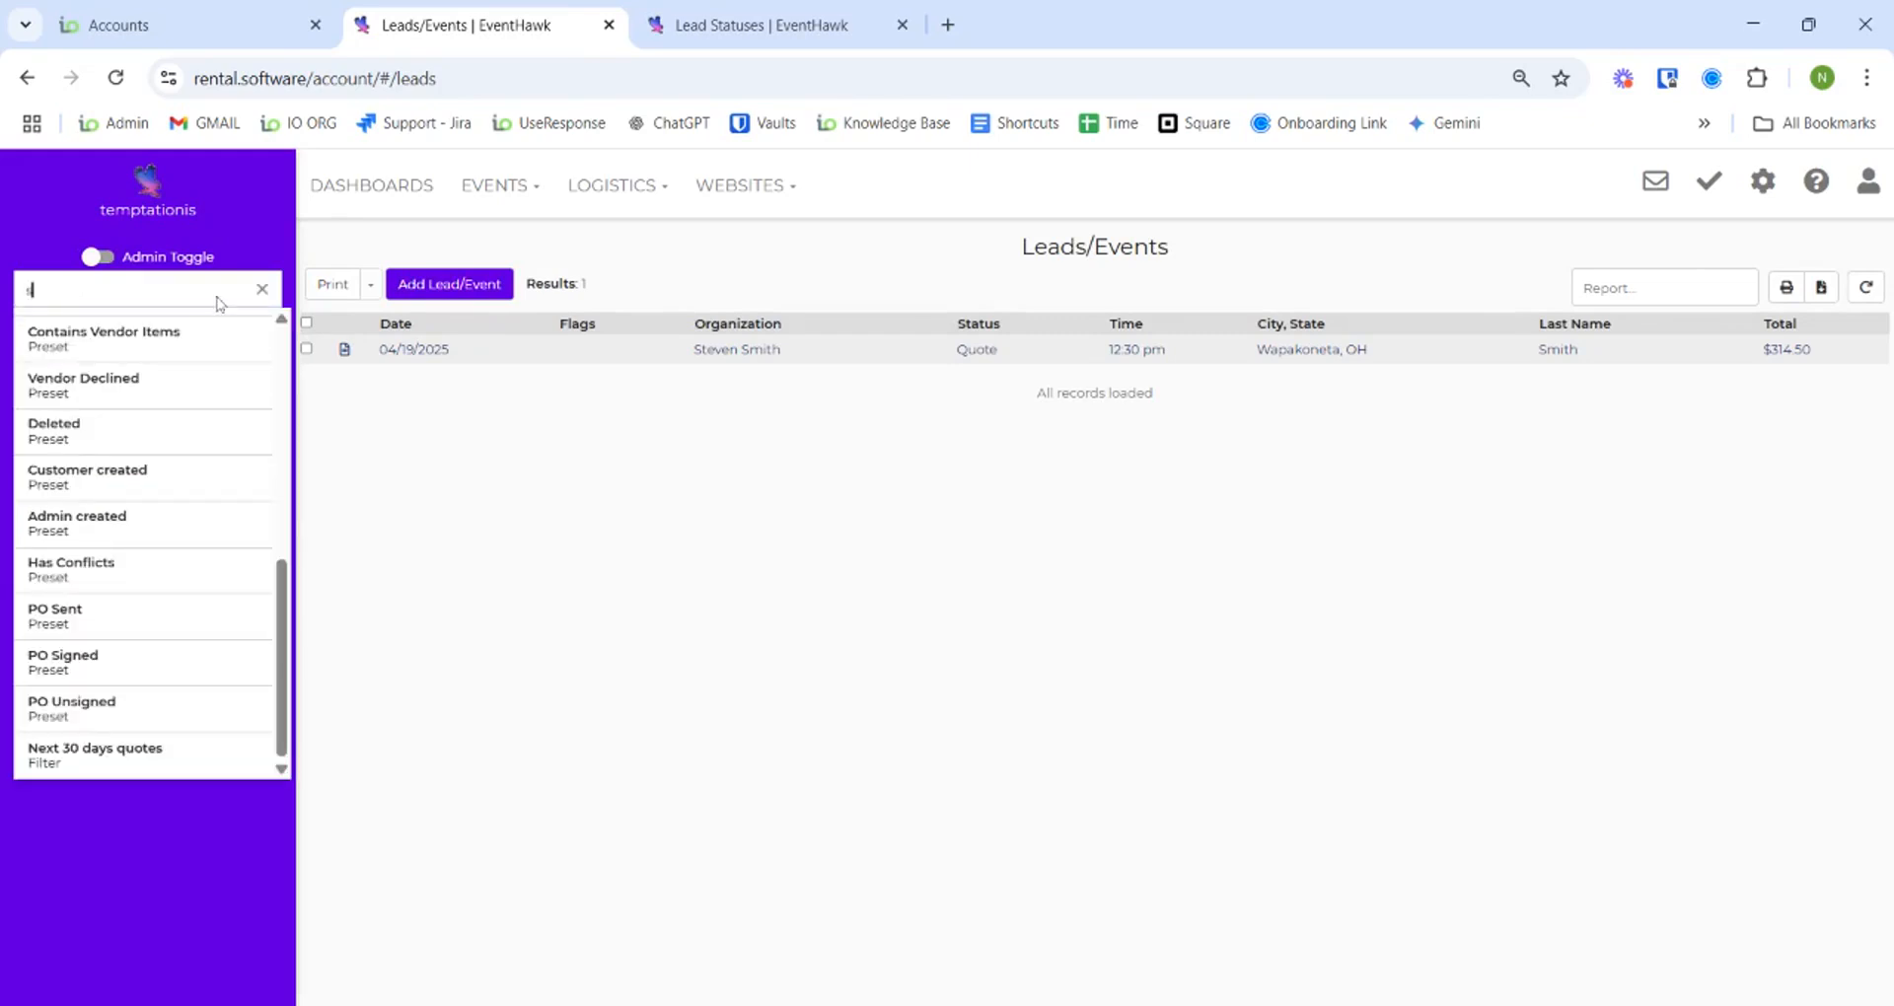
{"action": "left_click", "coordinate": [671, 268]}
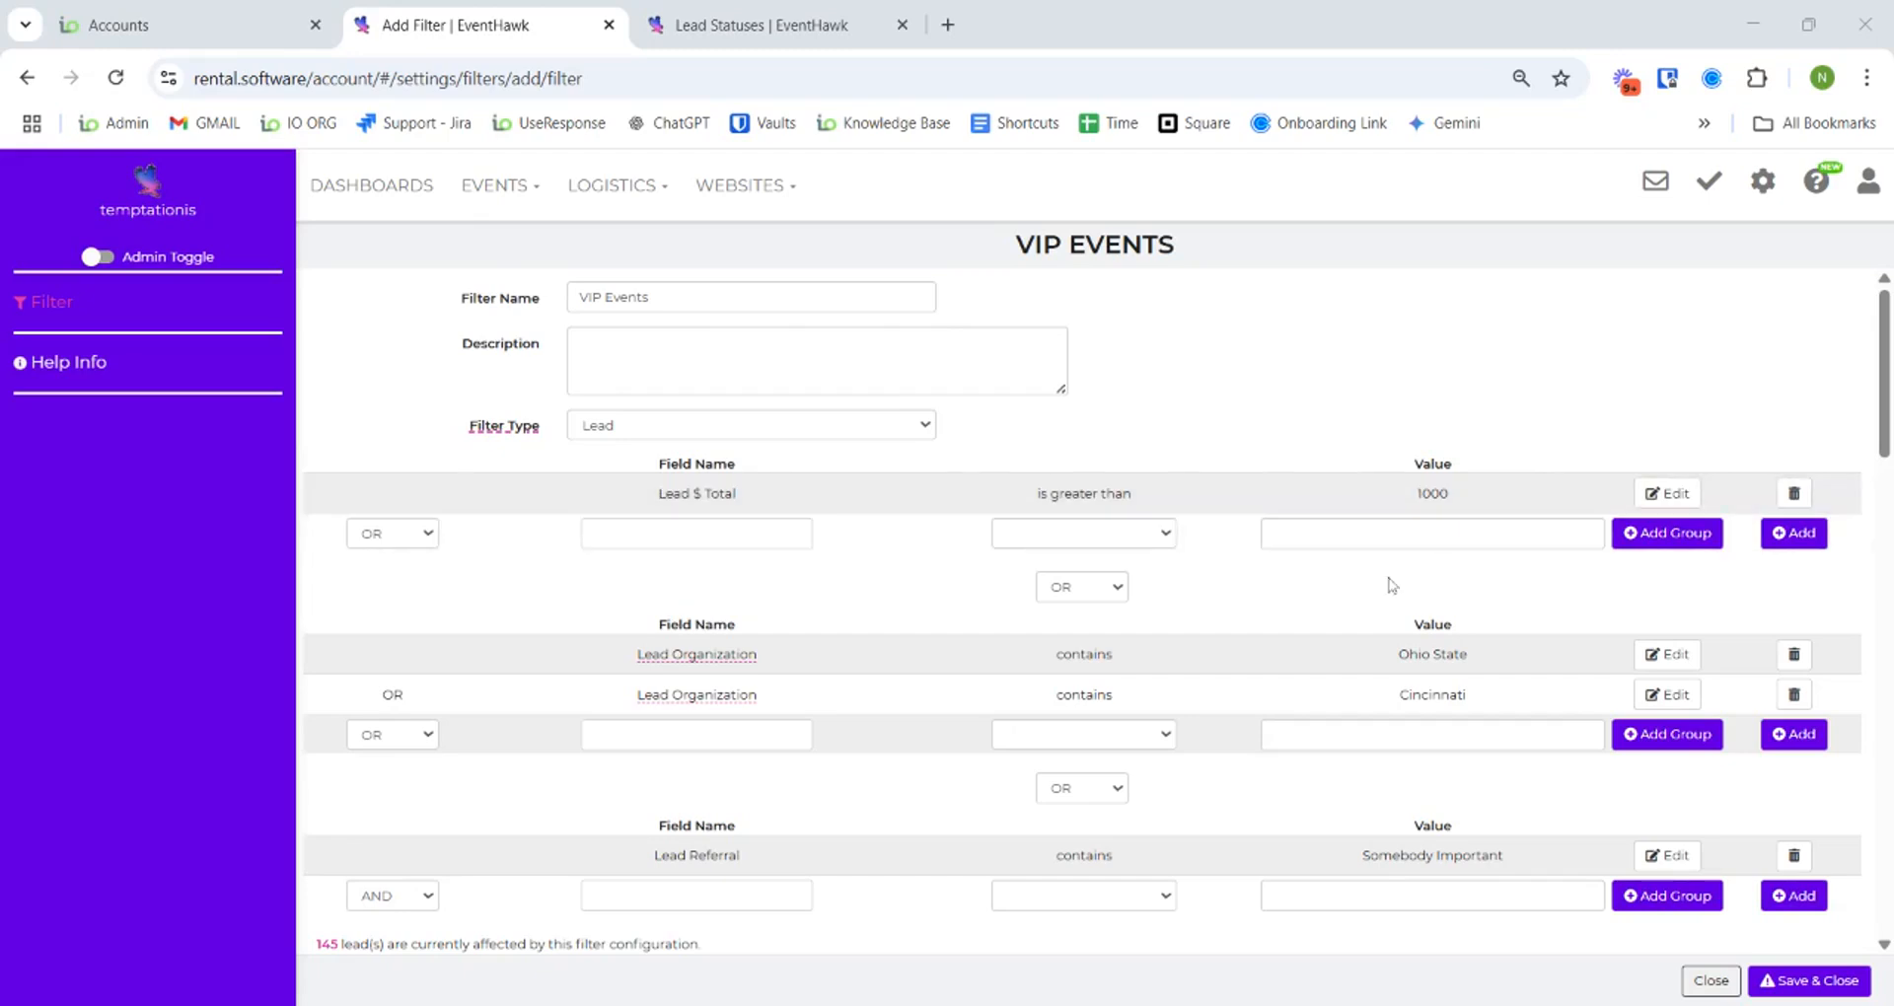
- Go to the leads list from the Events menu, discarding the unsaved VIP Events filter
{"action": "scroll", "coordinate": [1438, 588], "scroll_direction": "down", "scroll_amount": 1}
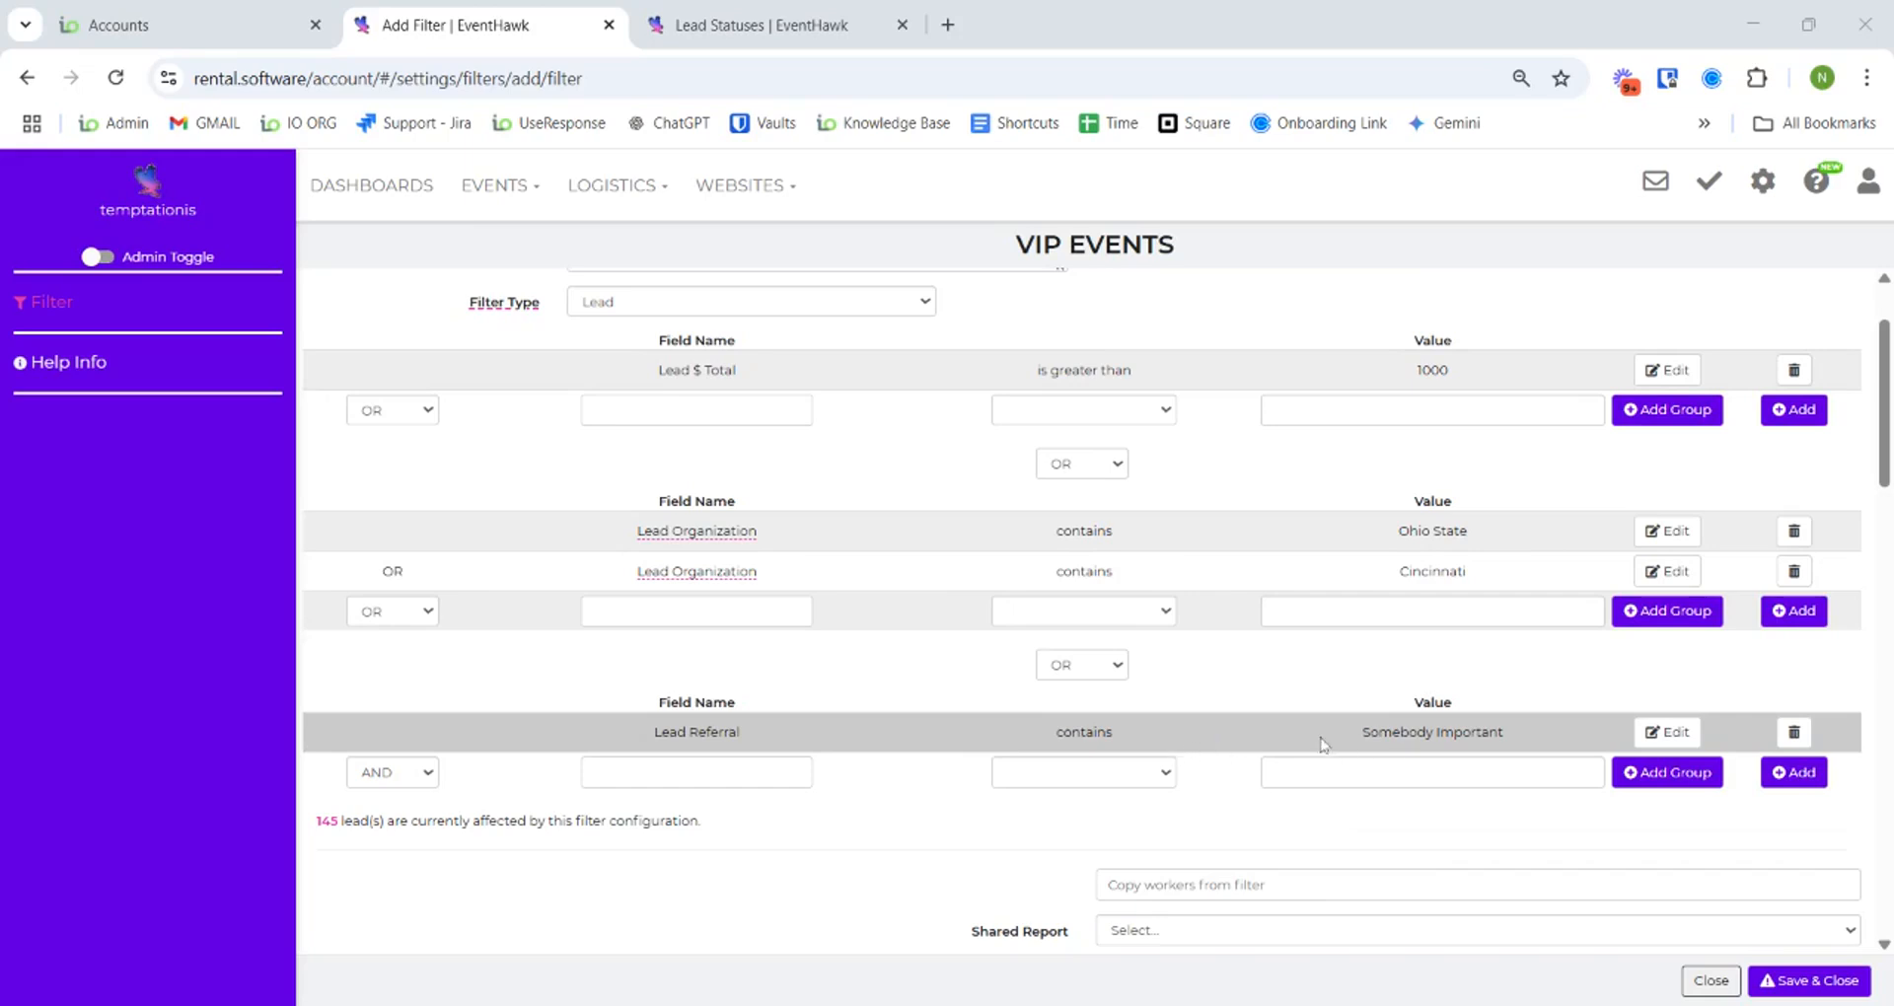
{"action": "scroll", "coordinate": [1174, 804], "scroll_direction": "up", "scroll_amount": 1}
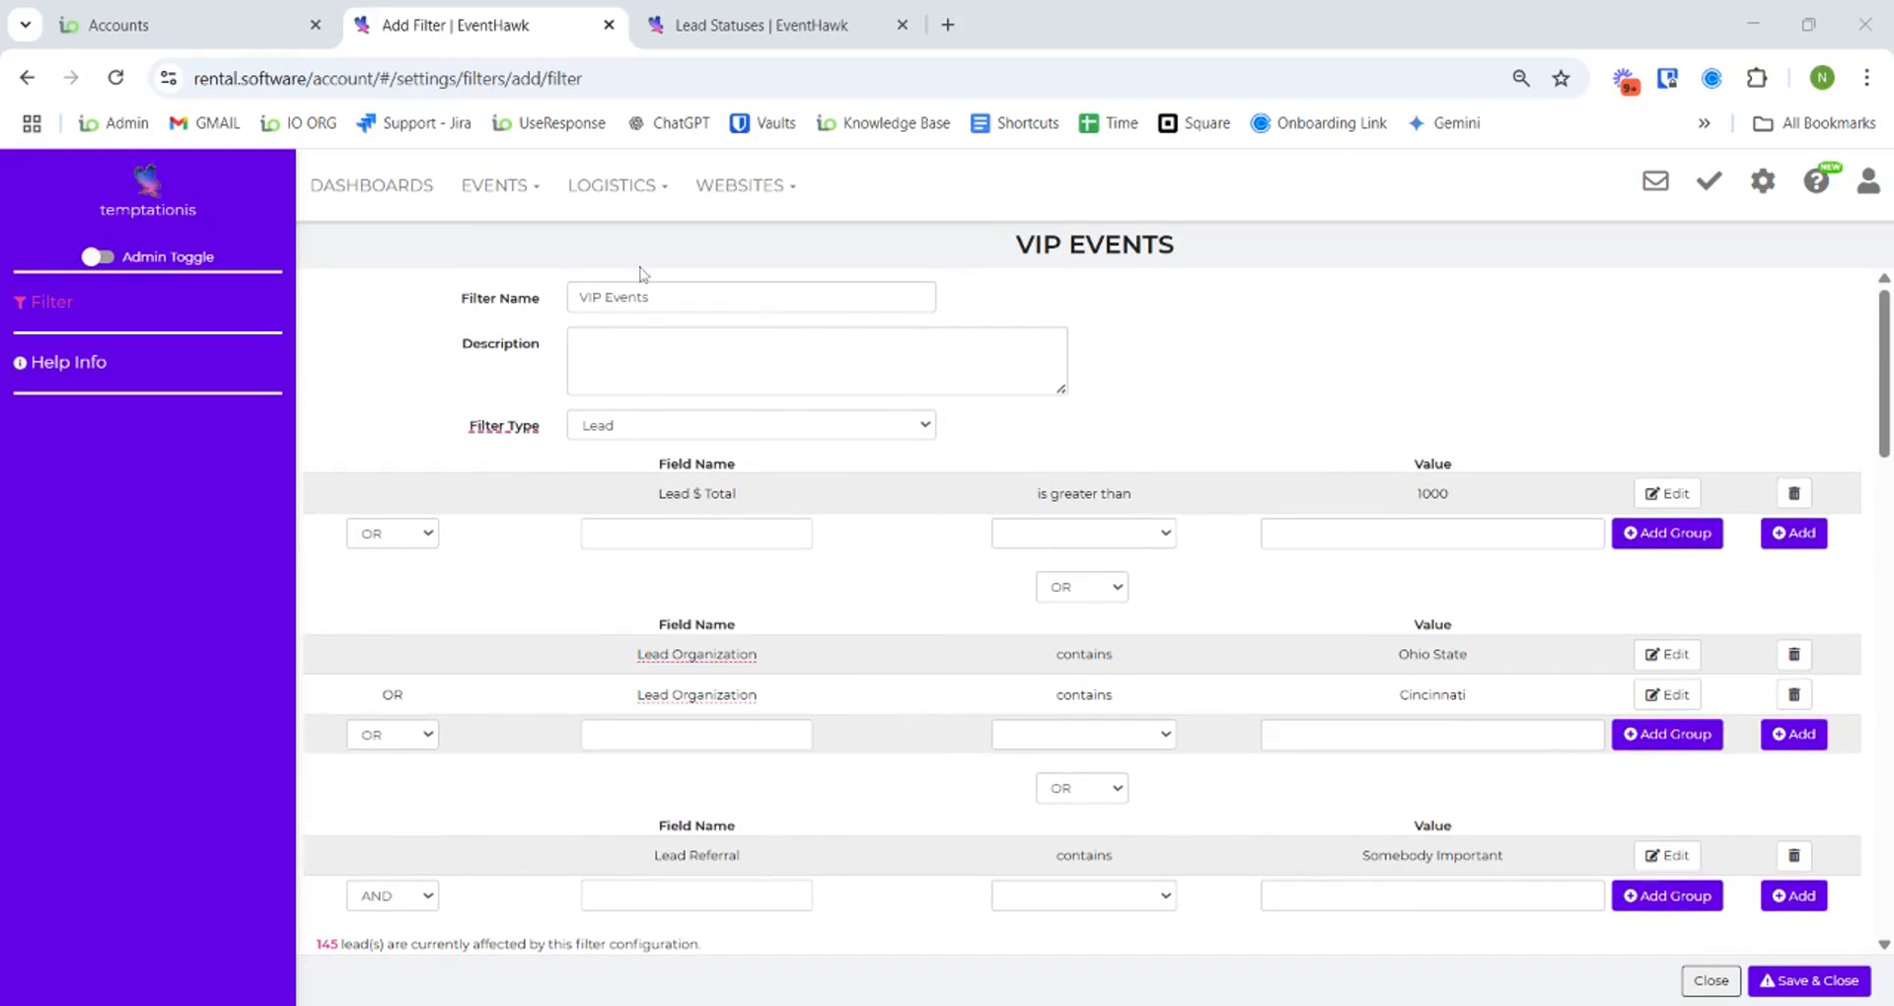
{"action": "left_click", "coordinate": [533, 198]}
{"action": "left_click", "coordinate": [541, 242]}
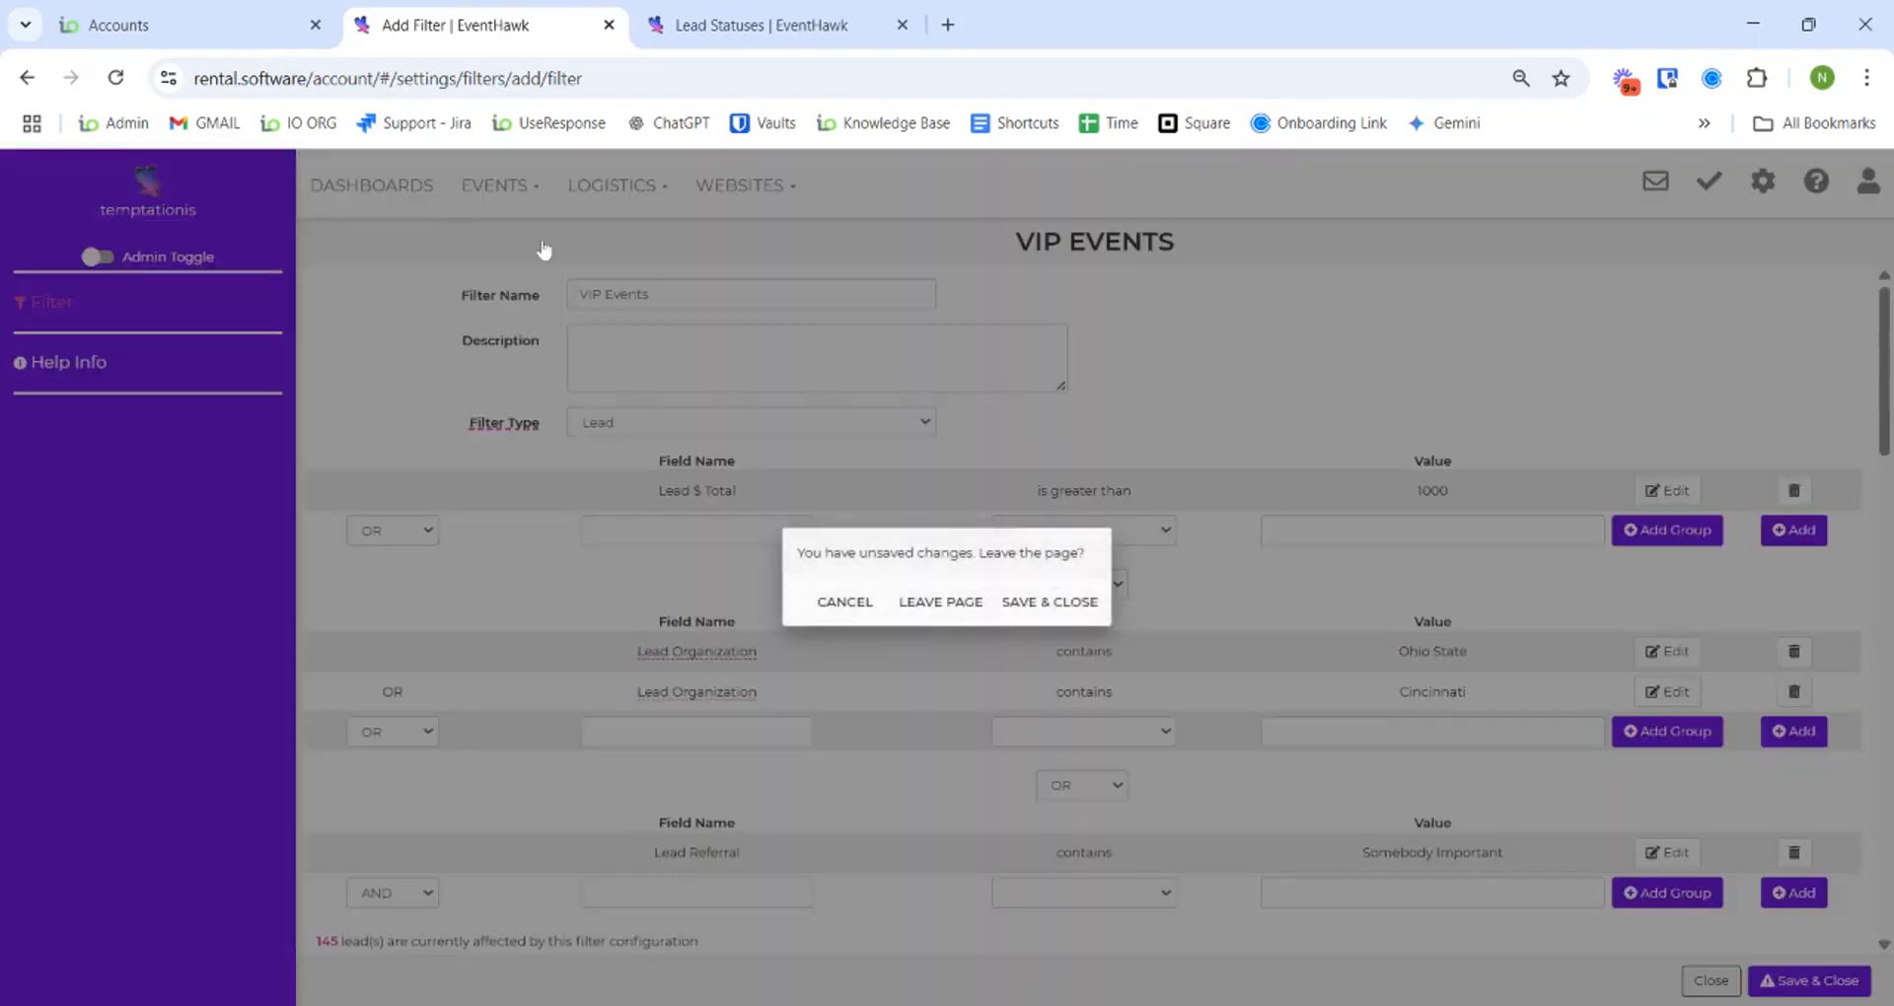
{"action": "left_click", "coordinate": [940, 602]}
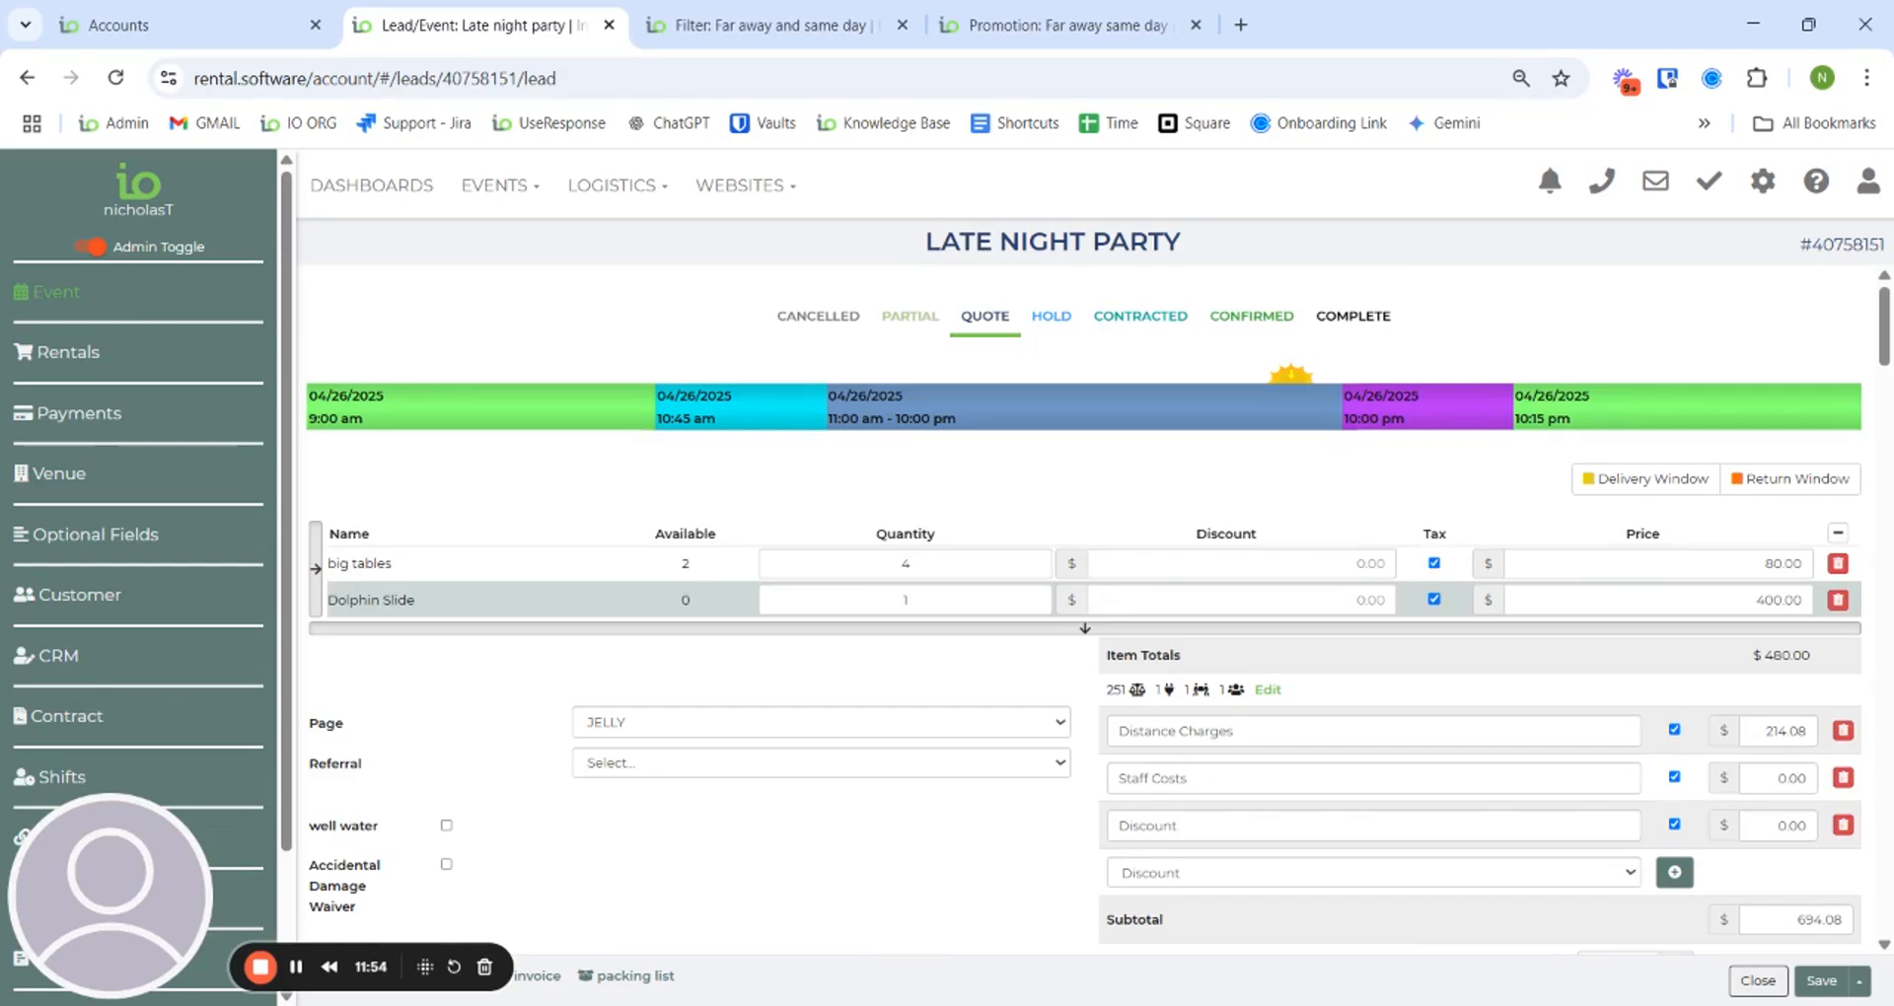
- Scroll through the Late Night Party lead's totals, venue and optional fields with same day pick up checked
{"action": "scroll", "coordinate": [1091, 493], "scroll_direction": "down", "scroll_amount": 6}
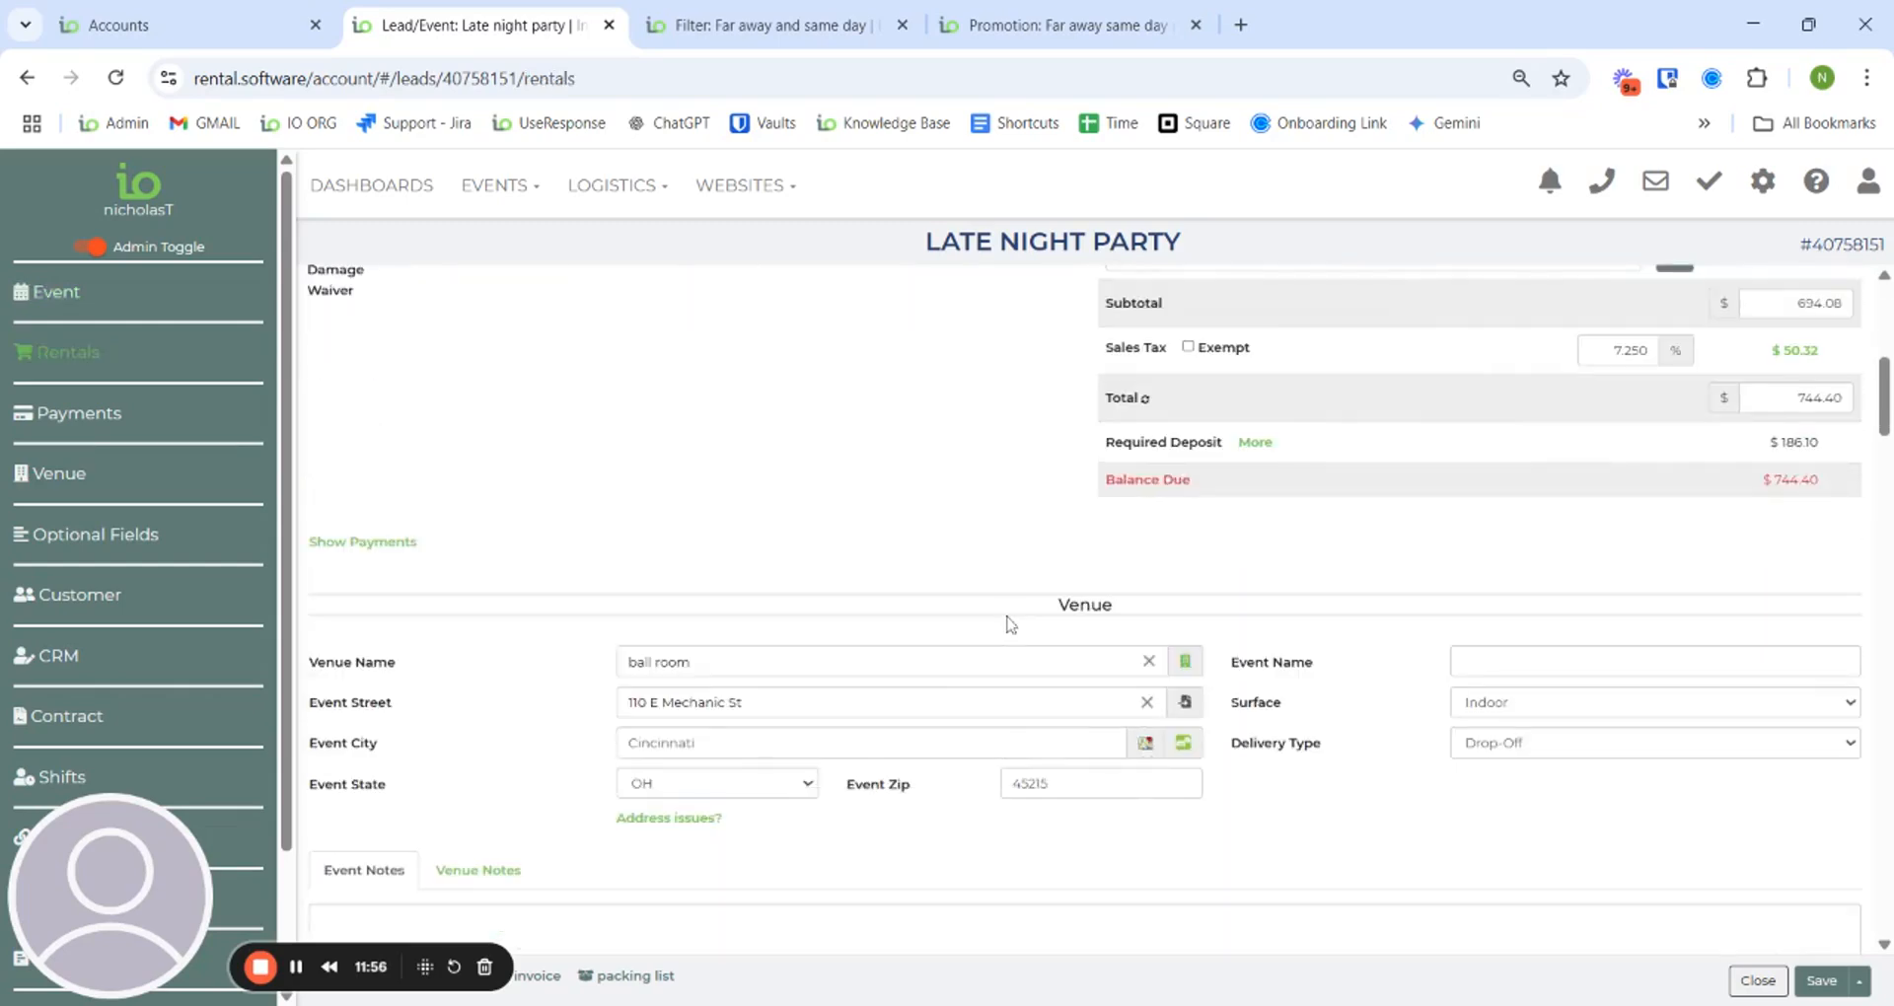
{"action": "scroll", "coordinate": [1008, 624], "scroll_direction": "up", "scroll_amount": 6}
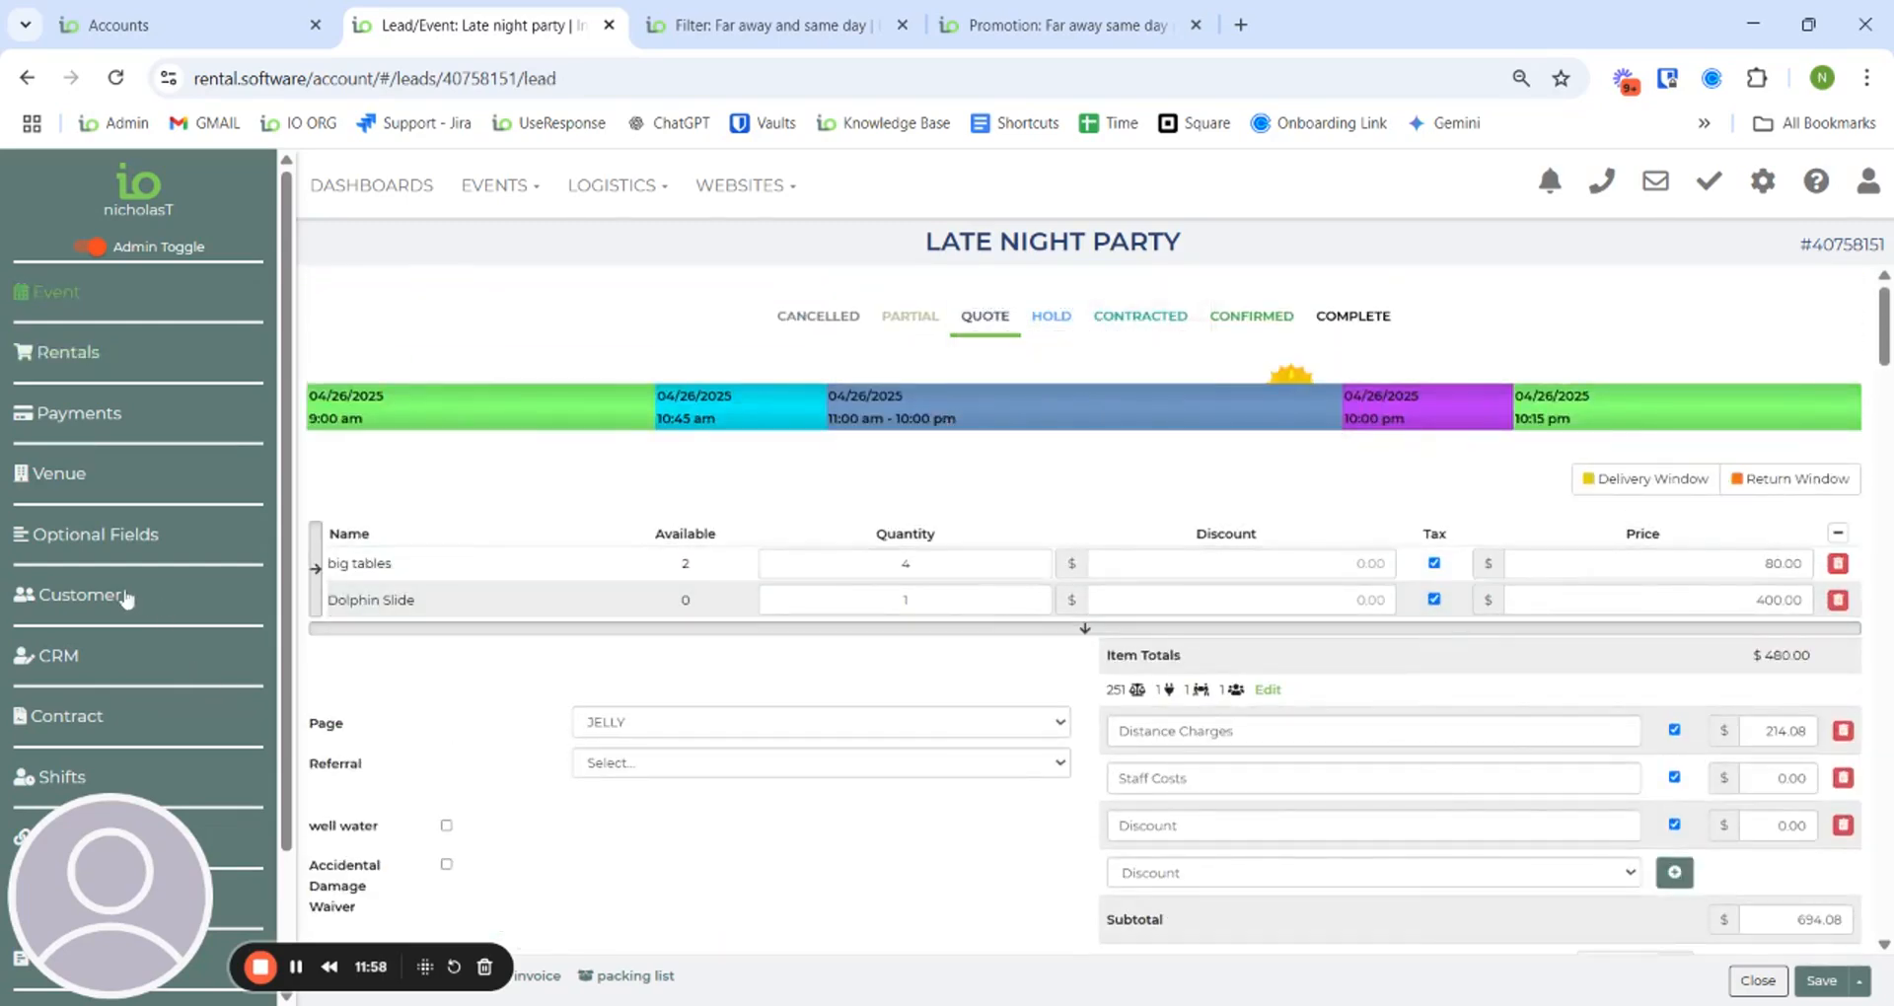
{"action": "scroll", "coordinate": [147, 599], "scroll_direction": "down", "scroll_amount": 10}
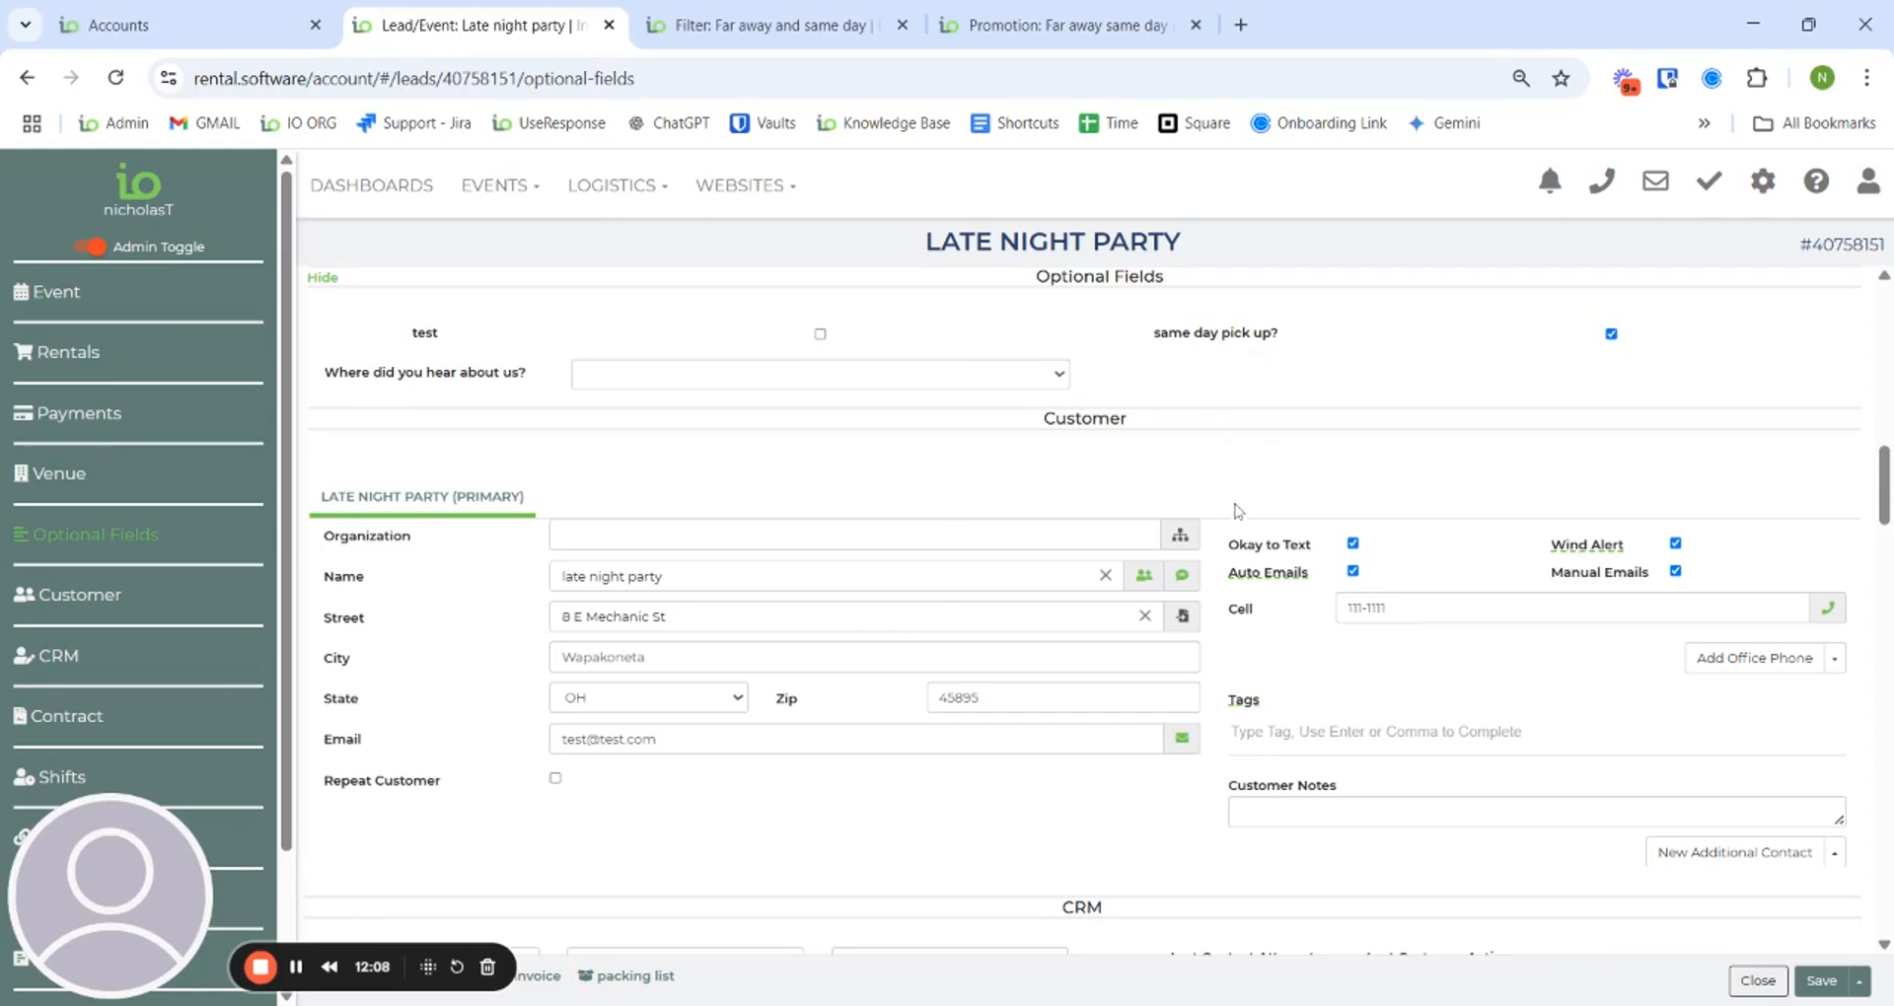
- Open Promotions & Fees settings in a new tab and start a blank Add Promotion form
{"action": "left_click", "coordinate": [1759, 184]}
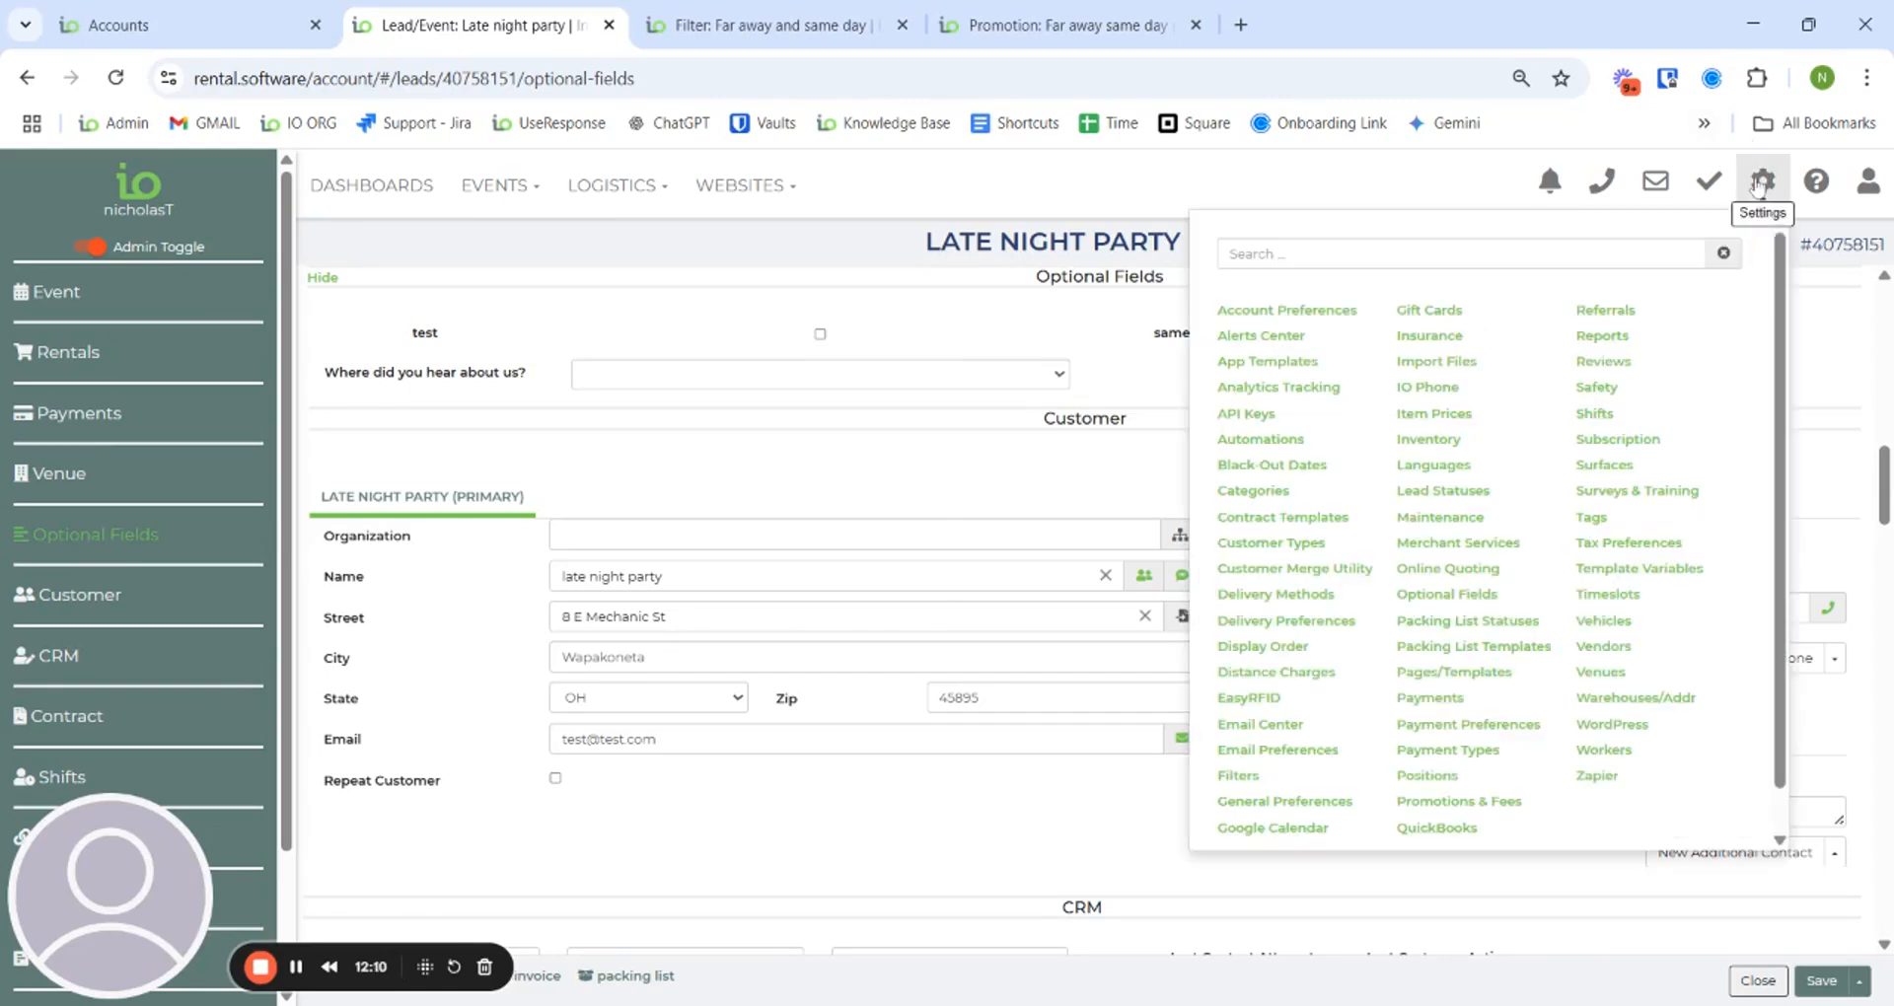
{"action": "left_click", "coordinate": [1449, 812]}
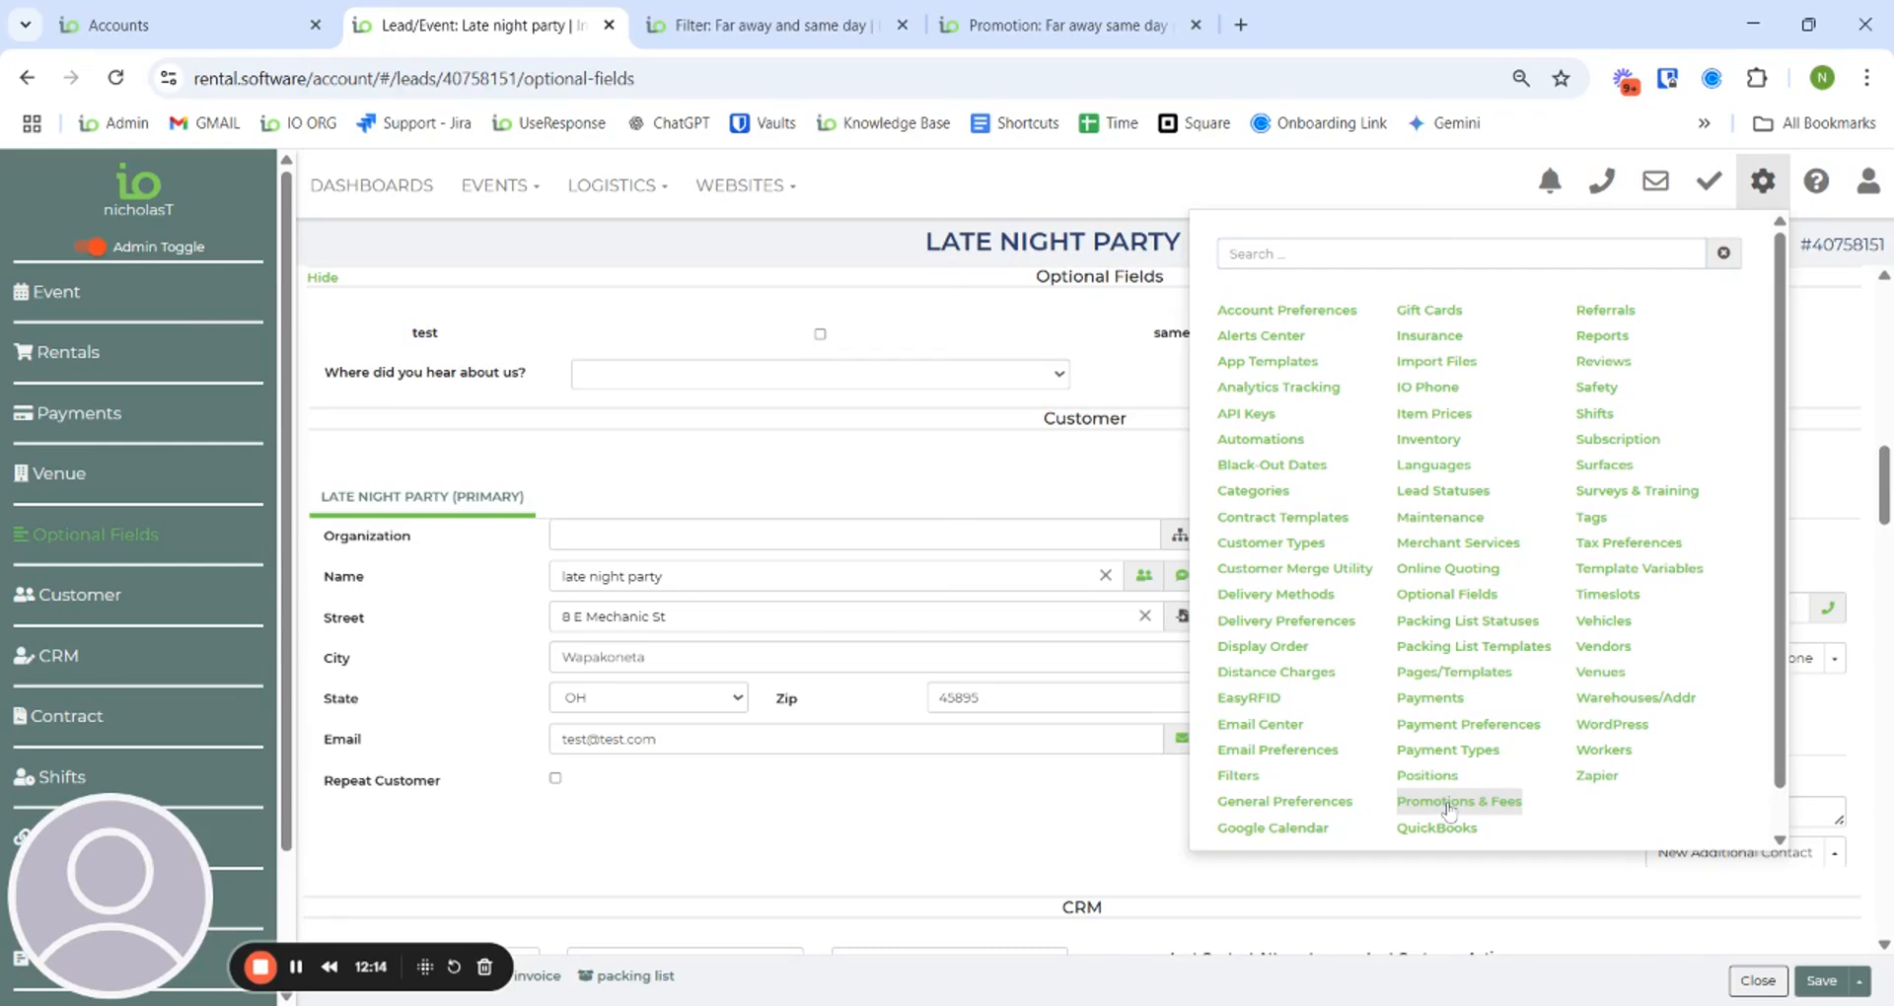
{"action": "left_click", "coordinate": [766, 18]}
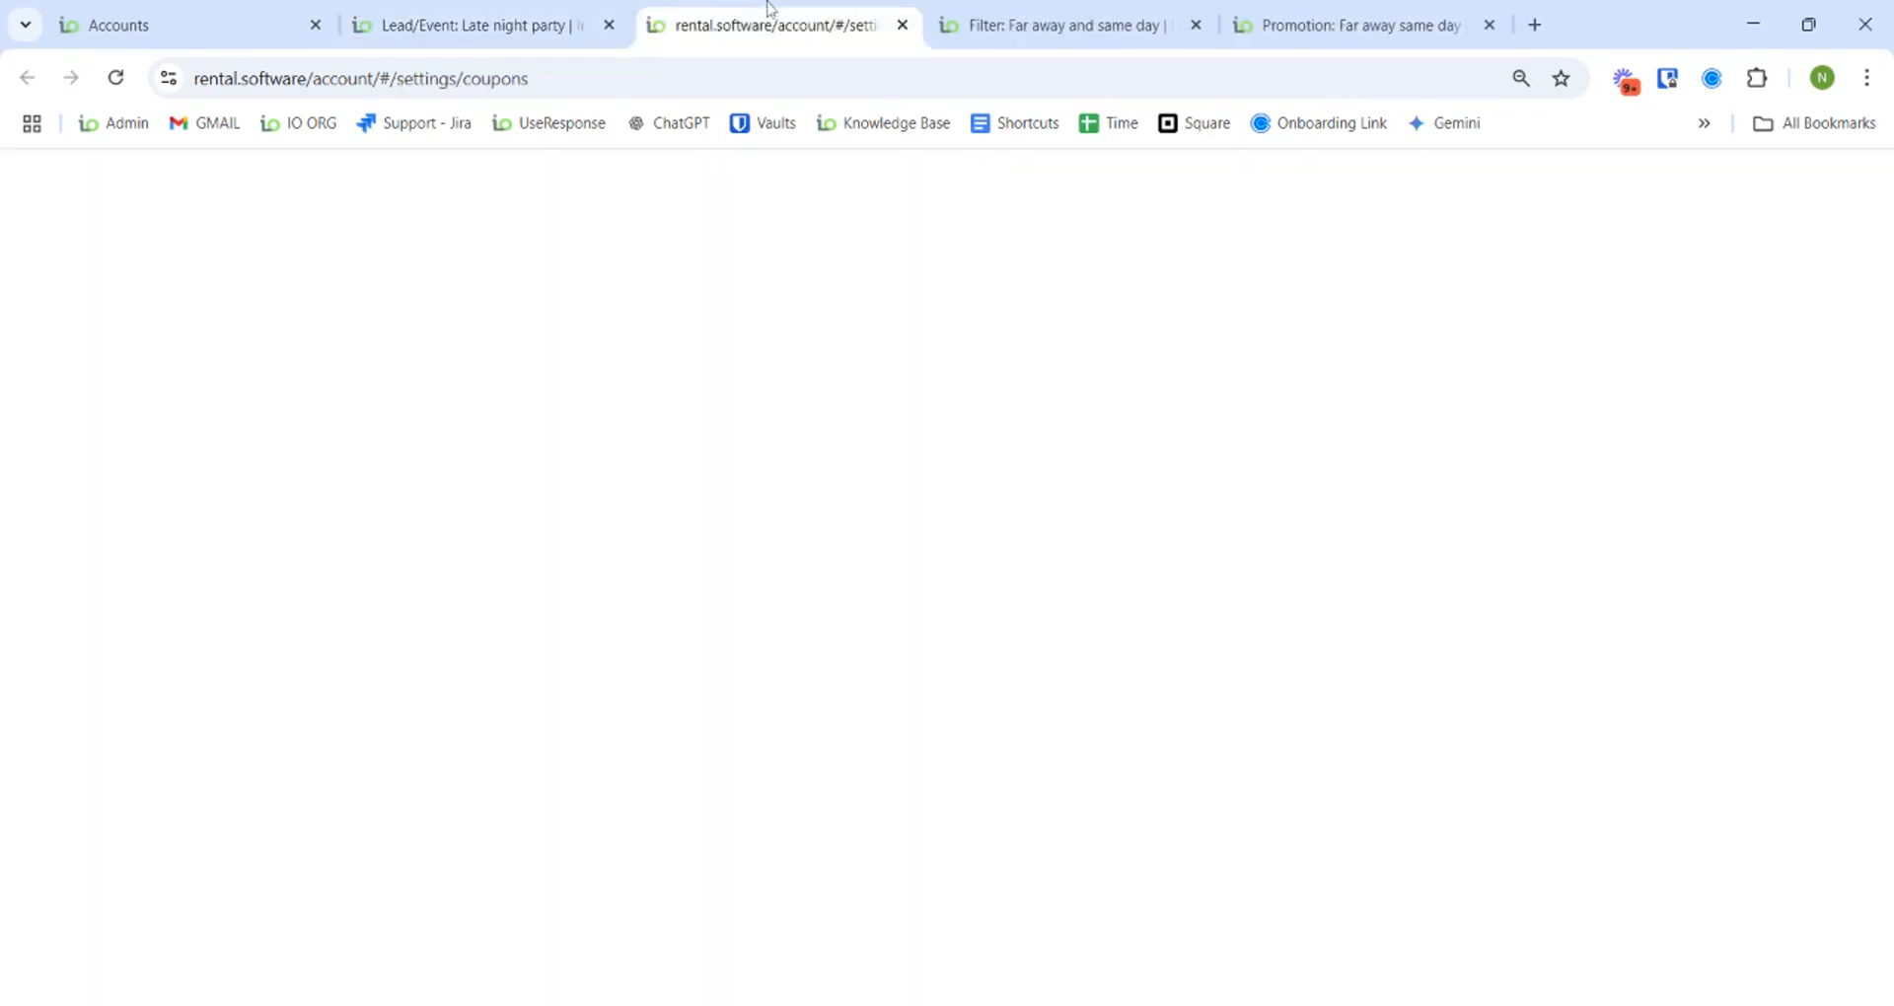
{"action": "left_click", "coordinate": [424, 286]}
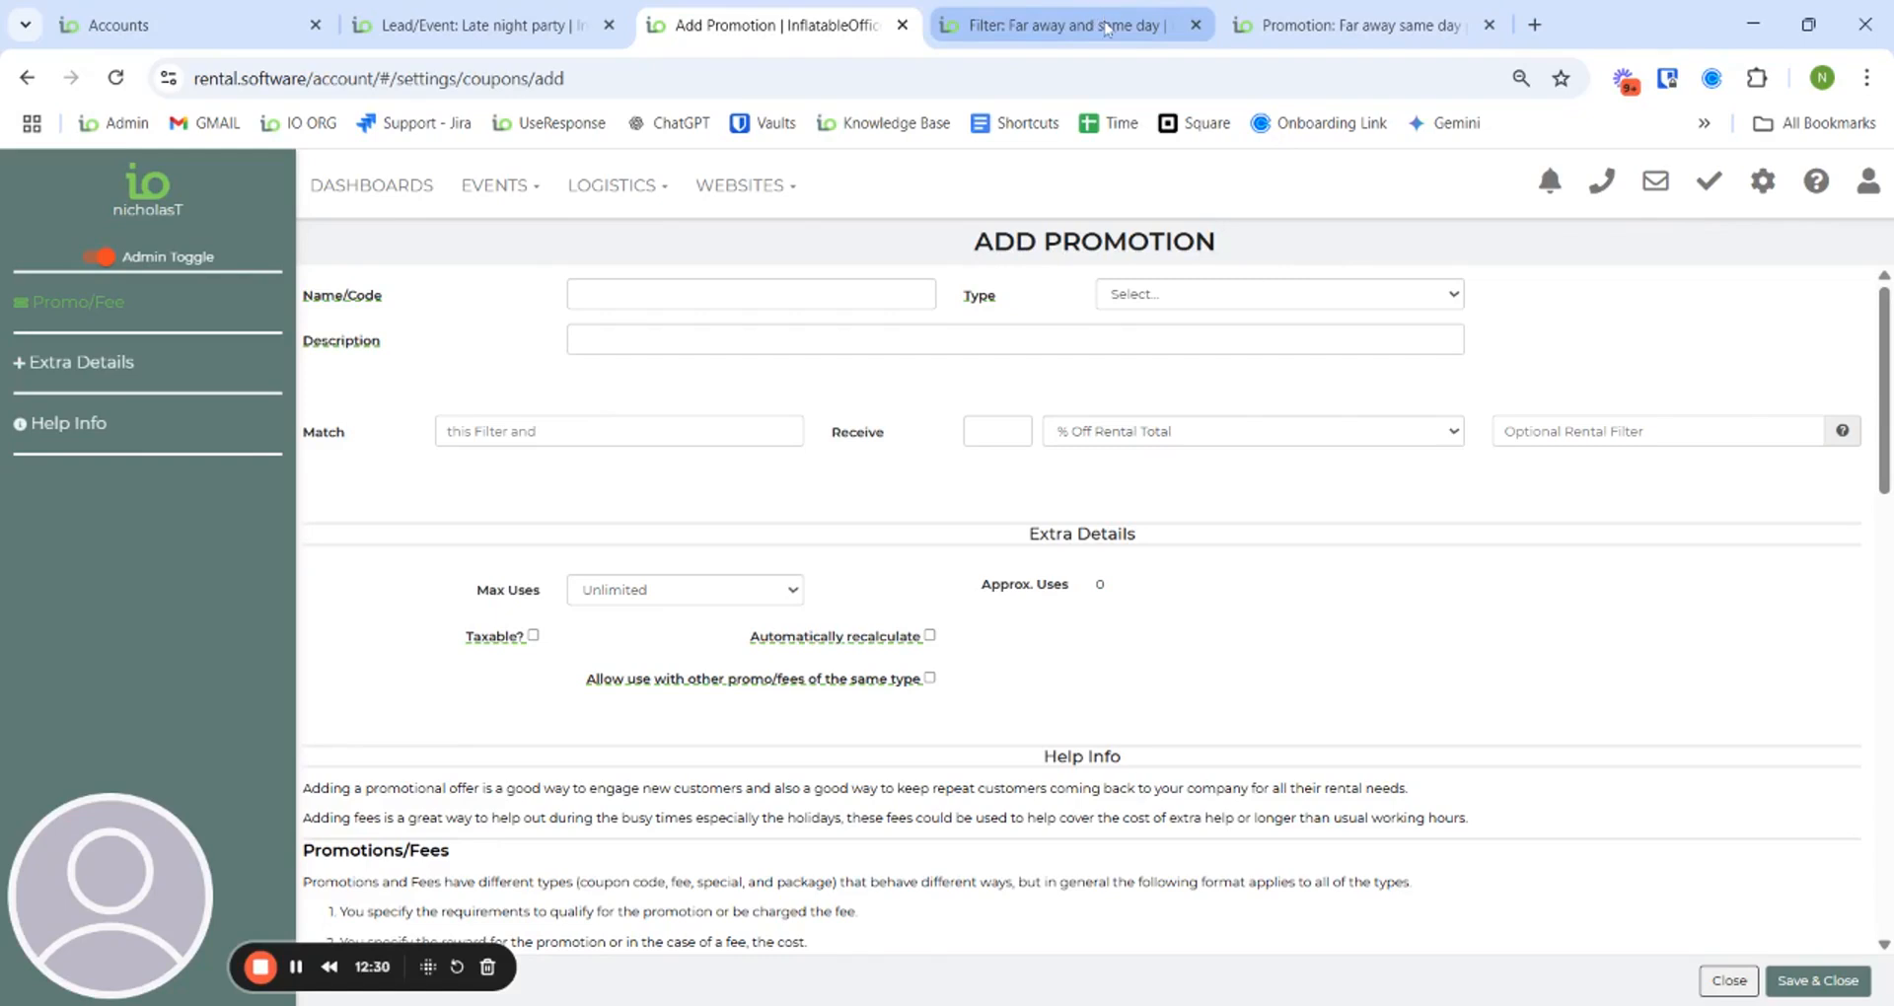
- Review the Far away and same day filter's conditions, then return to the Late Night Party lead
{"action": "left_click", "coordinate": [1103, 23]}
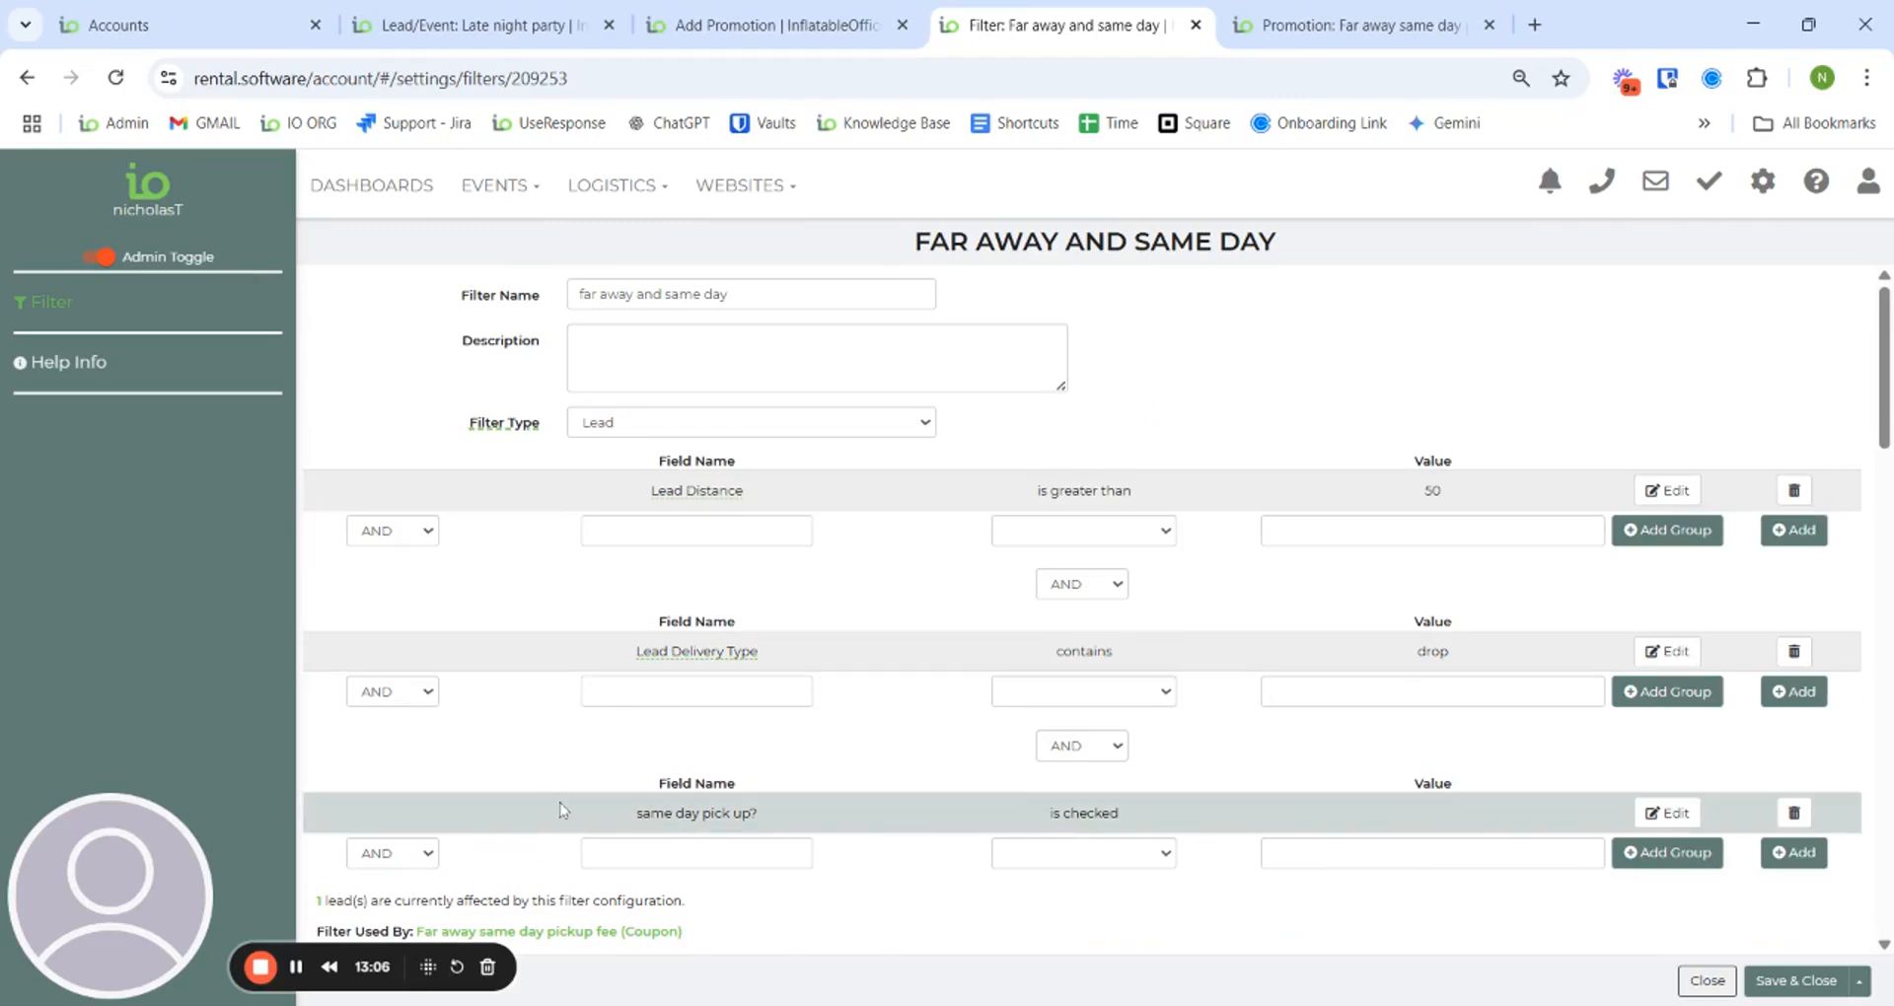
{"action": "scroll", "coordinate": [655, 778], "scroll_direction": "down", "scroll_amount": 1}
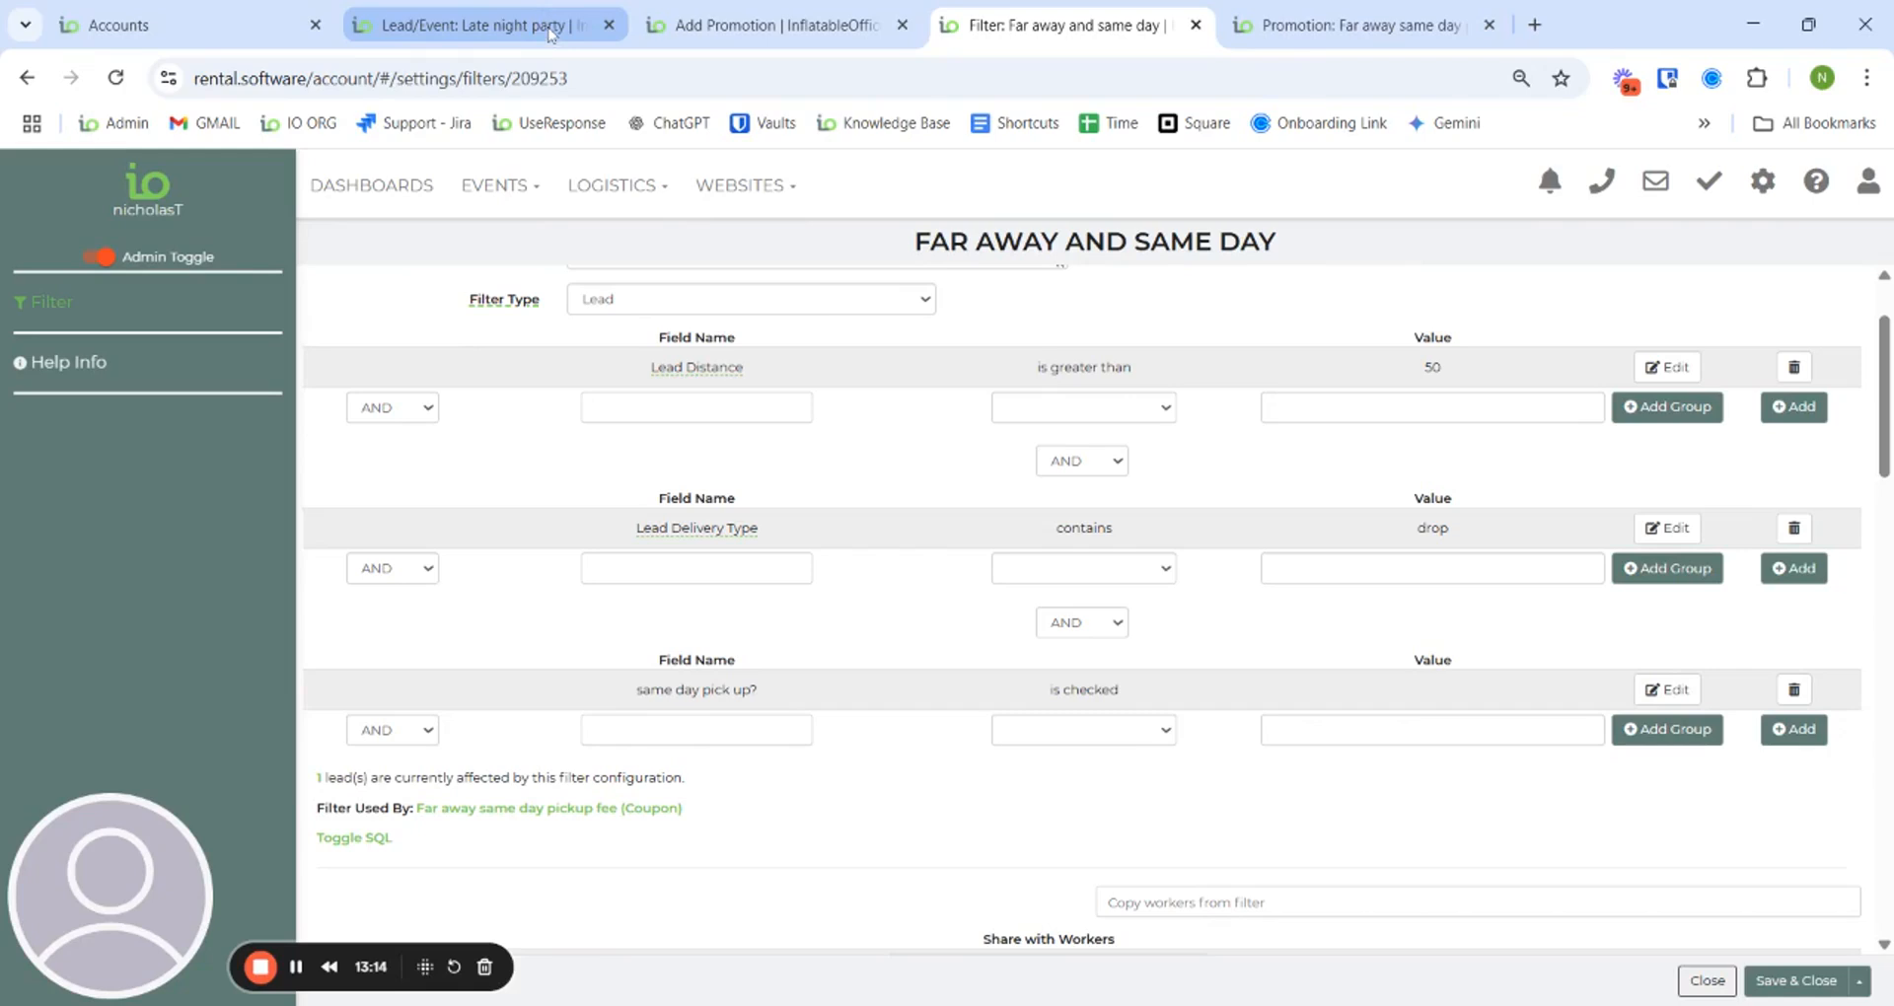
{"action": "left_click", "coordinate": [549, 32]}
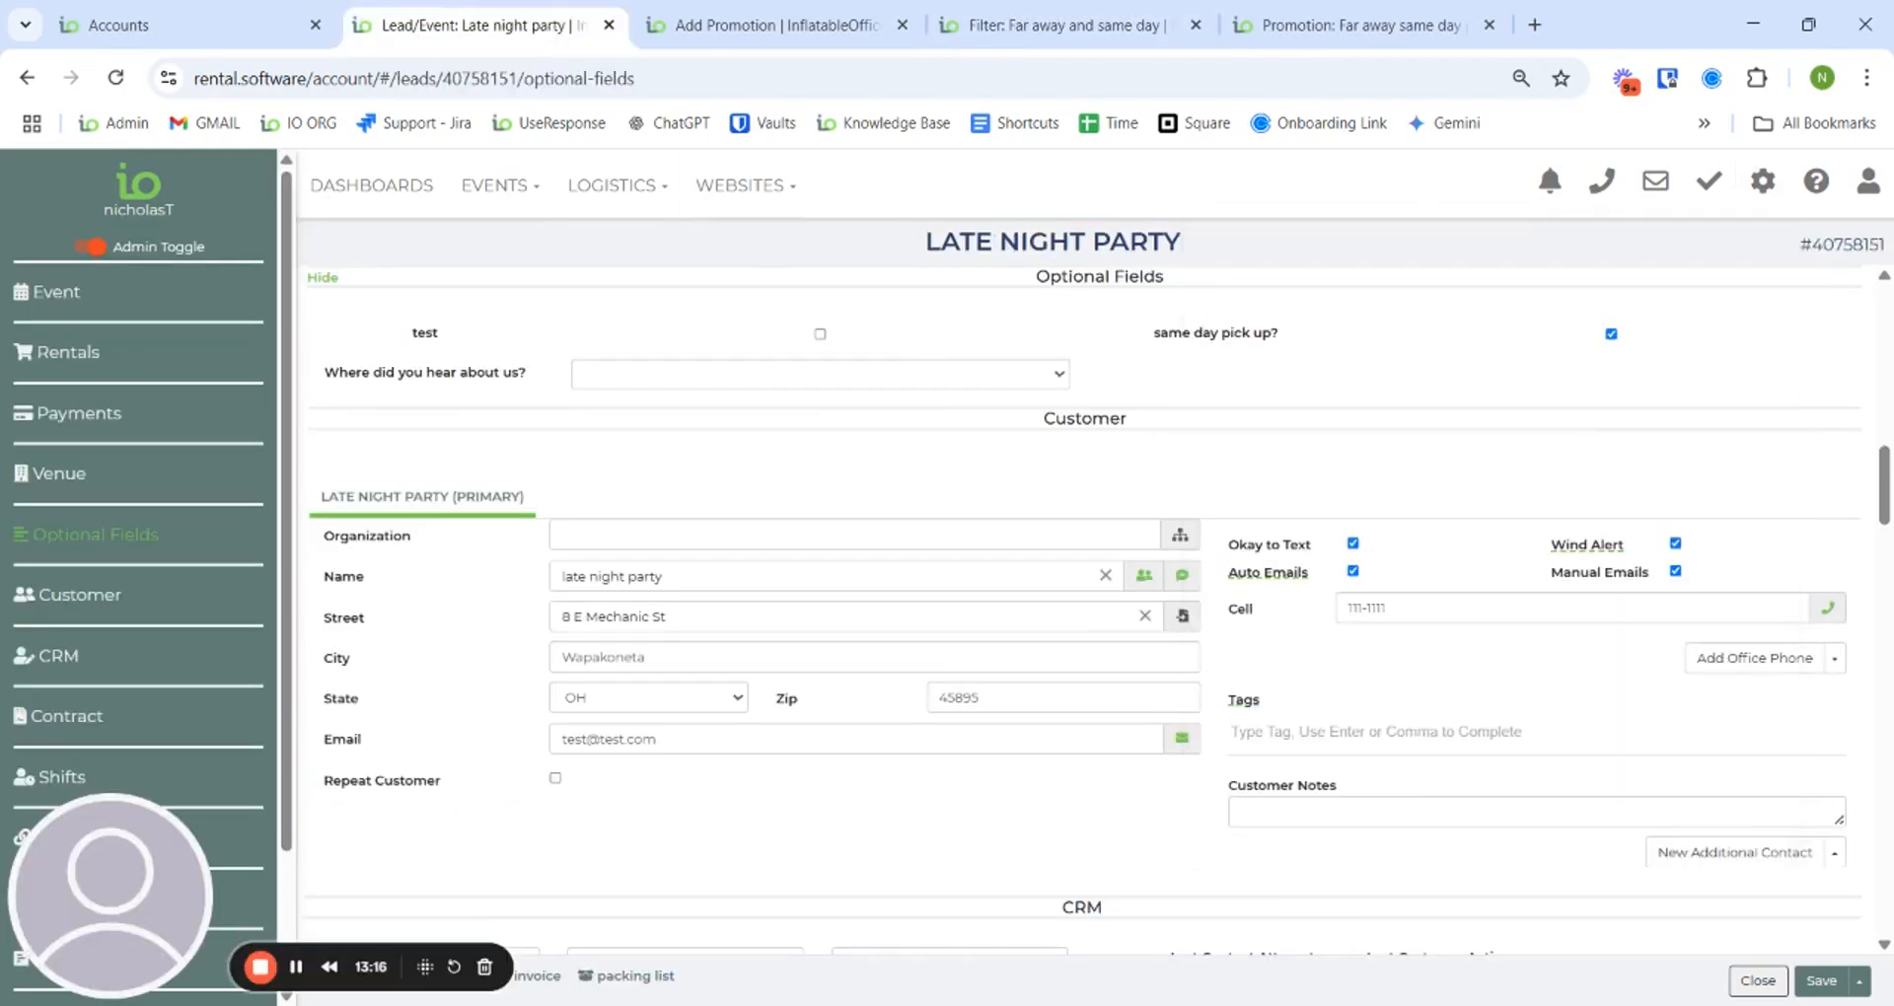
{"action": "scroll", "coordinate": [1233, 548], "scroll_direction": "up", "scroll_amount": 5}
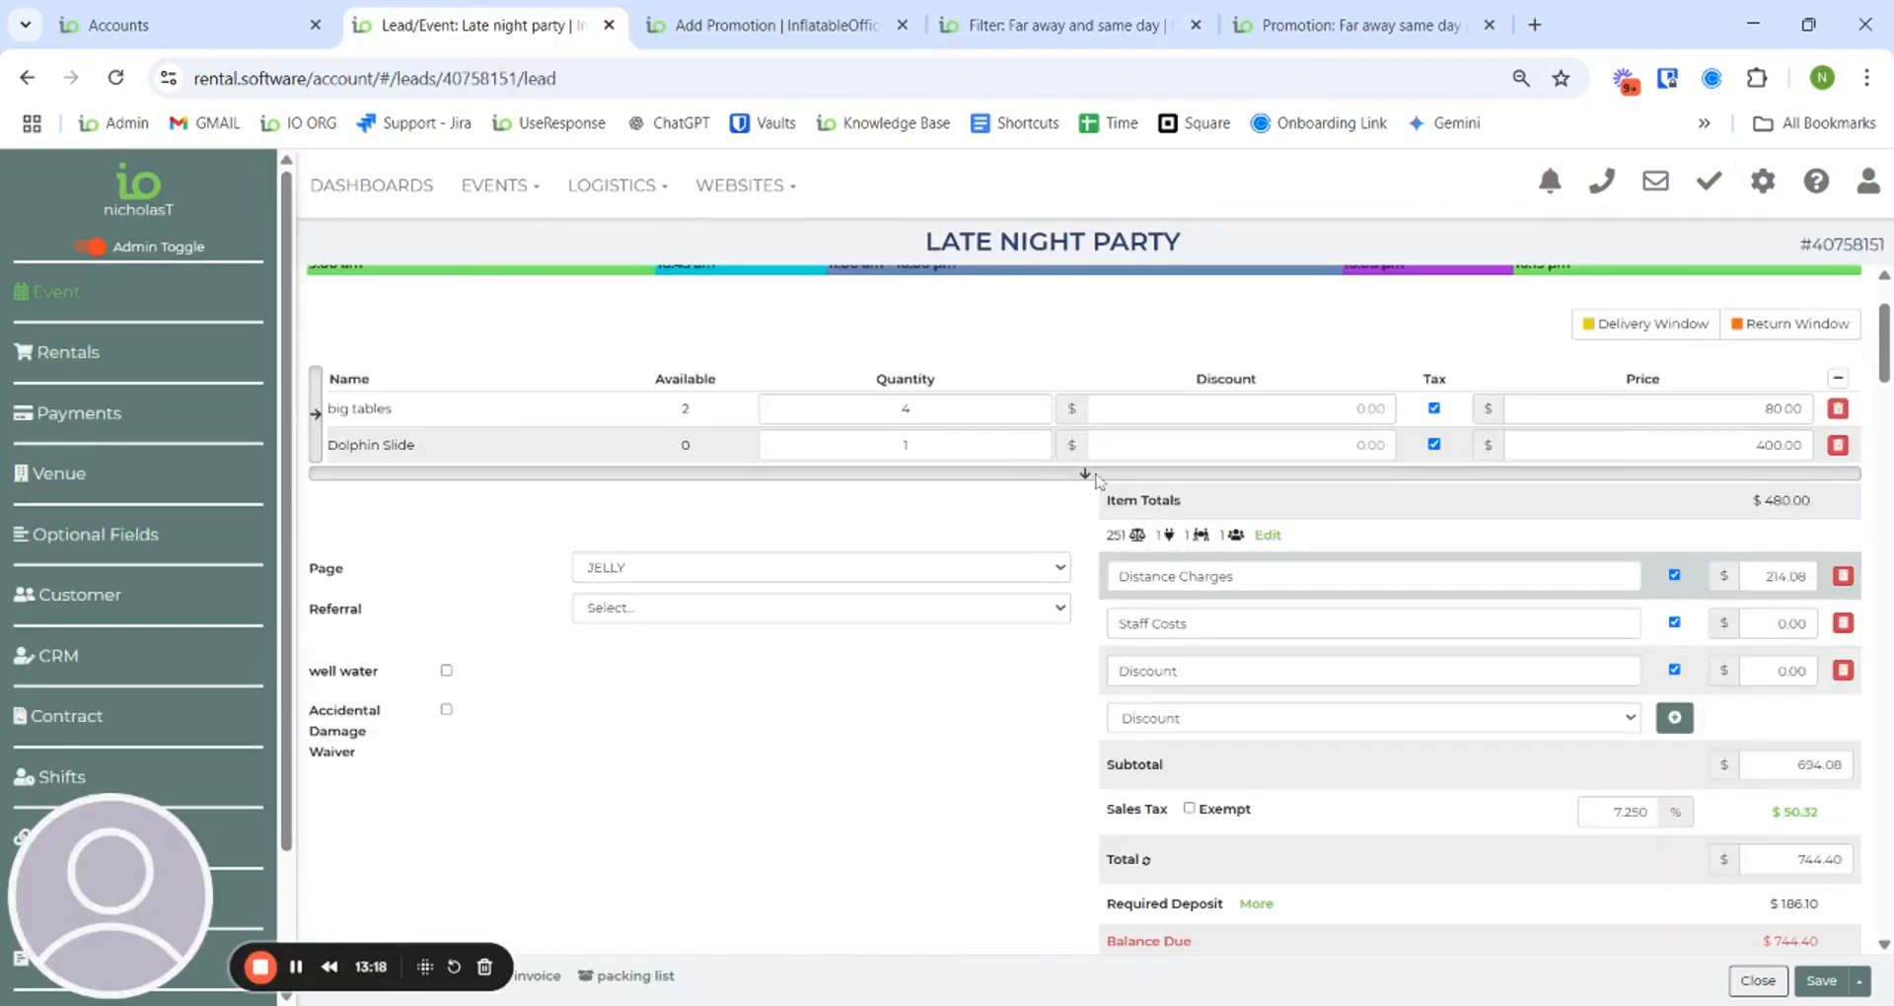
{"action": "left_click", "coordinate": [904, 408]}
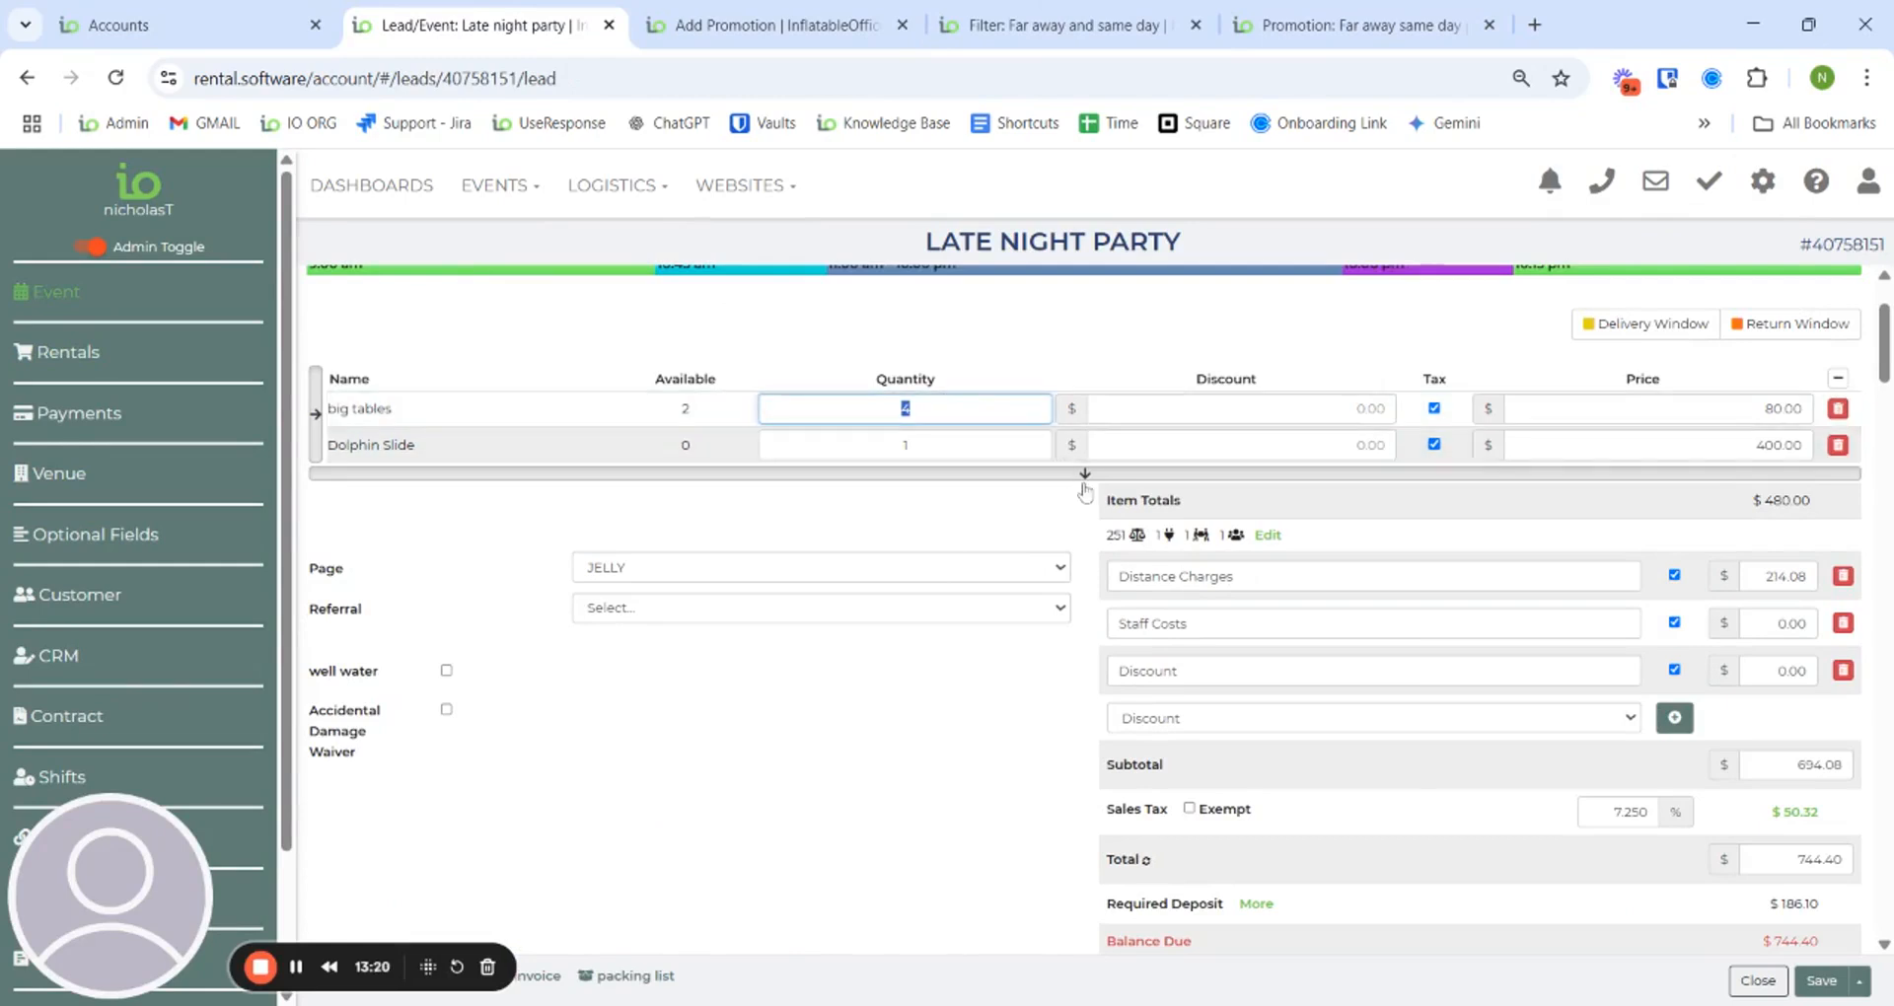
{"action": "type", "text": "3"}
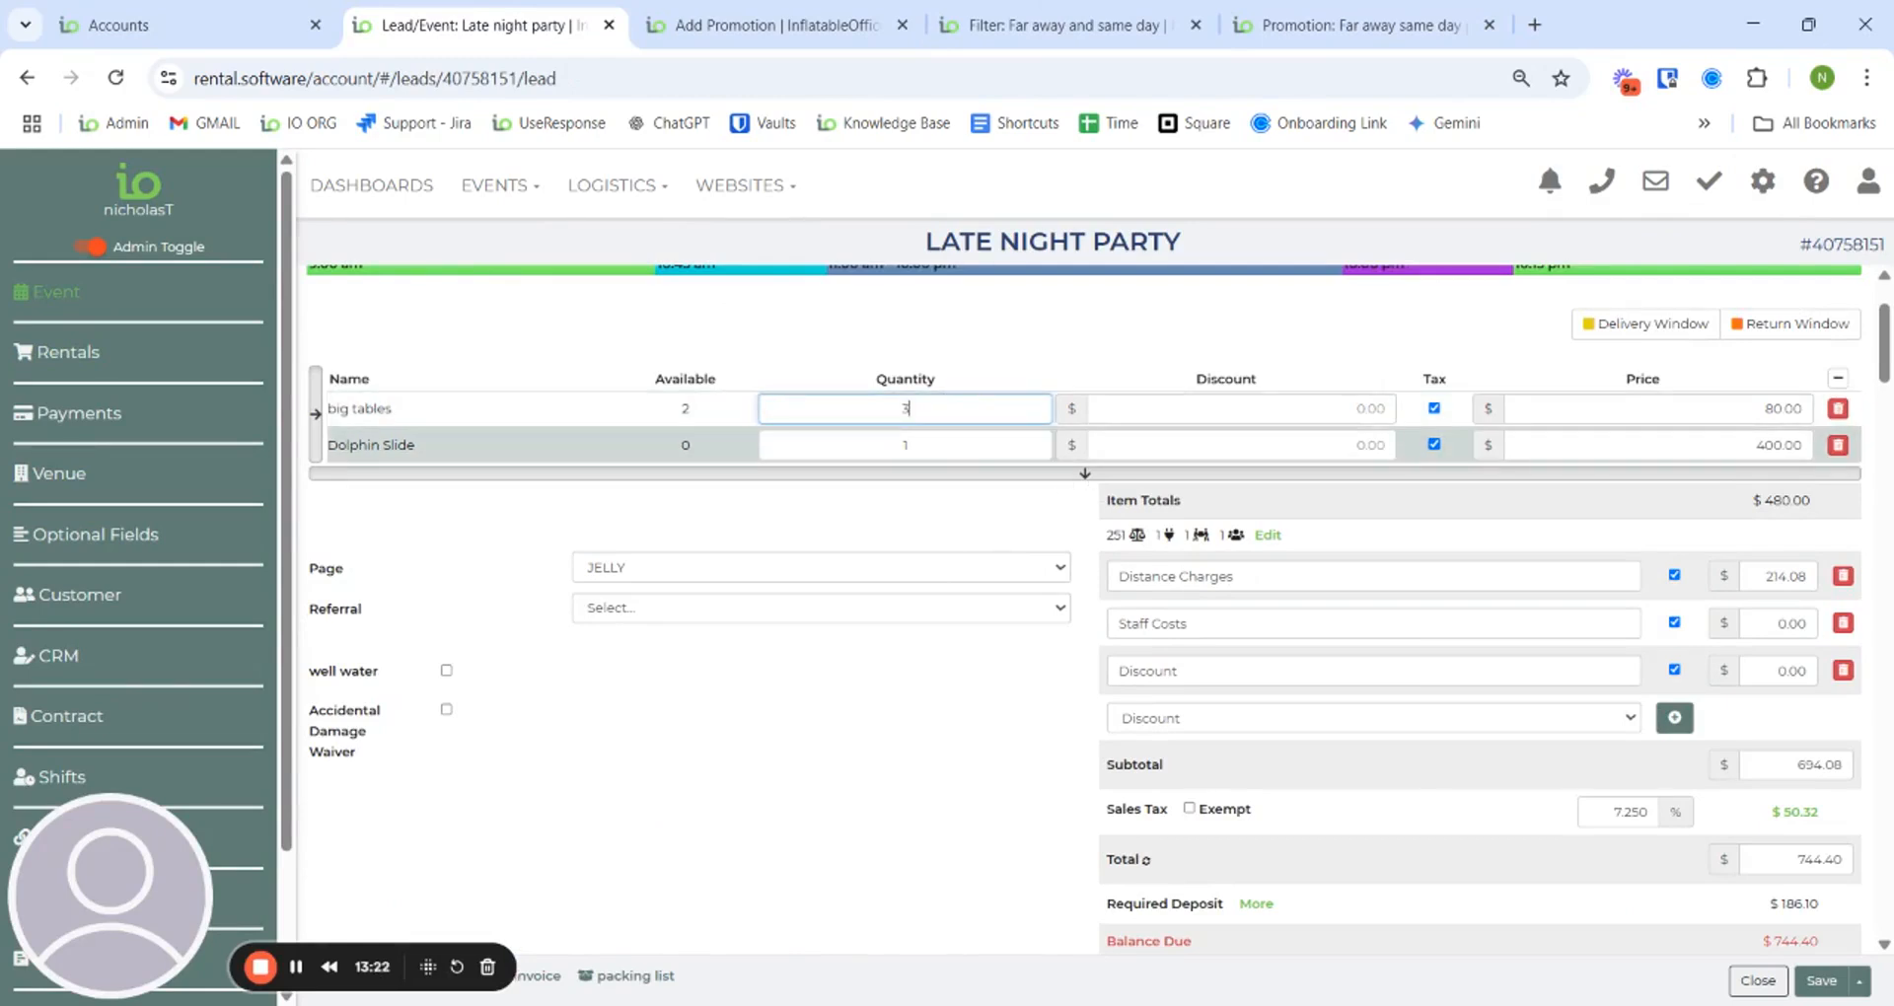
{"action": "type", "text": "4"}
{"action": "left_click", "coordinate": [1063, 509]}
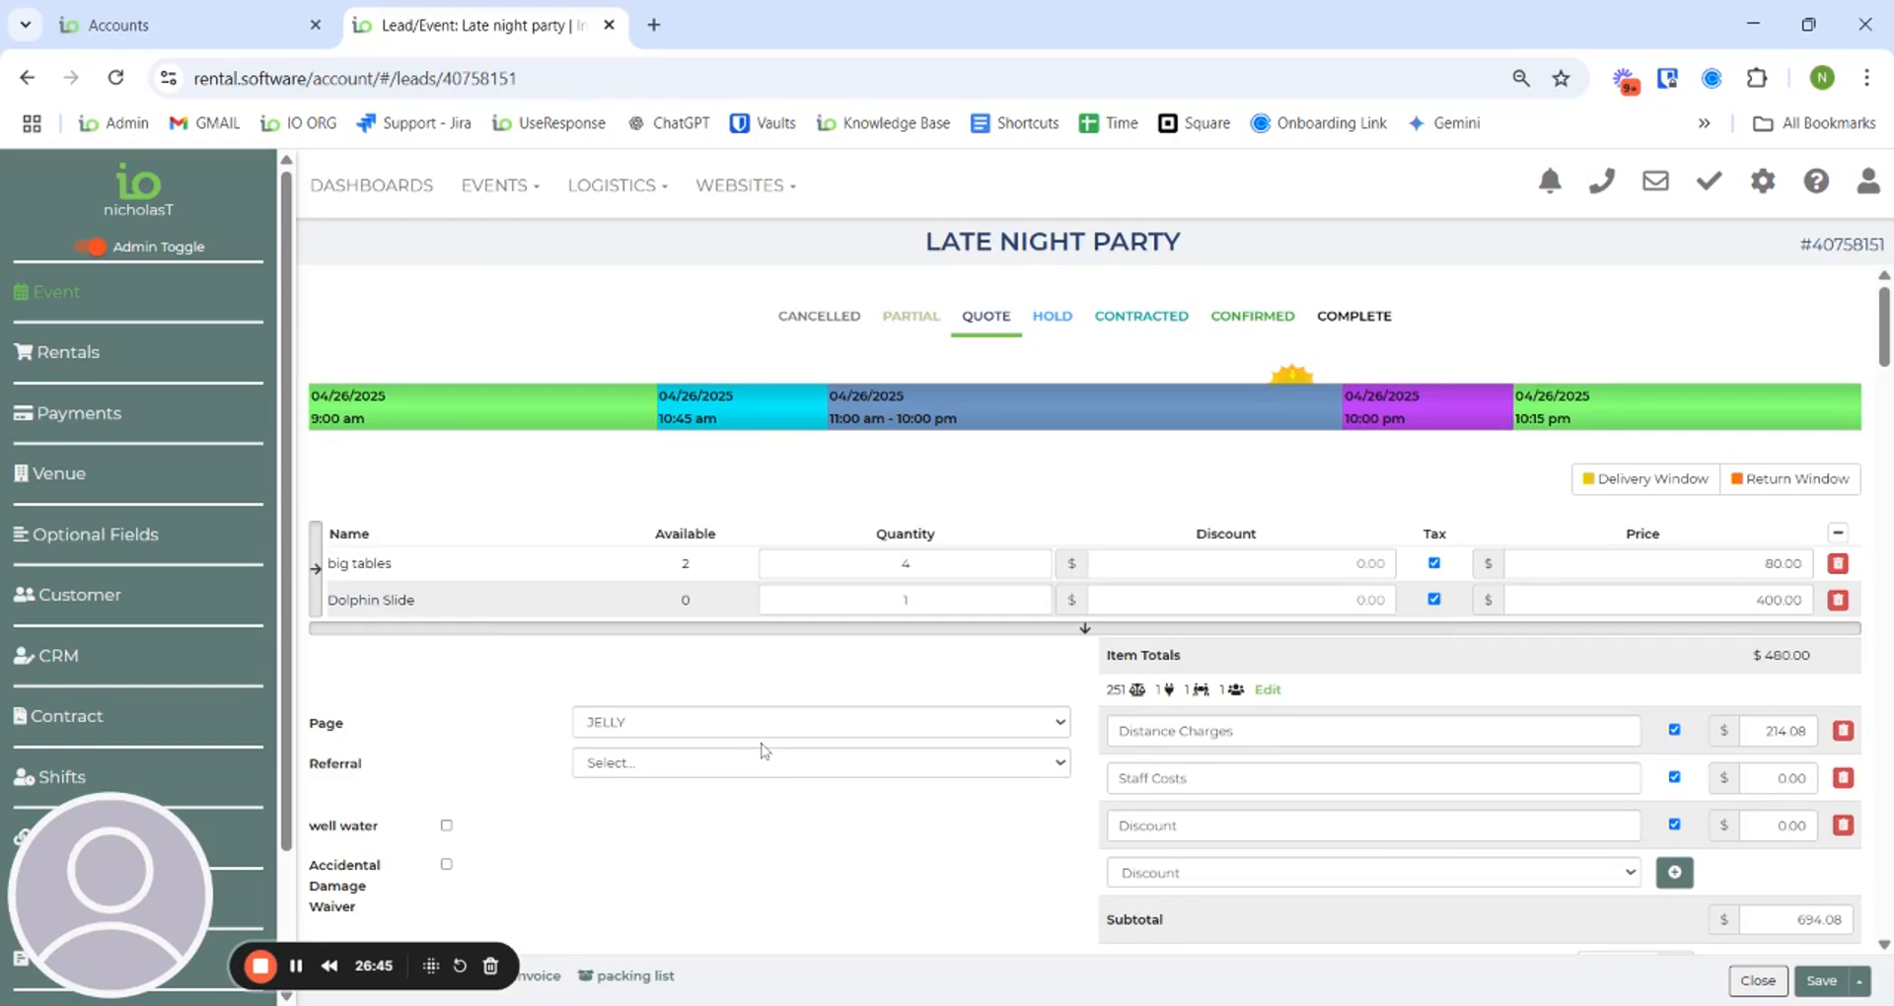
- Jump to the Late Night Party lead's optional fields, then bring up the settings list
{"action": "scroll", "coordinate": [1032, 697], "scroll_direction": "down", "scroll_amount": 3}
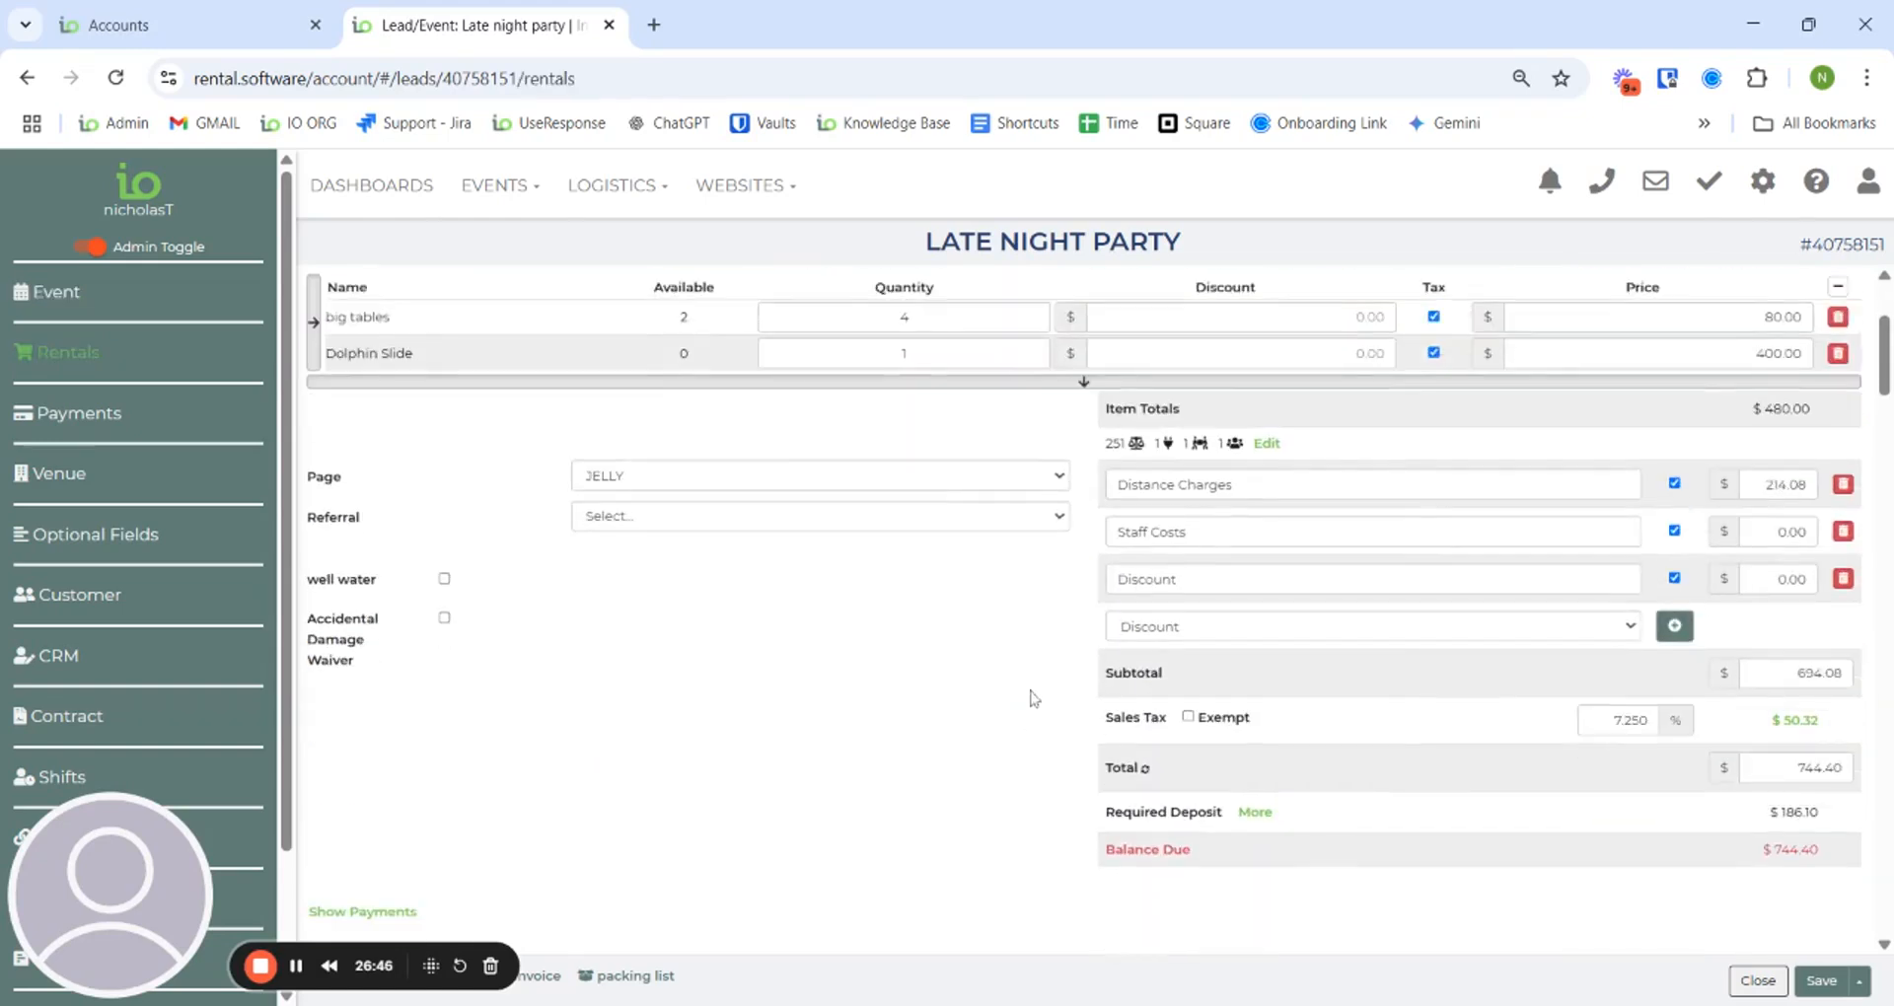
{"action": "left_click", "coordinate": [111, 540]}
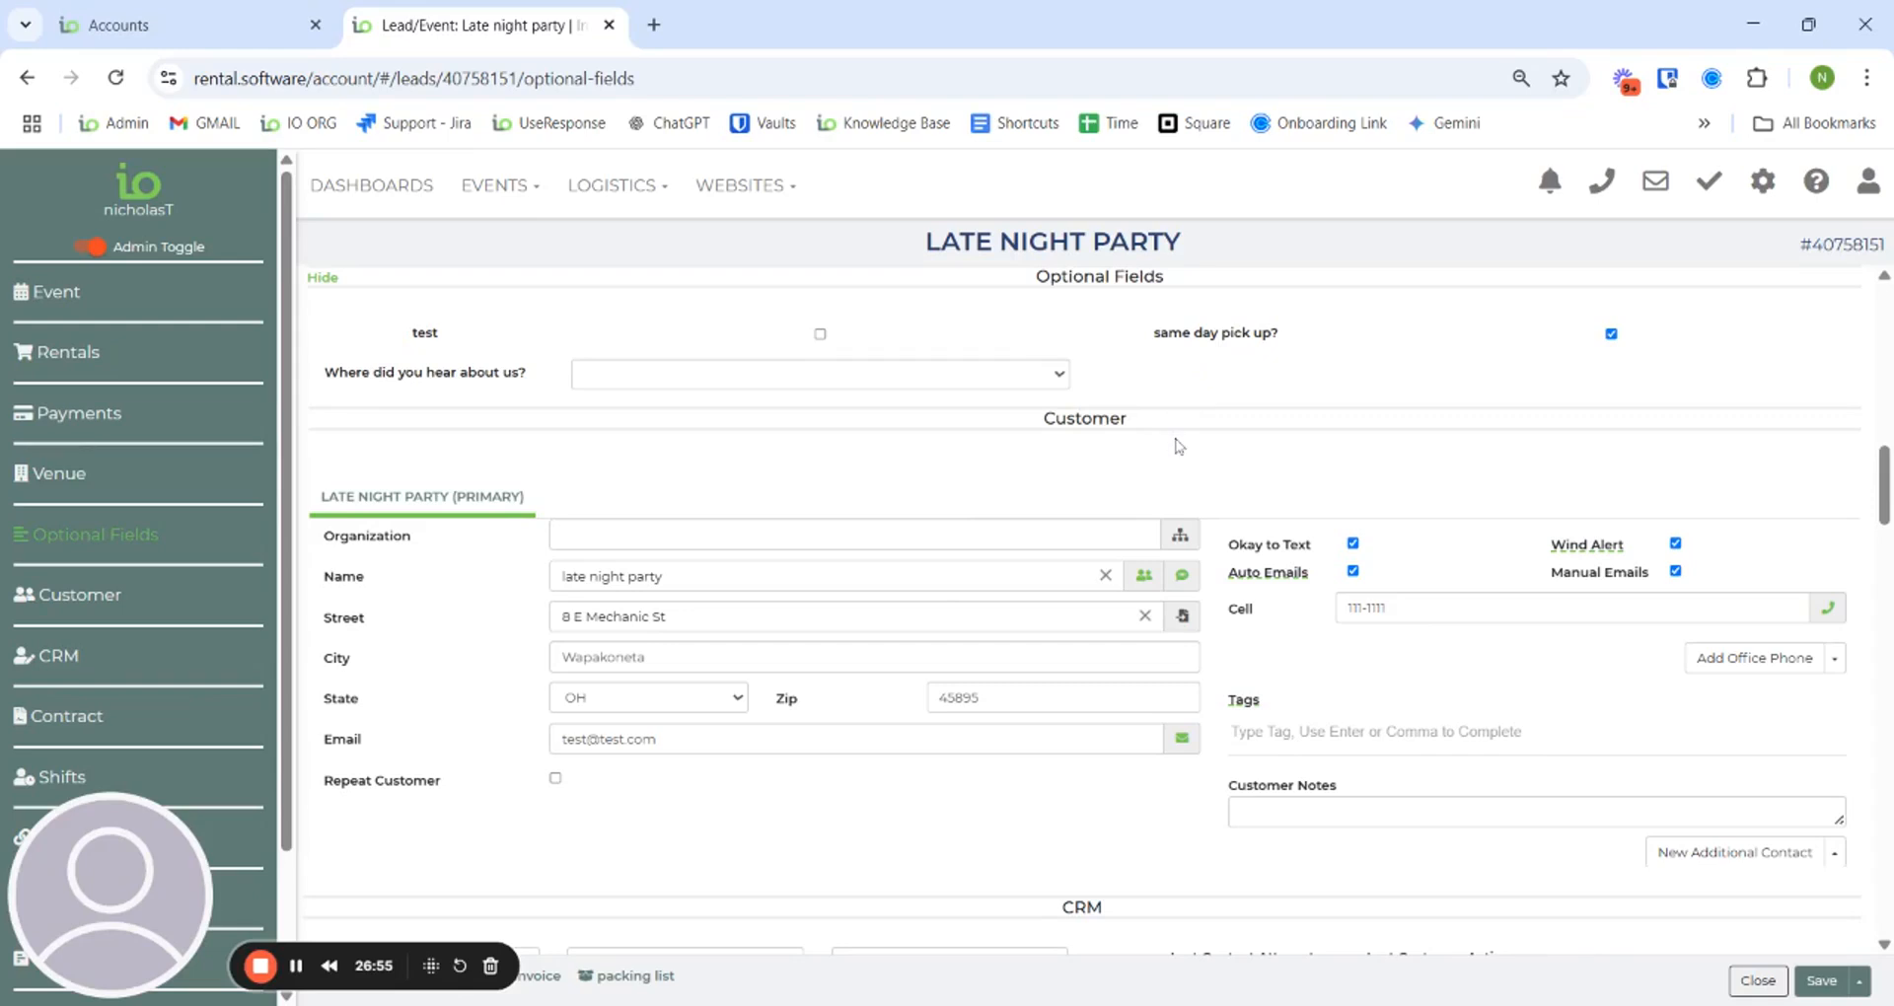
{"action": "scroll", "coordinate": [1162, 459], "scroll_direction": "up", "scroll_amount": 10}
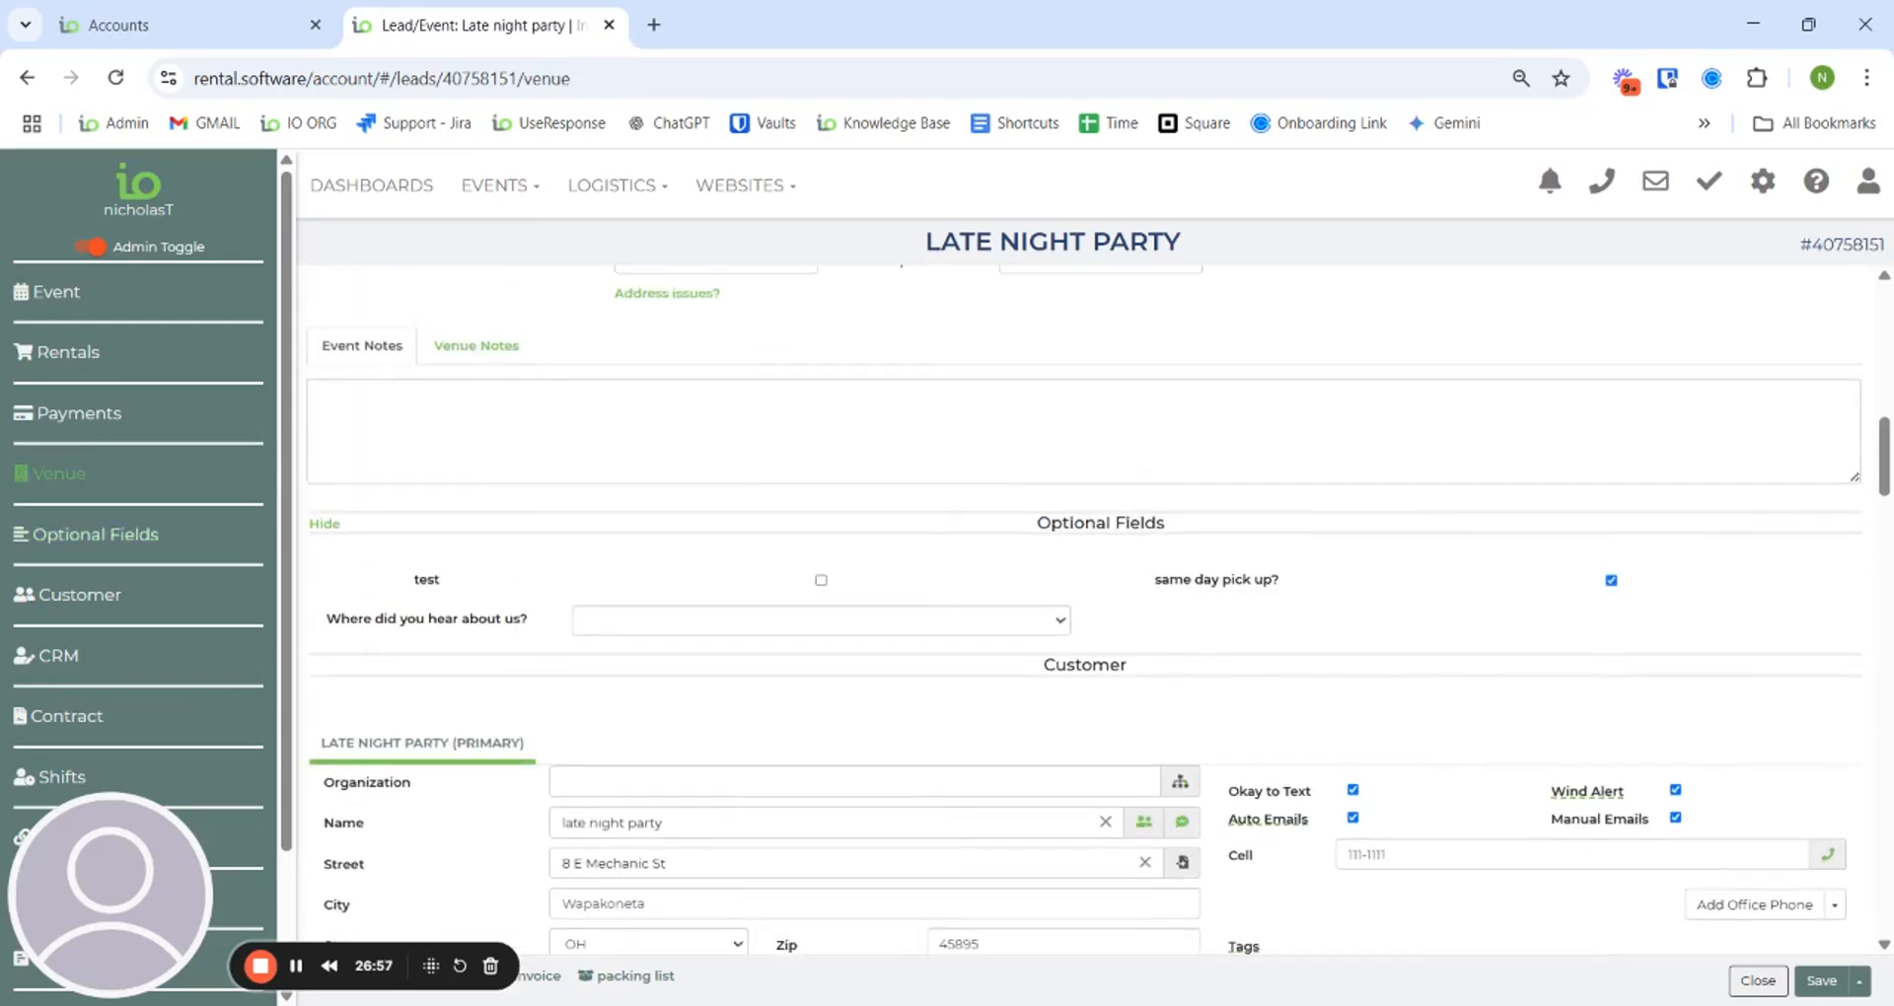
{"action": "left_click", "coordinate": [1763, 181]}
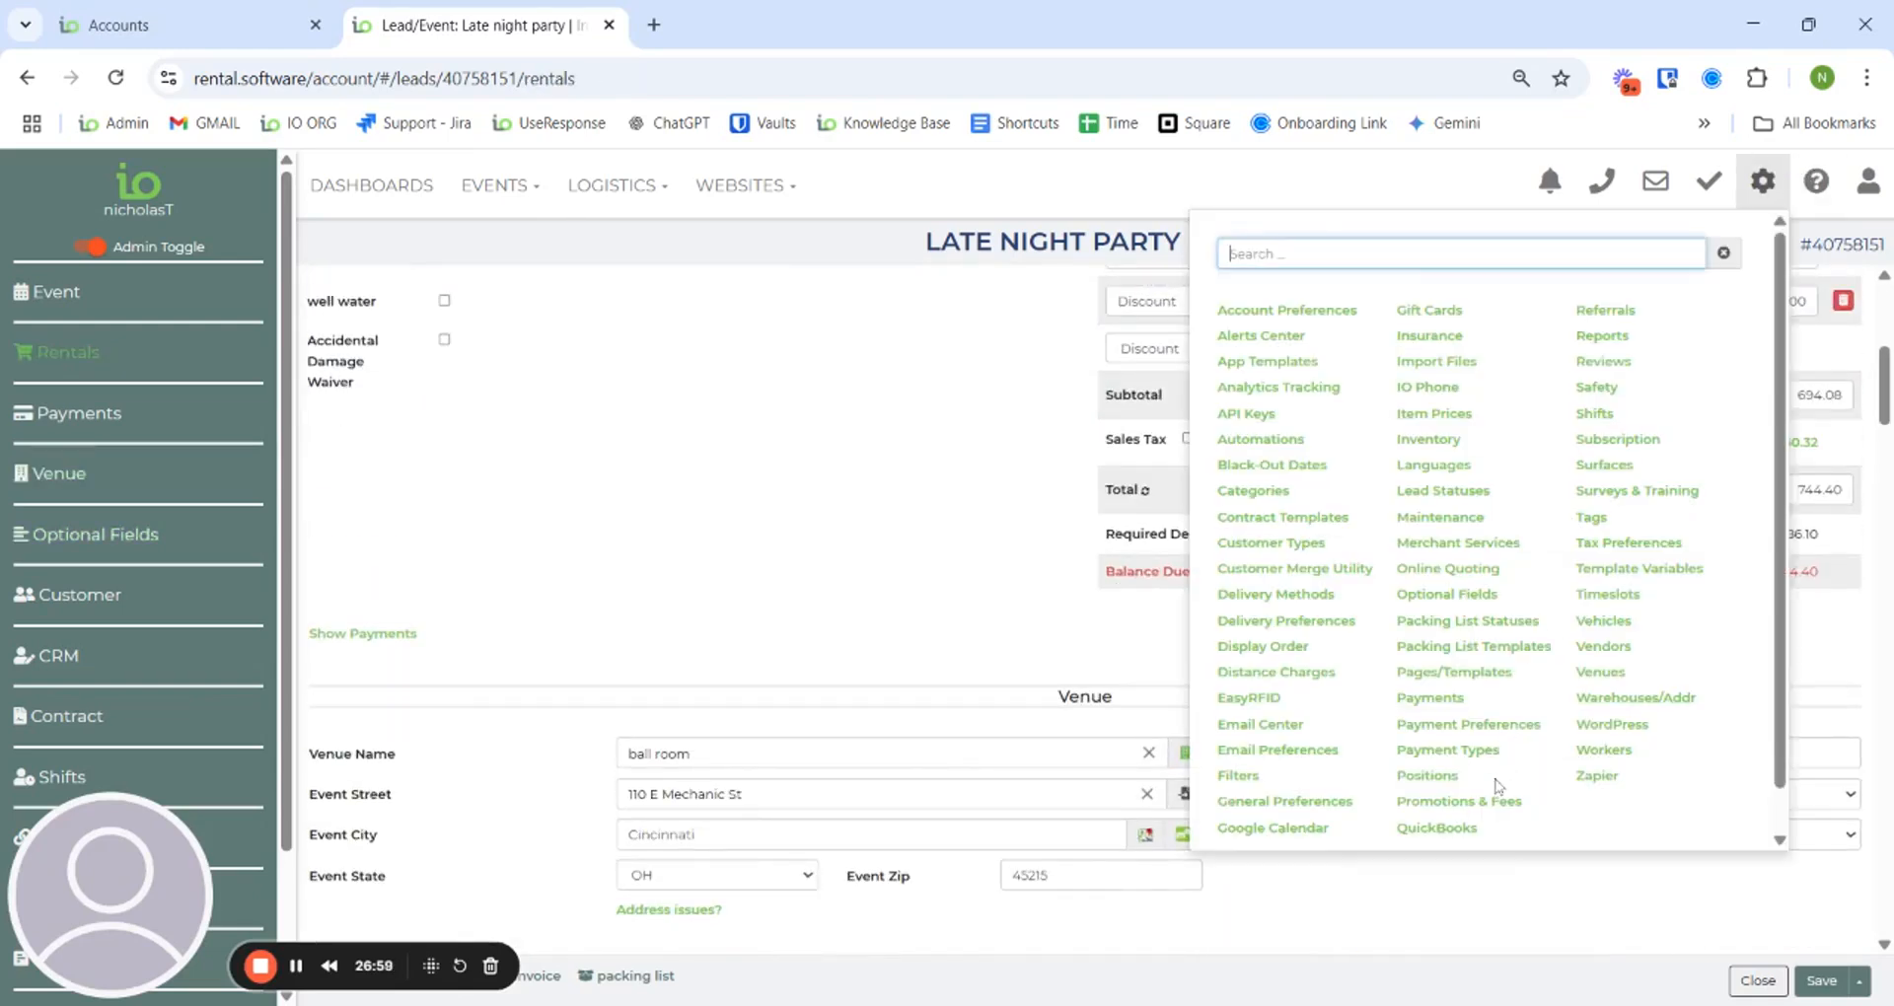
- Start a new promotion from Promotions & Fees with its type set to Fee
{"action": "left_click", "coordinate": [1496, 809]}
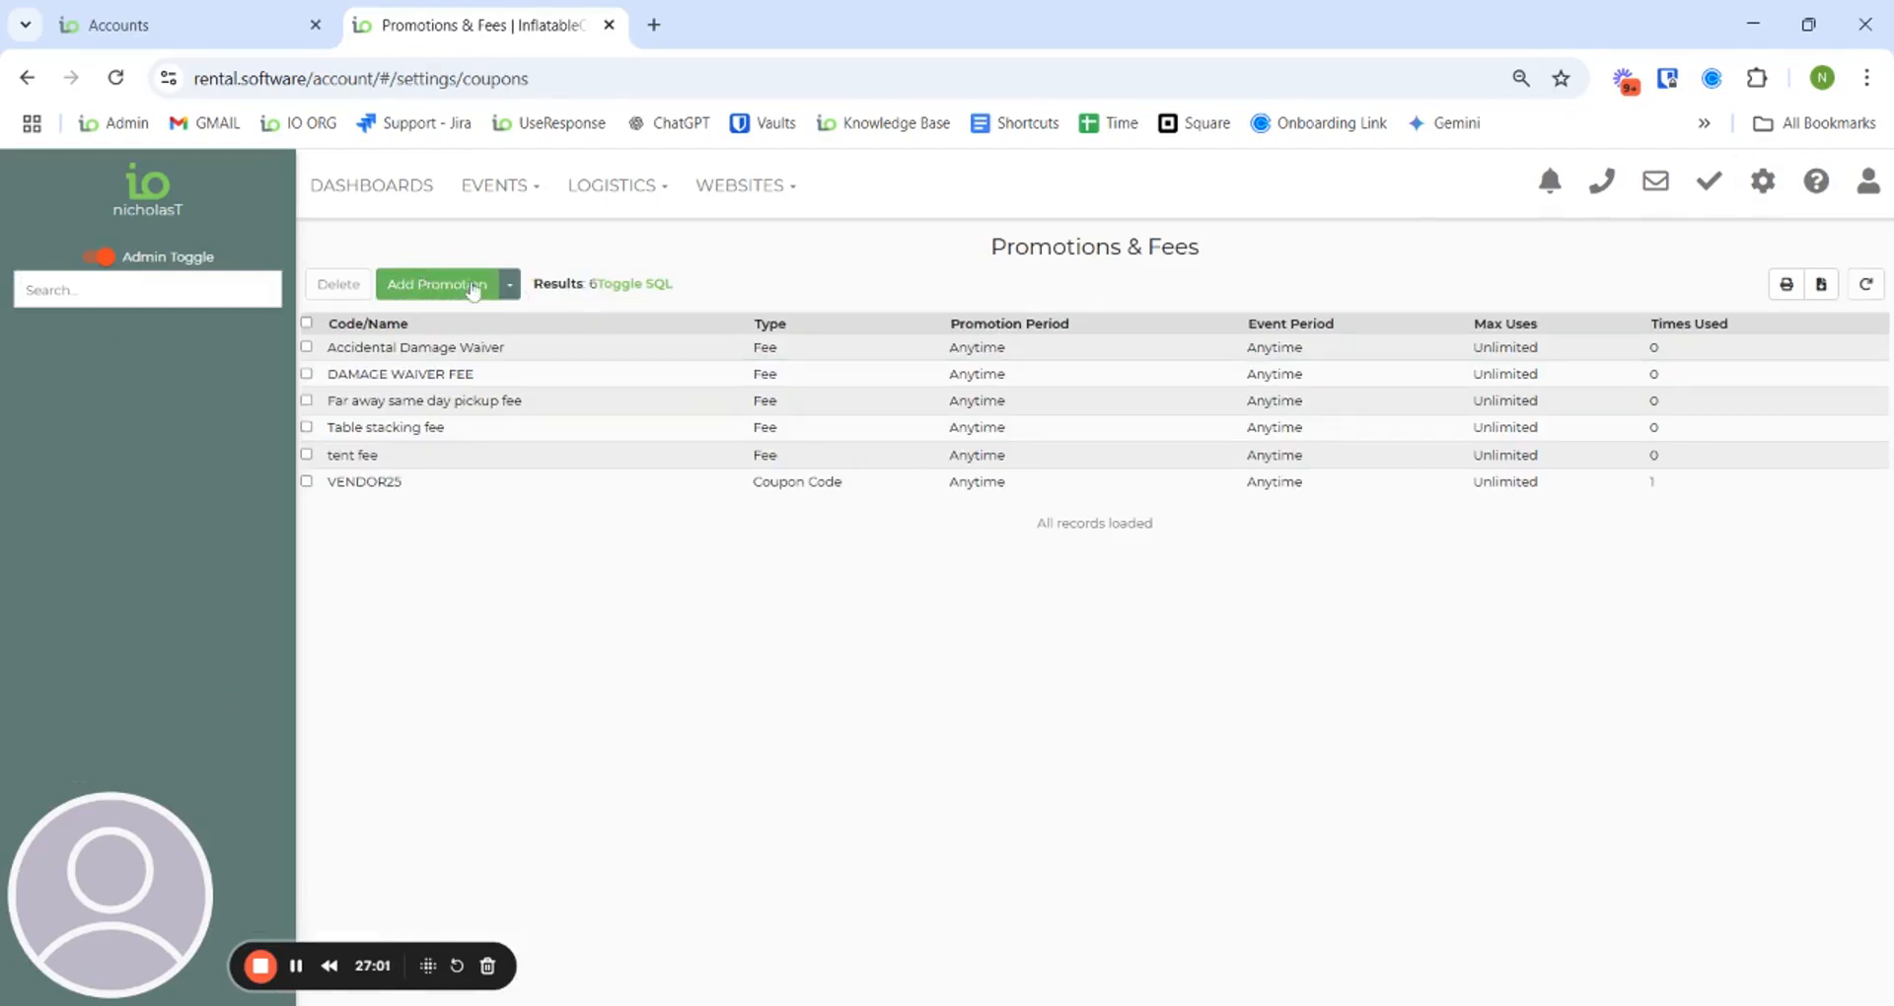
{"action": "left_click", "coordinate": [424, 283]}
{"action": "left_click", "coordinate": [1196, 298]}
{"action": "left_click", "coordinate": [1145, 400]}
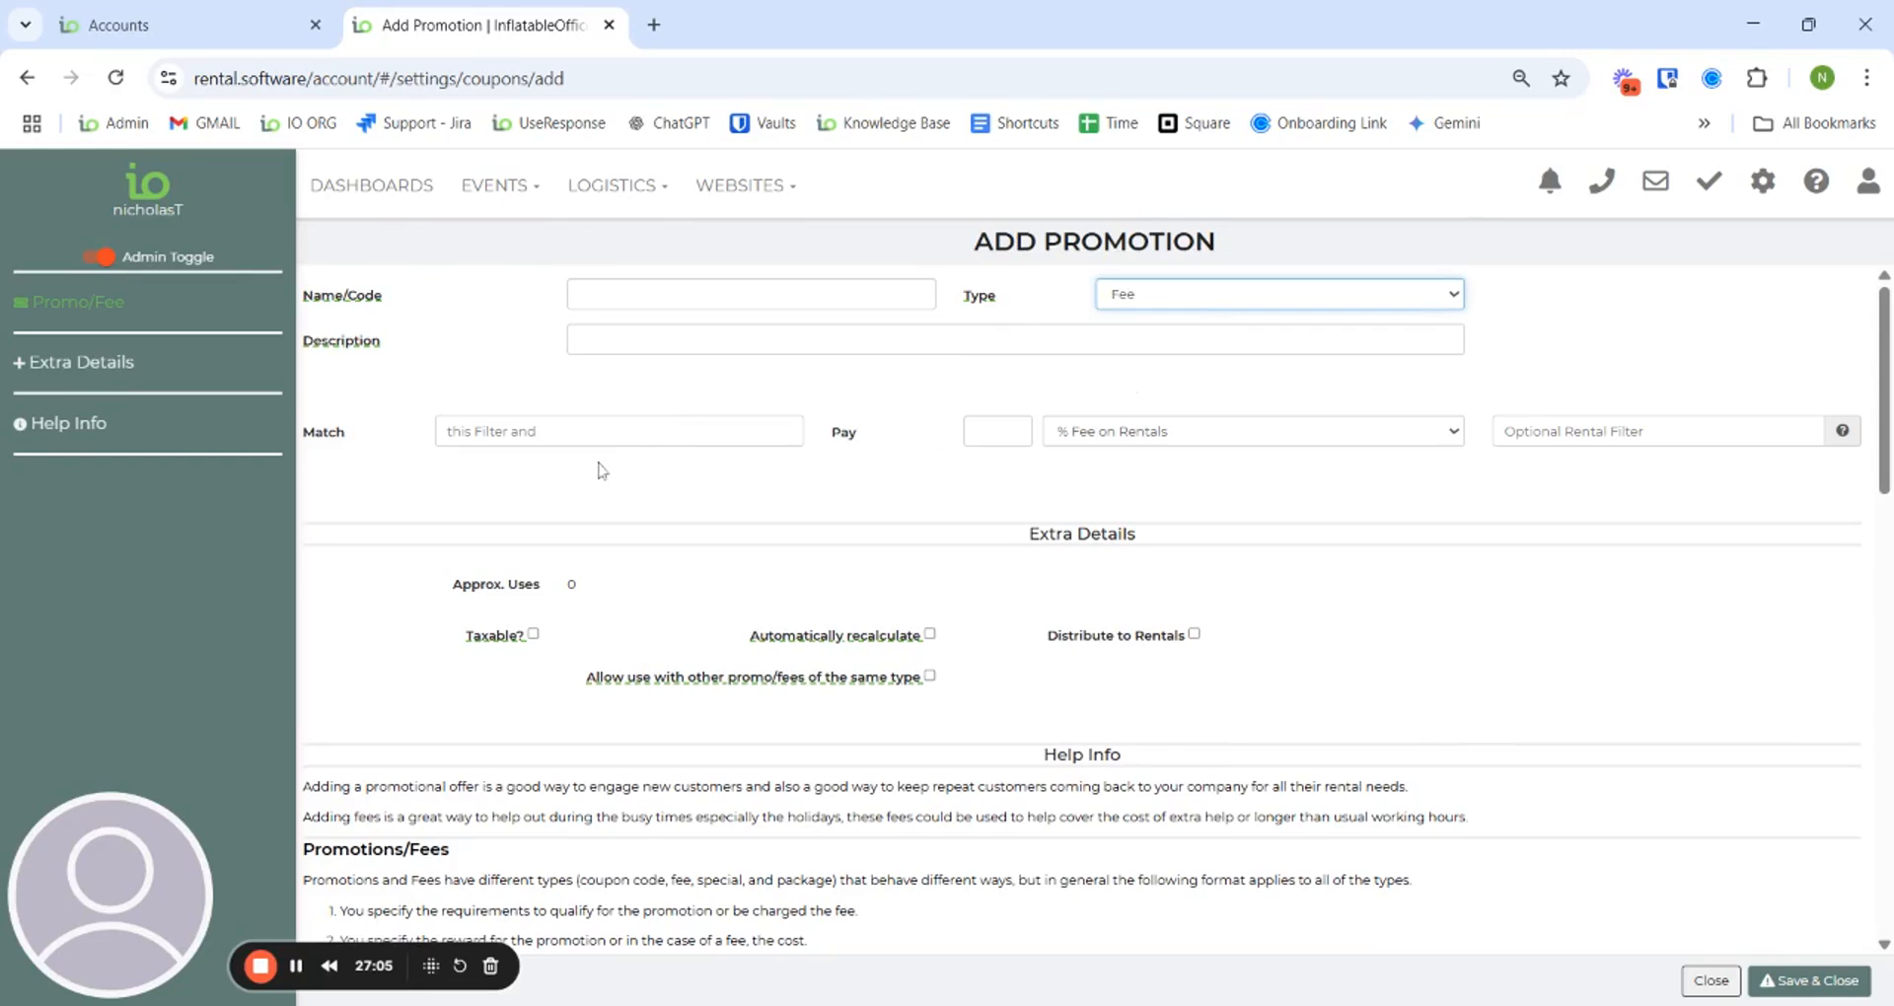
- Go to the Filters settings page, discarding the unsaved promotion
{"action": "left_click", "coordinate": [1762, 182]}
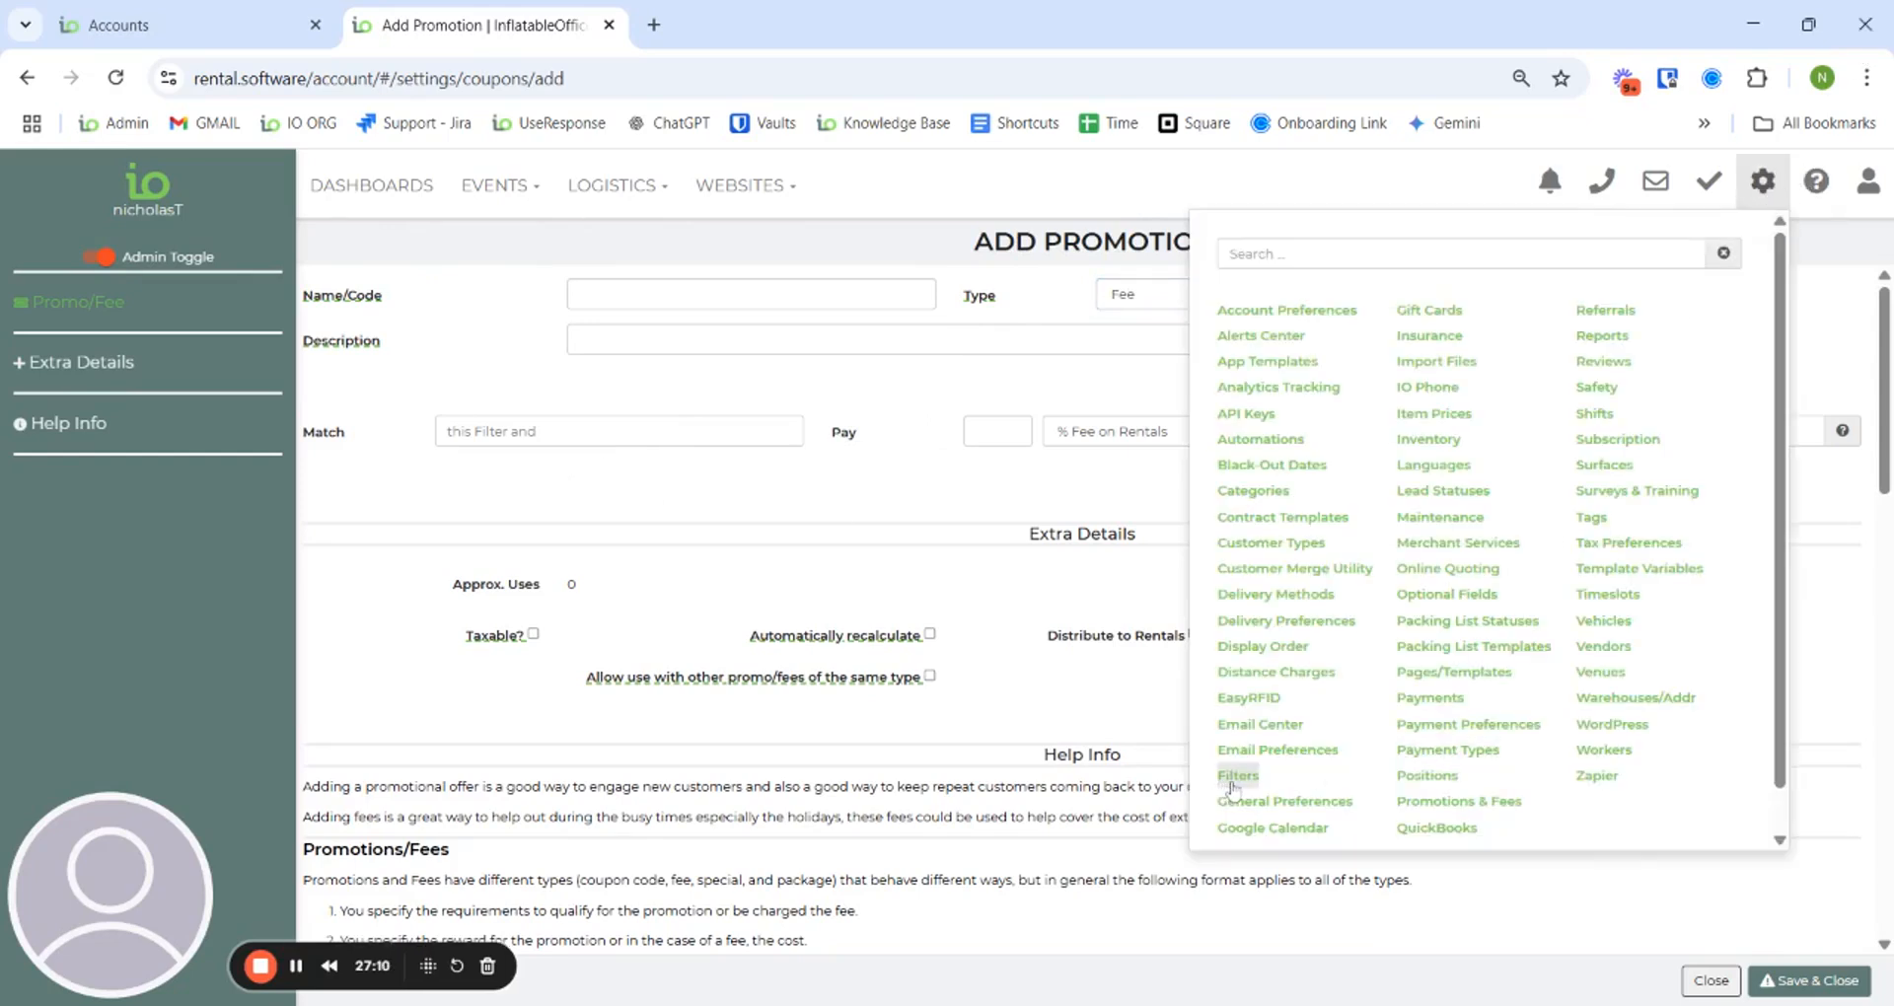
{"action": "left_click", "coordinate": [1236, 776]}
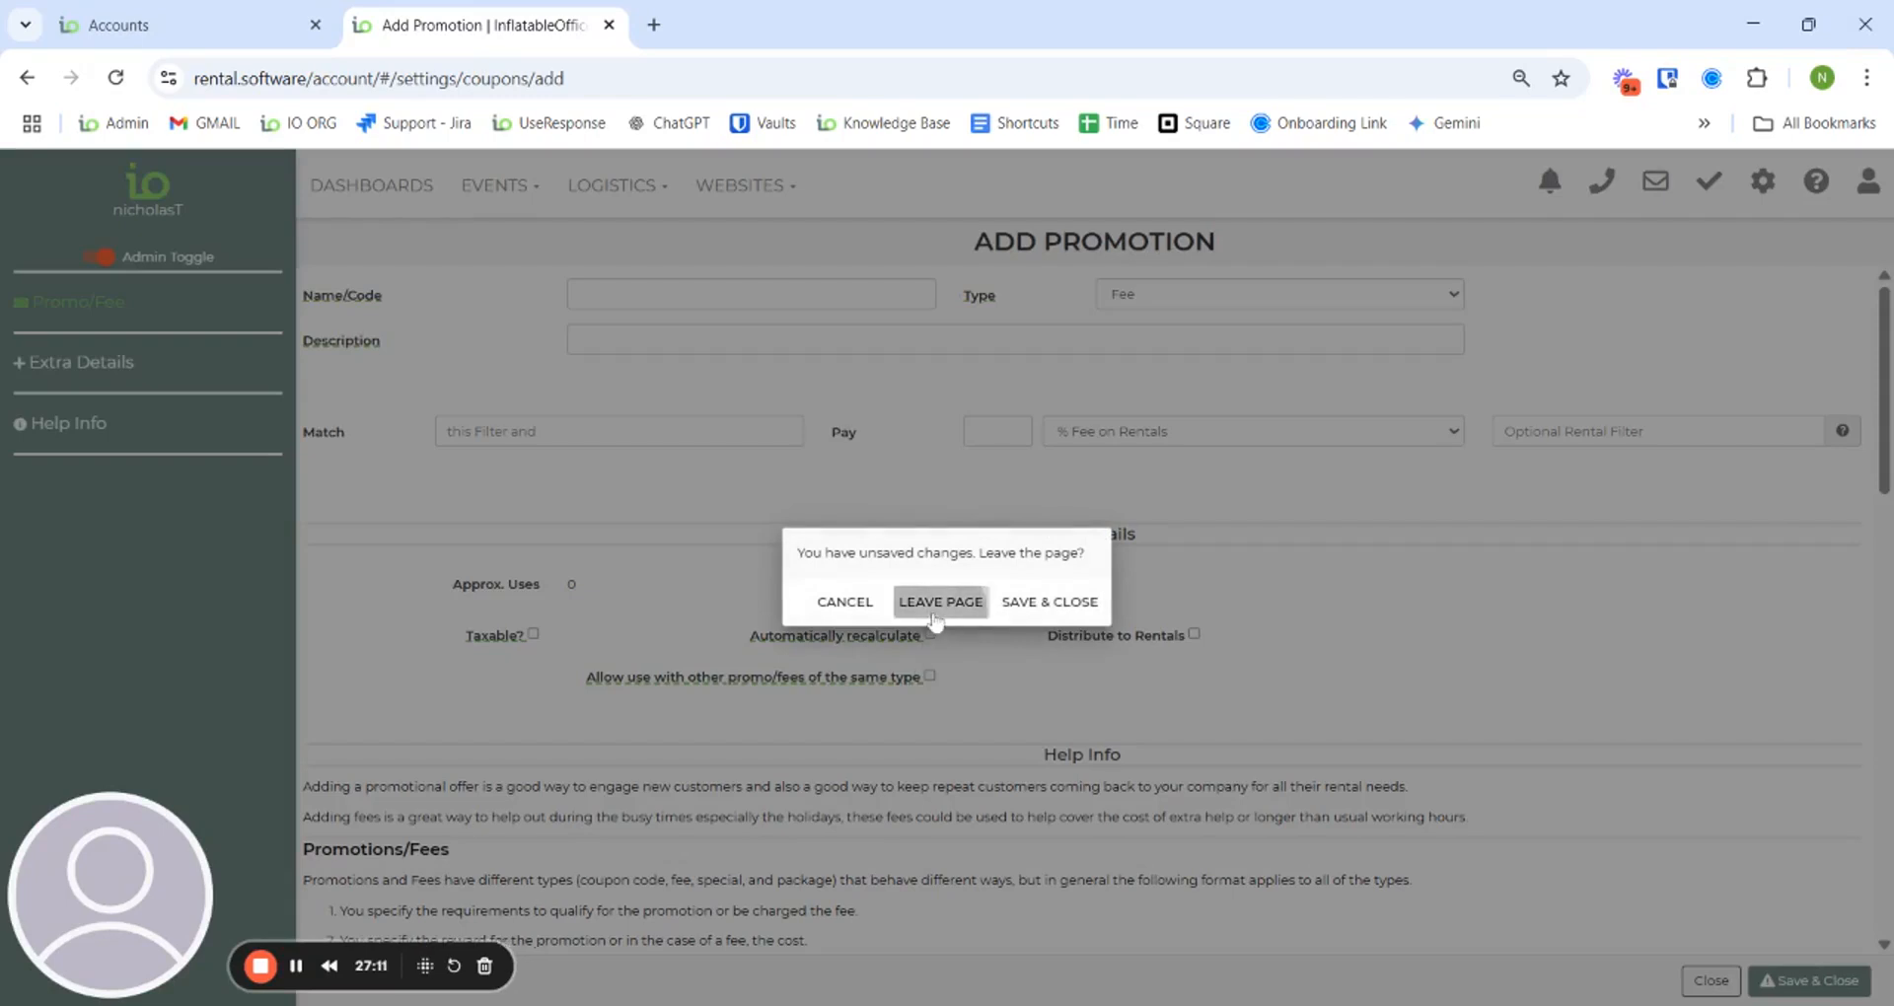
{"action": "left_click", "coordinate": [934, 606]}
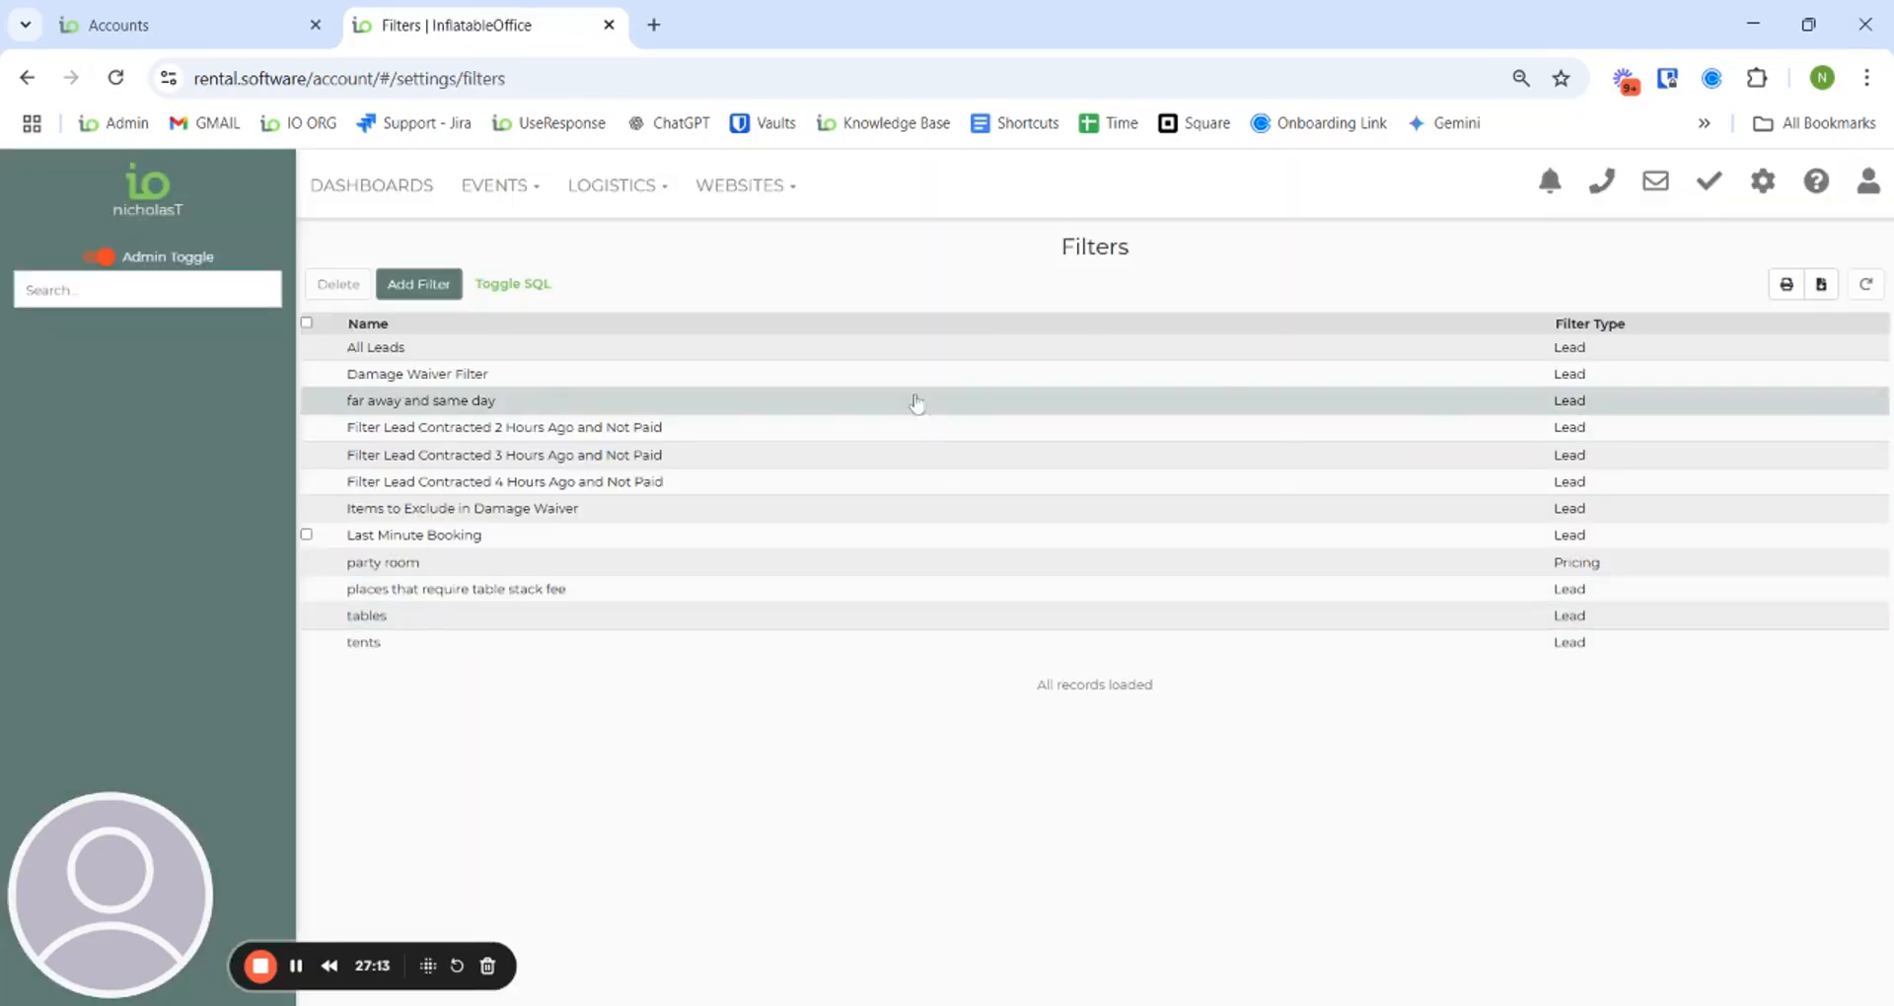
- Review the far away and same day filter and its pickup fee (50% on total), then return to Leads/Events
{"action": "left_click", "coordinate": [917, 402]}
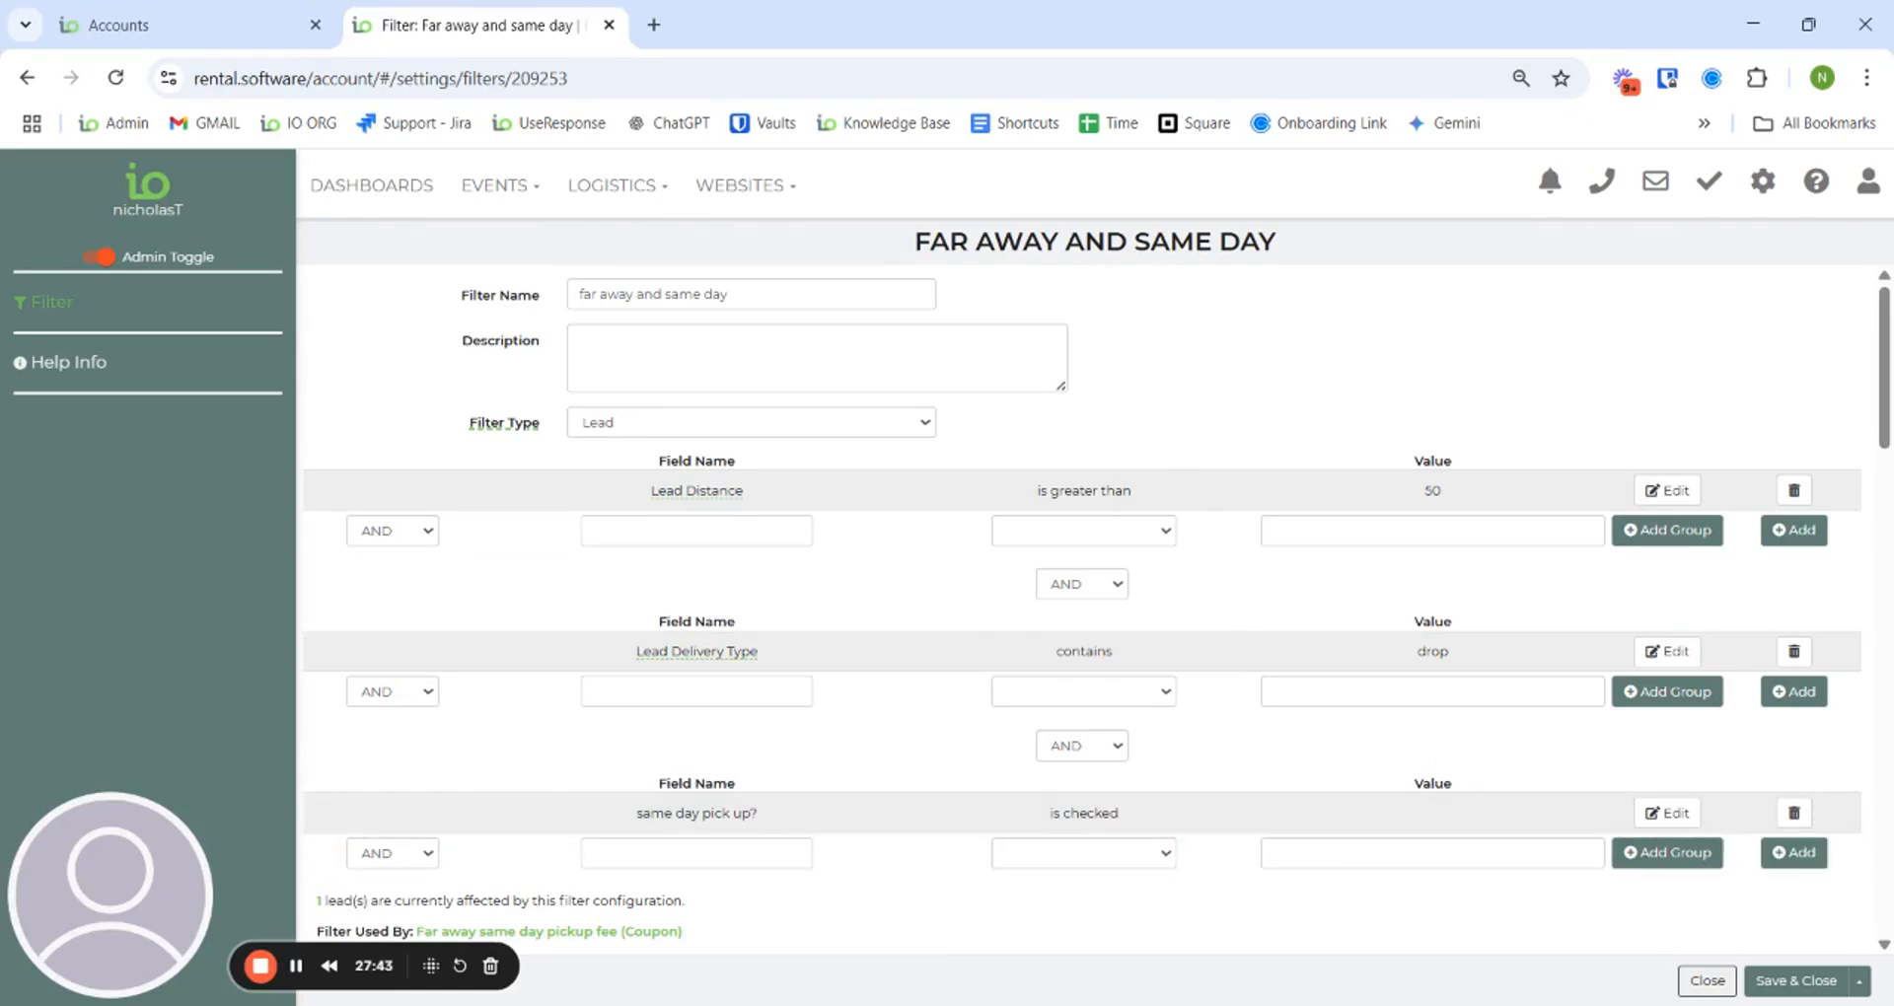
{"action": "left_click", "coordinate": [1760, 181]}
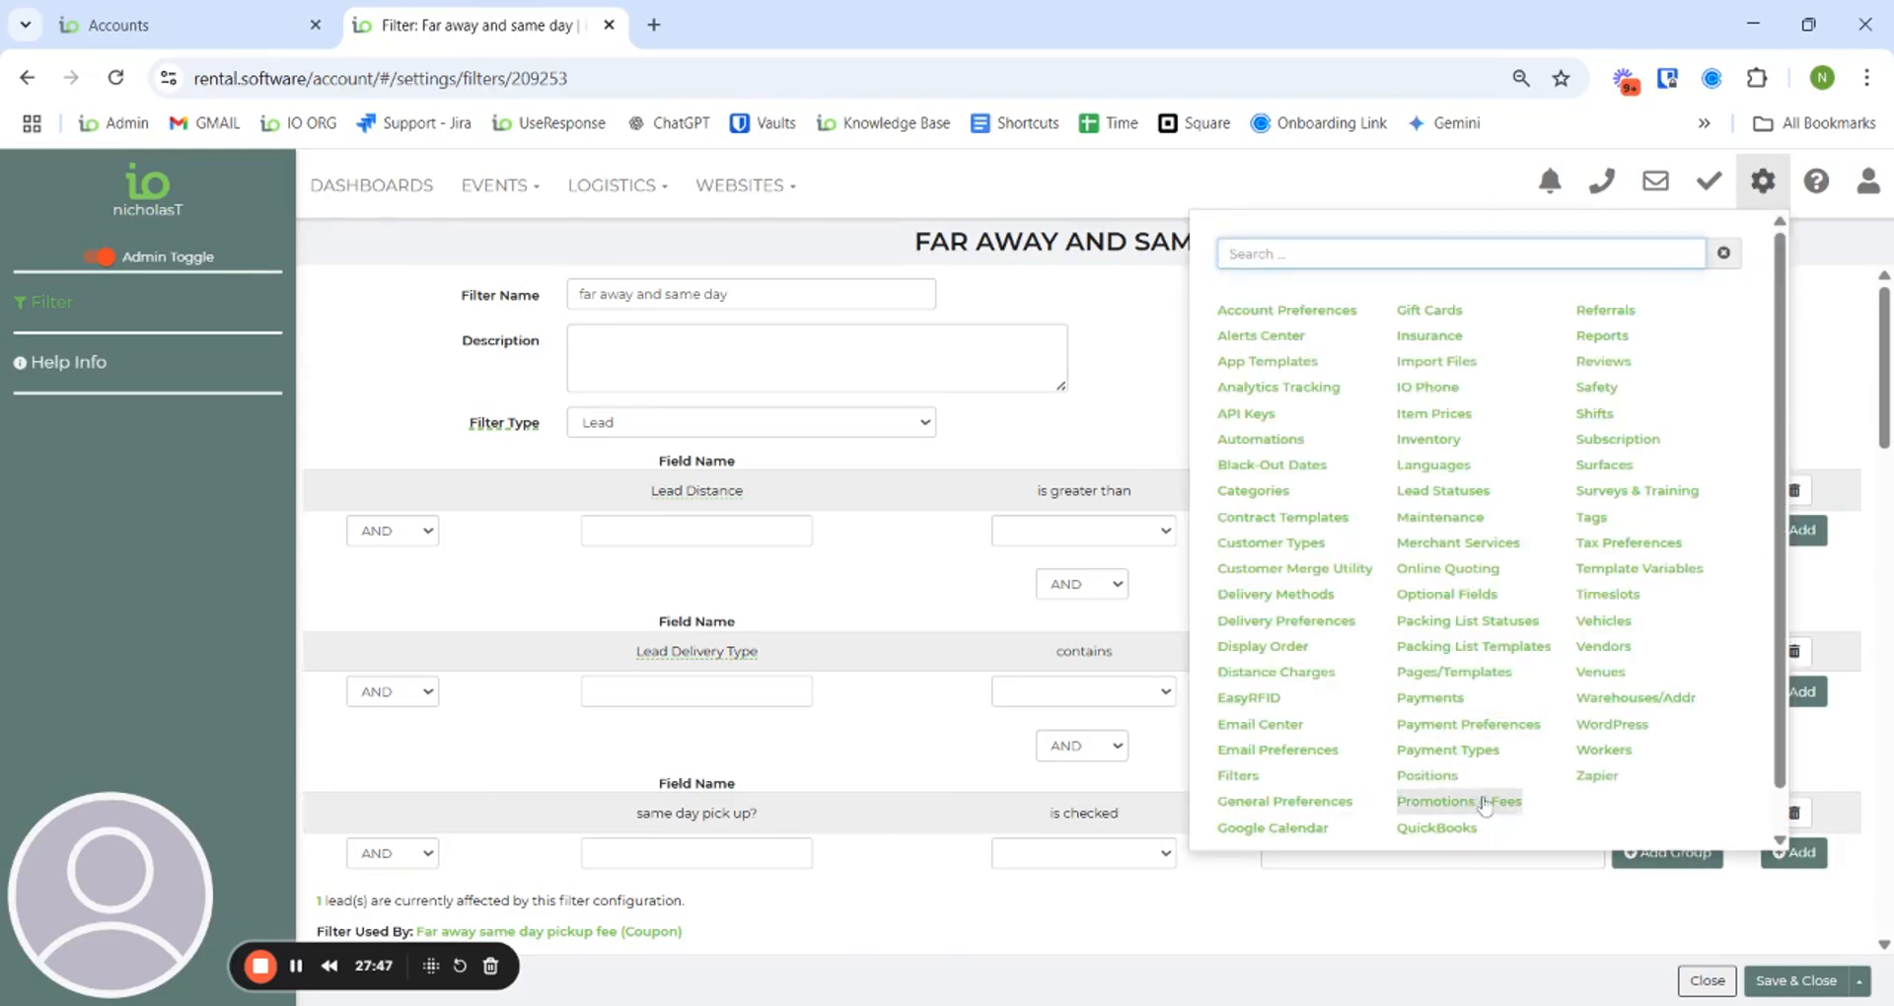
{"action": "left_click", "coordinate": [1484, 804]}
{"action": "left_click", "coordinate": [564, 408]}
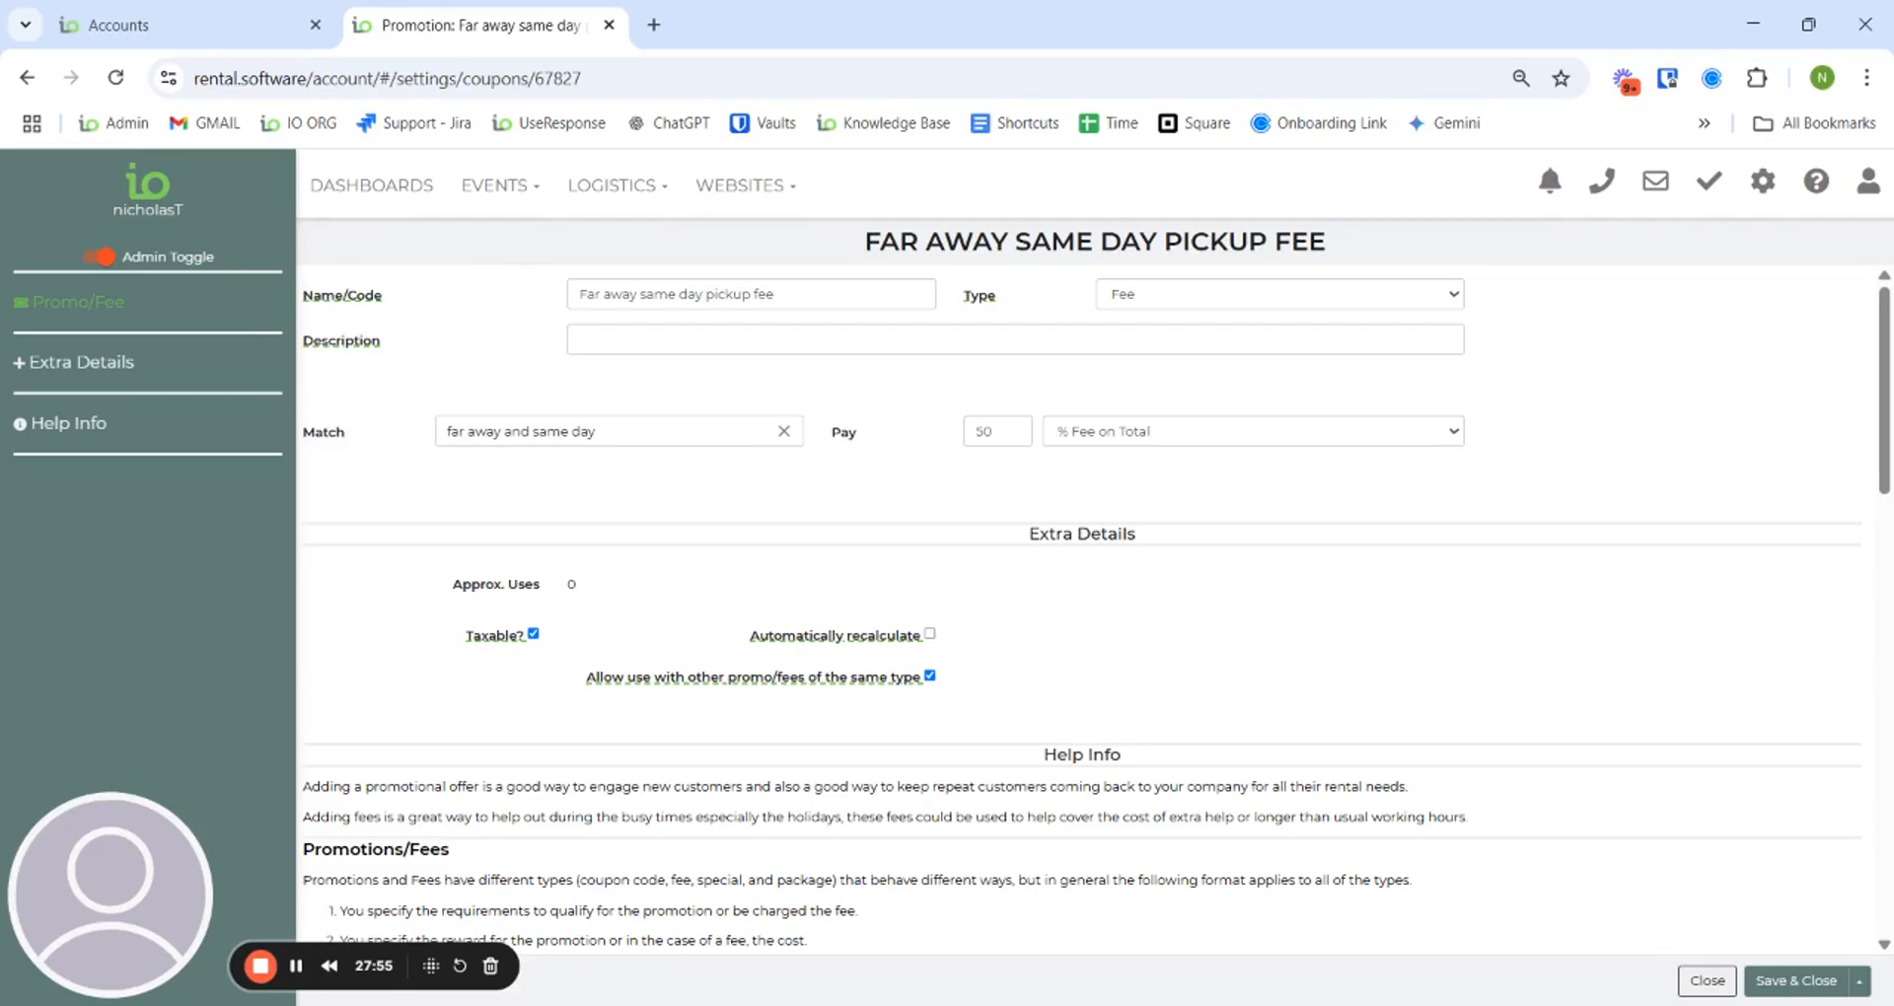
{"action": "left_click", "coordinate": [498, 185]}
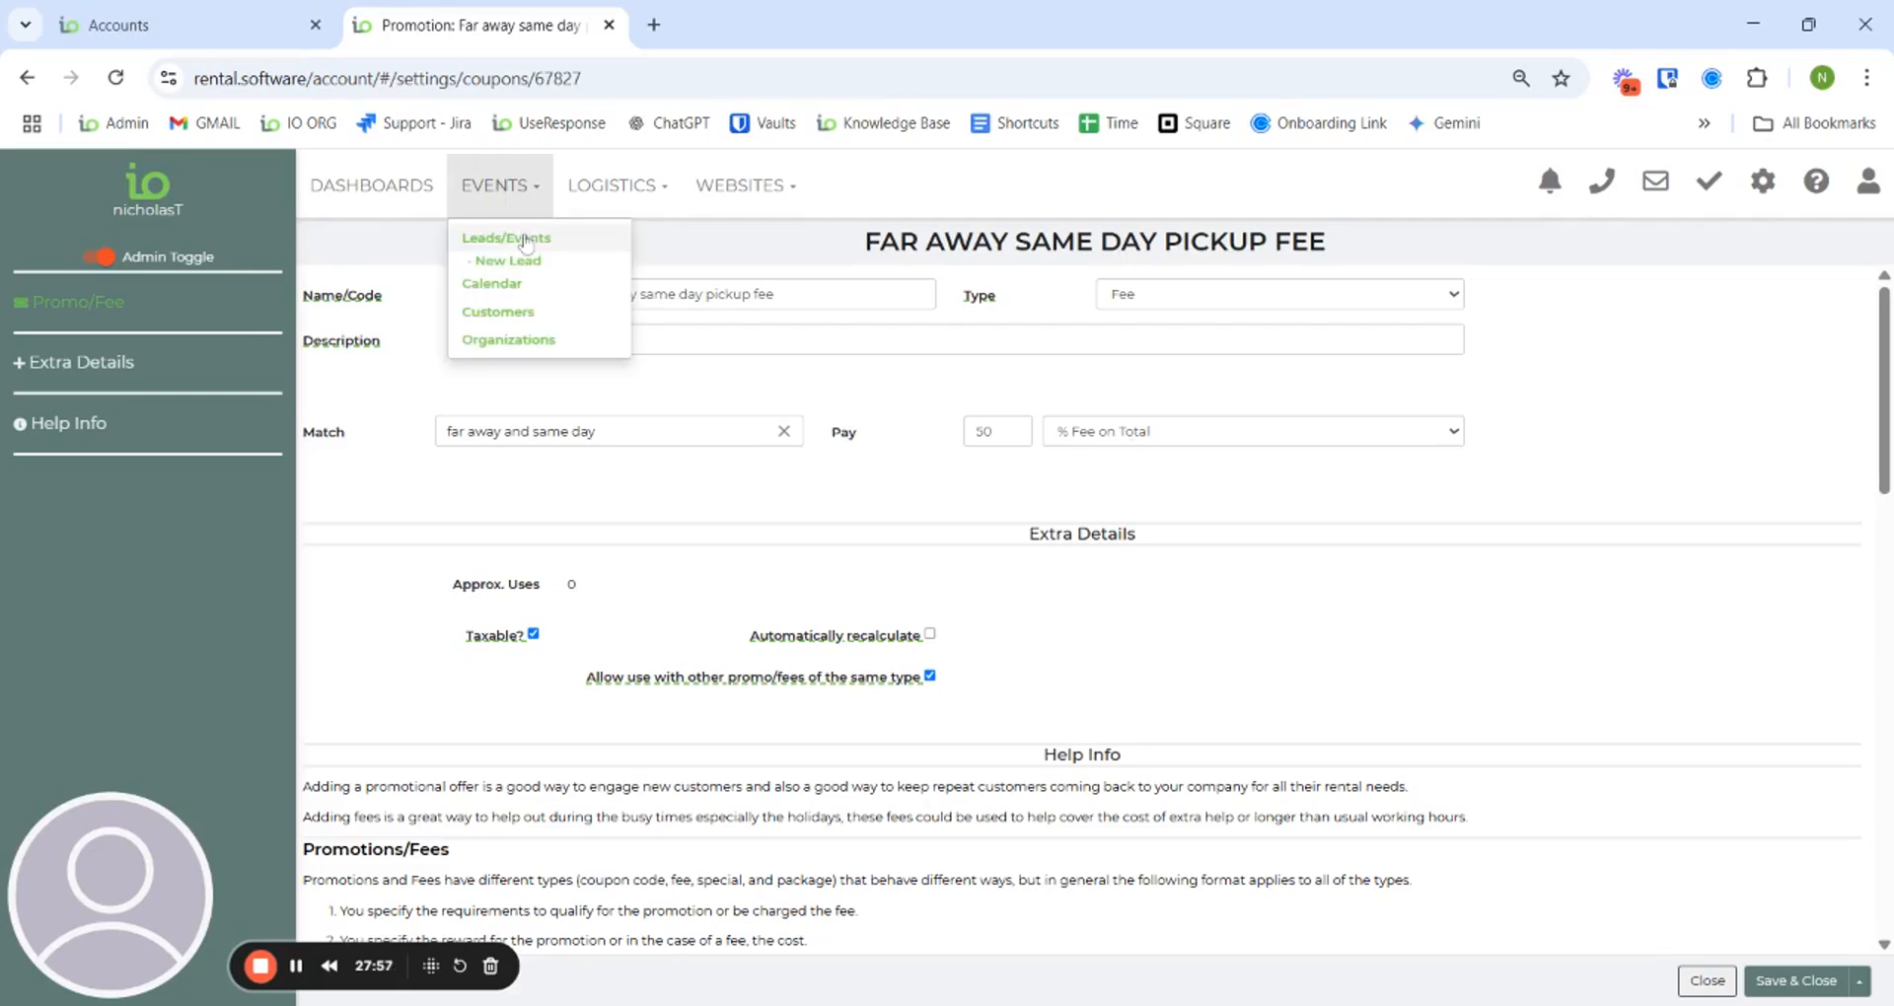
{"action": "left_click", "coordinate": [526, 246]}
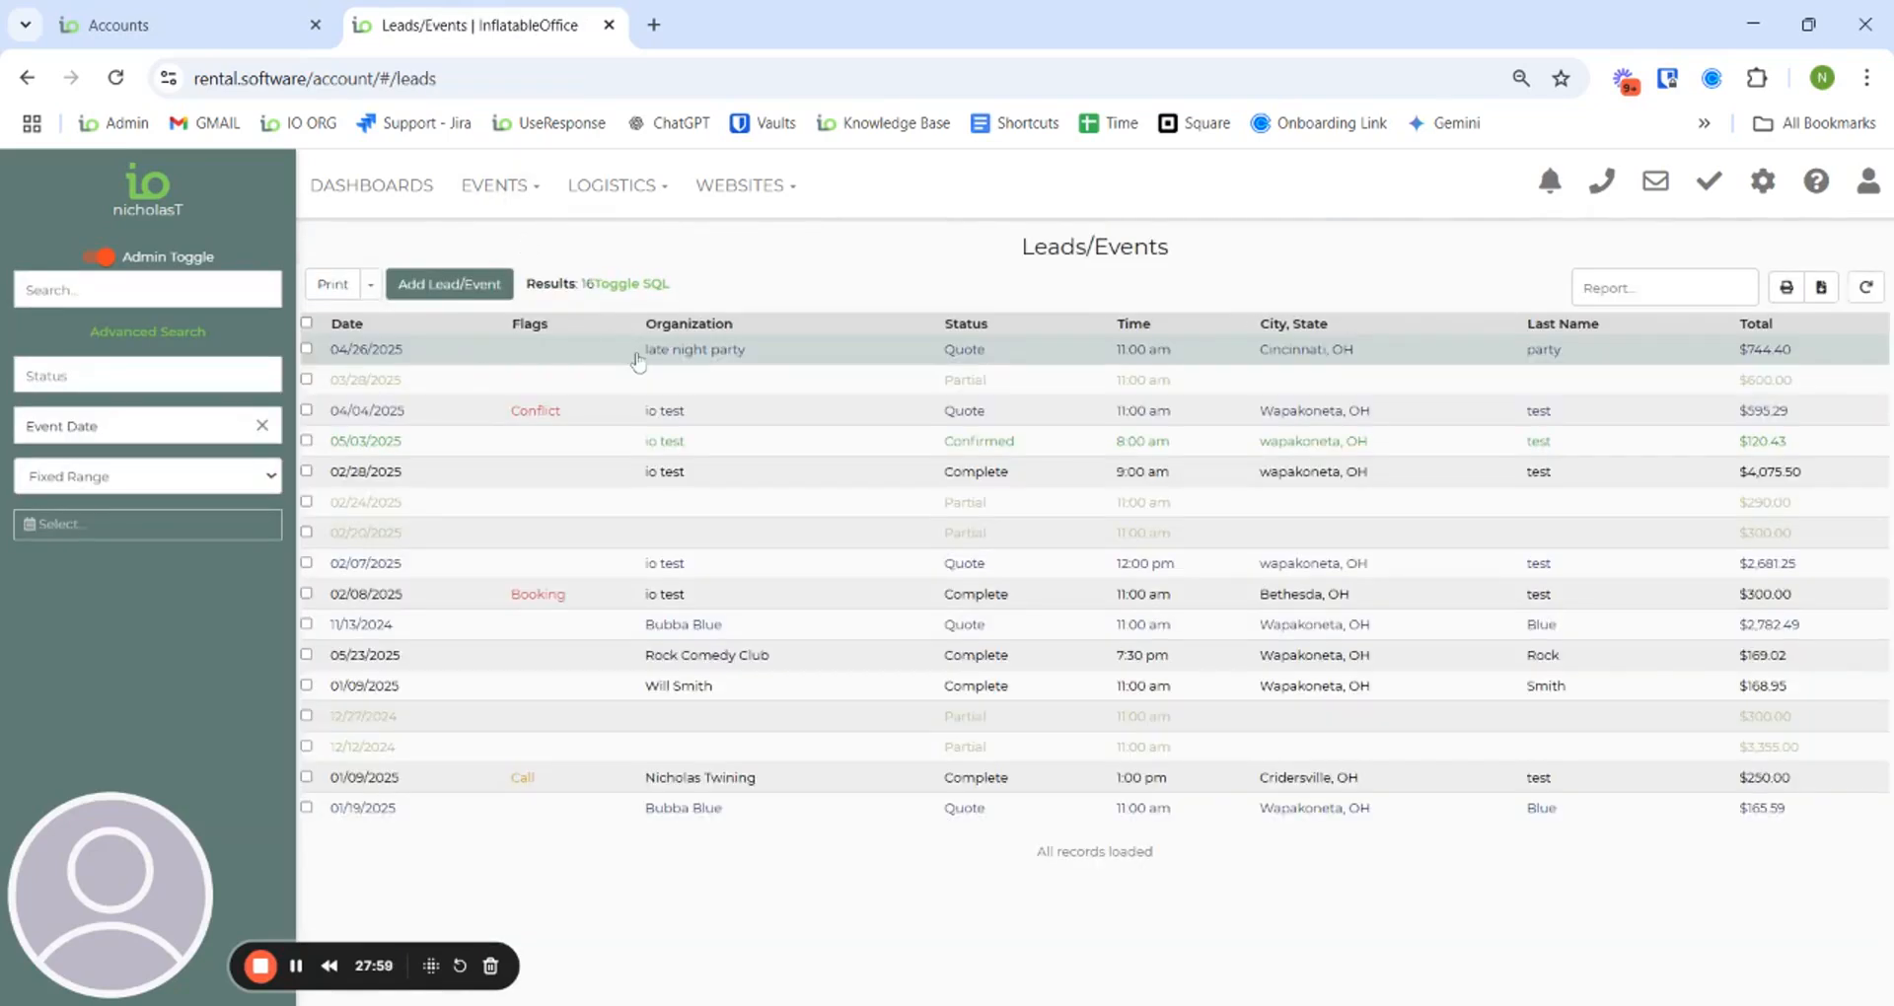
- On Late Night Party, set big tables to 3, ignore table stacking, and add the 337.04 pickup fee
{"action": "left_click", "coordinate": [635, 355]}
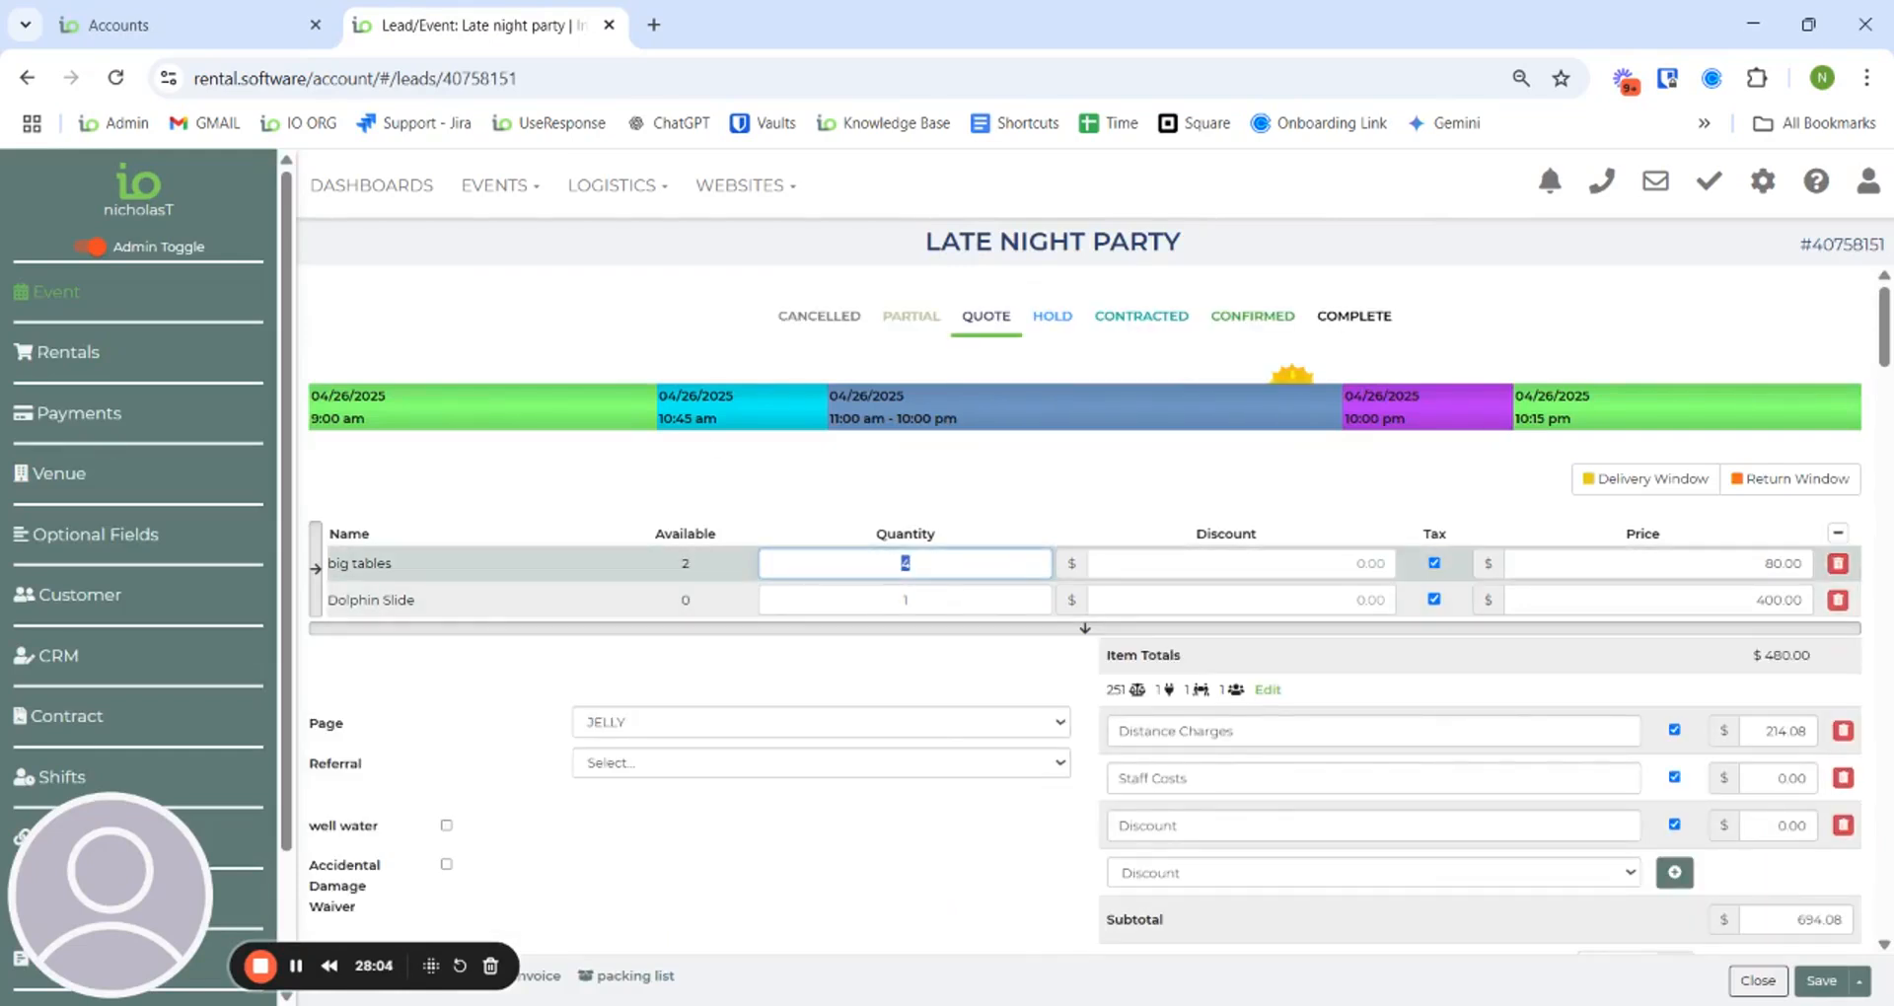
{"action": "type", "text": "3"}
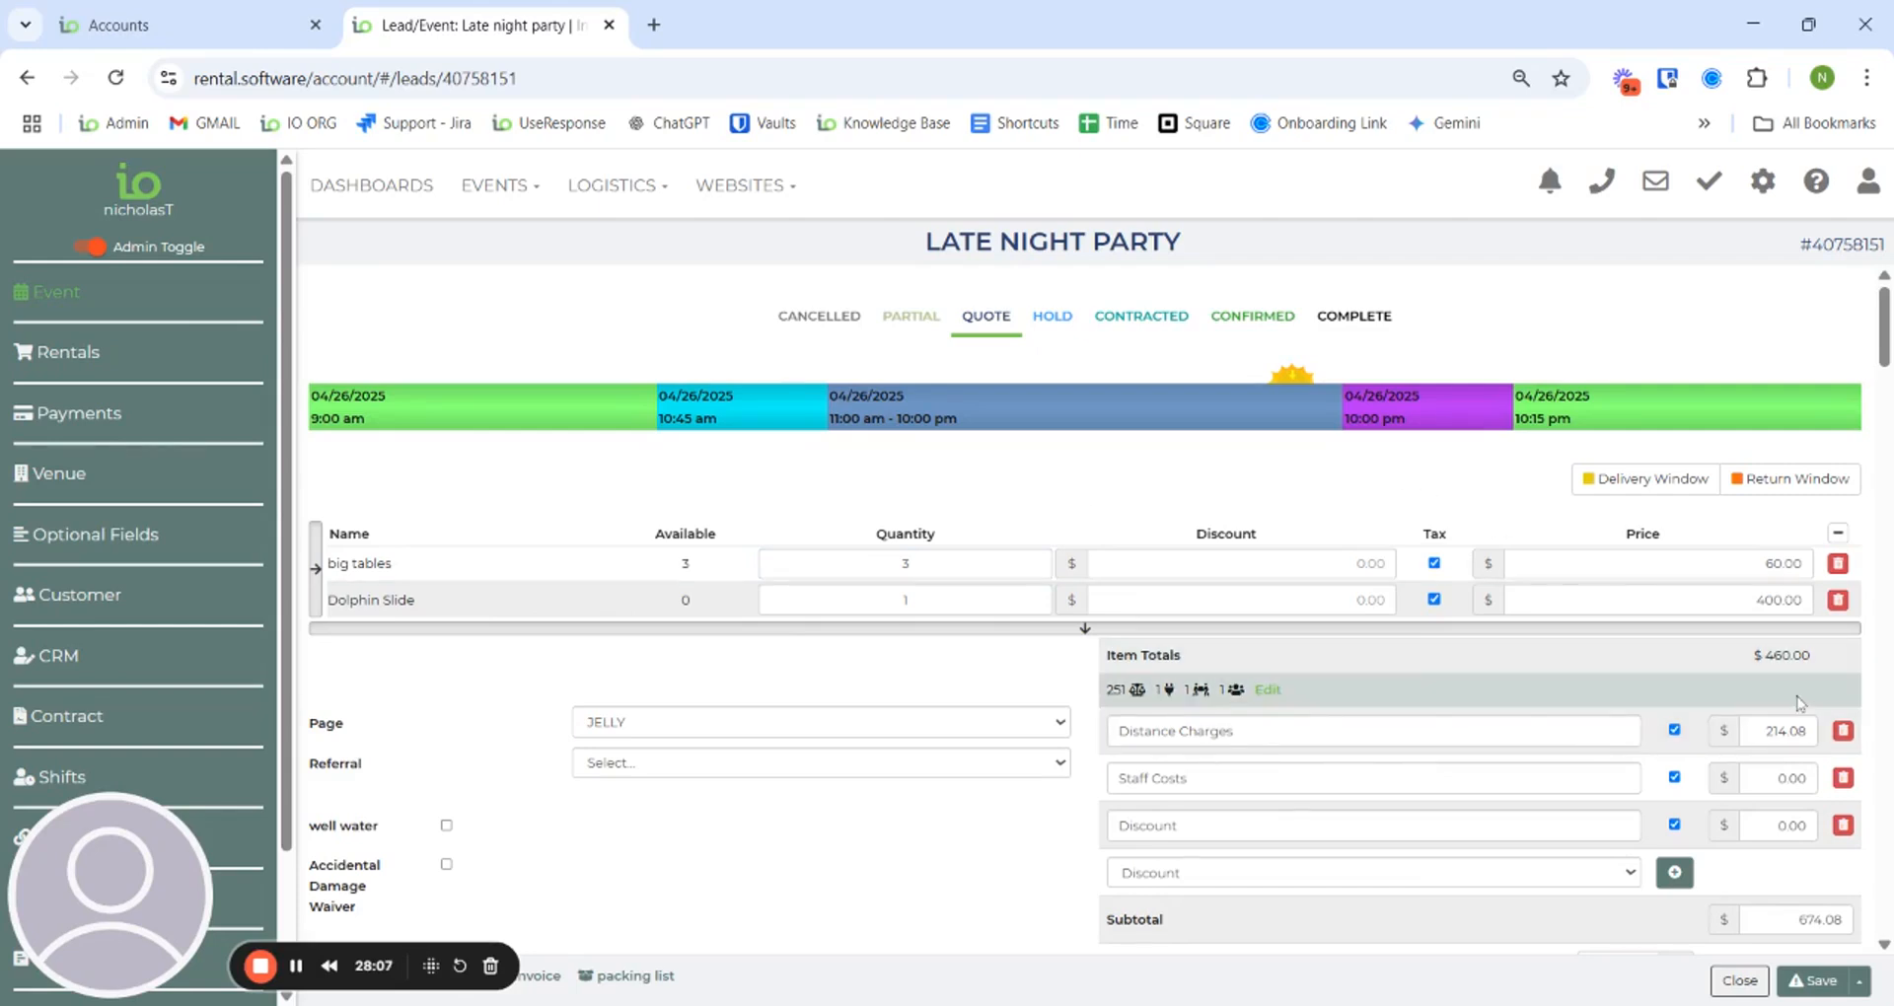
{"action": "left_click", "coordinate": [1836, 933]}
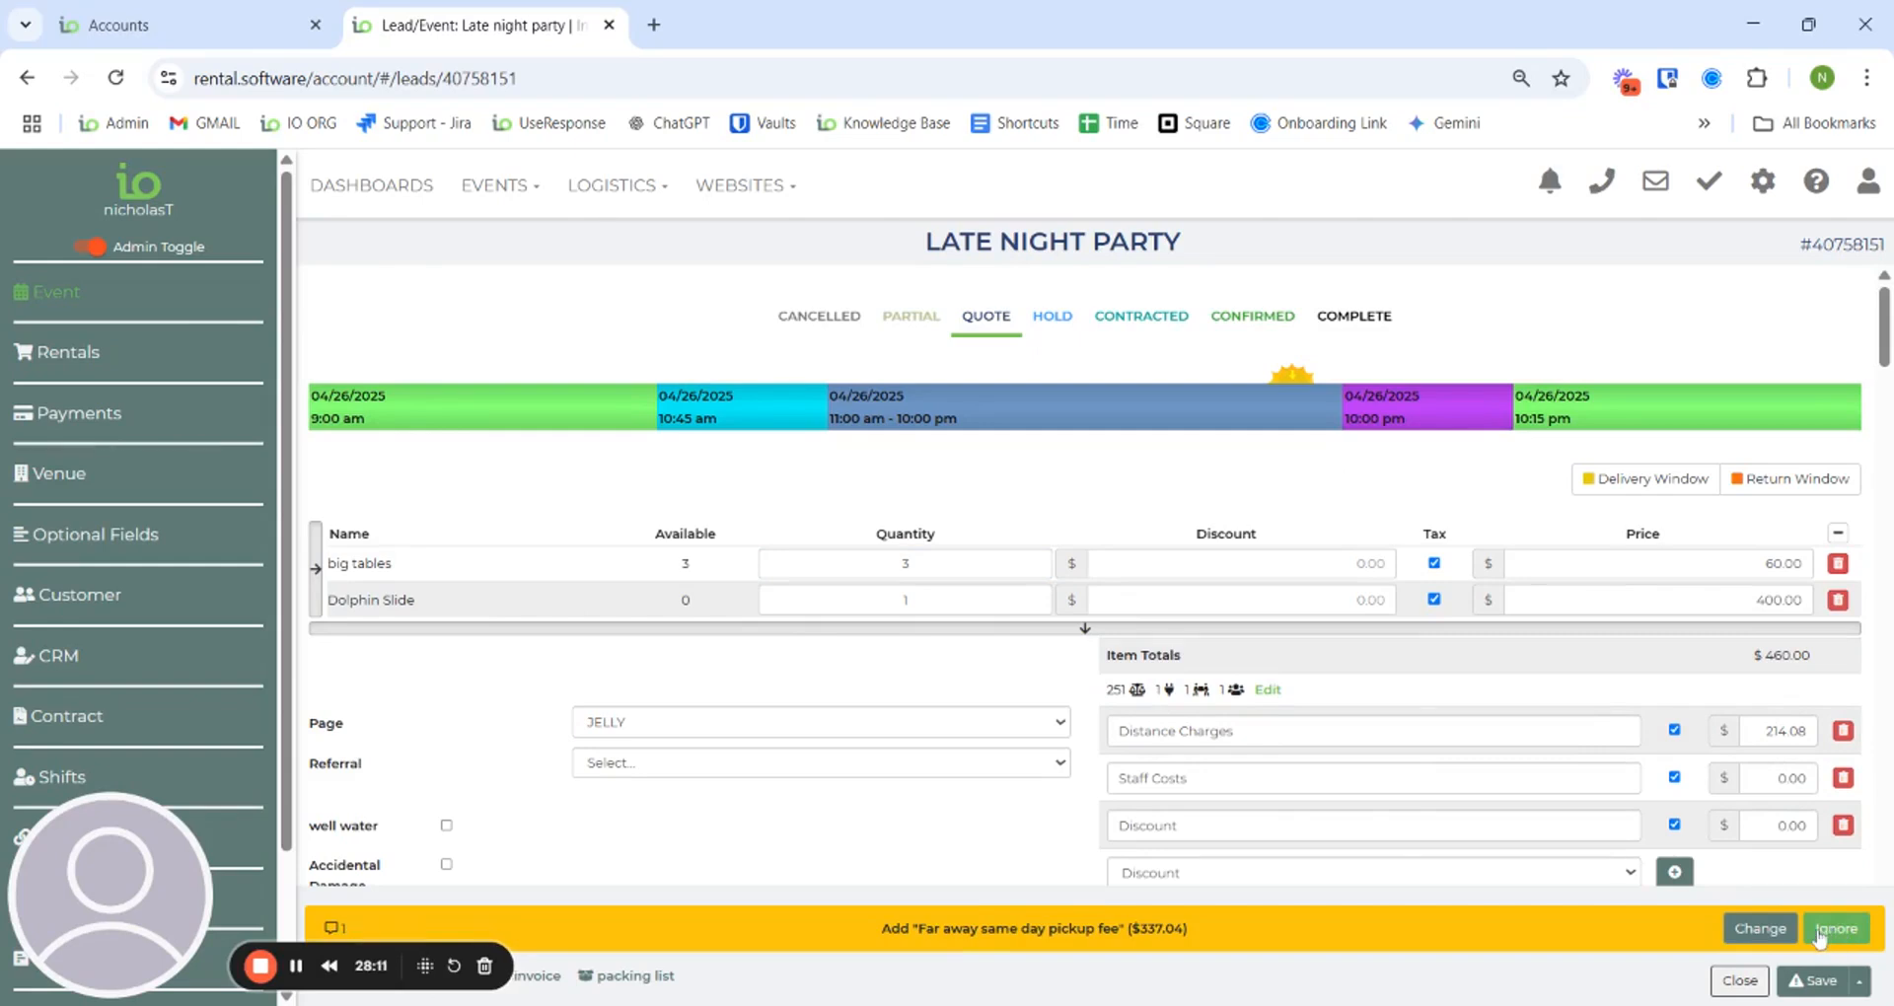
{"action": "left_click", "coordinate": [1760, 925]}
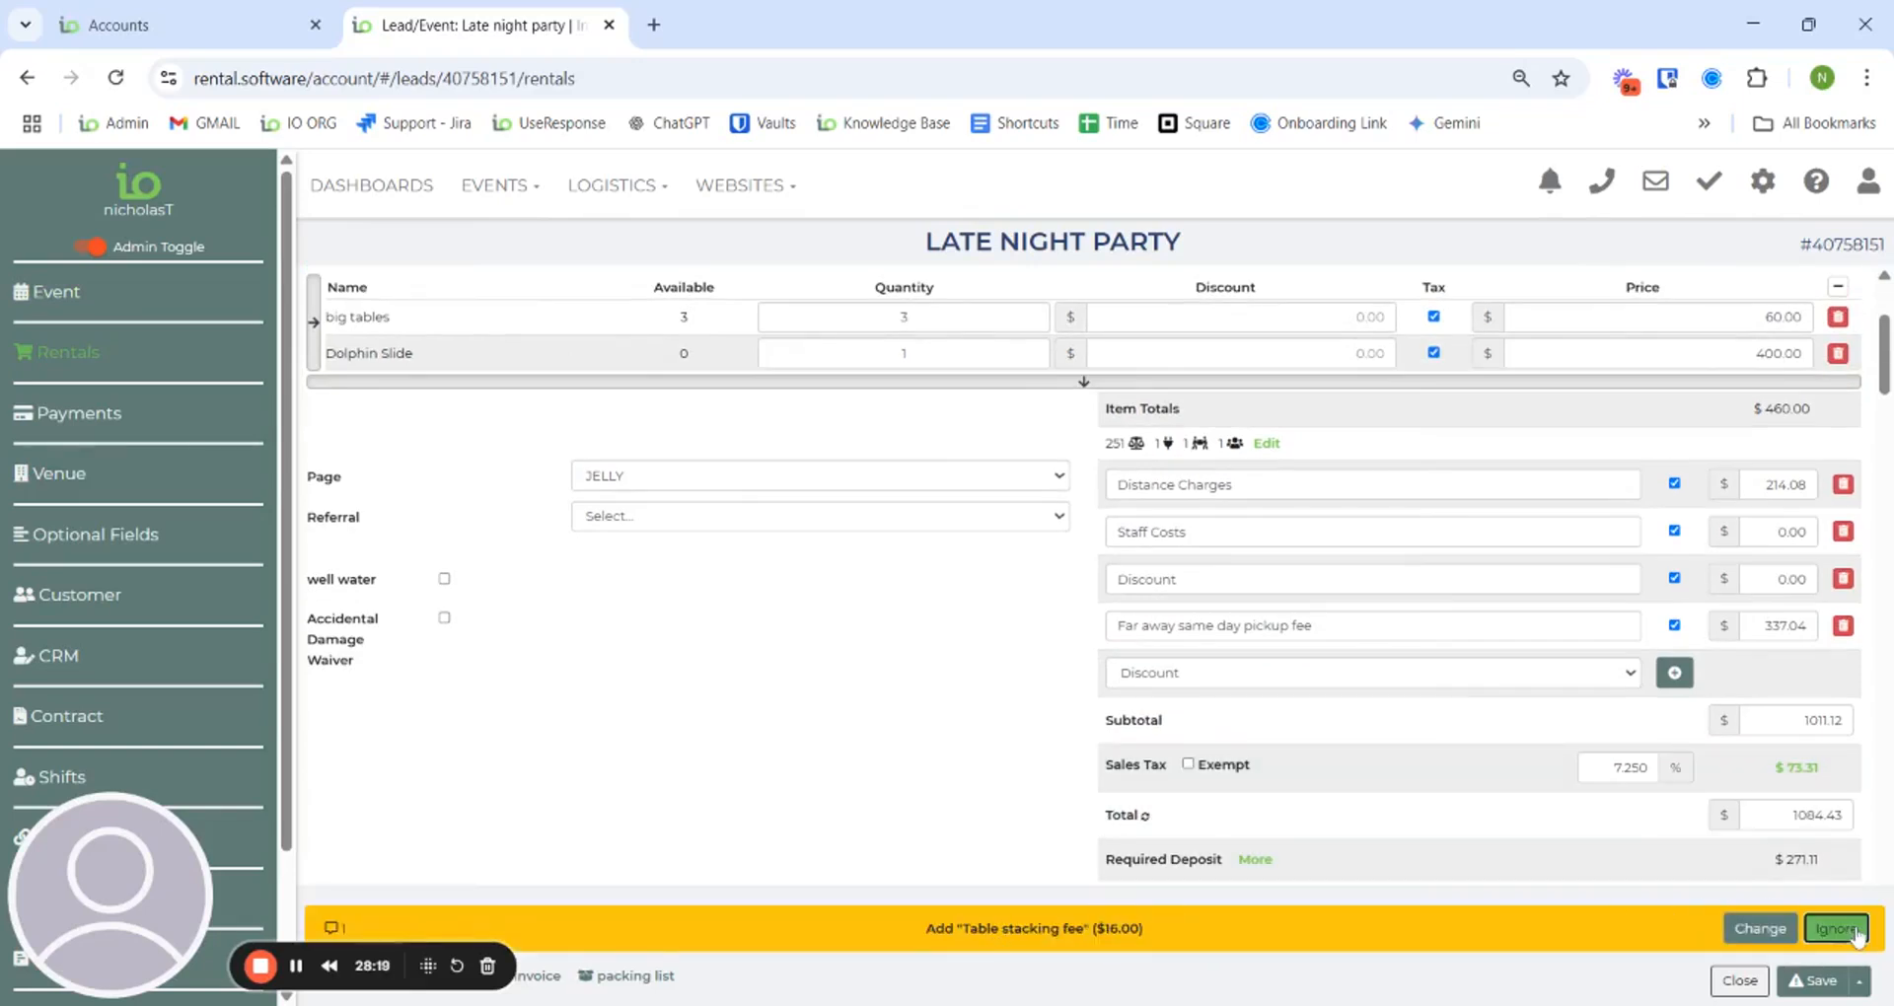
{"action": "left_click", "coordinate": [1845, 928]}
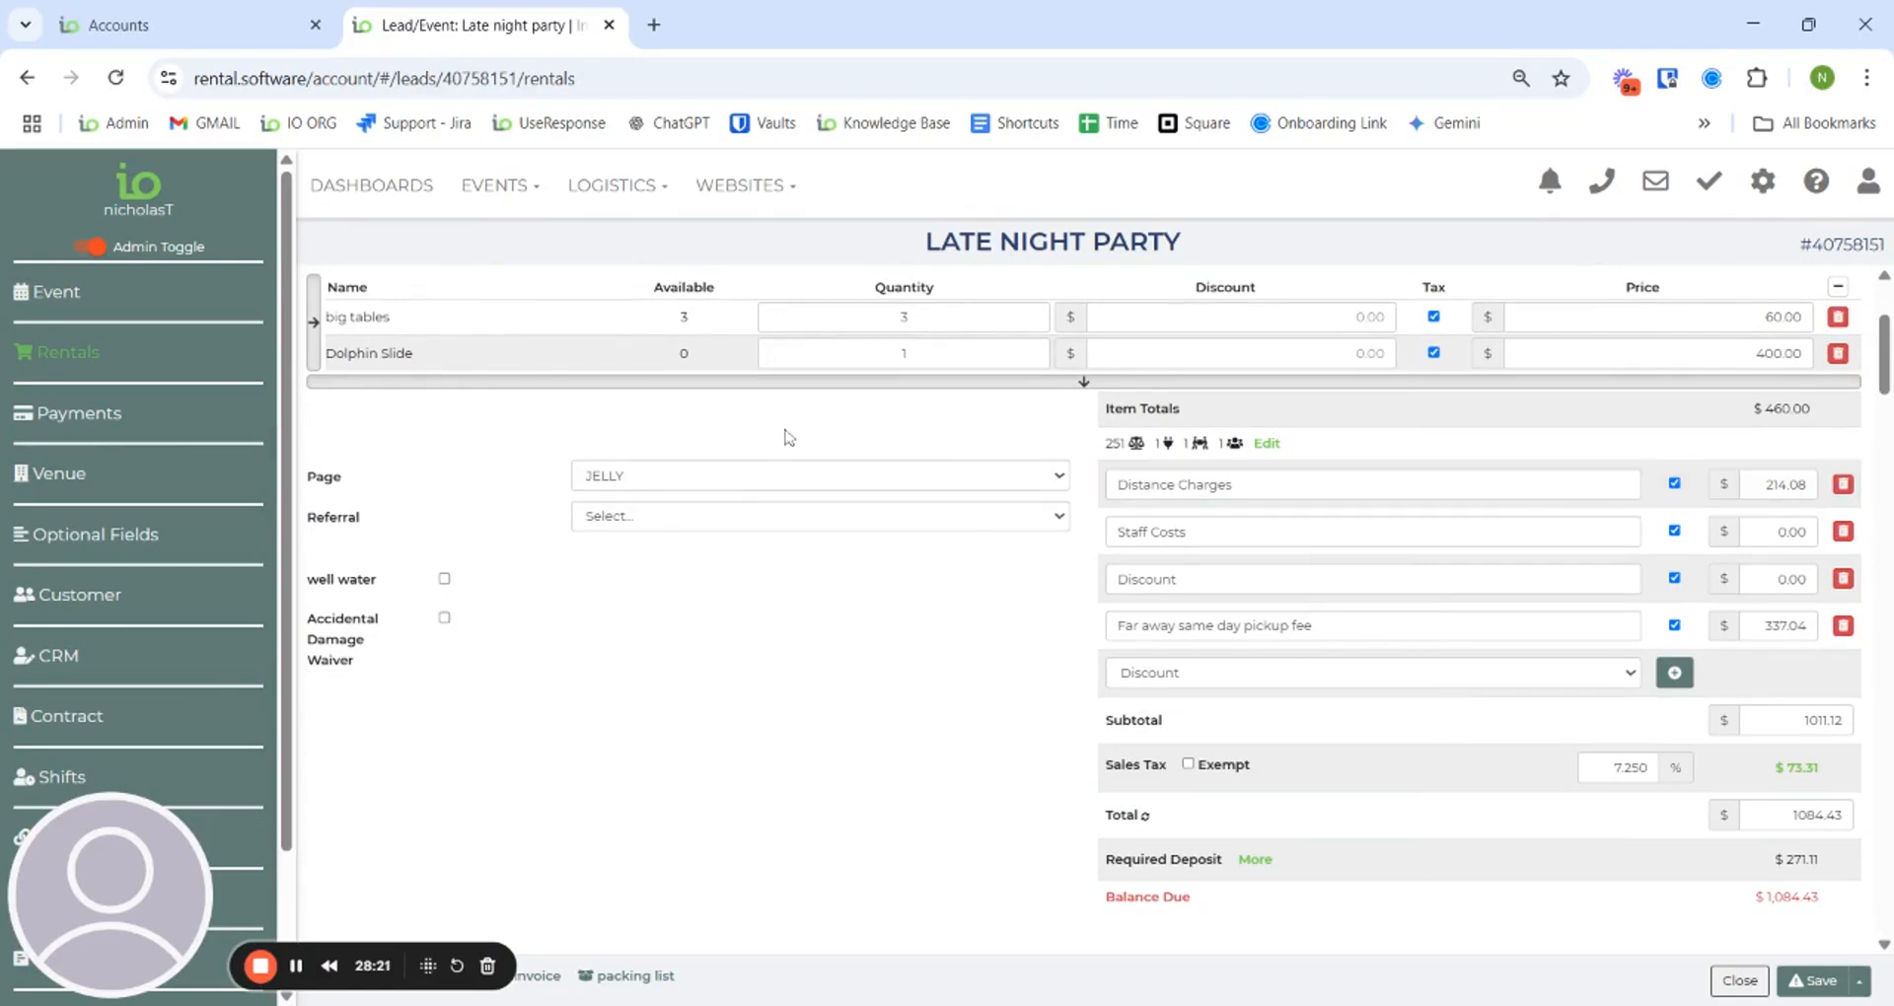
{"action": "scroll", "coordinate": [869, 666], "scroll_direction": "down", "scroll_amount": 4}
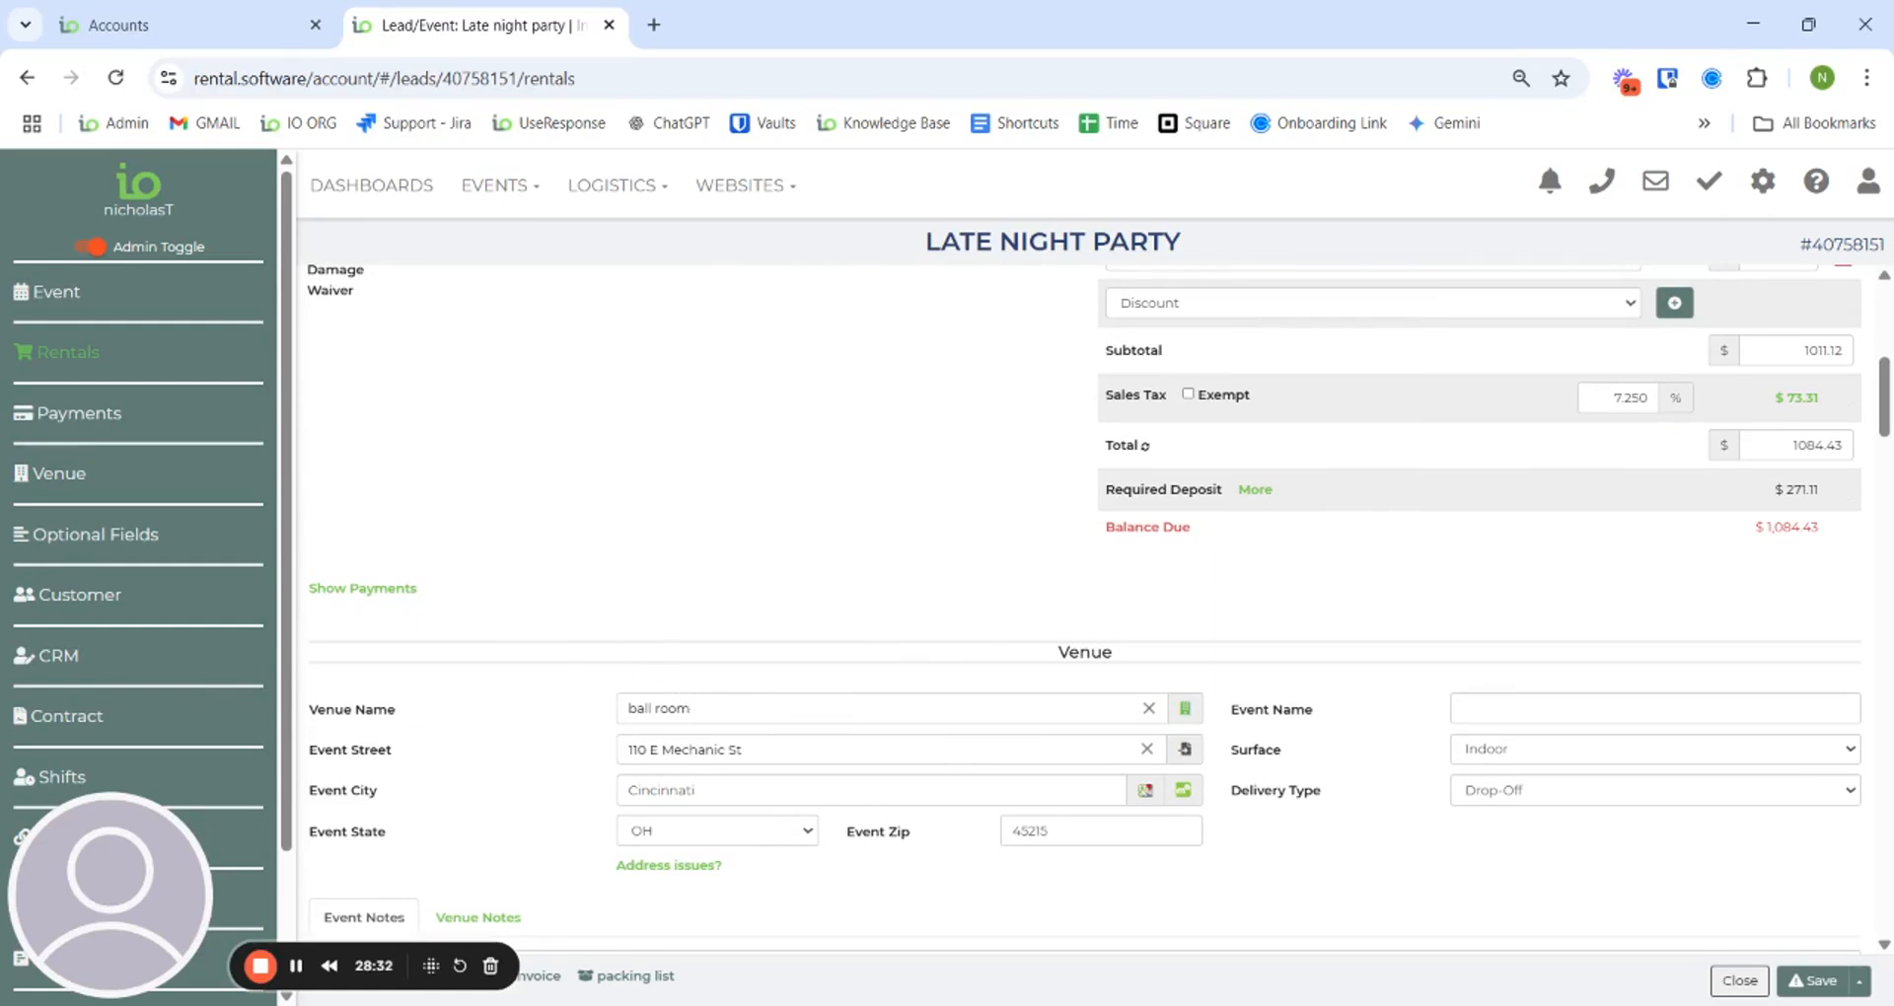
{"action": "scroll", "coordinate": [834, 627], "scroll_direction": "up", "scroll_amount": 4}
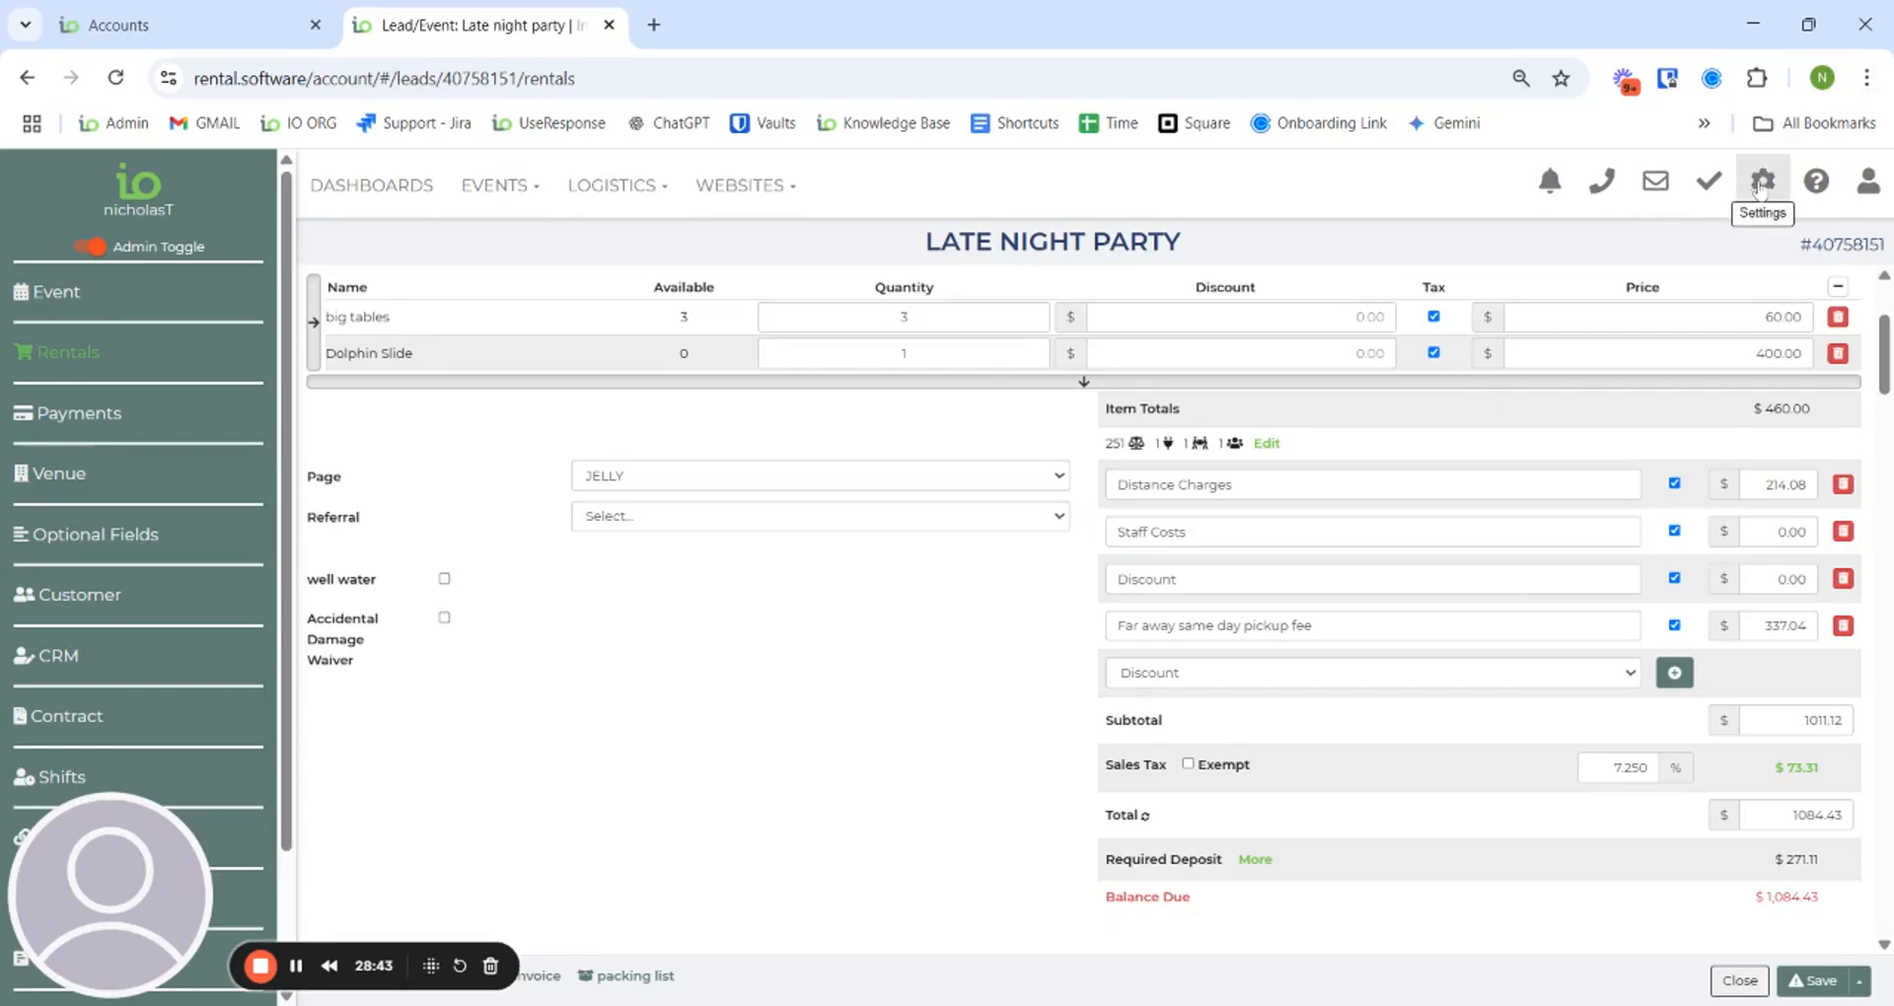
- Leave the Late Night Party lead without saving and go to the Filters settings page
{"action": "left_click", "coordinate": [1759, 189]}
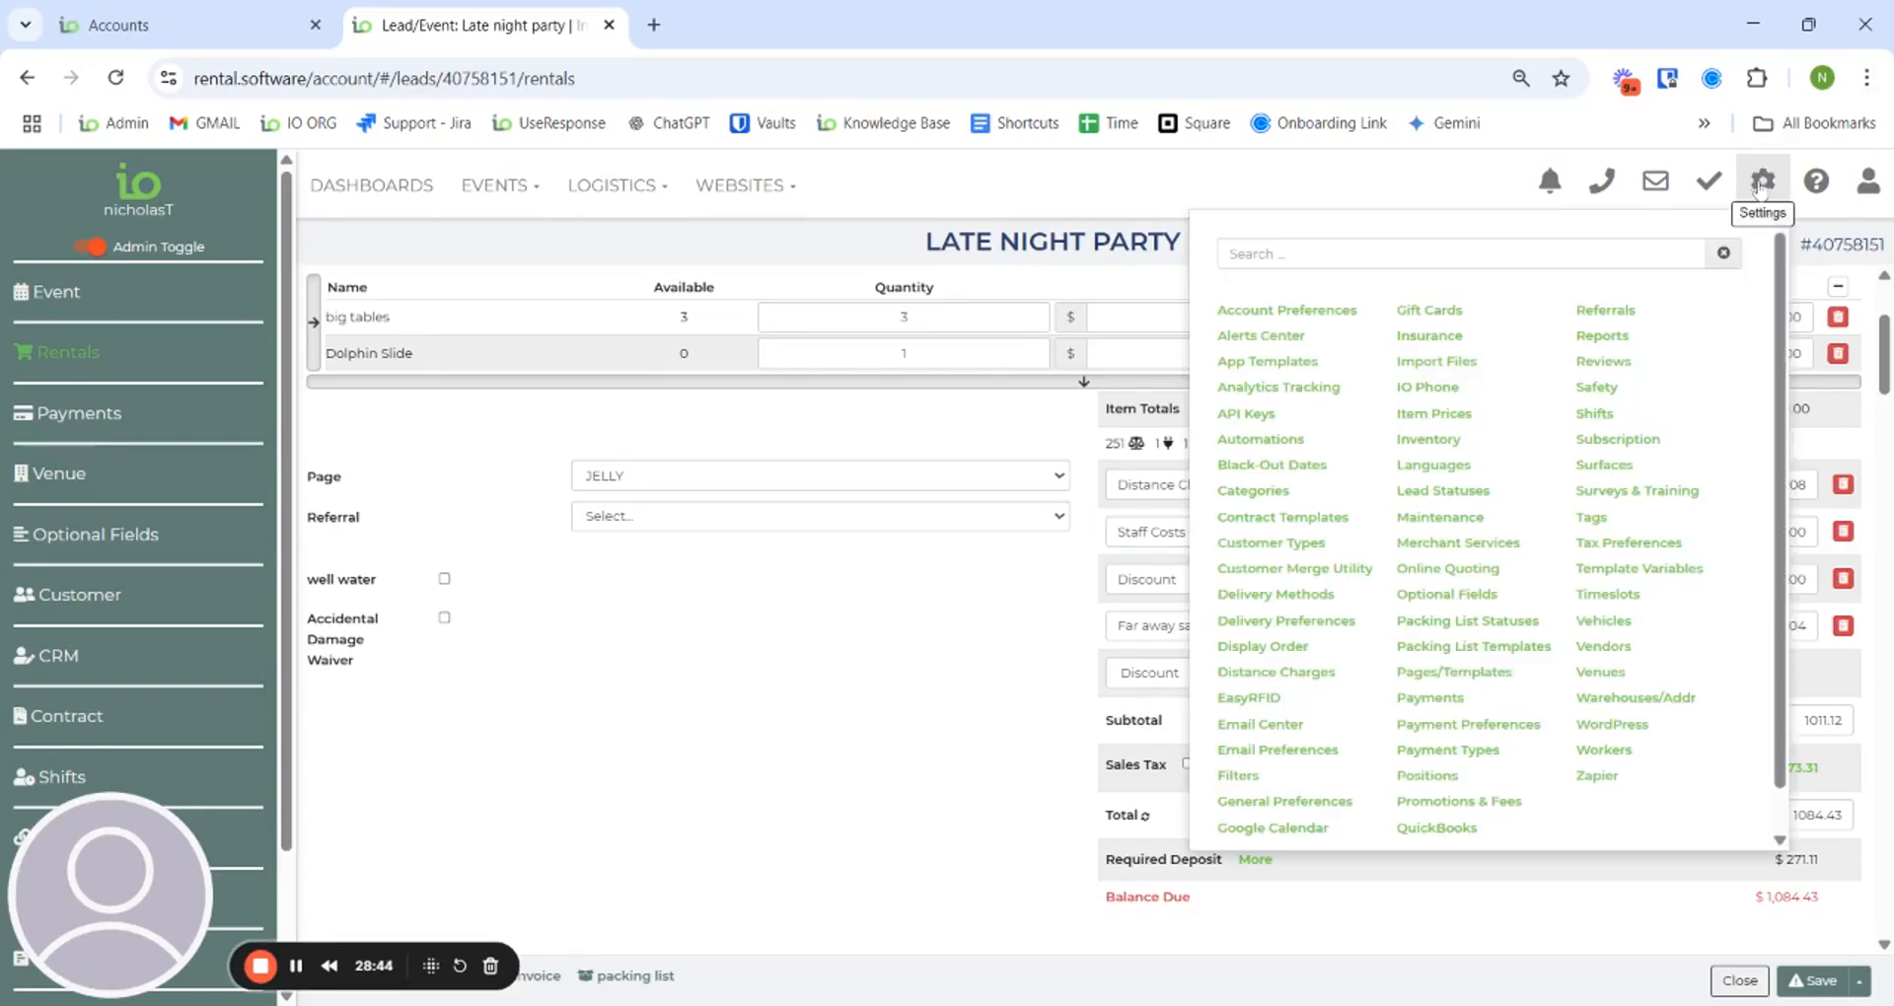
{"action": "left_click", "coordinate": [1243, 778]}
{"action": "left_click", "coordinate": [883, 609]}
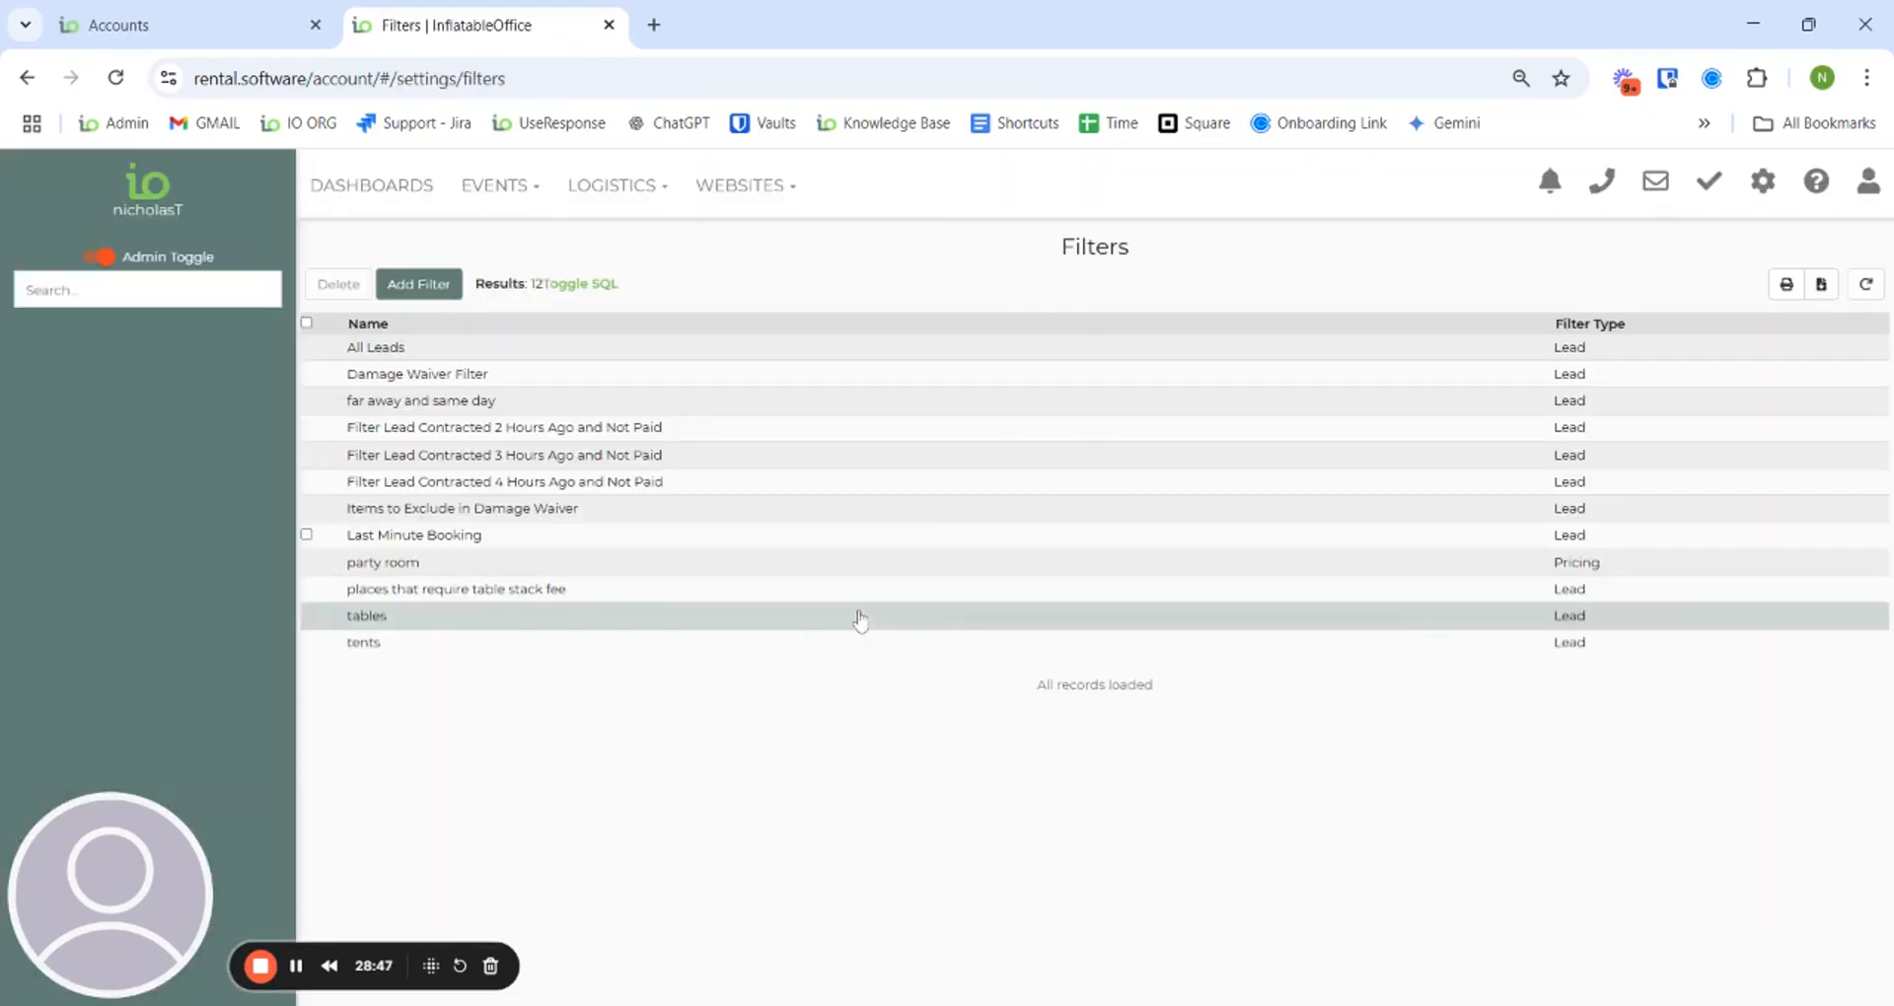
- Review the 'places that require table stack fee' filter and the 'tables' filter (Rentals Name contains table)
{"action": "left_click", "coordinate": [605, 592]}
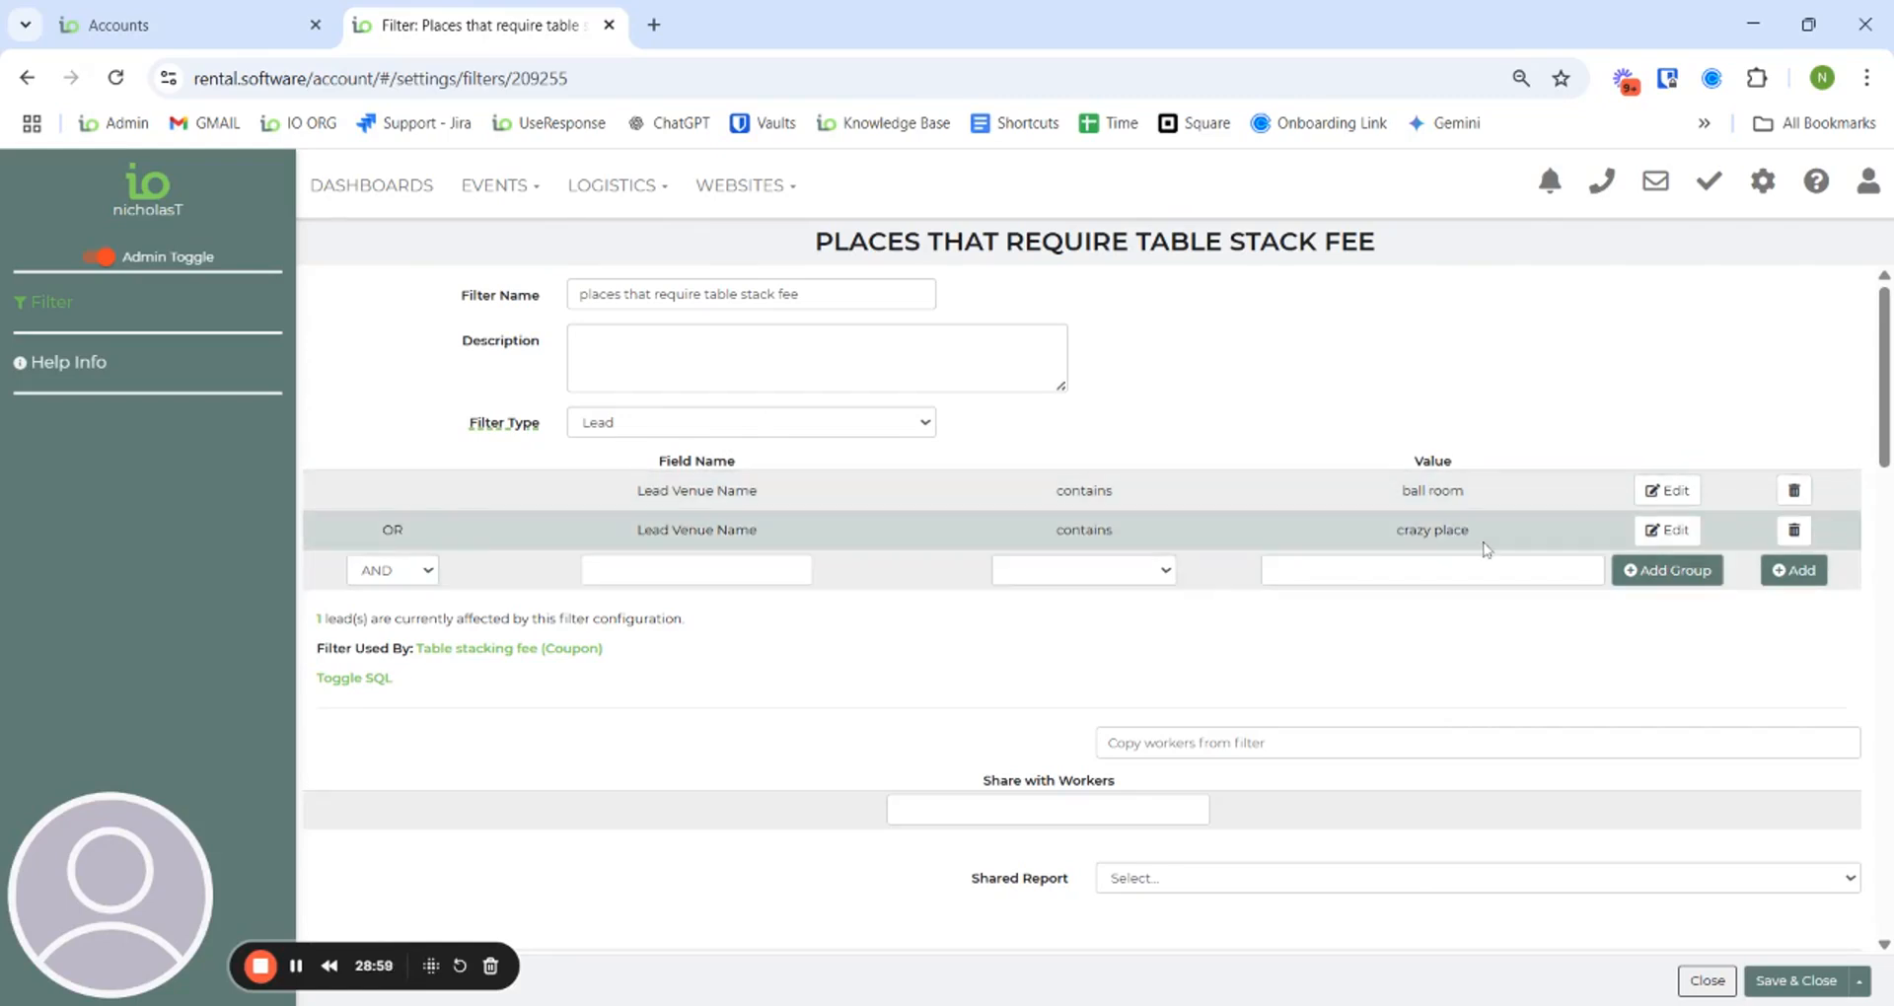
{"action": "left_click", "coordinate": [1713, 978]}
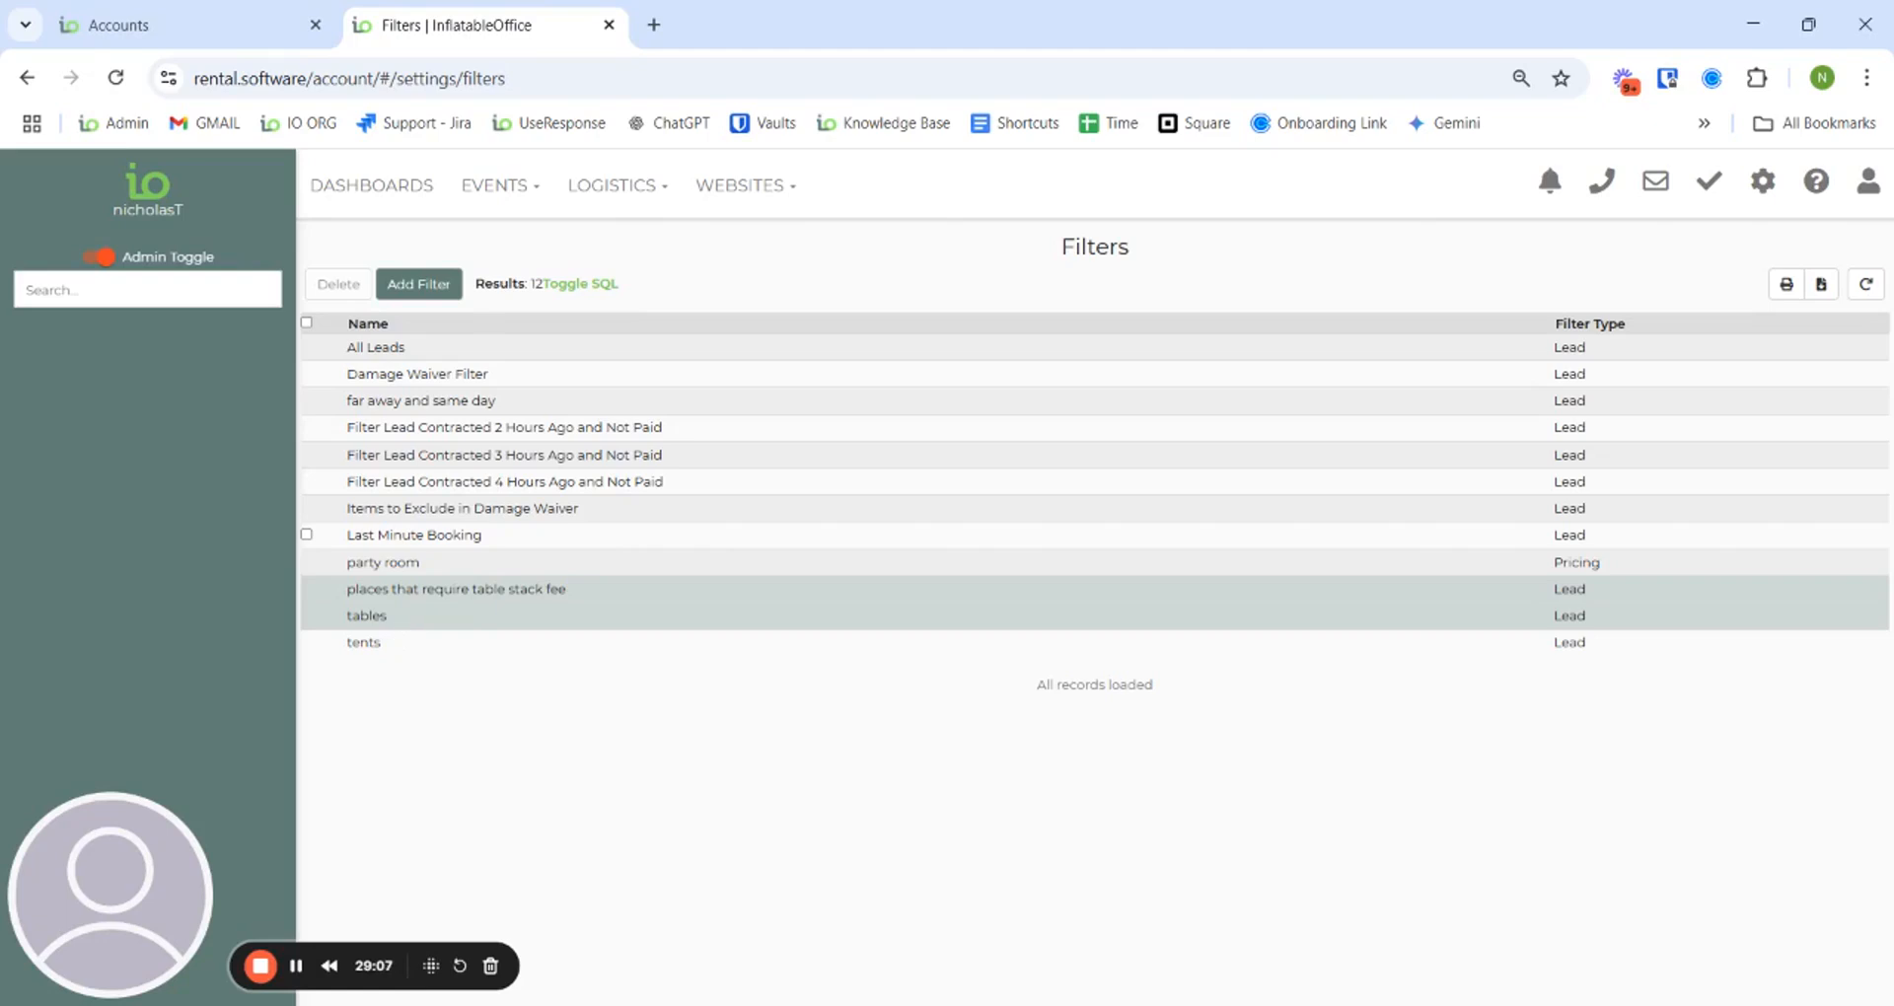
{"action": "left_click", "coordinate": [407, 621]}
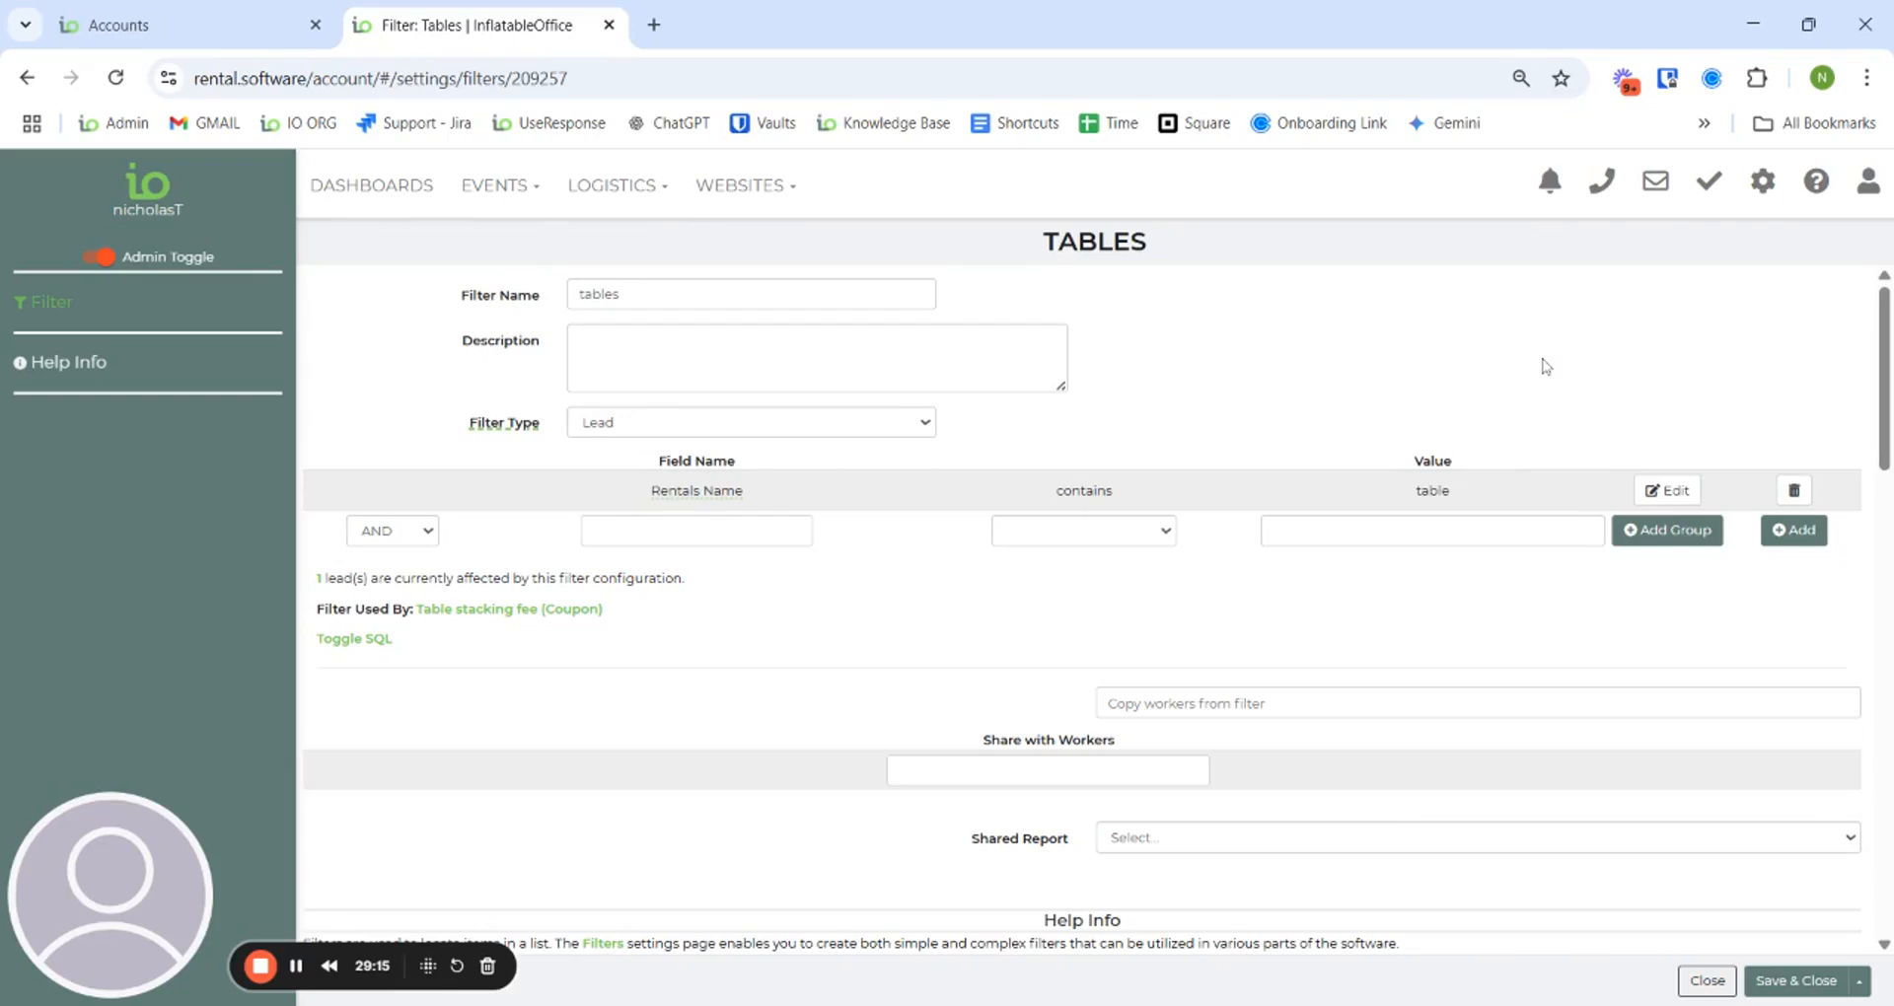
{"action": "left_click", "coordinate": [1716, 988]}
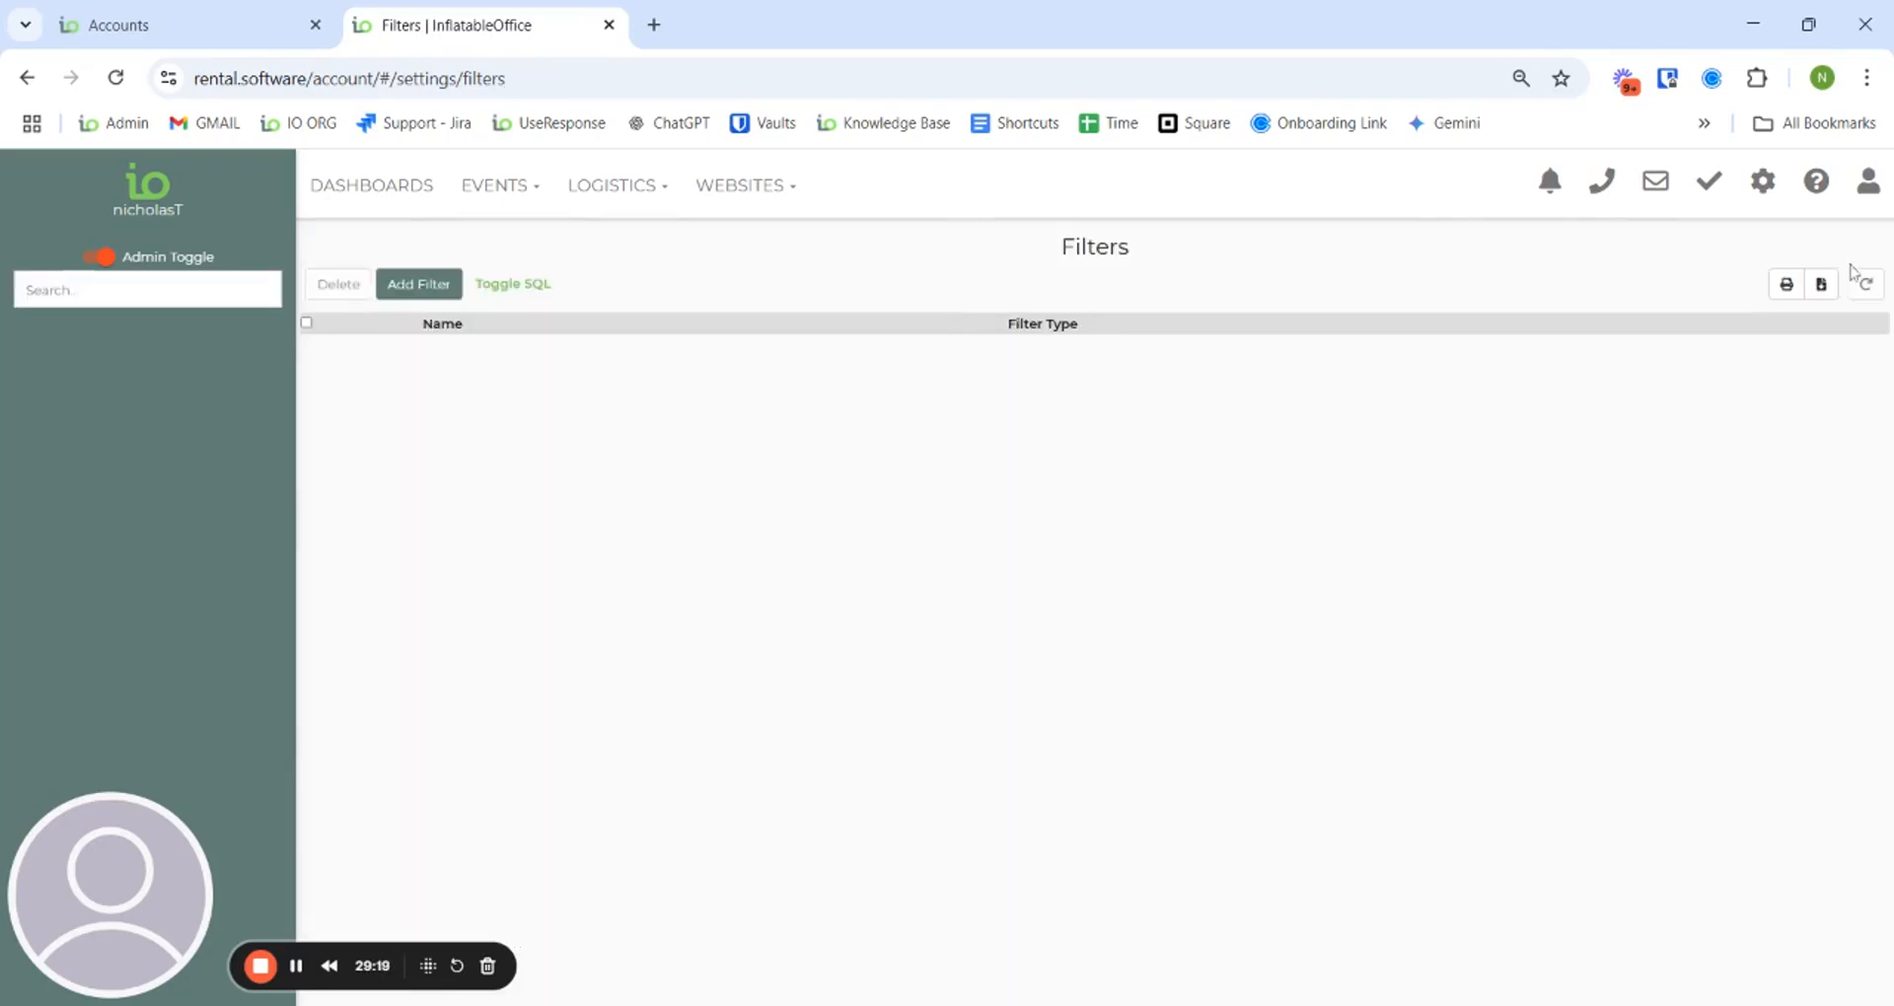
- Make the Table stacking fee (20% on tables) recalculate automatically when totals change, and save it
{"action": "left_click", "coordinate": [1761, 182]}
{"action": "left_click", "coordinate": [1435, 801]}
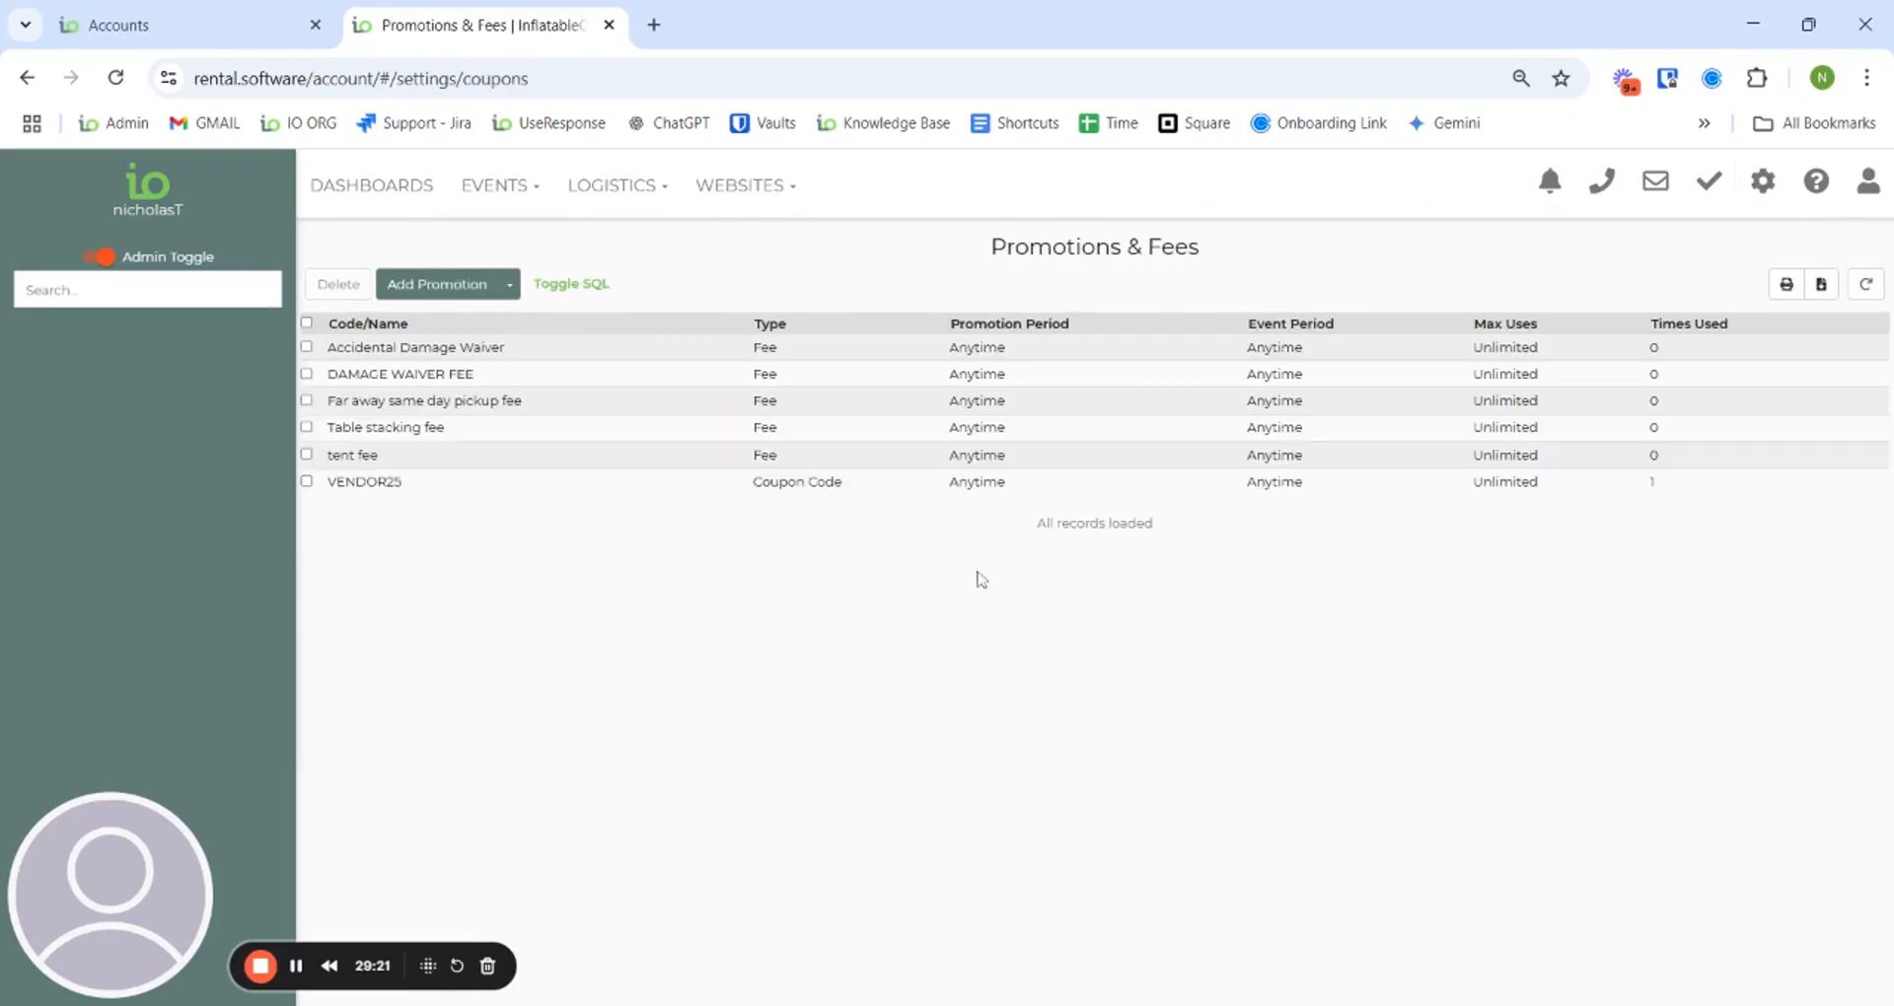
{"action": "left_click", "coordinate": [460, 426]}
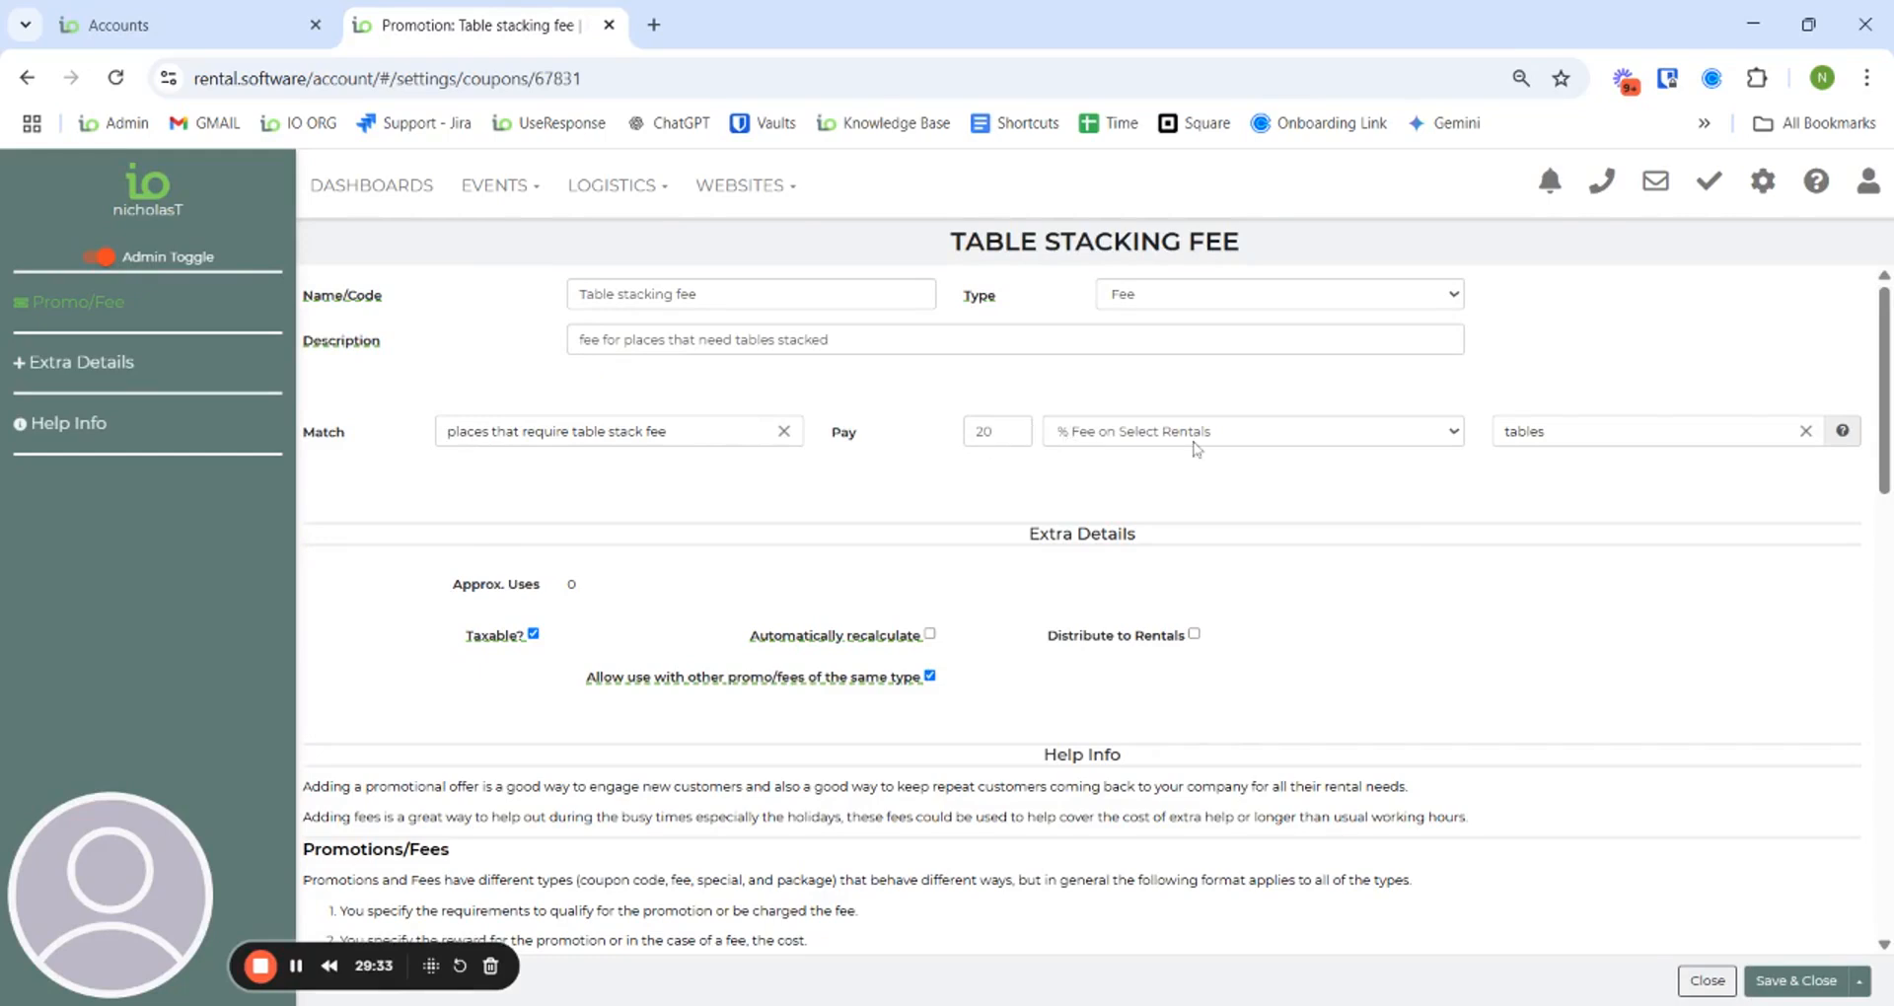
{"action": "left_click", "coordinate": [1409, 444]}
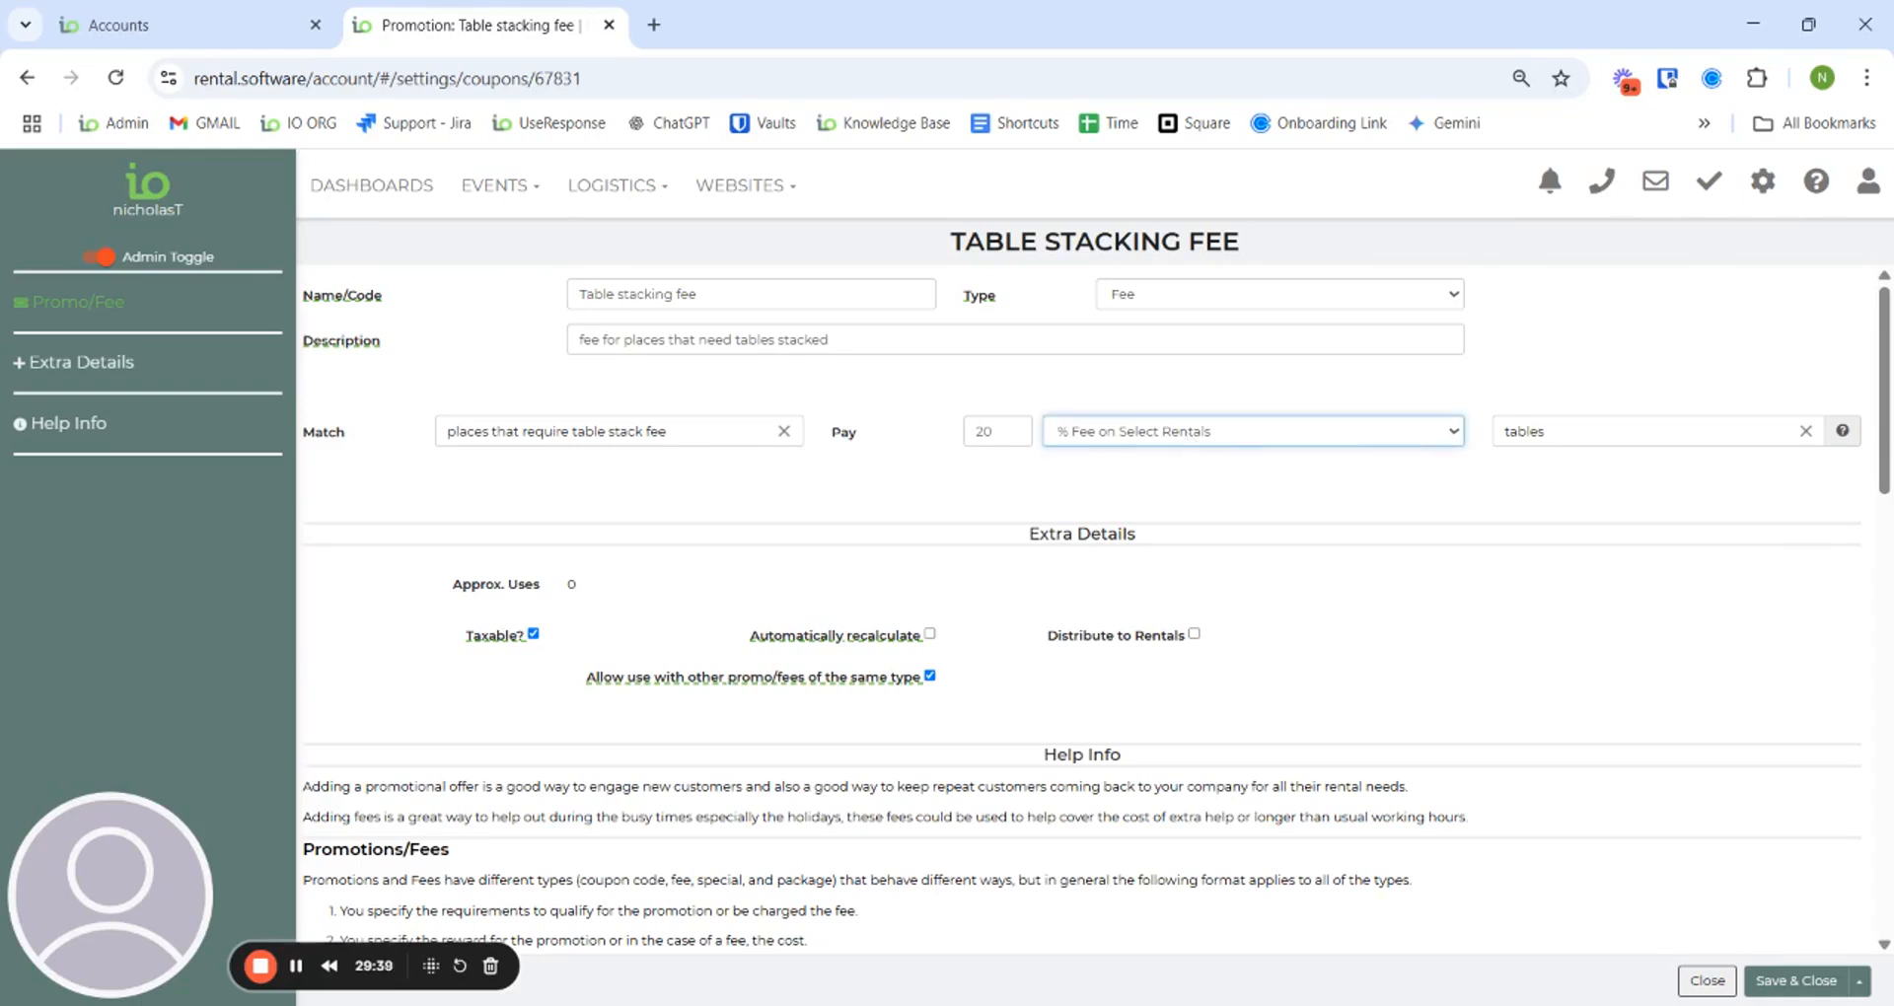
{"action": "left_click", "coordinate": [1400, 389]}
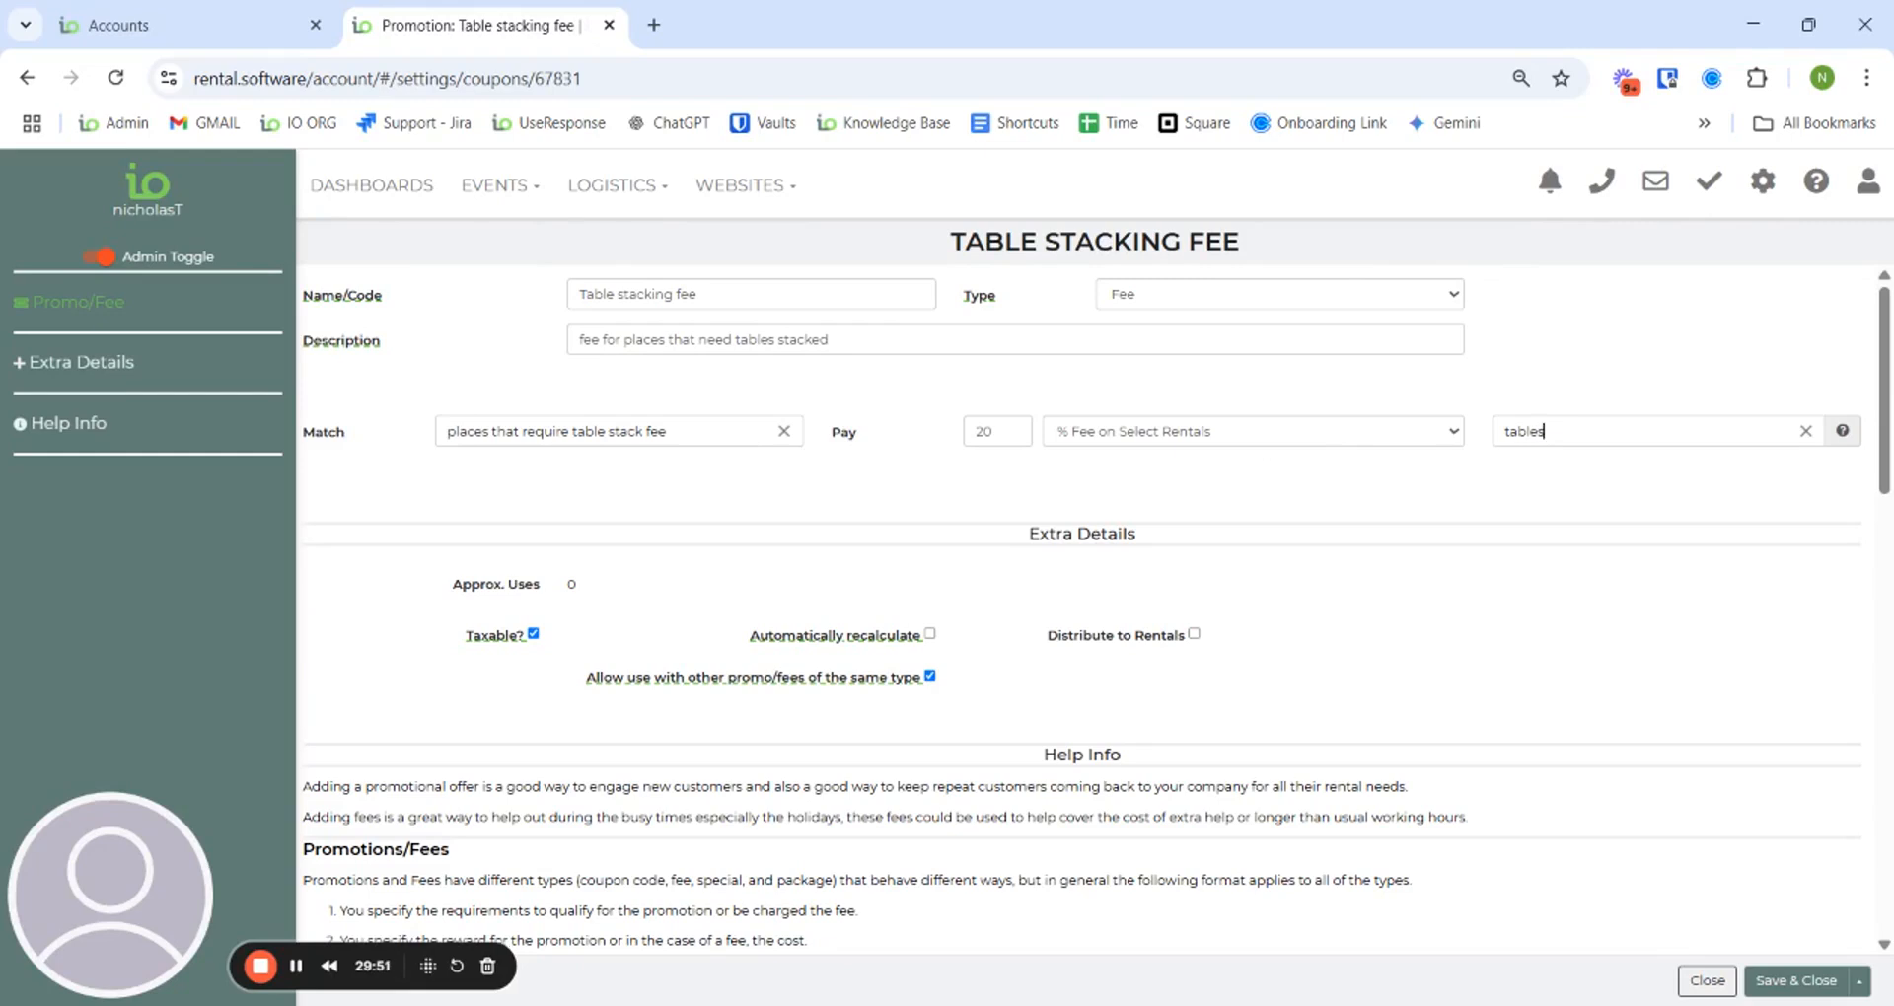
{"action": "left_click", "coordinate": [929, 637]}
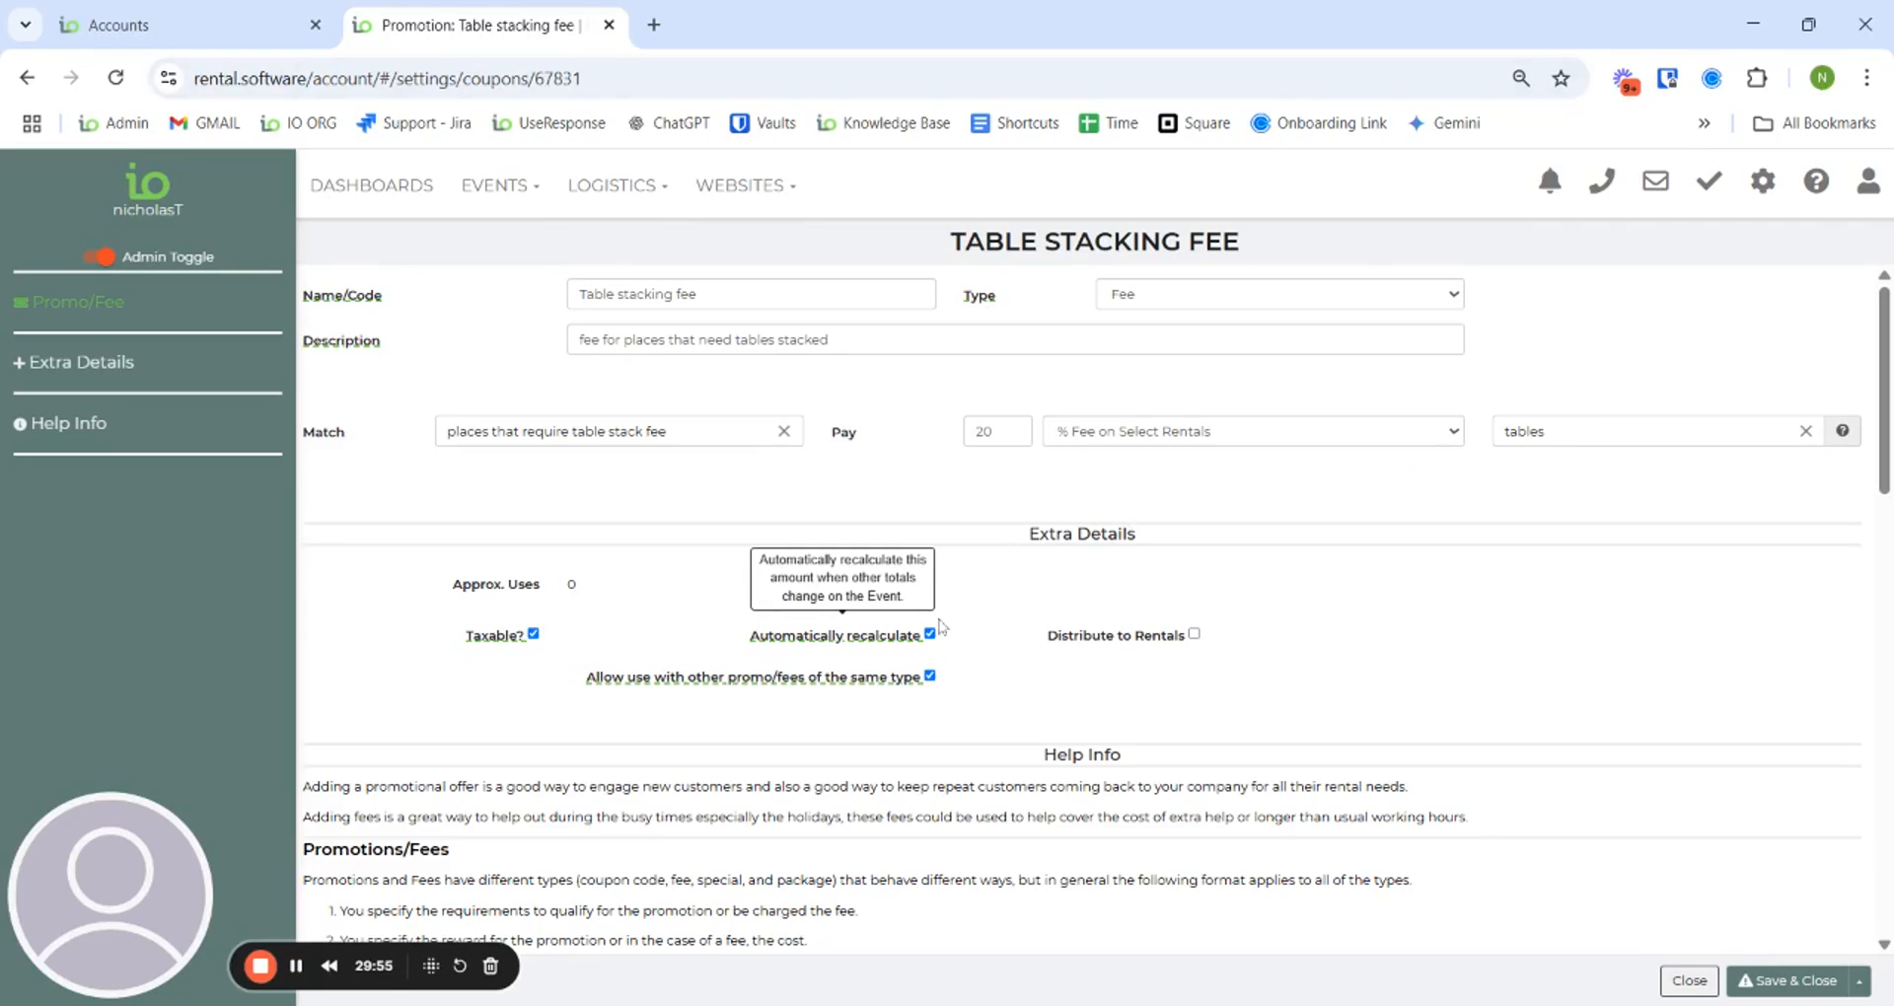
{"action": "mouse_move", "coordinate": [807, 676]}
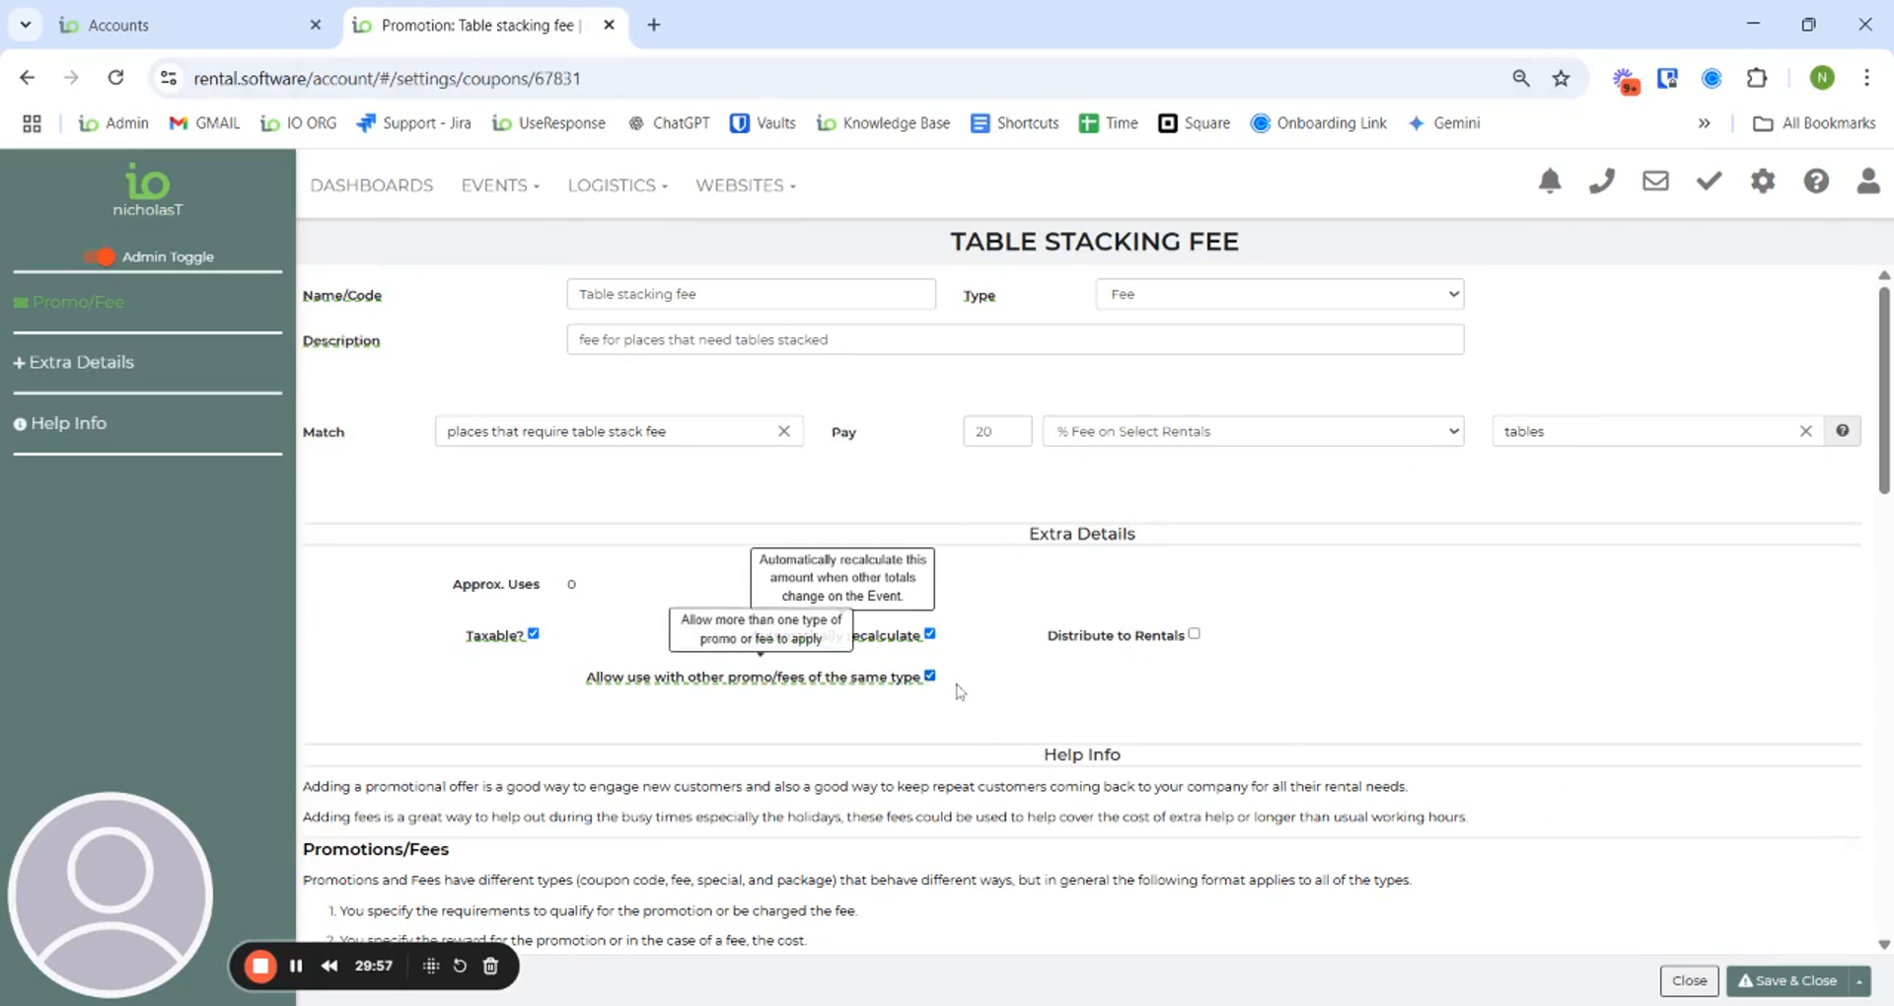
{"action": "left_click", "coordinate": [1786, 985]}
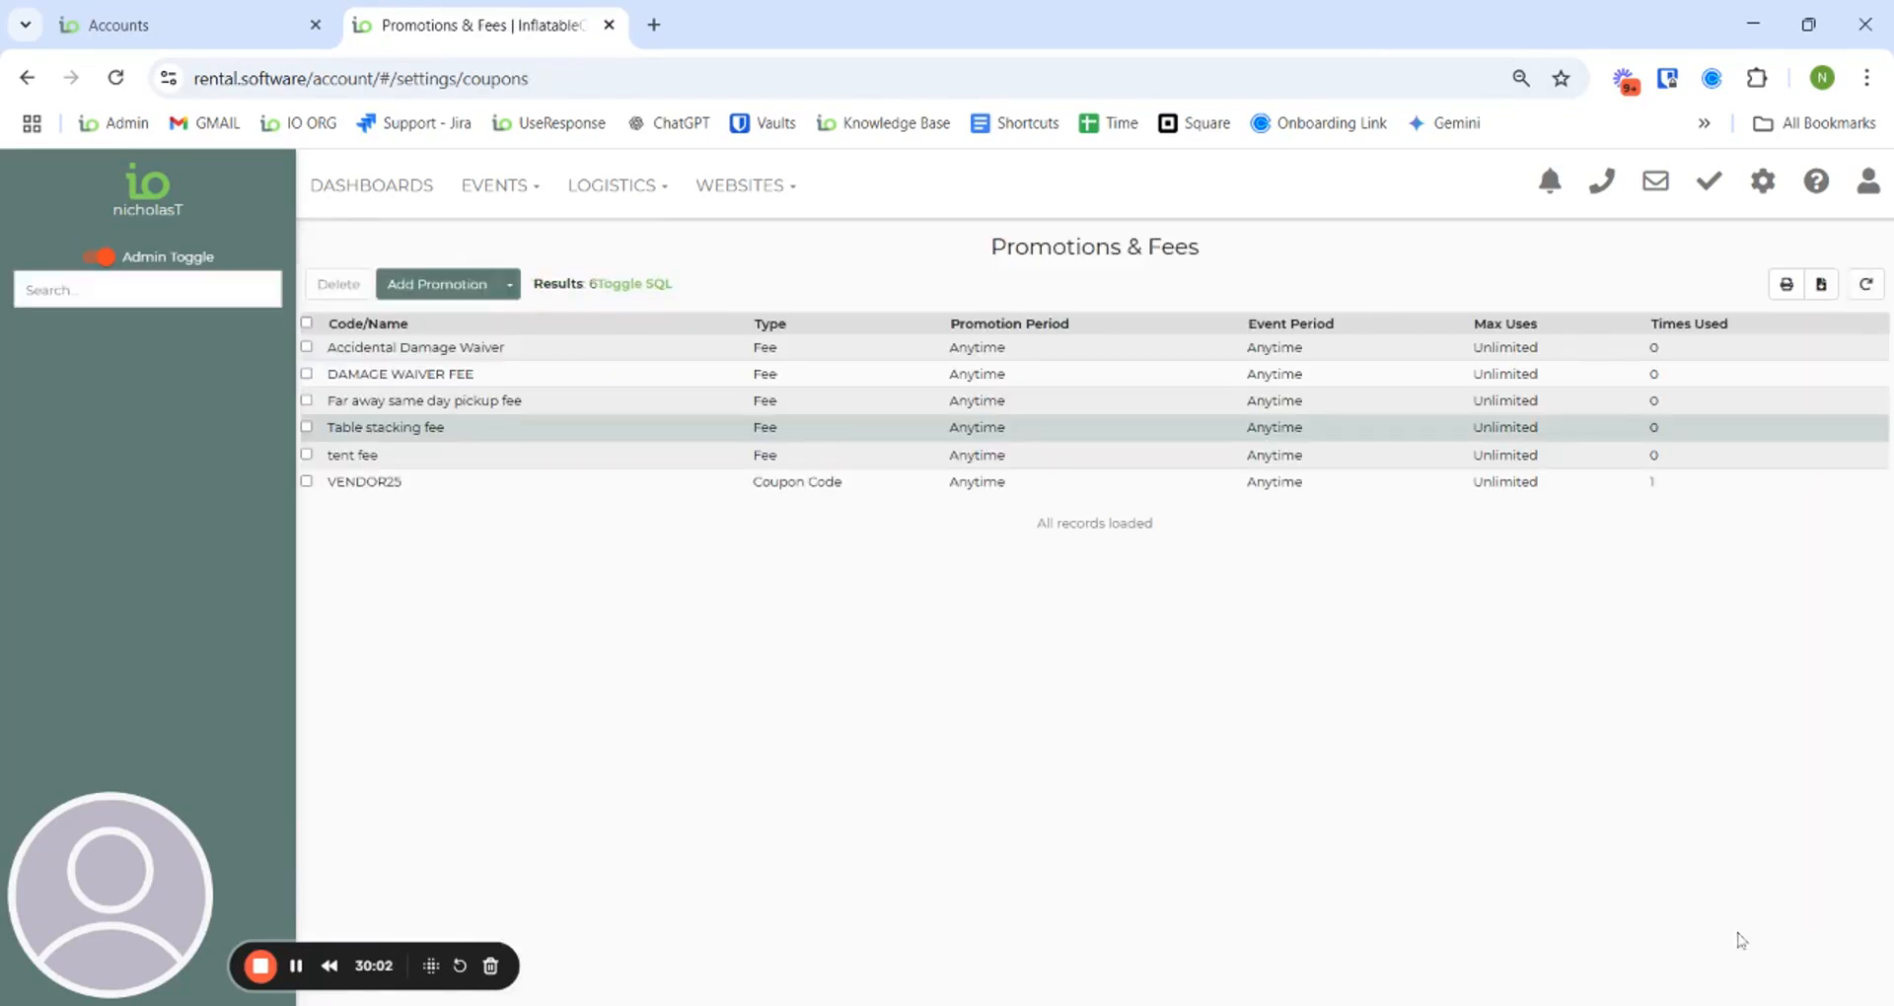
{"action": "left_click", "coordinate": [487, 185]}
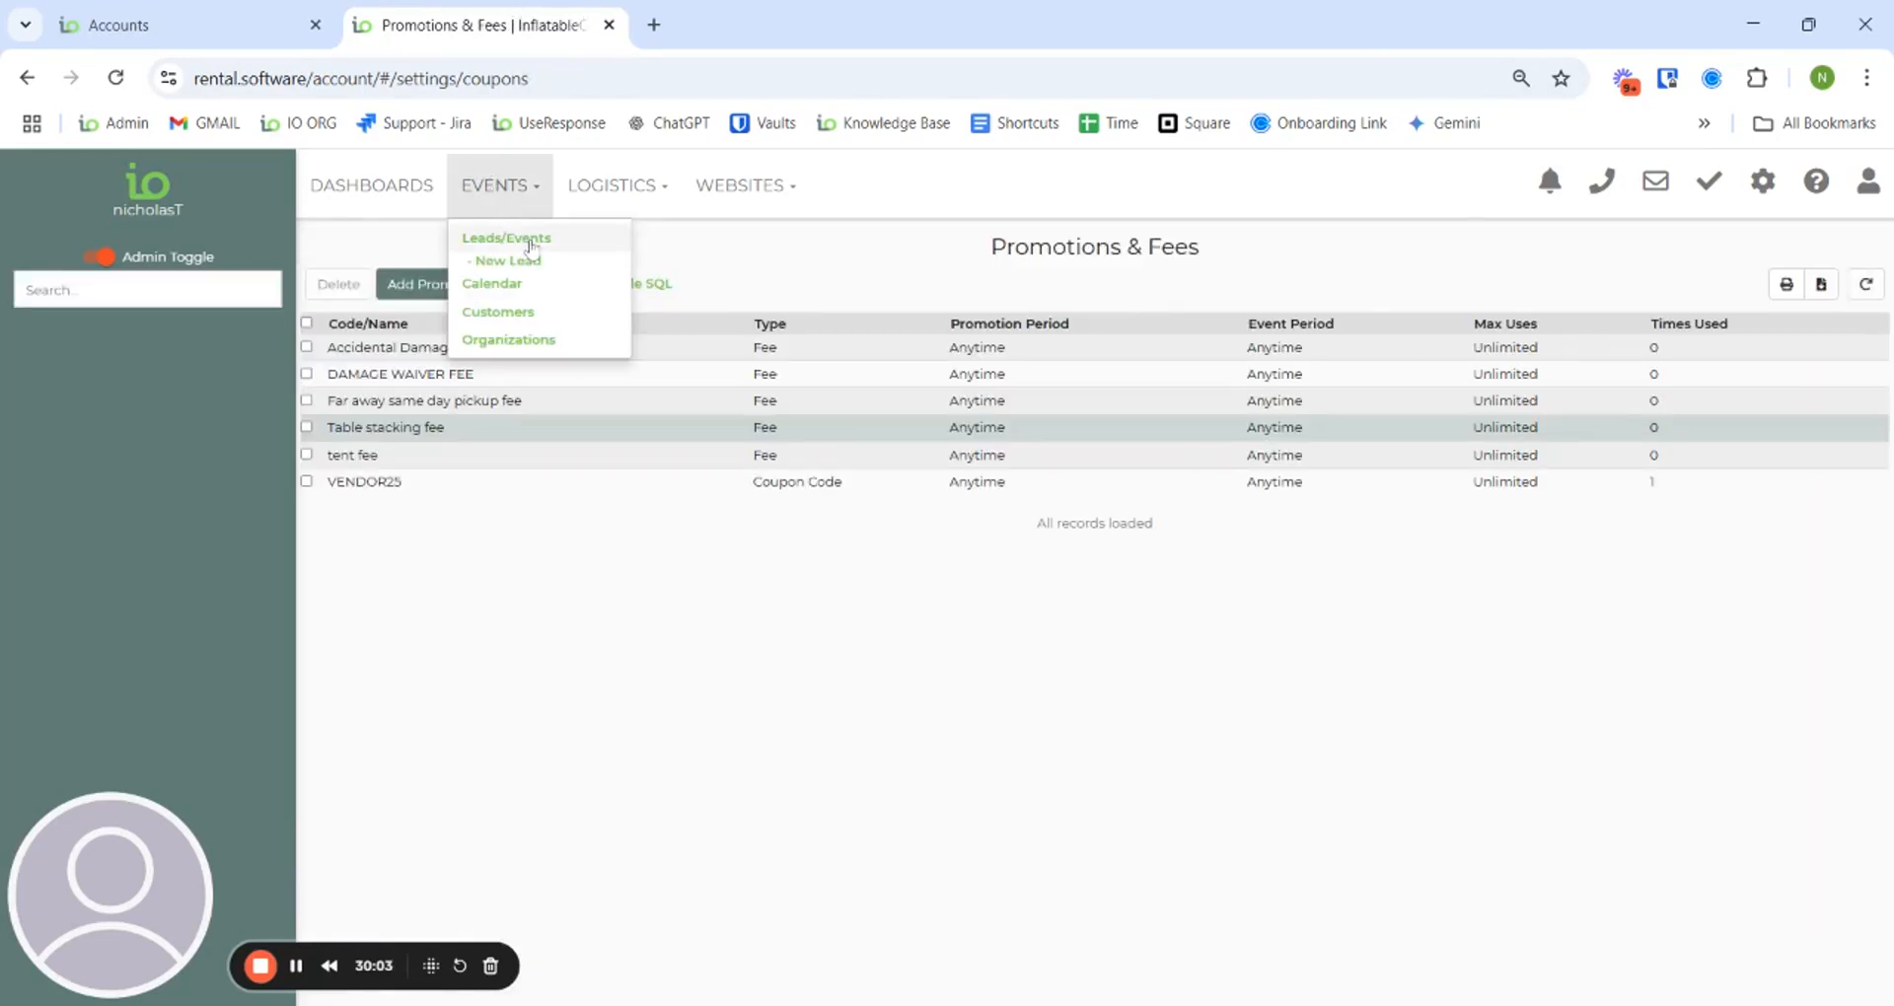
- On Late Night Party, raise big tables to 5 and accept the updated far away same day pickup fee
{"action": "left_click", "coordinate": [500, 237]}
{"action": "left_click", "coordinate": [670, 350]}
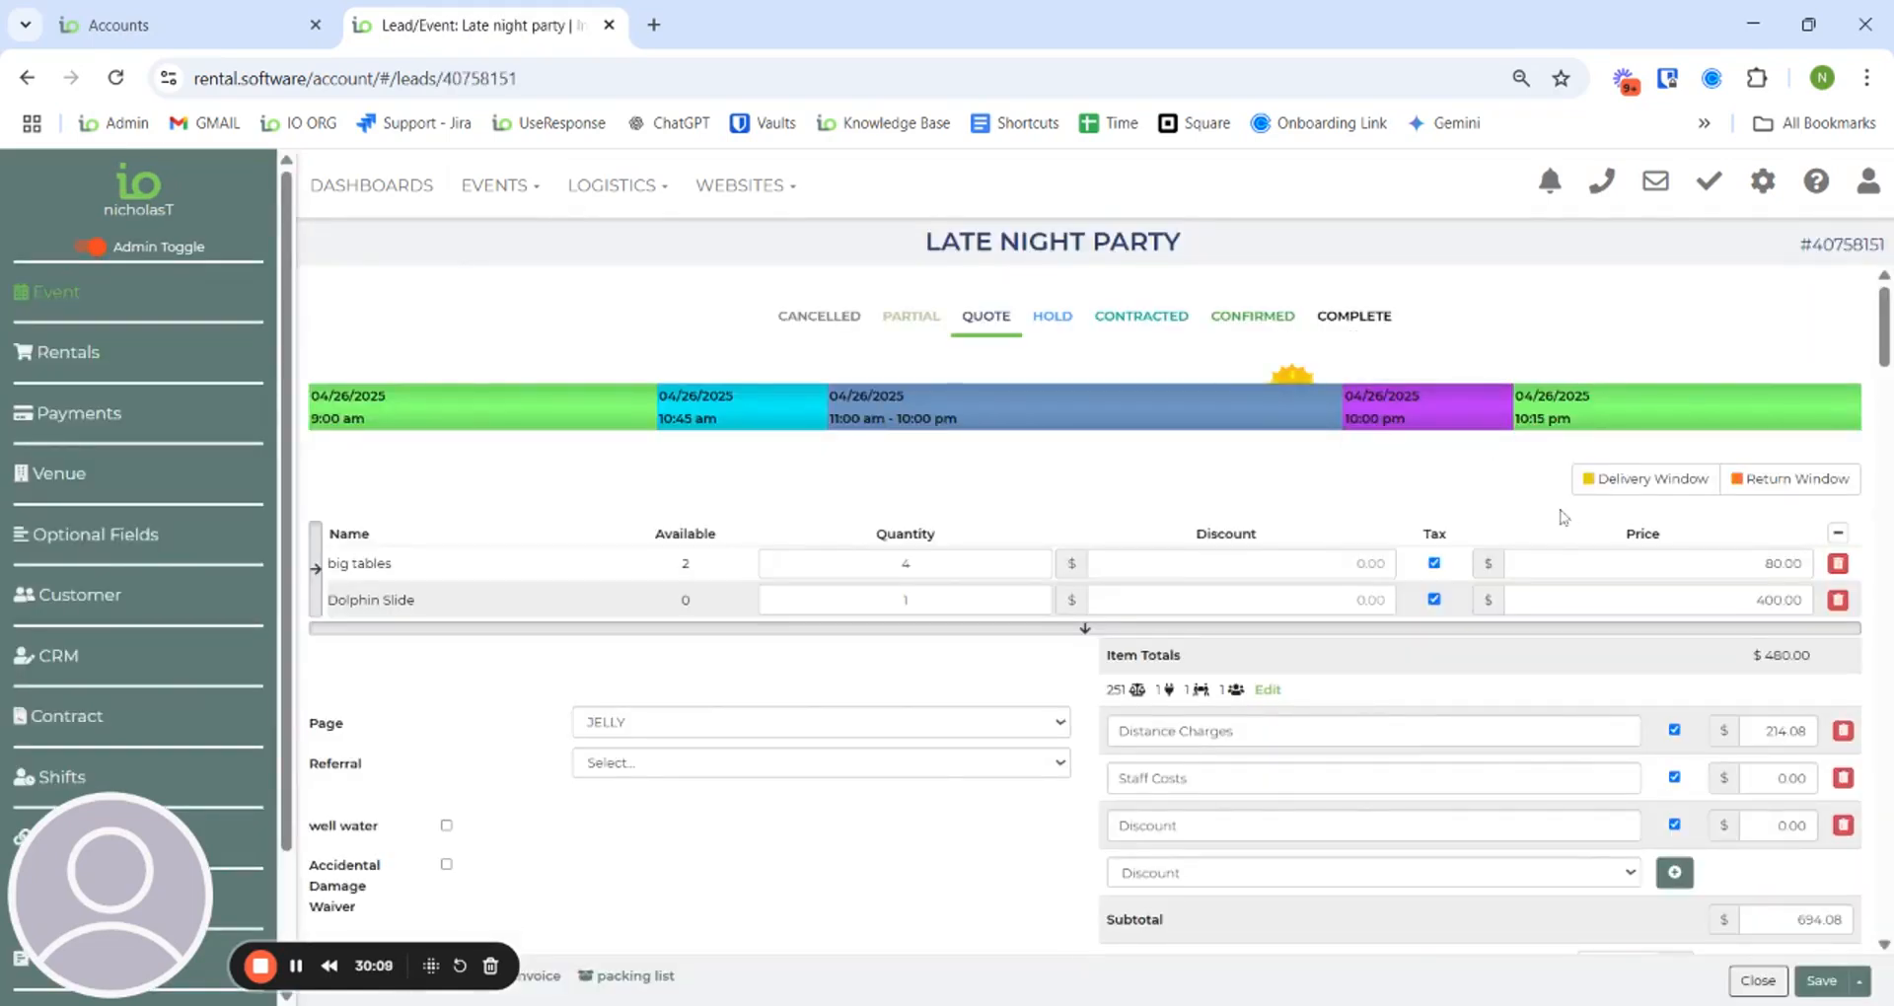
{"action": "scroll", "coordinate": [1566, 520], "scroll_direction": "down", "scroll_amount": 1}
{"action": "left_click", "coordinate": [913, 443]}
{"action": "type", "text": "5"}
{"action": "left_click", "coordinate": [991, 545]}
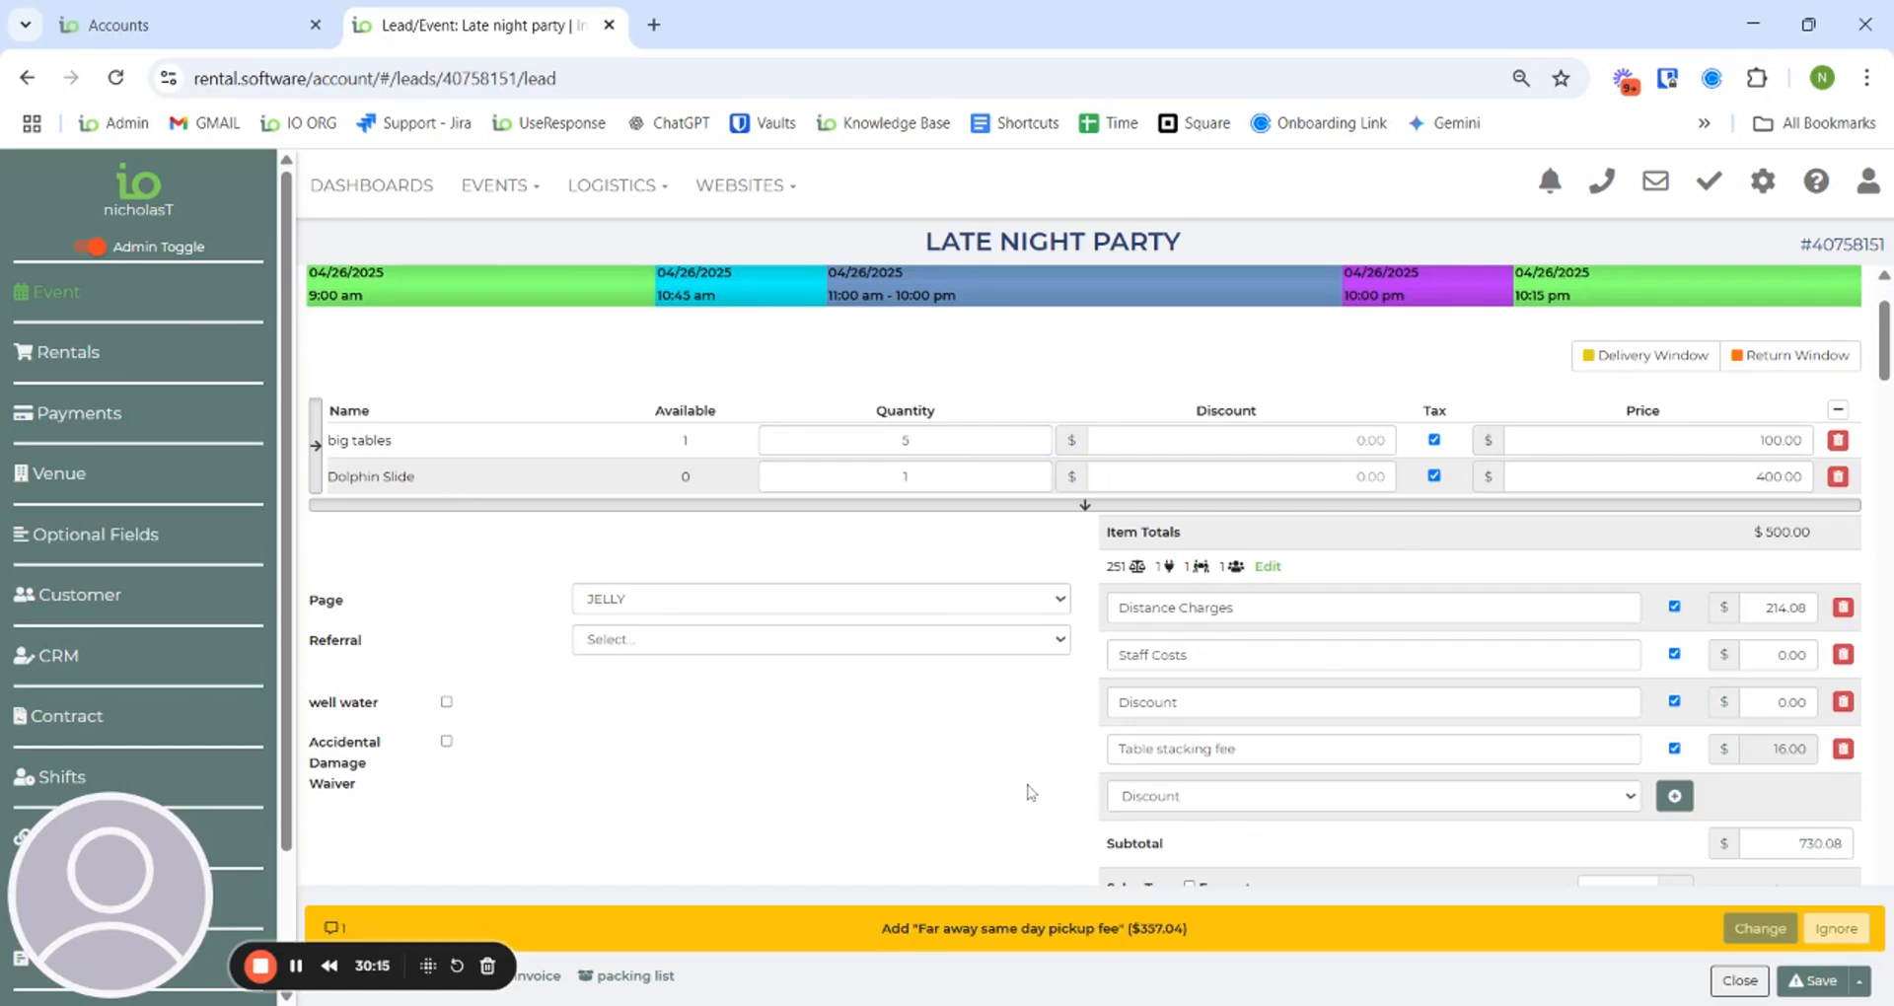
{"action": "left_click", "coordinate": [1773, 934]}
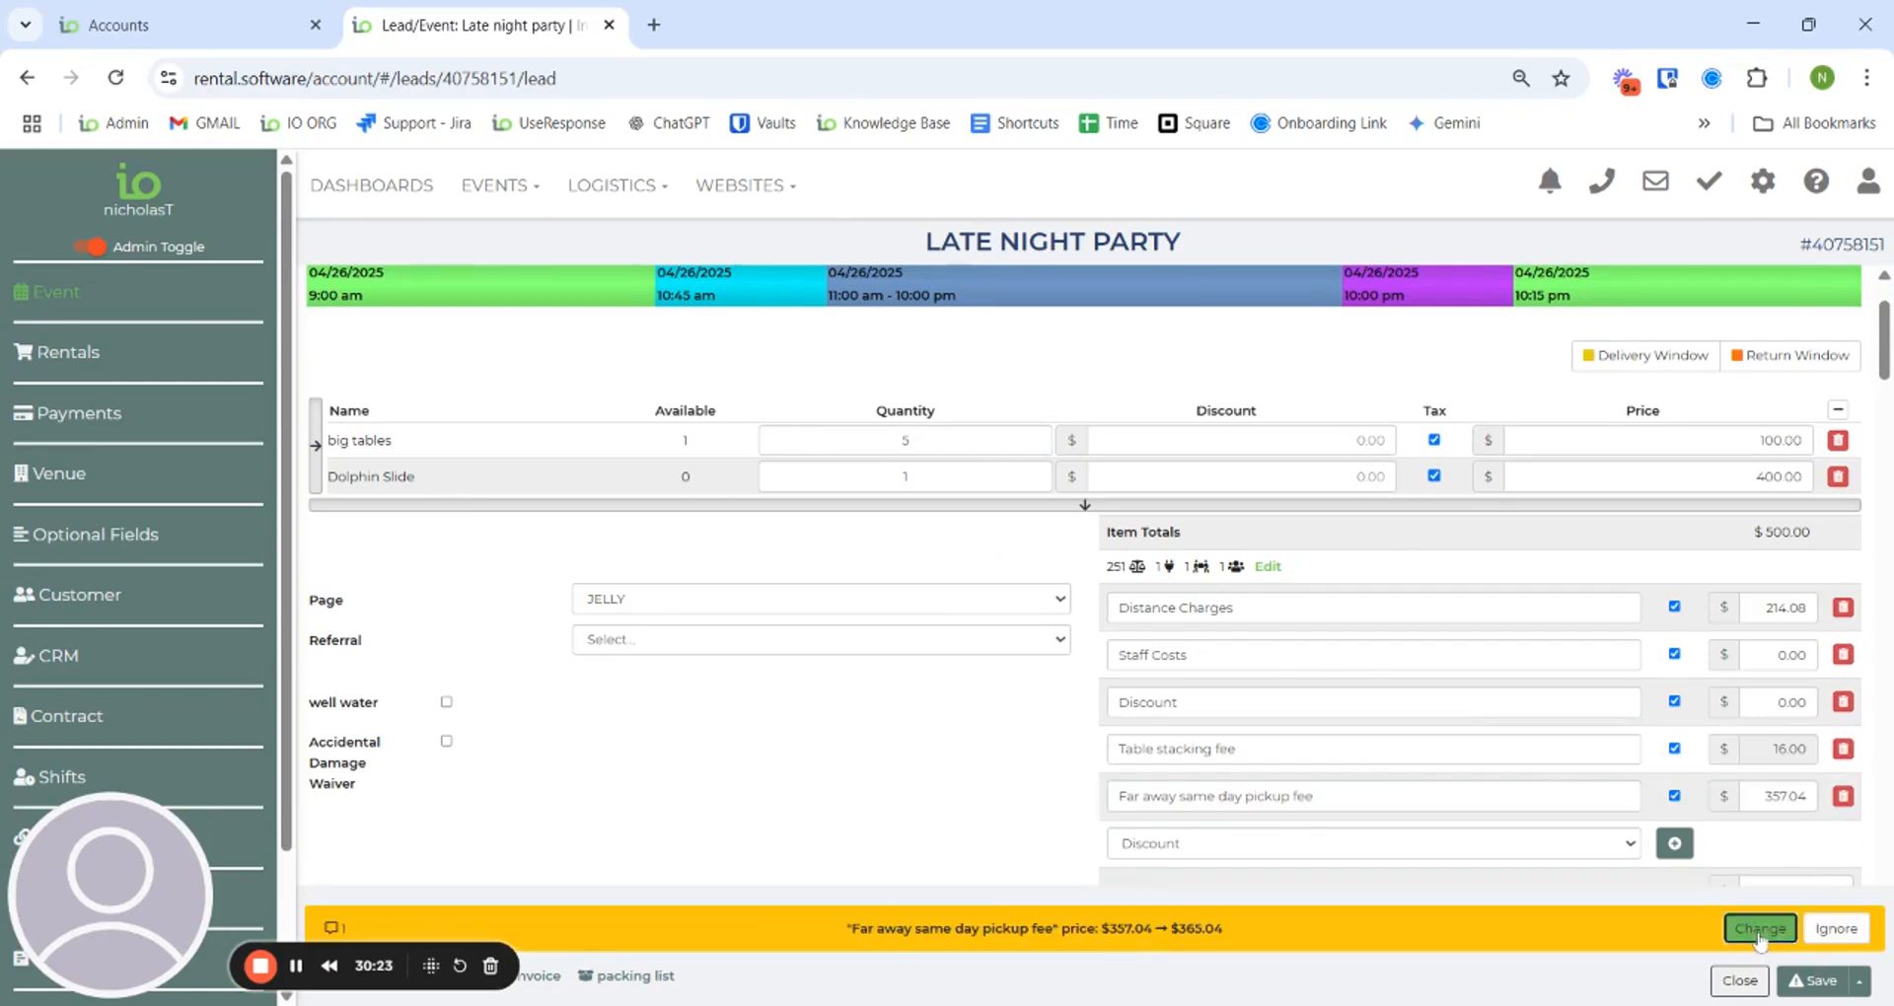
{"action": "left_click", "coordinate": [1760, 929]}
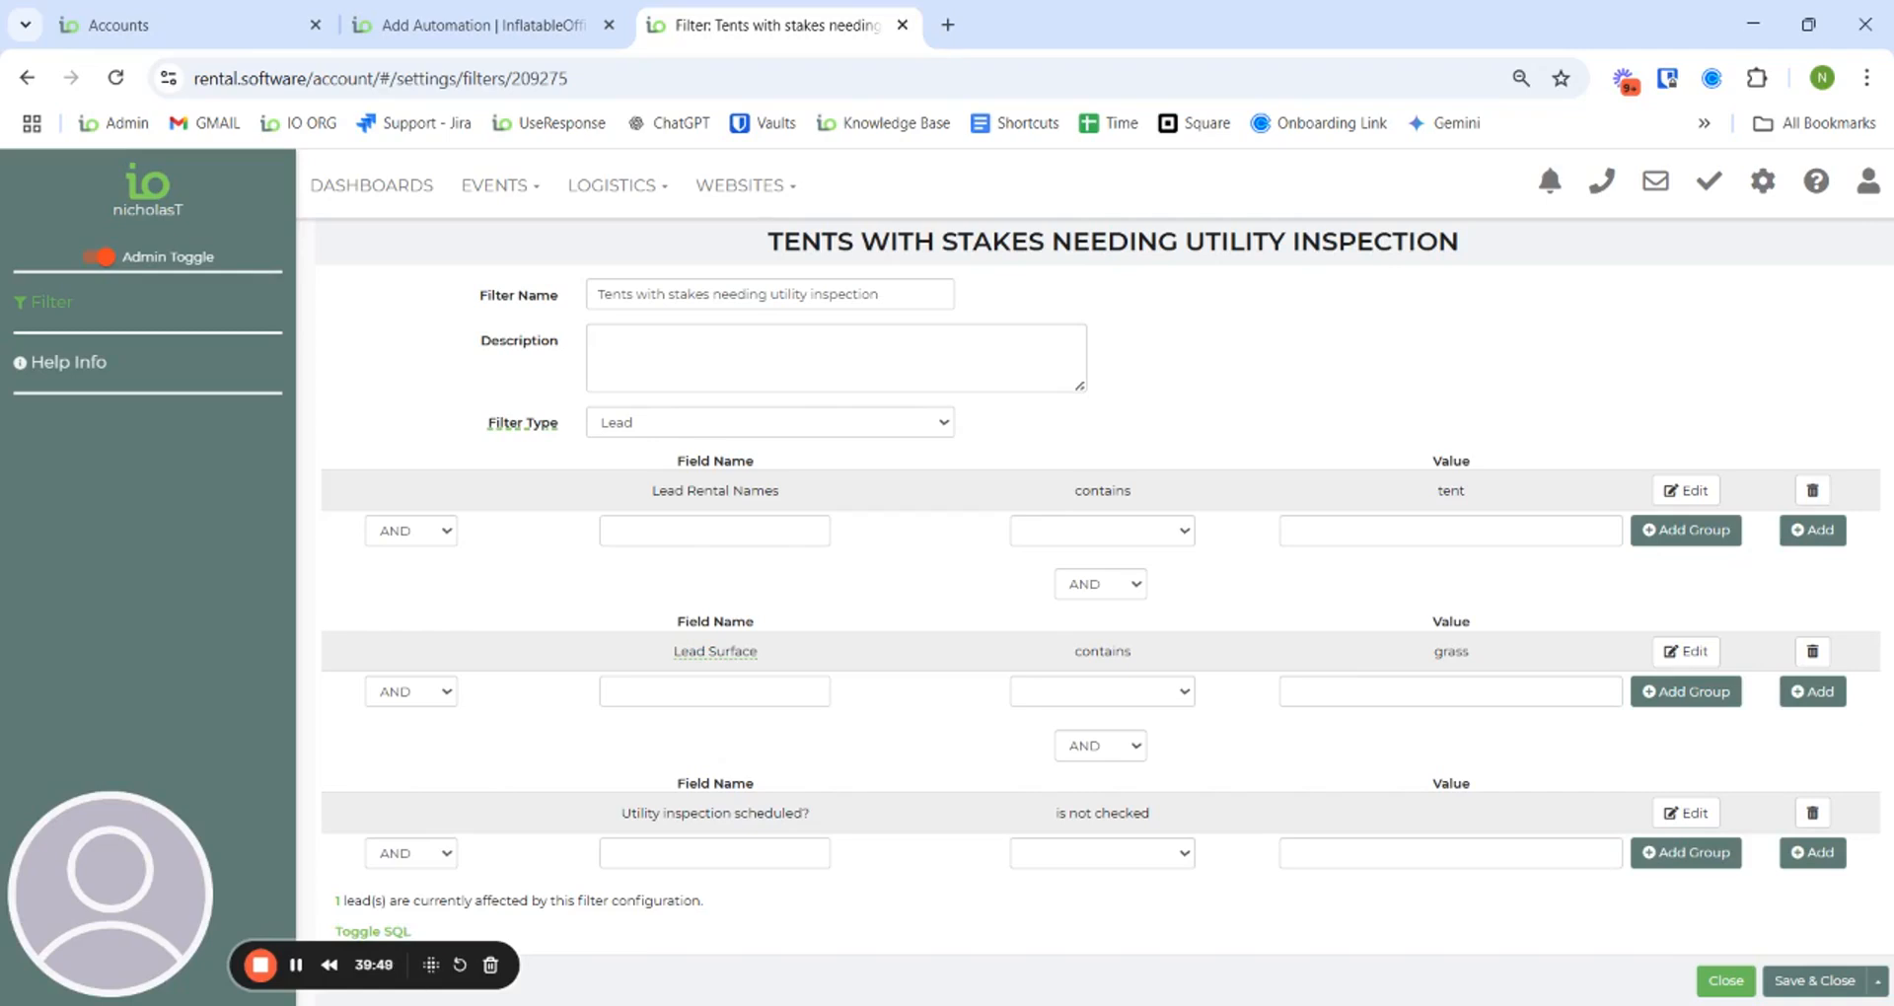
- Close the Tents with stakes needing utility inspection filter and return to the 16-filter list
{"action": "left_click", "coordinate": [1727, 980]}
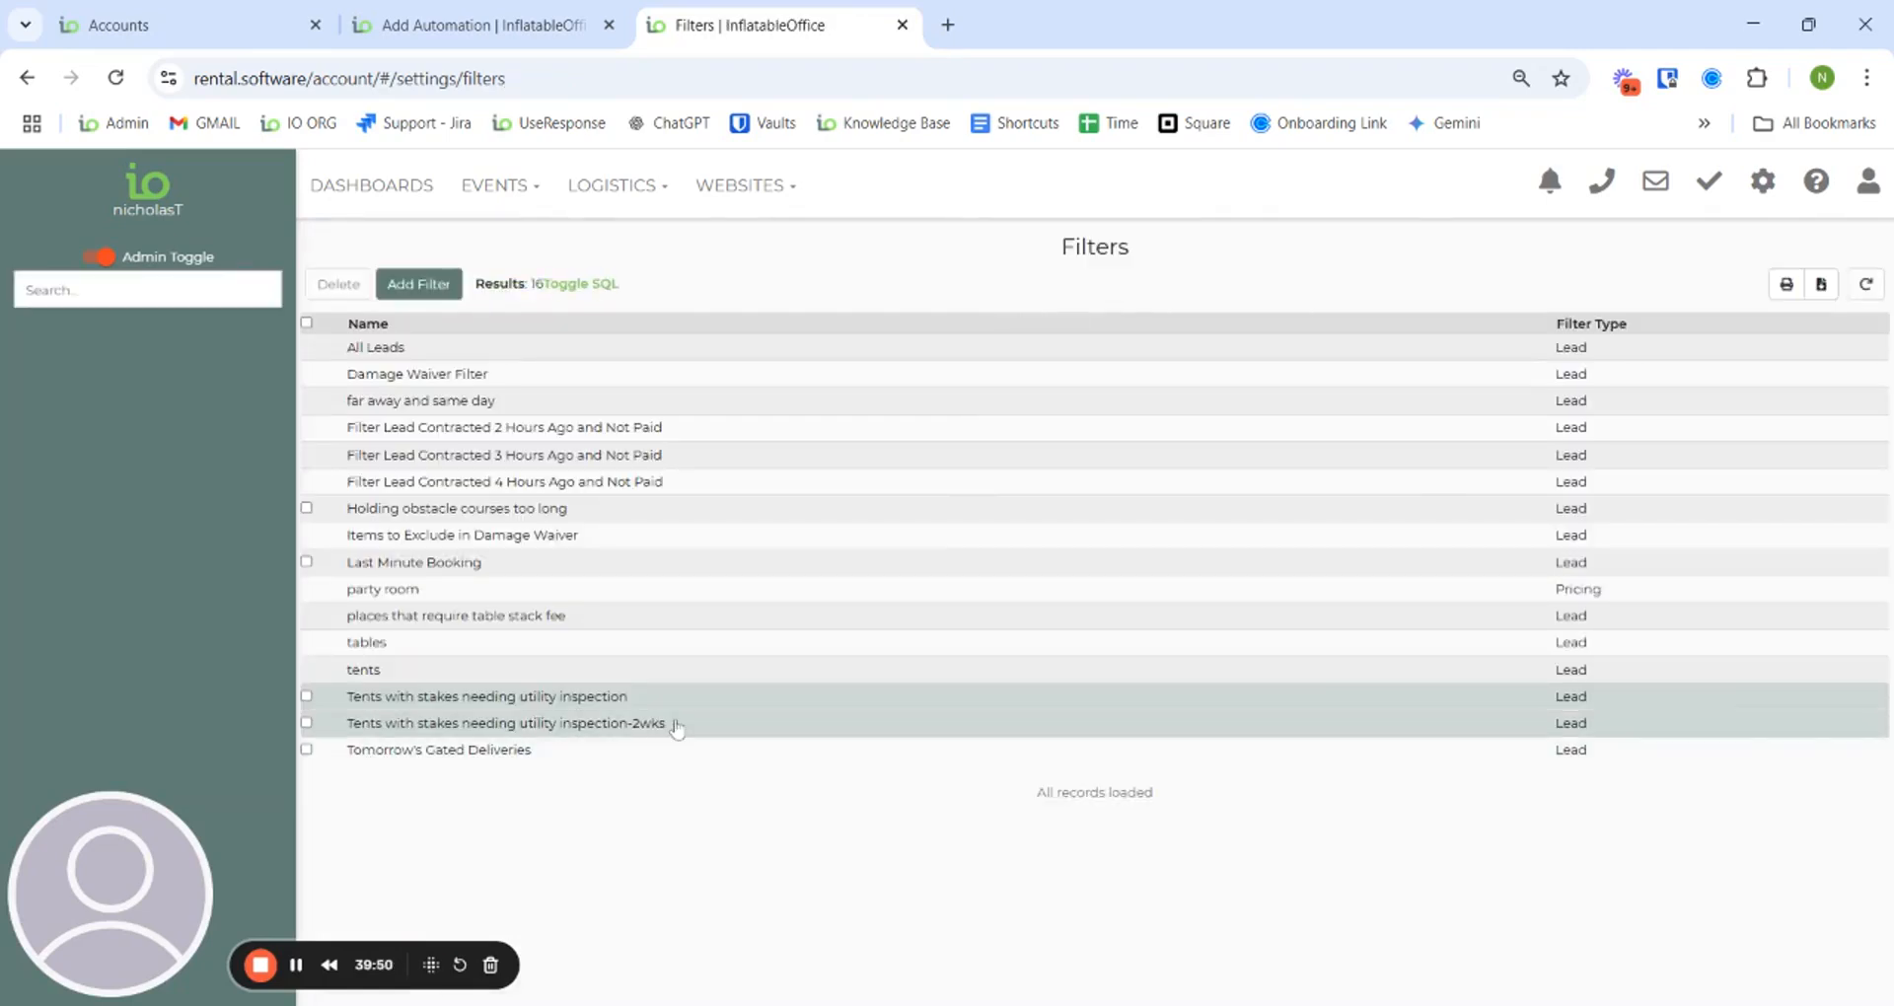
- Review the utility inspection -2wks filter's conditions (tent, grass, setup within 14 days), then return to the automation
{"action": "left_click", "coordinate": [678, 728]}
{"action": "scroll", "coordinate": [1001, 744], "scroll_direction": "down", "scroll_amount": 3}
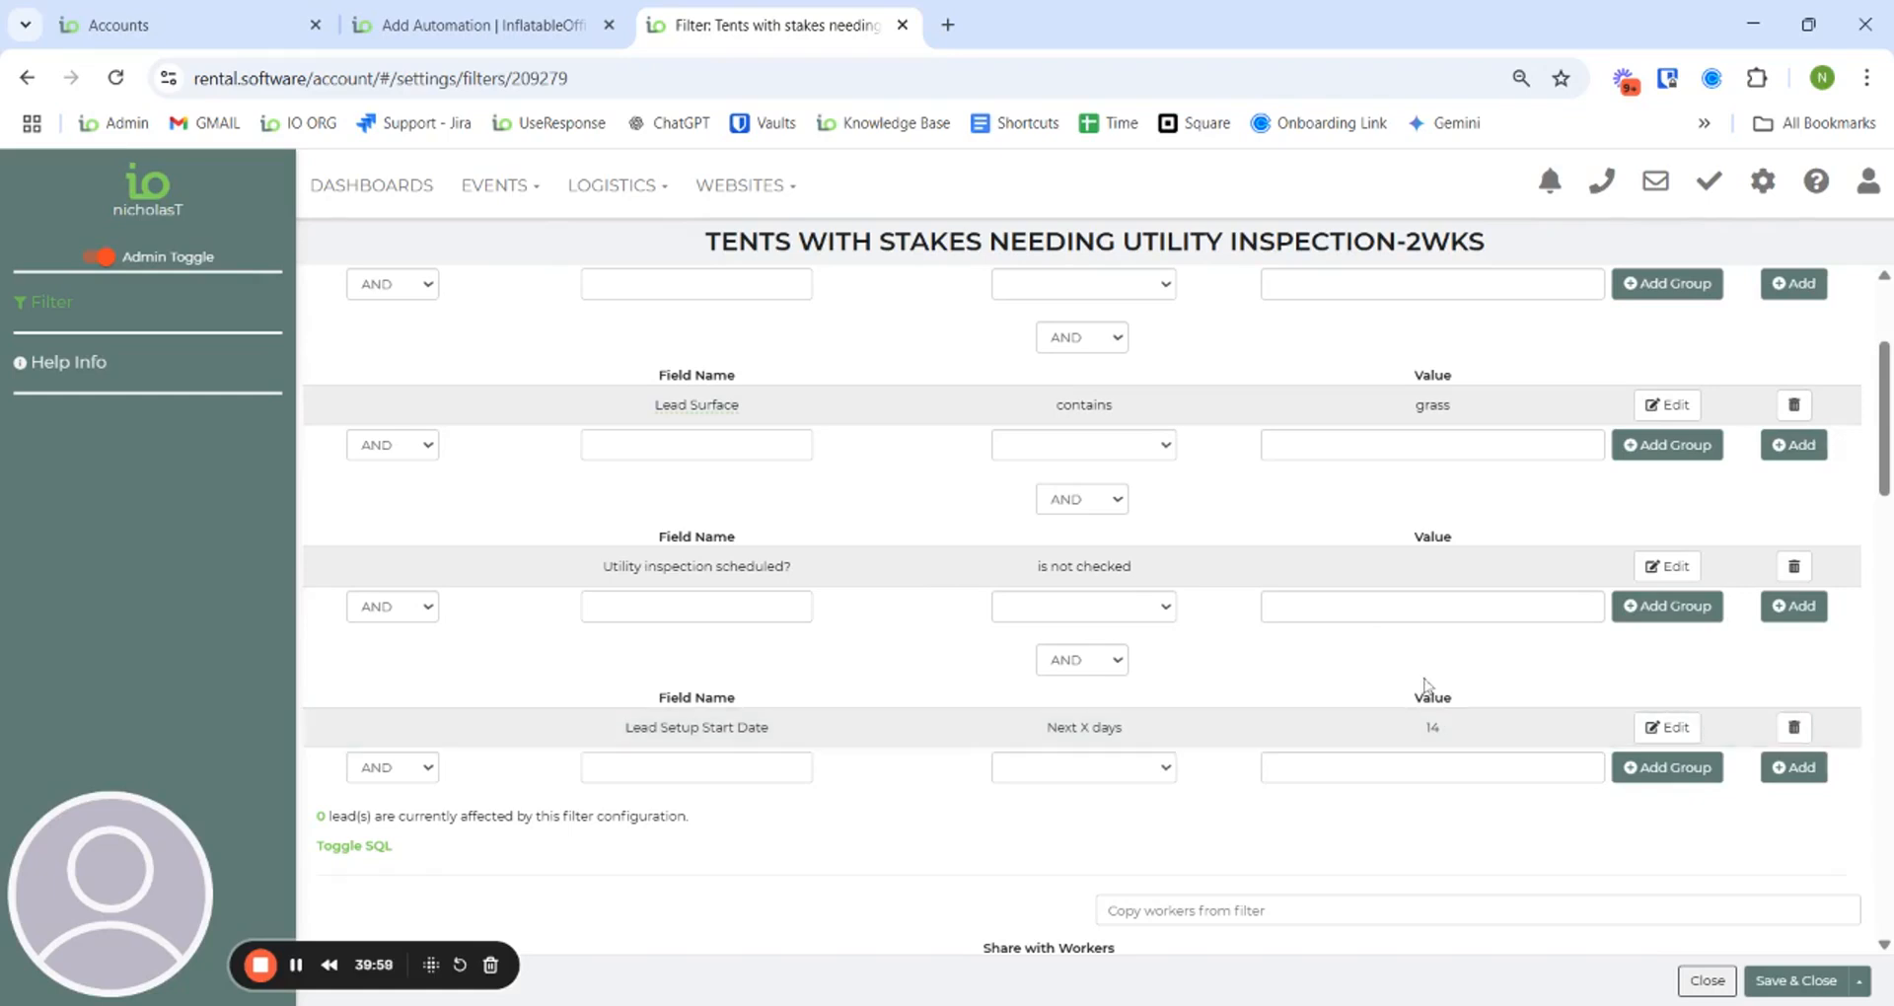
{"action": "scroll", "coordinate": [1341, 631], "scroll_direction": "up", "scroll_amount": 2}
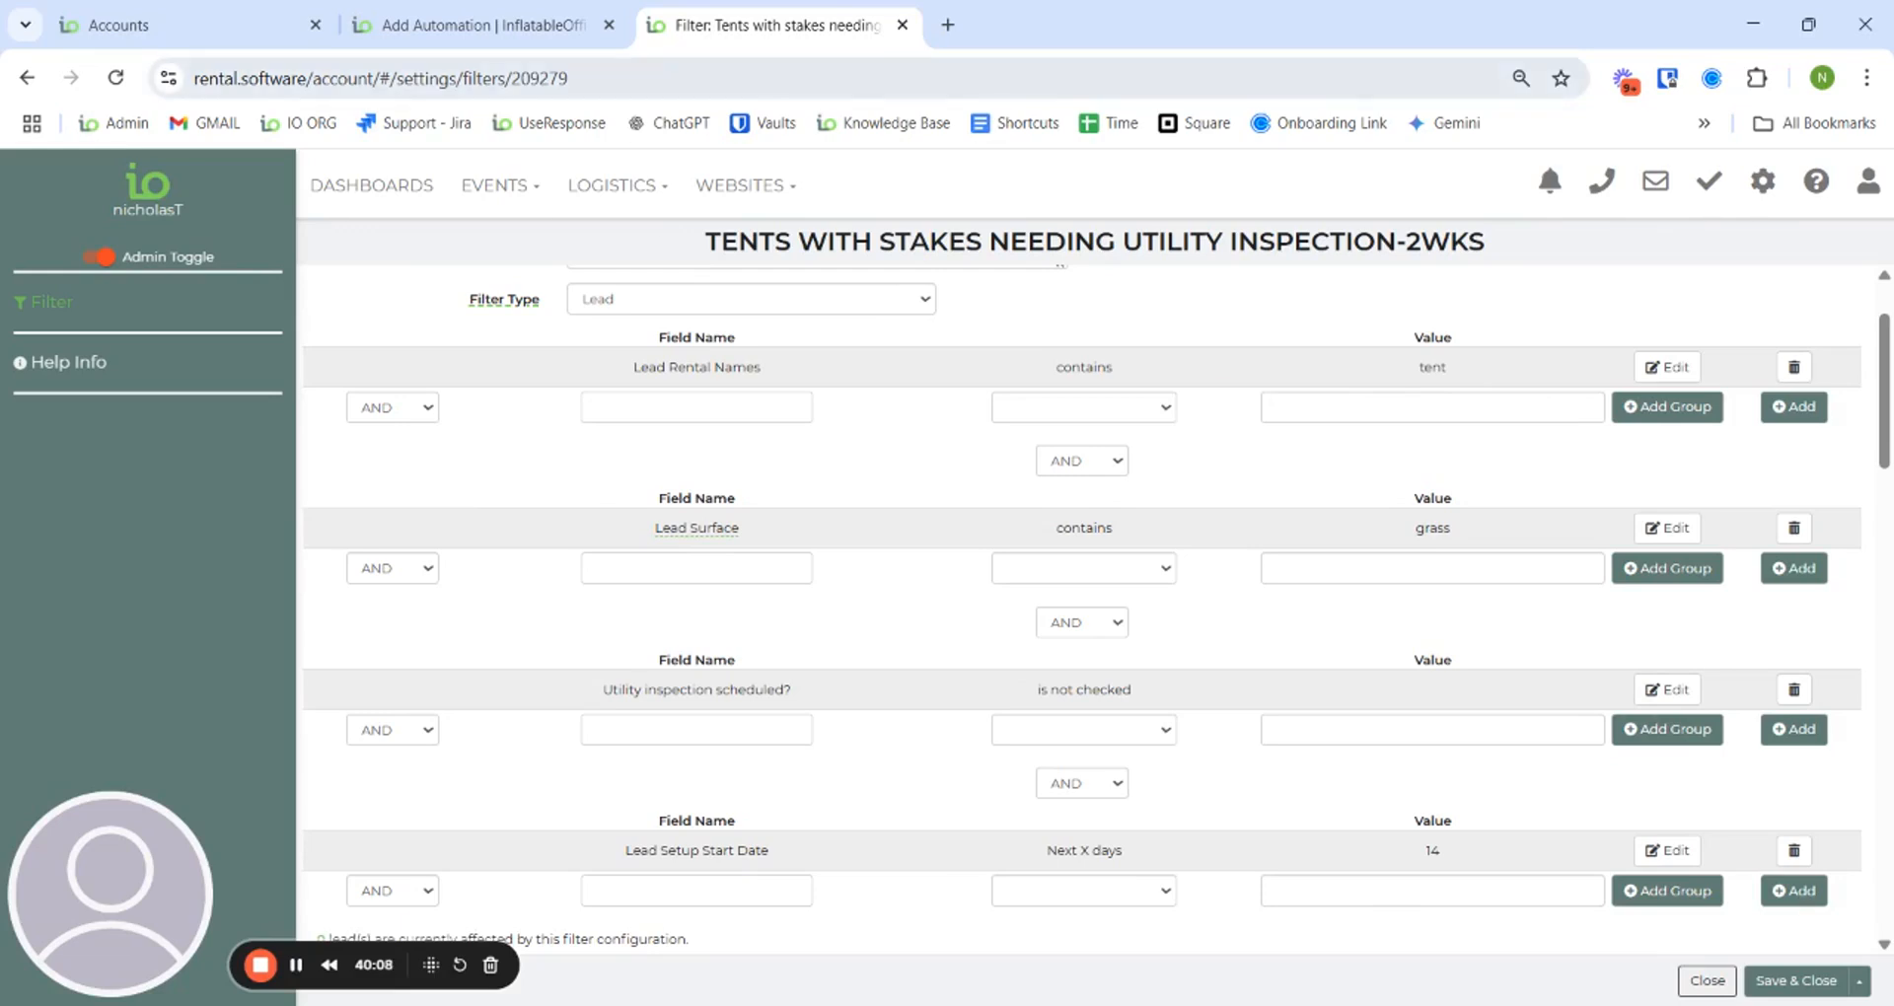
{"action": "left_click", "coordinate": [473, 25]}
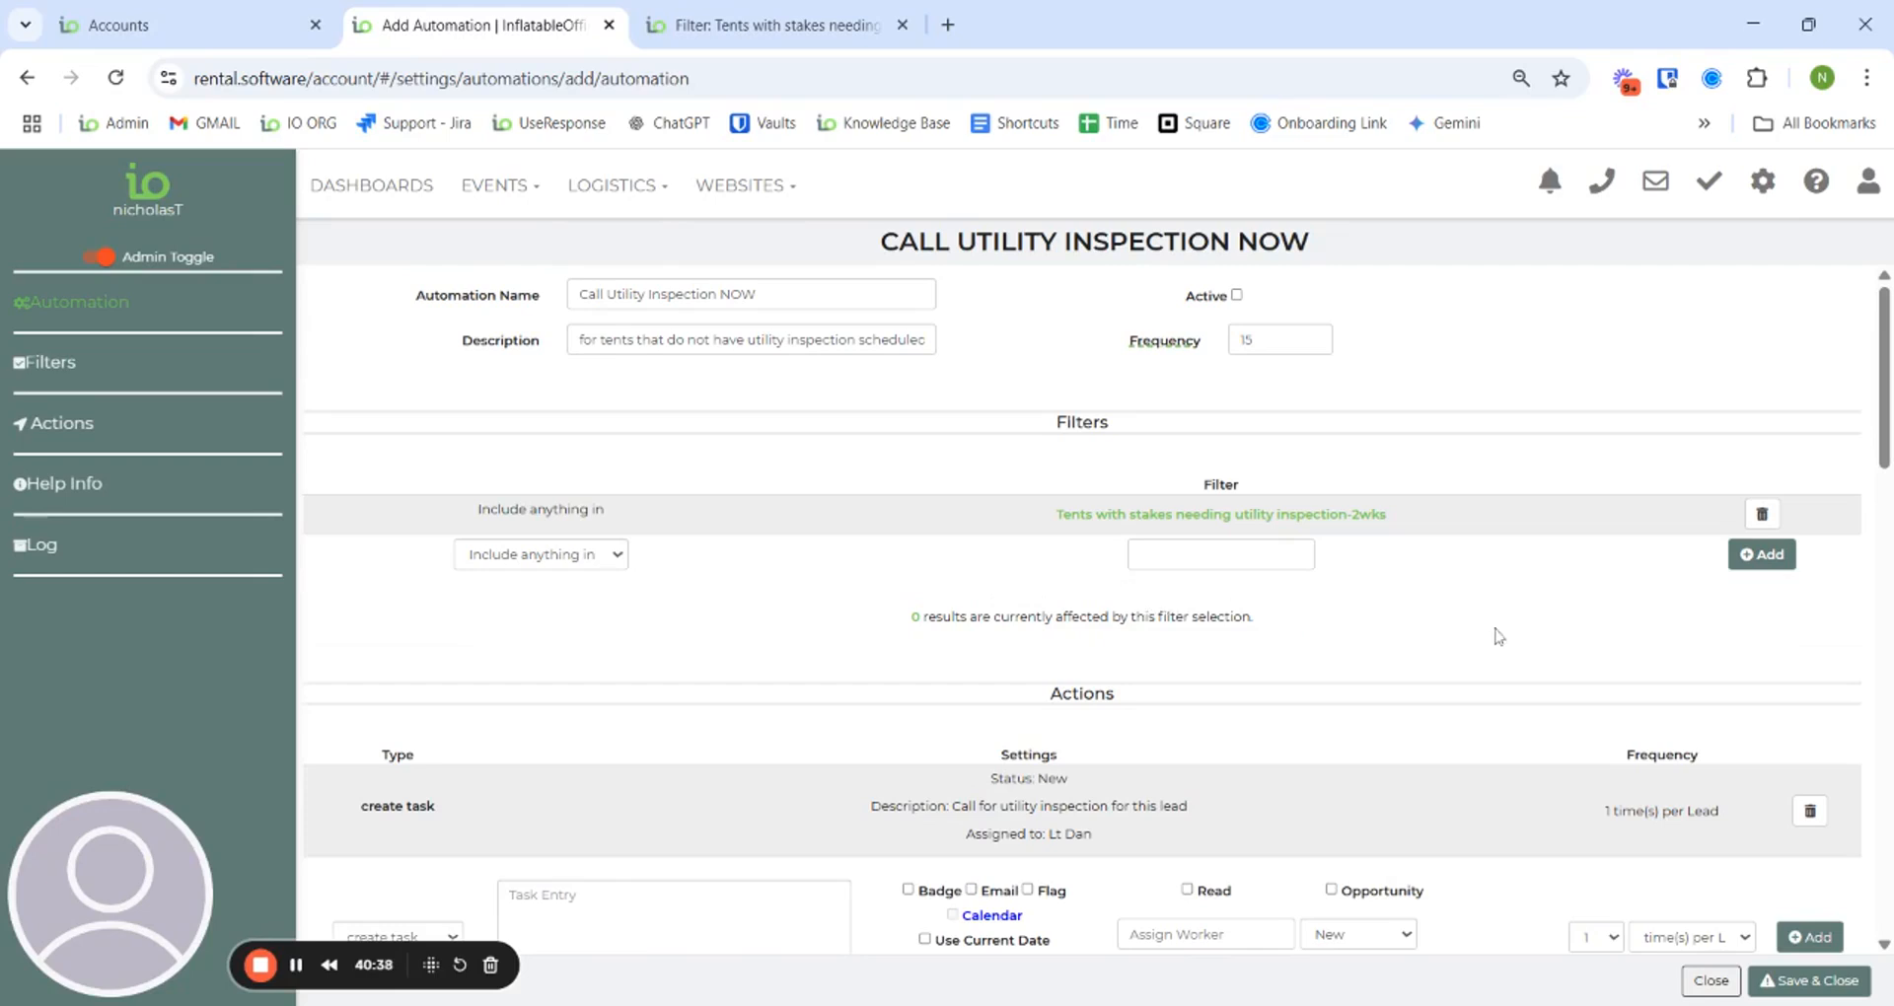
- Scroll down and back up the automation page to look it over
{"action": "scroll", "coordinate": [1487, 622], "scroll_direction": "down", "scroll_amount": 1}
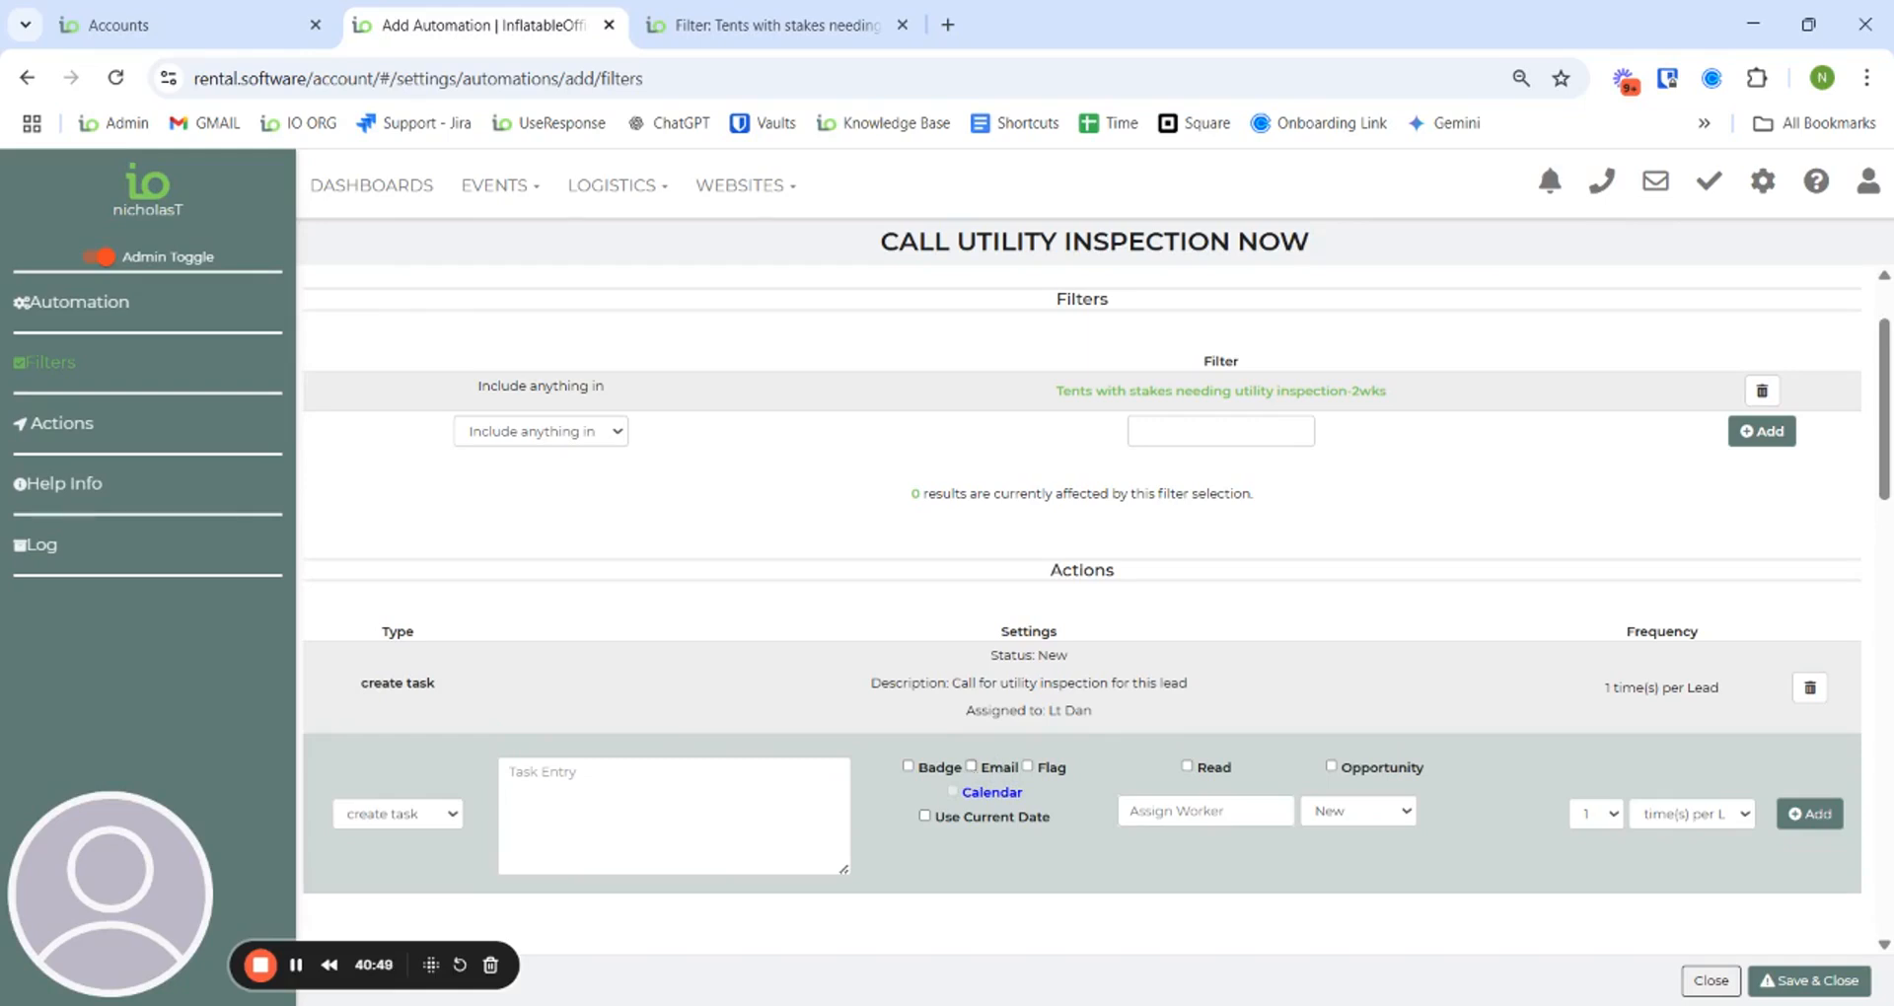
{"action": "scroll", "coordinate": [690, 625], "scroll_direction": "up", "scroll_amount": 2}
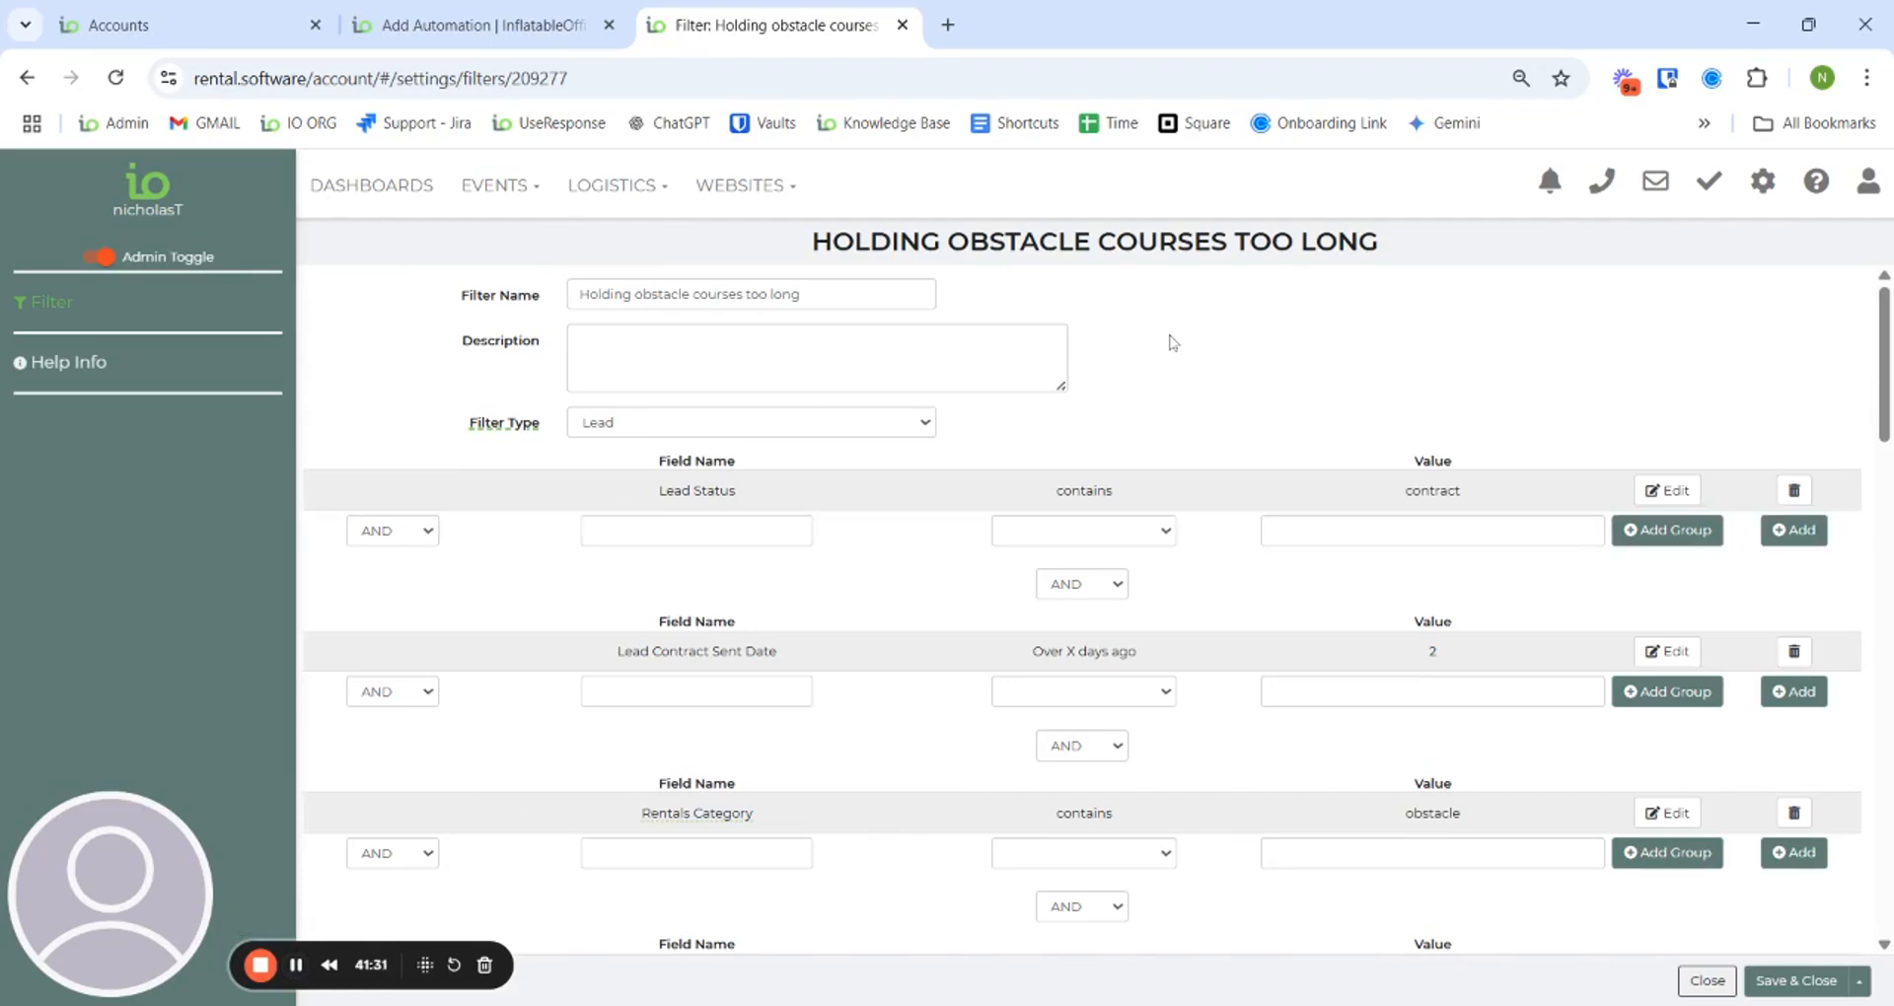
- Scroll through the obstacle course filter's conditions, including the 3/1/2025–9/30/2025 start-date range
{"action": "scroll", "coordinate": [1172, 342], "scroll_direction": "down", "scroll_amount": 1}
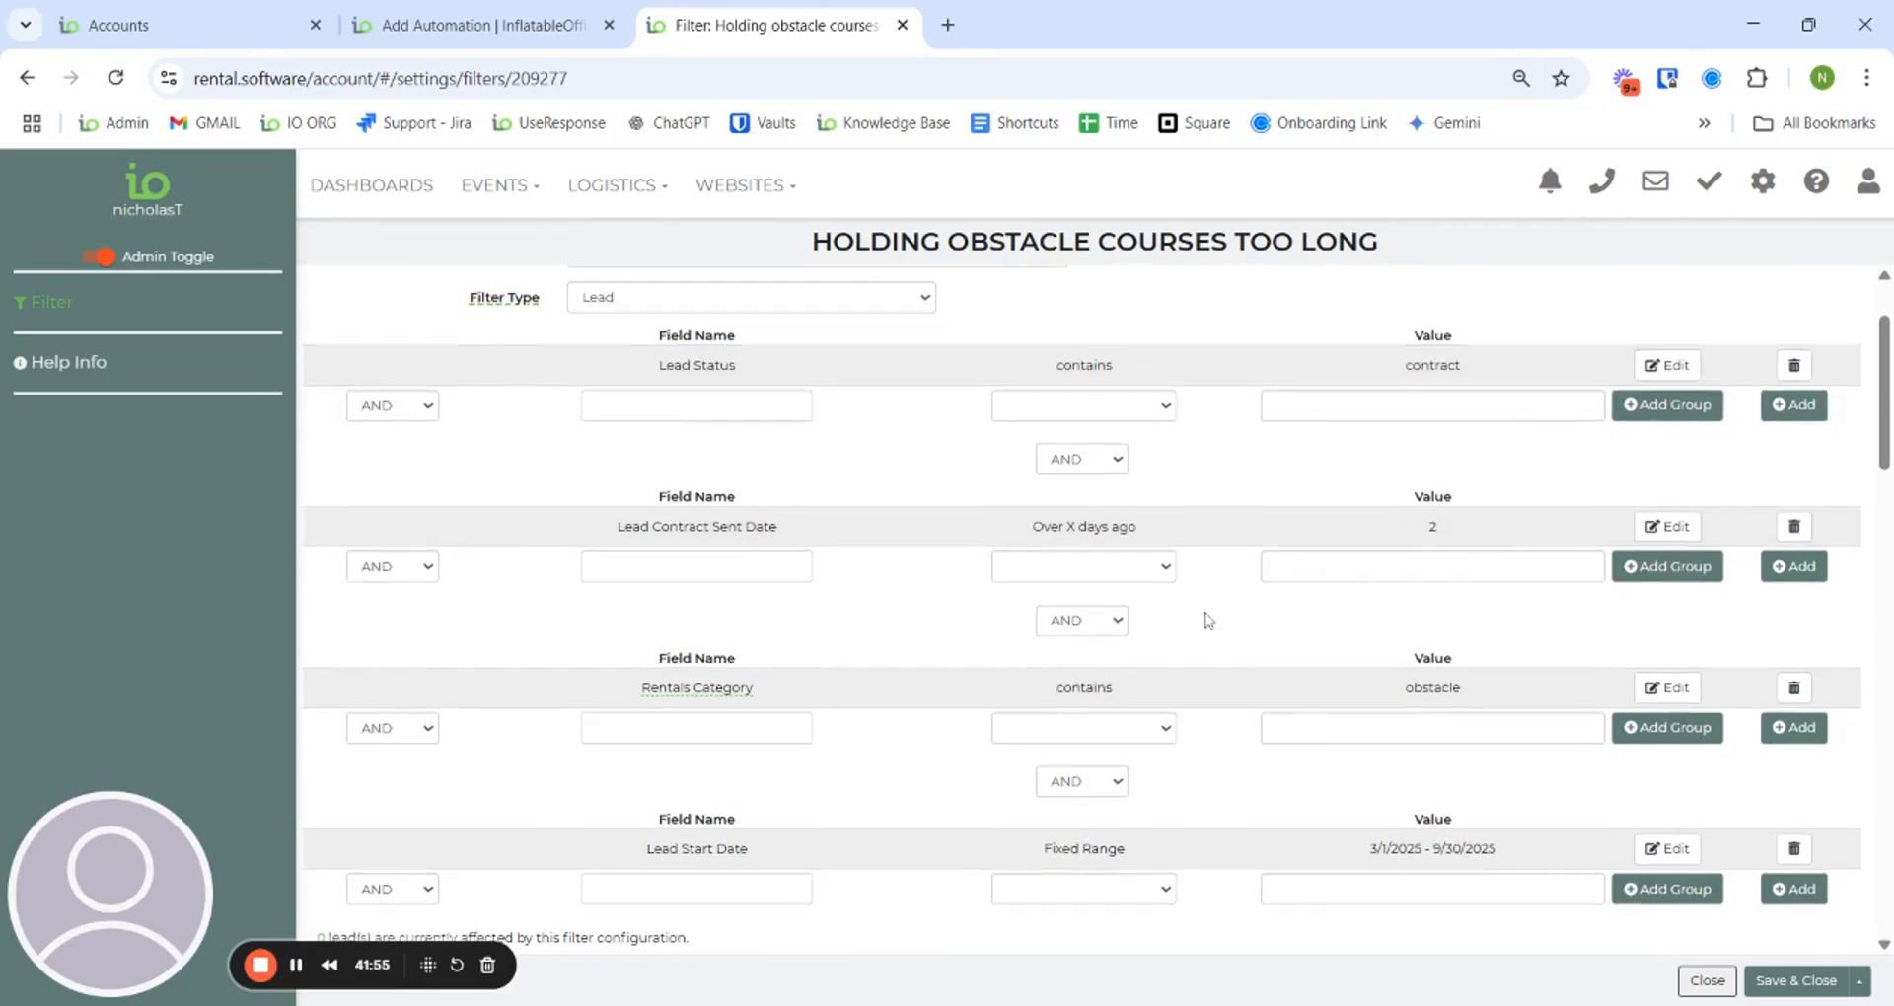
{"action": "scroll", "coordinate": [1205, 621], "scroll_direction": "down", "scroll_amount": 1}
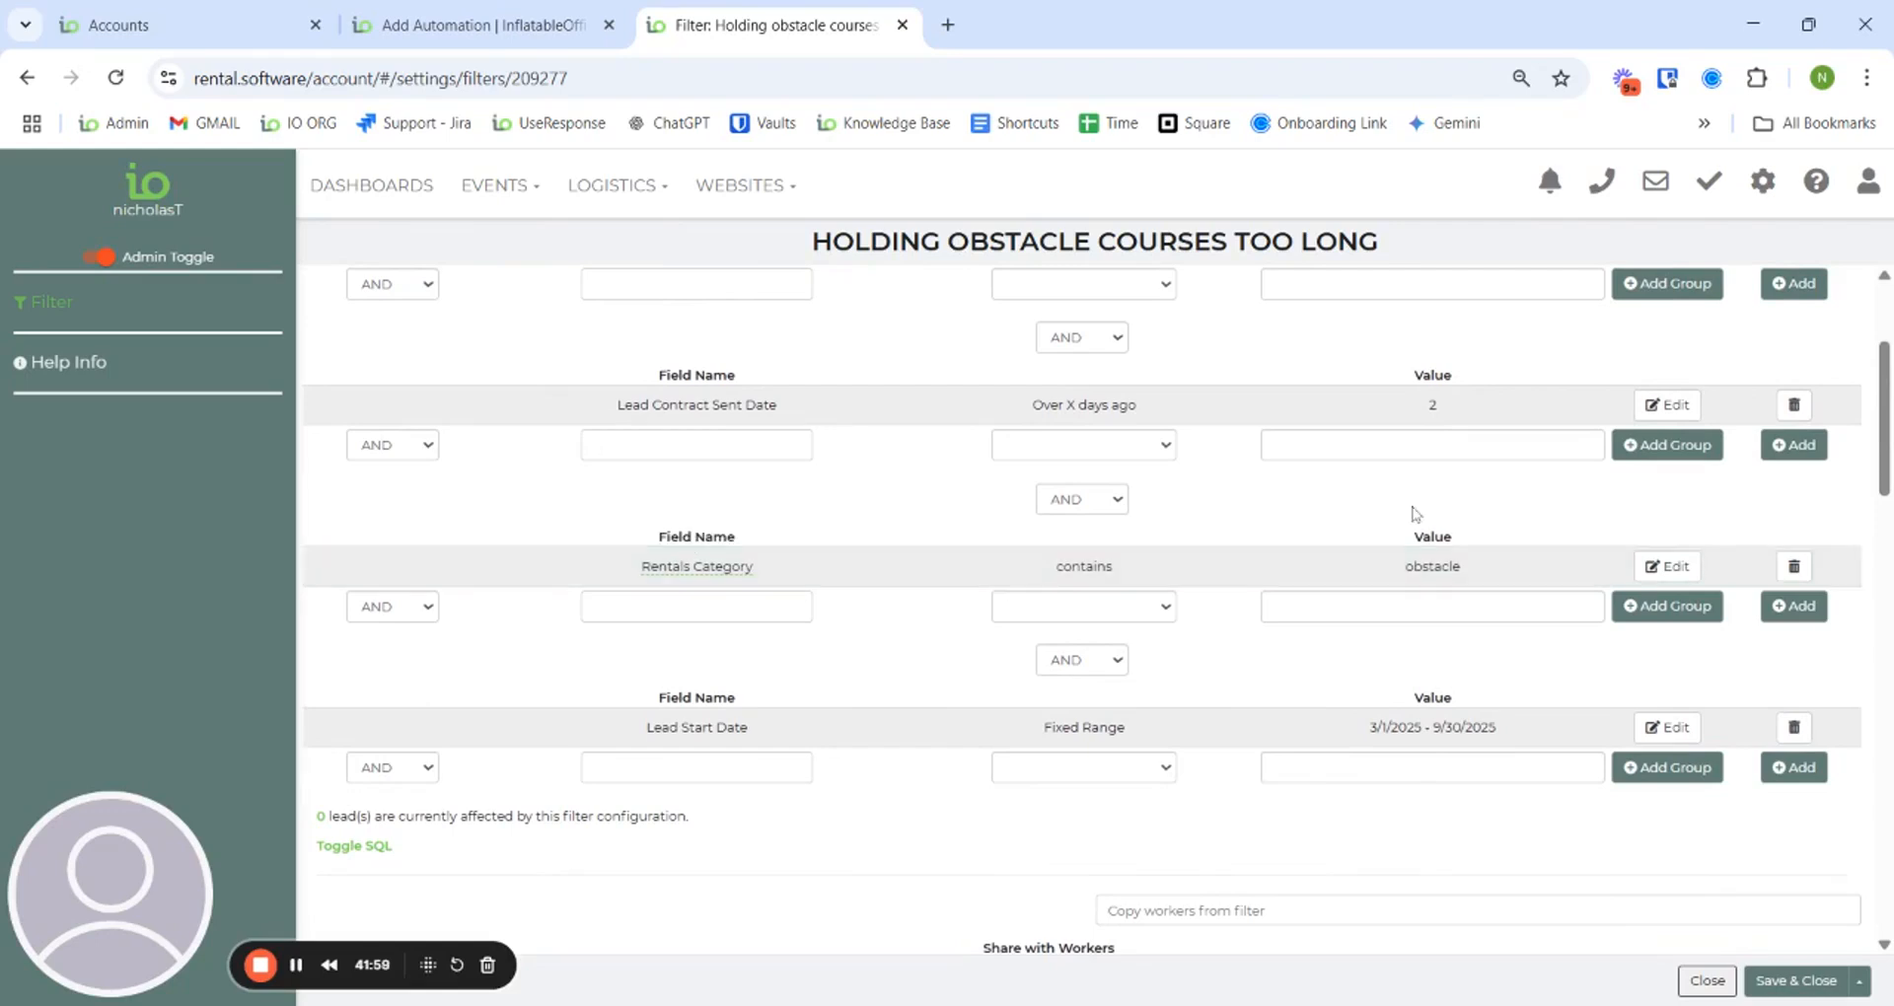
{"action": "scroll", "coordinate": [1304, 536], "scroll_direction": "down", "scroll_amount": 1}
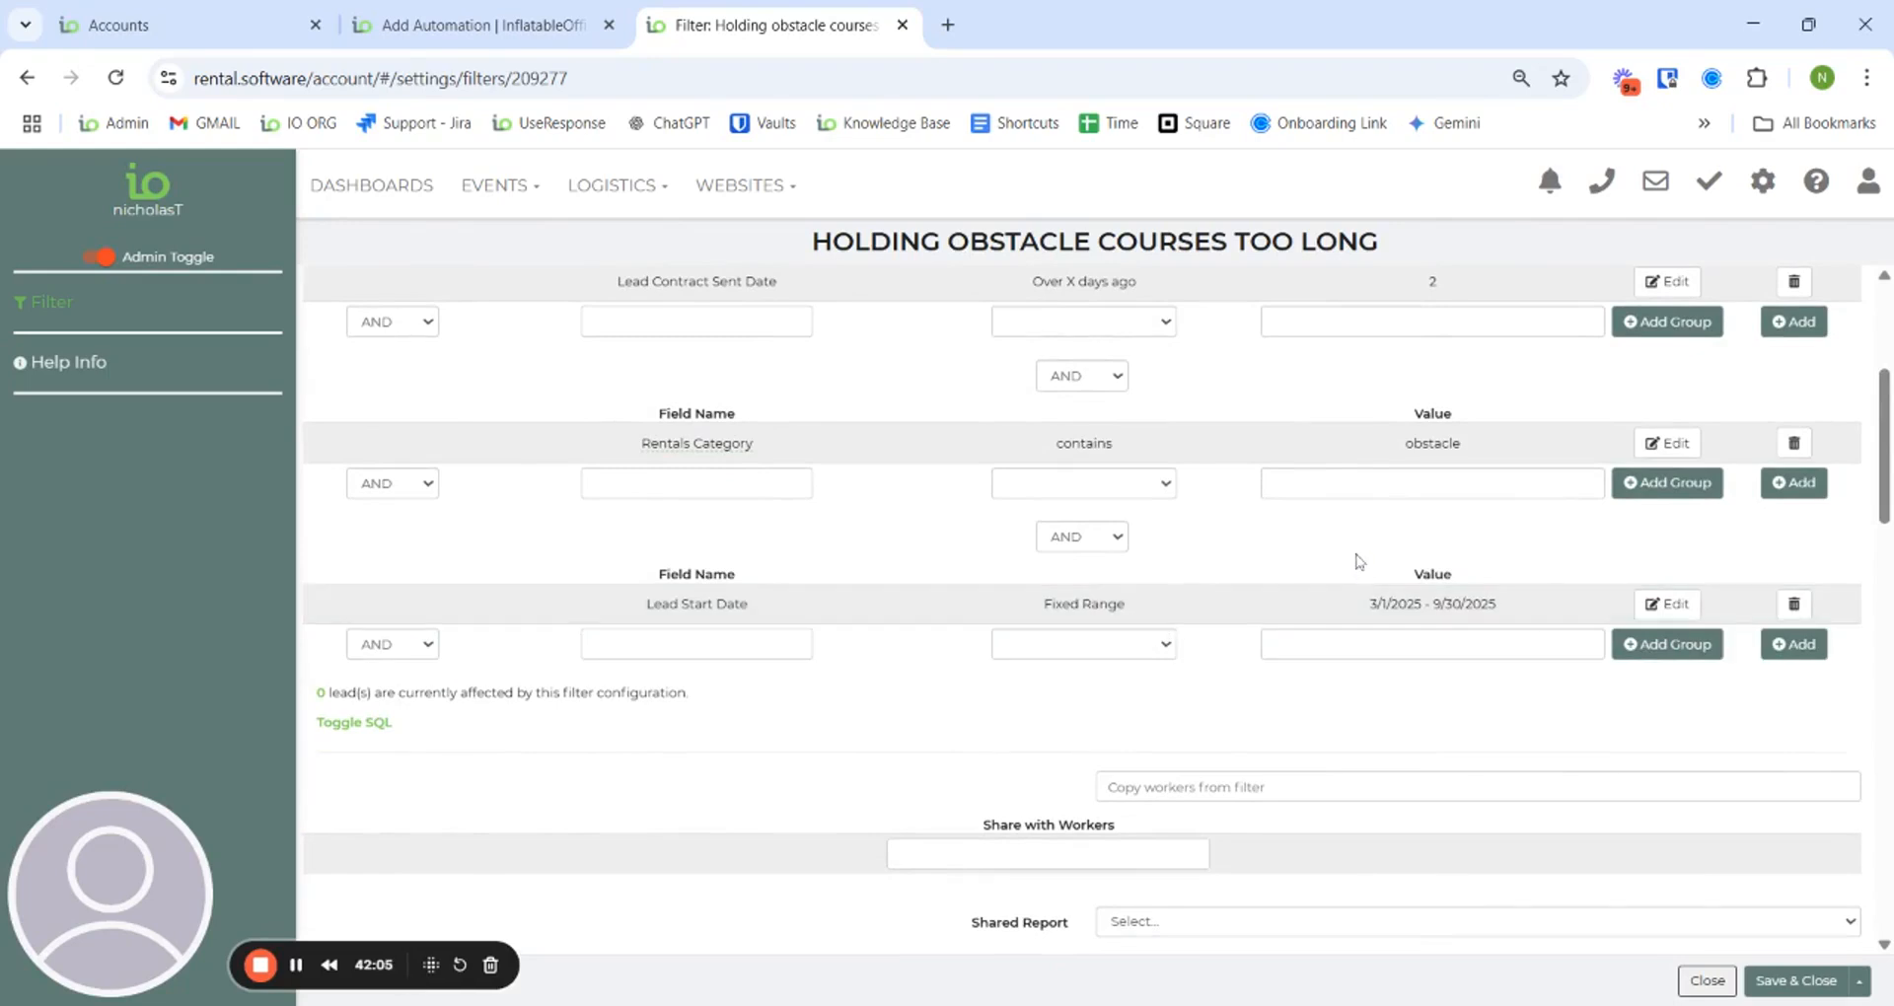
{"action": "scroll", "coordinate": [1359, 561], "scroll_direction": "up", "scroll_amount": 2}
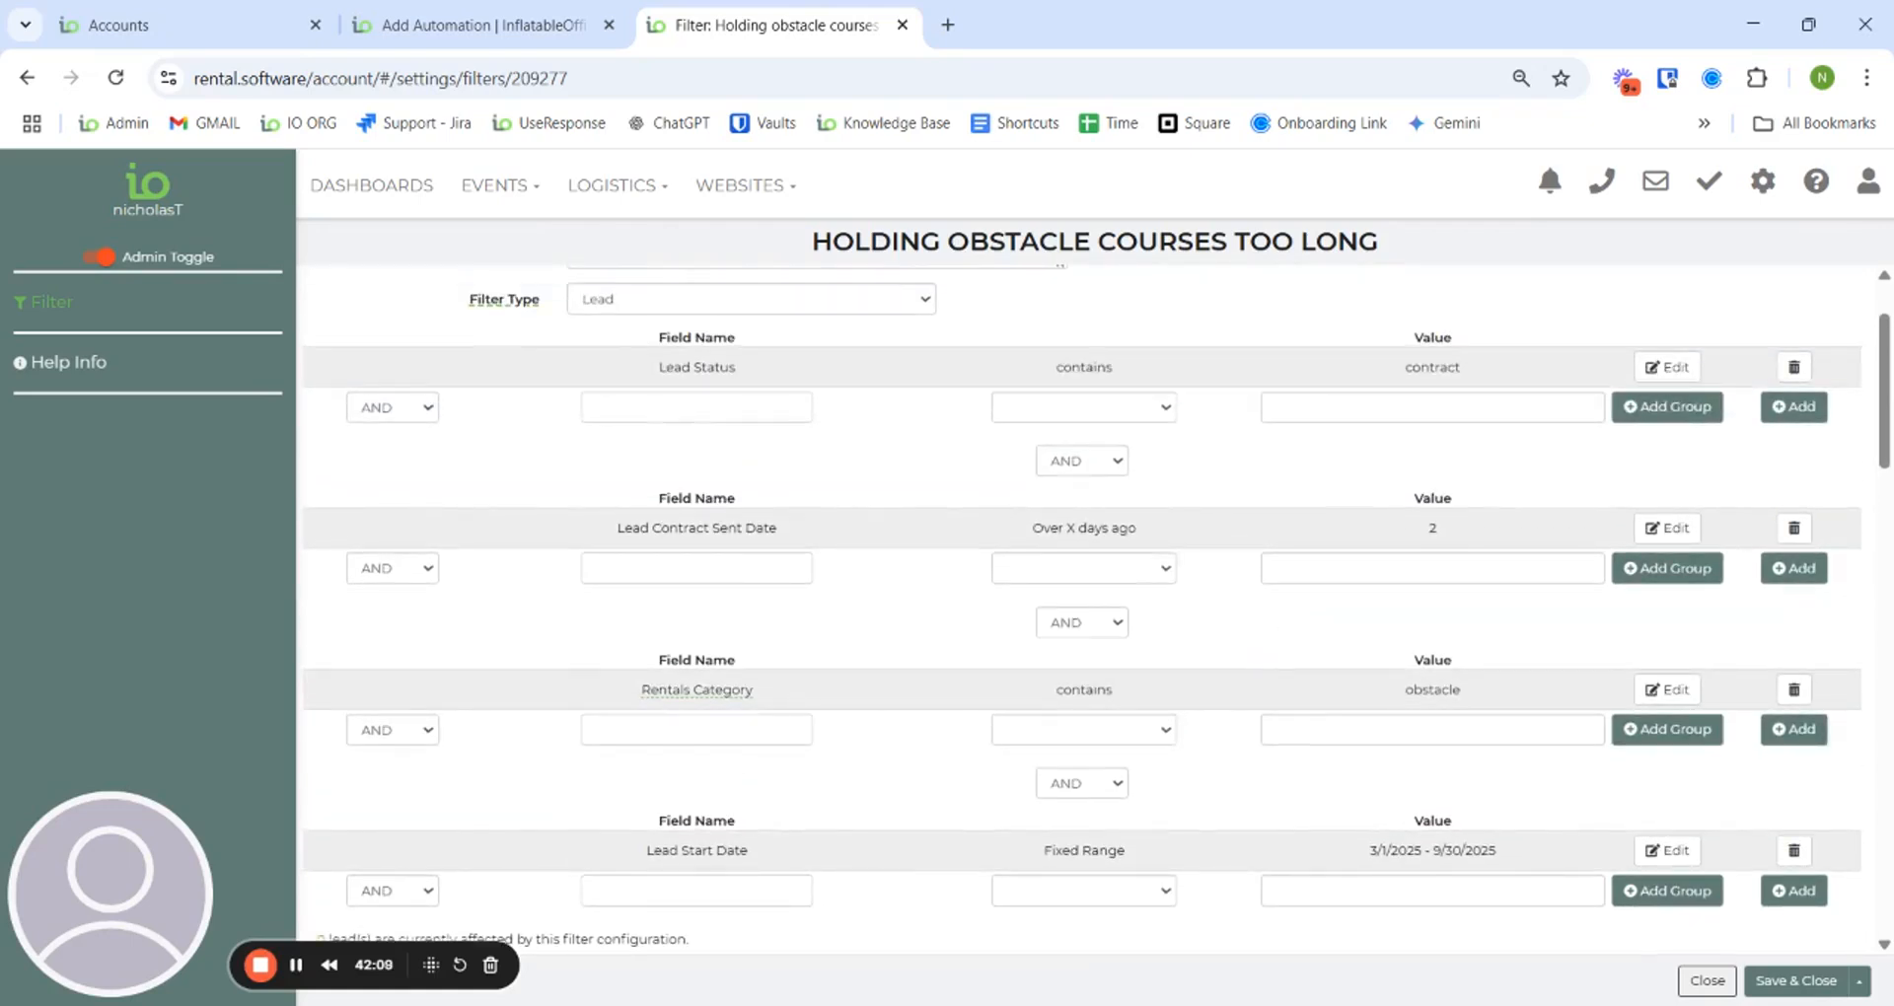
- Start a new automation named 'Change status of obstacle courses held too long'
{"action": "left_click", "coordinate": [1775, 201]}
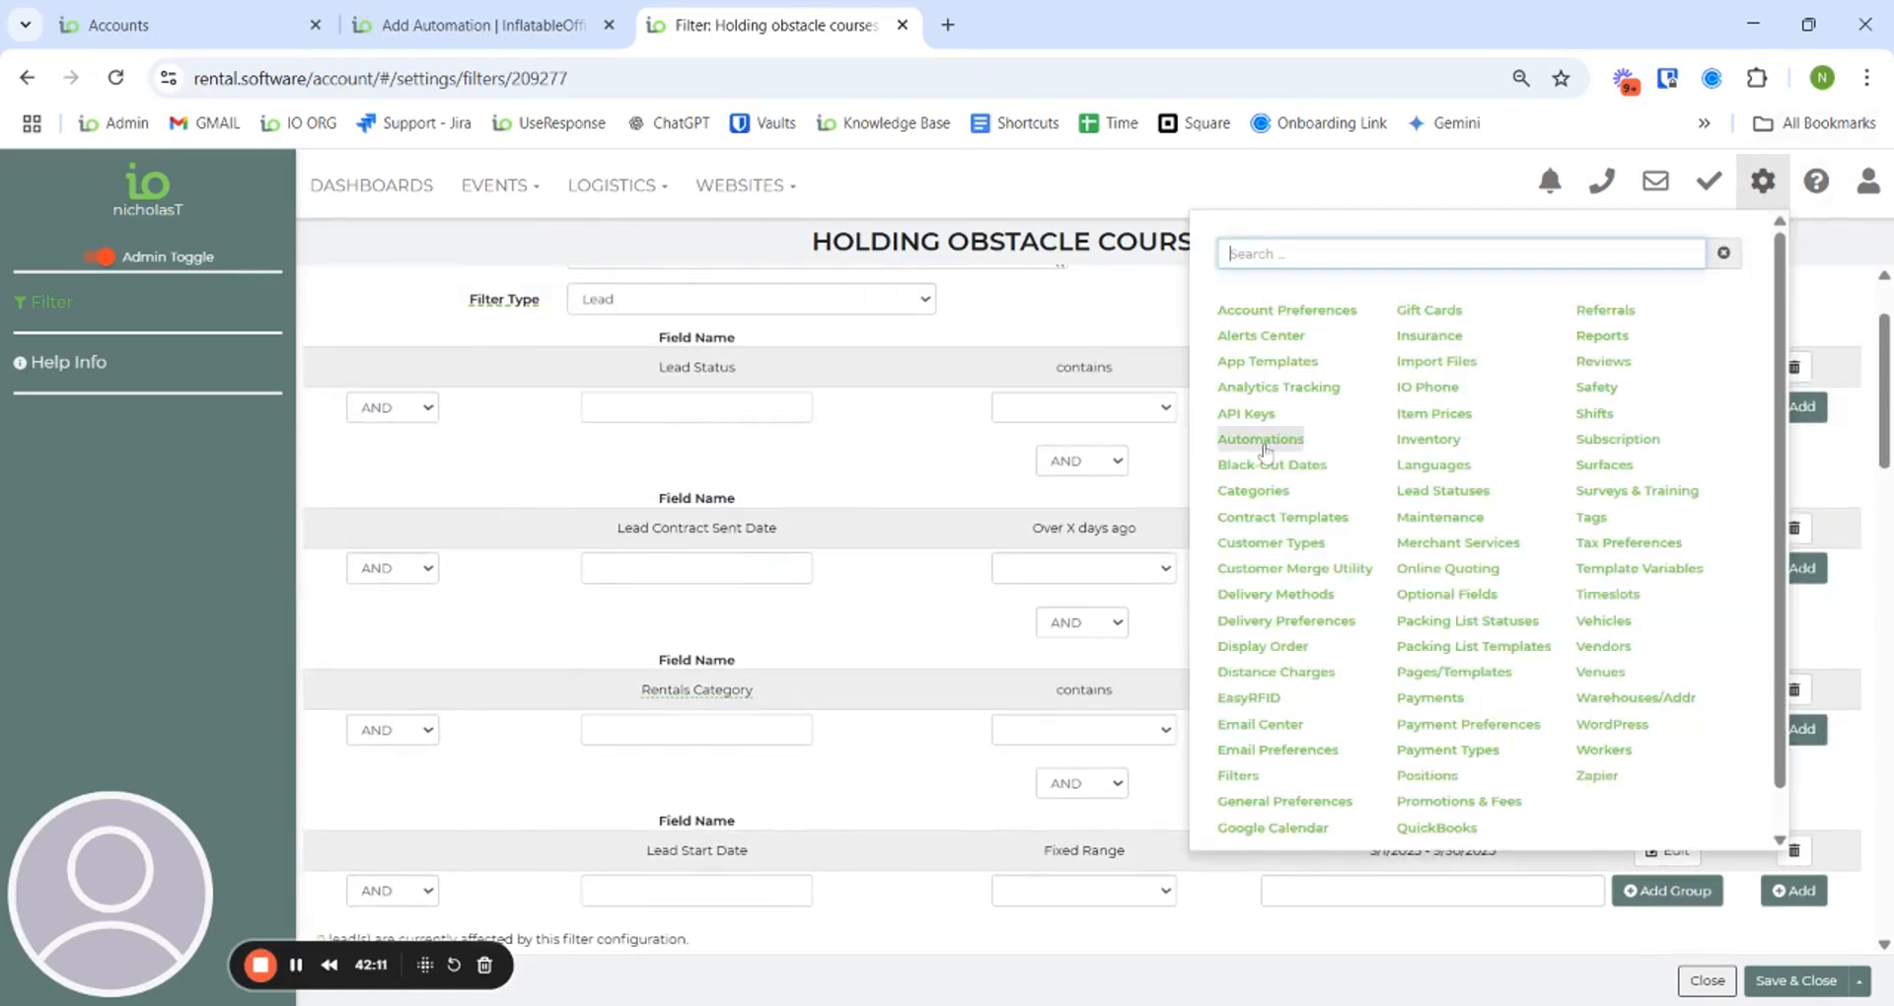
{"action": "left_click", "coordinate": [1256, 440]}
{"action": "left_click", "coordinate": [476, 286]}
{"action": "left_click", "coordinate": [579, 294]}
{"action": "type", "text": "Chan"}
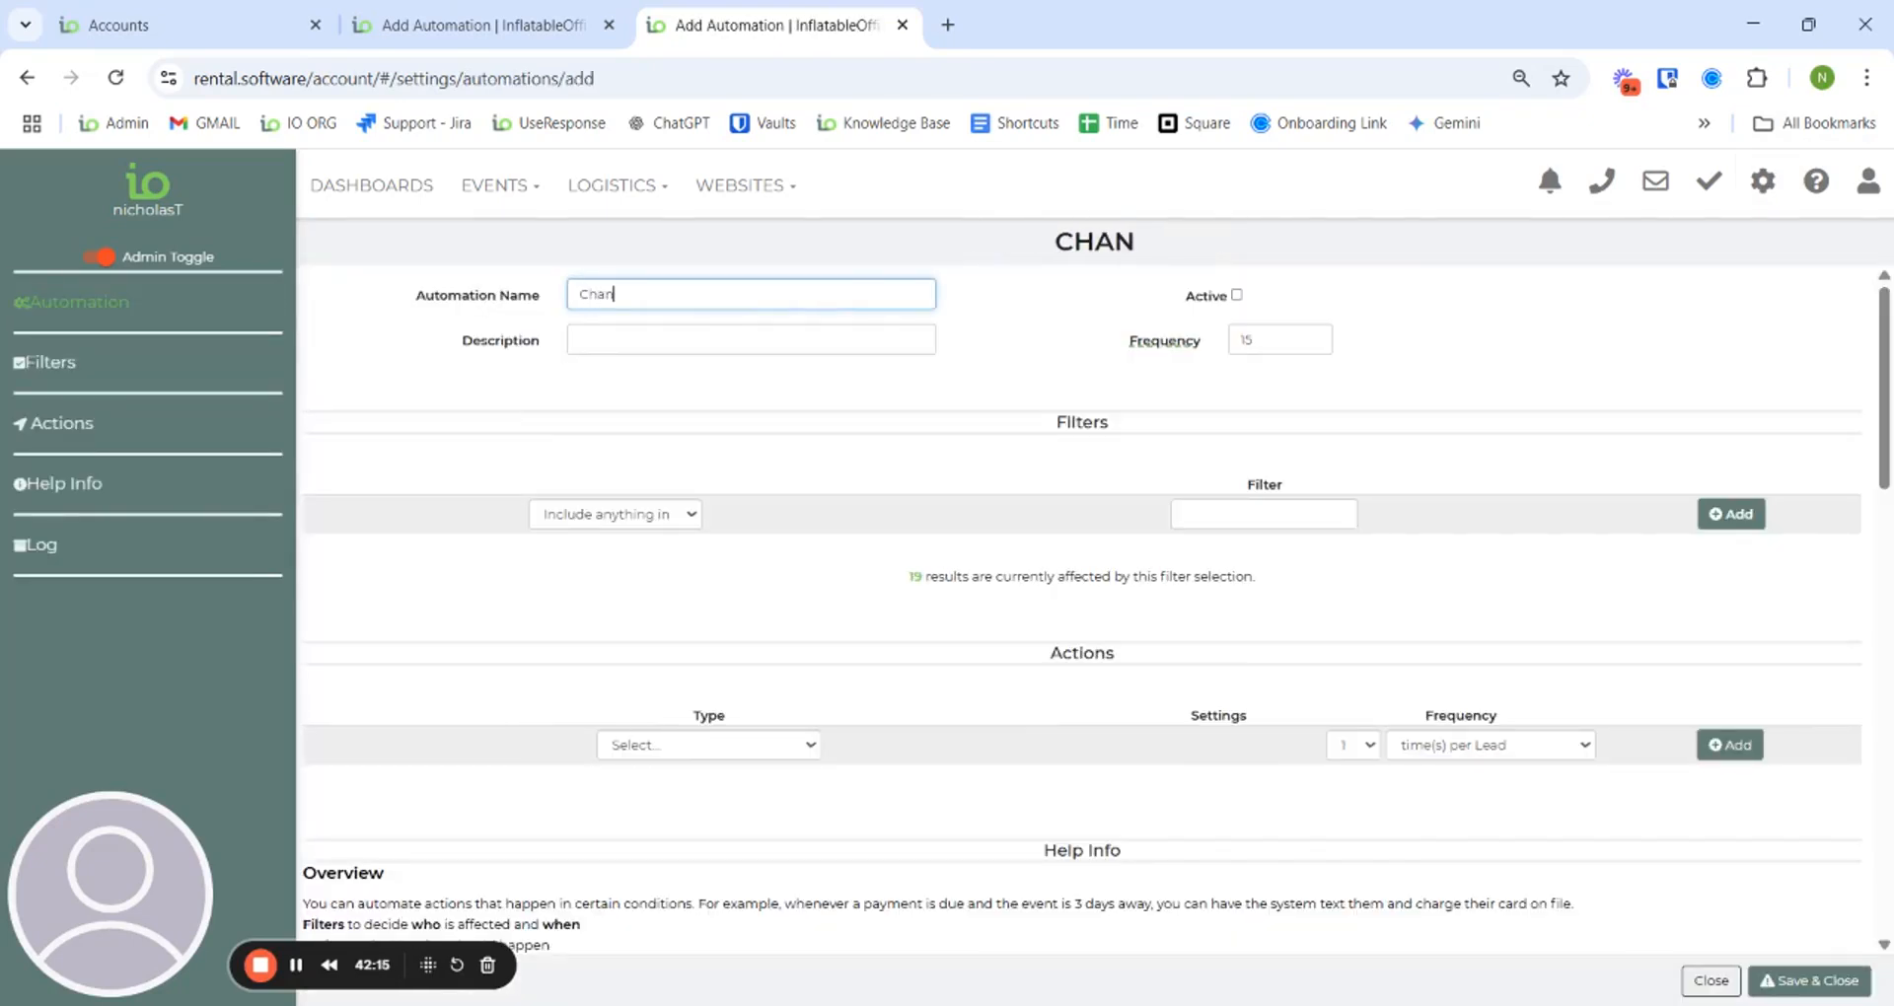
{"action": "type", "text": "ge status of o"}
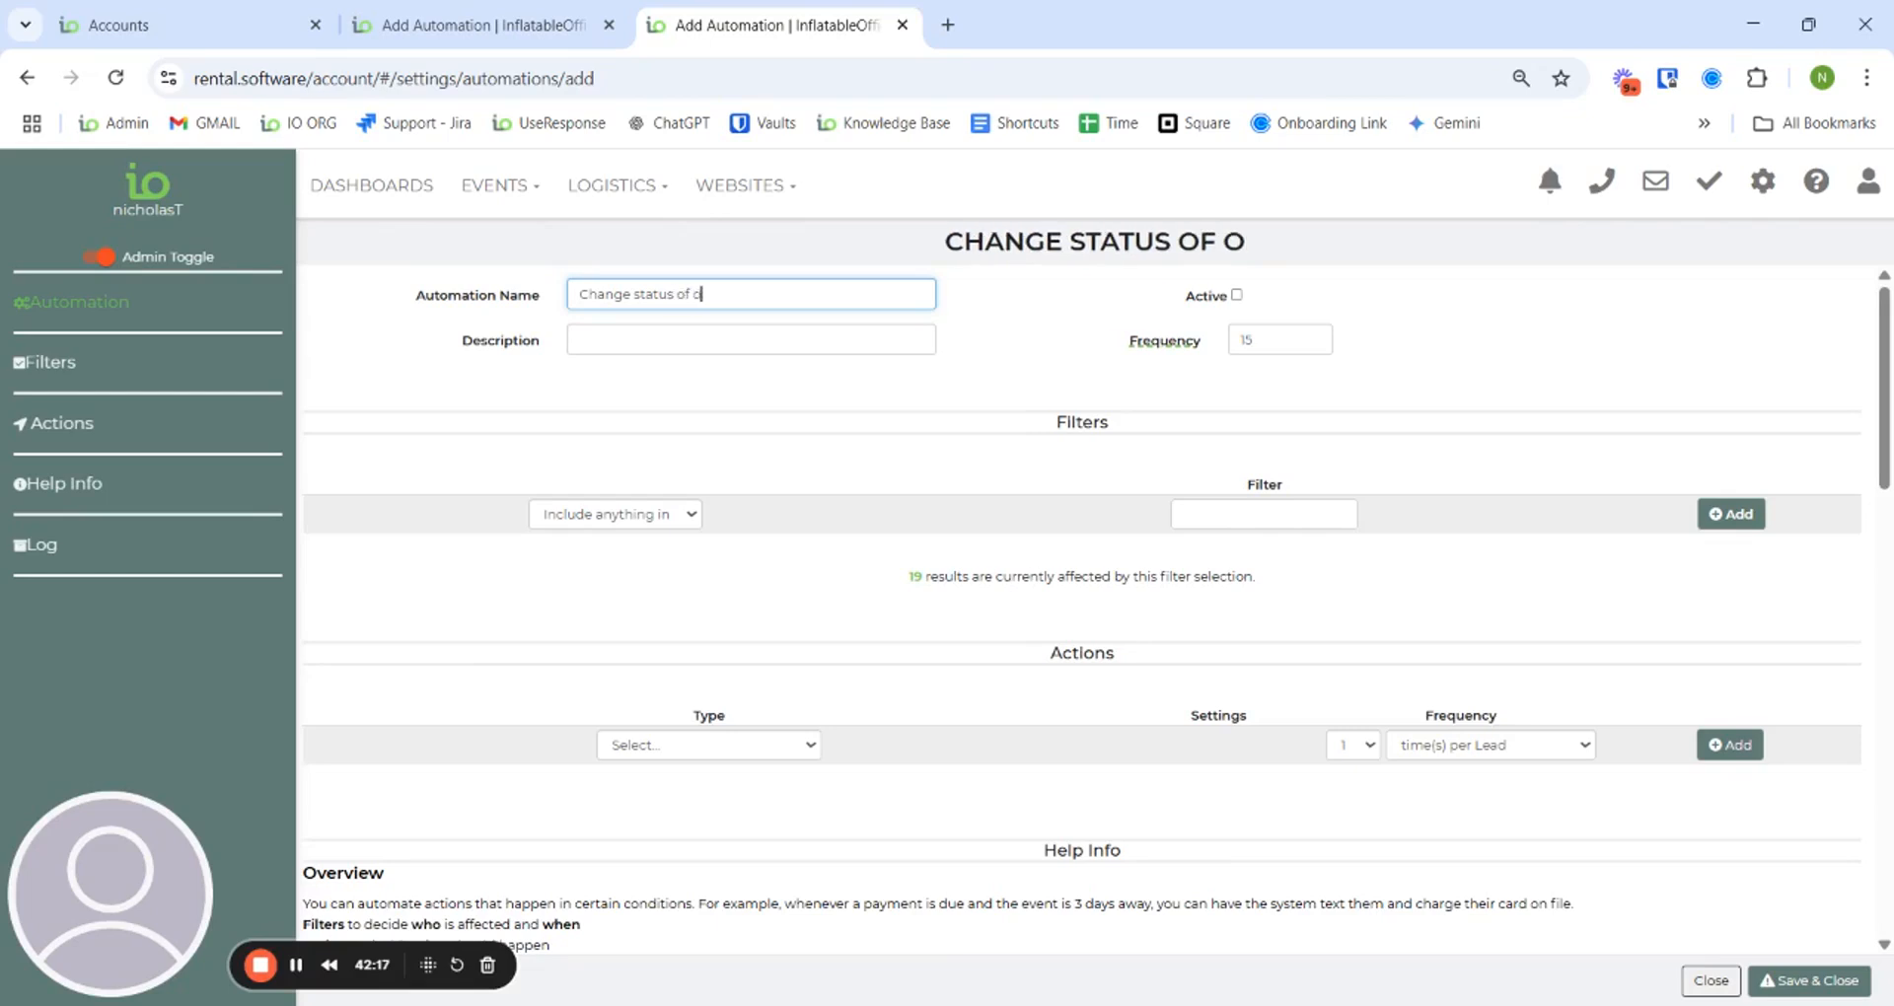
{"action": "type", "text": "bstacle cour"}
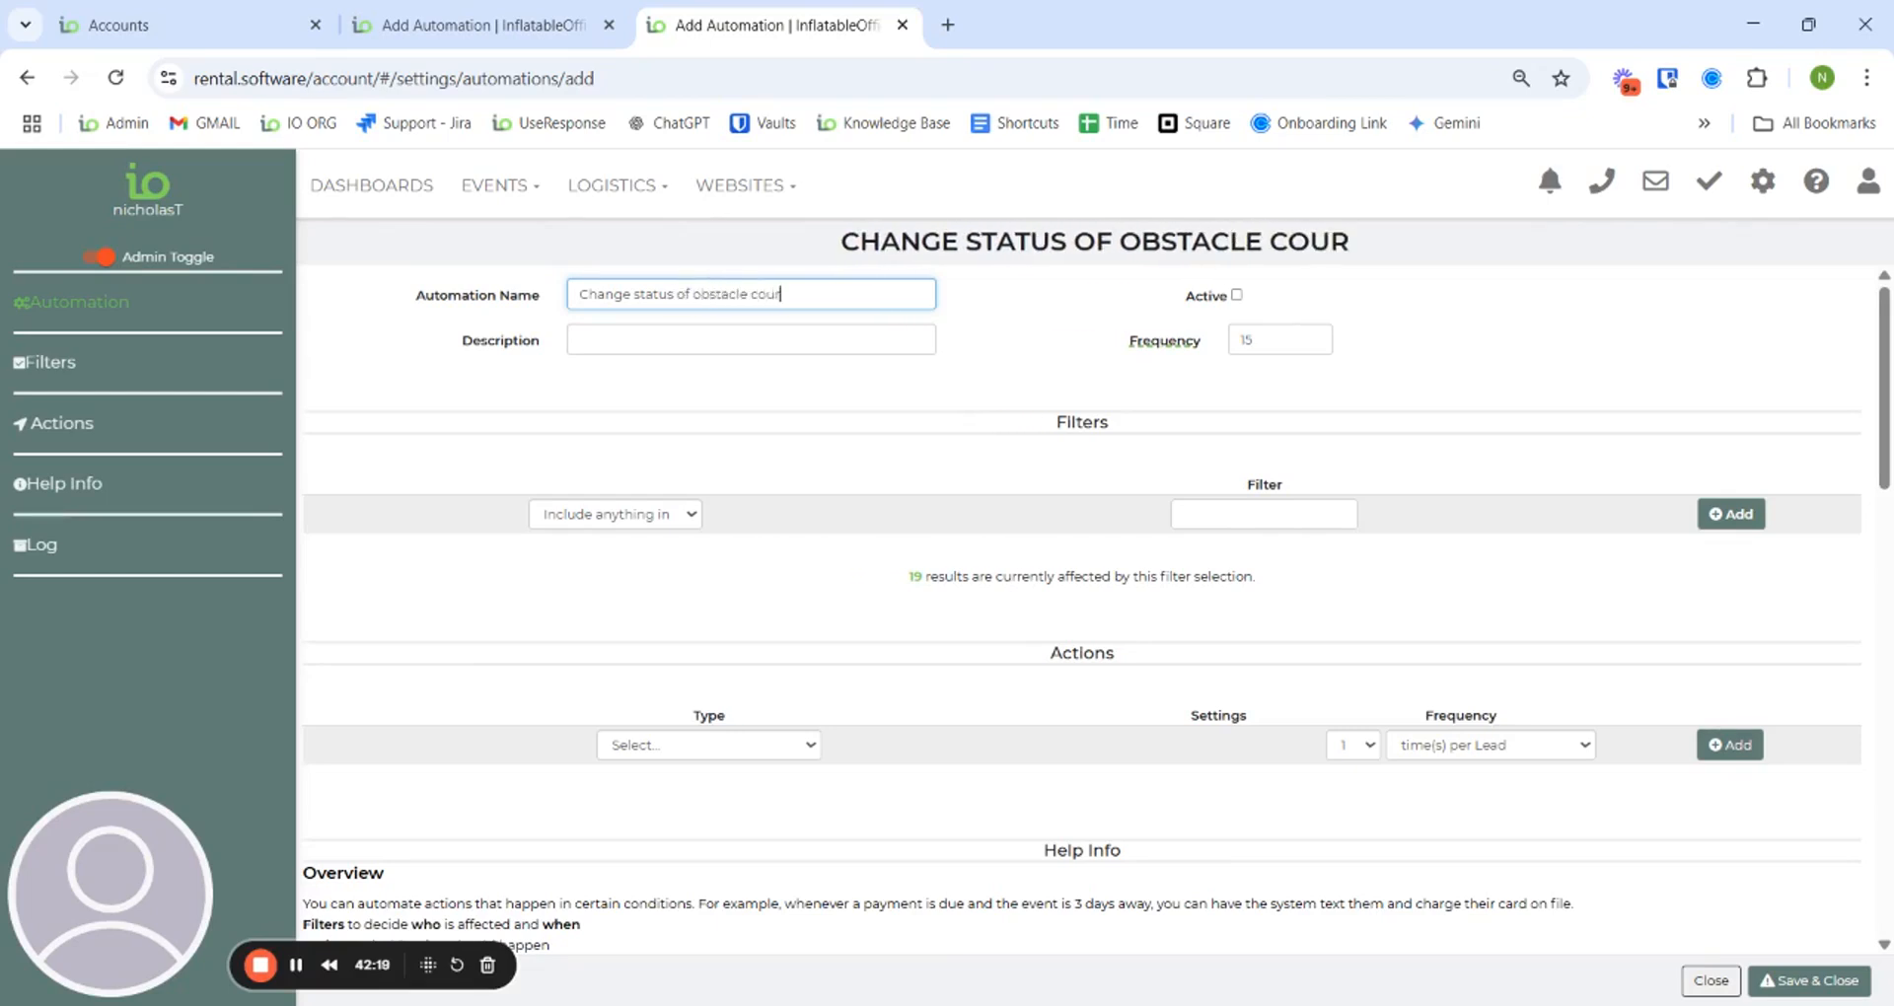
{"action": "type", "text": "ses held too long"}
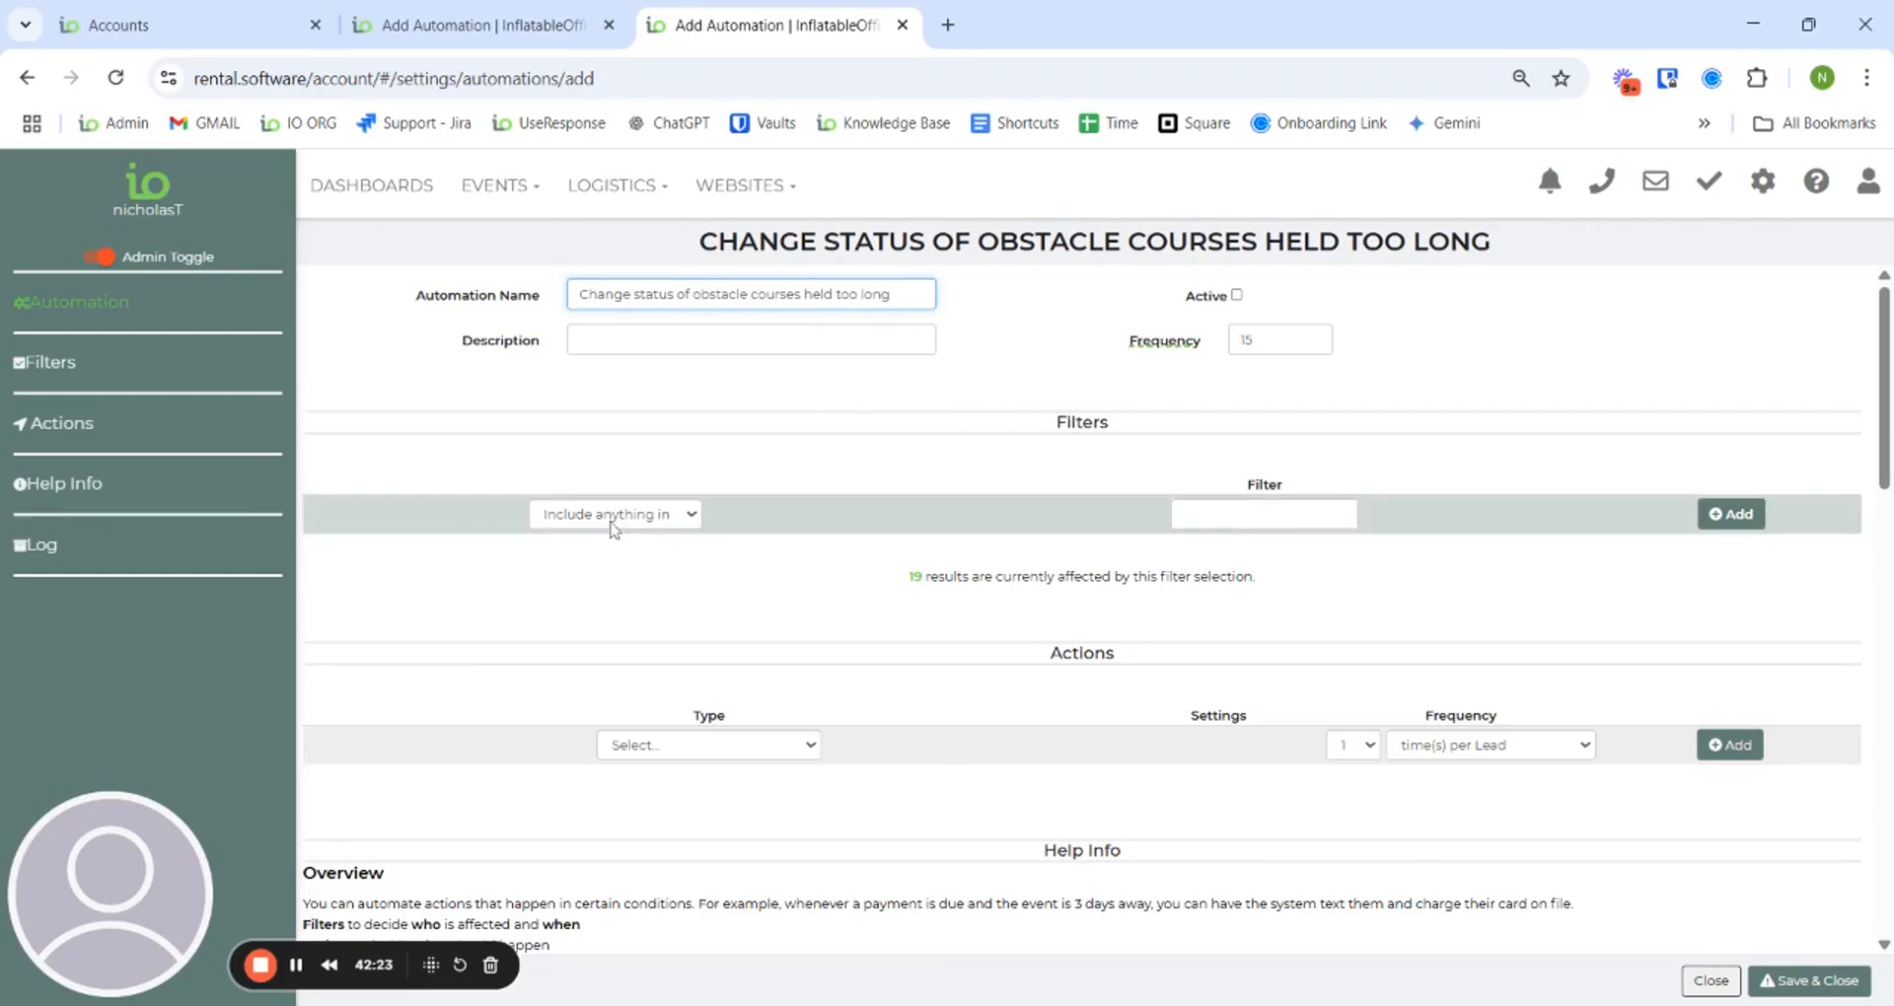
- Attach the Holding obstacle courses too long filter to the automation
{"action": "left_click", "coordinate": [1273, 514]}
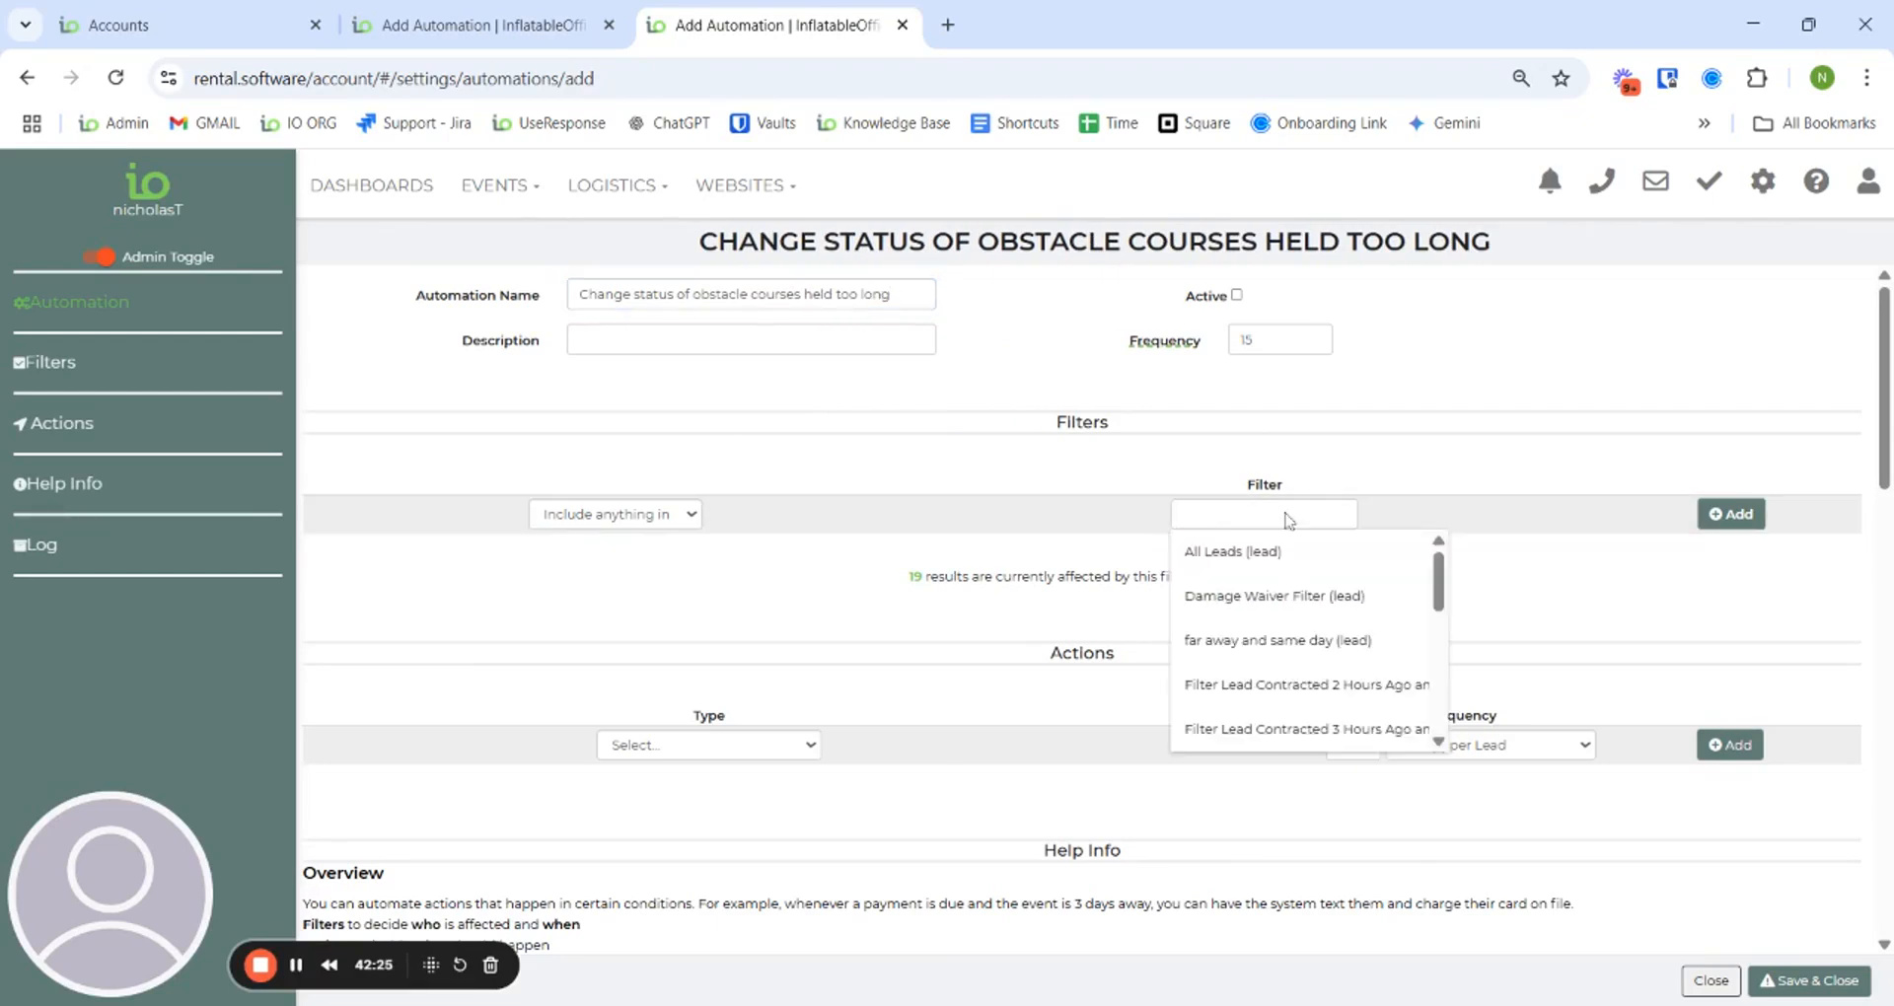
{"action": "scroll", "coordinate": [1302, 601], "scroll_direction": "down", "scroll_amount": 1}
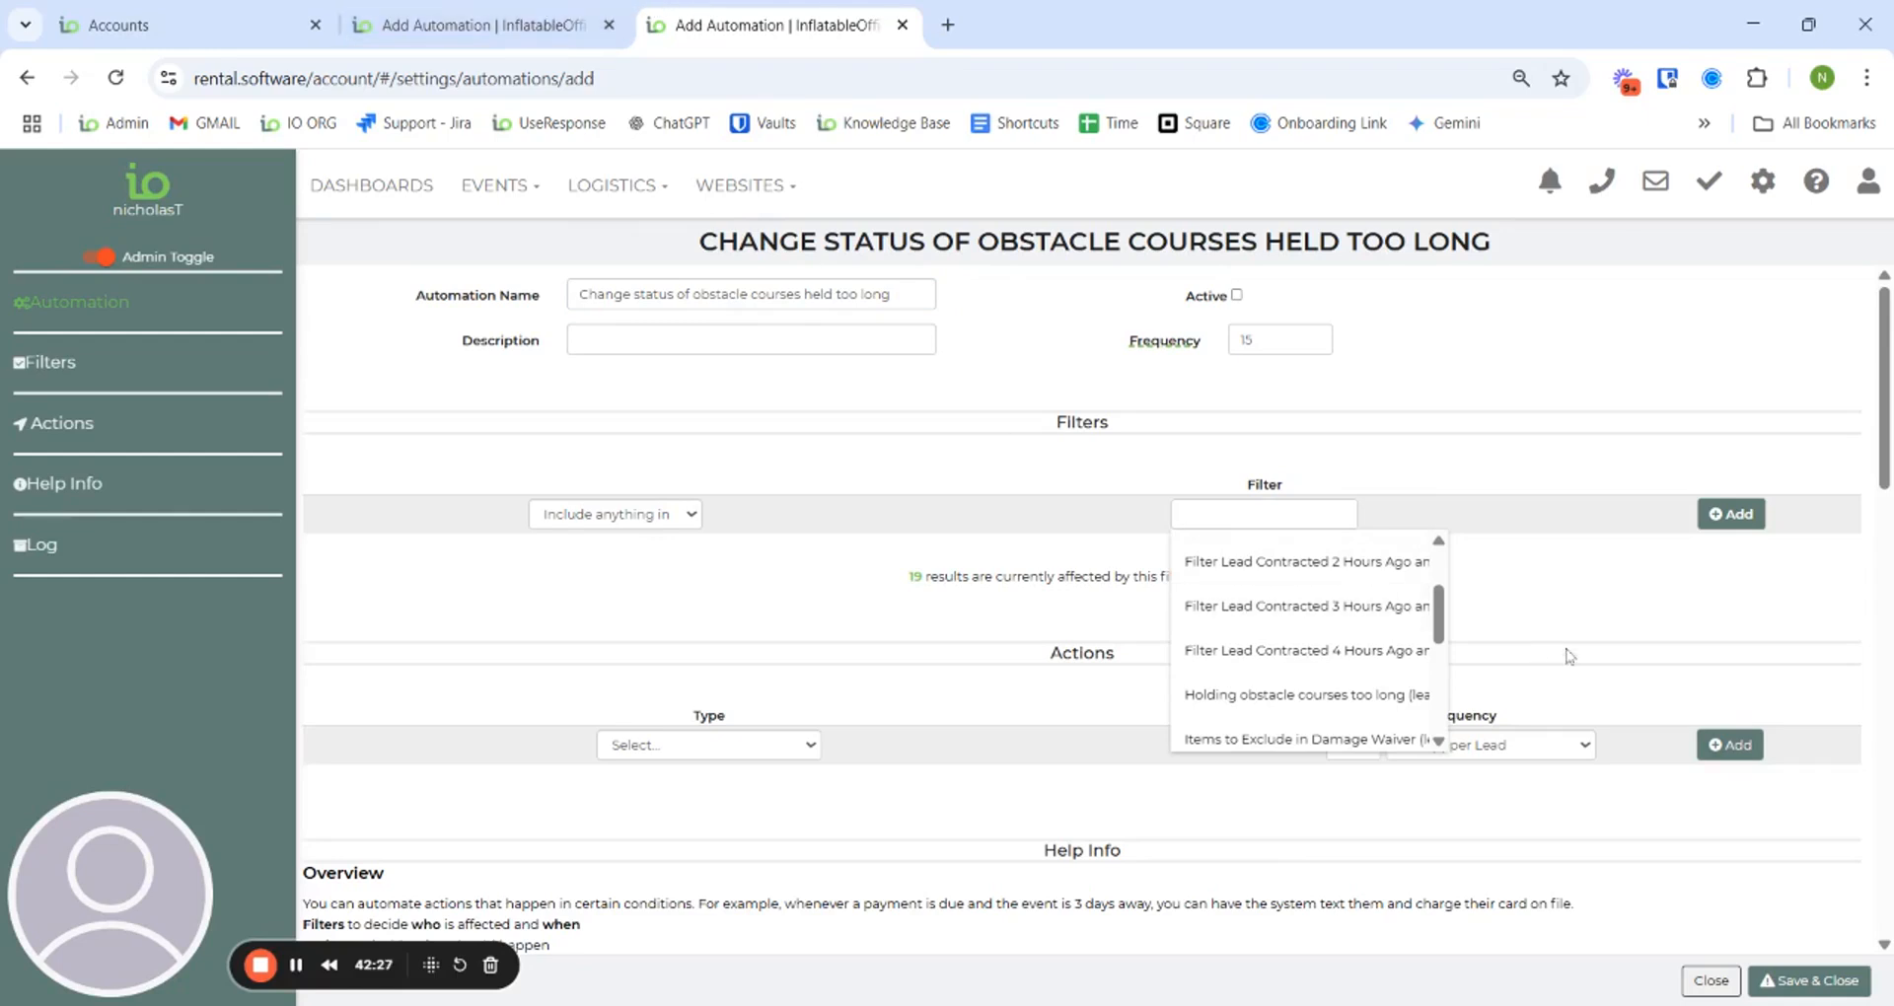
{"action": "scroll", "coordinate": [1292, 641], "scroll_direction": "down", "scroll_amount": 3}
{"action": "type", "text": "obst"}
{"action": "left_click", "coordinate": [1283, 551]}
{"action": "left_click", "coordinate": [1741, 514]}
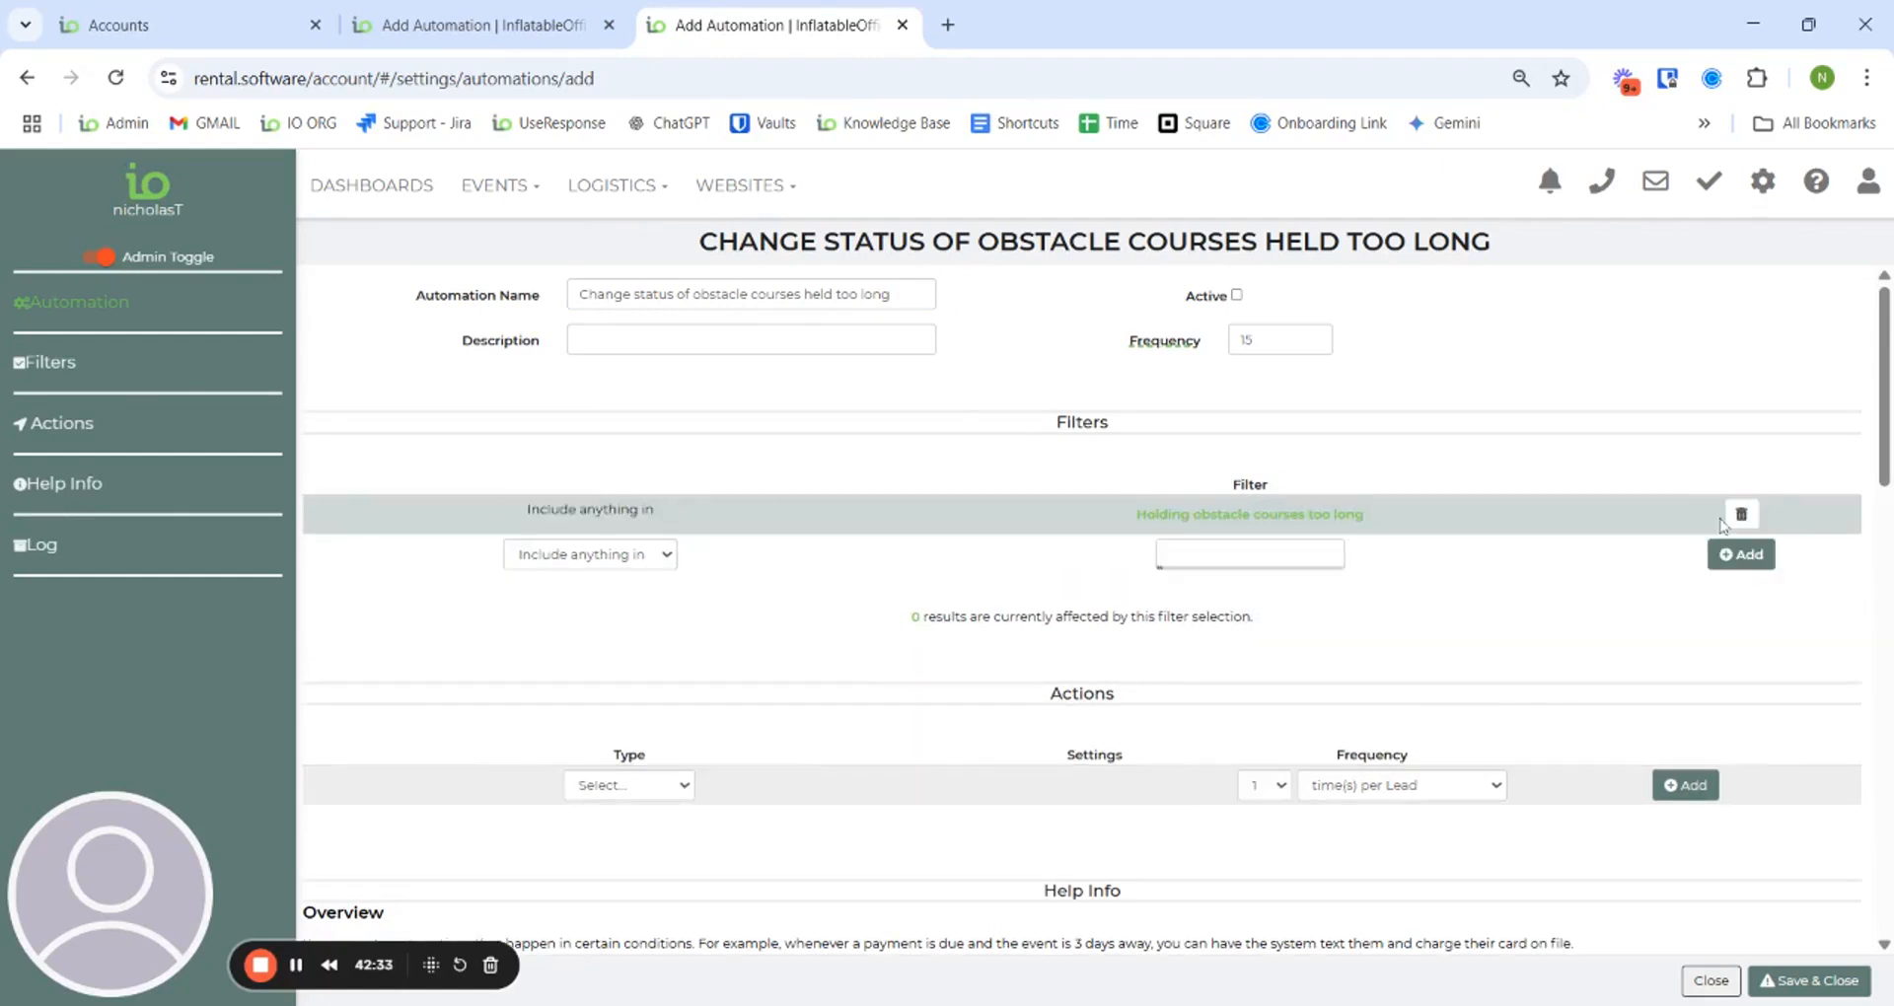
- Add a set-status action that changes the lead status to Quote
{"action": "scroll", "coordinate": [833, 623], "scroll_direction": "down", "scroll_amount": 2}
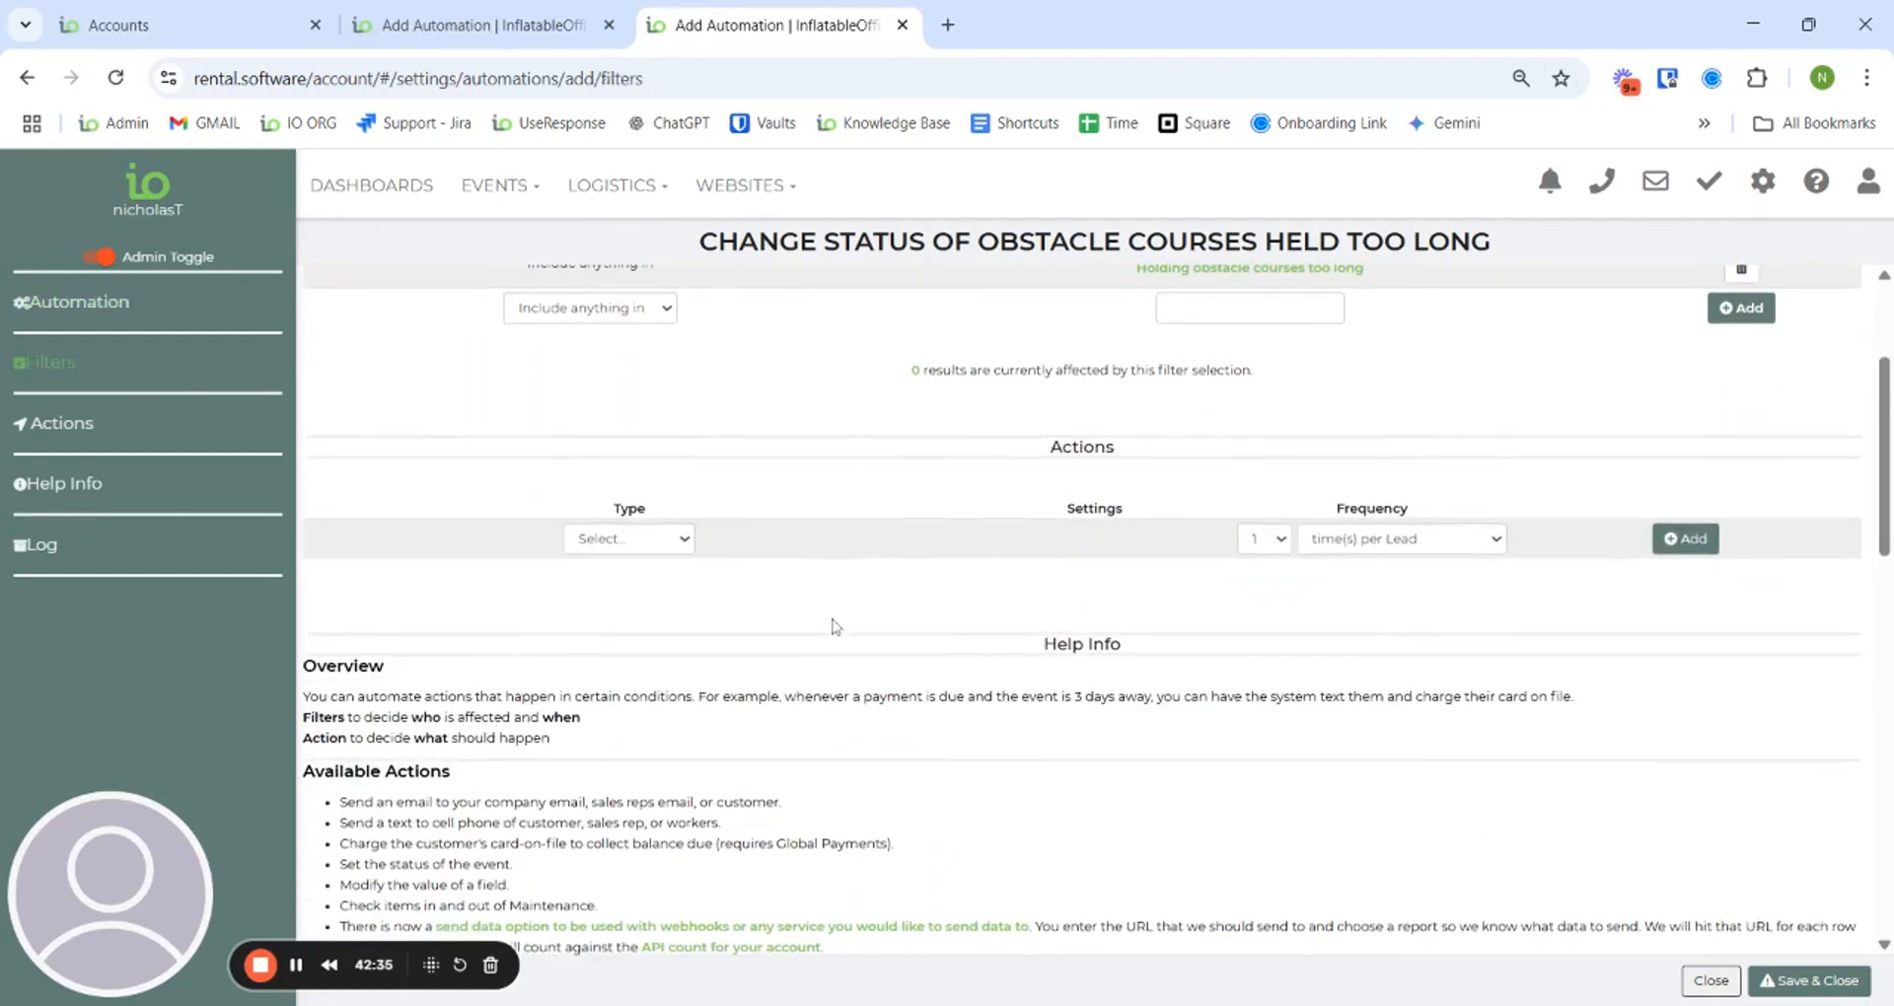
{"action": "left_click", "coordinate": [635, 568]}
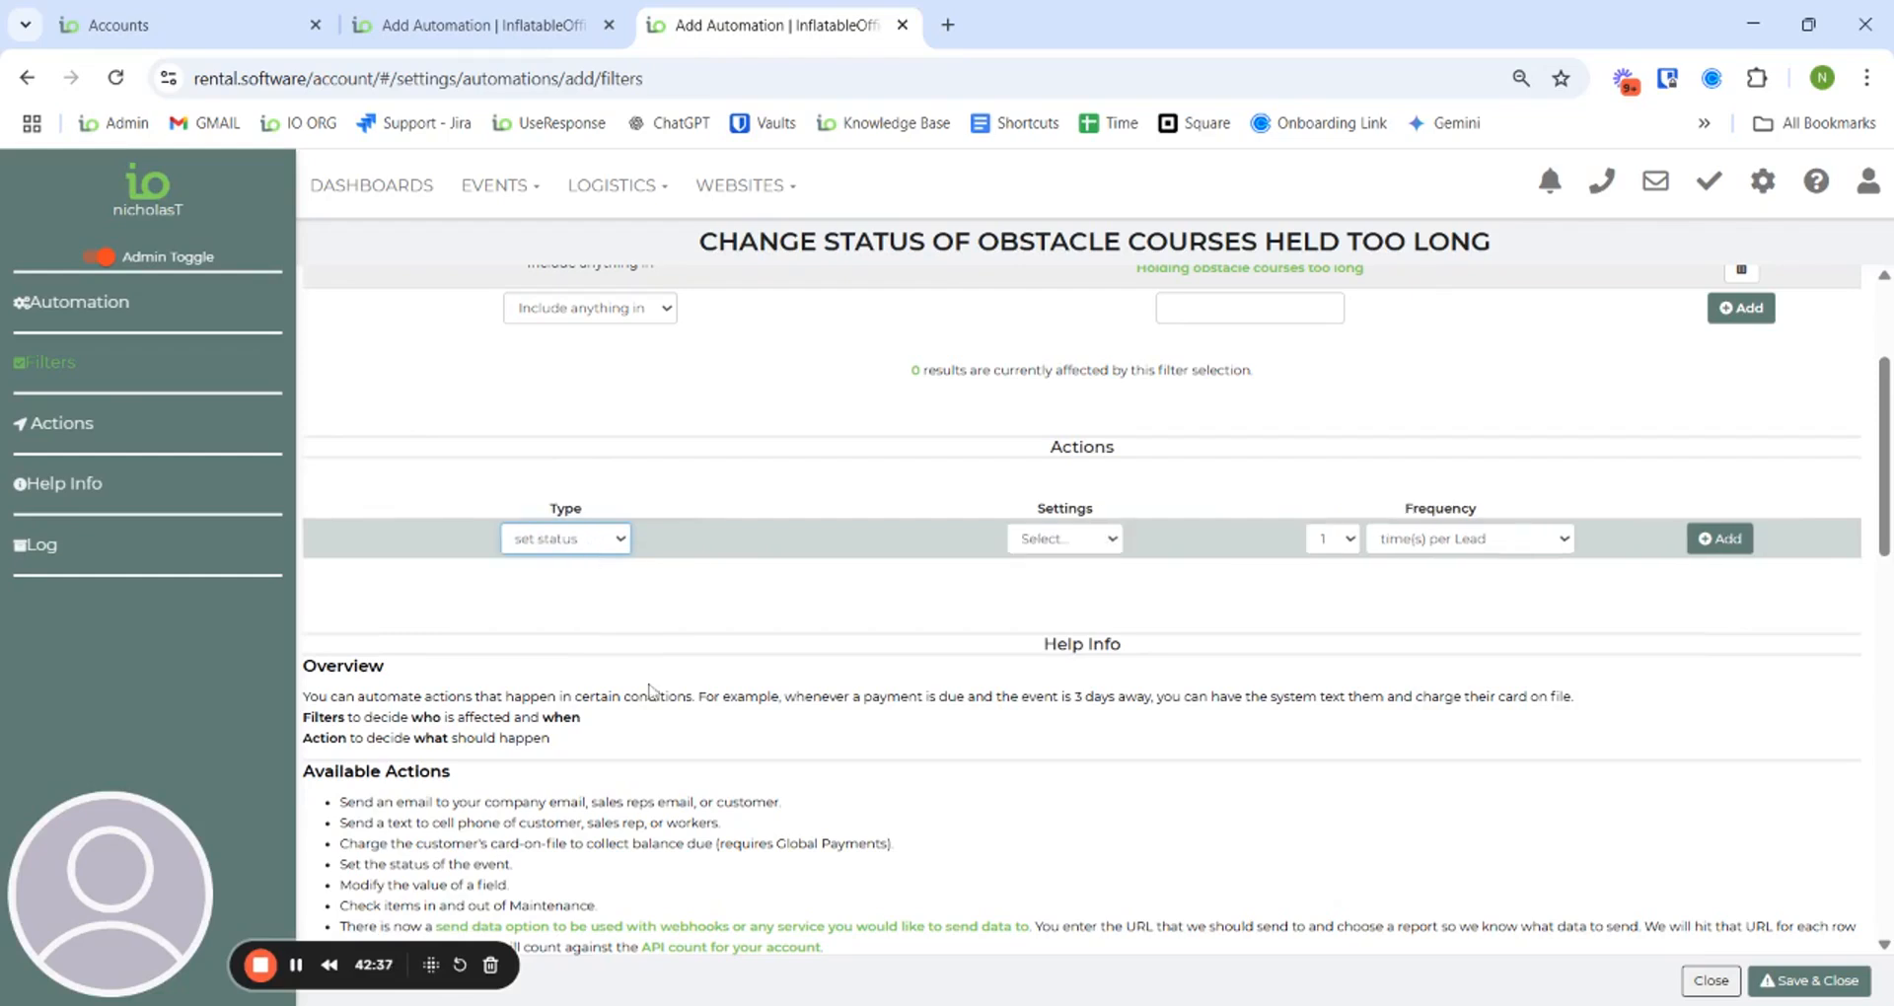
{"action": "left_click", "coordinate": [1079, 546]}
{"action": "left_click", "coordinate": [1079, 565]}
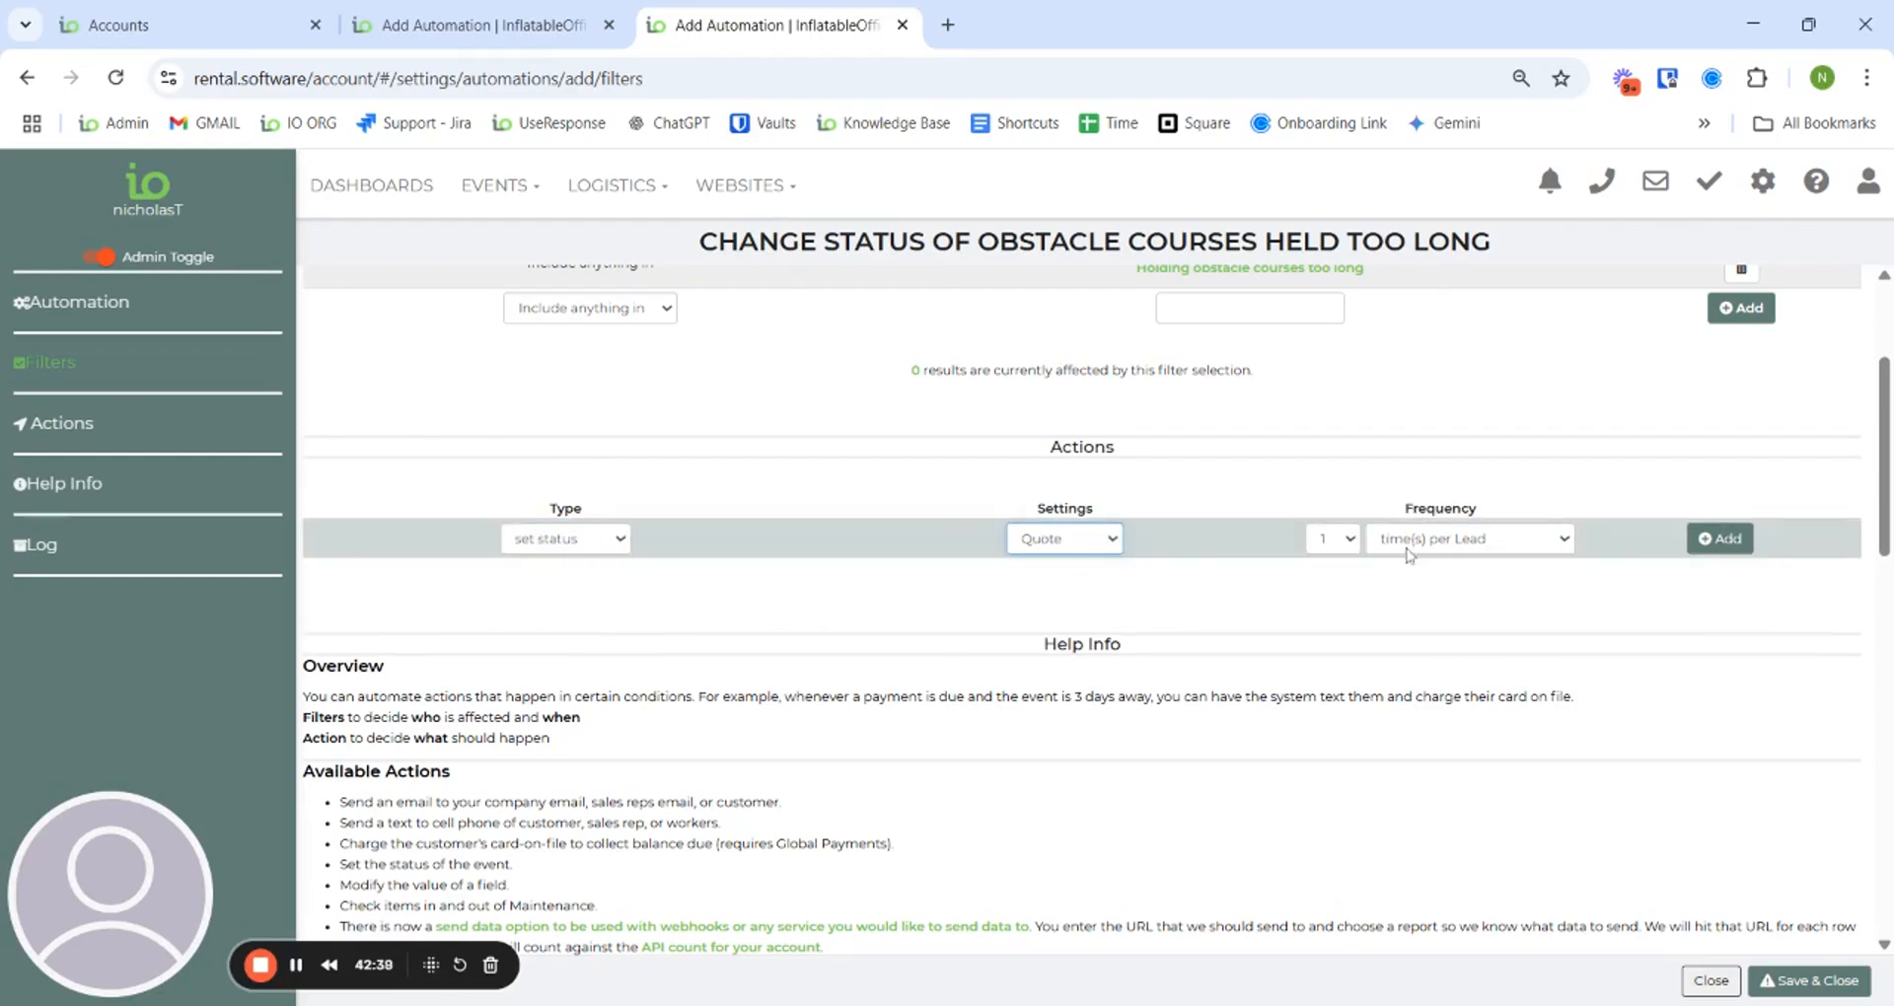
{"action": "left_click", "coordinate": [1729, 540]}
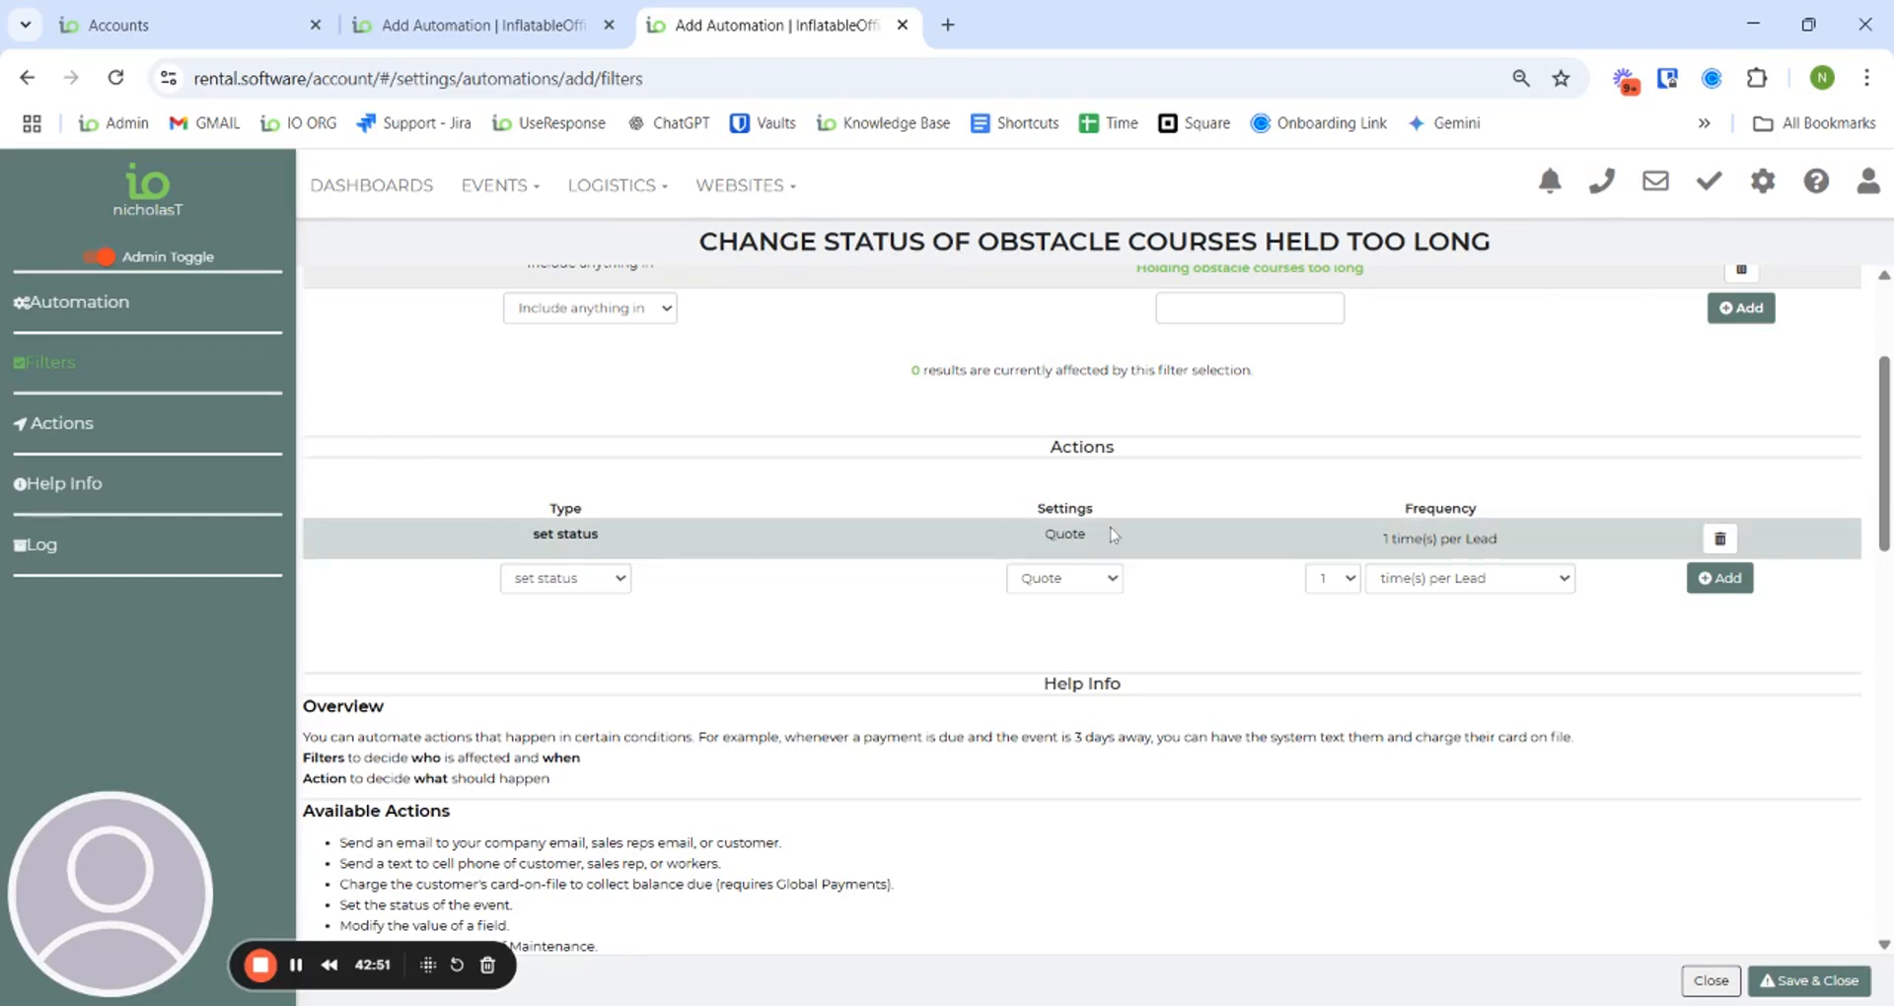
{"action": "scroll", "coordinate": [1184, 532], "scroll_direction": "up", "scroll_amount": 3}
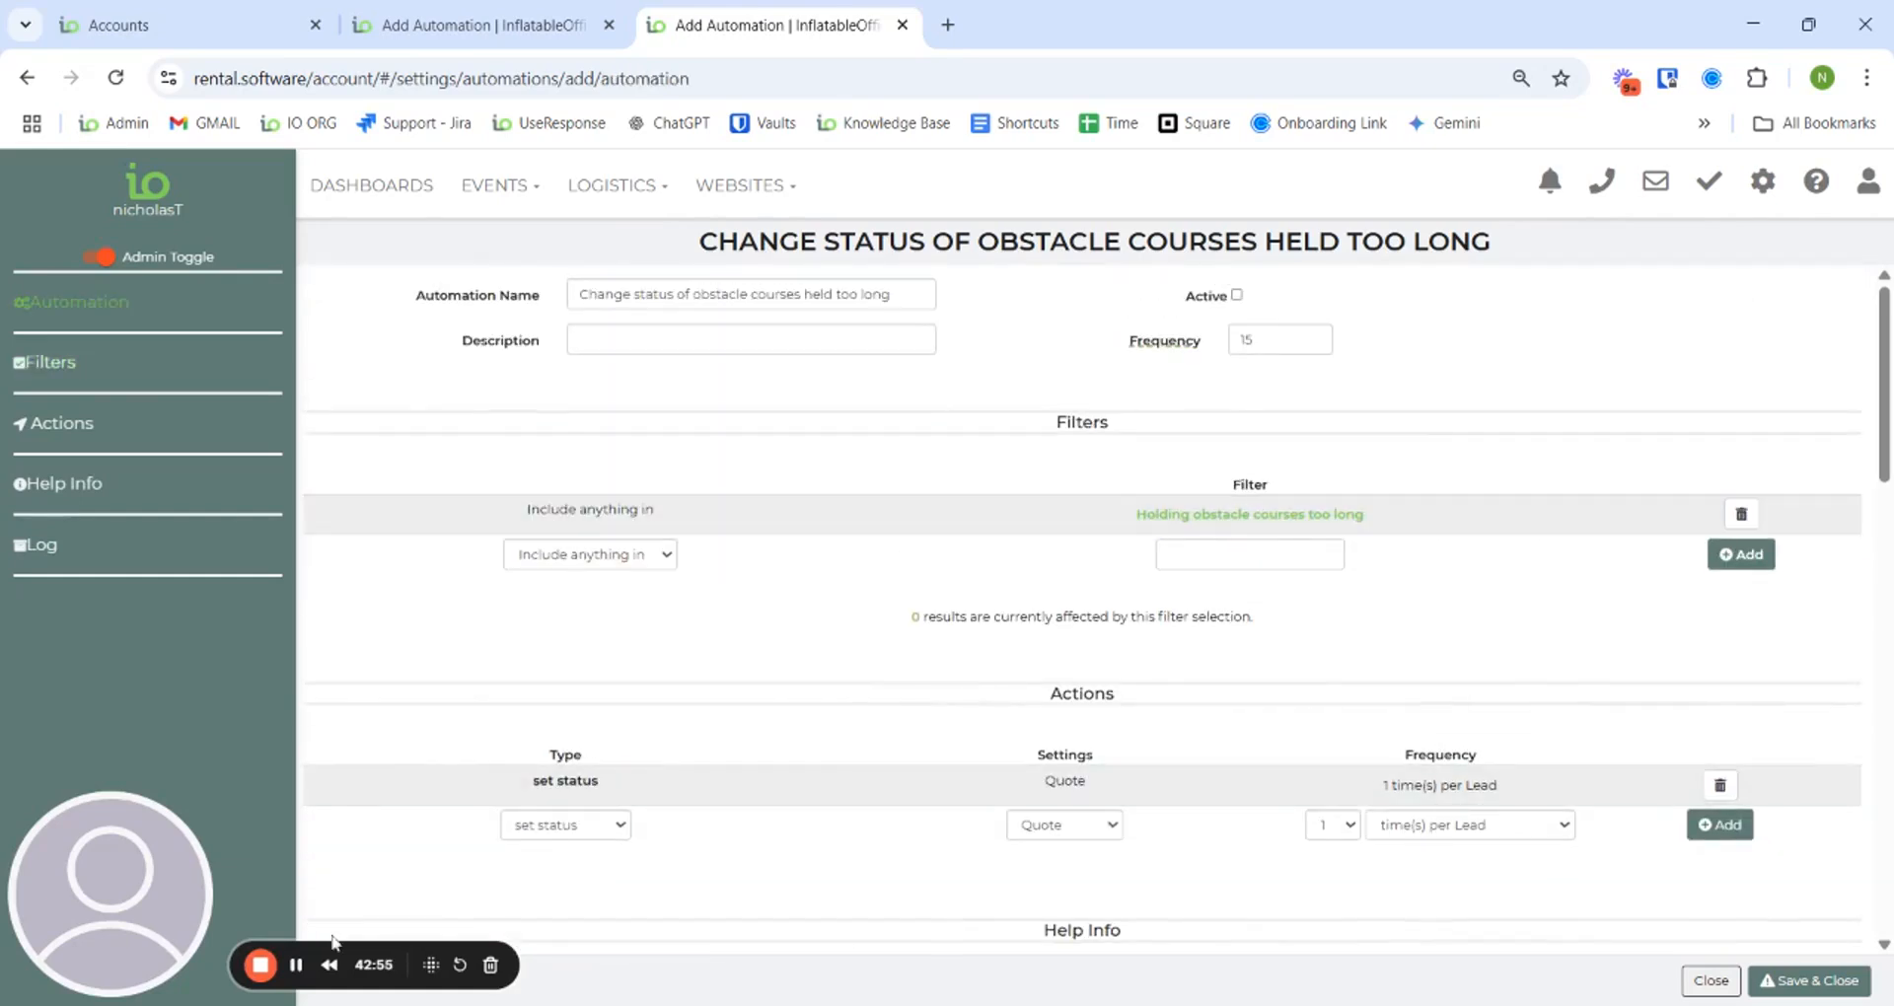
{"action": "left_click", "coordinate": [299, 969]}
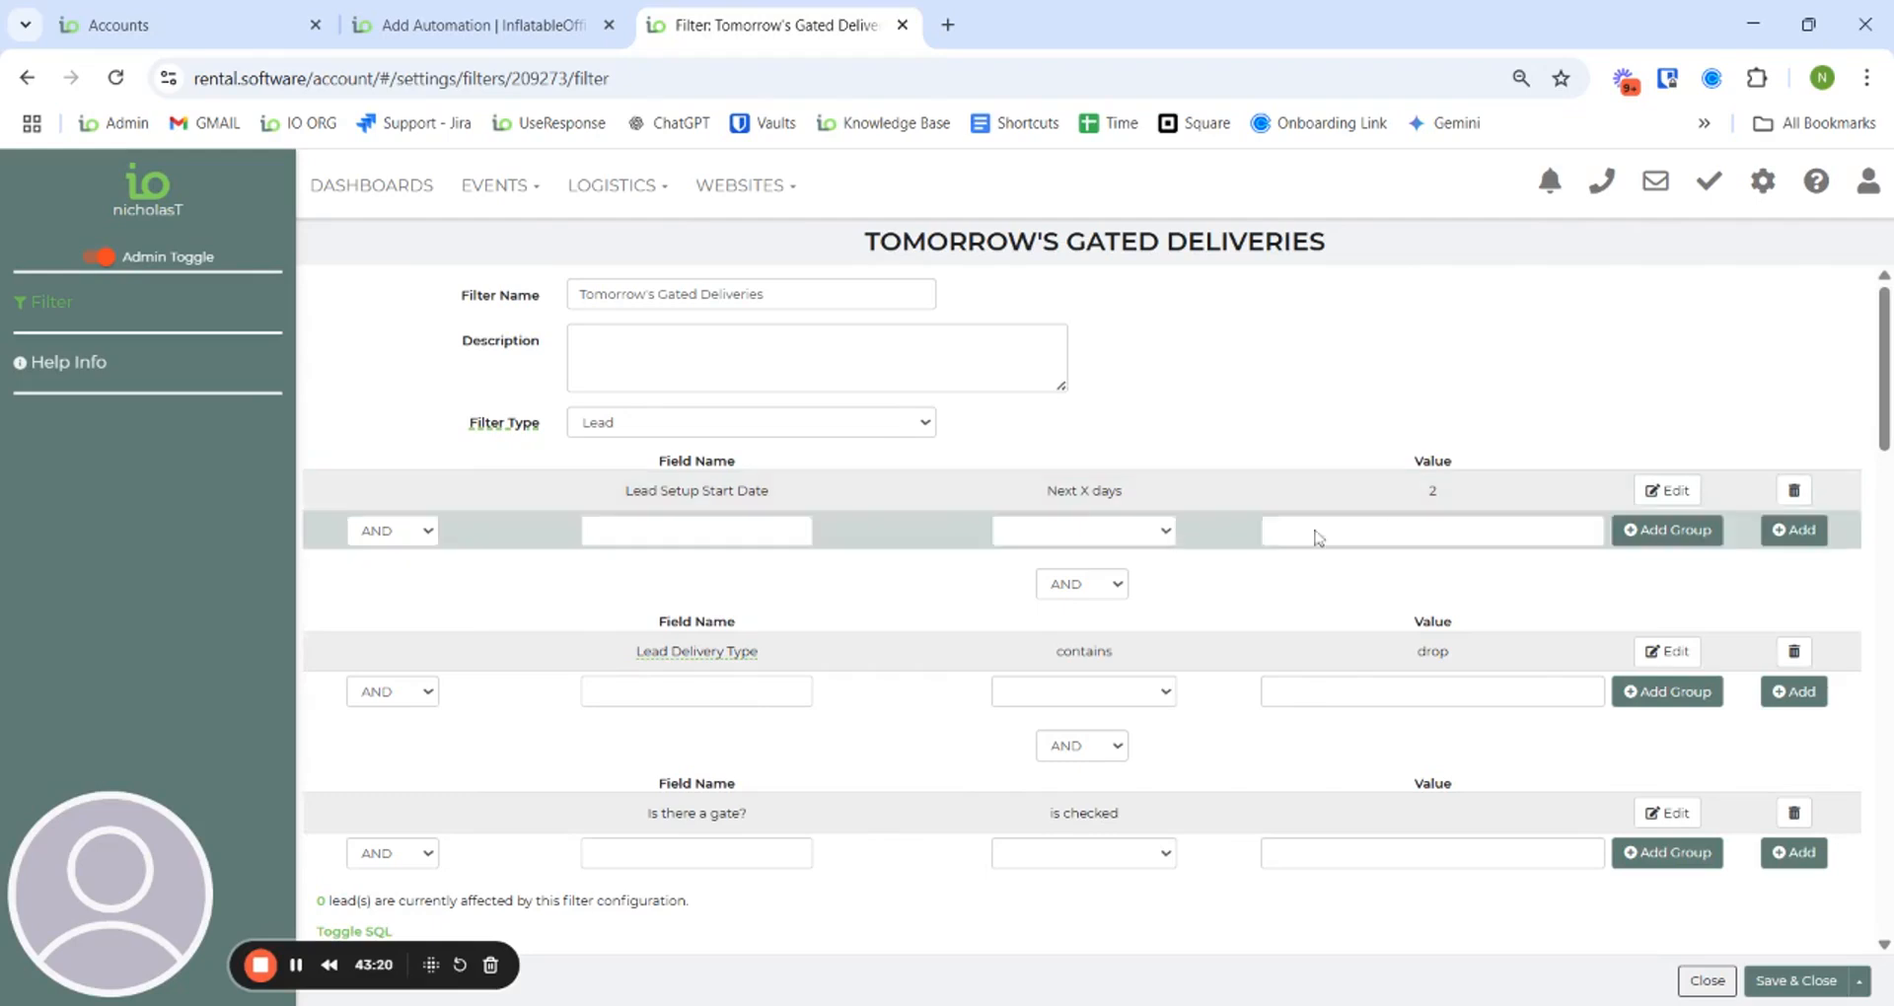
- Switch to the Long-term Festival quote lead with one 20x20 Tent at 11200.00
{"action": "mouse_move", "coordinate": [697, 652]}
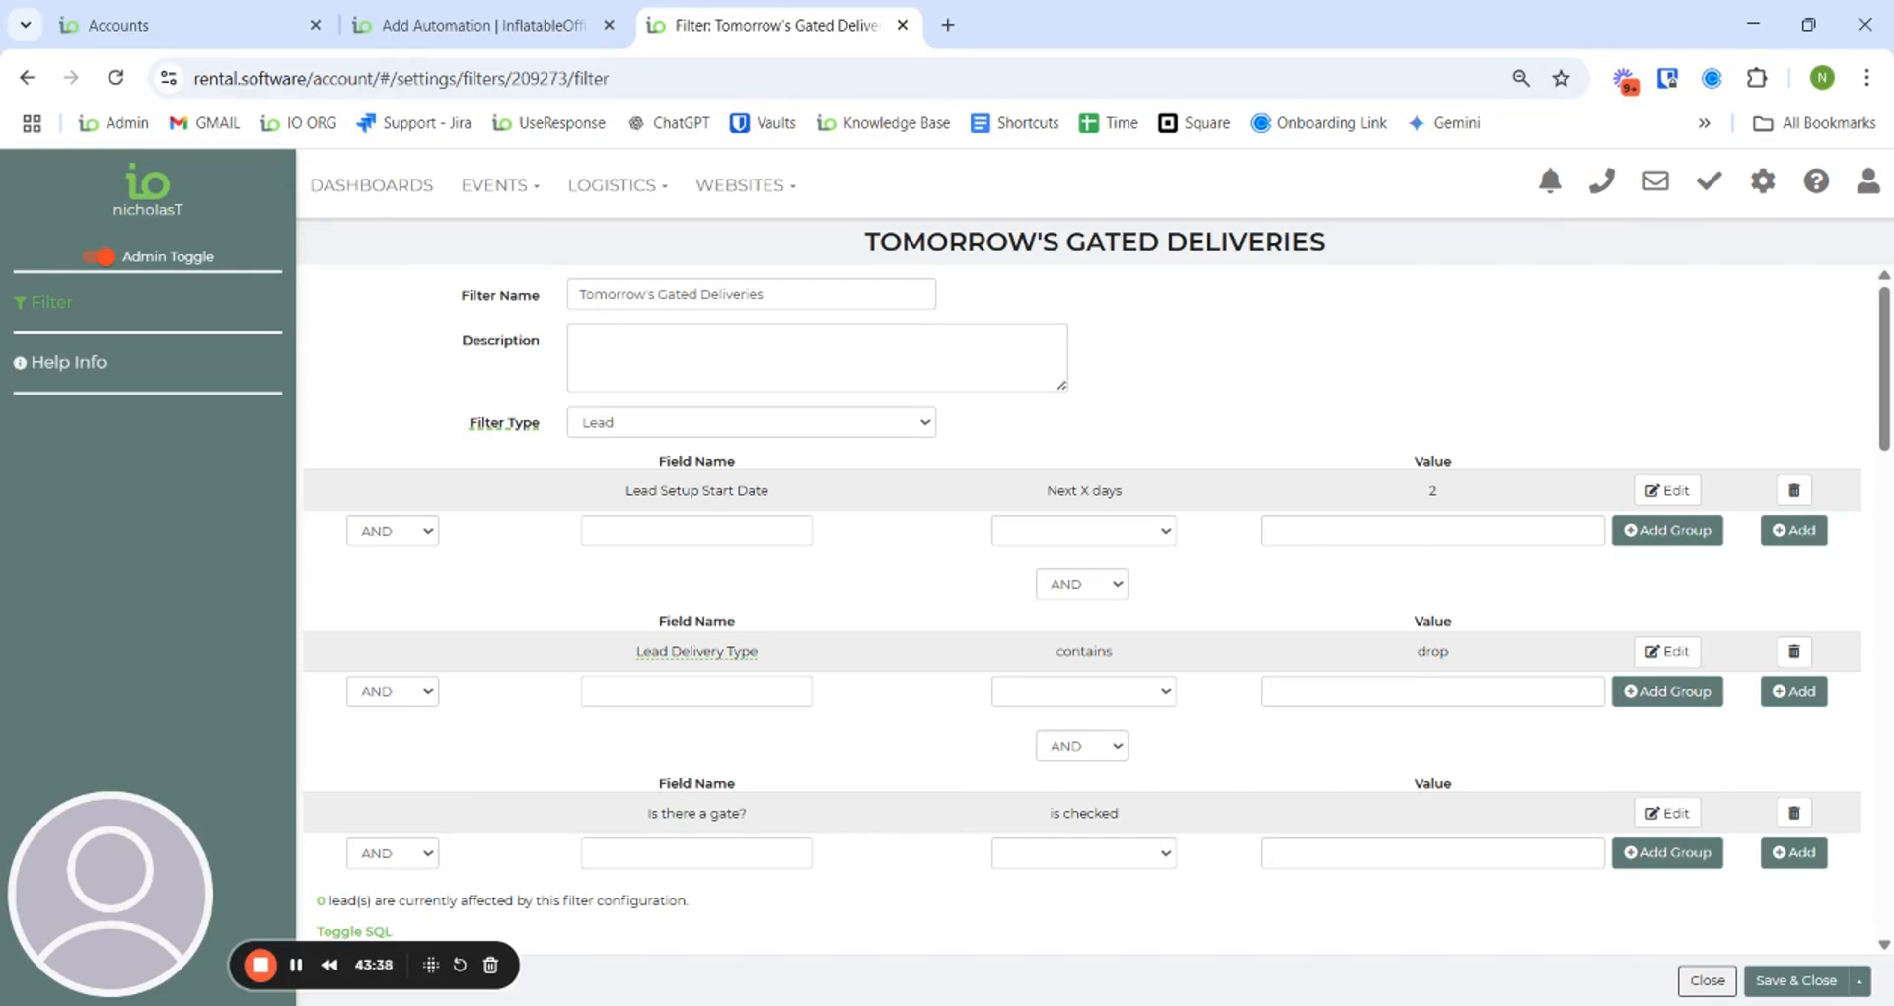
{"action": "left_click", "coordinate": [294, 967]}
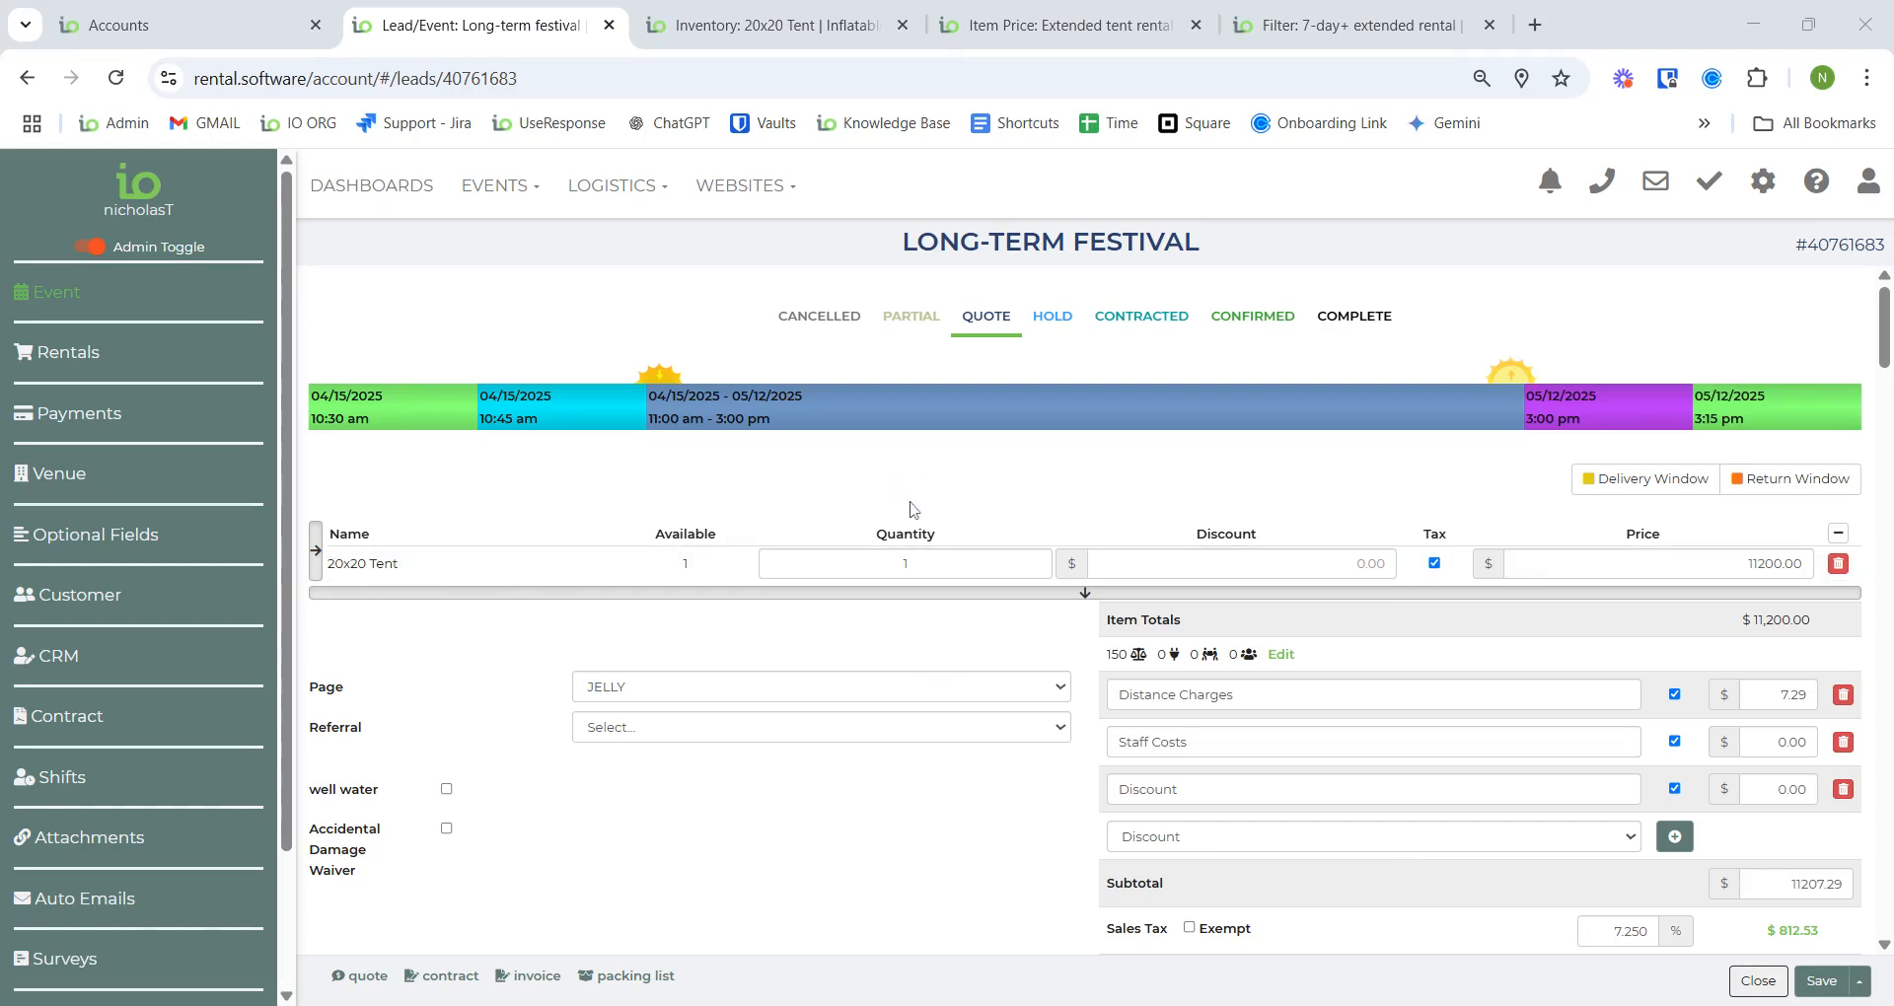
- Review the 20x20 Tent's pricing settings and the Long-term festival lead
{"action": "left_click", "coordinate": [784, 13]}
{"action": "left_click", "coordinate": [116, 482]}
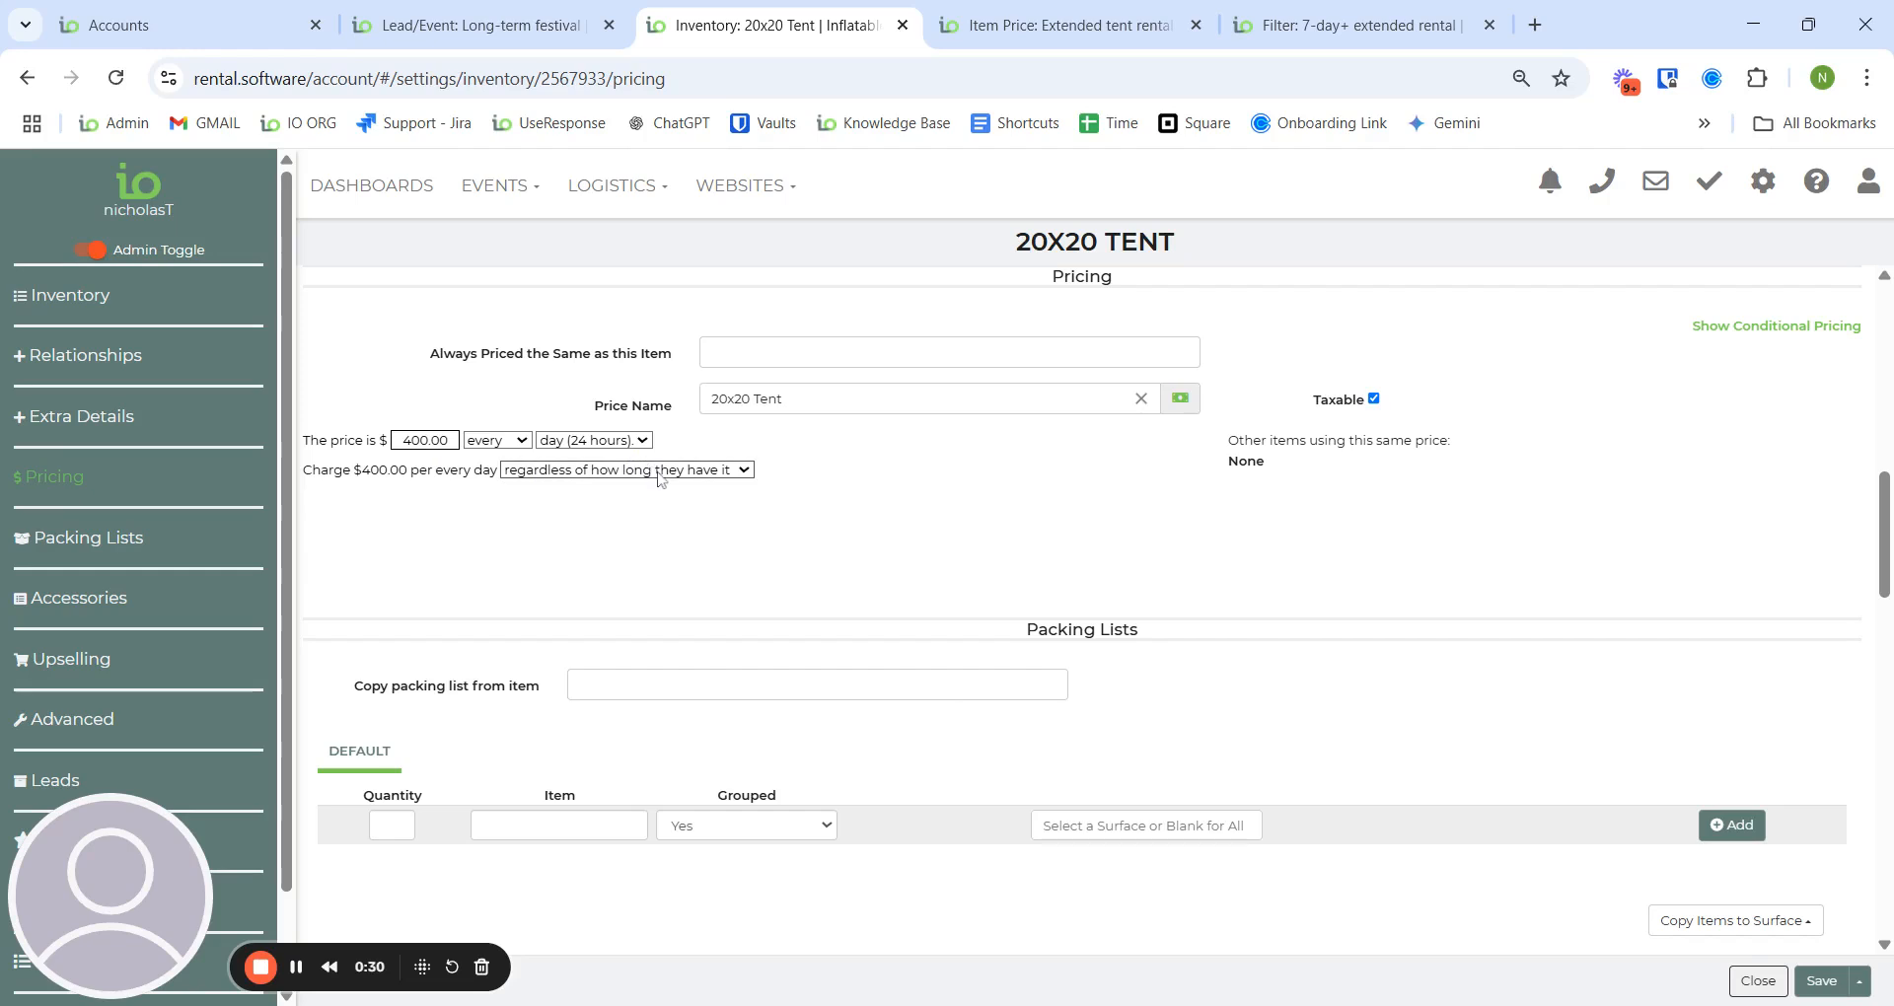
{"action": "left_click", "coordinate": [567, 28]}
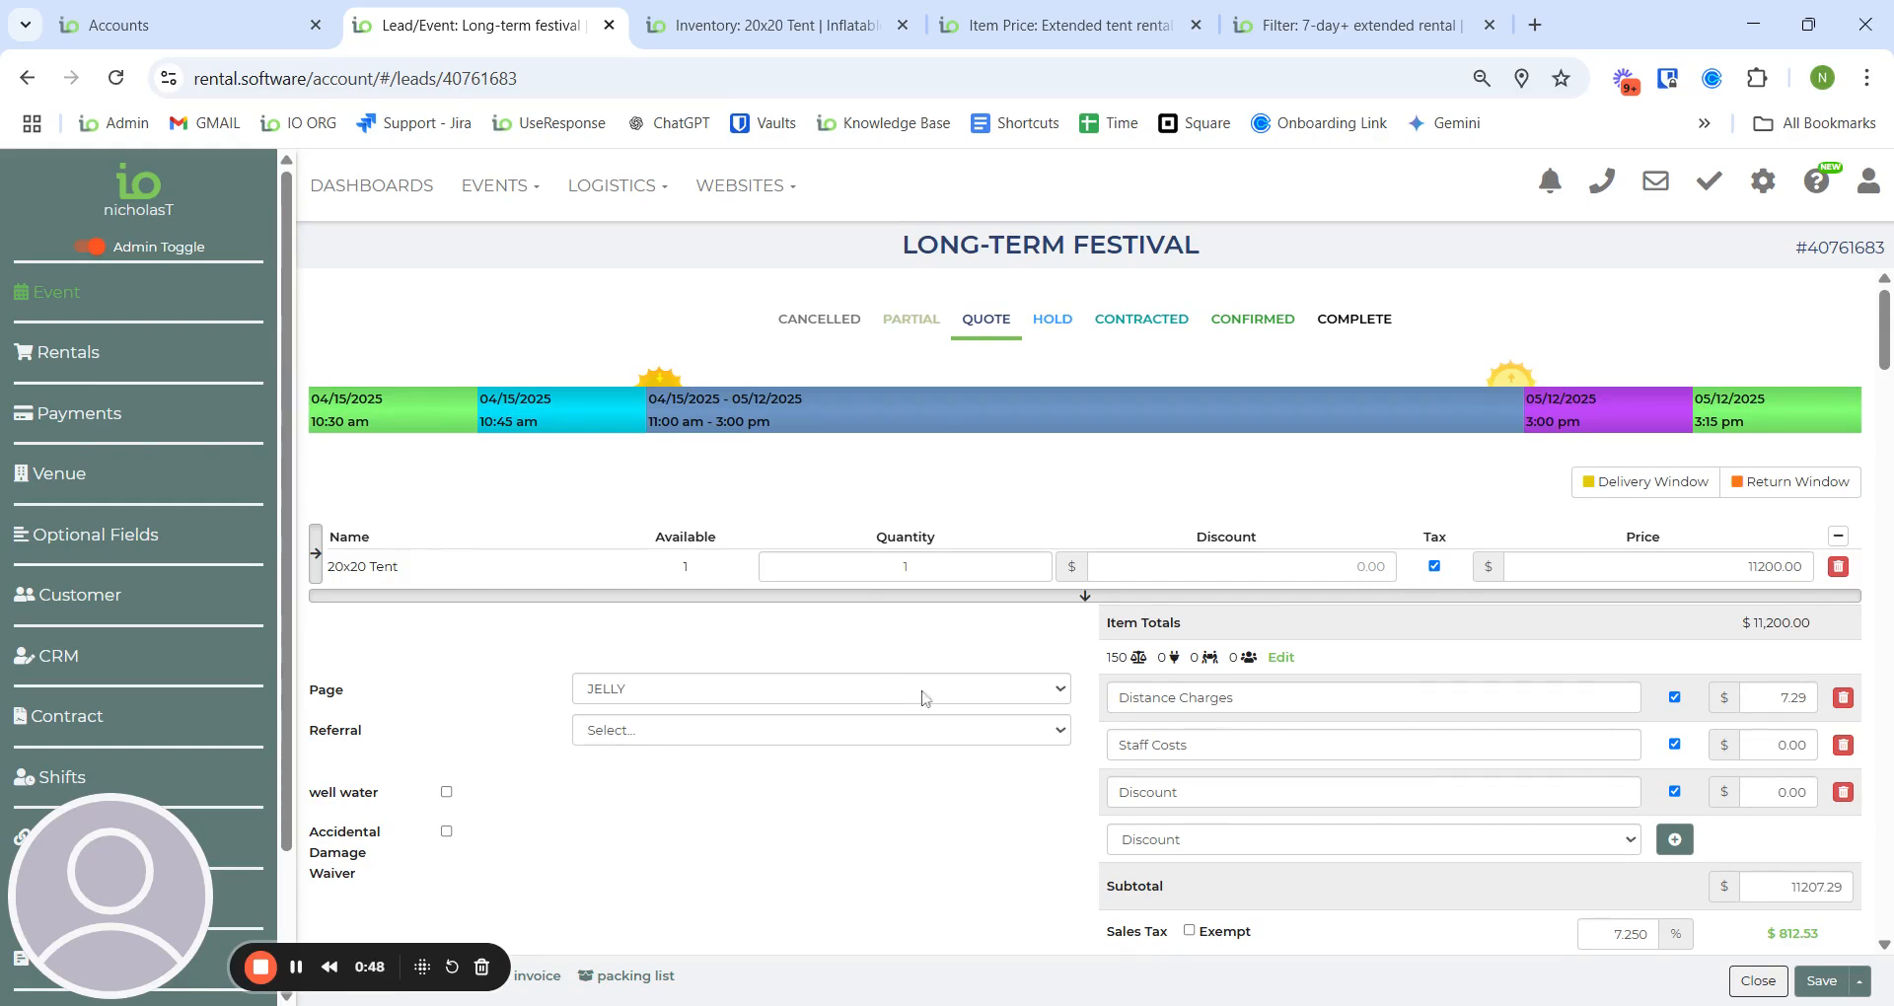
- Compare the Extended tent rental price ($1000.00 per week) with the 7-day+ extended rental filter
{"action": "left_click", "coordinate": [1055, 38]}
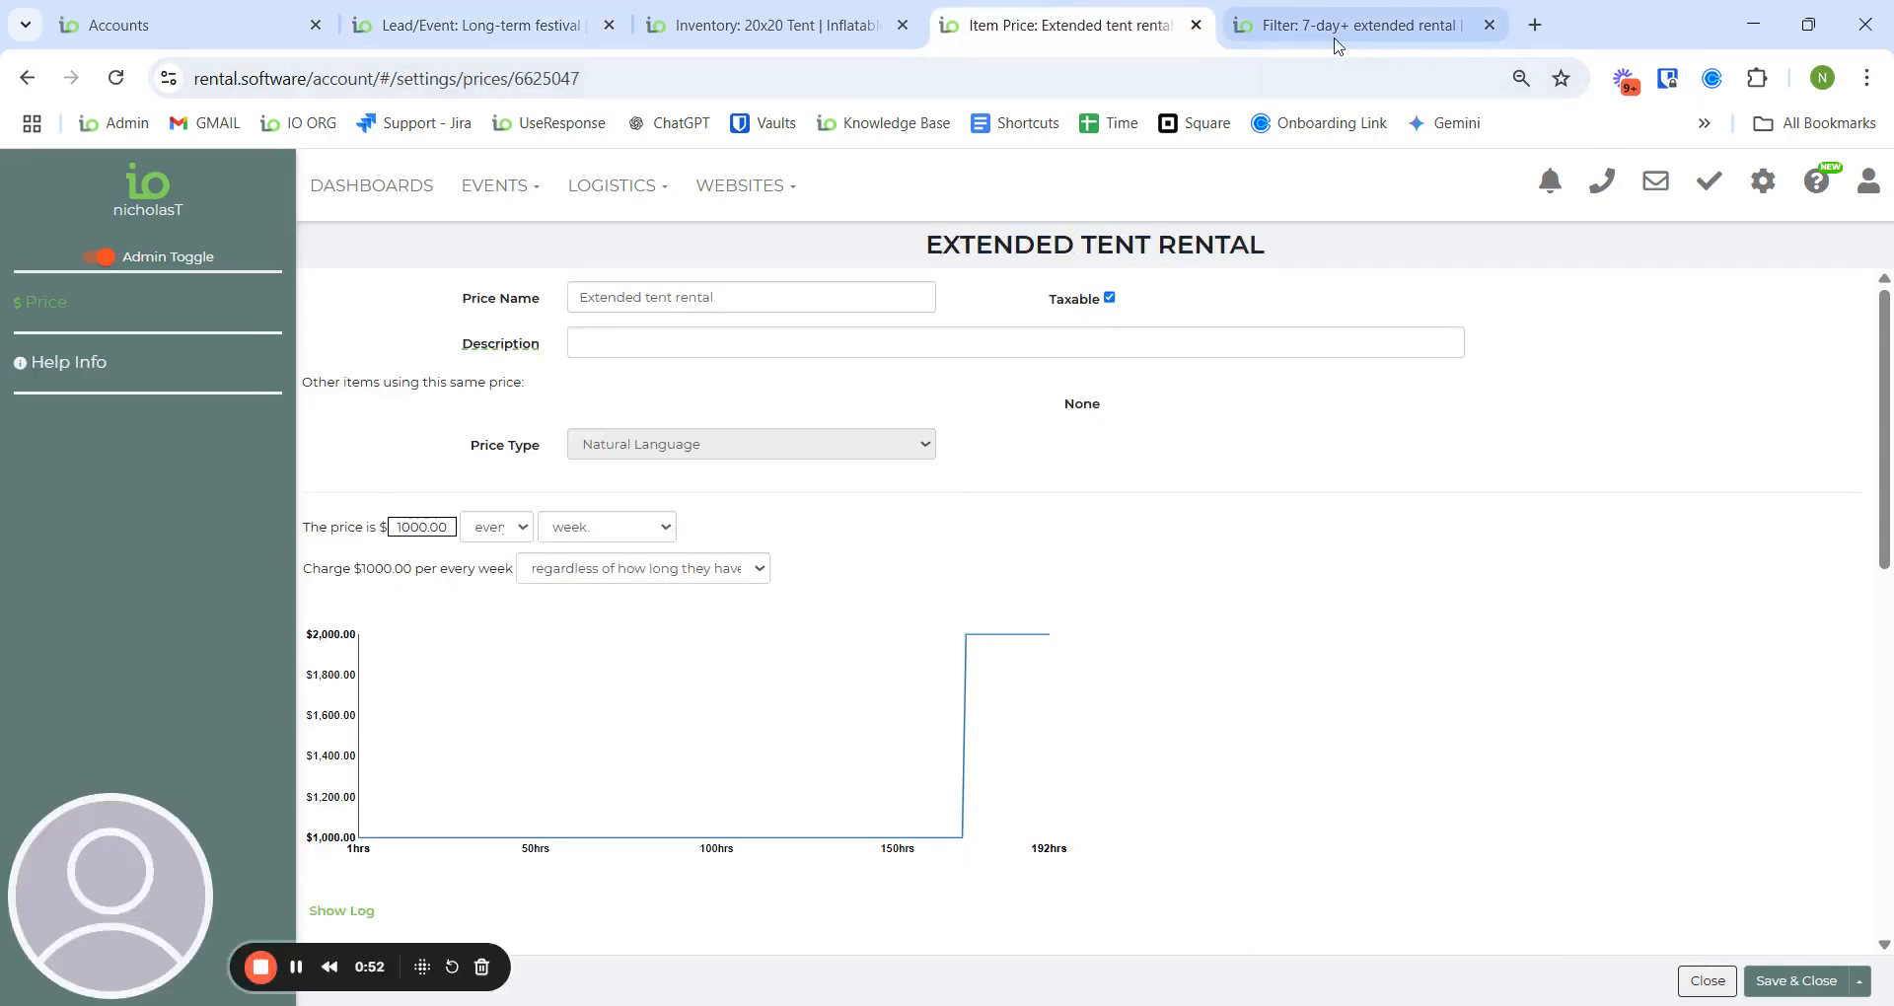
{"action": "left_click", "coordinate": [1331, 31]}
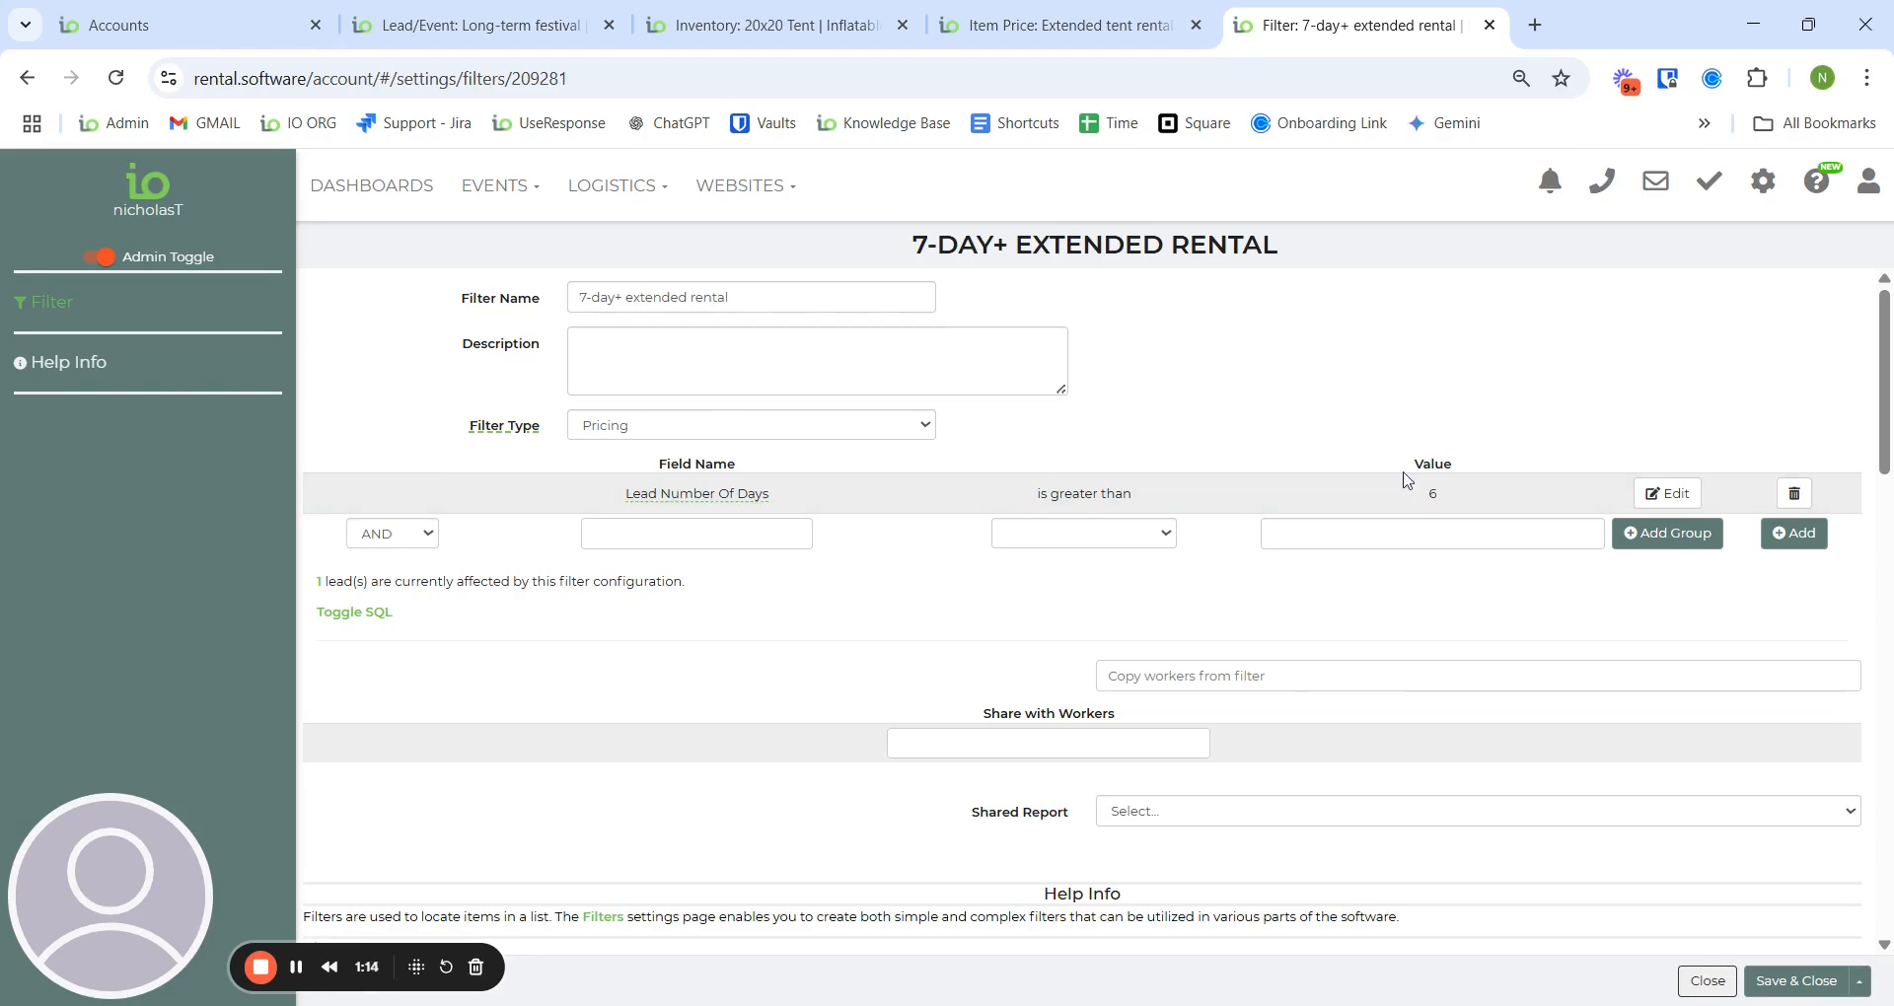
{"action": "left_click", "coordinate": [770, 25]}
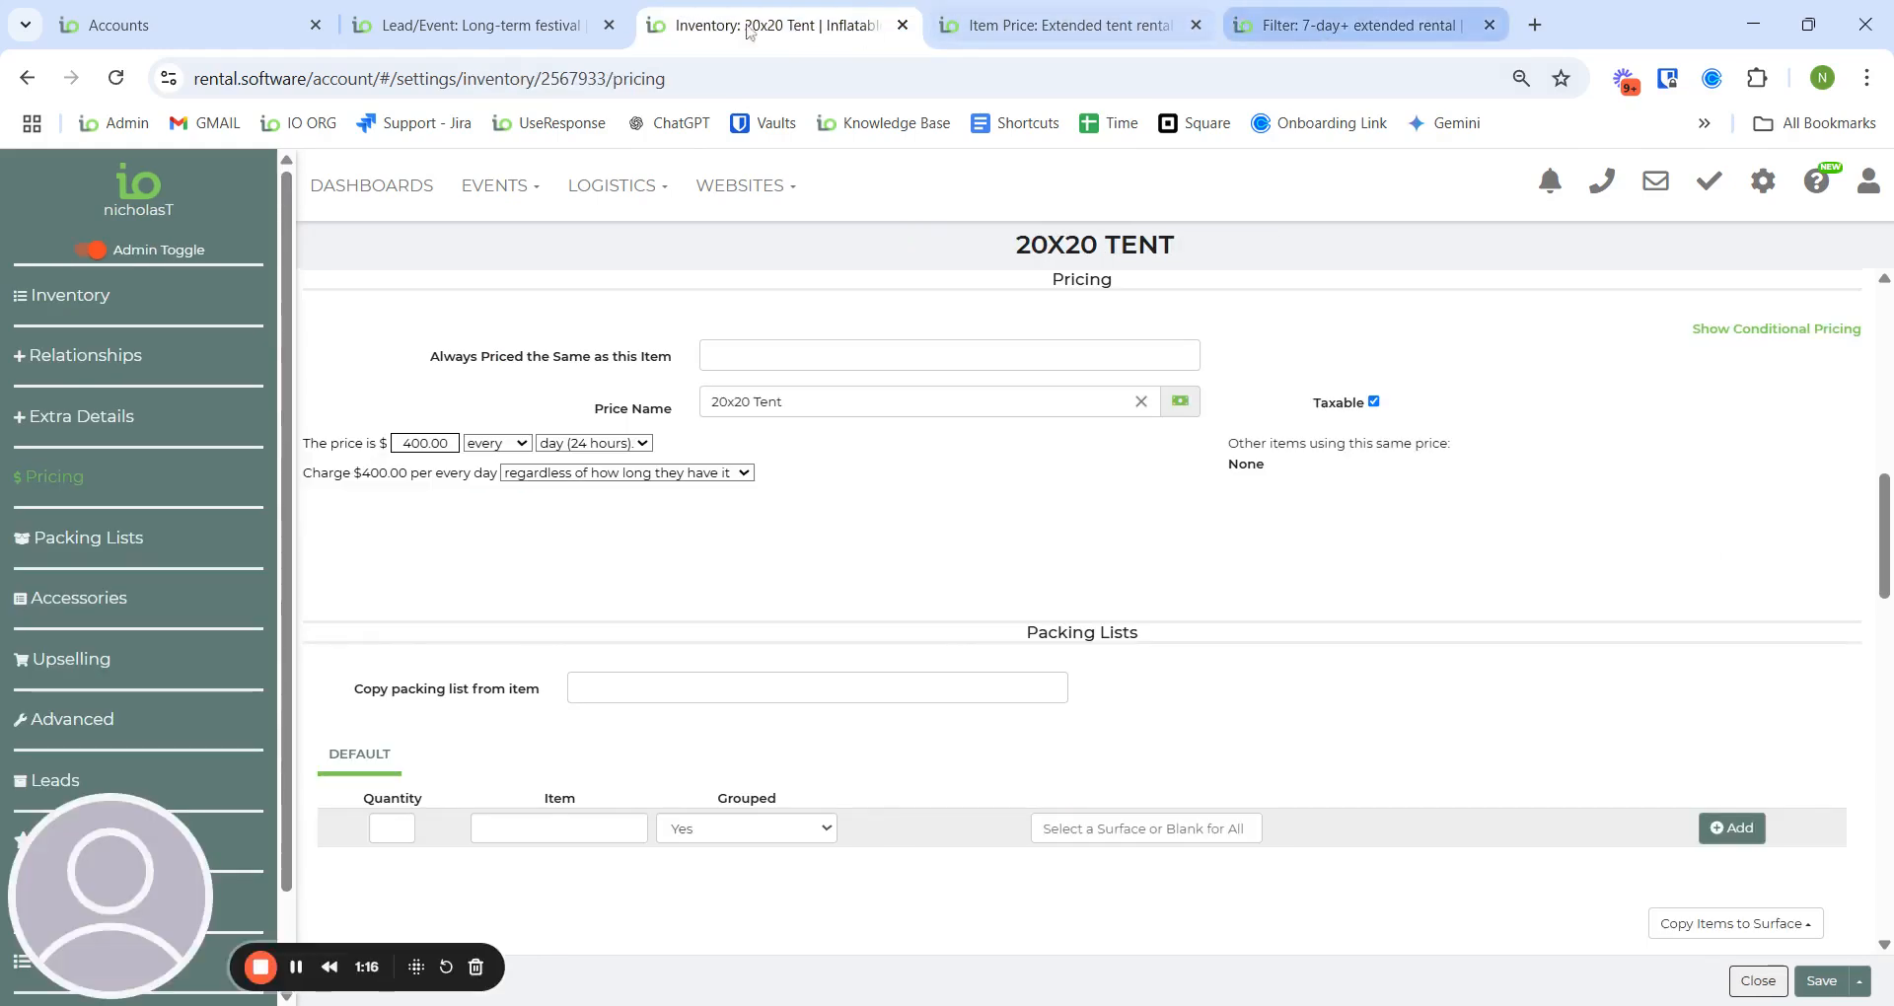
{"action": "left_click", "coordinate": [516, 30]}
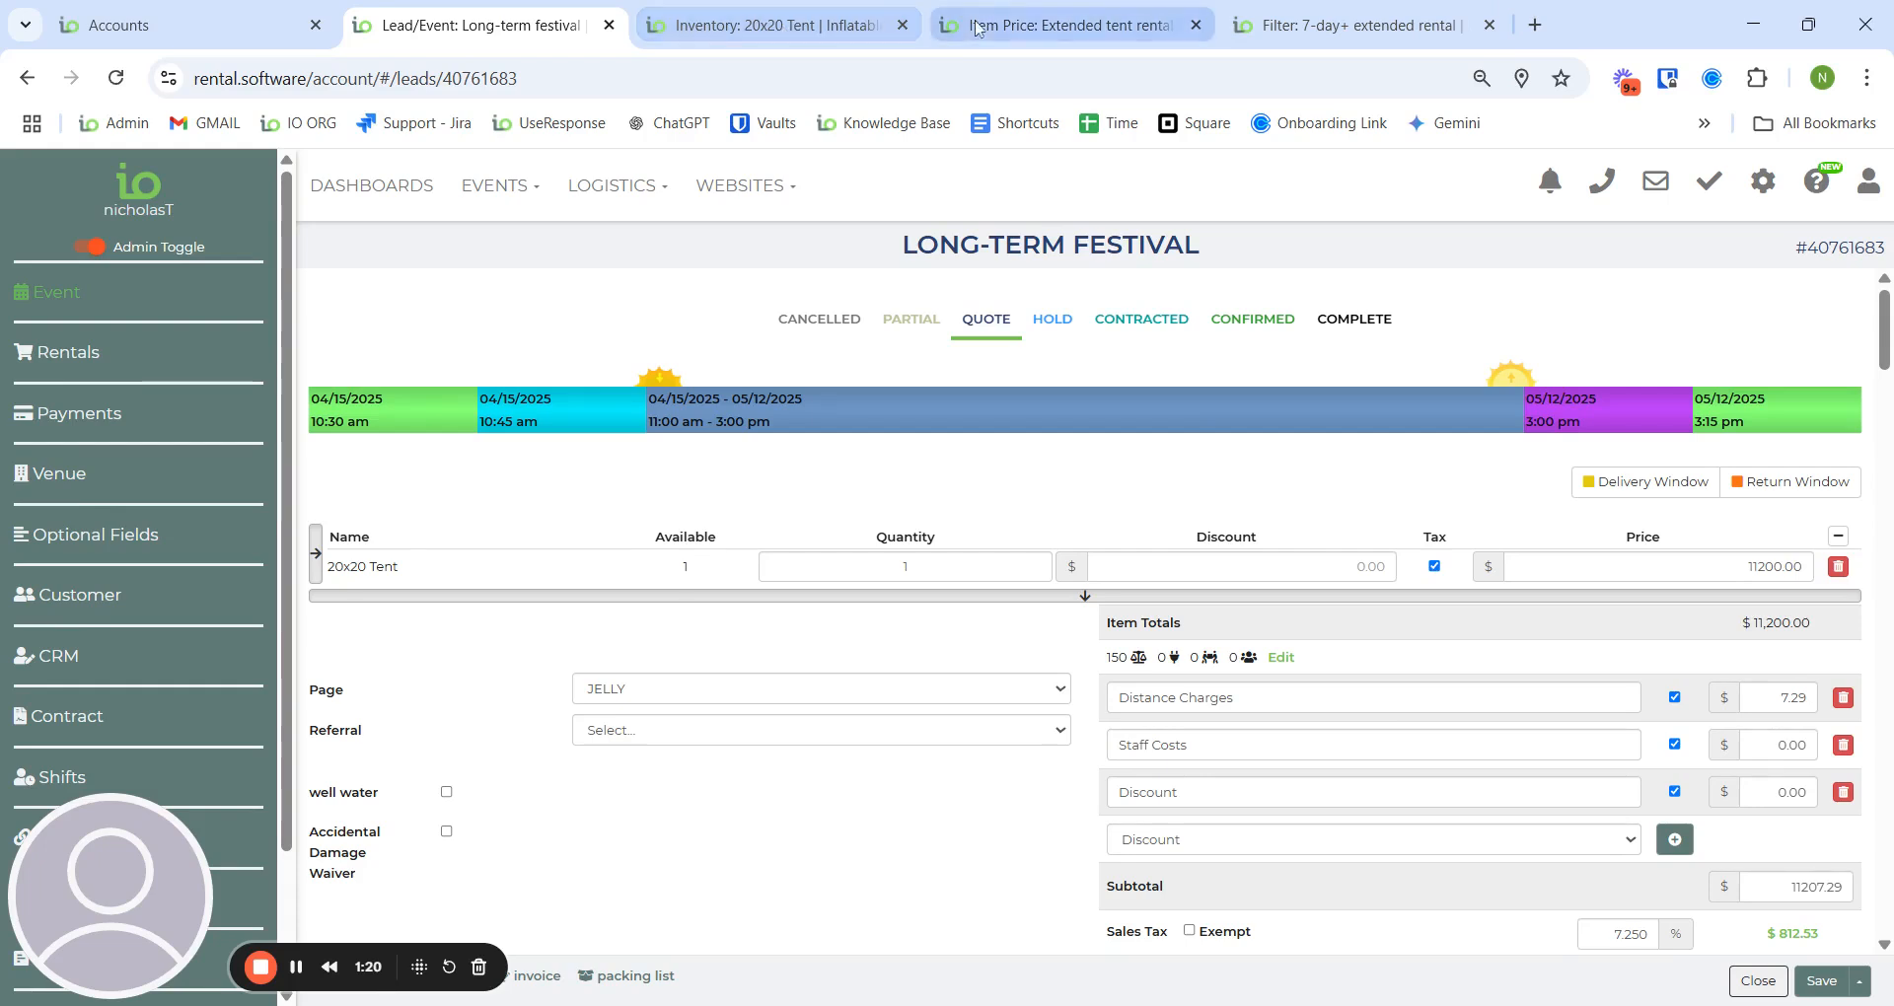
{"action": "left_click", "coordinate": [1052, 28]}
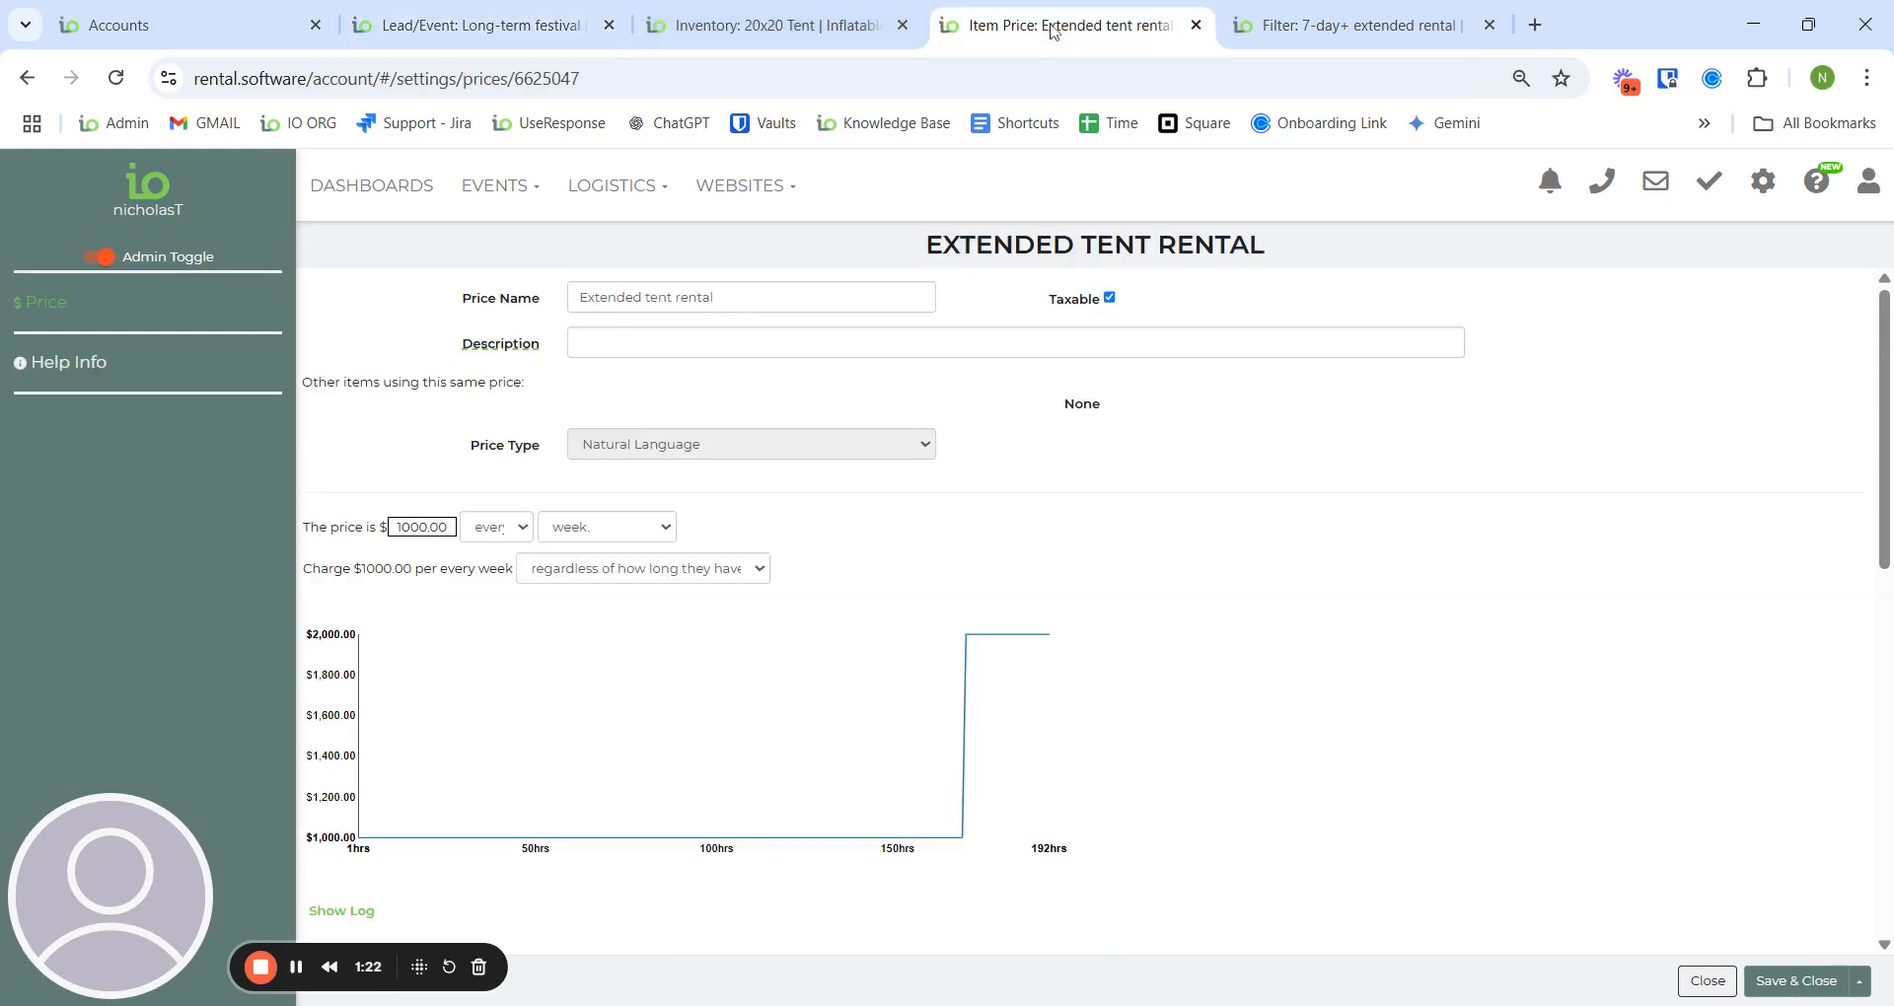
- Open and close the account settings list, then return to the 20x20 Tent's pricing table
{"action": "left_click", "coordinate": [1764, 197]}
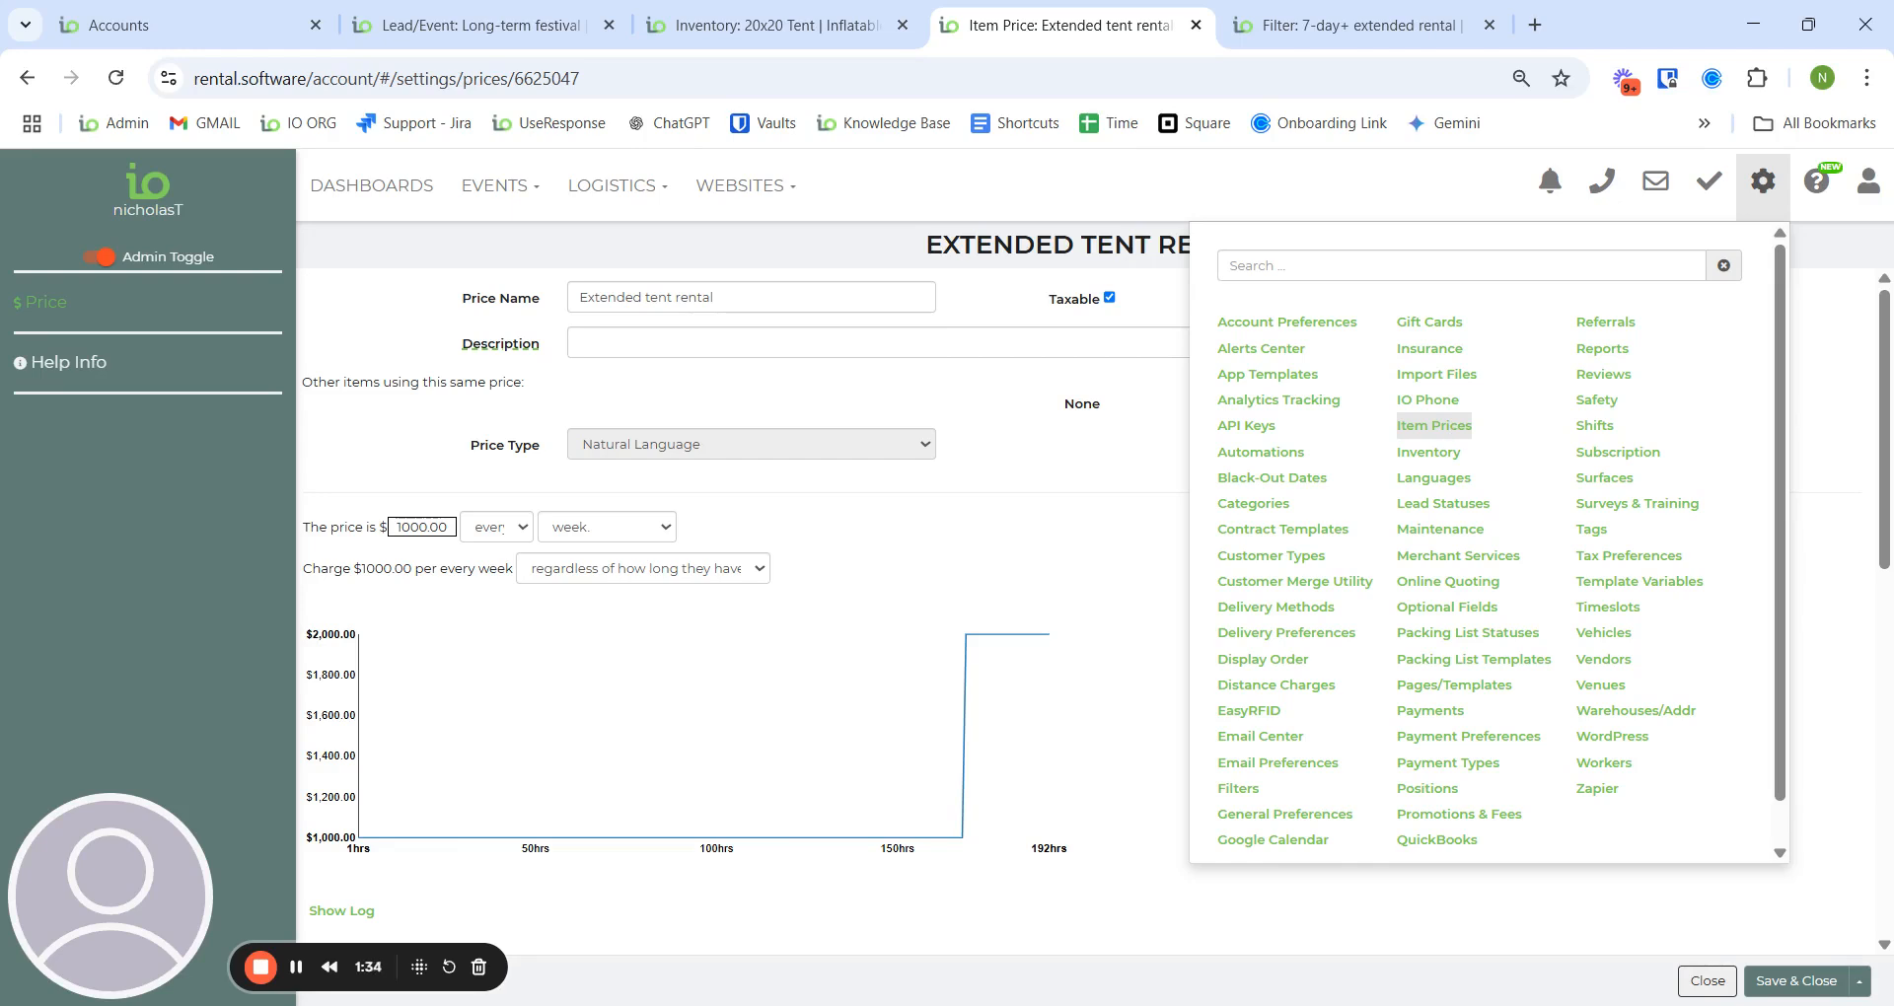
{"action": "left_click", "coordinate": [1152, 482]}
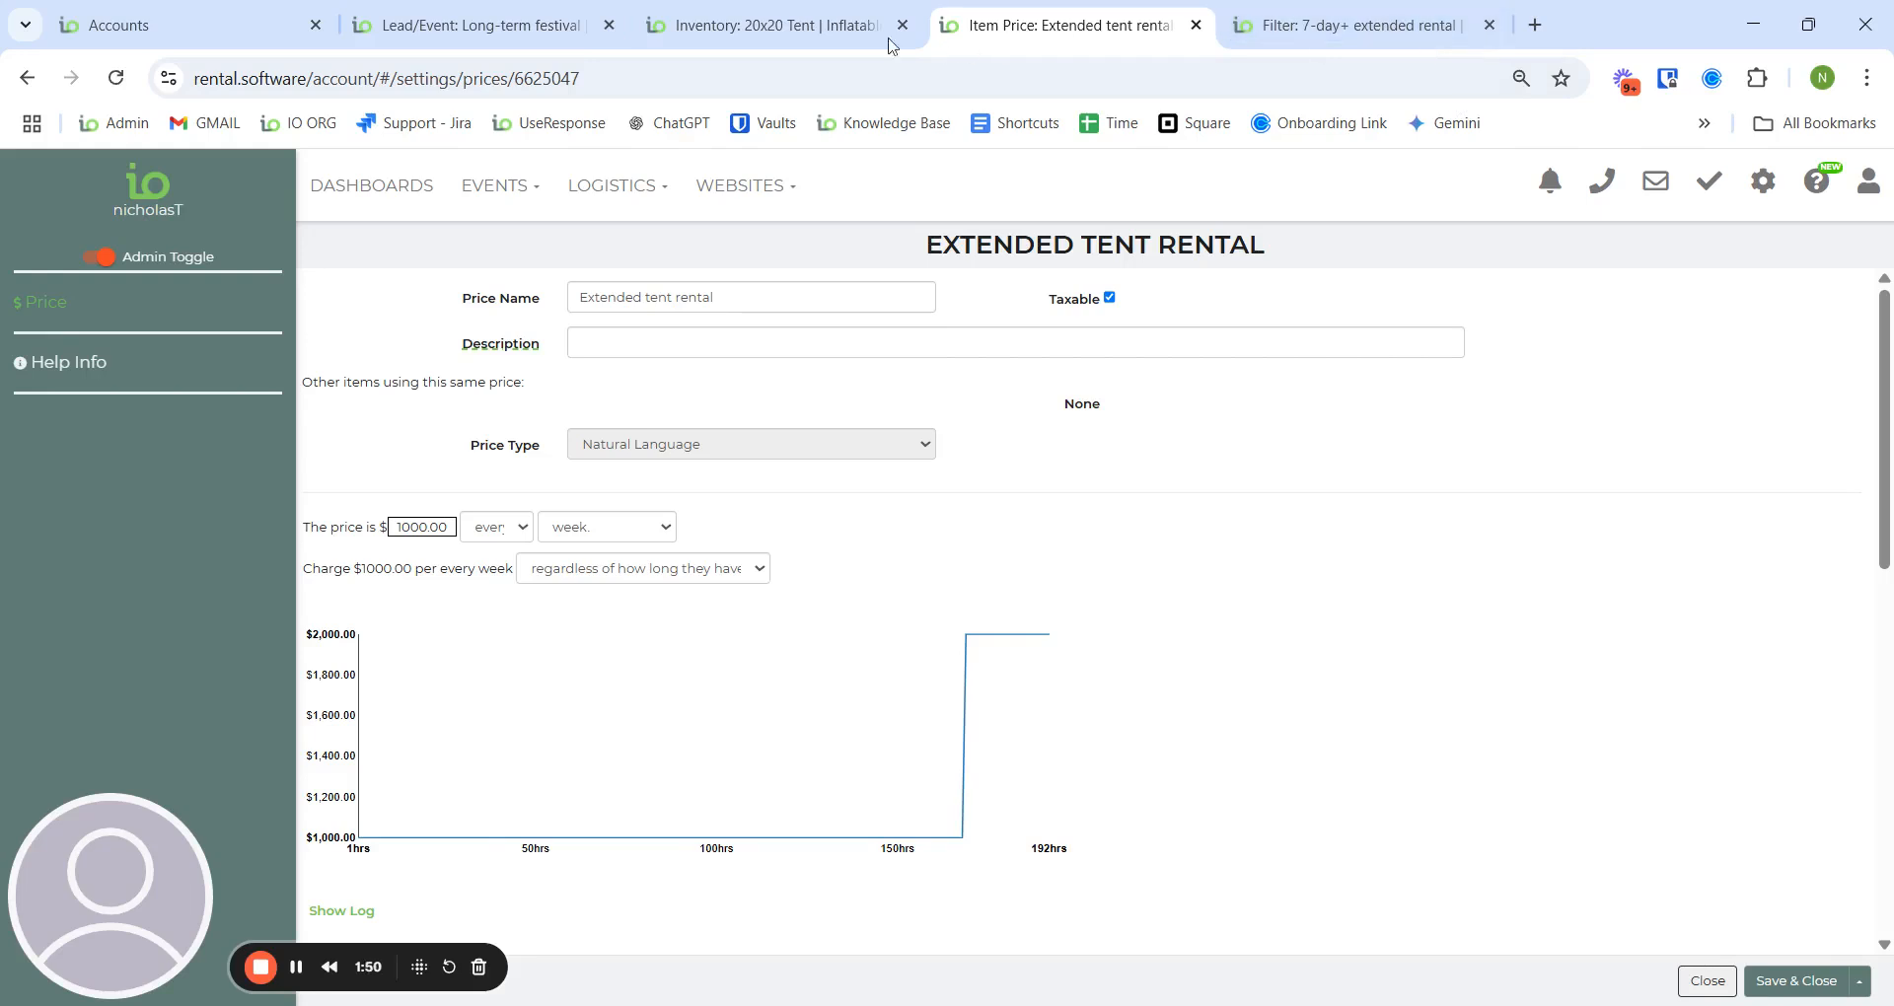
{"action": "left_click", "coordinate": [779, 26]}
{"action": "scroll", "coordinate": [1145, 494], "scroll_direction": "down", "scroll_amount": 1}
{"action": "scroll", "coordinate": [1145, 493], "scroll_direction": "up", "scroll_amount": 1}
- Add a 20x20 Tent rule pricing with Extended tent rental when 7-day+ extended rental matches, and save
{"action": "left_click", "coordinate": [1811, 331]}
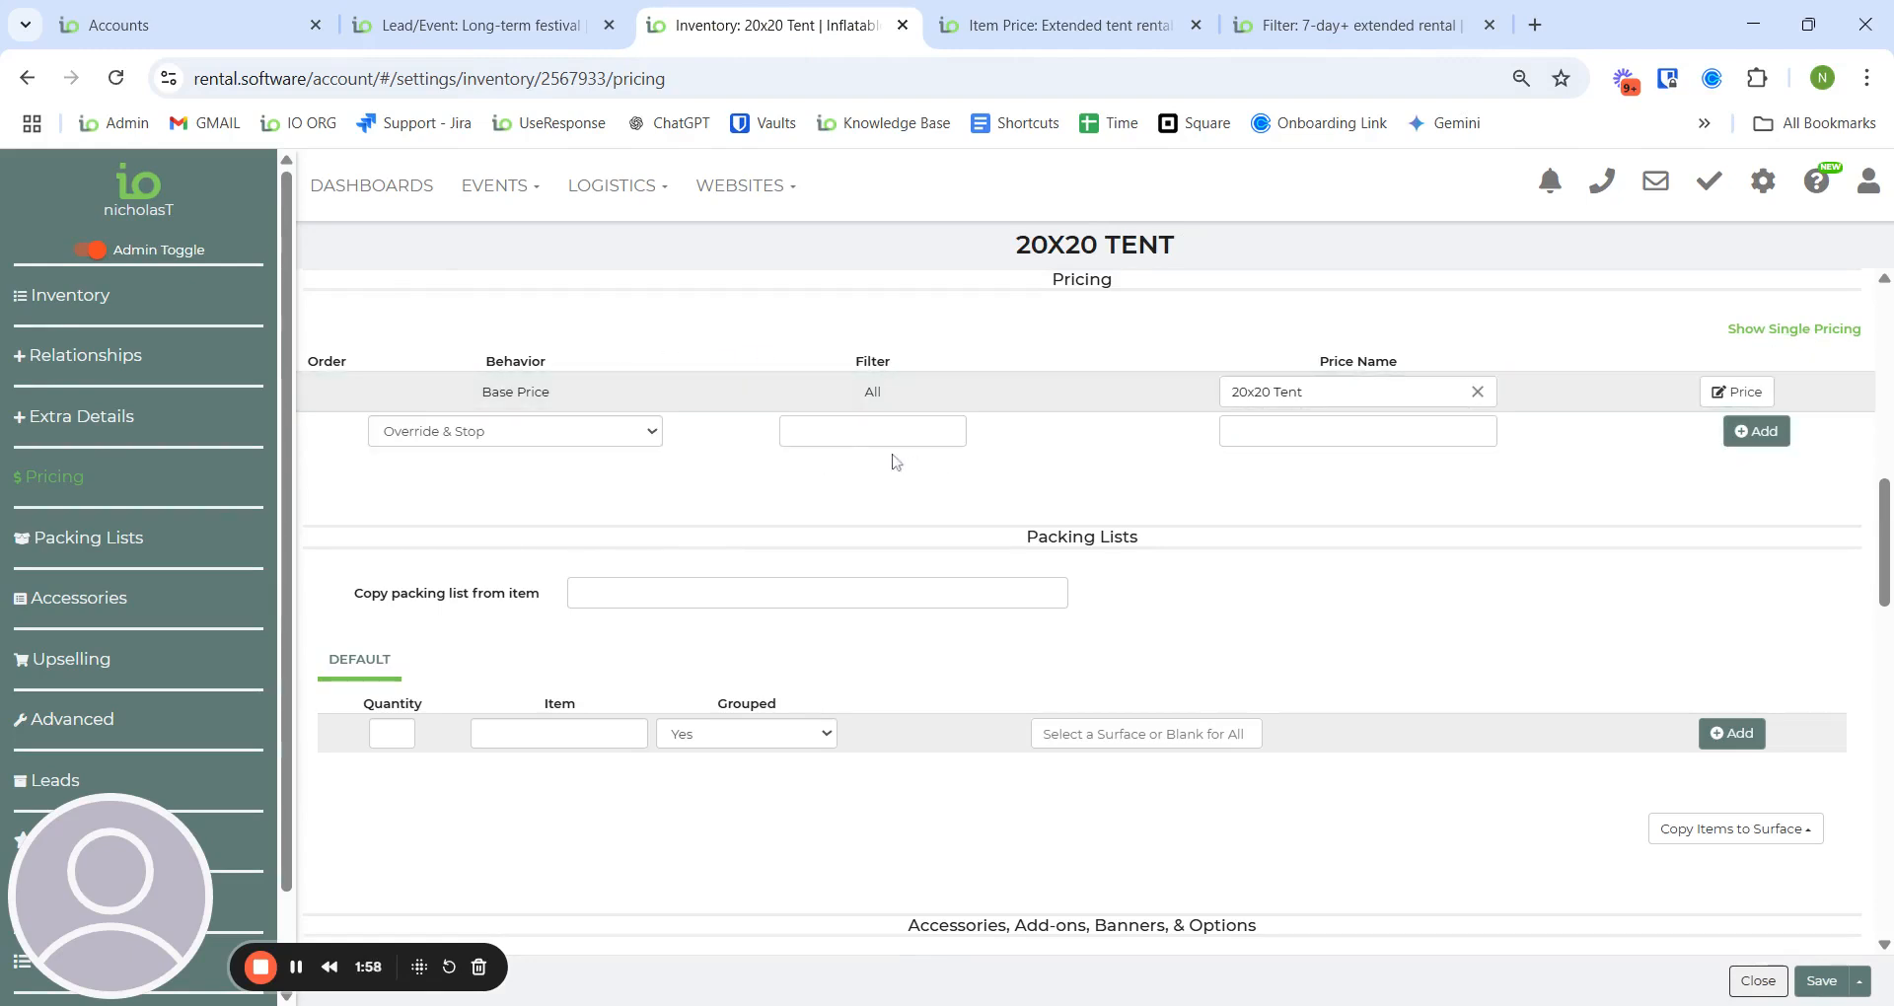
{"action": "left_click", "coordinate": [790, 431]}
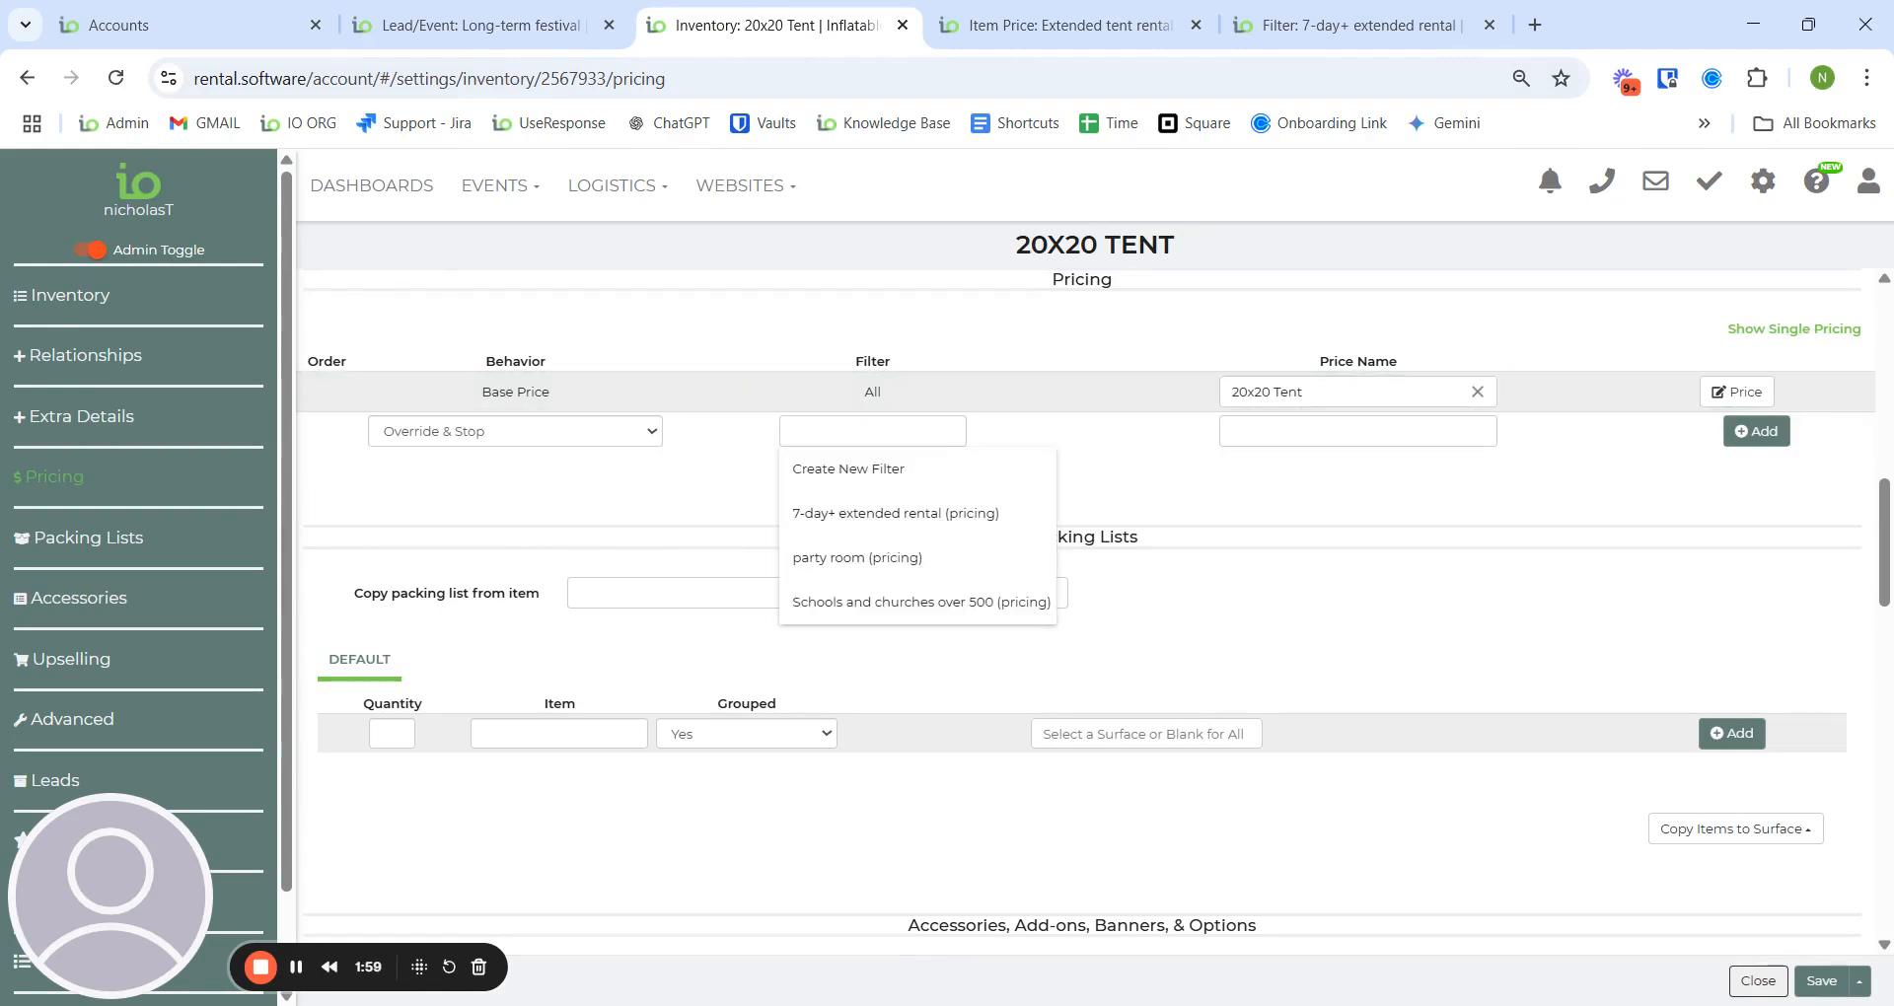
{"action": "left_click", "coordinate": [951, 516]}
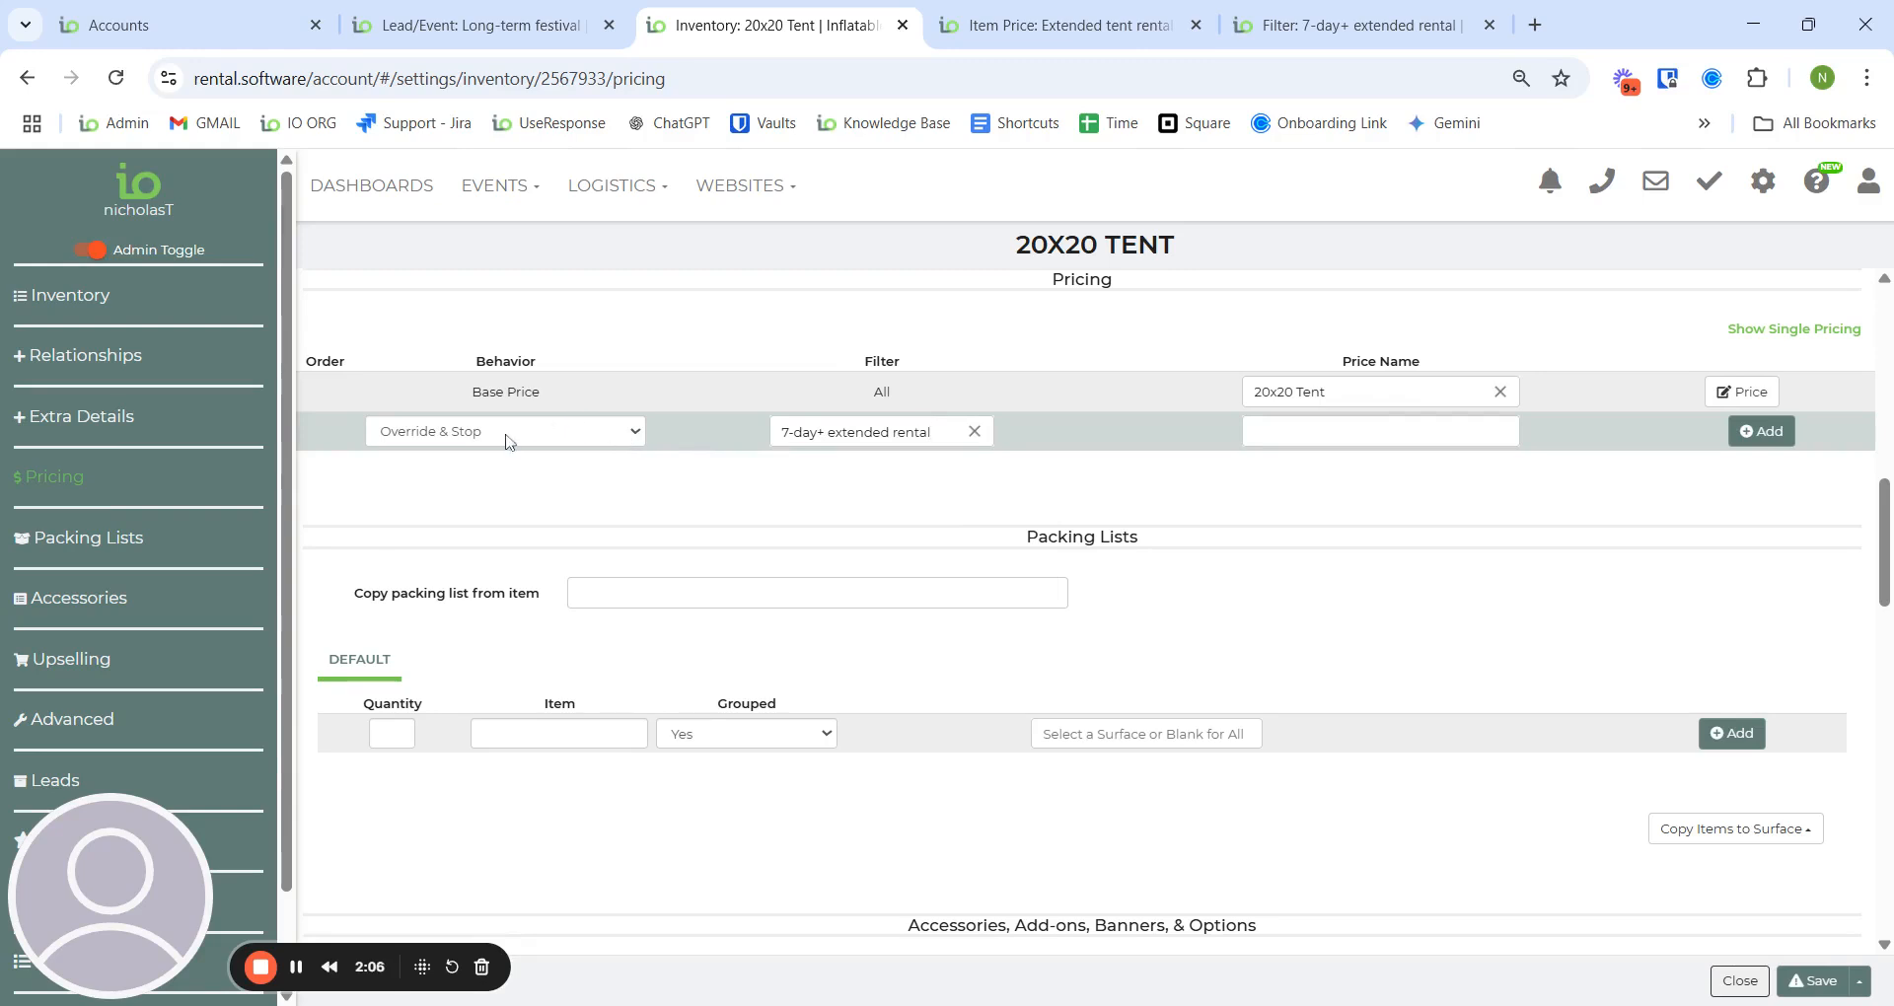
{"action": "left_click", "coordinate": [539, 444]}
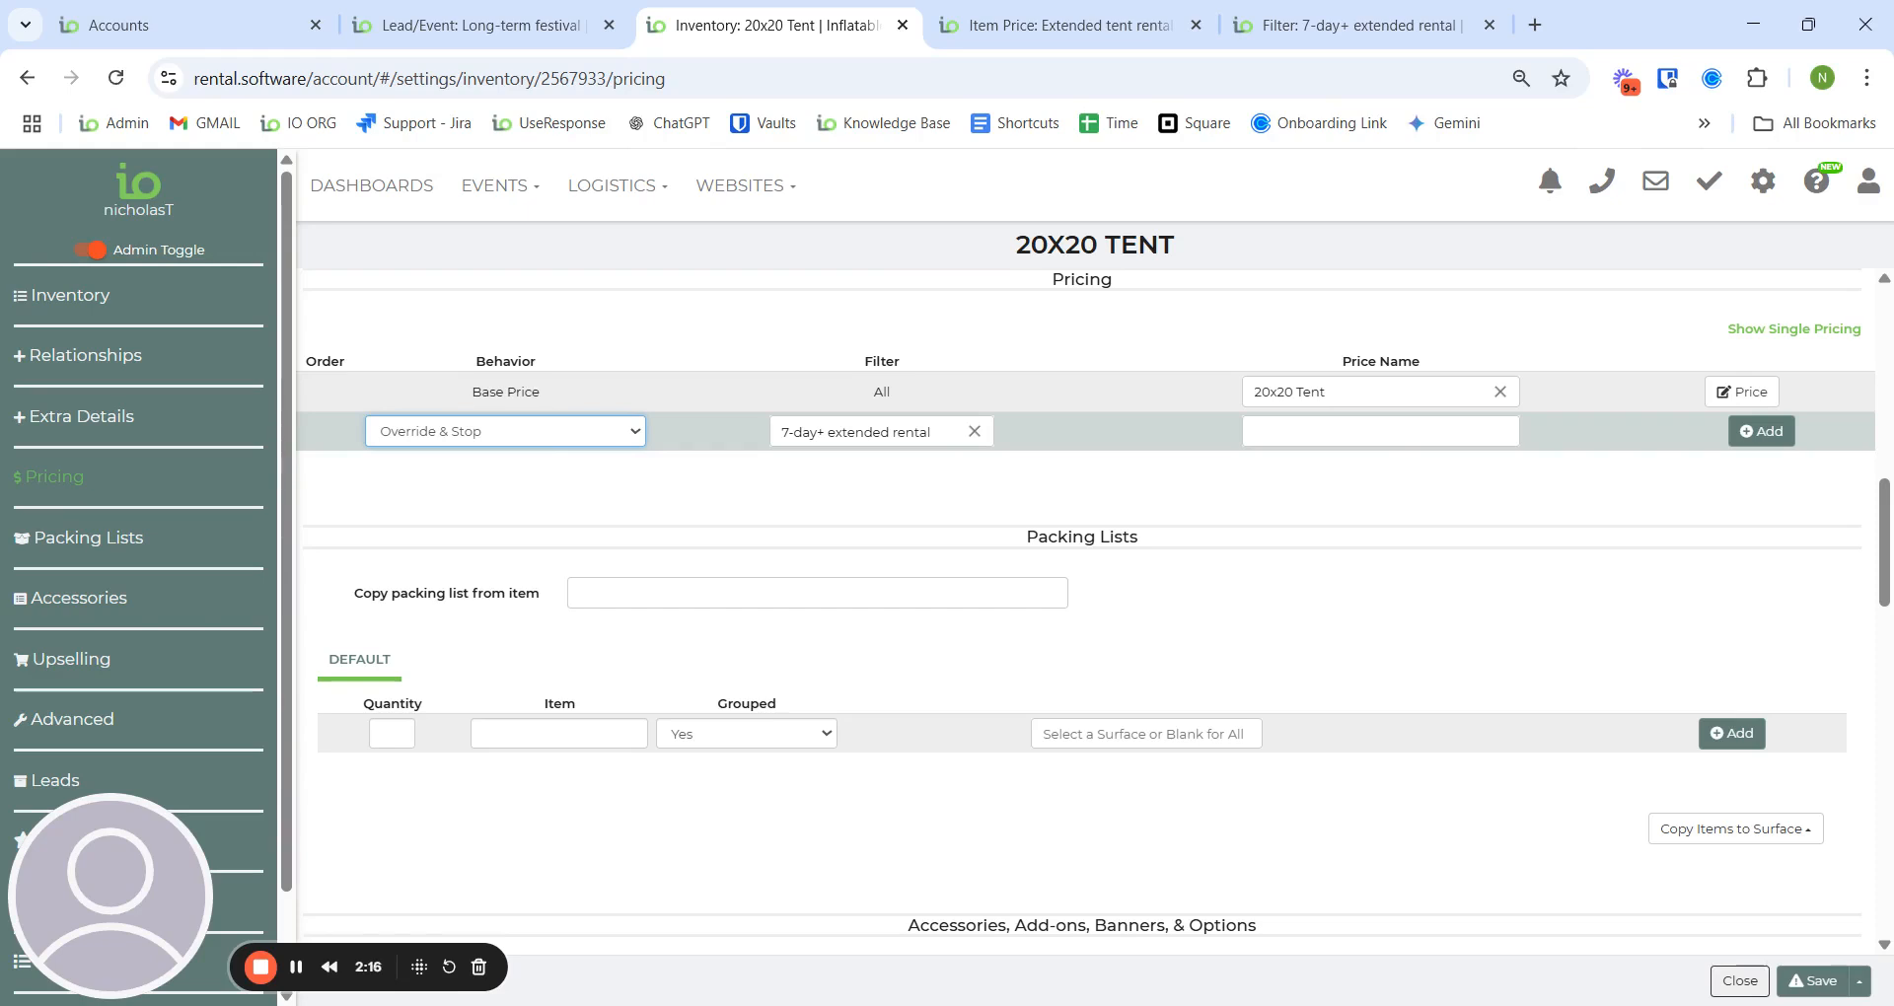
{"action": "left_click", "coordinate": [1322, 438]}
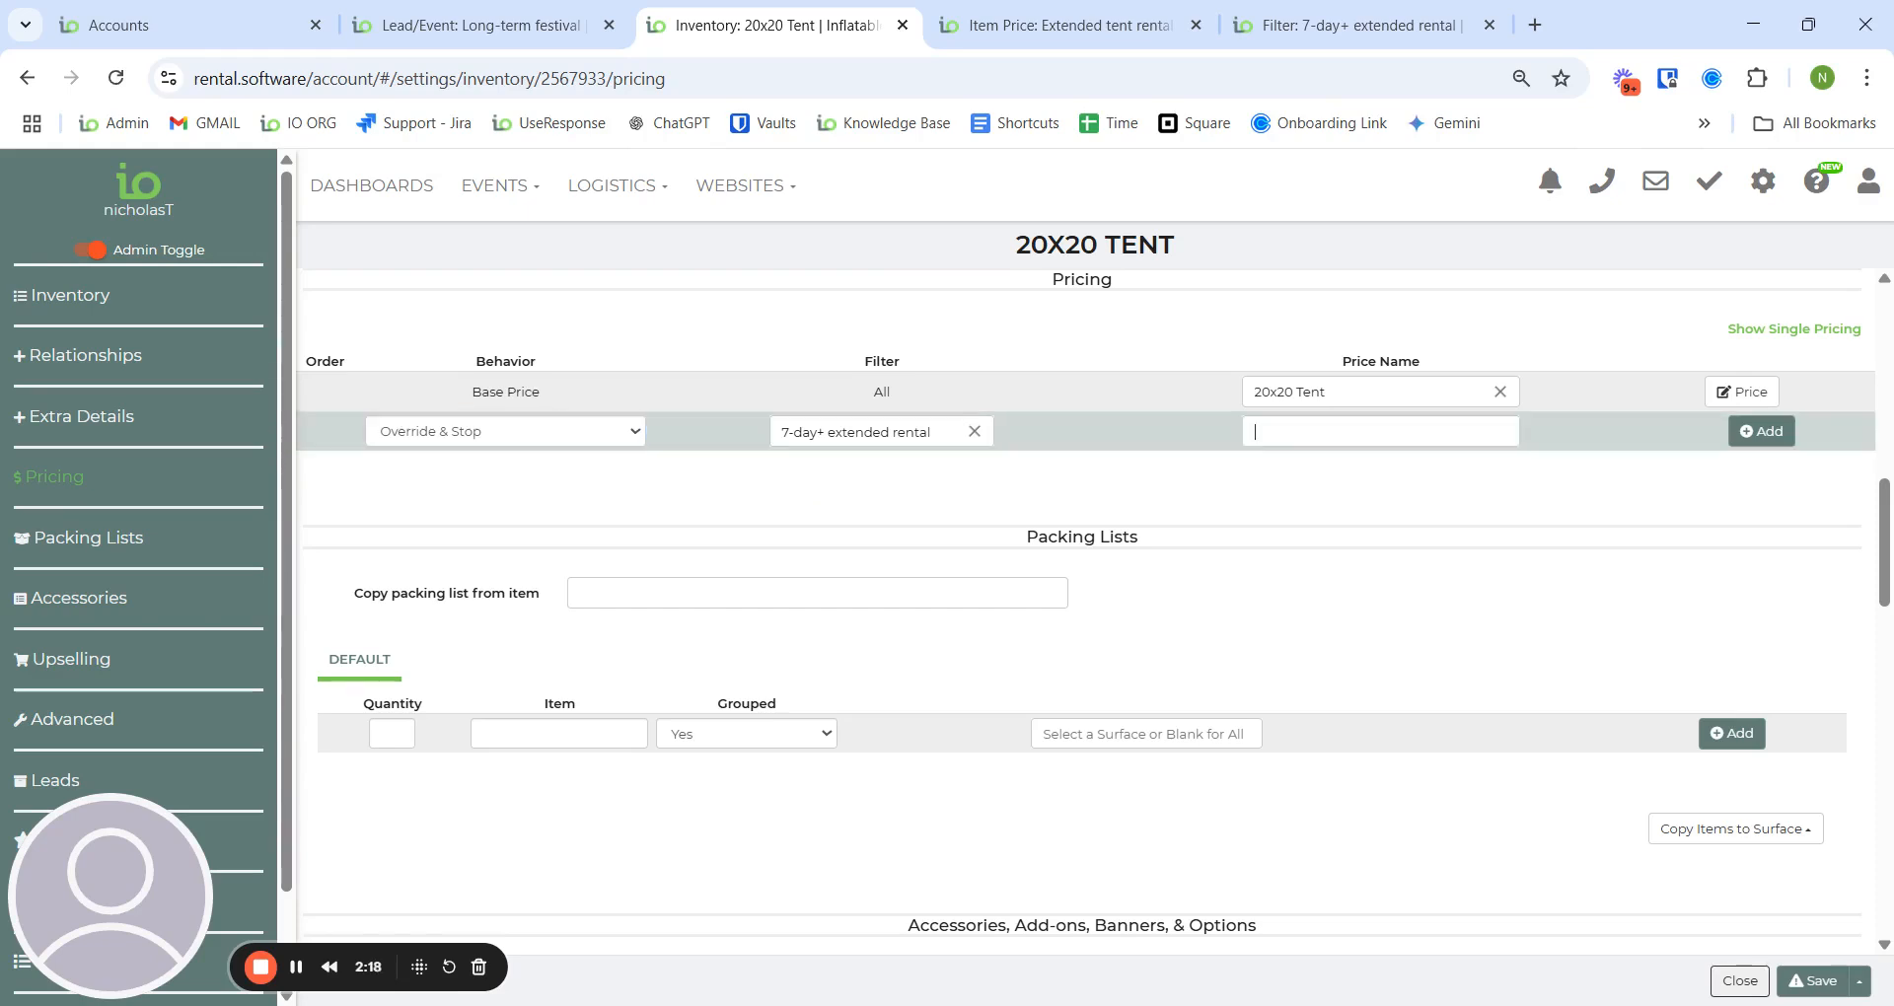
{"action": "type", "text": "extended"}
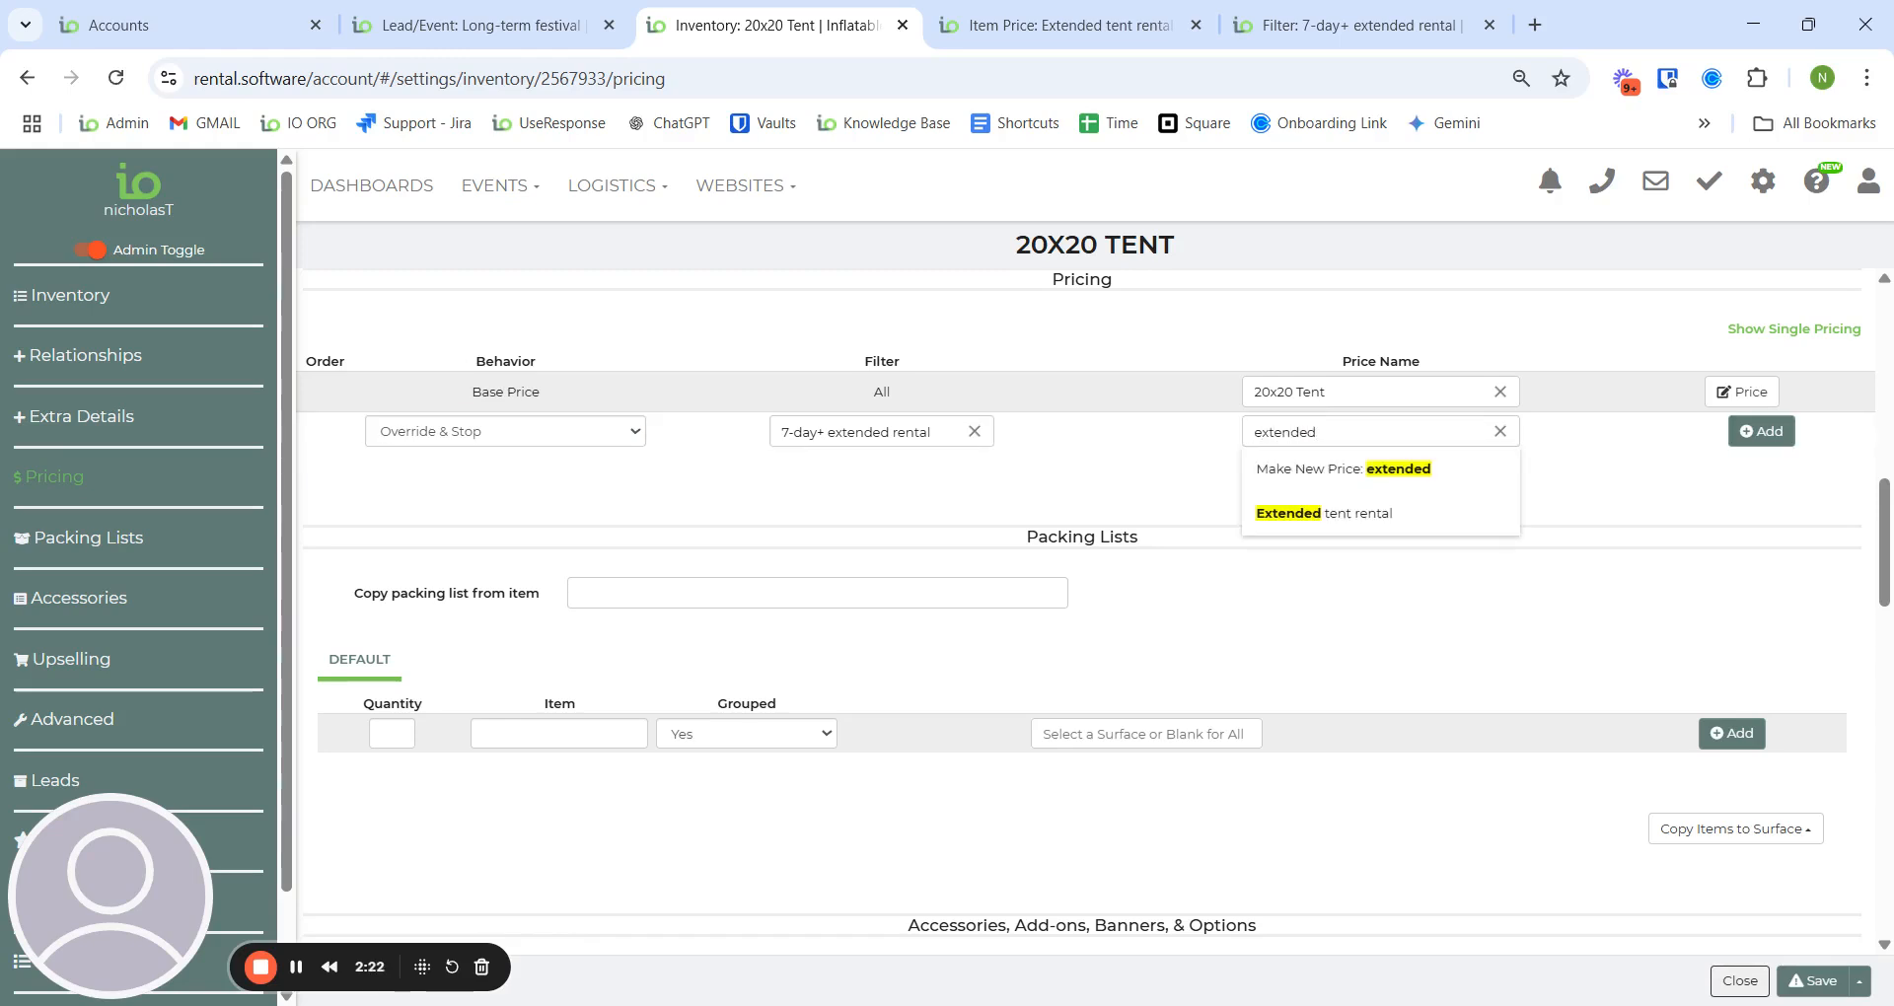
{"action": "left_click", "coordinate": [1324, 513]}
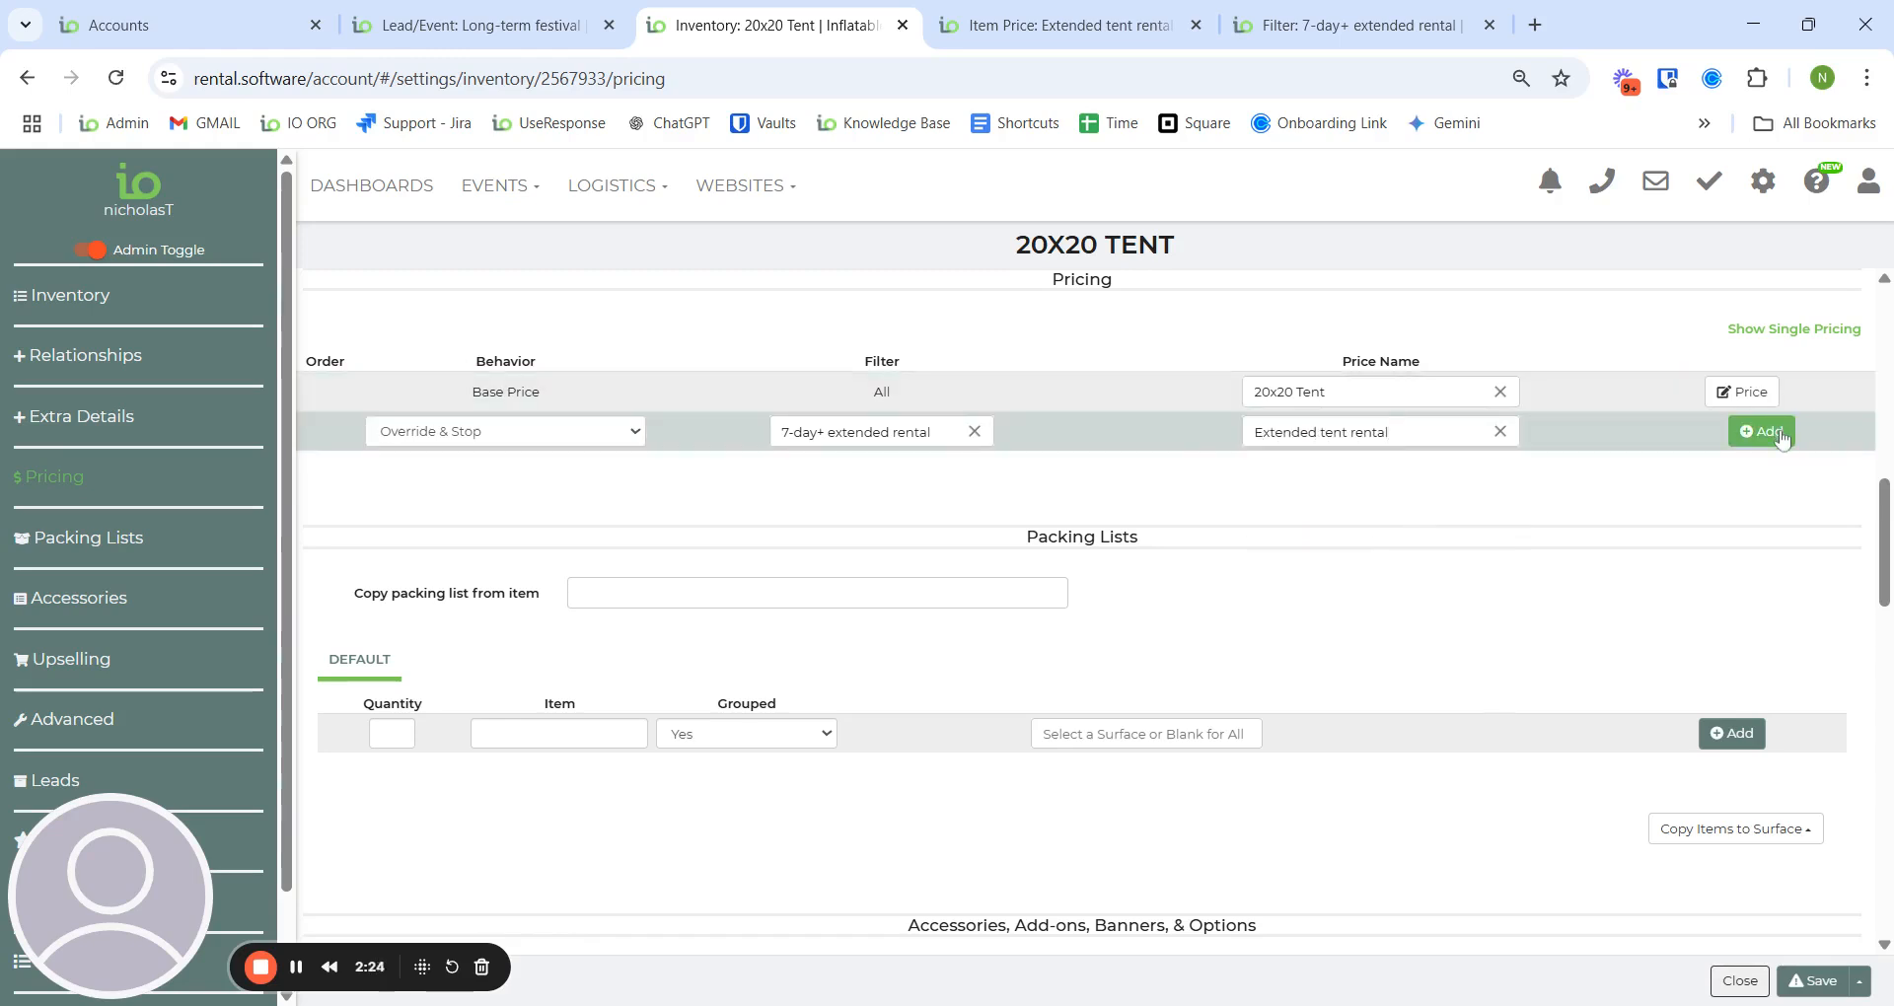
{"action": "left_click", "coordinate": [1761, 431]}
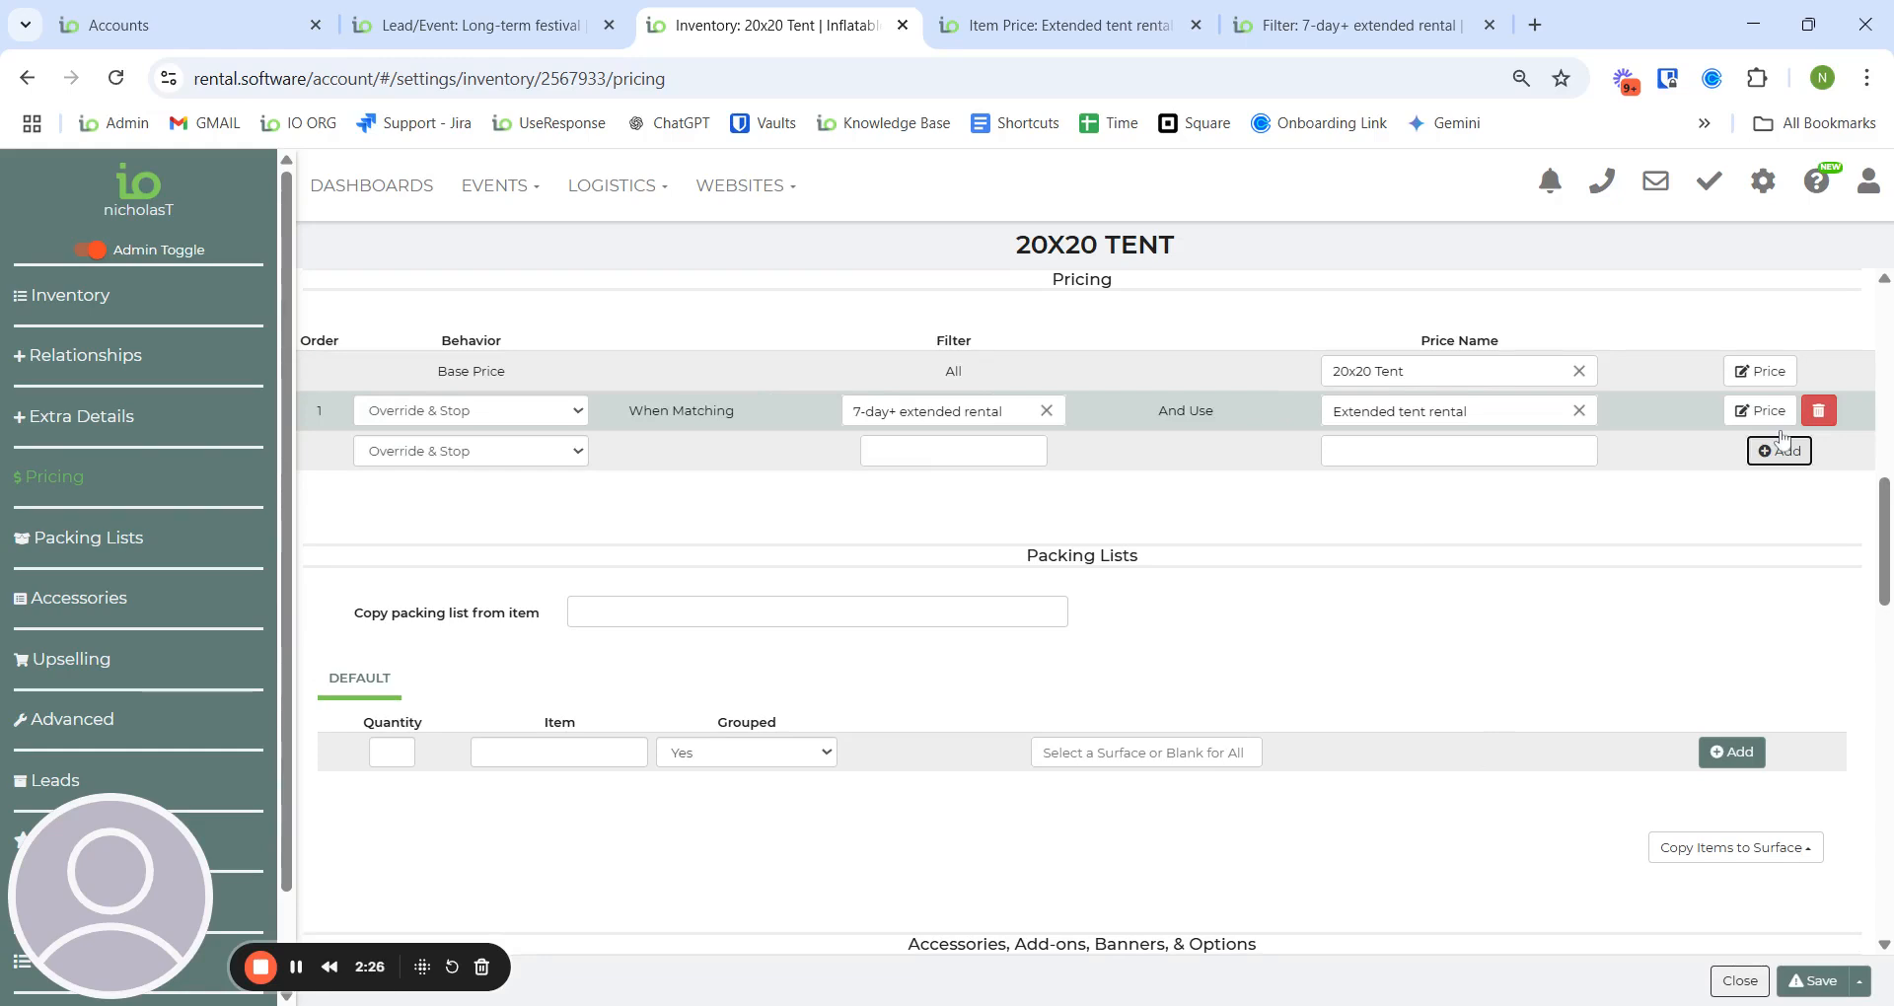
{"action": "left_click", "coordinate": [1821, 981]}
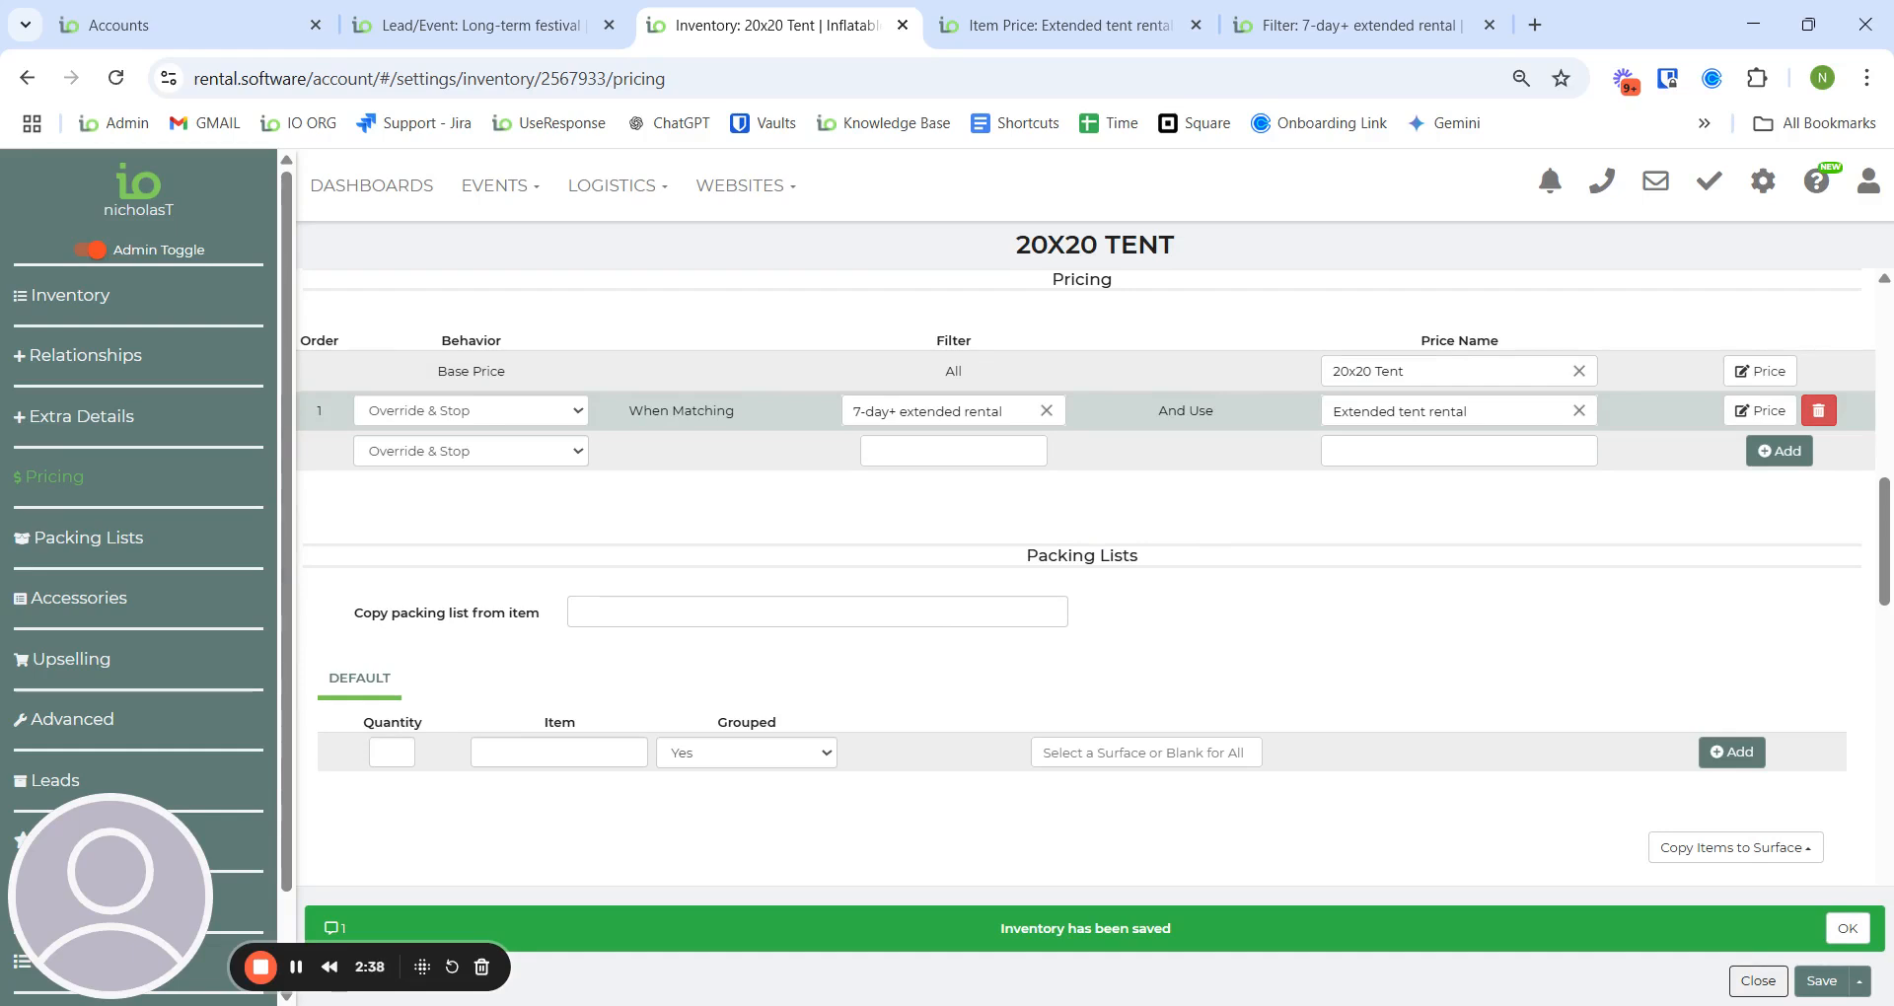
- Re-enter the festival lead's 20x20 Tent quantity and accept the suggested $4000.00 tent price
{"action": "left_click", "coordinate": [454, 25]}
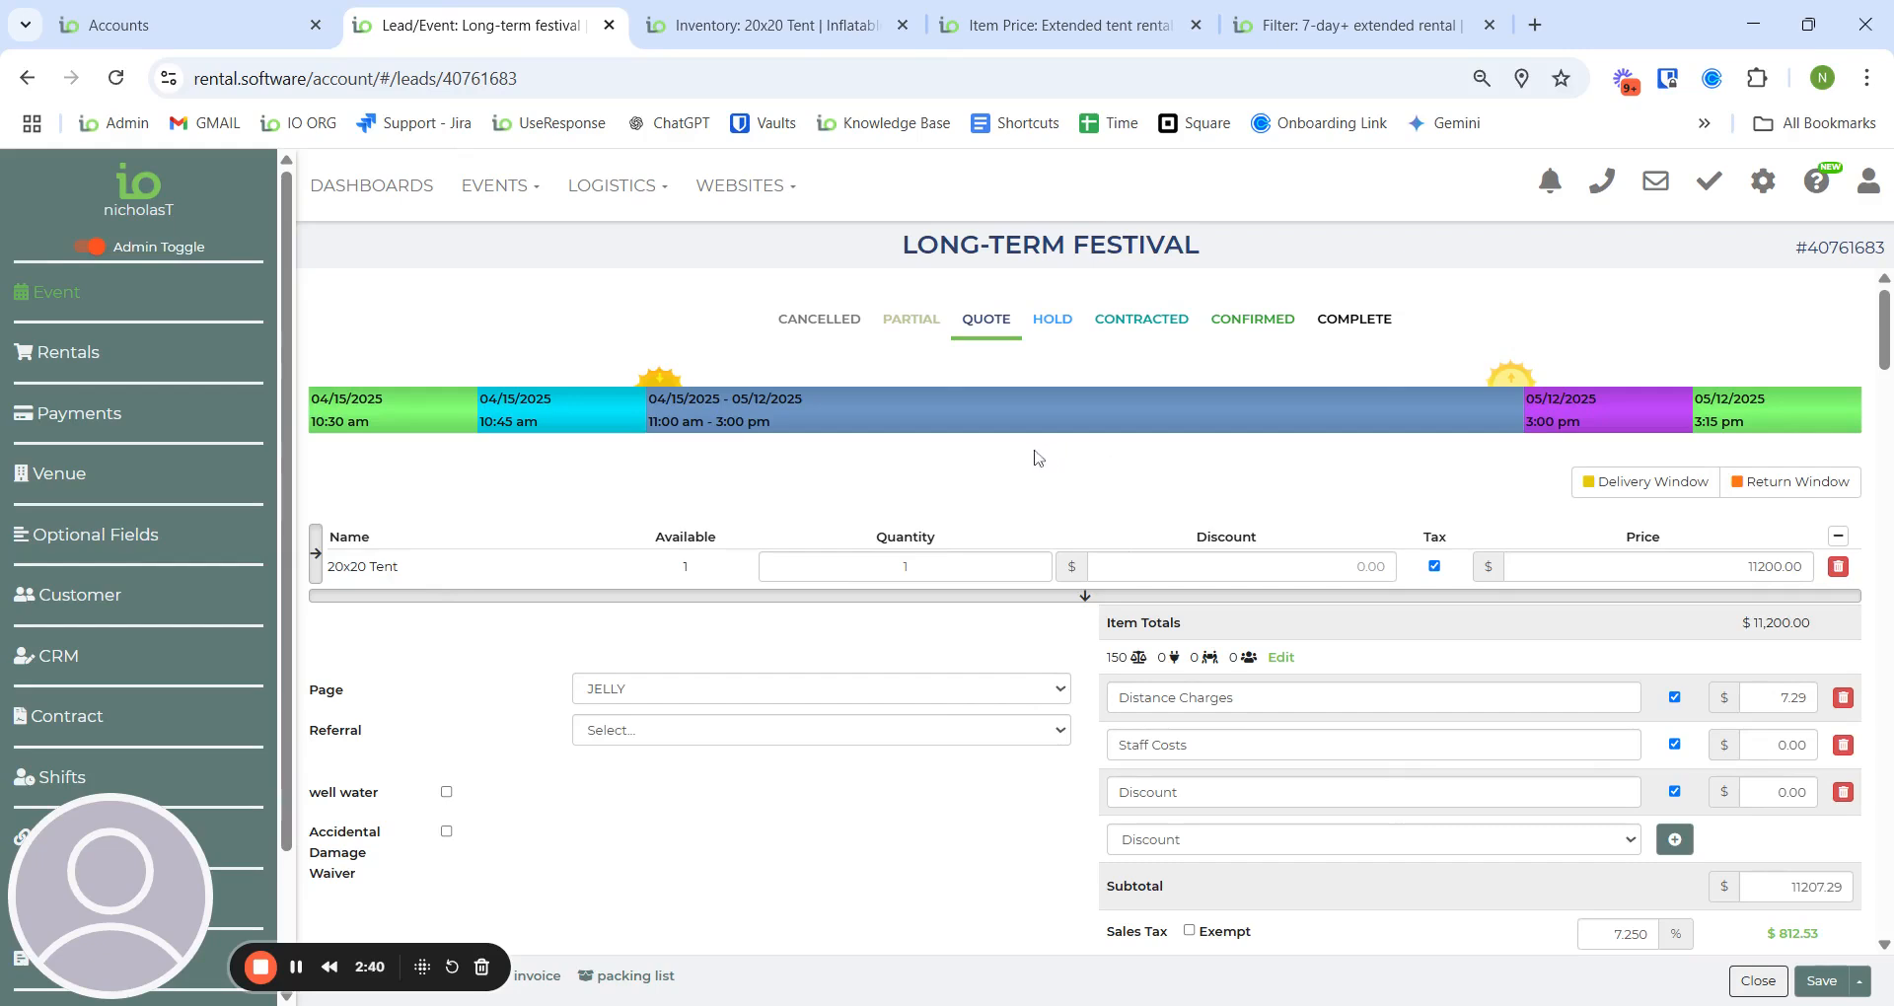
{"action": "double_click", "coordinate": [904, 566]}
{"action": "type", "text": "2"}
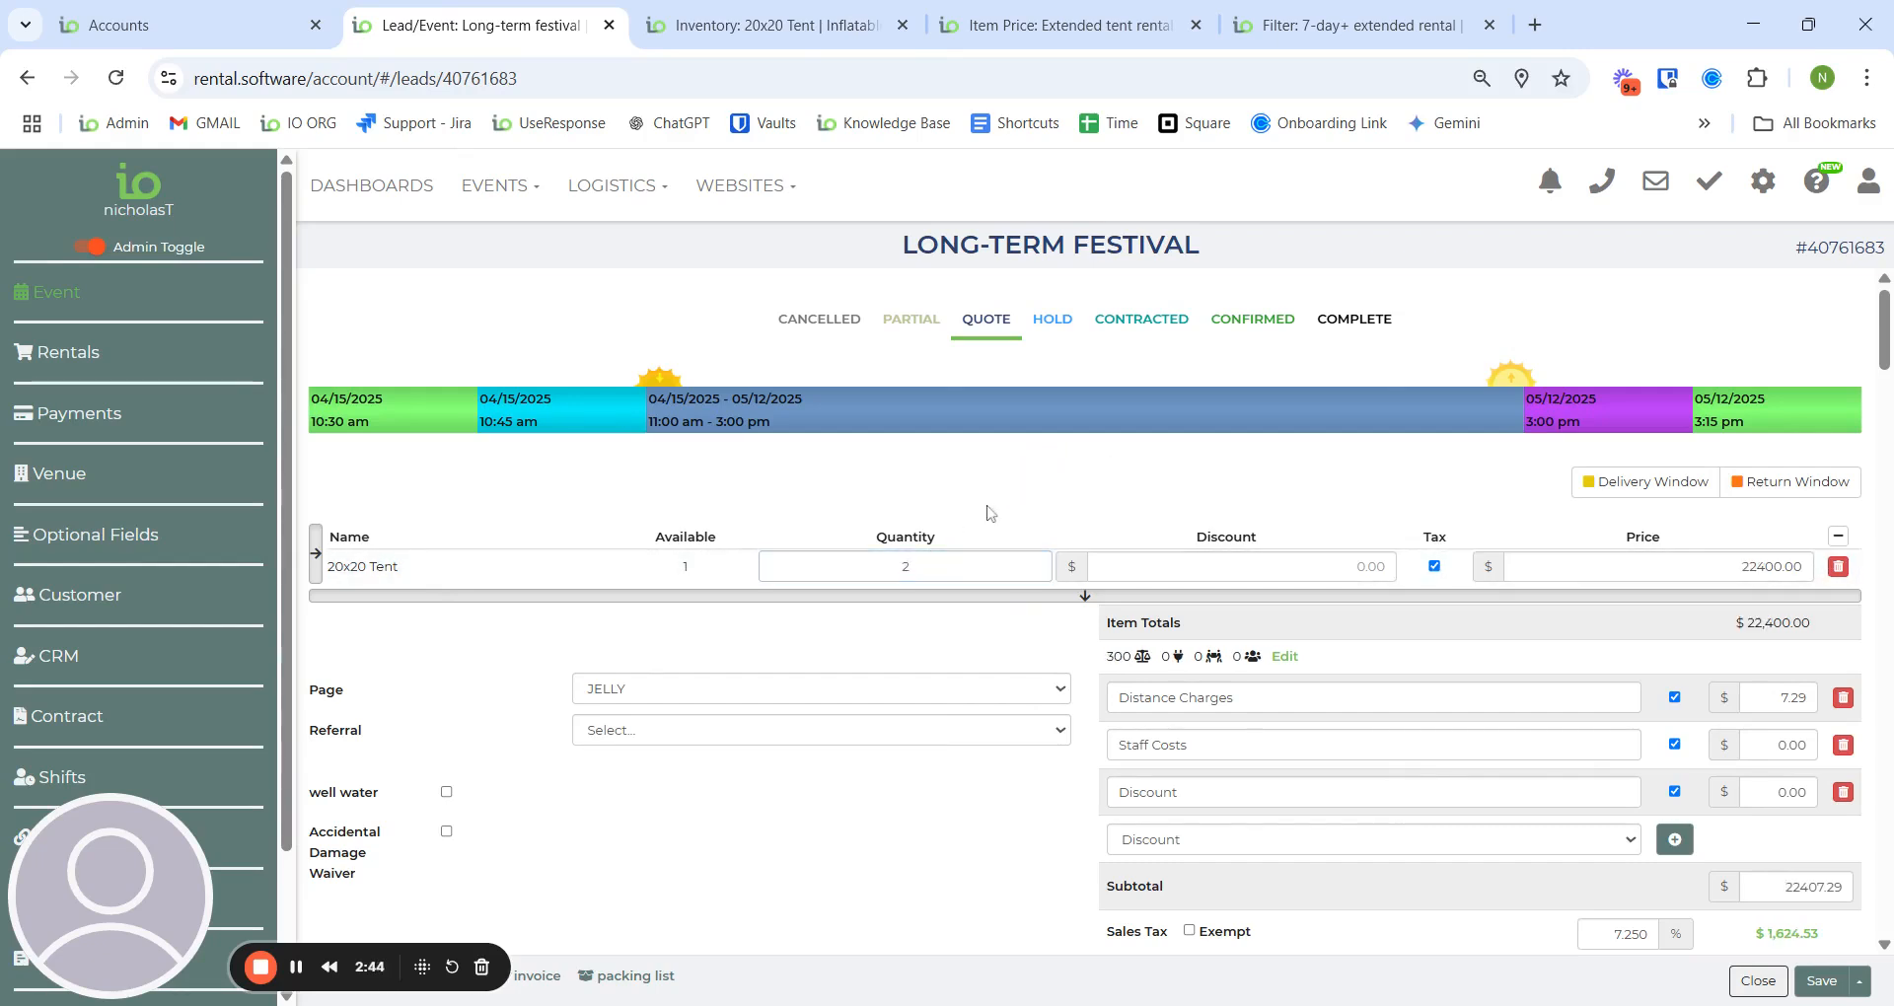
{"action": "left_click", "coordinate": [957, 492]}
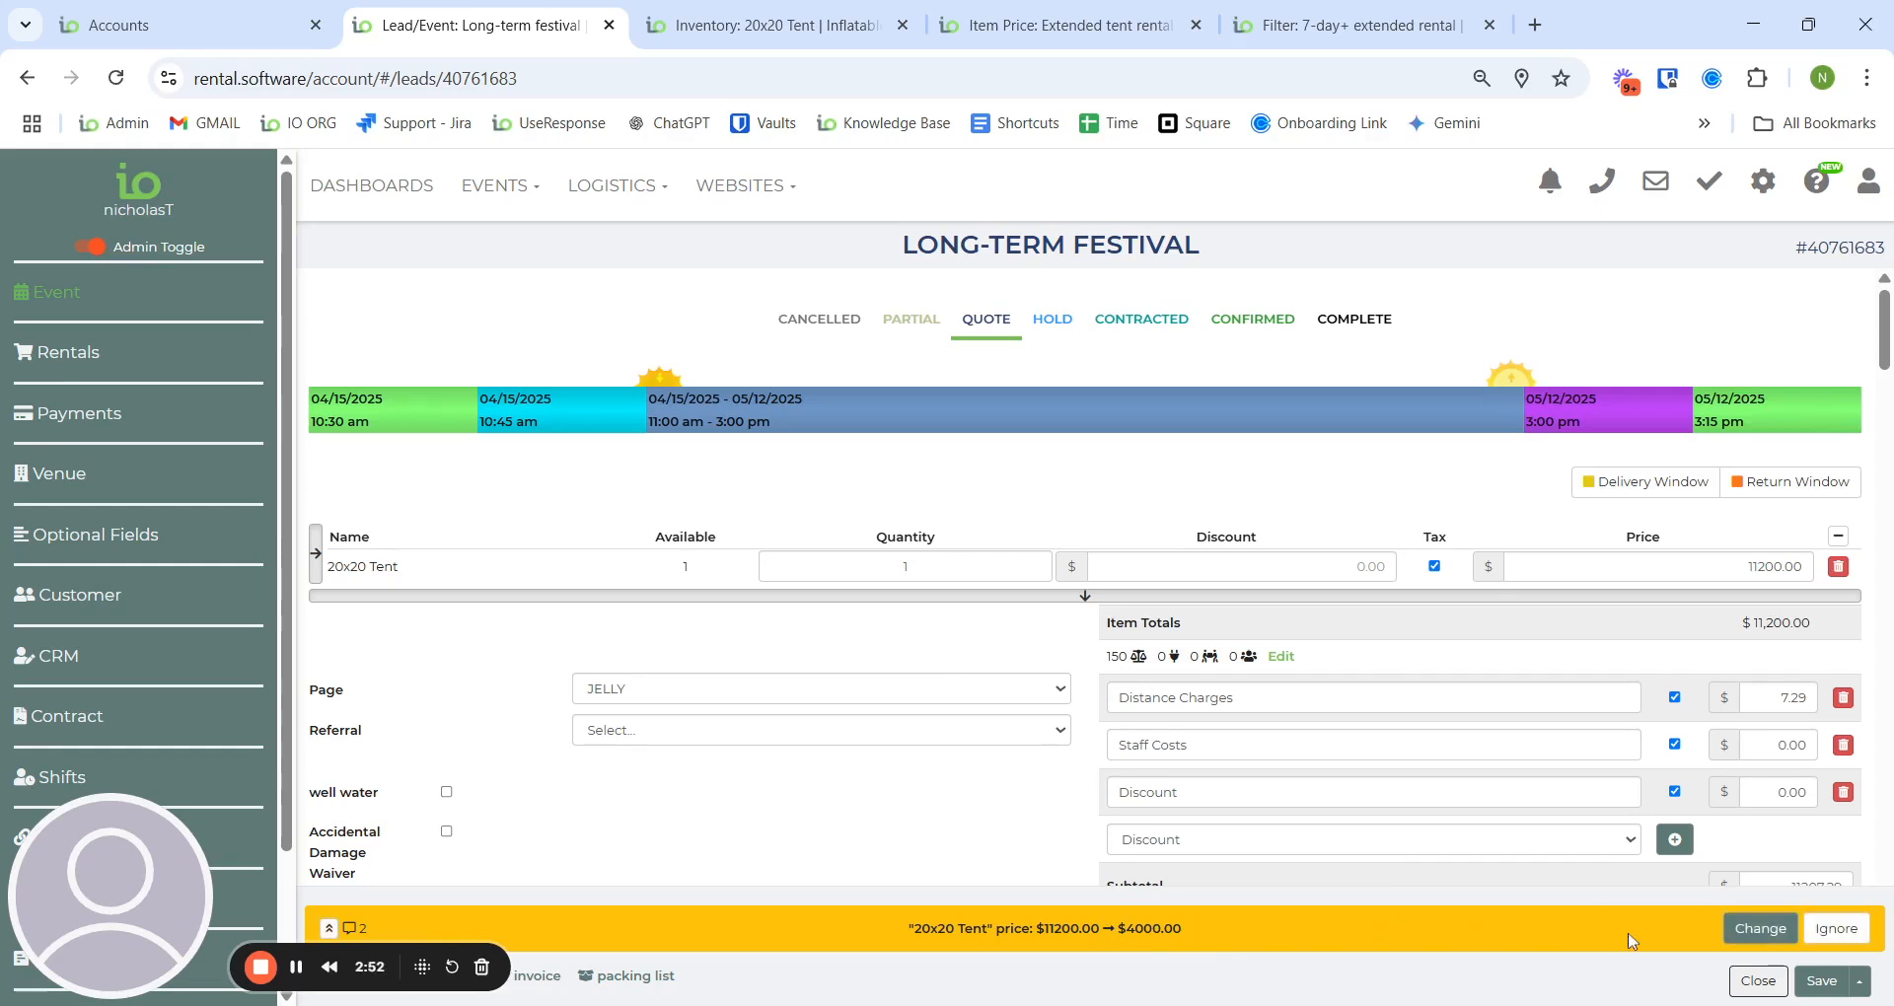
{"action": "left_click", "coordinate": [1761, 930]}
{"action": "left_click", "coordinate": [1764, 930]}
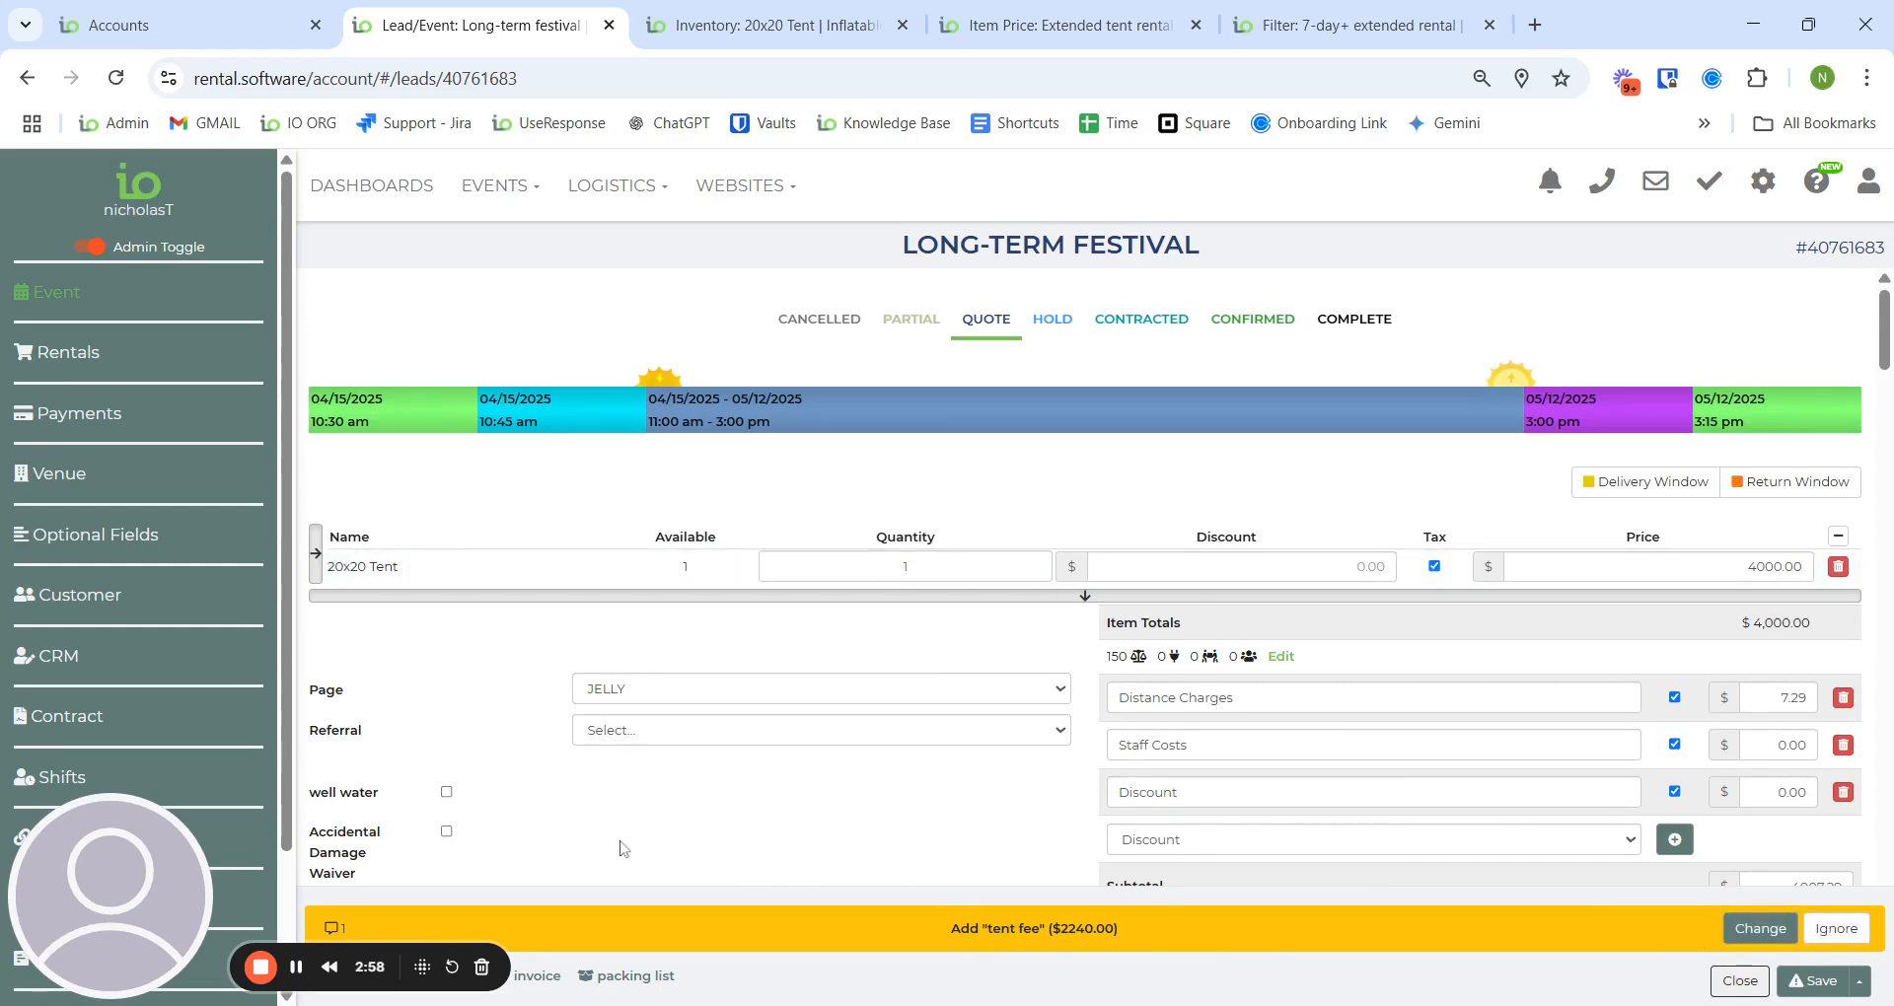
- Check the tent's saved pricing rule, then leave the festival lead unsaved and open Mega Church
{"action": "left_click", "coordinate": [681, 22]}
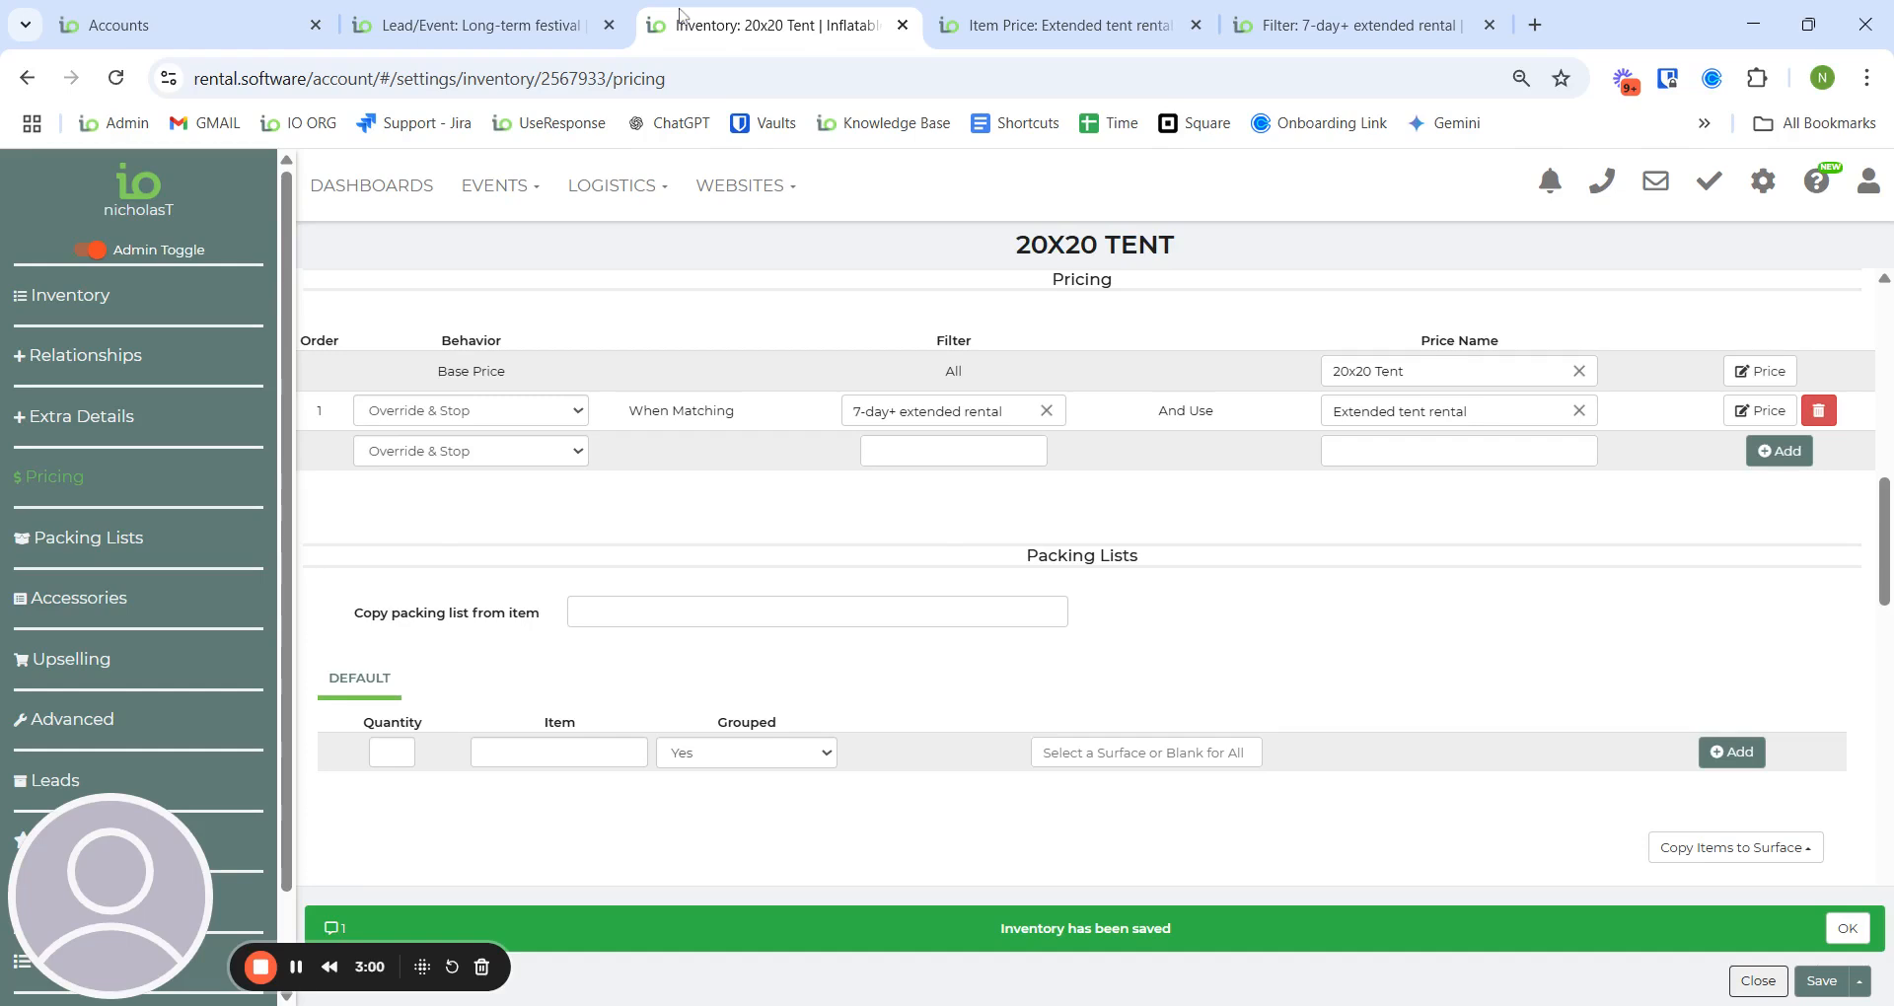
{"action": "left_click", "coordinate": [473, 24]}
{"action": "left_click", "coordinate": [498, 185]}
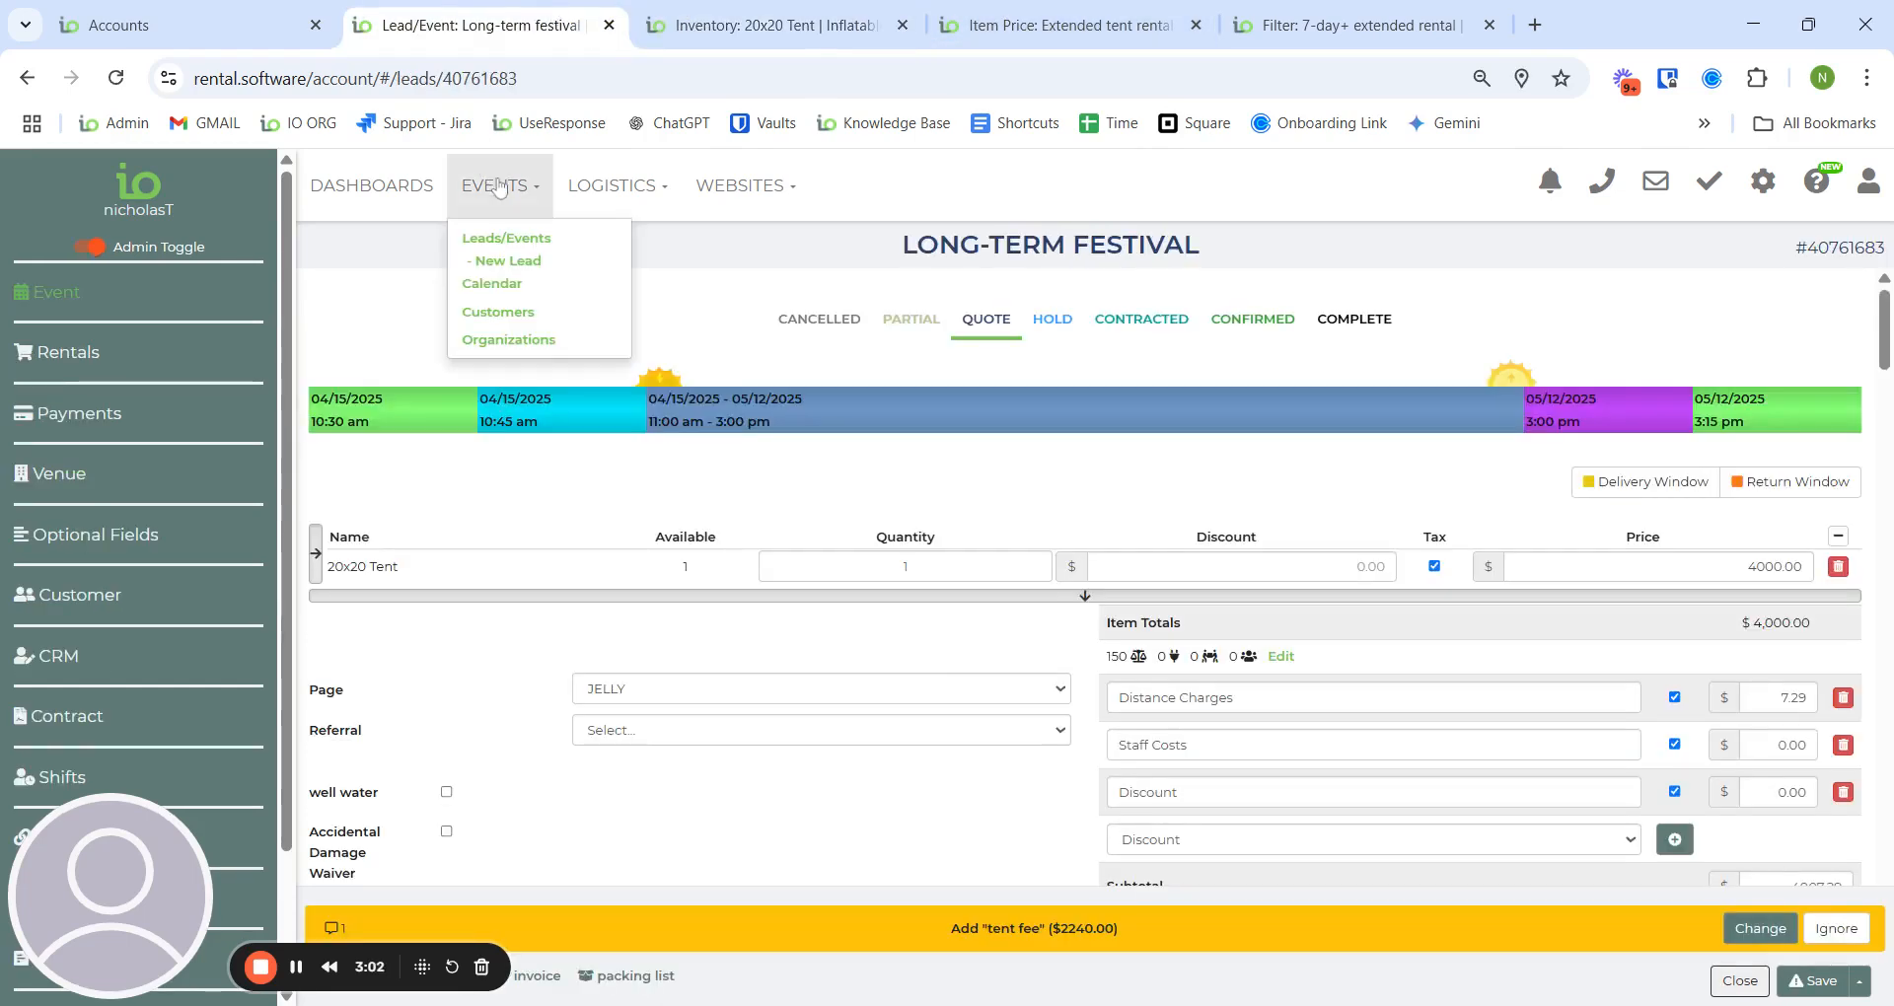
{"action": "left_click", "coordinate": [523, 237]}
{"action": "left_click", "coordinate": [875, 604]}
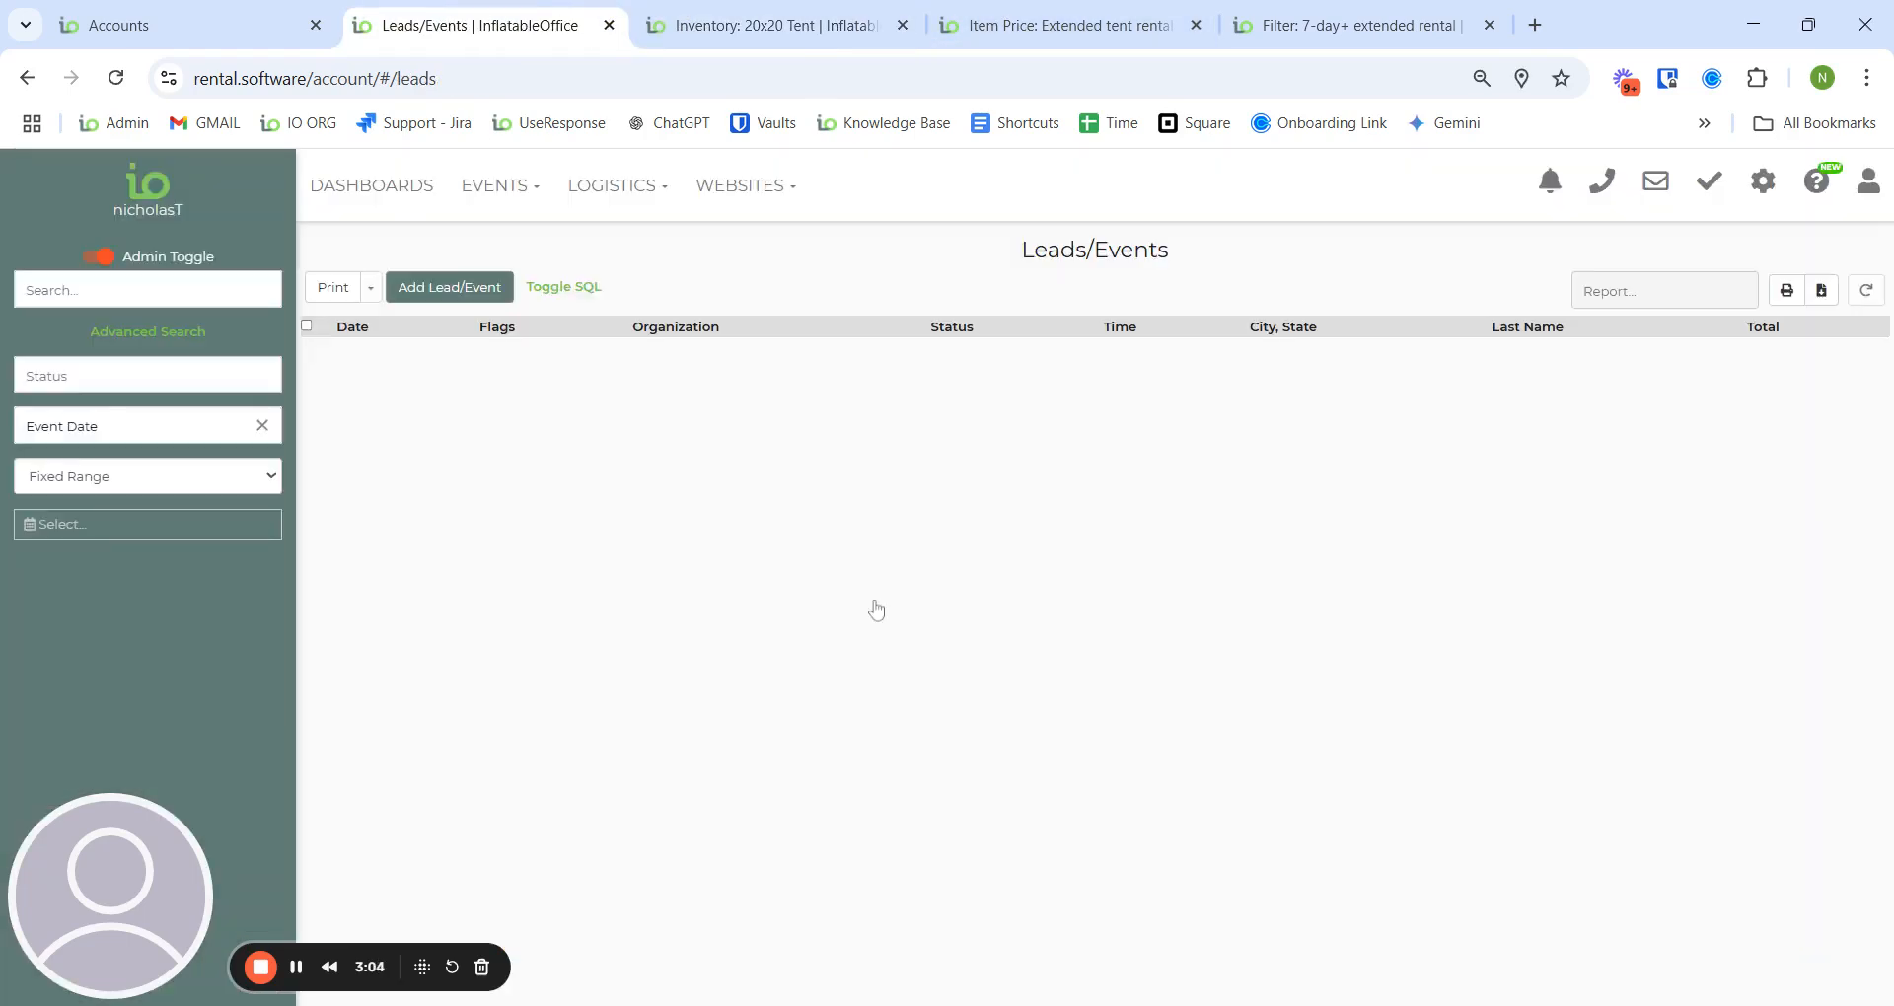
{"action": "left_click", "coordinate": [755, 400]}
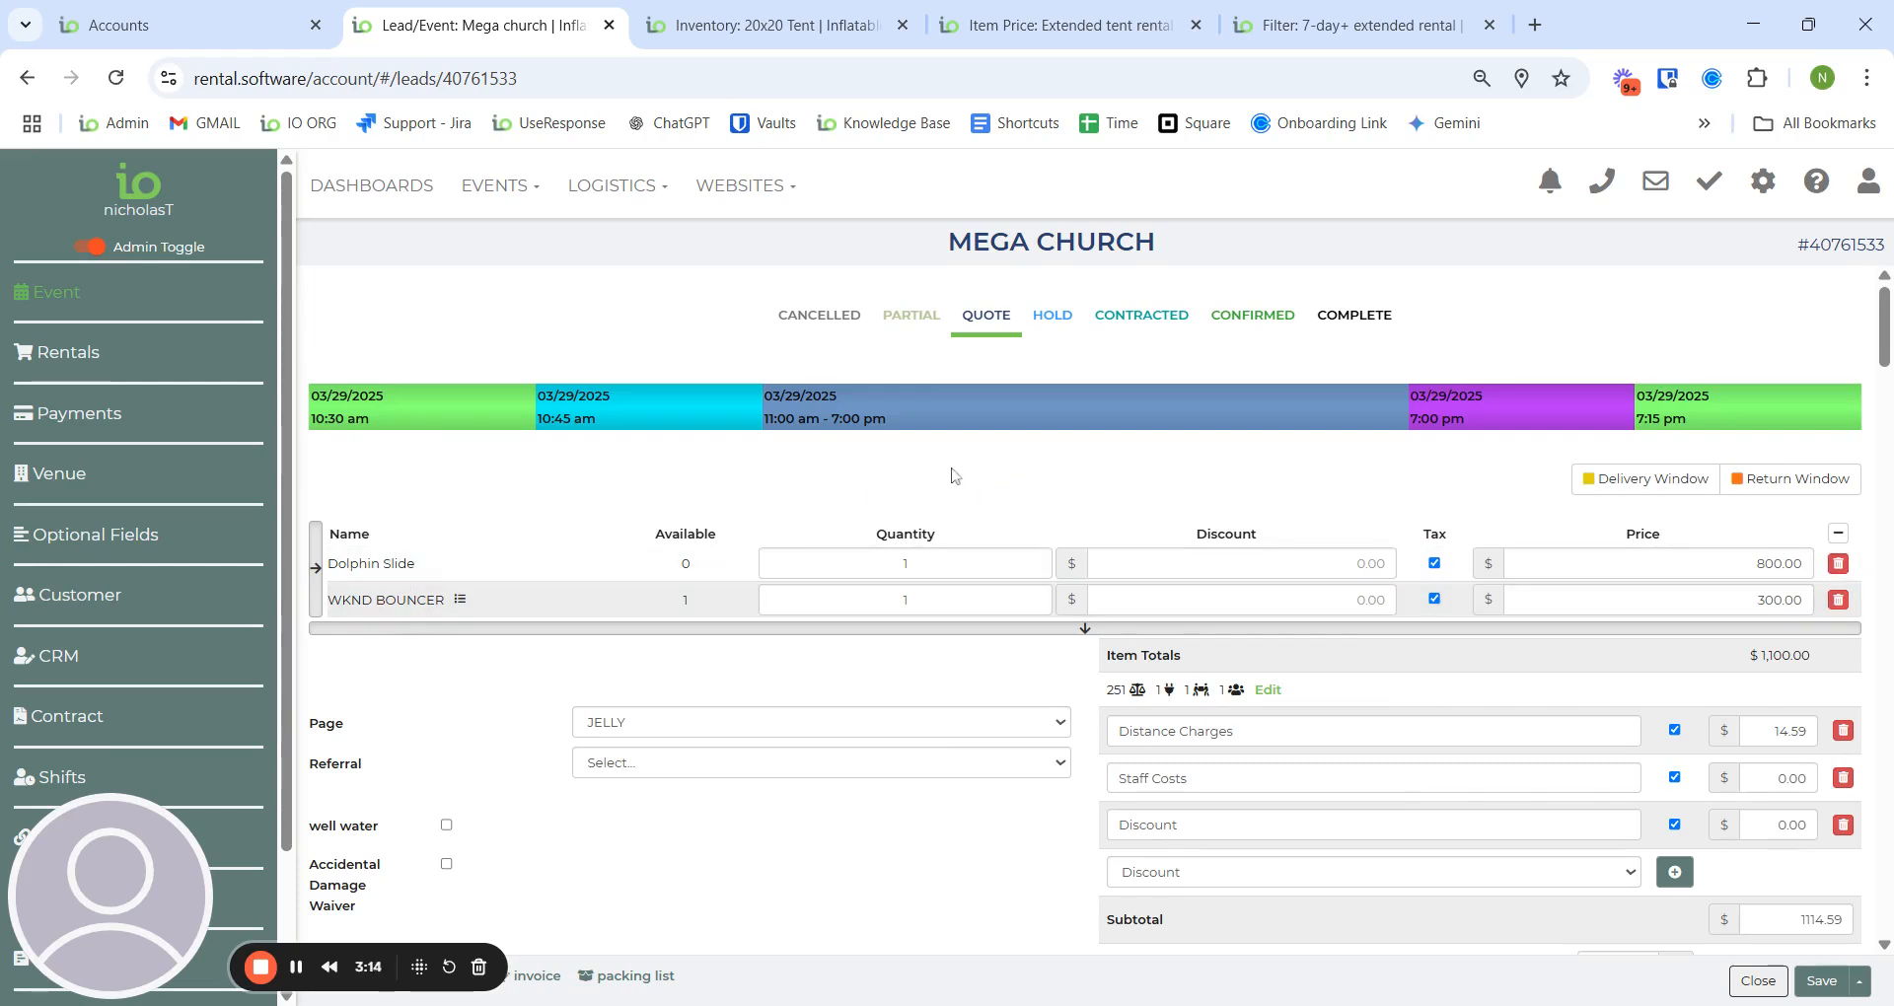
{"action": "scroll", "coordinate": [964, 479], "scroll_direction": "down", "scroll_amount": 1}
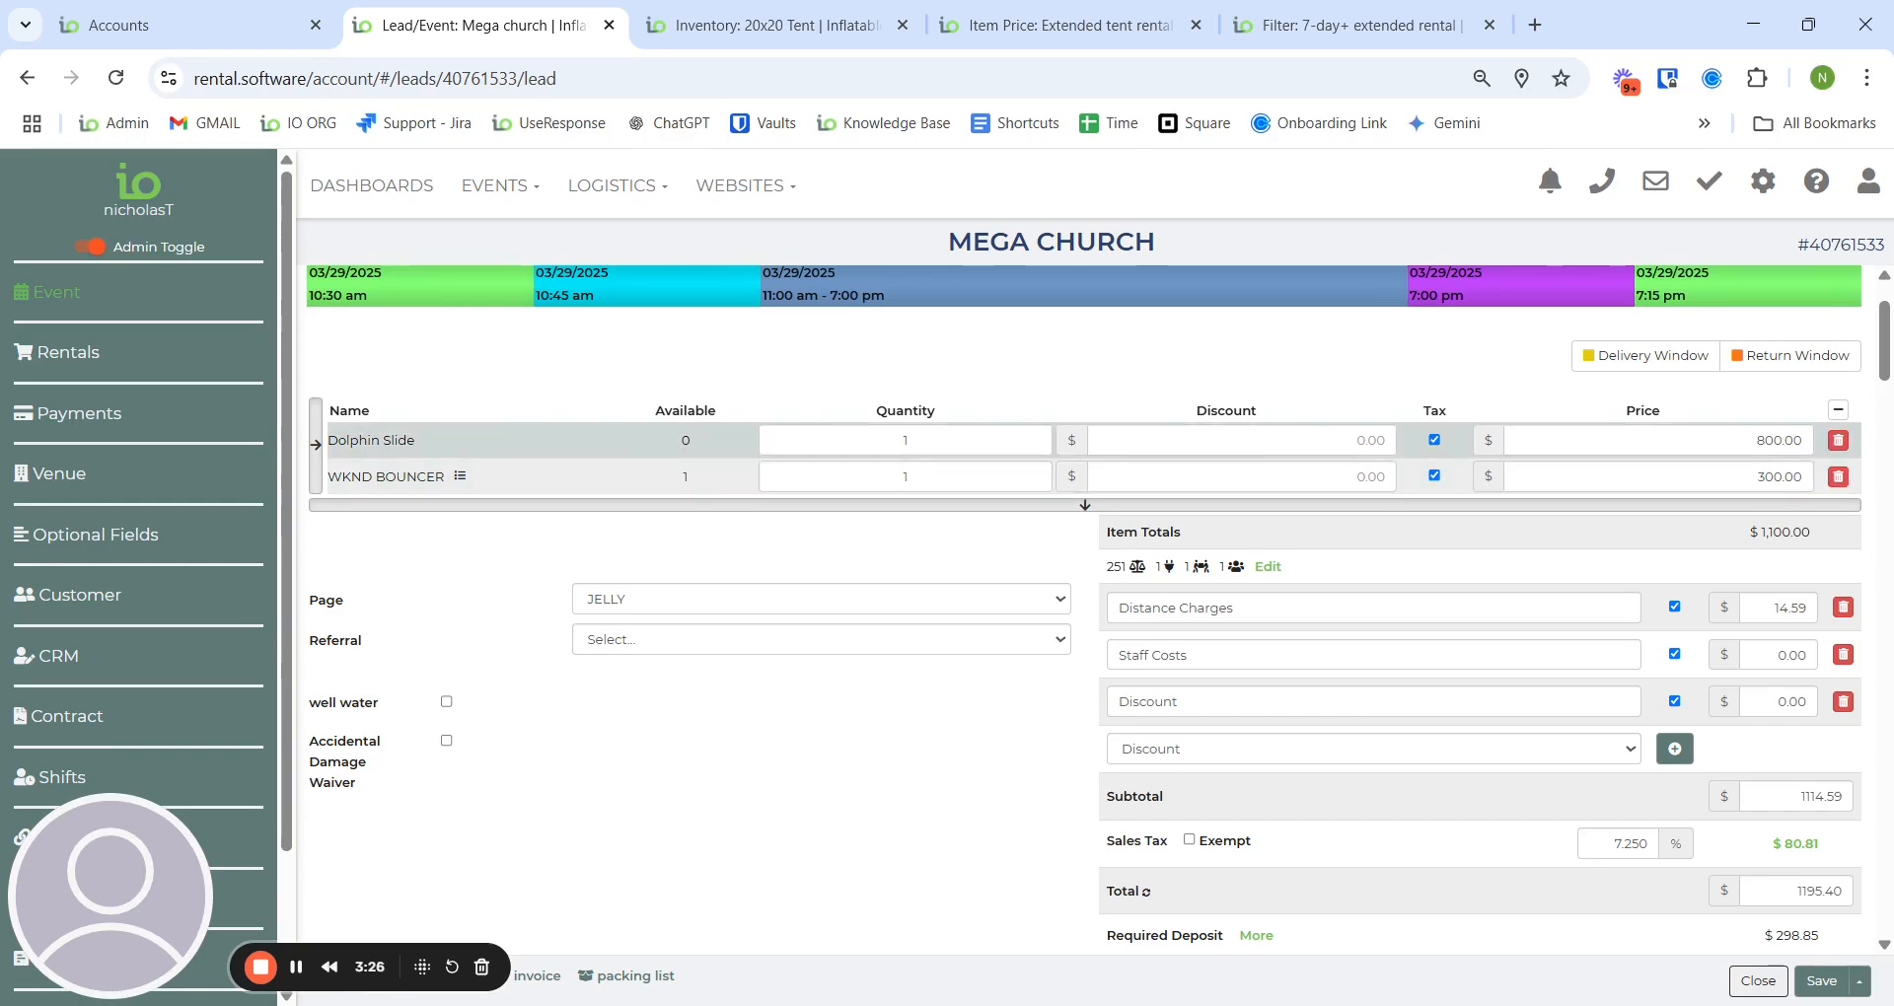
{"action": "left_click", "coordinate": [920, 20]}
- Close the 20x20 Tent item and jump to the Dolphin Slide's pricing section
{"action": "left_click", "coordinate": [1765, 981]}
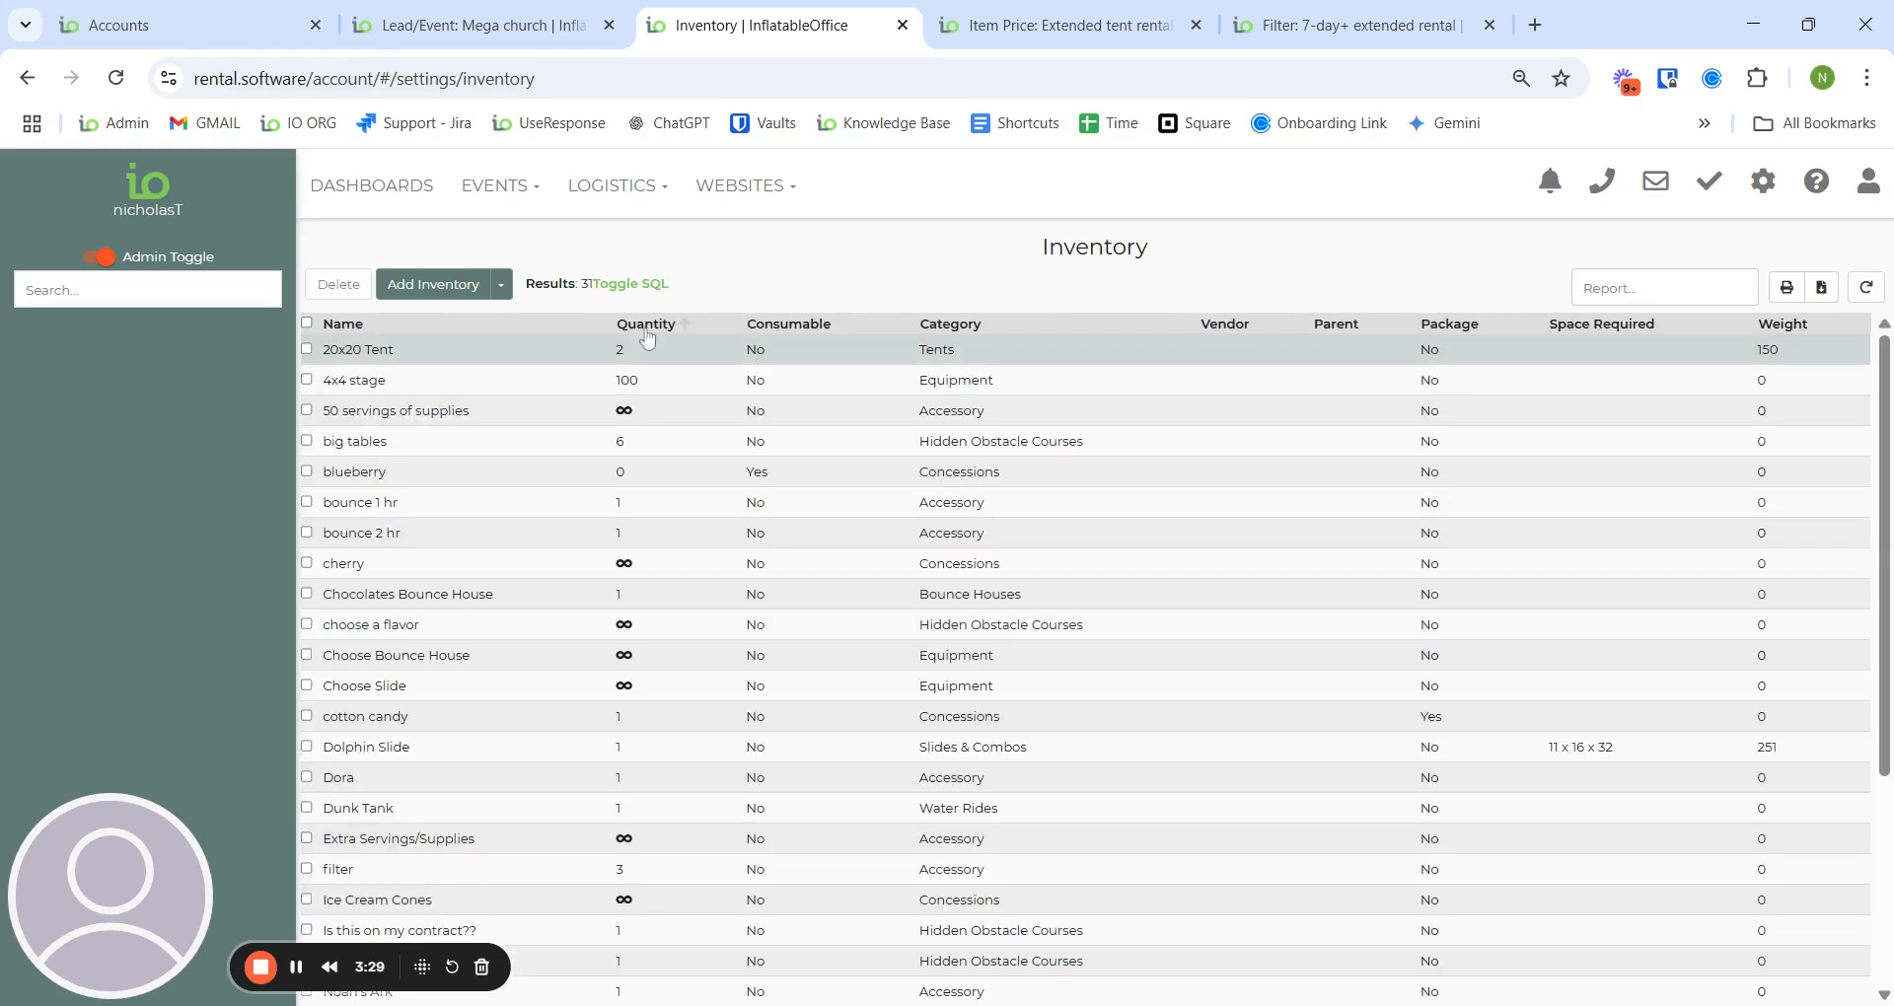
{"action": "scroll", "coordinate": [420, 611], "scroll_direction": "down", "scroll_amount": 1}
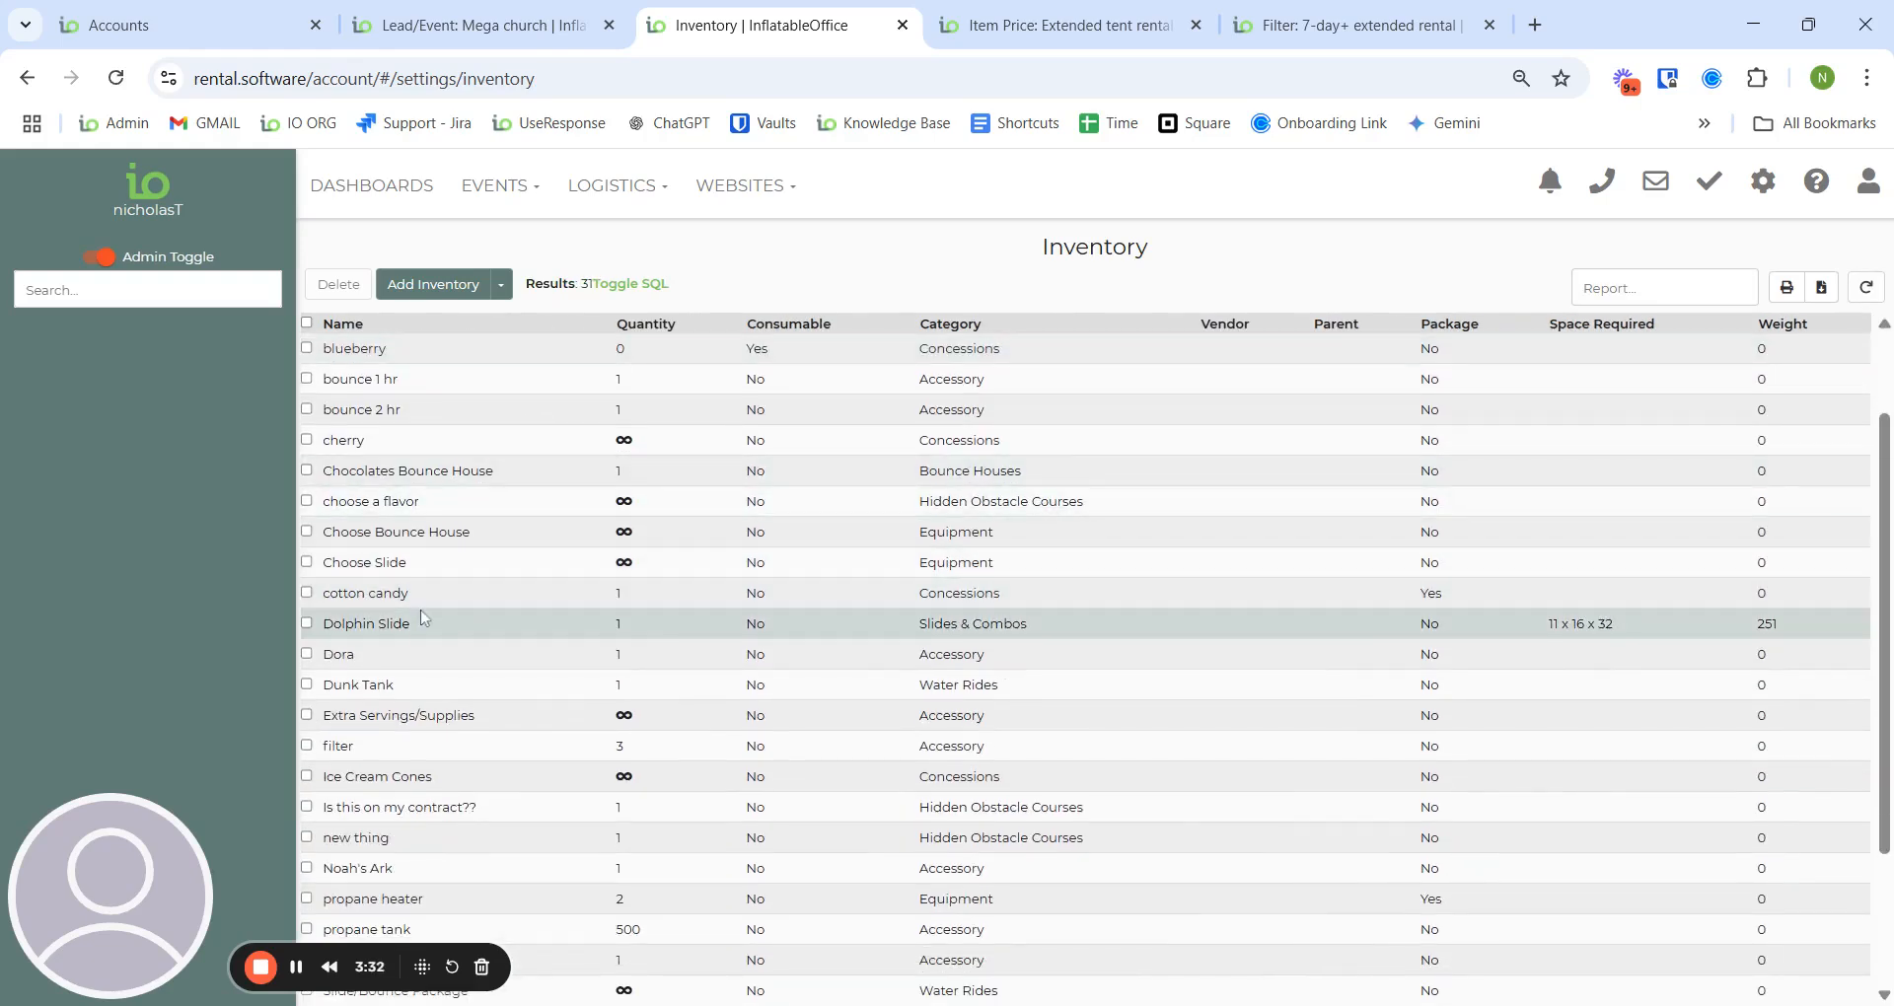
{"action": "left_click", "coordinate": [425, 620]}
{"action": "left_click", "coordinate": [89, 478]}
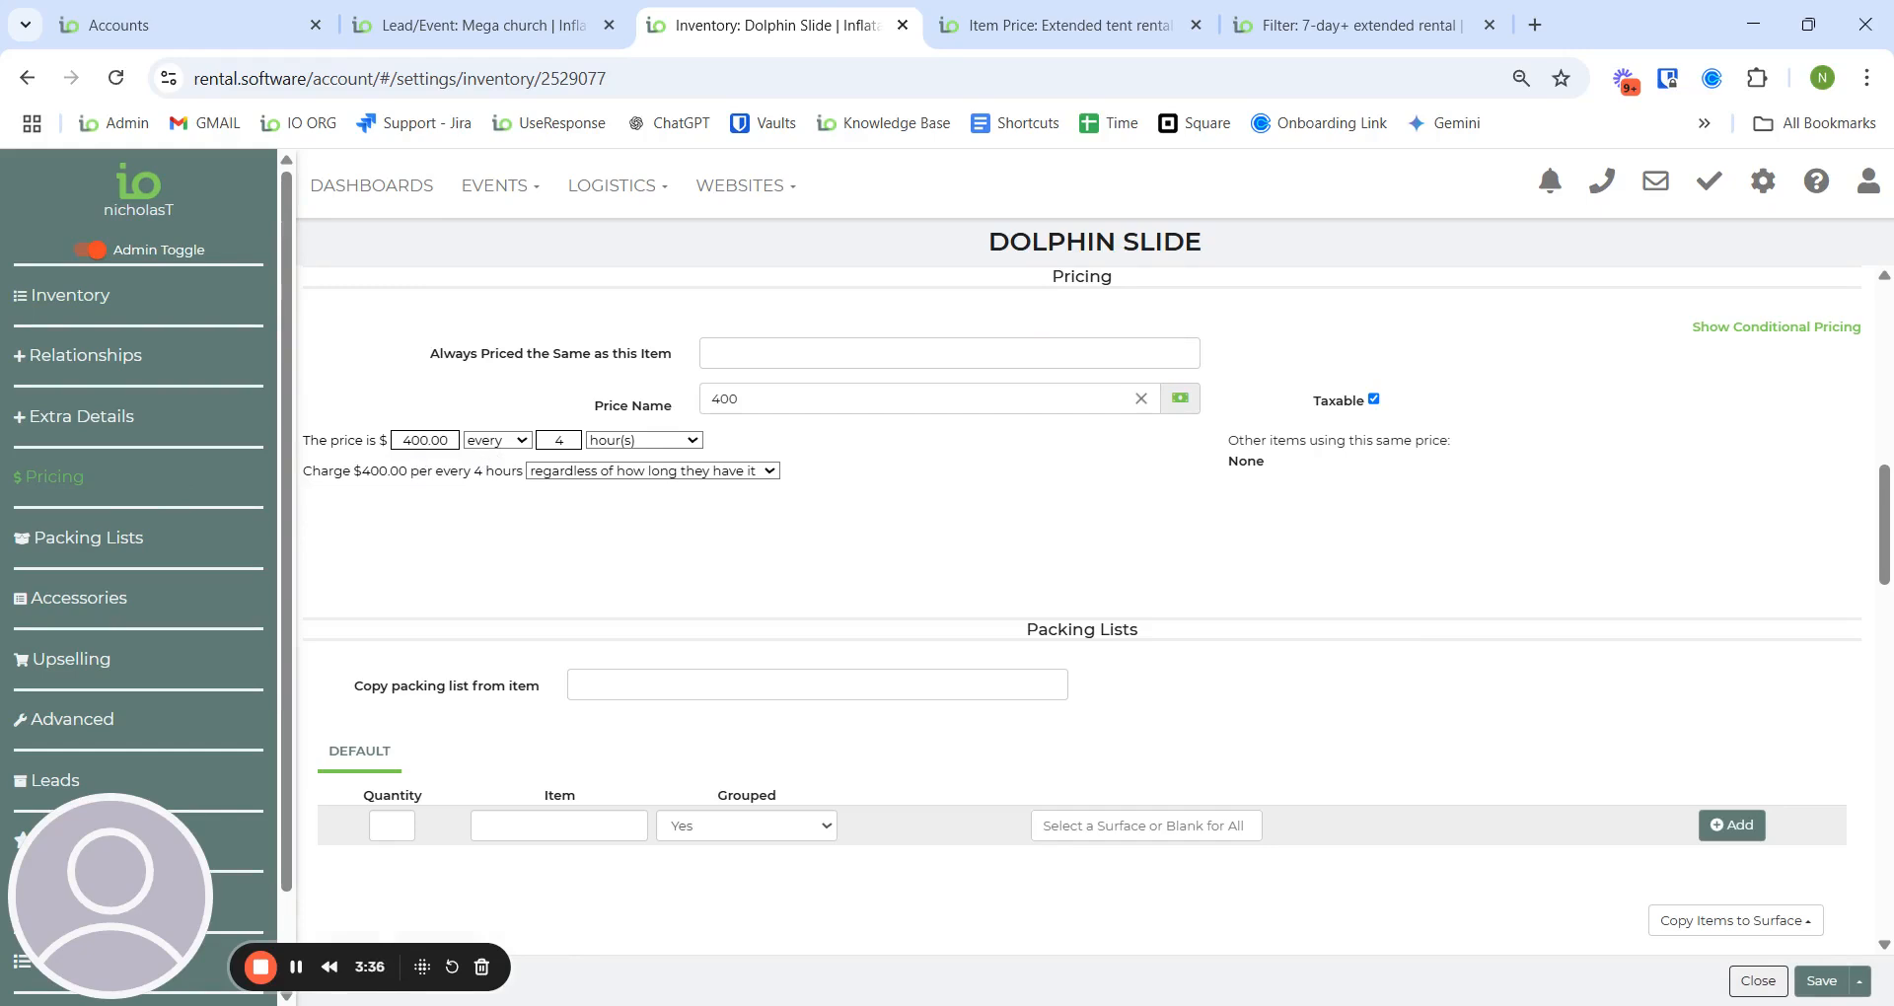
- Close the Extended tent rental price and open the S+C dolphin price ($200.00 per 4 hours)
{"action": "left_click", "coordinate": [1137, 22]}
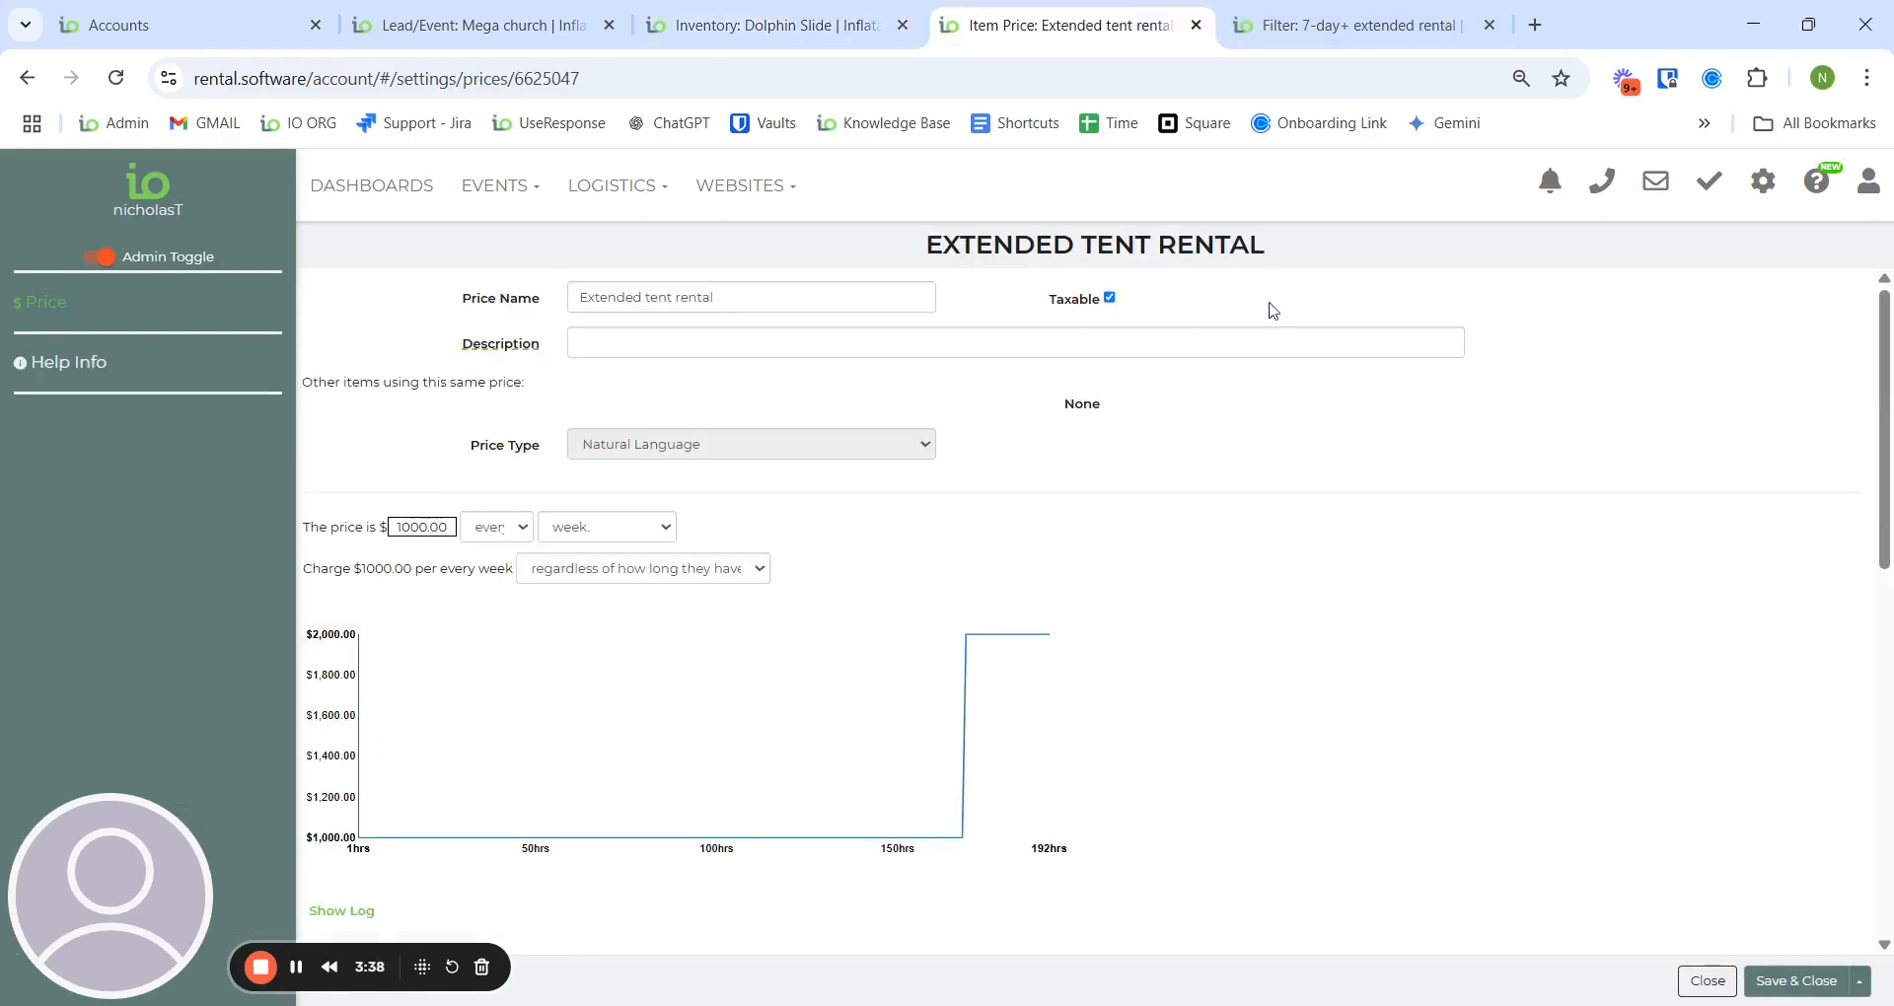
{"action": "left_click", "coordinate": [1707, 982]}
{"action": "scroll", "coordinate": [1177, 595], "scroll_direction": "down", "scroll_amount": 3}
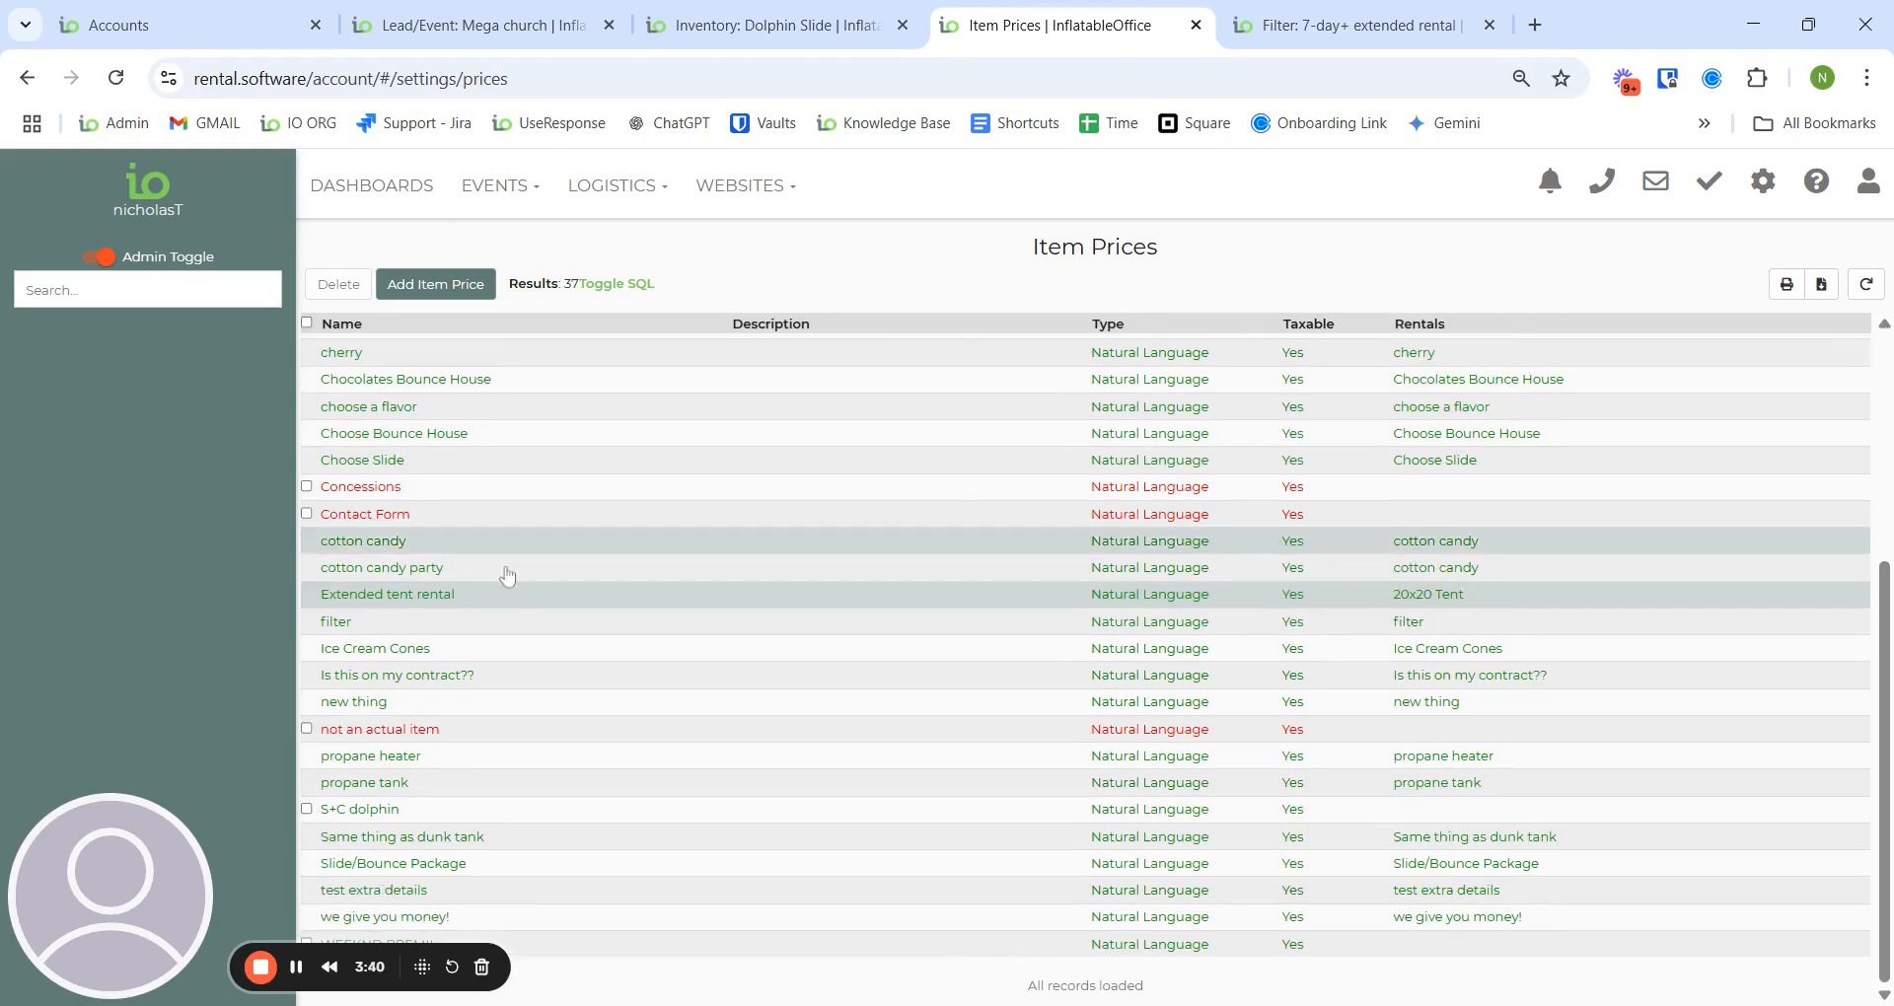
{"action": "left_click", "coordinate": [360, 809]}
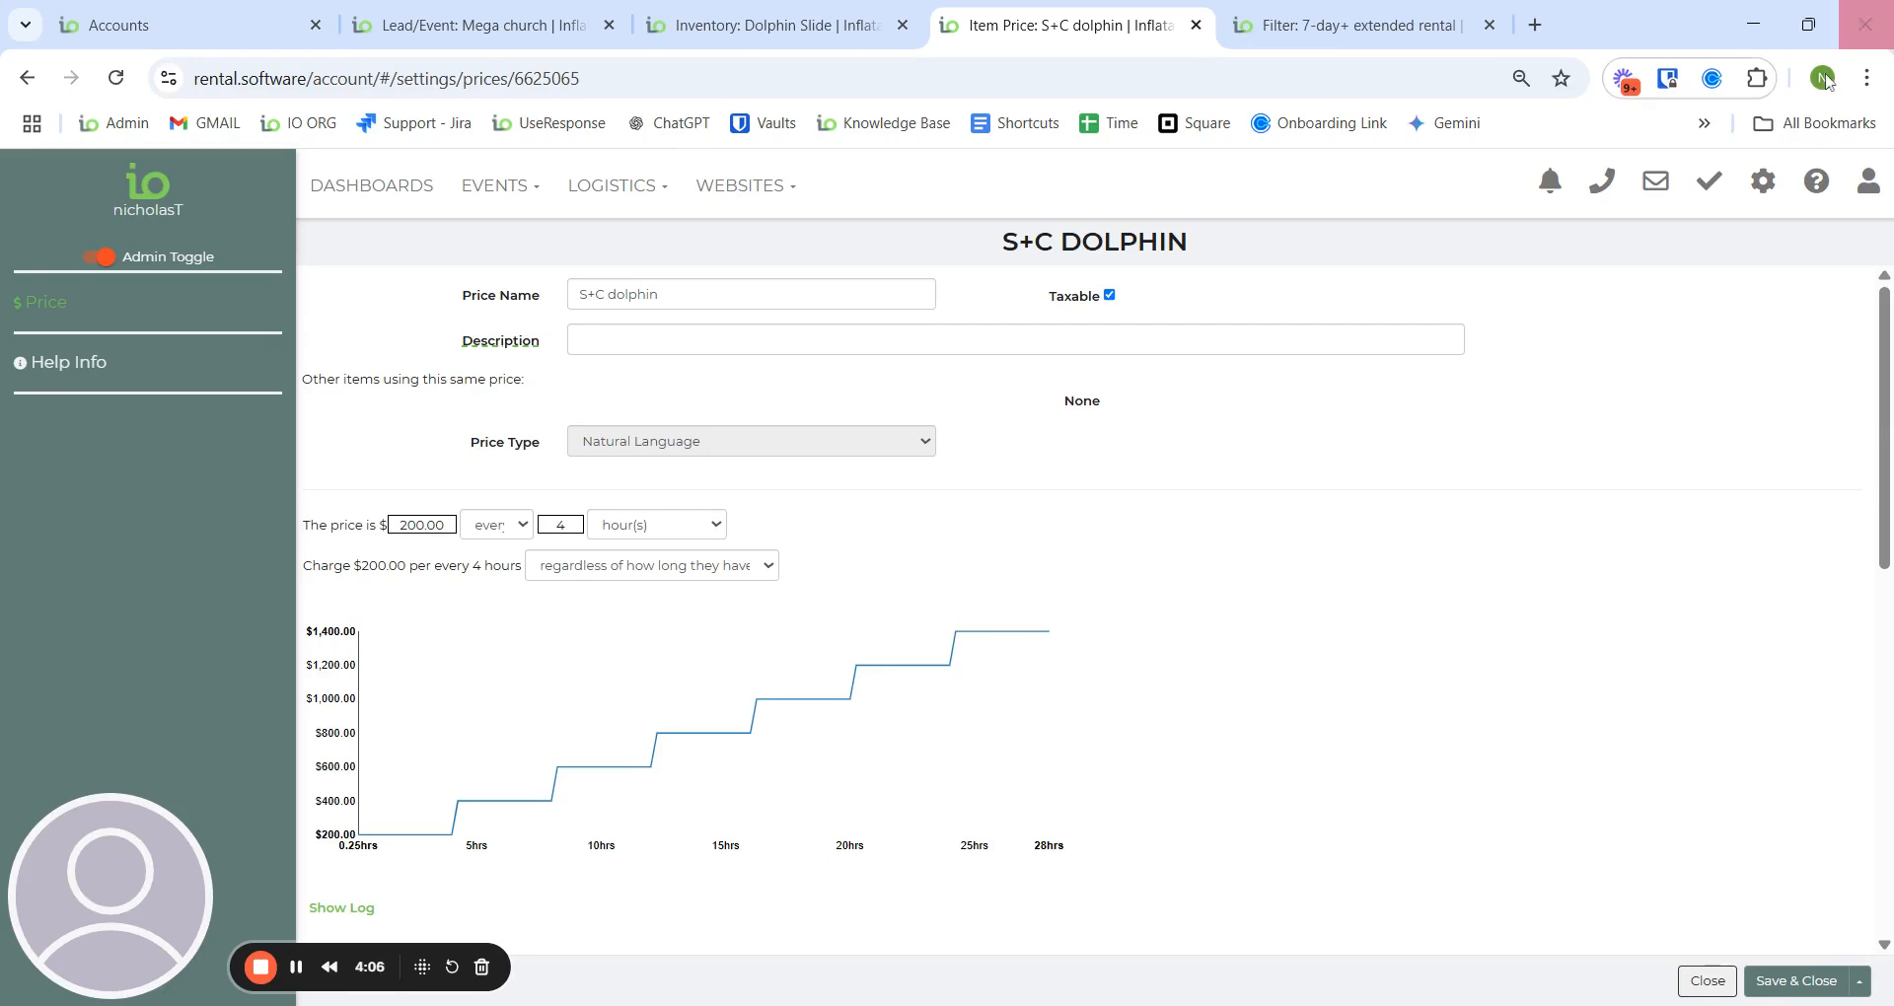
- Close the 7-day+ filter, review the Schools and churches over 500 filter, and return to Mega Church
{"action": "left_click", "coordinate": [1381, 22]}
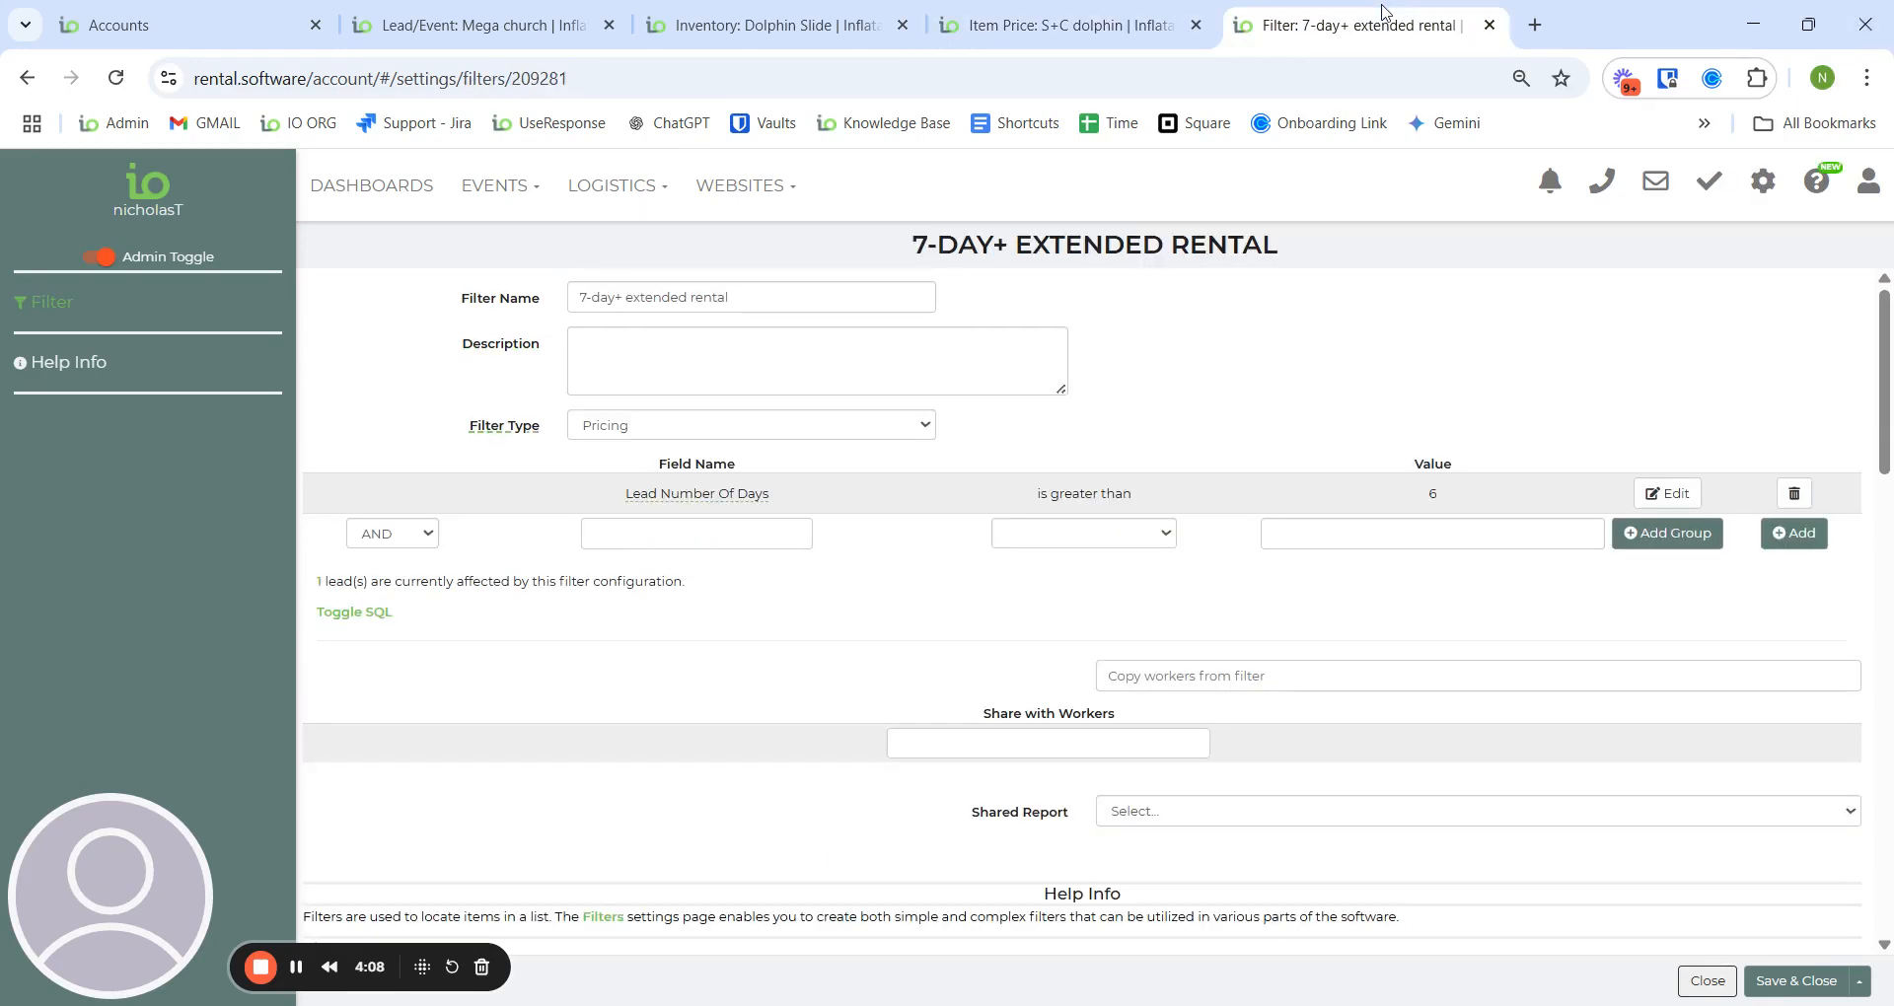
{"action": "left_click", "coordinate": [1707, 980]}
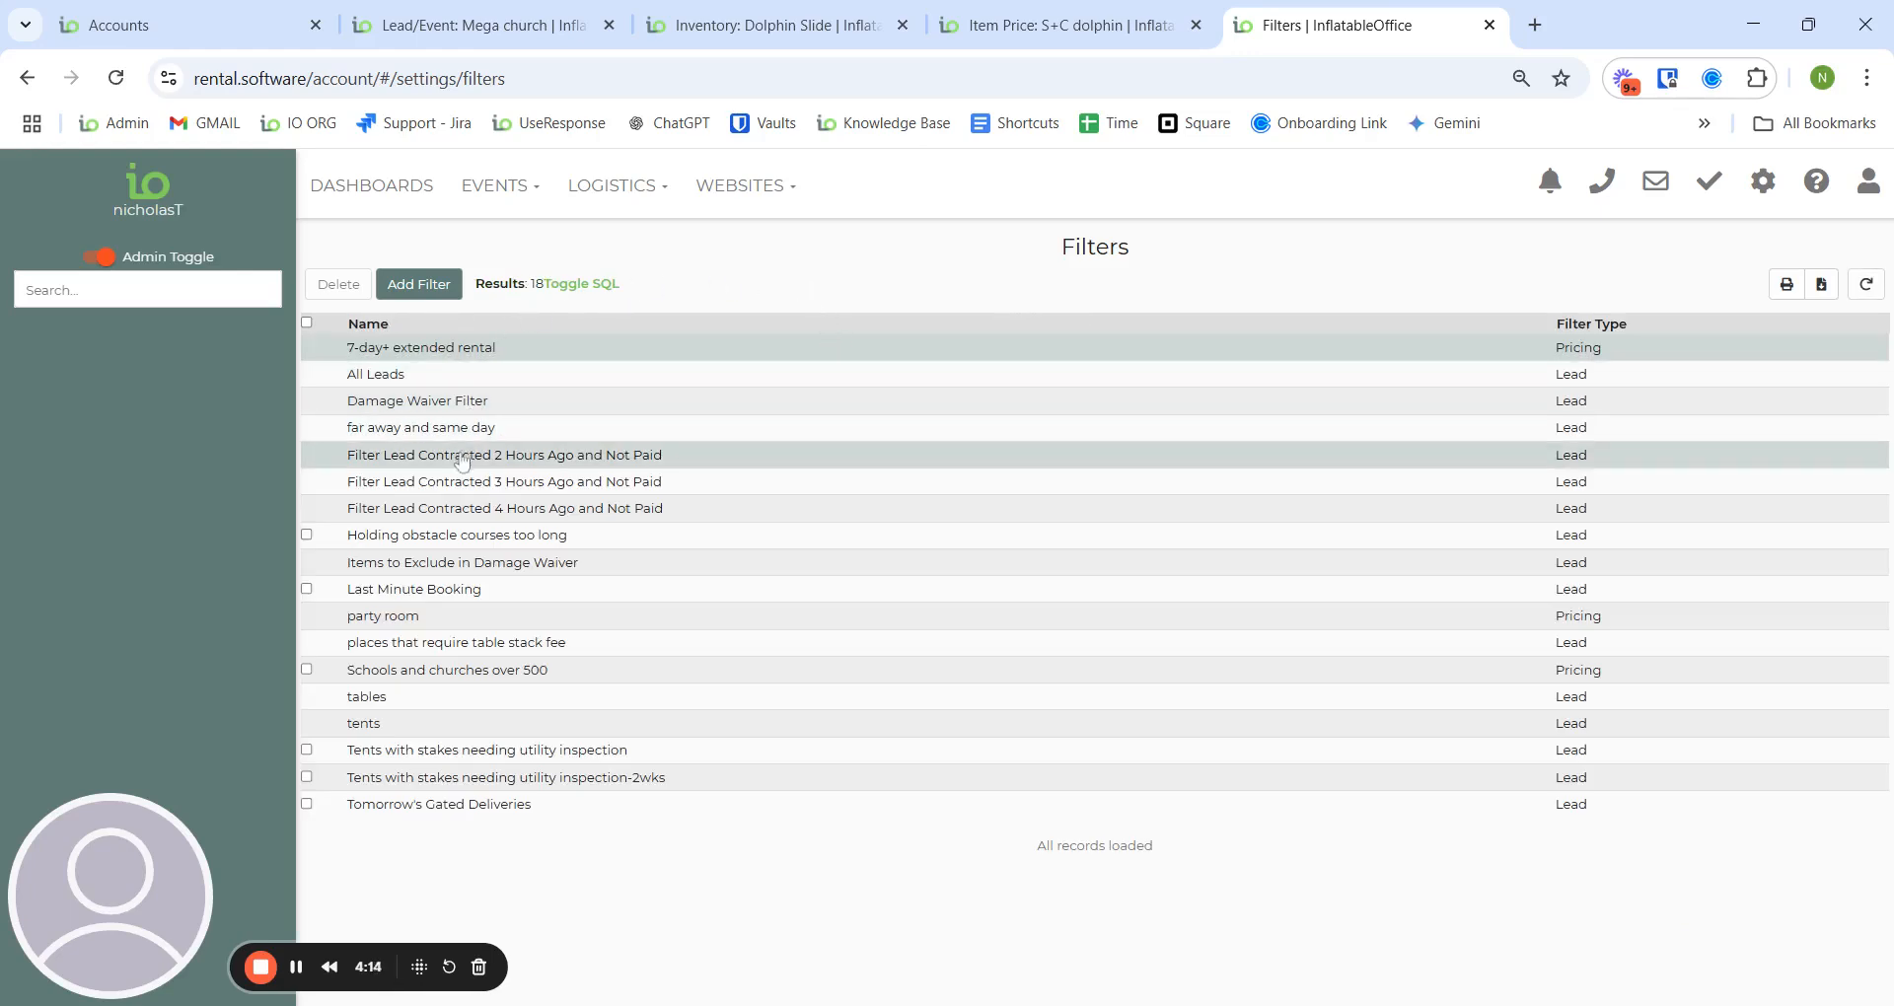
{"action": "left_click", "coordinate": [479, 681]}
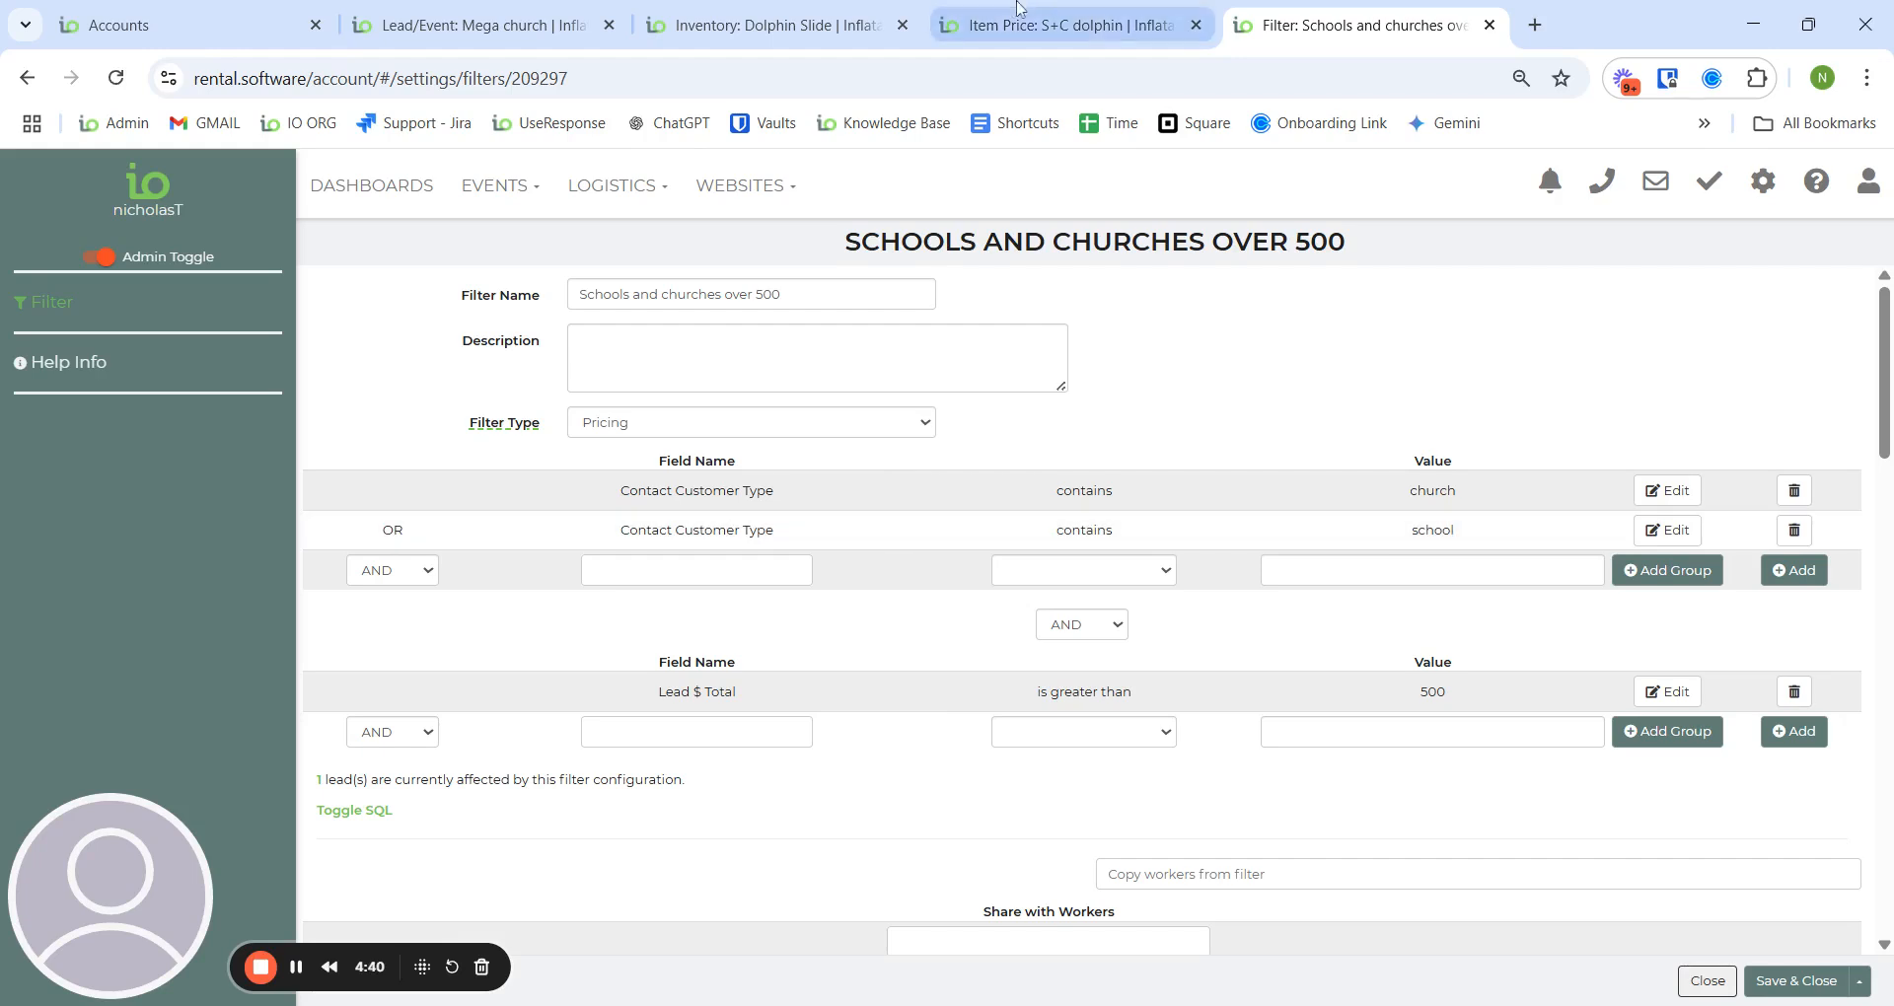
{"action": "left_click", "coordinate": [506, 26]}
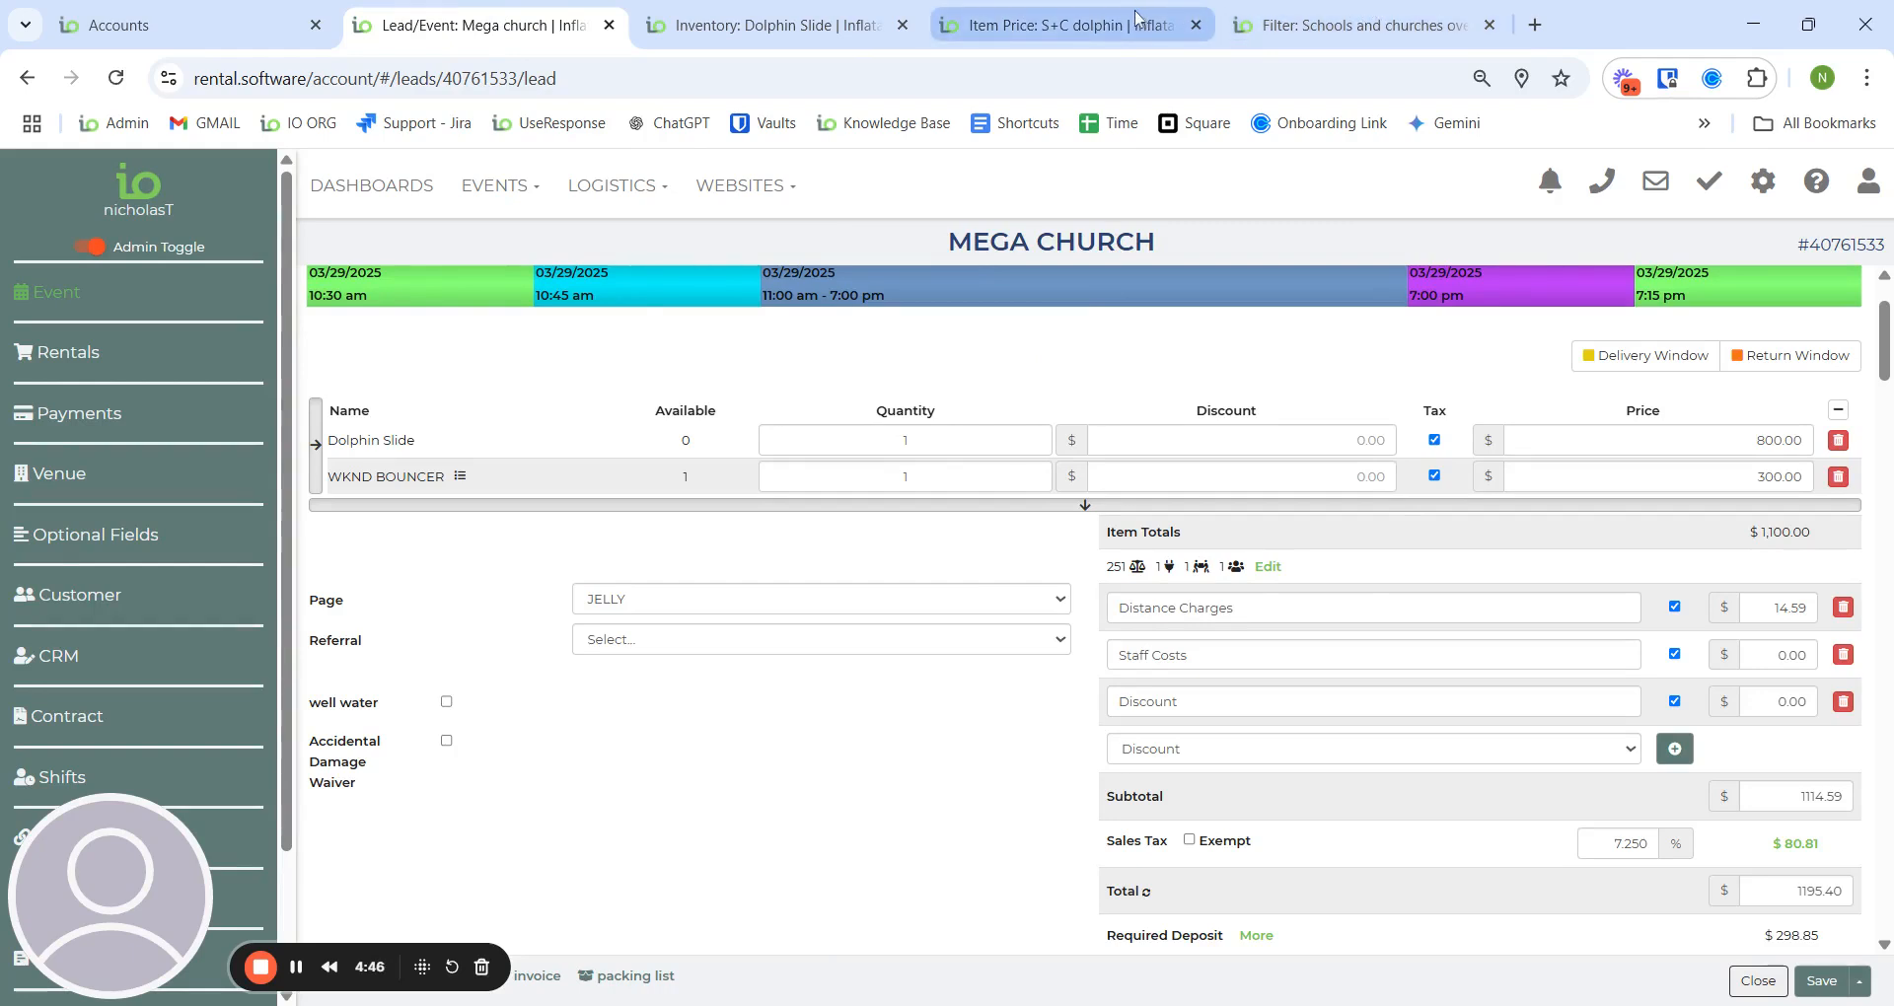
- Give the Dolphin Slide a conditional S+C dolphin rule for Schools and churches over 500, and save
{"action": "left_click", "coordinate": [858, 22]}
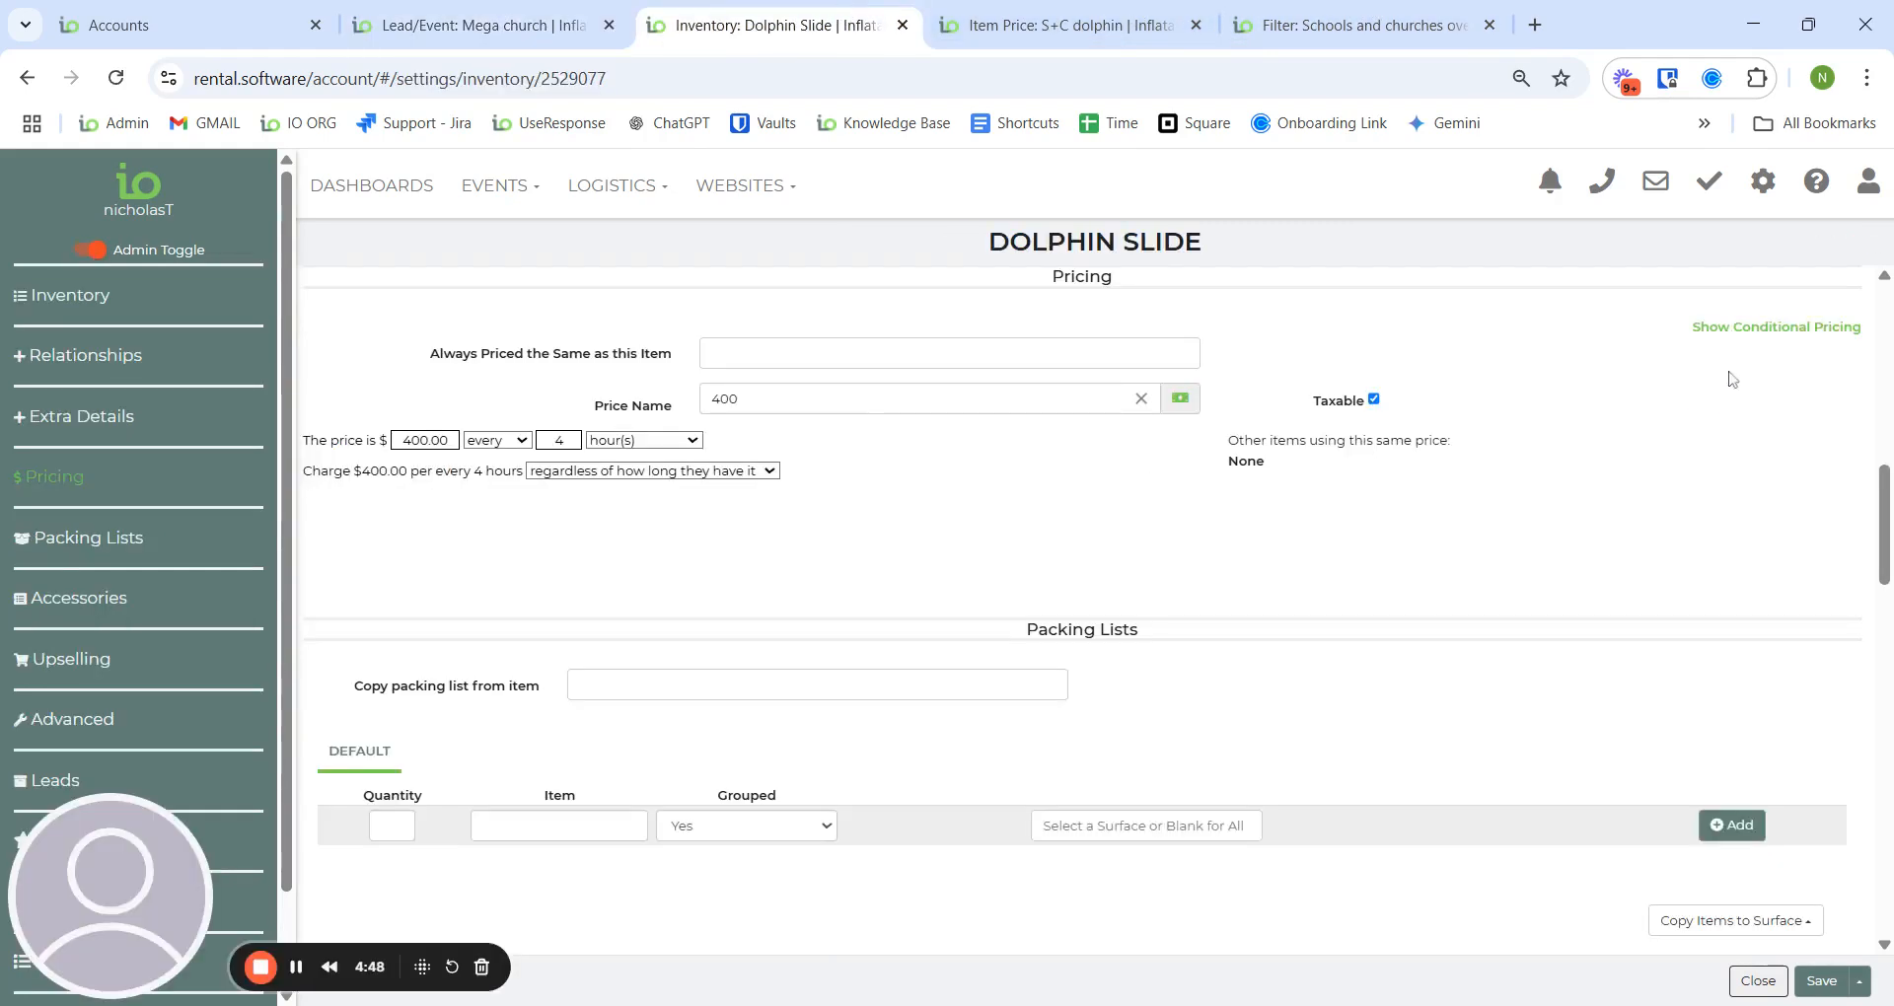
{"action": "left_click", "coordinate": [1739, 331]}
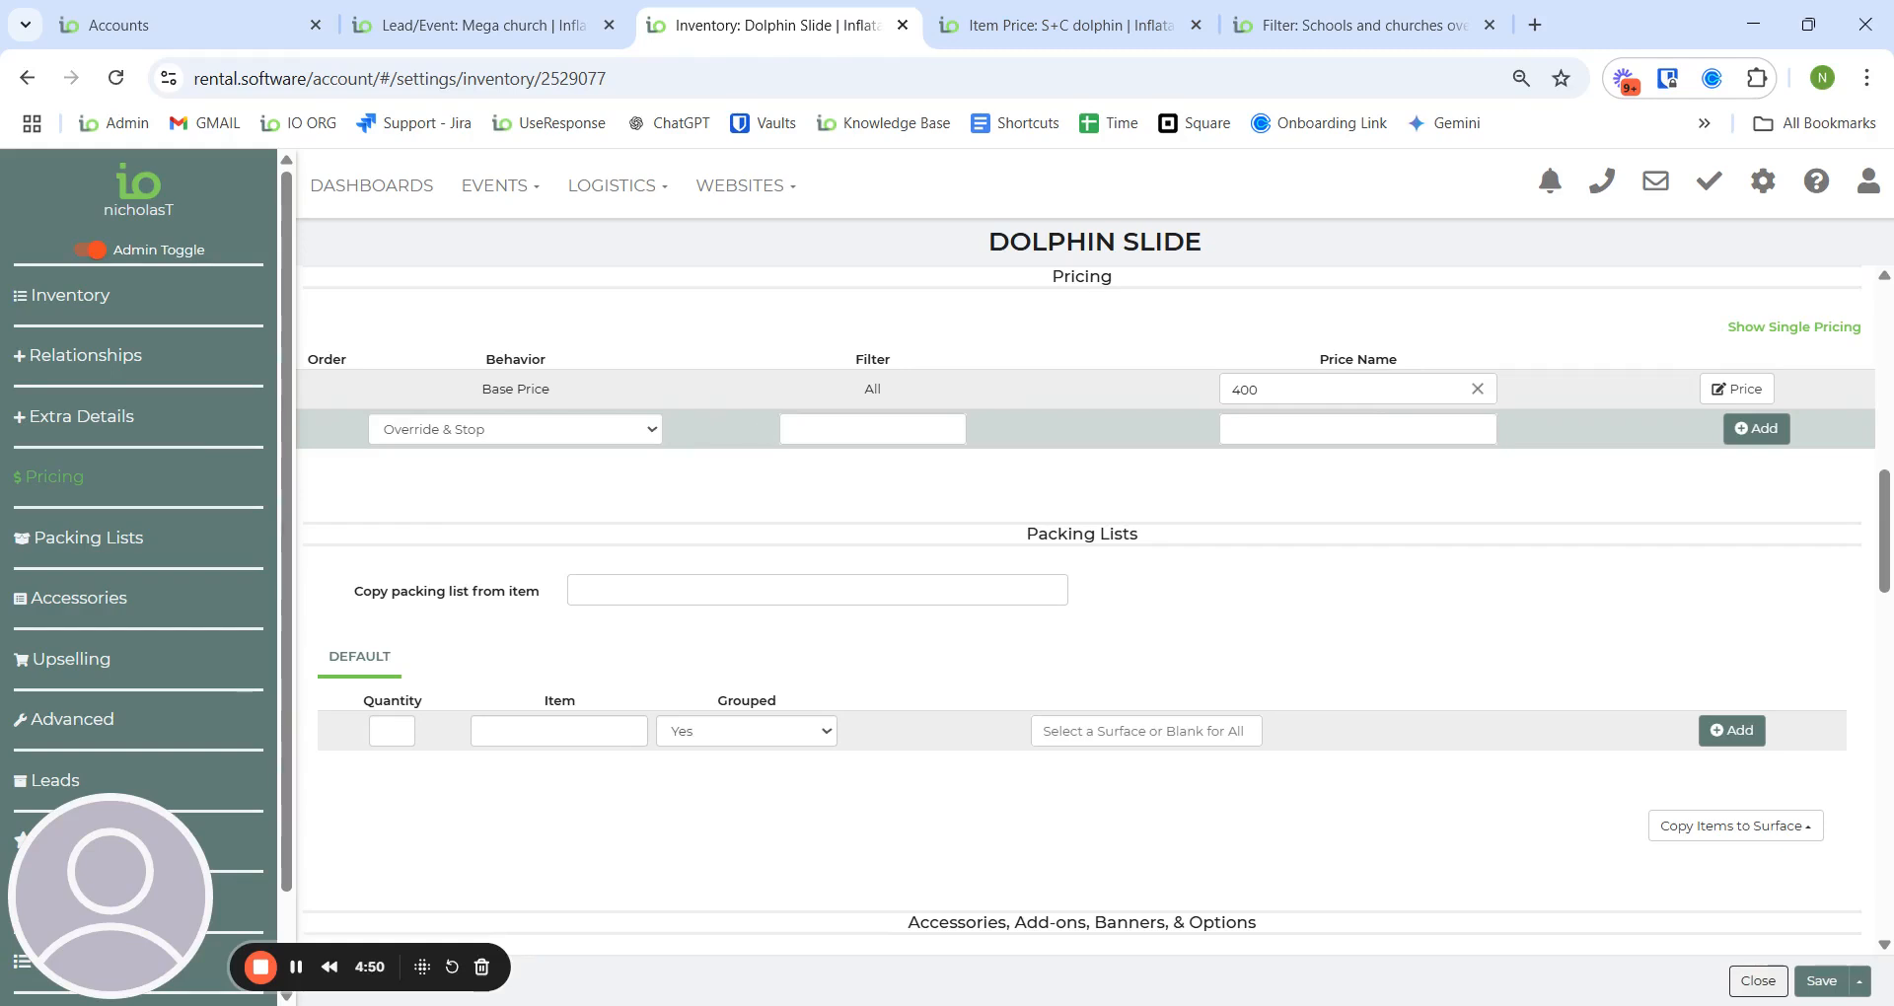
{"action": "left_click", "coordinate": [864, 430]}
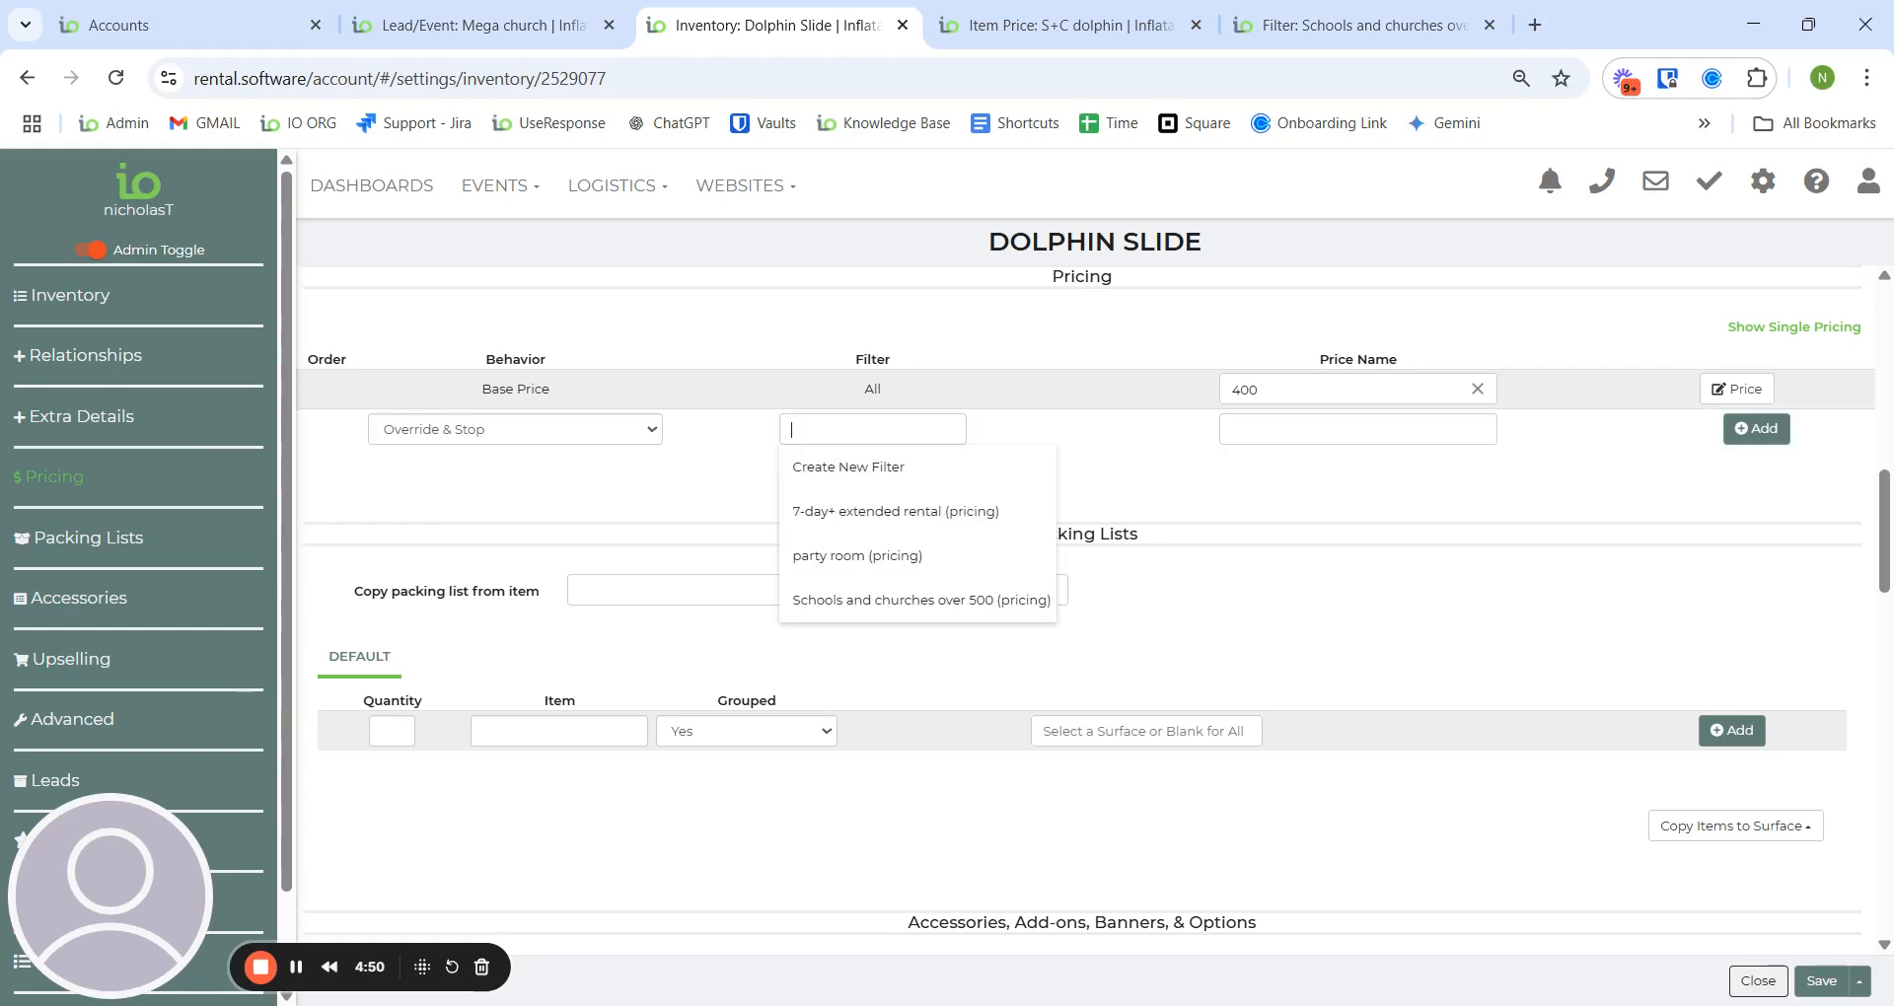
{"action": "left_click", "coordinate": [909, 602]}
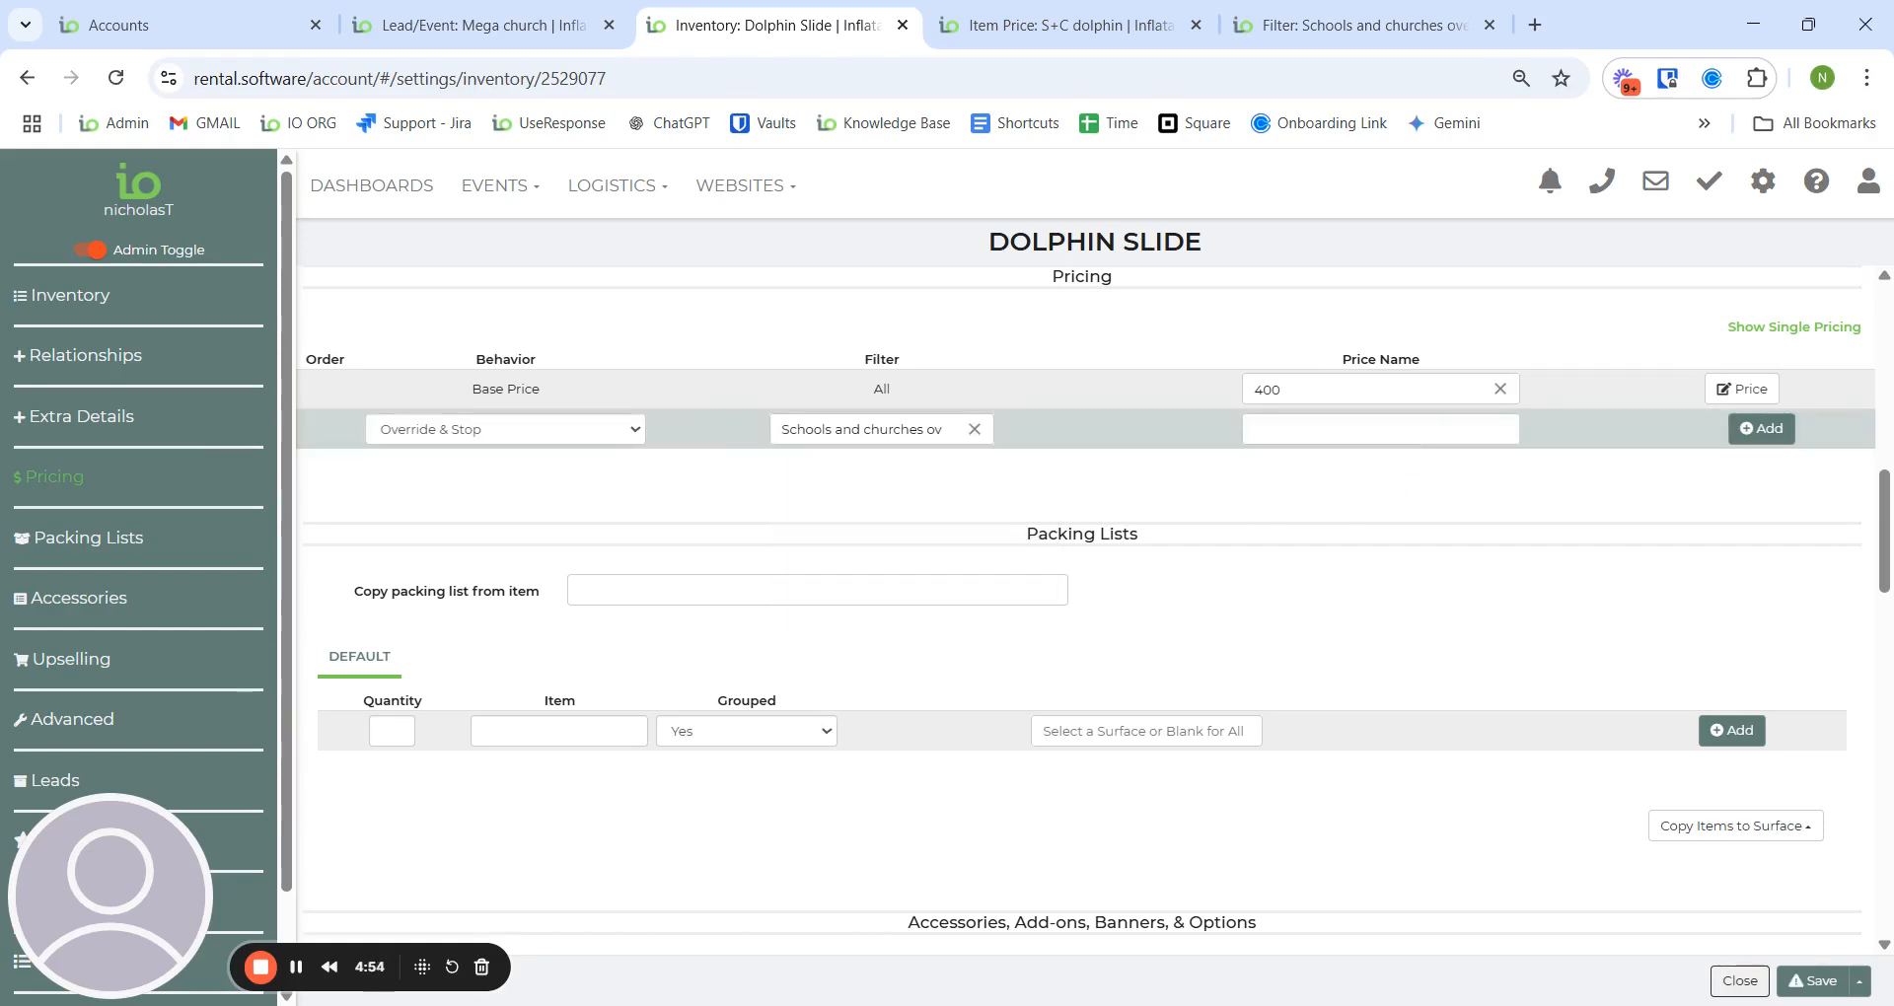
{"action": "type", "text": "s+c"}
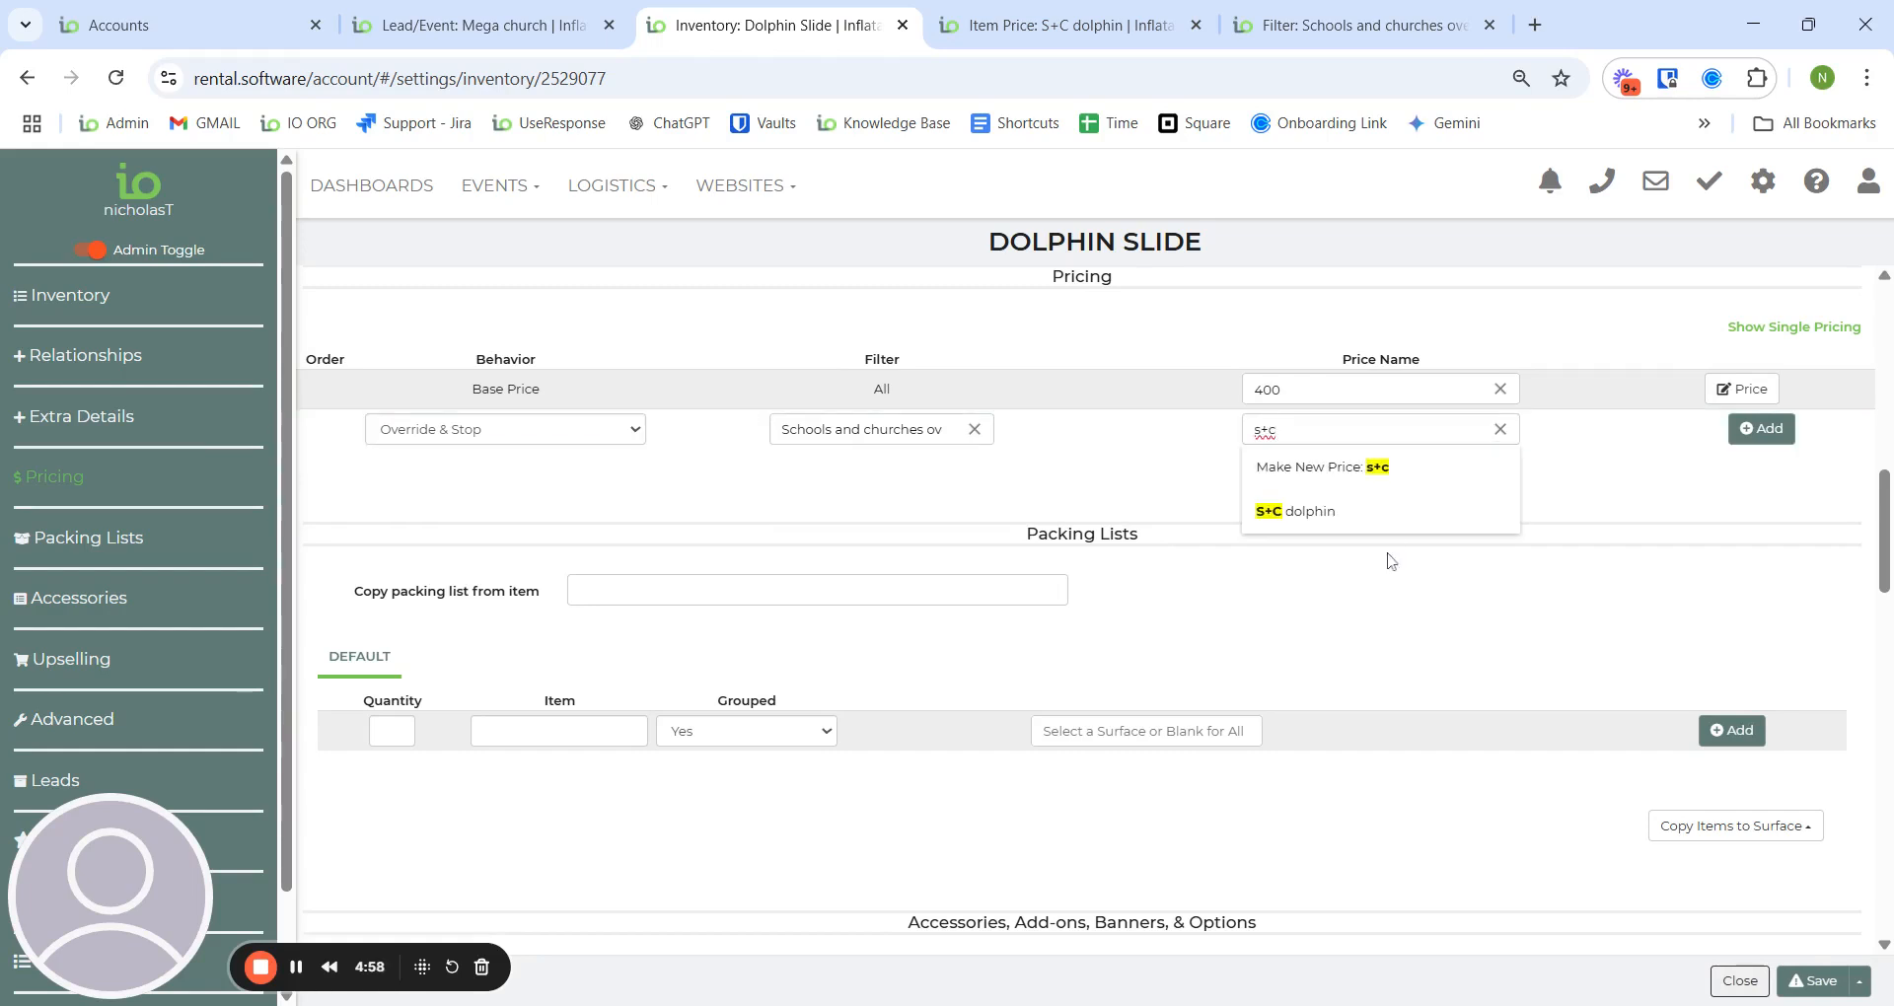
{"action": "left_click", "coordinate": [1391, 510]}
{"action": "left_click", "coordinate": [1771, 431]}
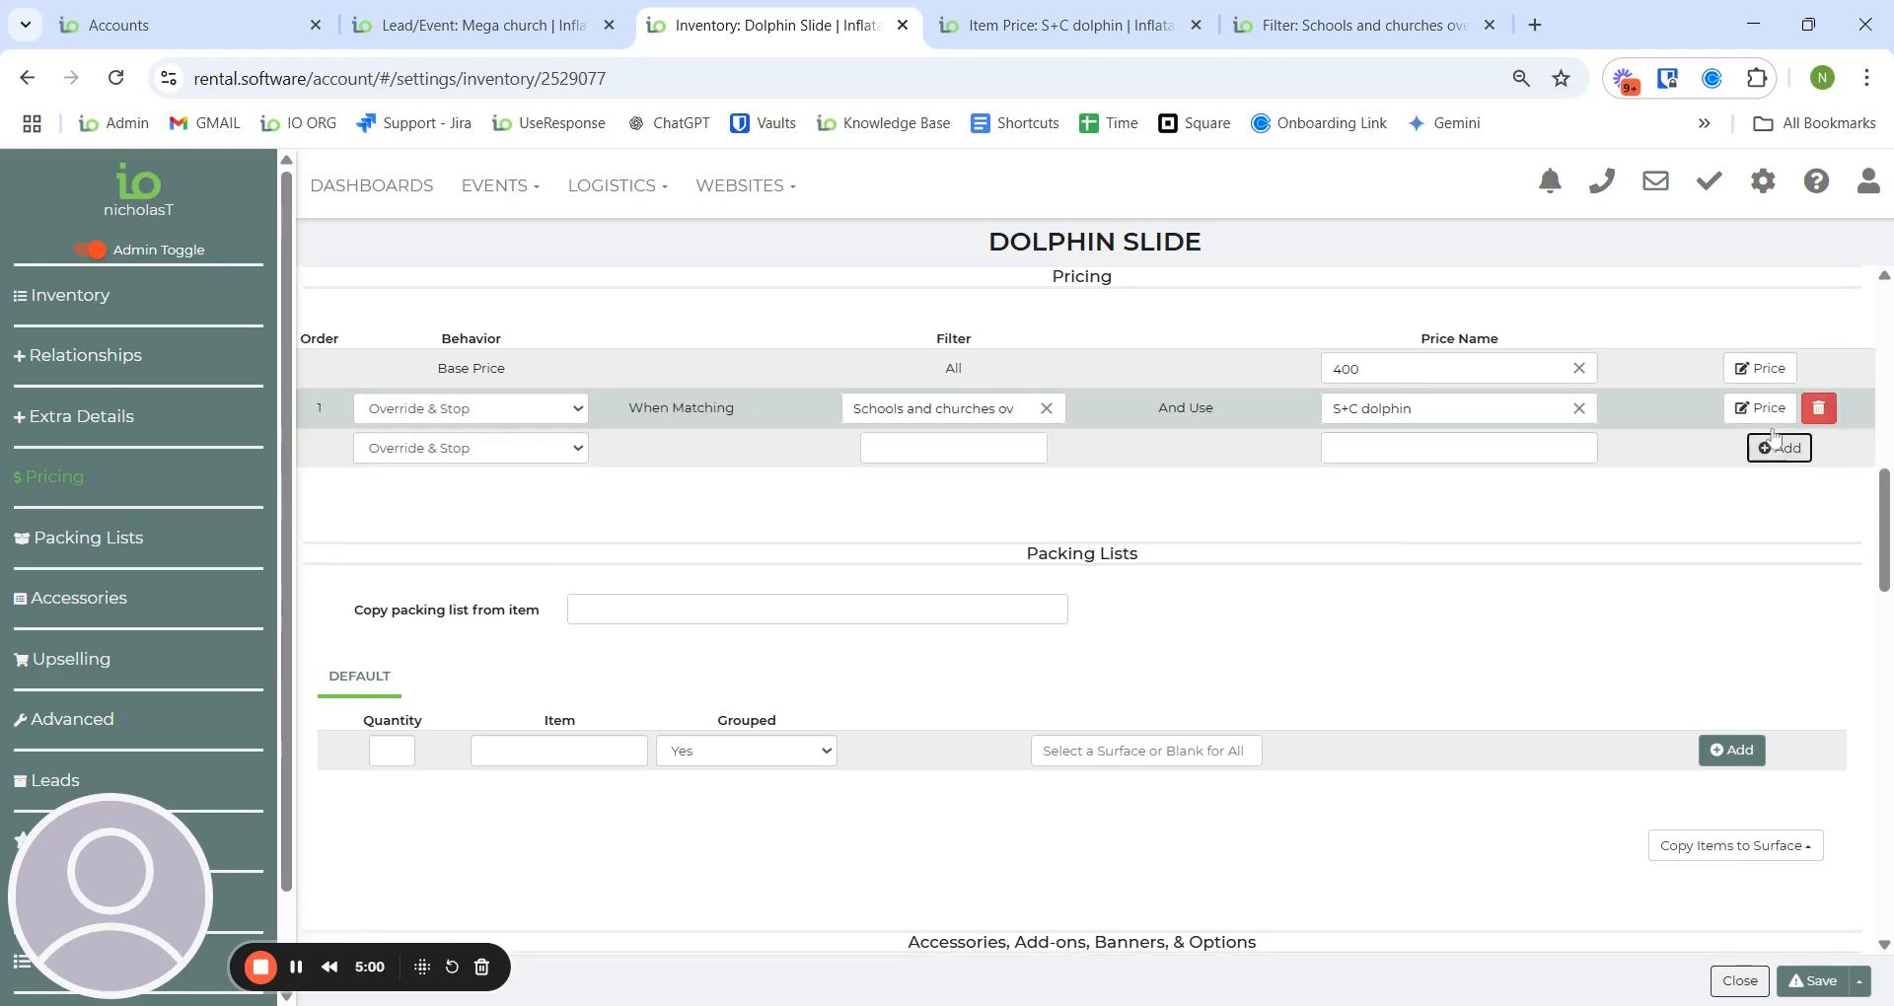
{"action": "left_click", "coordinate": [1830, 982]}
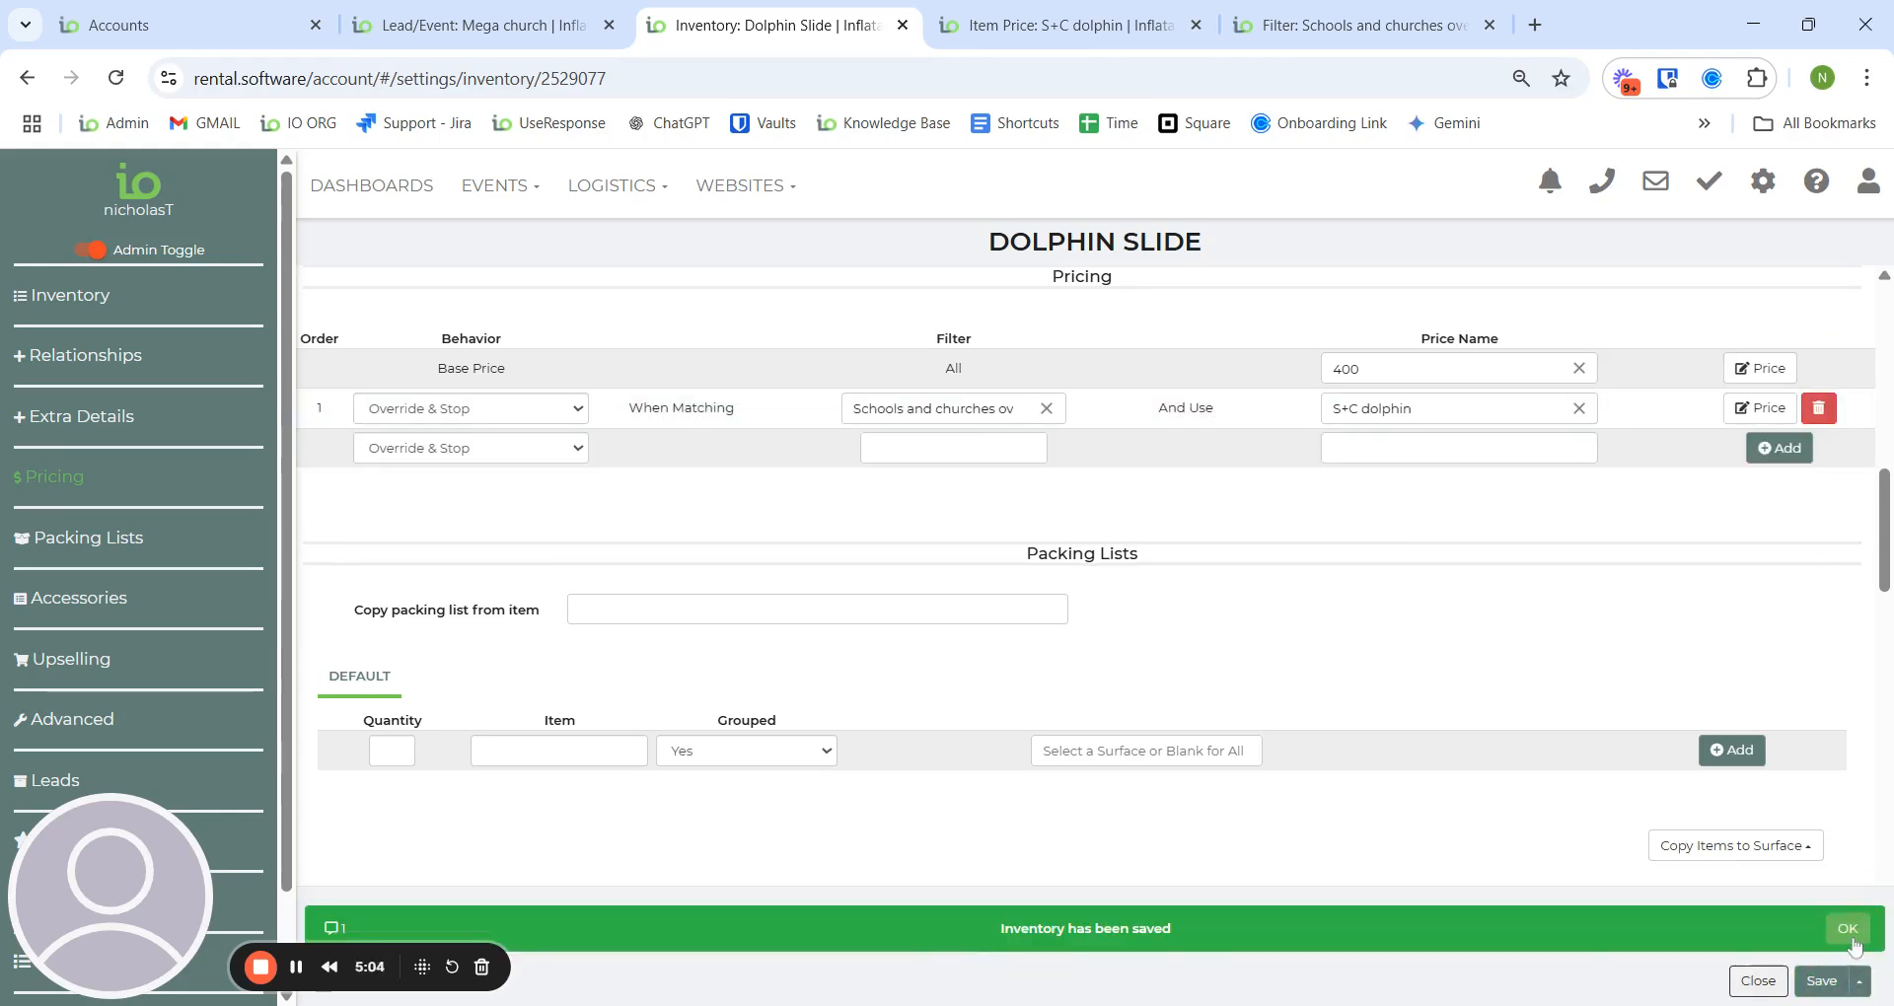
{"action": "left_click", "coordinate": [1849, 930]}
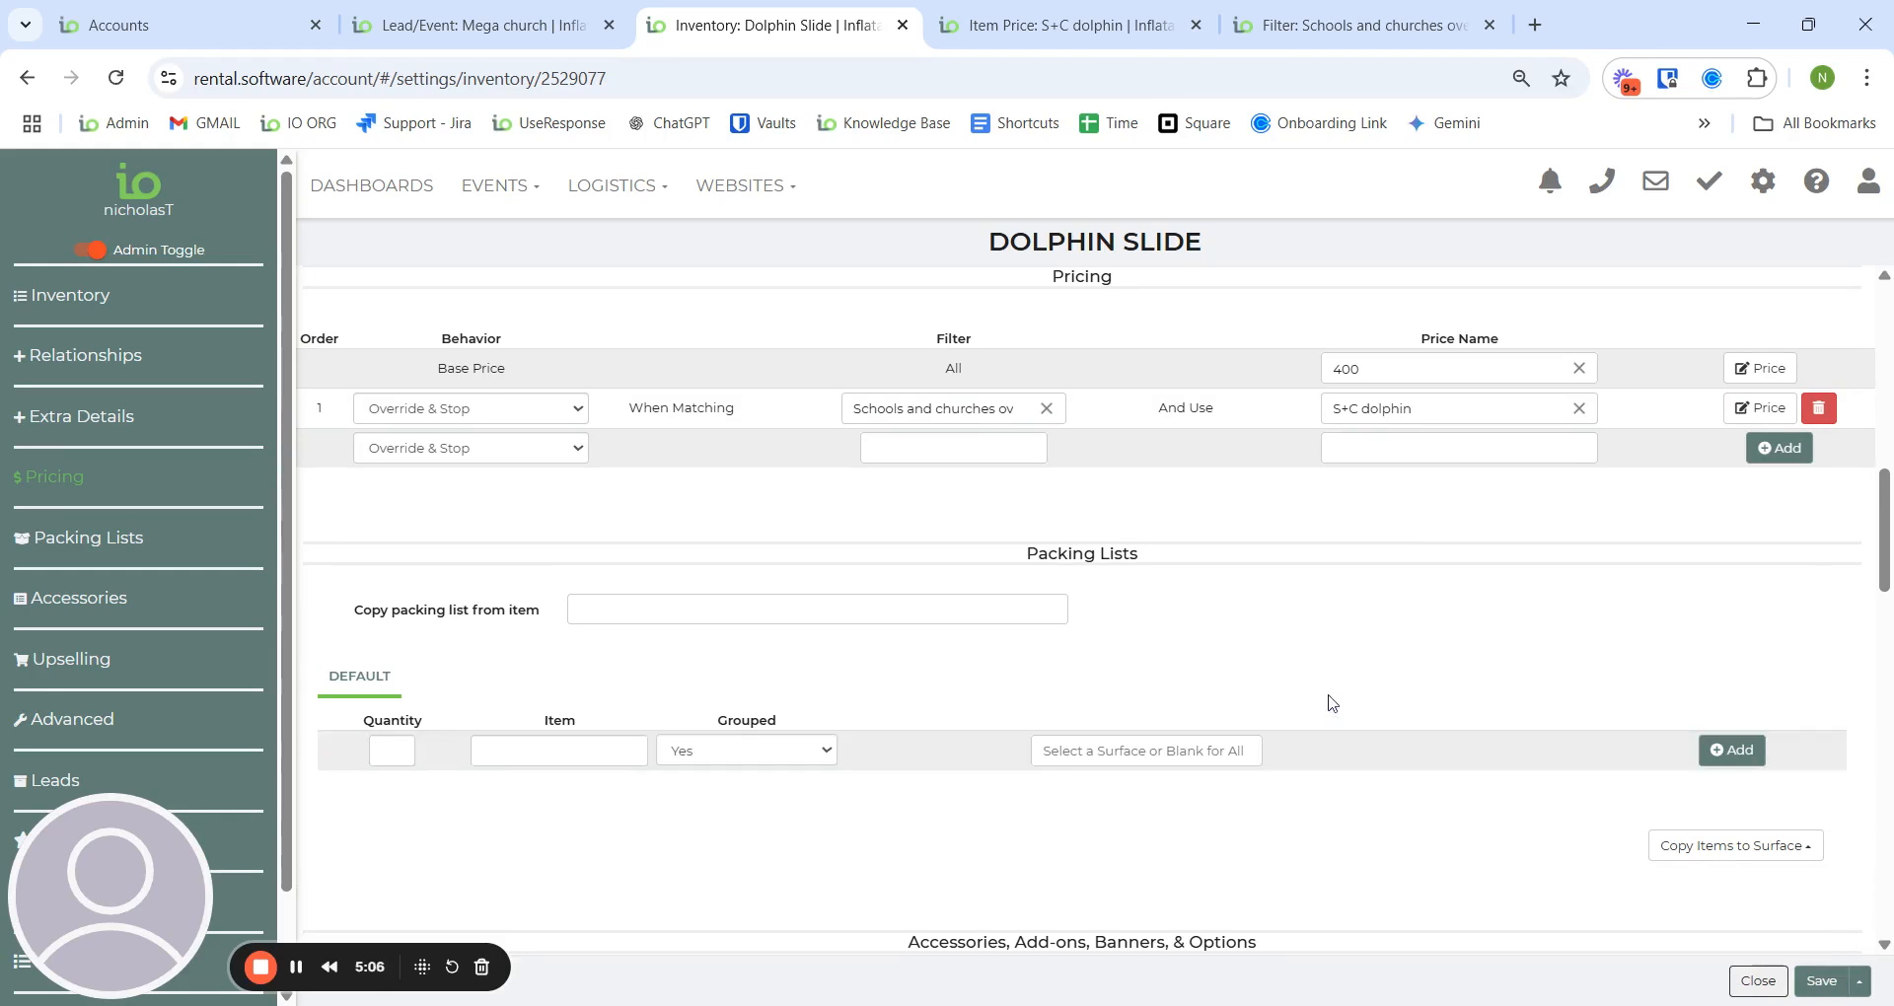
{"action": "left_click", "coordinate": [508, 30]}
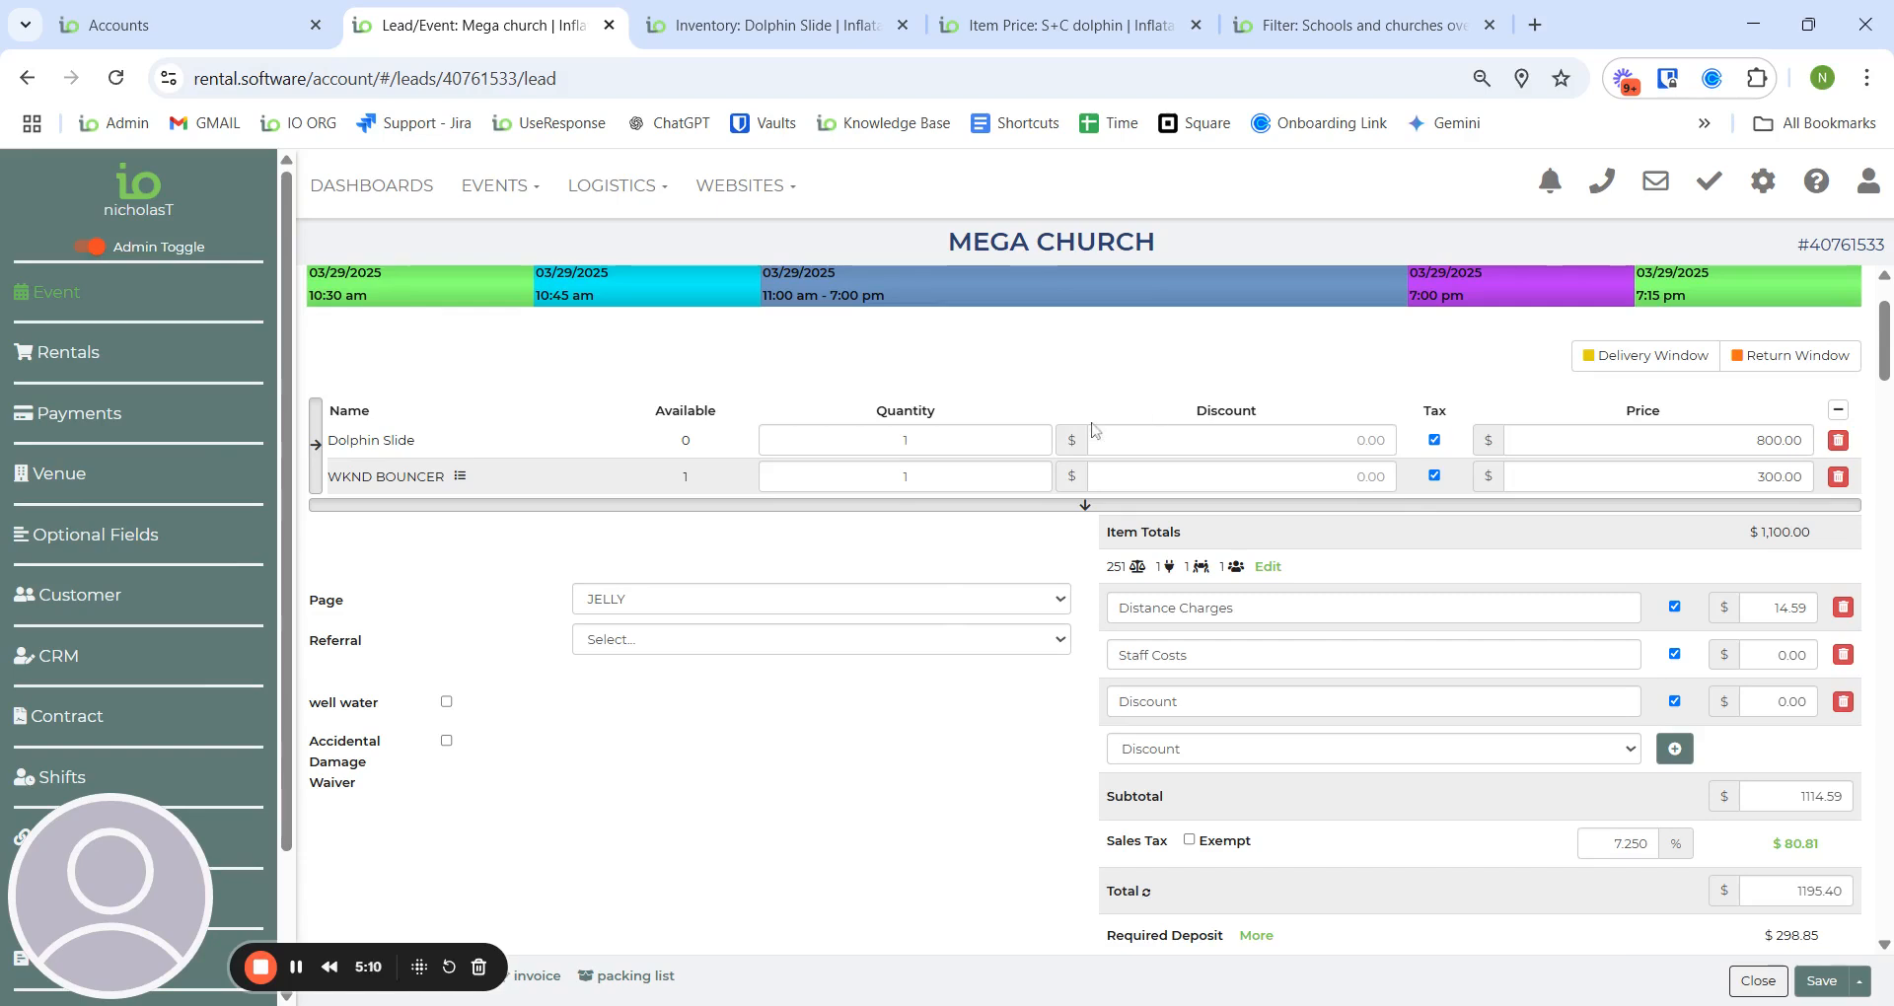
- Re-enter the Mega Church Dolphin Slide quantity and accept the new $400.00 price, totalling $766.40
{"action": "left_click", "coordinate": [905, 440]}
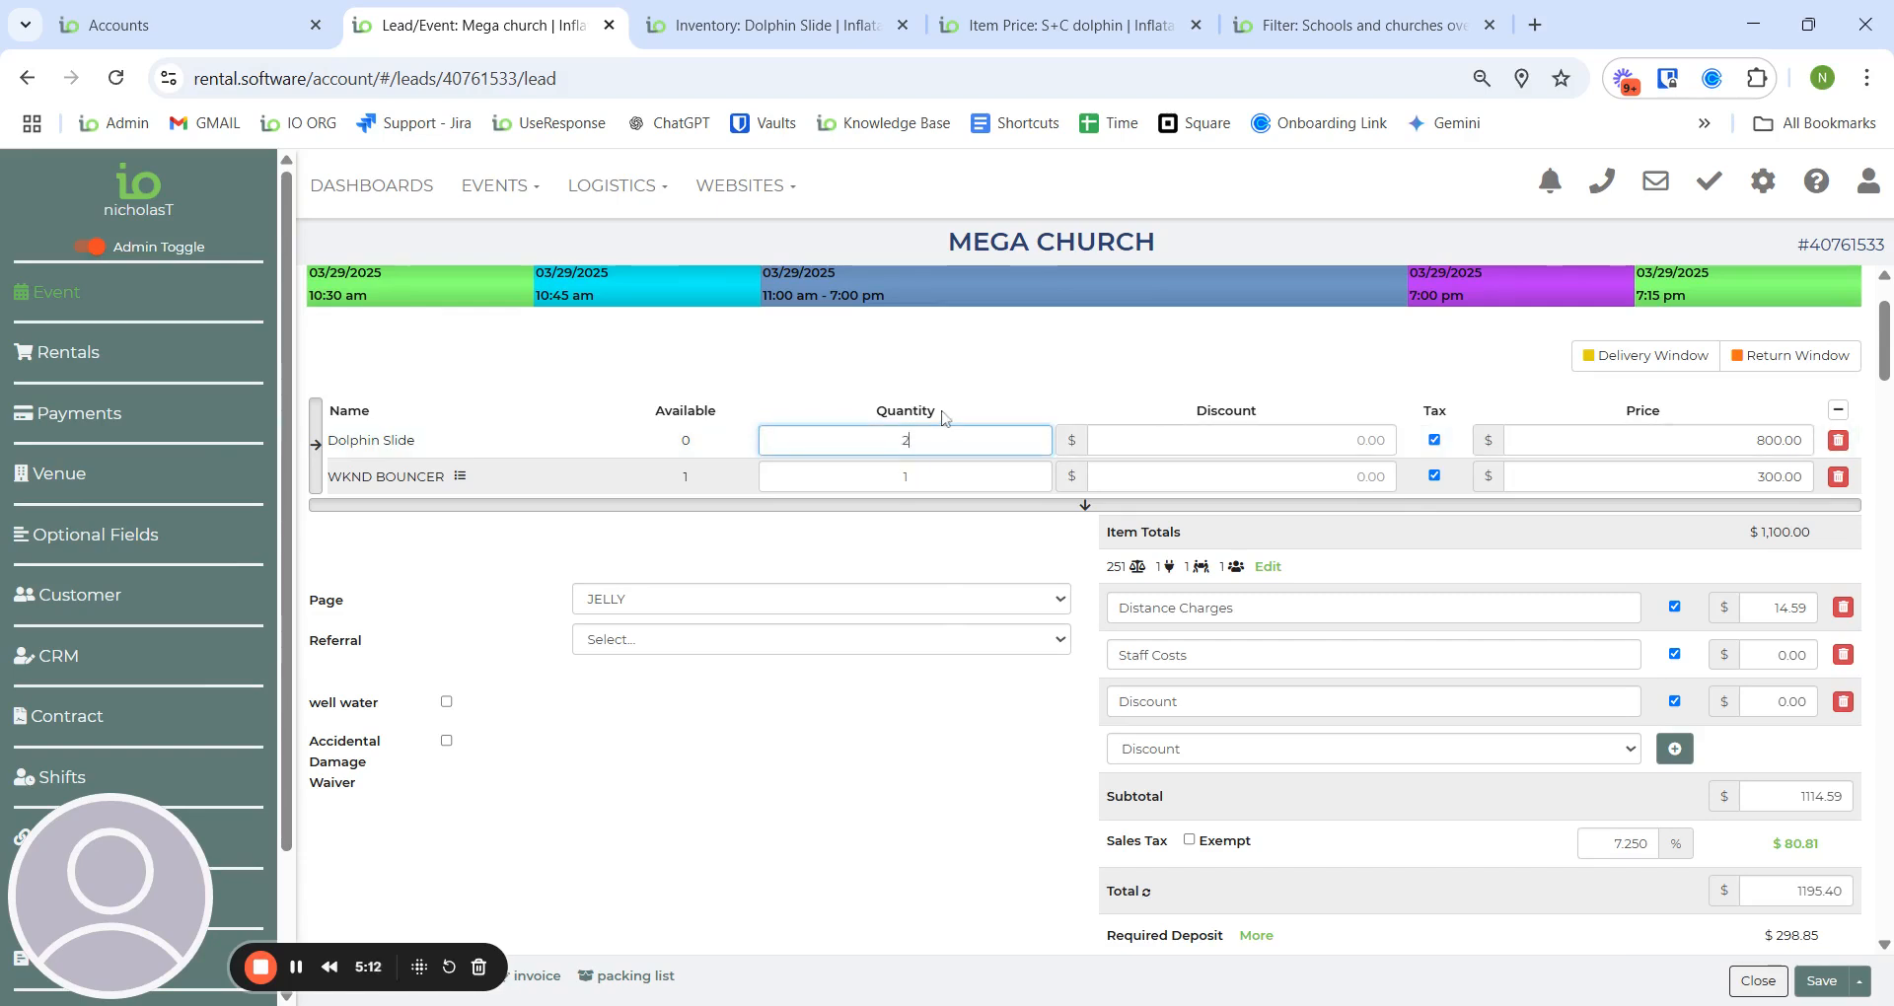
{"action": "type", "text": "2"}
{"action": "type", "text": "1"}
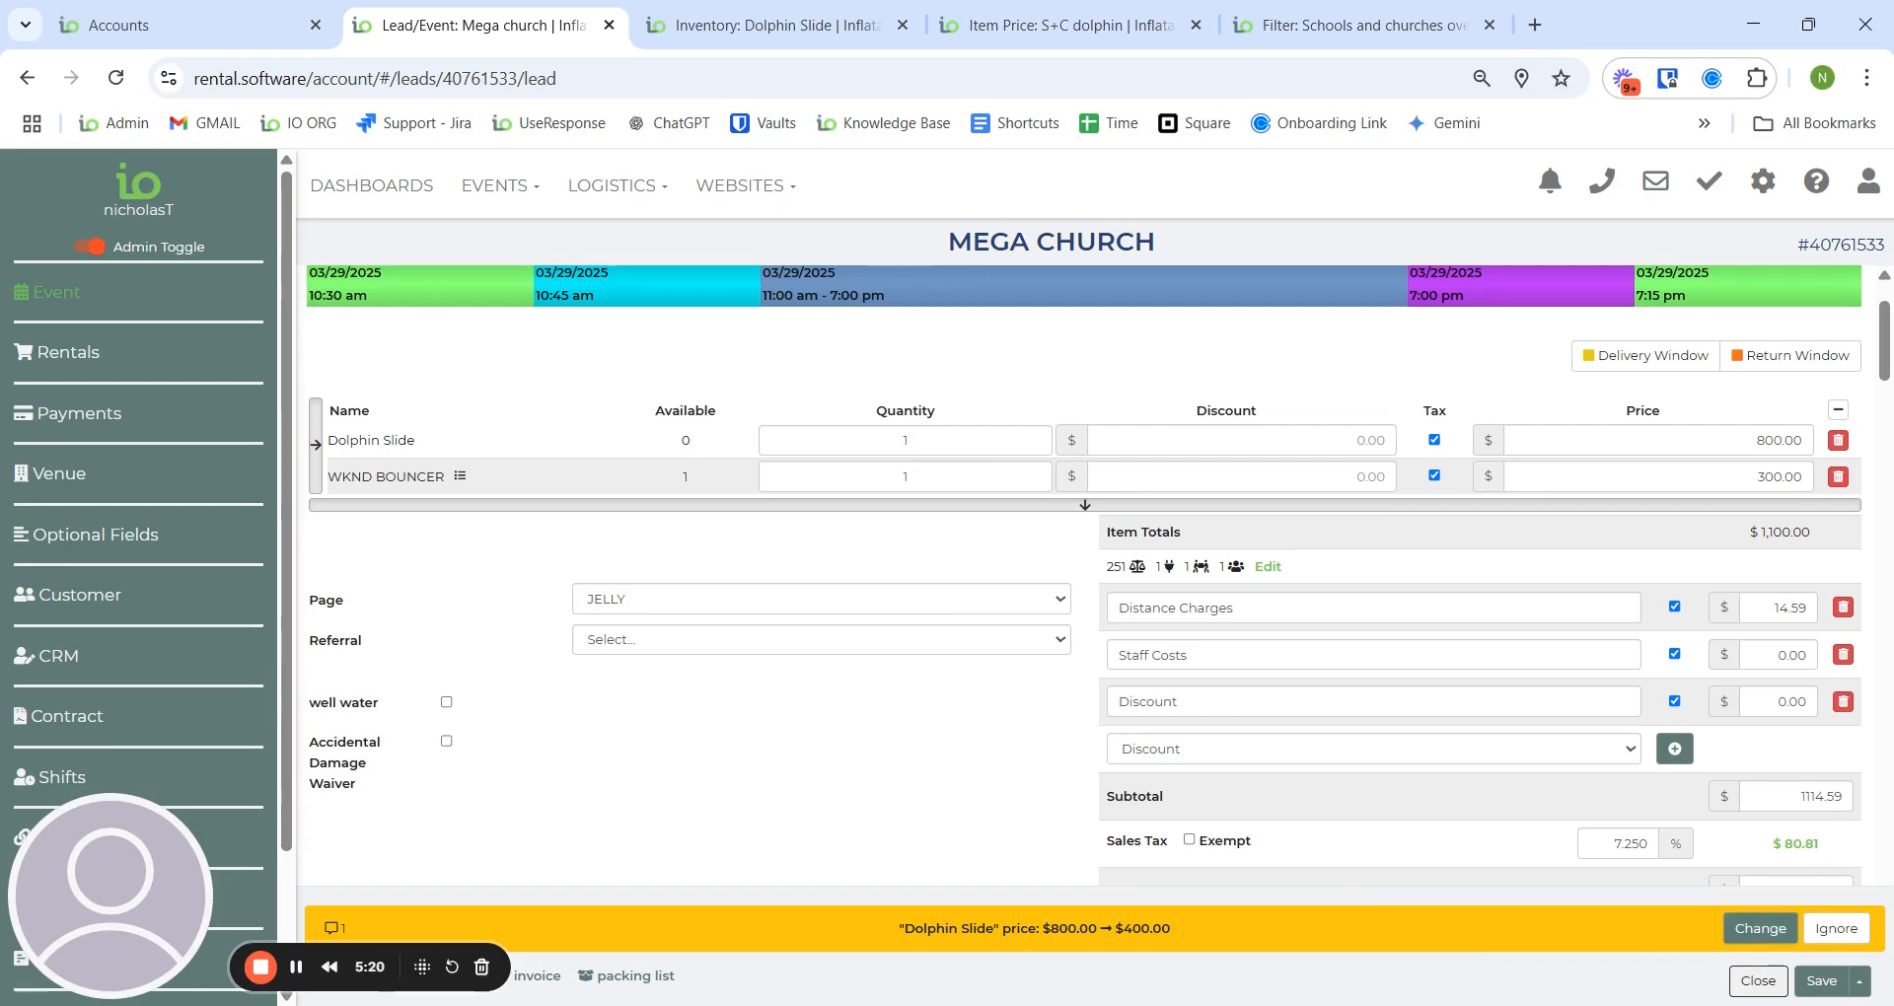
{"action": "left_click", "coordinate": [1755, 935]}
{"action": "scroll", "coordinate": [884, 738], "scroll_direction": "down", "scroll_amount": 10}
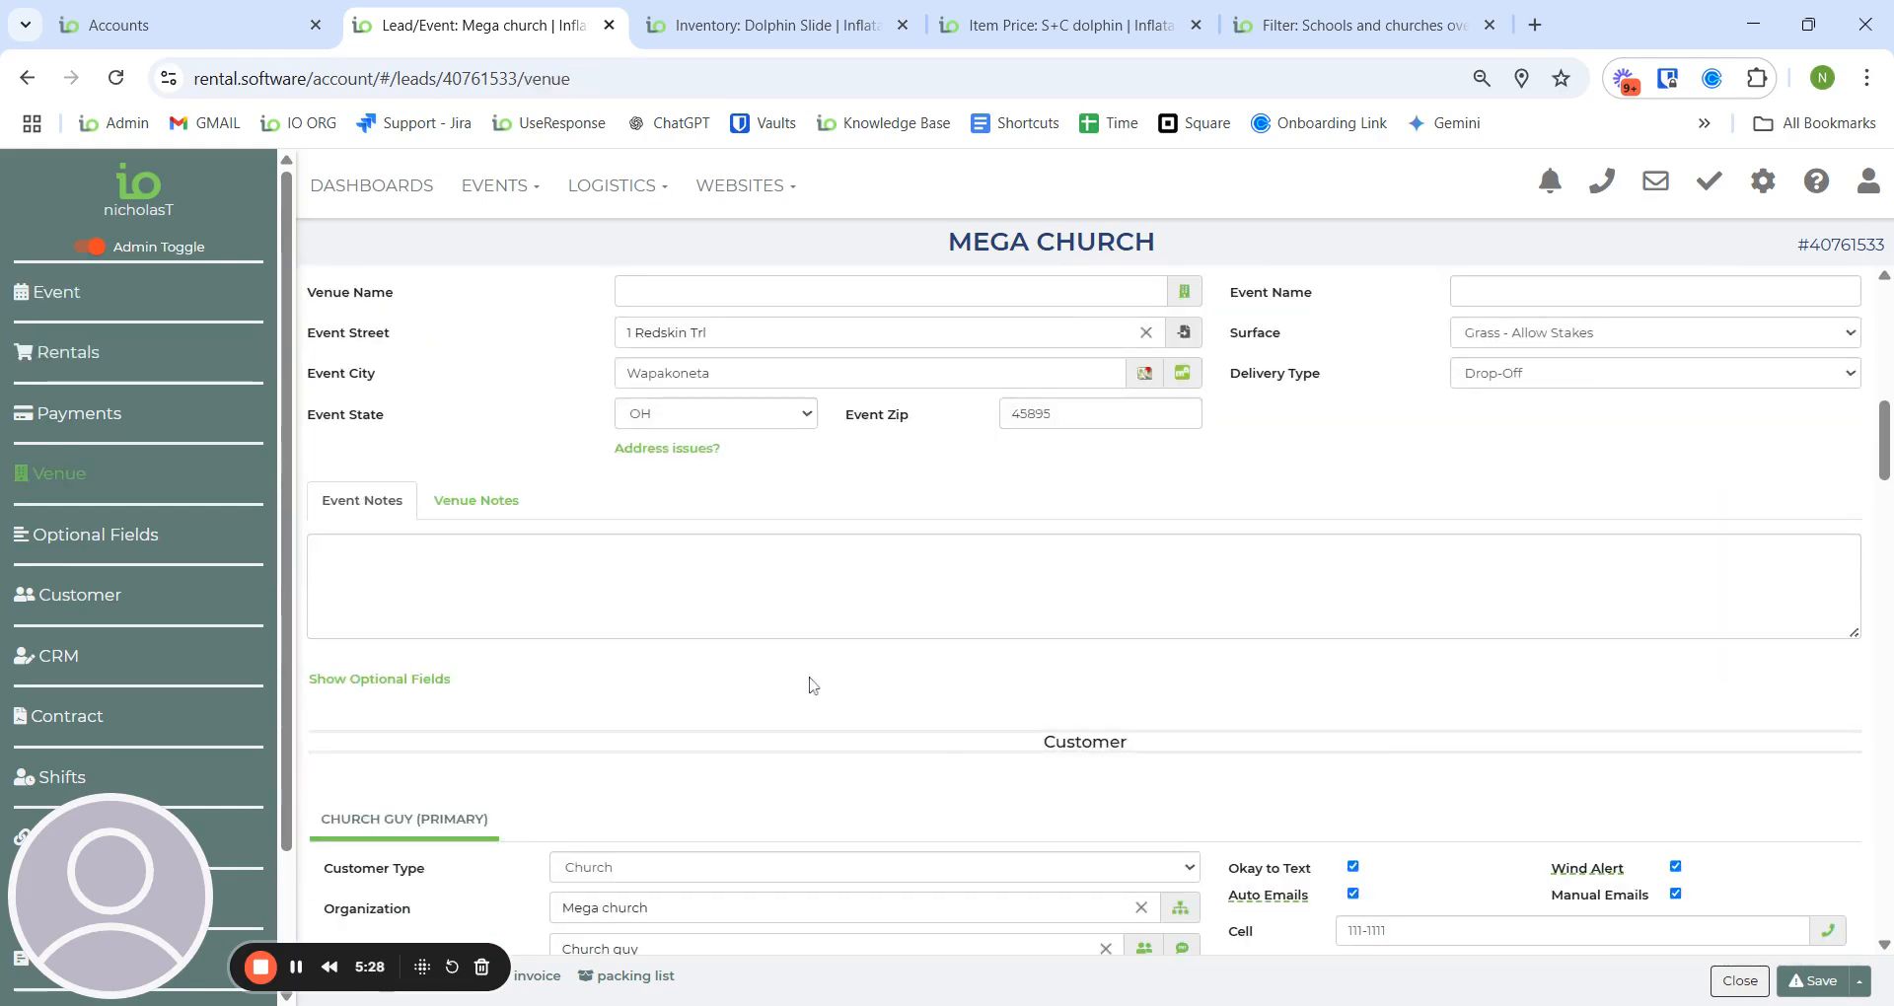
{"action": "scroll", "coordinate": [800, 684], "scroll_direction": "up", "scroll_amount": 5}
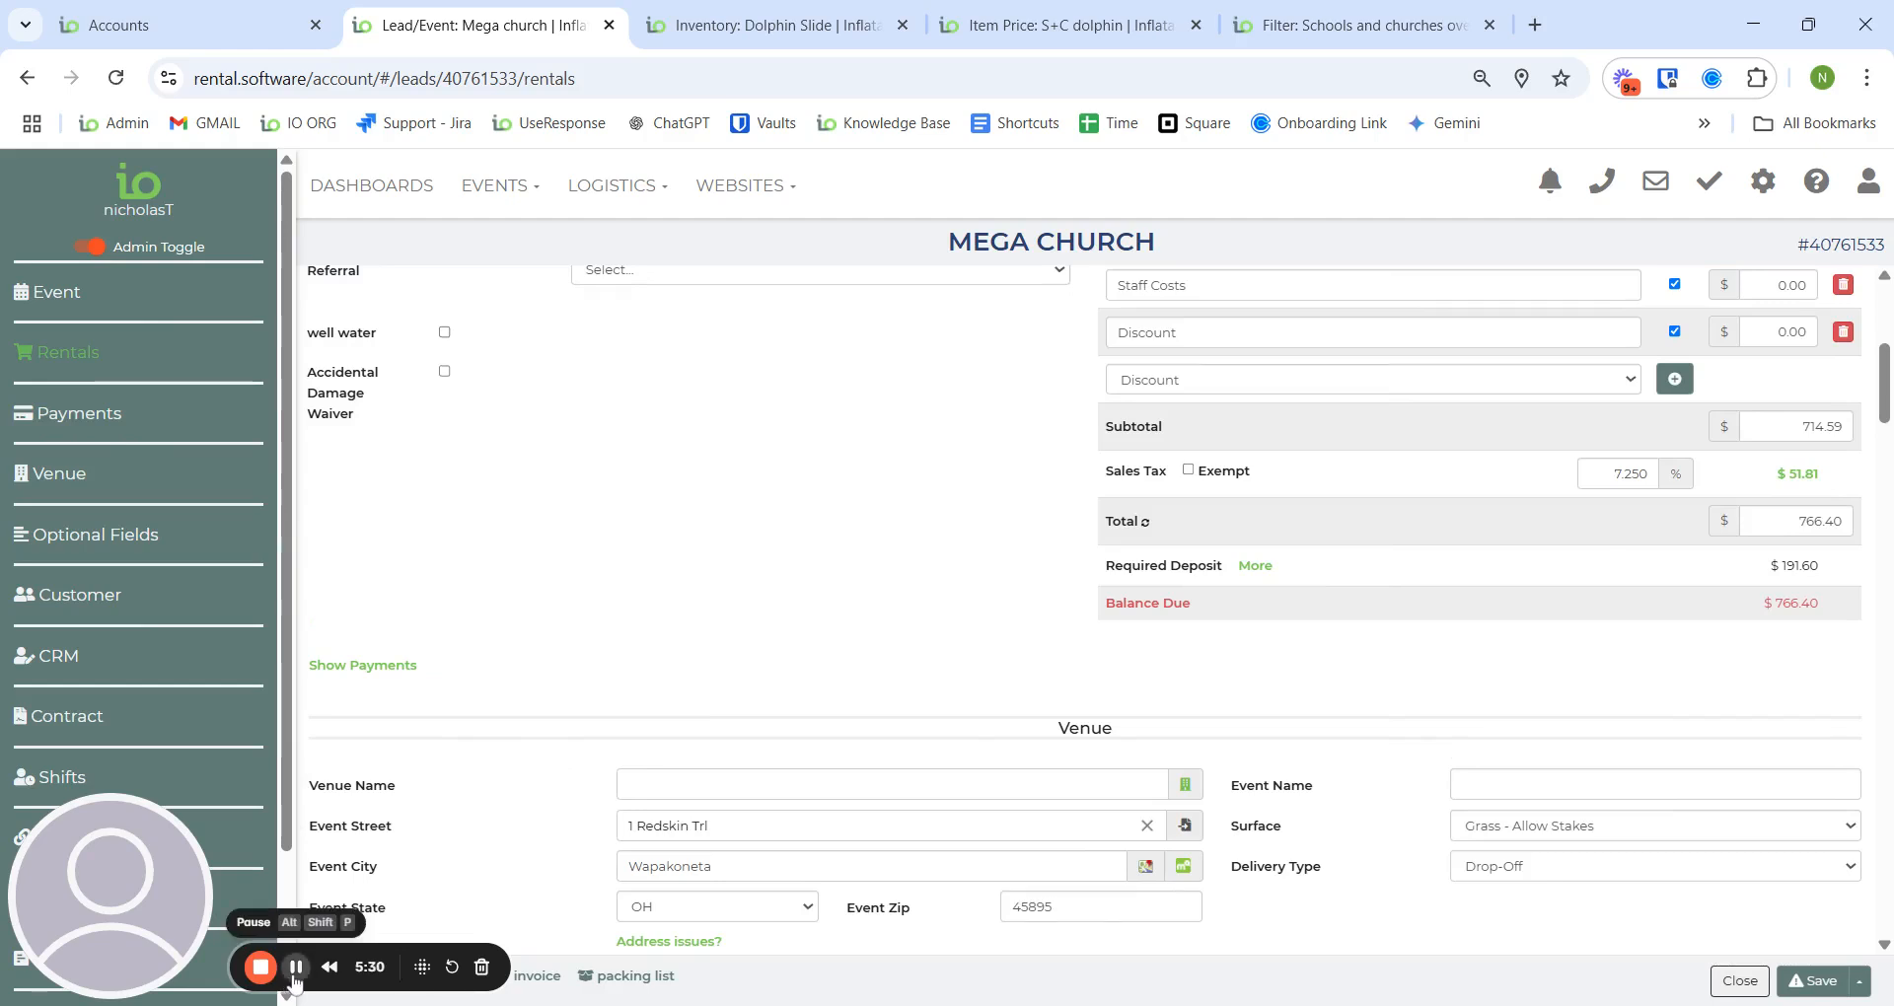